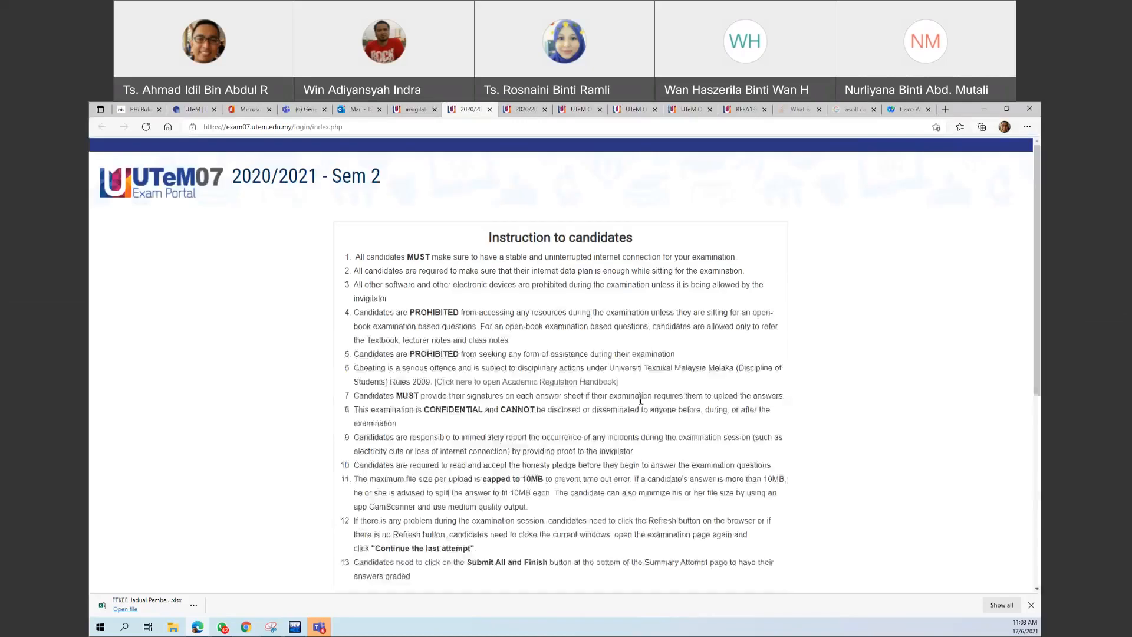
Sign in to the UTeM07 exam portal and open the BEEA1343 Computer Programming exam to review its cover page and honesty pledge
{"action": "left_click", "coordinate": [572, 354]}
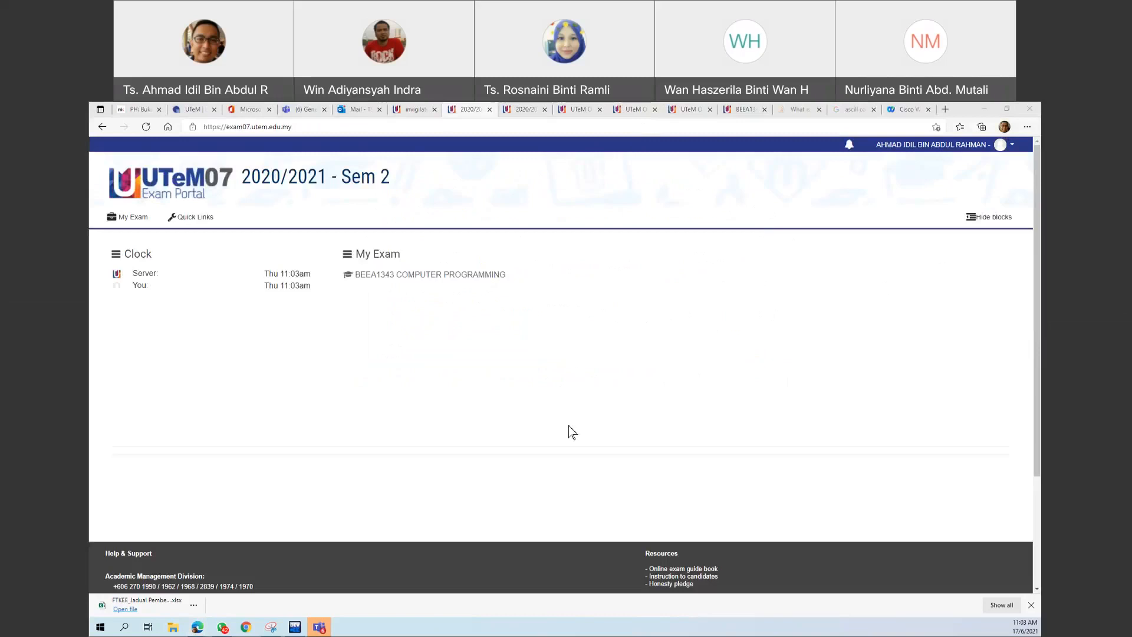
{"action": "left_click", "coordinate": [457, 276]}
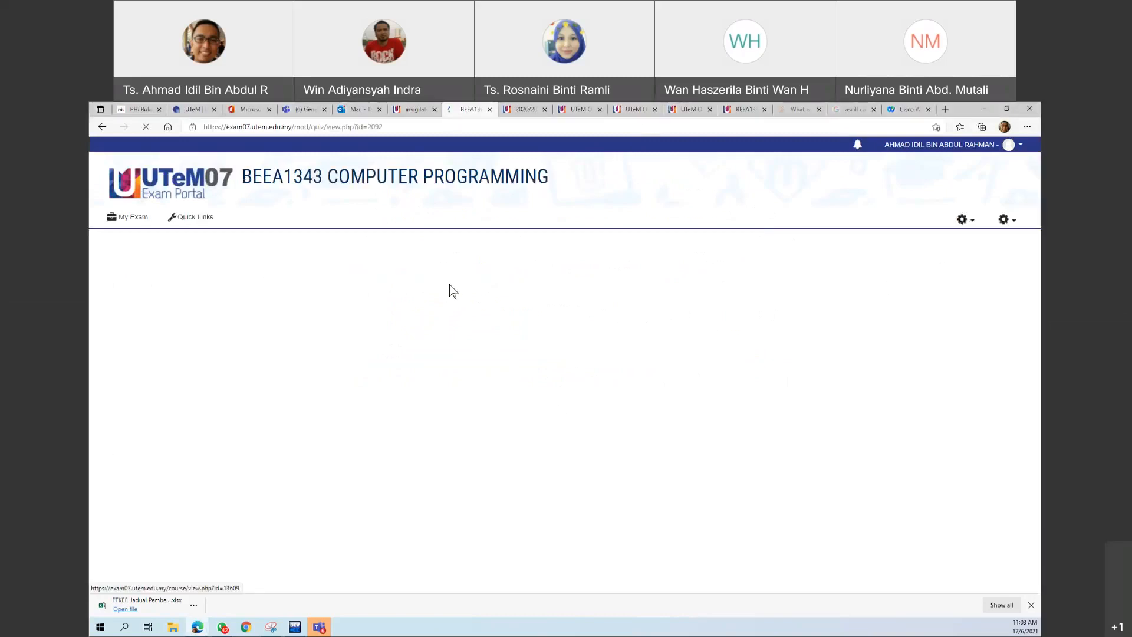
{"action": "scroll", "coordinate": [578, 430], "scroll_direction": "down", "scroll_amount": 4}
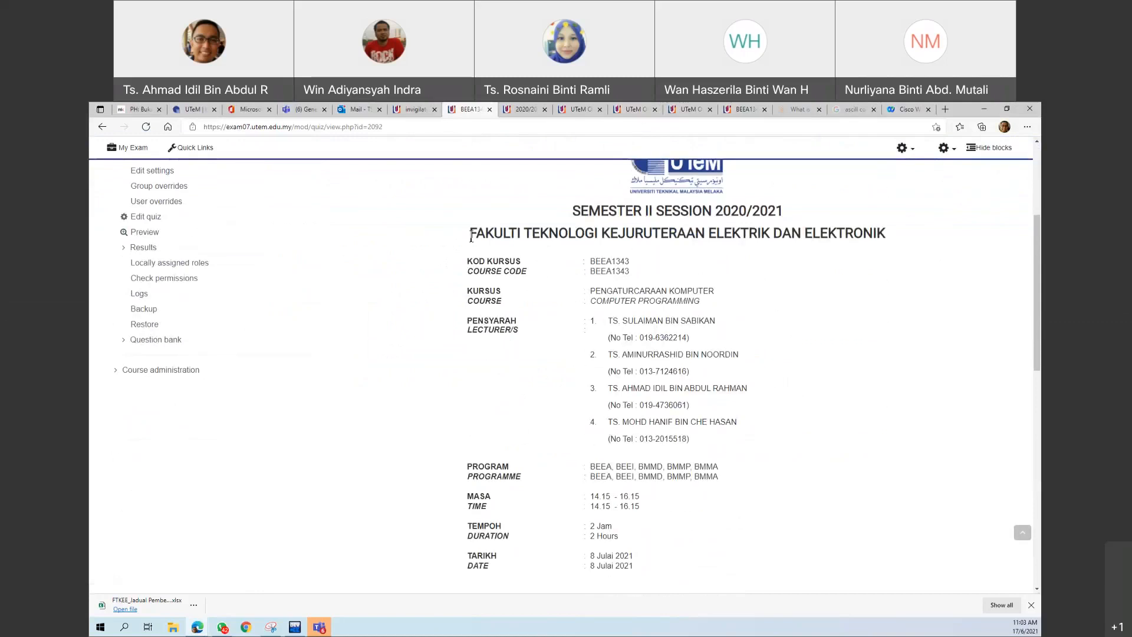
{"action": "left_click_drag", "start_coordinate": [471, 237], "coordinate": [867, 236]}
{"action": "left_click", "coordinate": [819, 308]}
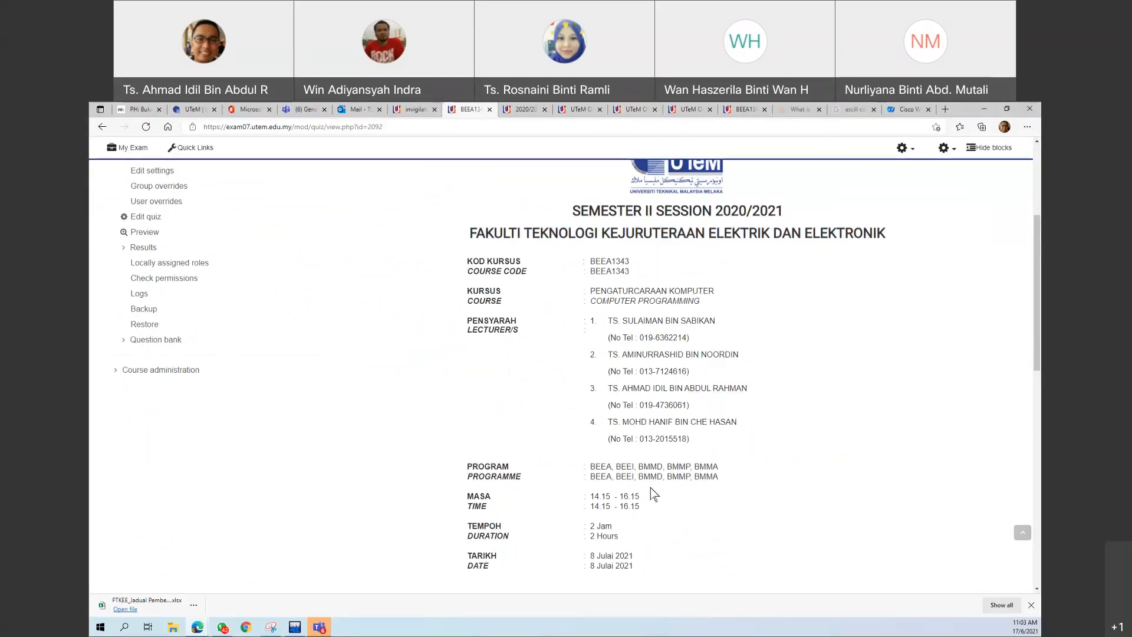
{"action": "scroll", "coordinate": [649, 484], "scroll_direction": "down", "scroll_amount": 2}
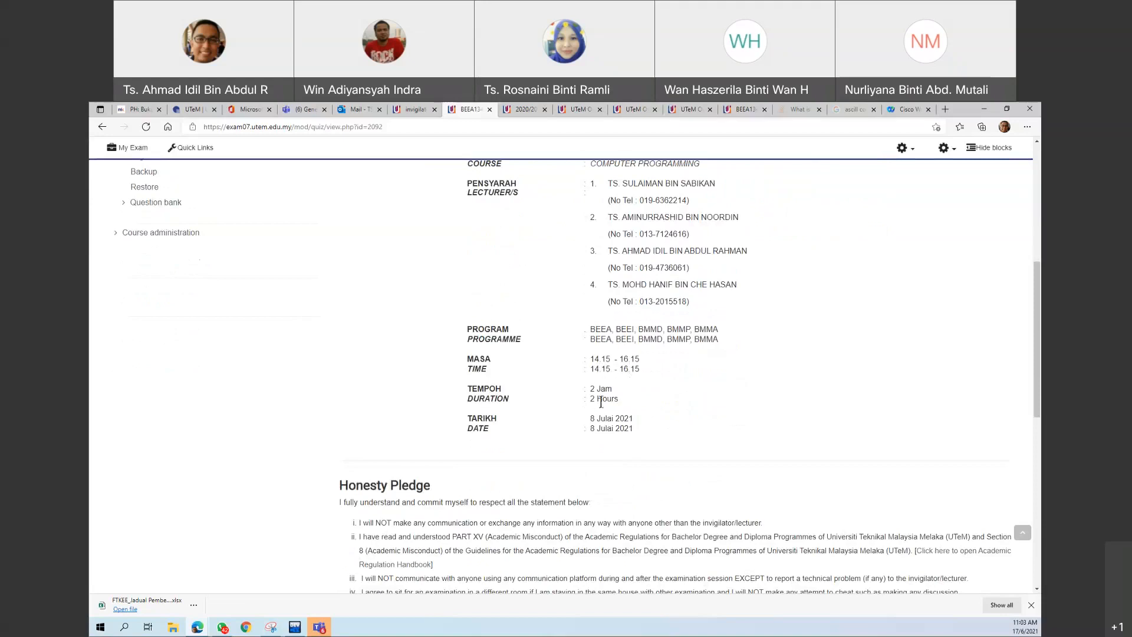
{"action": "scroll", "coordinate": [597, 407], "scroll_direction": "down", "scroll_amount": 6}
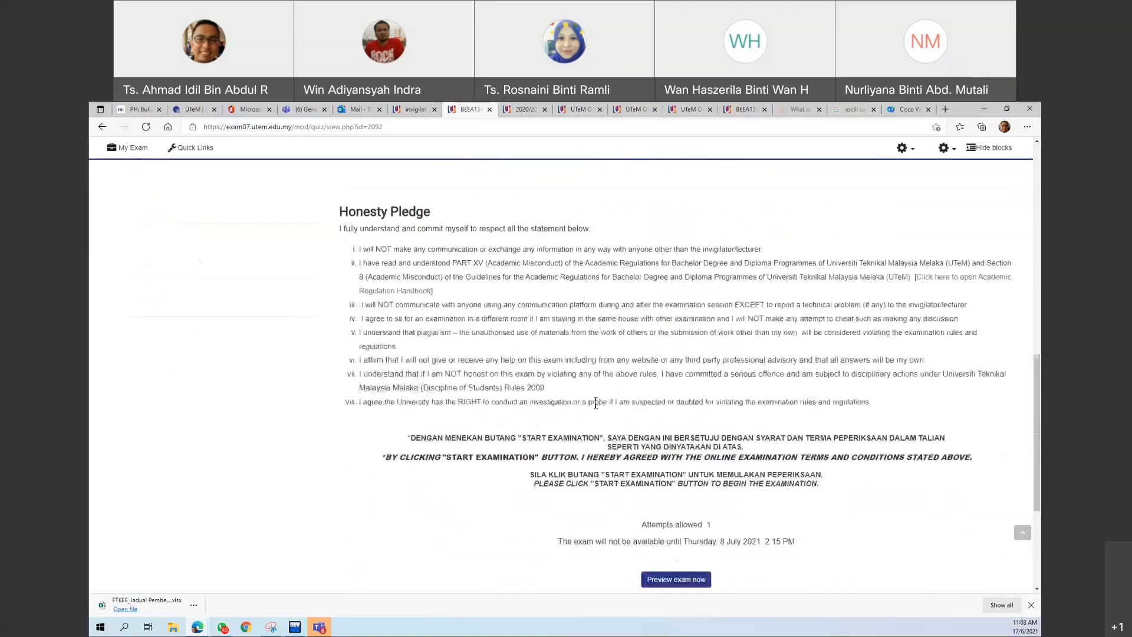
{"action": "scroll", "coordinate": [595, 403], "scroll_direction": "up", "scroll_amount": 10}
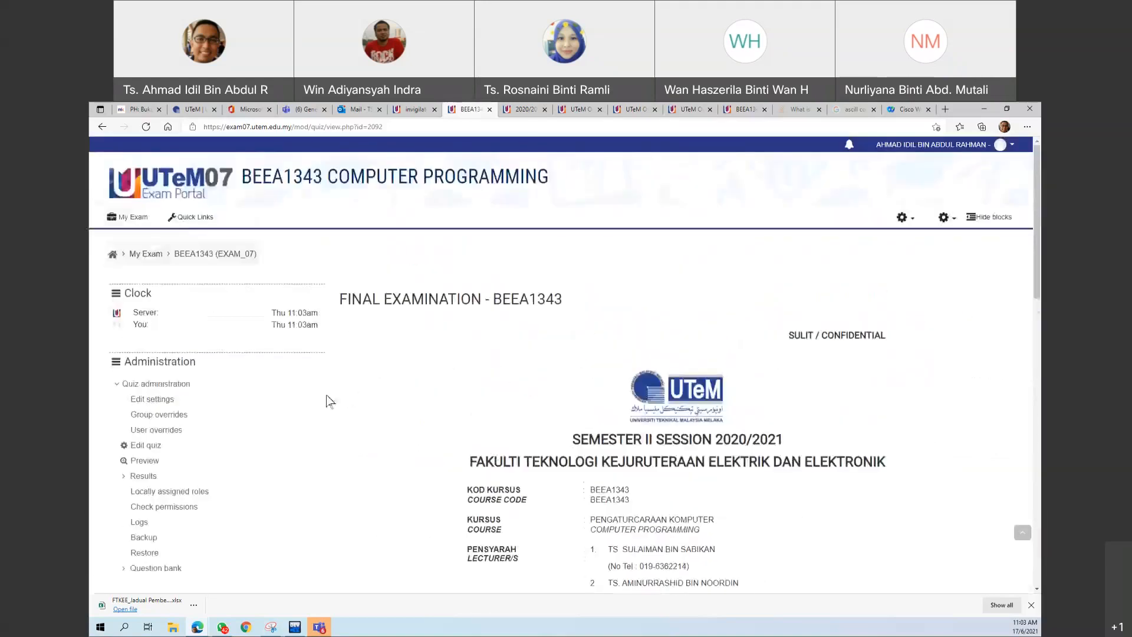
Open the BEEA1343 final examination's settings for editing and place the cursor in its description
{"action": "left_click", "coordinate": [156, 400]}
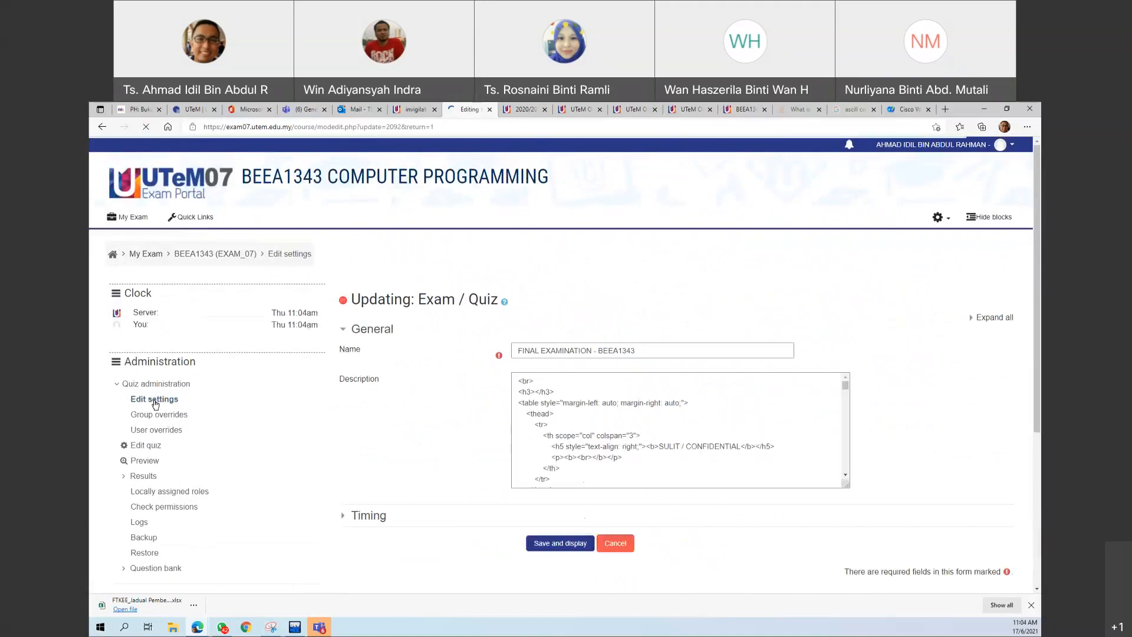
{"action": "left_click", "coordinate": [686, 432]}
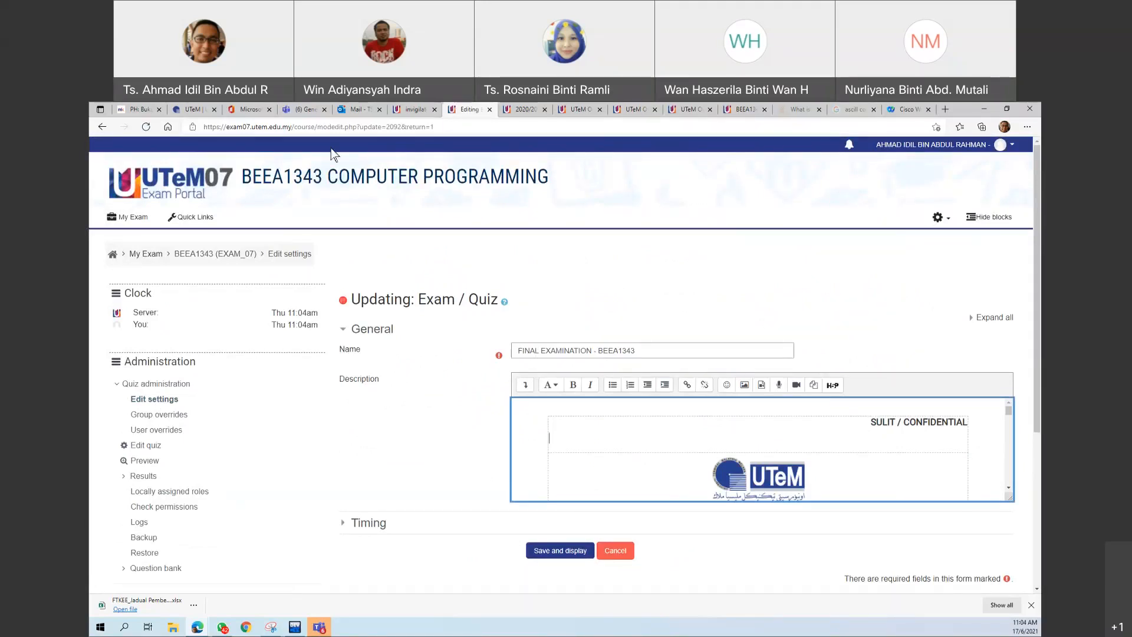
Switch to the invigilator page of the UTeM Exam Portal and review the resources for lecturers, including the video content list
{"action": "left_click", "coordinate": [410, 109]}
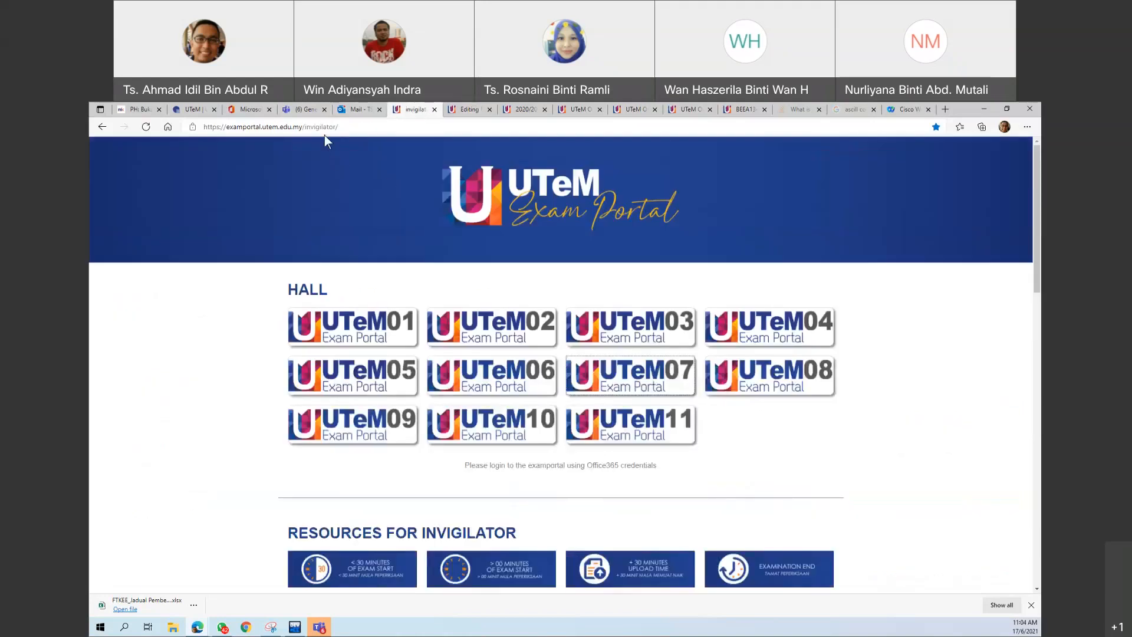
{"action": "left_click", "coordinate": [348, 127]}
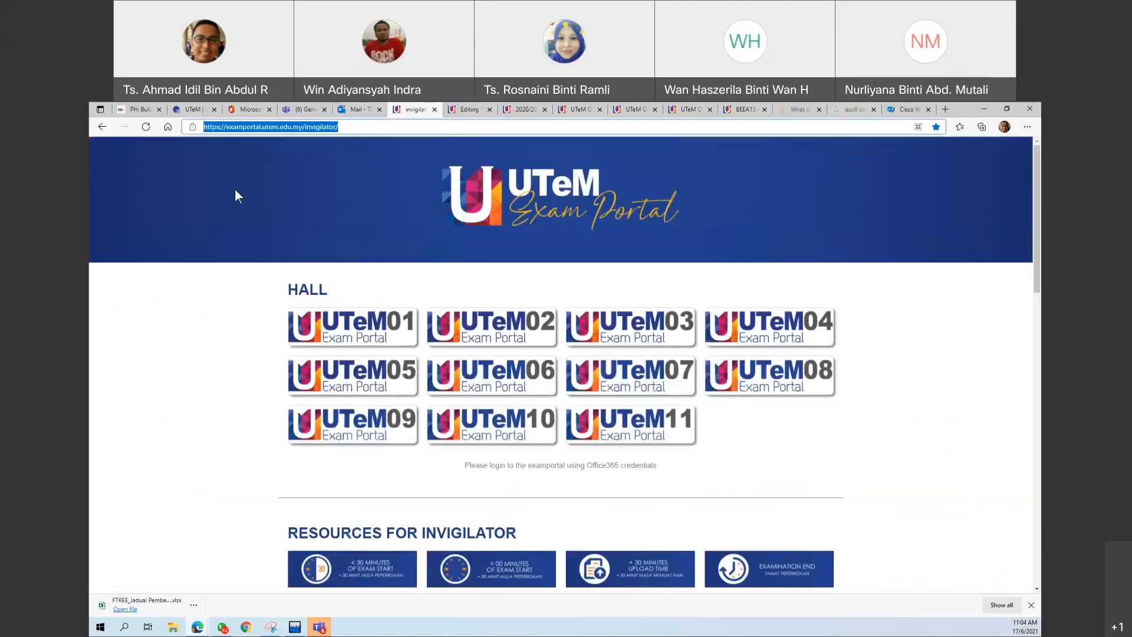
{"action": "scroll", "coordinate": [387, 351], "scroll_direction": "down", "scroll_amount": 5}
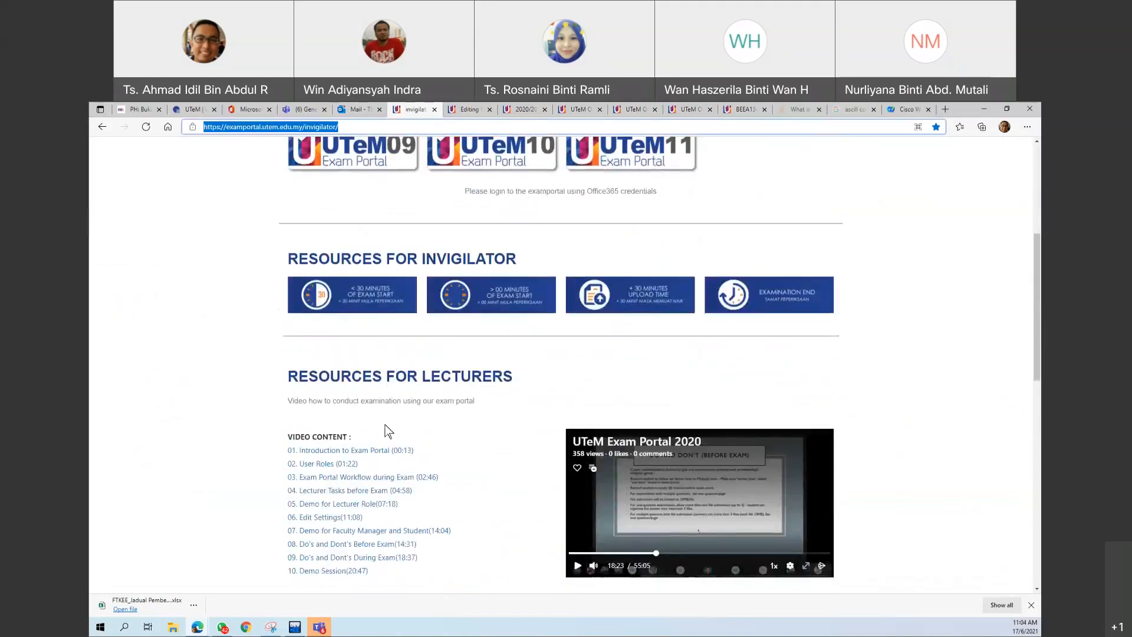
{"action": "scroll", "coordinate": [350, 354], "scroll_direction": "down", "scroll_amount": 2}
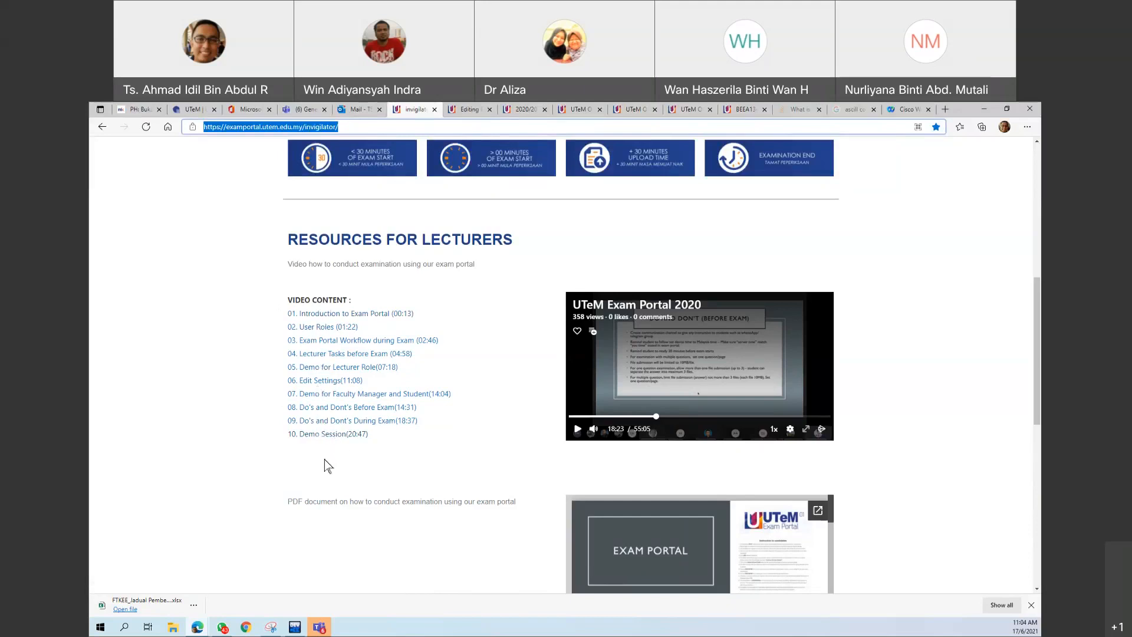
Return to the exam's settings and review the description from the semester heading through the course details to the Honesty Pledge
{"action": "left_click", "coordinate": [468, 111]}
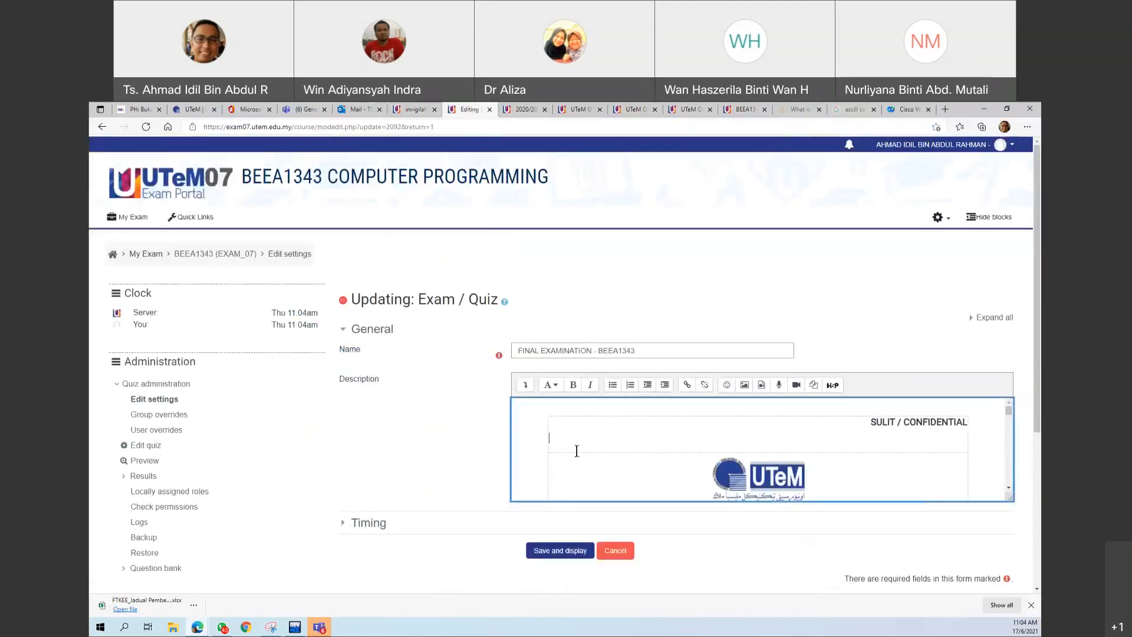
{"action": "scroll", "coordinate": [577, 451], "scroll_direction": "down", "scroll_amount": 4}
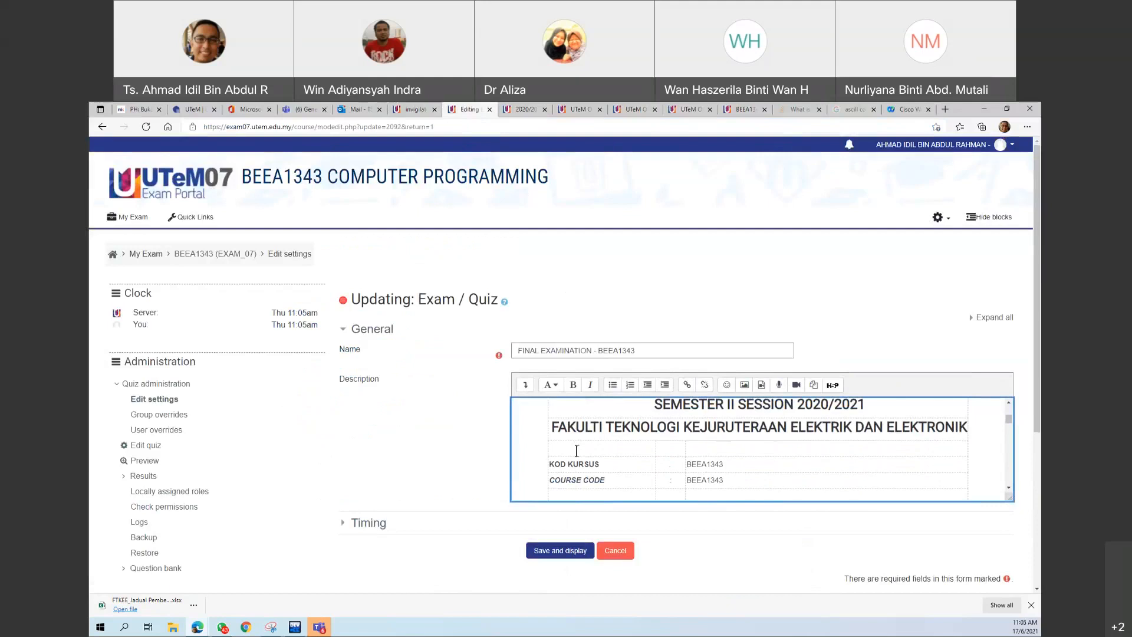
{"action": "scroll", "coordinate": [577, 451], "scroll_direction": "down", "scroll_amount": 2}
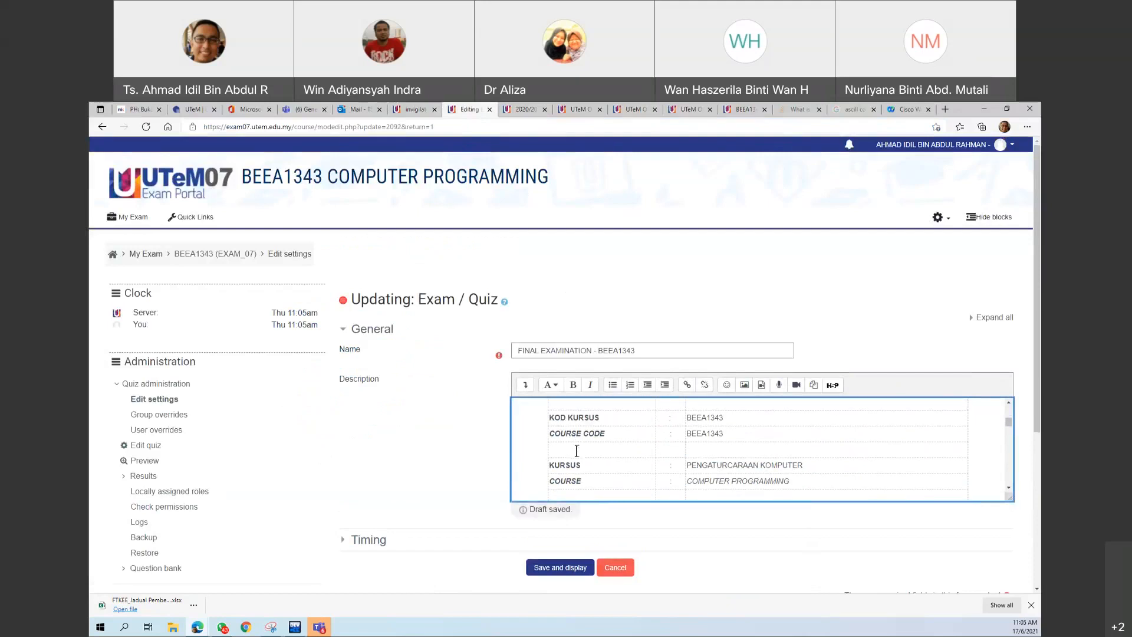
{"action": "scroll", "coordinate": [577, 451], "scroll_direction": "down", "scroll_amount": 1}
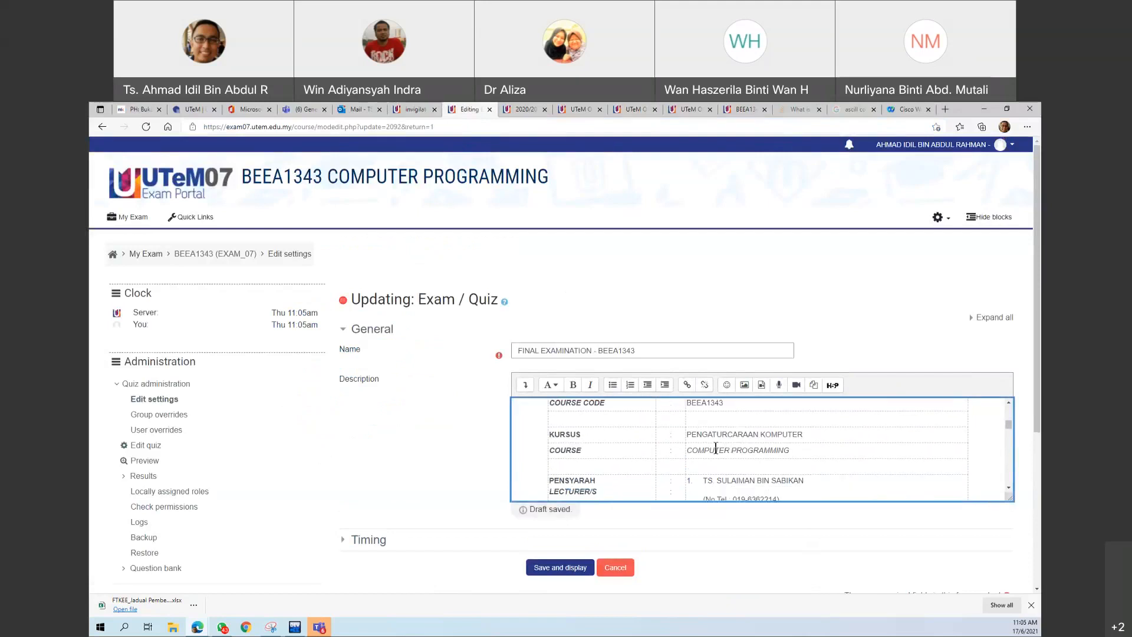
{"action": "scroll", "coordinate": [706, 458], "scroll_direction": "up", "scroll_amount": 3}
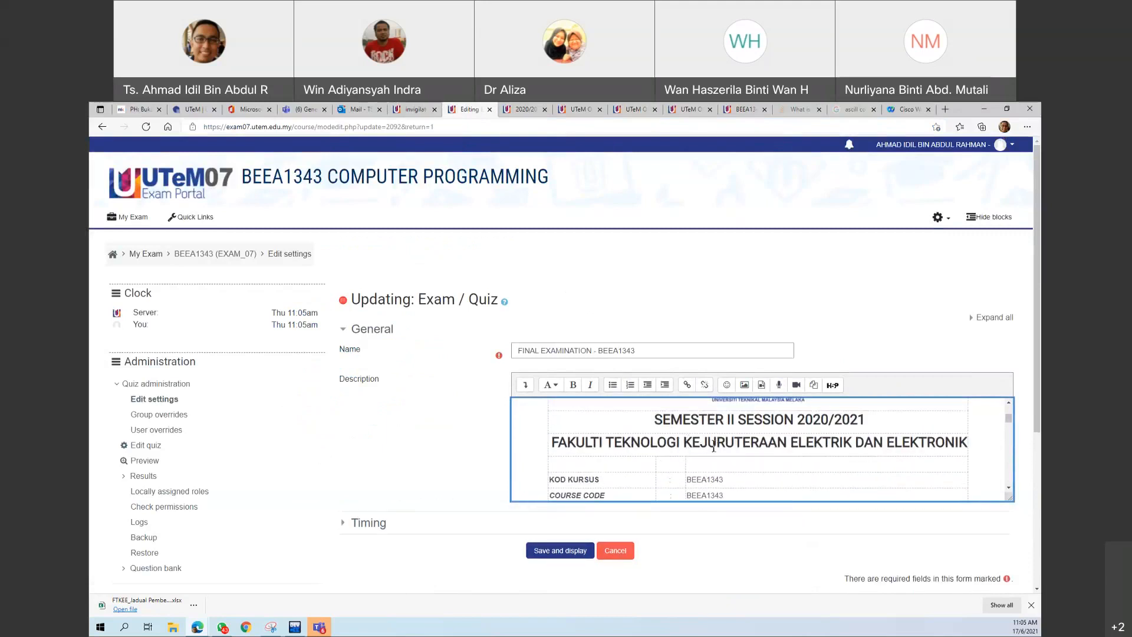
{"action": "scroll", "coordinate": [701, 463], "scroll_direction": "down", "scroll_amount": 2}
{"action": "scroll", "coordinate": [701, 464], "scroll_direction": "down", "scroll_amount": 6}
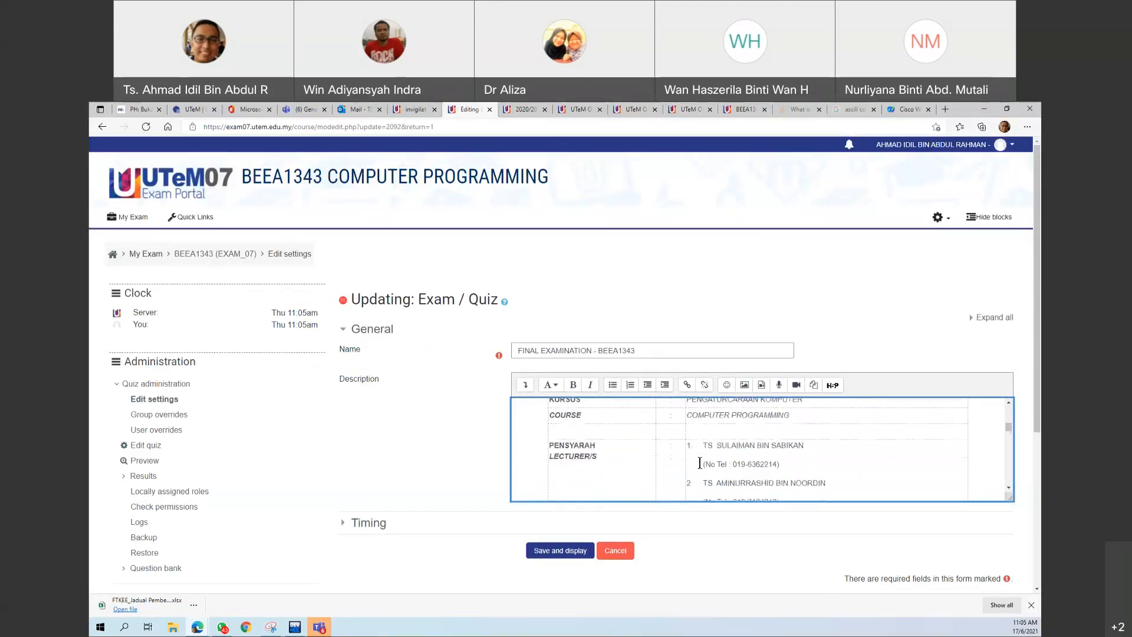
{"action": "scroll", "coordinate": [700, 464], "scroll_direction": "down", "scroll_amount": 5}
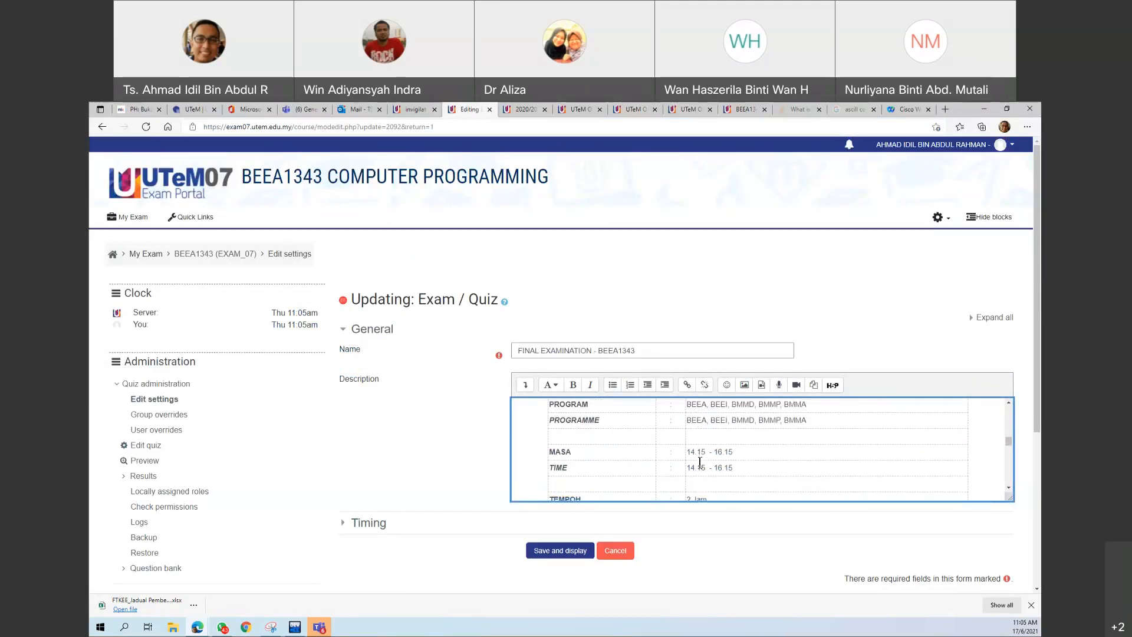
{"action": "scroll", "coordinate": [690, 475], "scroll_direction": "down", "scroll_amount": 2}
{"action": "scroll", "coordinate": [689, 476], "scroll_direction": "down", "scroll_amount": 6}
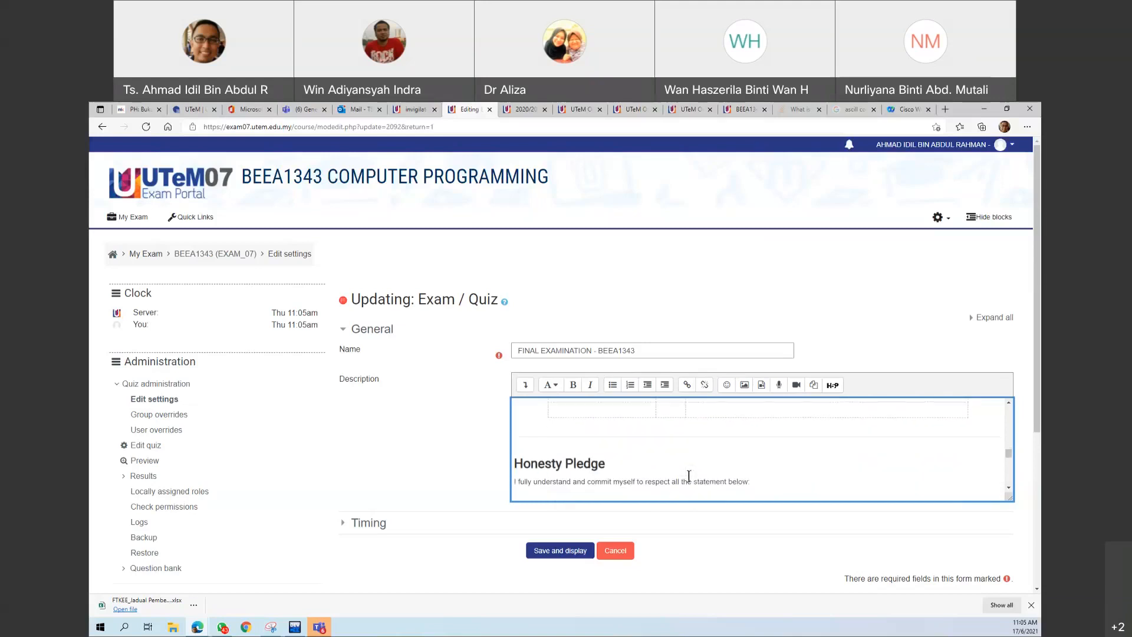
{"action": "scroll", "coordinate": [688, 476], "scroll_direction": "up", "scroll_amount": 2}
{"action": "scroll", "coordinate": [643, 463], "scroll_direction": "down", "scroll_amount": 10}
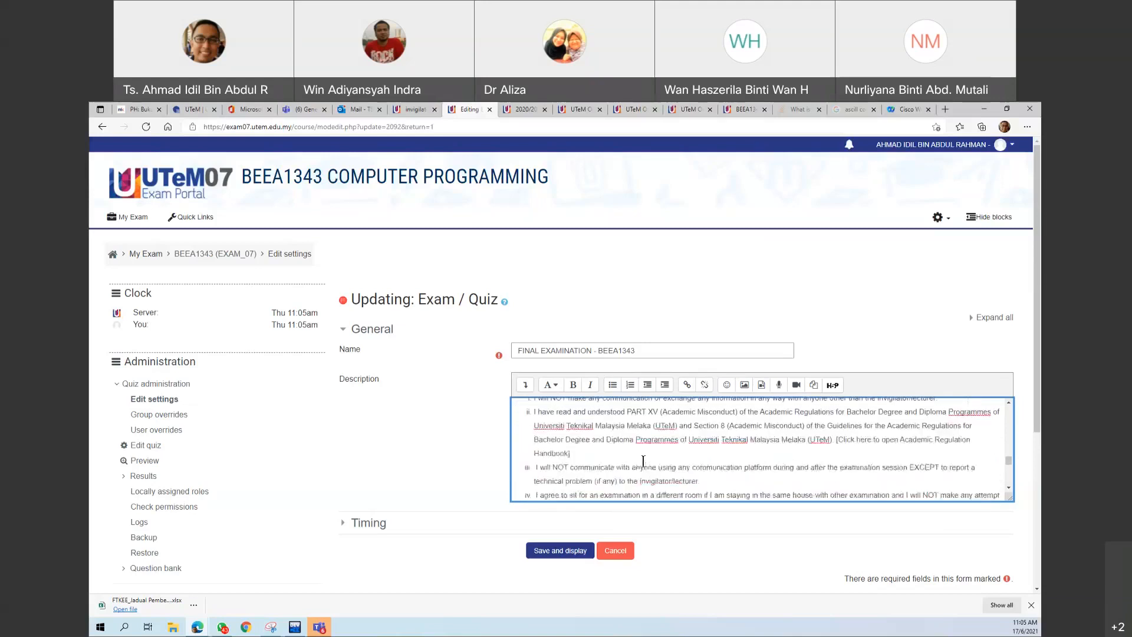
{"action": "scroll", "coordinate": [643, 462], "scroll_direction": "up", "scroll_amount": 6}
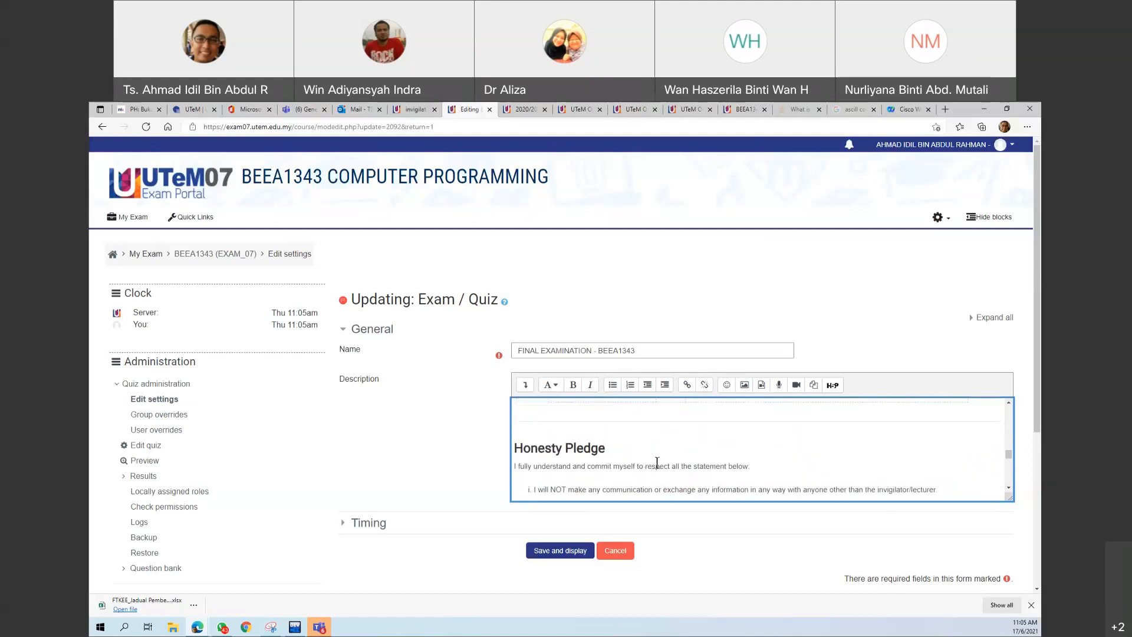
Expand the exam's timing settings, check the open and close times against the description, and save and display the exam
{"action": "left_click", "coordinate": [369, 524]}
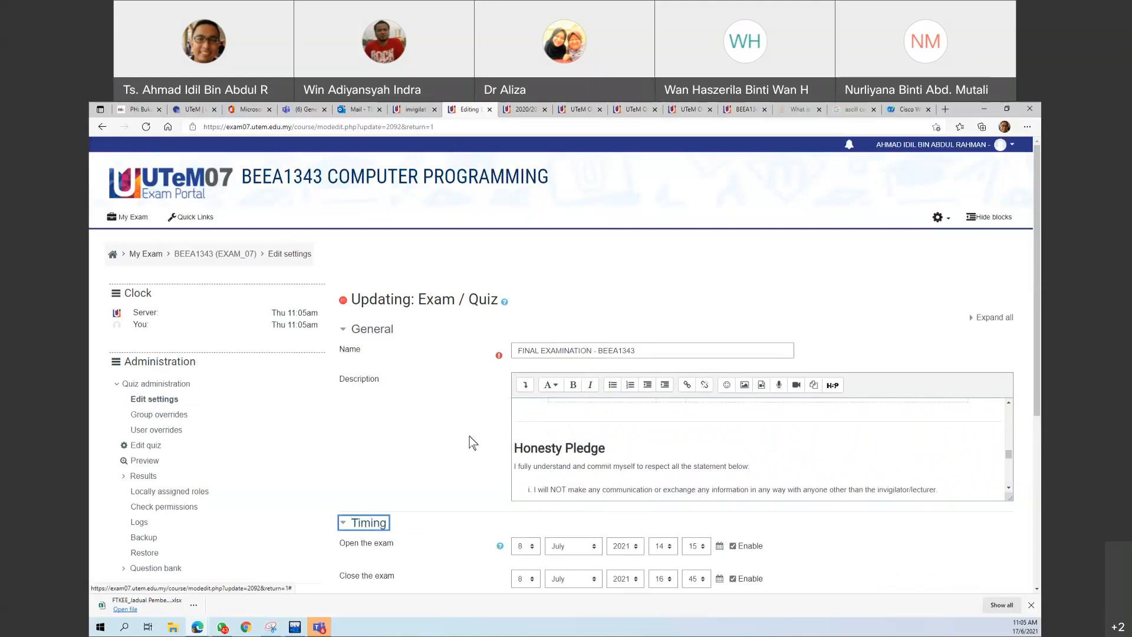
{"action": "scroll", "coordinate": [470, 437], "scroll_direction": "down", "scroll_amount": 5}
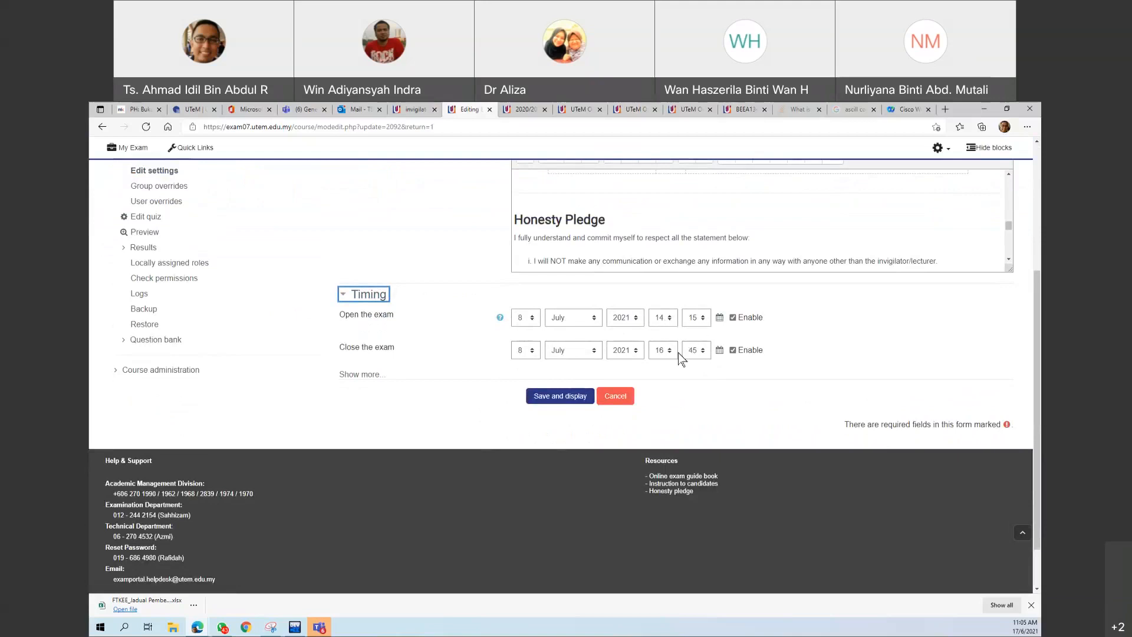
{"action": "scroll", "coordinate": [660, 336], "scroll_direction": "up", "scroll_amount": 1}
{"action": "scroll", "coordinate": [626, 270], "scroll_direction": "up", "scroll_amount": 3}
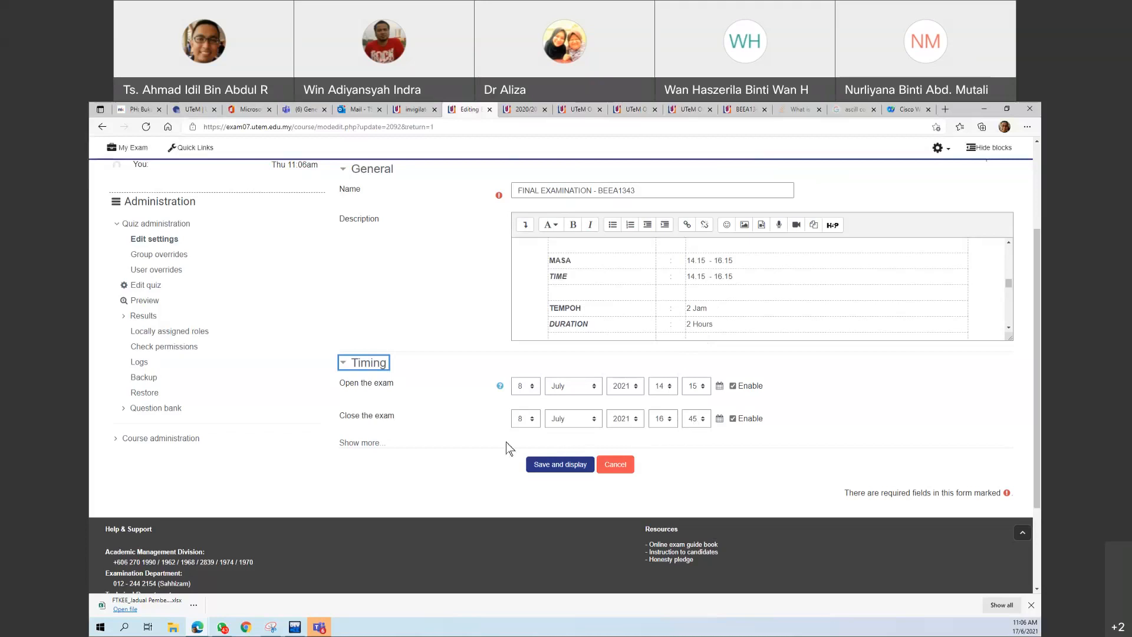
{"action": "left_click", "coordinate": [358, 444]}
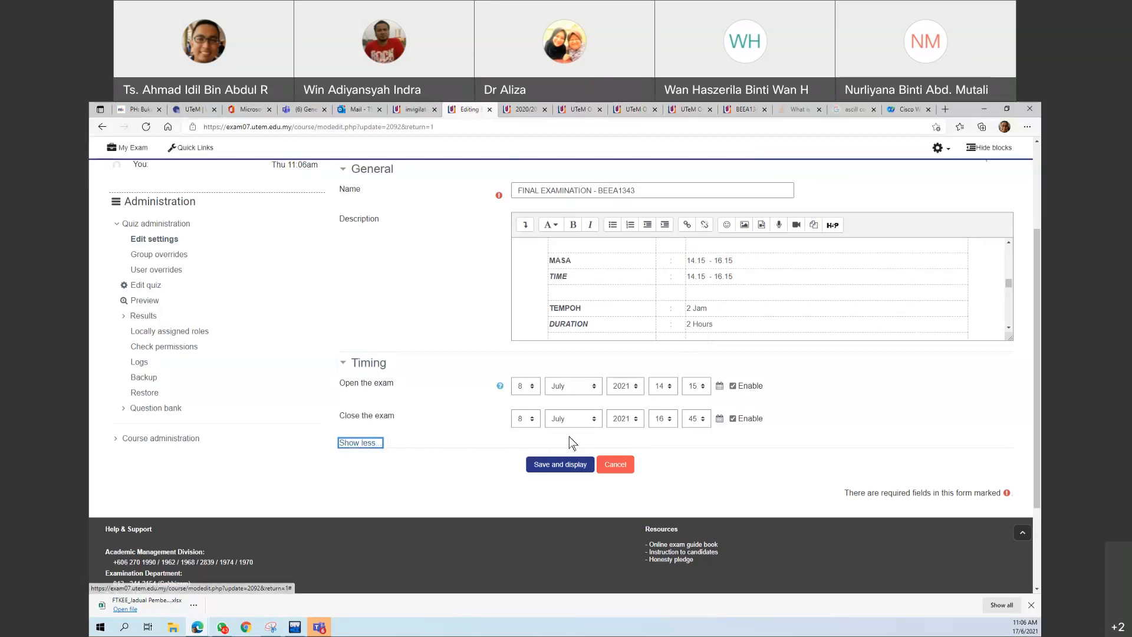
{"action": "scroll", "coordinate": [585, 422], "scroll_direction": "up", "scroll_amount": 3}
{"action": "scroll", "coordinate": [585, 422], "scroll_direction": "down", "scroll_amount": 1}
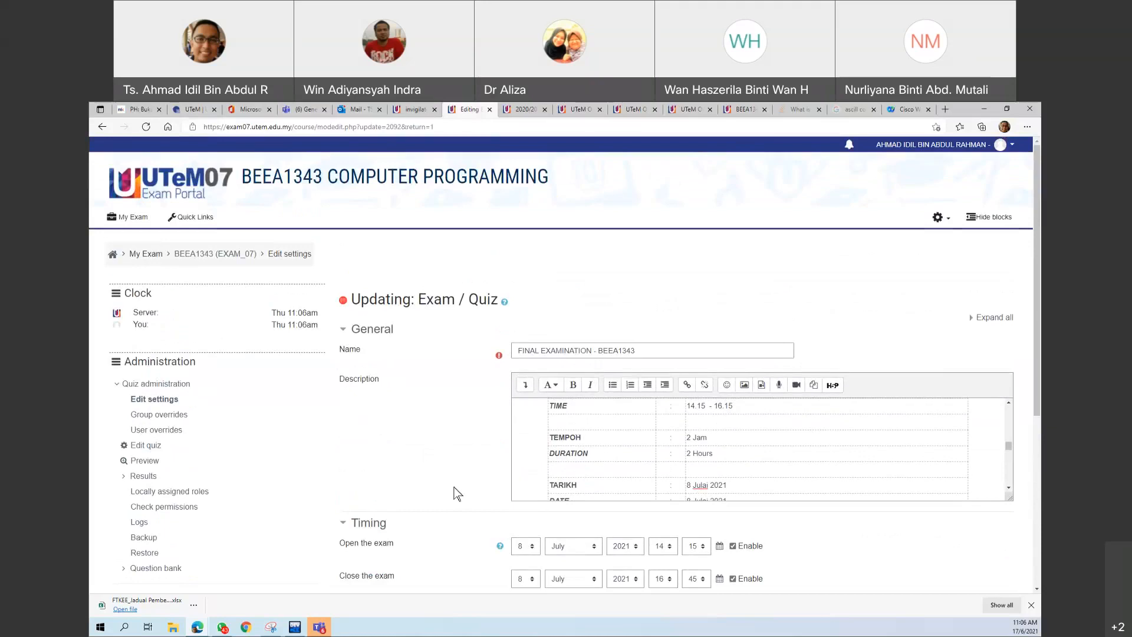
{"action": "scroll", "coordinate": [454, 487], "scroll_direction": "down", "scroll_amount": 3}
{"action": "scroll", "coordinate": [454, 493], "scroll_direction": "up", "scroll_amount": 1}
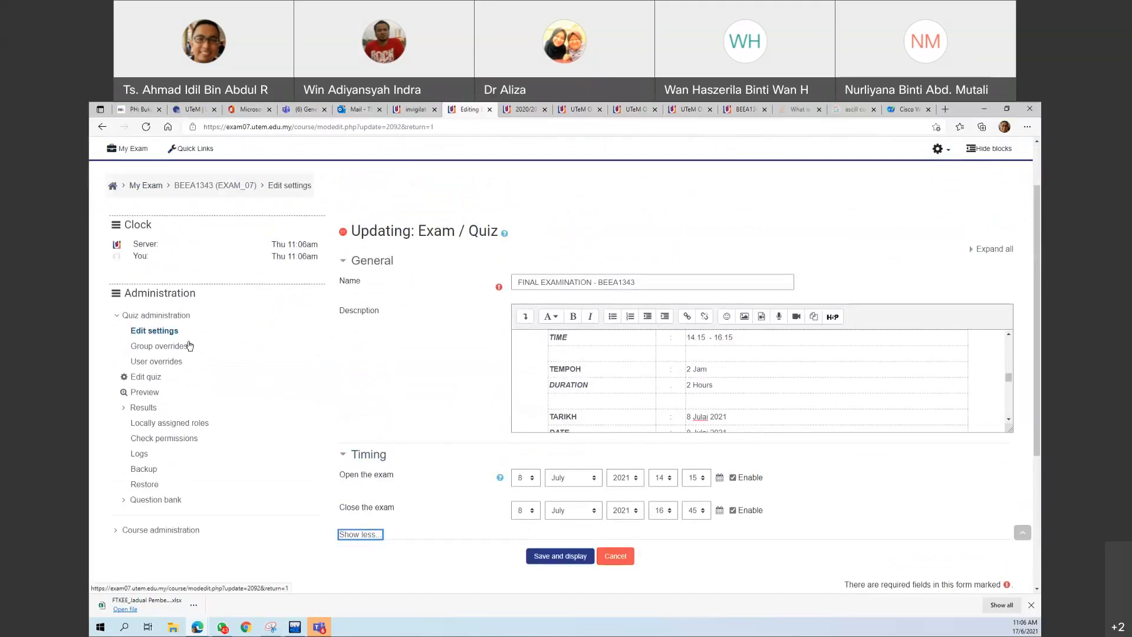
{"action": "left_click", "coordinate": [544, 556]}
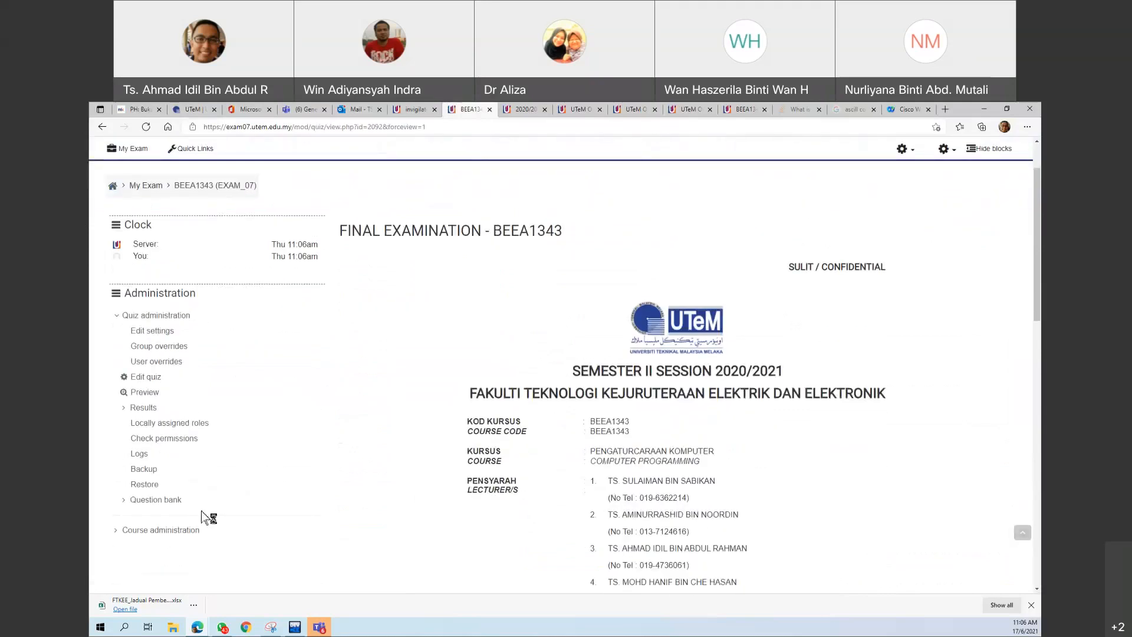
Open the exam's question bank and review the list of questions in the Examination category
{"action": "left_click", "coordinate": [164, 501]}
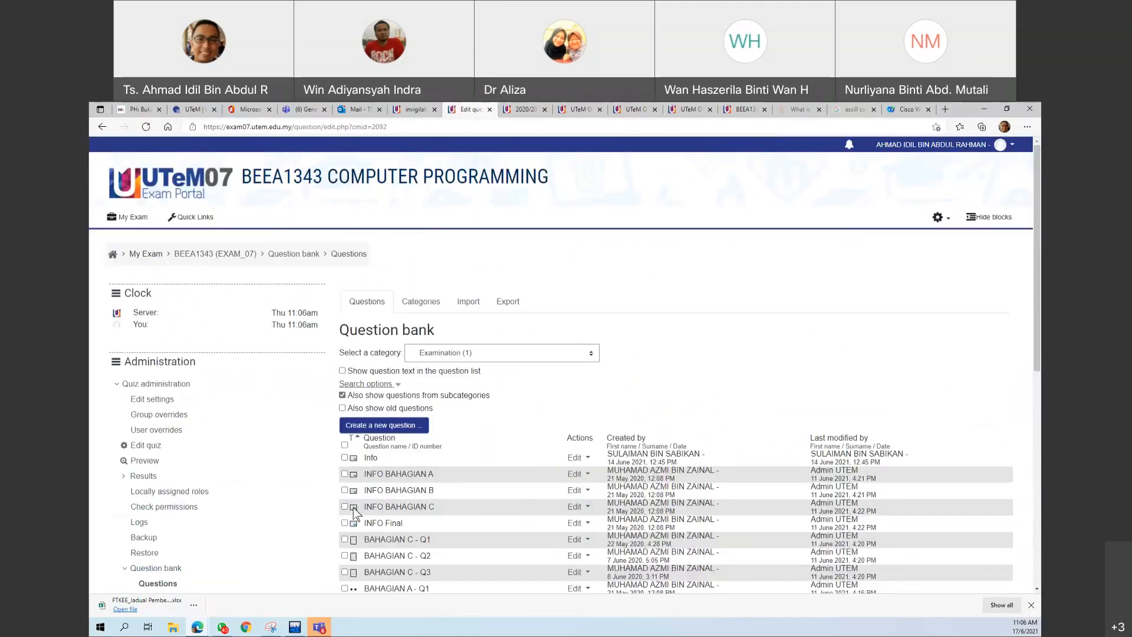
{"action": "scroll", "coordinate": [431, 497], "scroll_direction": "down", "scroll_amount": 6}
{"action": "scroll", "coordinate": [430, 497], "scroll_direction": "up", "scroll_amount": 2}
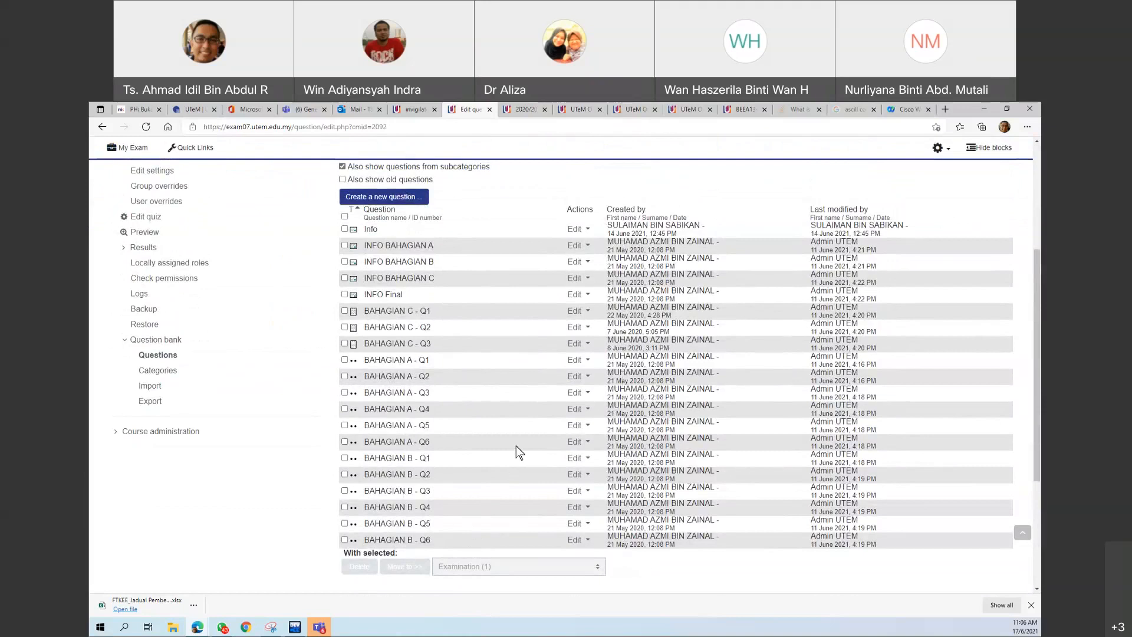
{"action": "scroll", "coordinate": [321, 435], "scroll_direction": "up", "scroll_amount": 4}
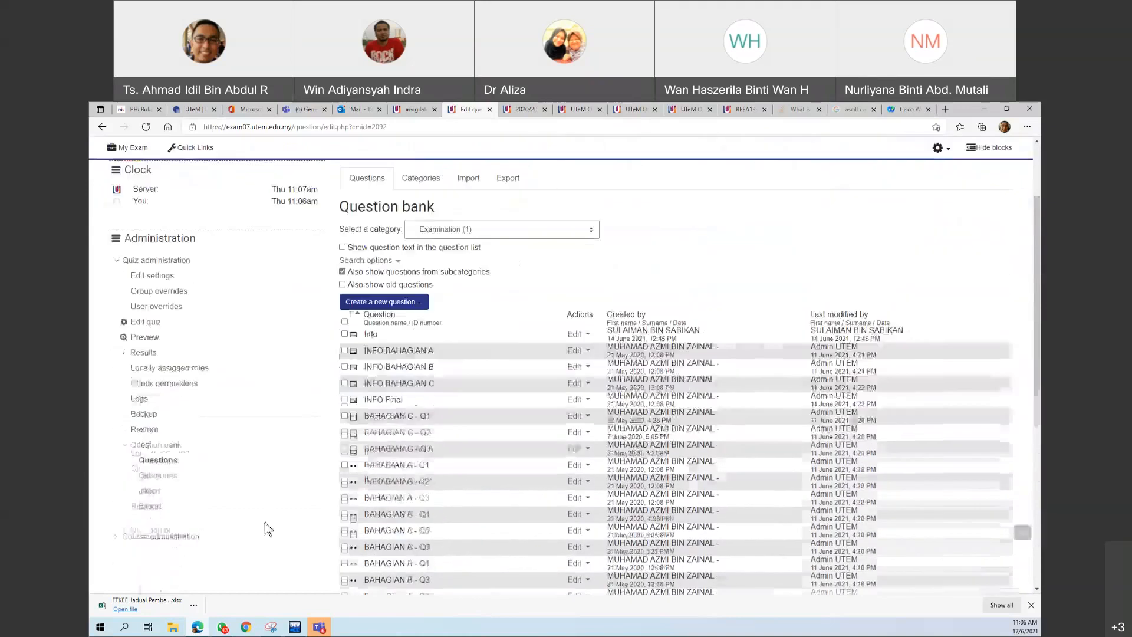
{"action": "scroll", "coordinate": [265, 525], "scroll_direction": "down", "scroll_amount": 4}
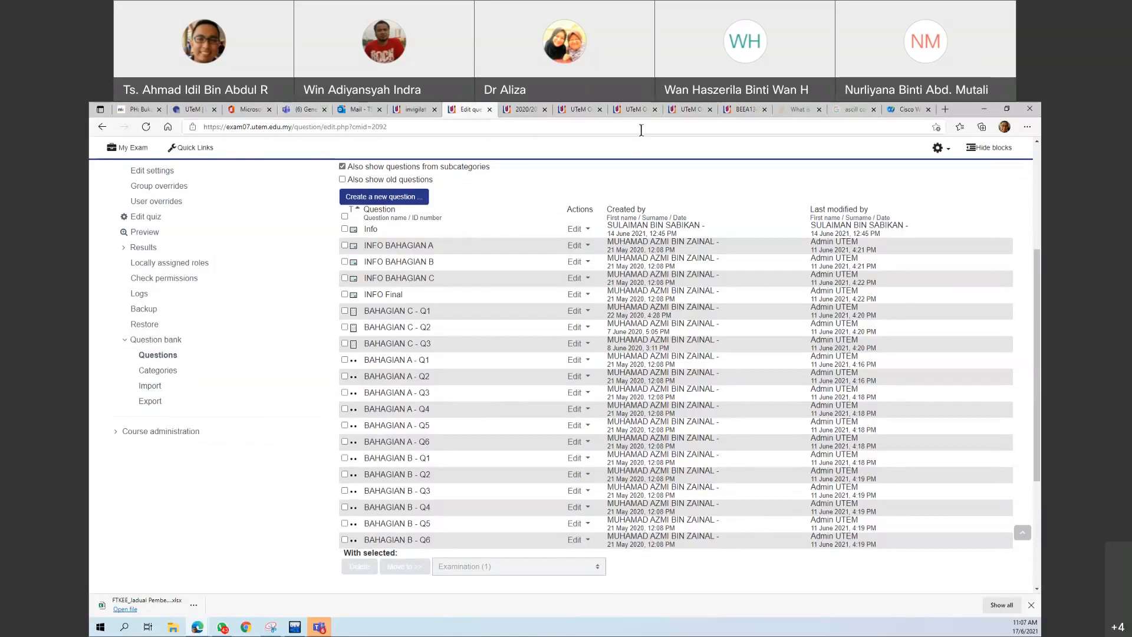
Switch to the ULearn portal, enter the Engineering and Engineering Technology site and open the BEEA1343 course
{"action": "left_click", "coordinate": [688, 110]}
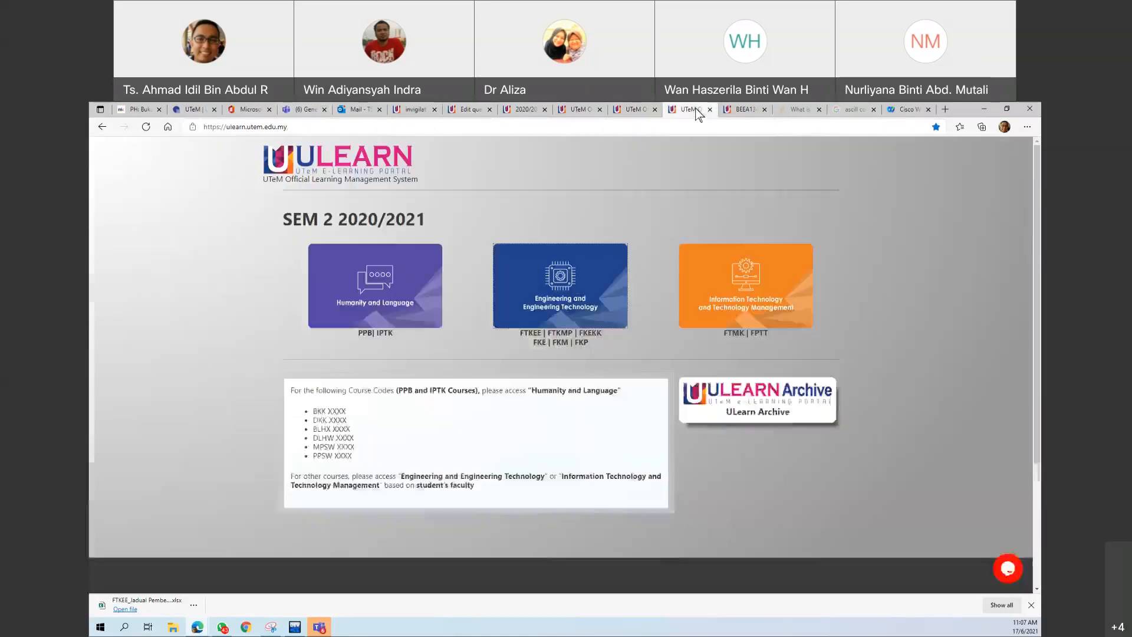
{"action": "left_click", "coordinate": [745, 110]}
{"action": "scroll", "coordinate": [671, 207], "scroll_direction": "up", "scroll_amount": 5}
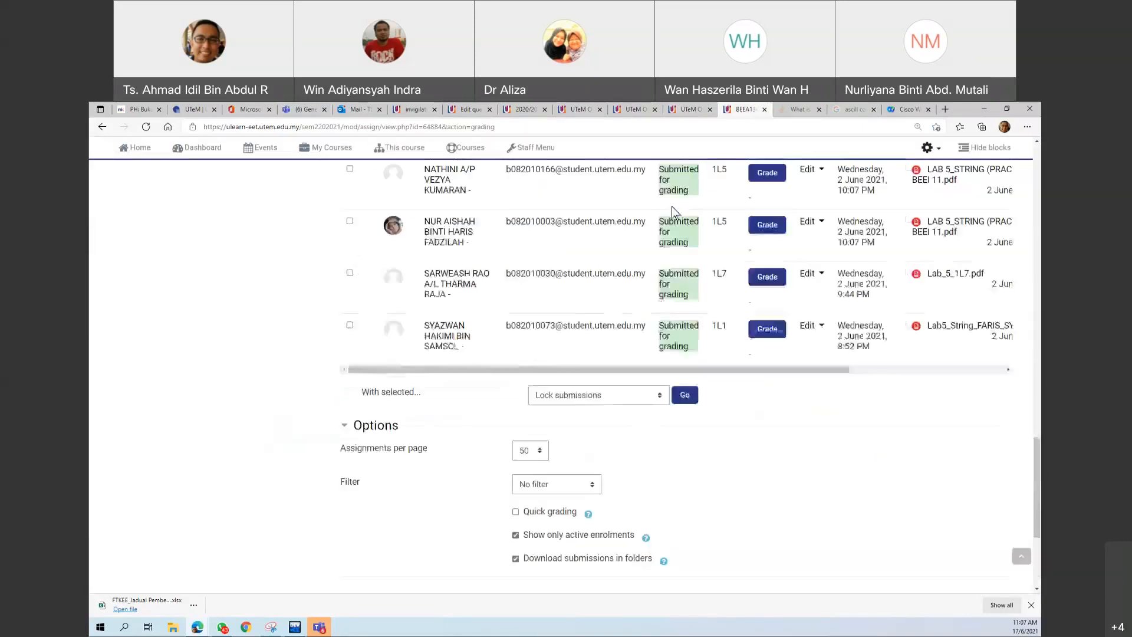
{"action": "left_click", "coordinate": [688, 109]}
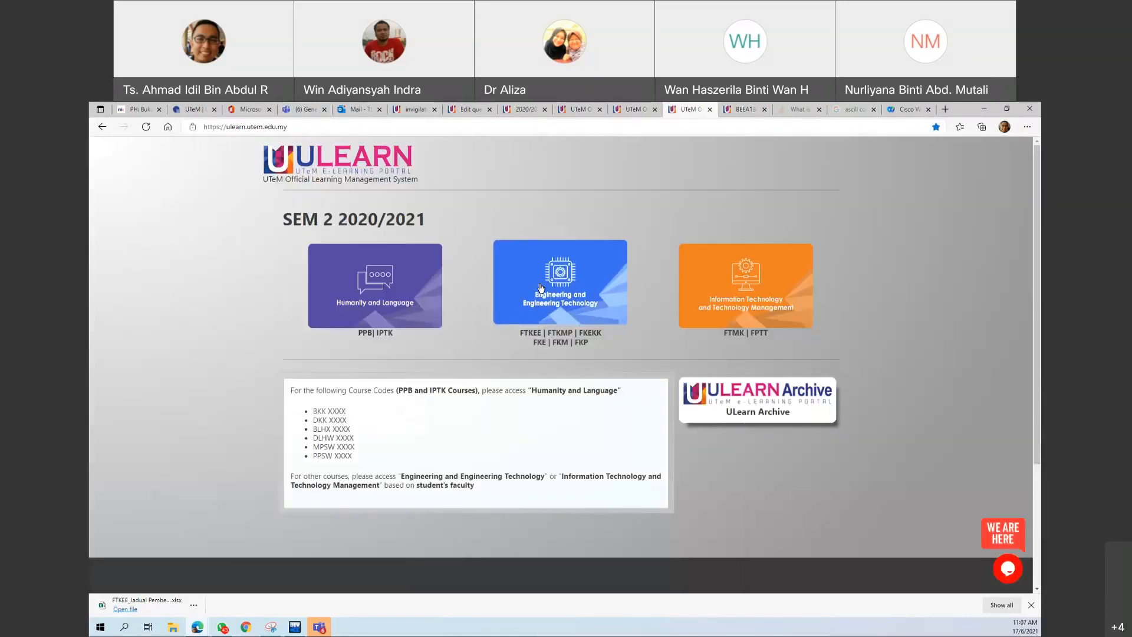
{"action": "left_click", "coordinate": [539, 286]}
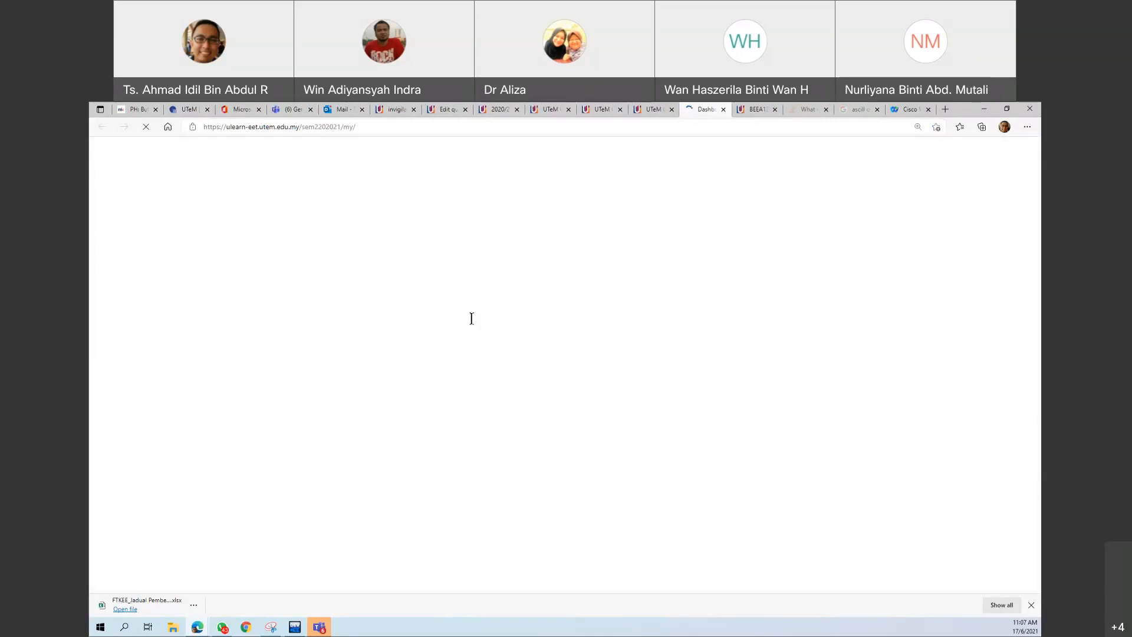
{"action": "left_click", "coordinate": [156, 406]}
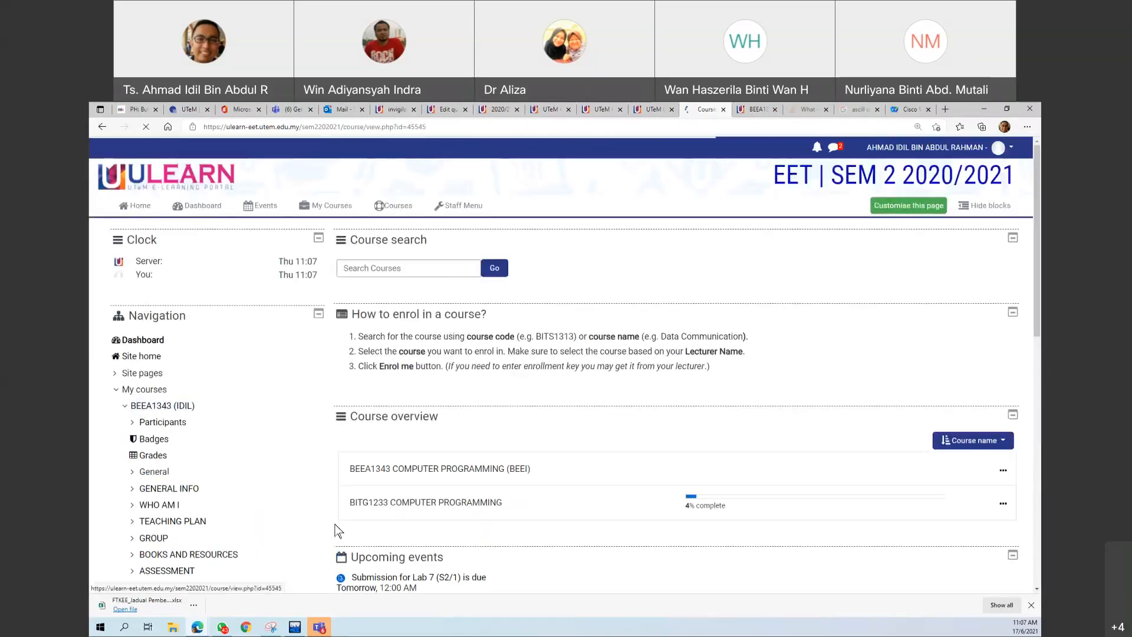
Open the question bank from the BEEA1343 course administration
{"action": "scroll", "coordinate": [312, 519], "scroll_direction": "down", "scroll_amount": 10}
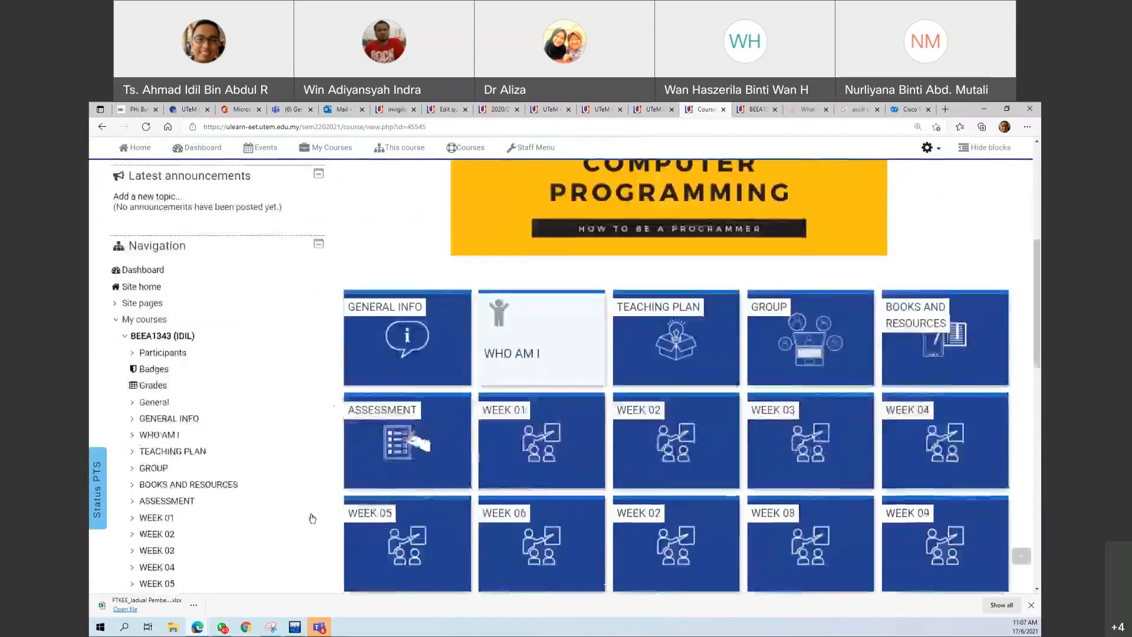
{"action": "scroll", "coordinate": [313, 519], "scroll_direction": "down", "scroll_amount": 7}
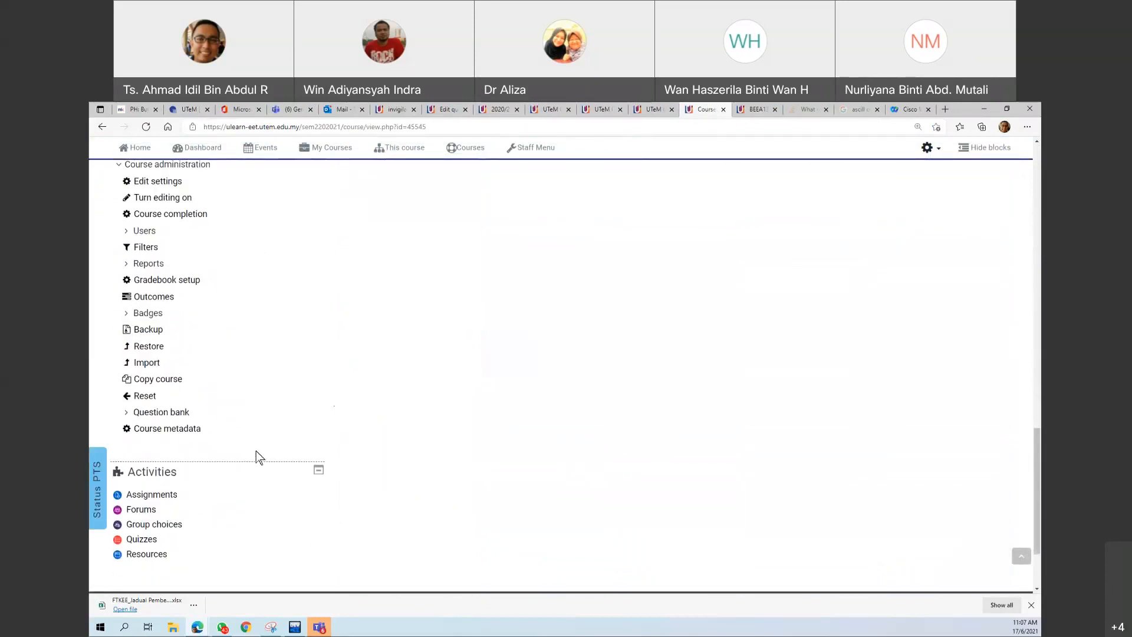
{"action": "scroll", "coordinate": [256, 452], "scroll_direction": "up", "scroll_amount": 5}
{"action": "scroll", "coordinate": [246, 460], "scroll_direction": "down", "scroll_amount": 2}
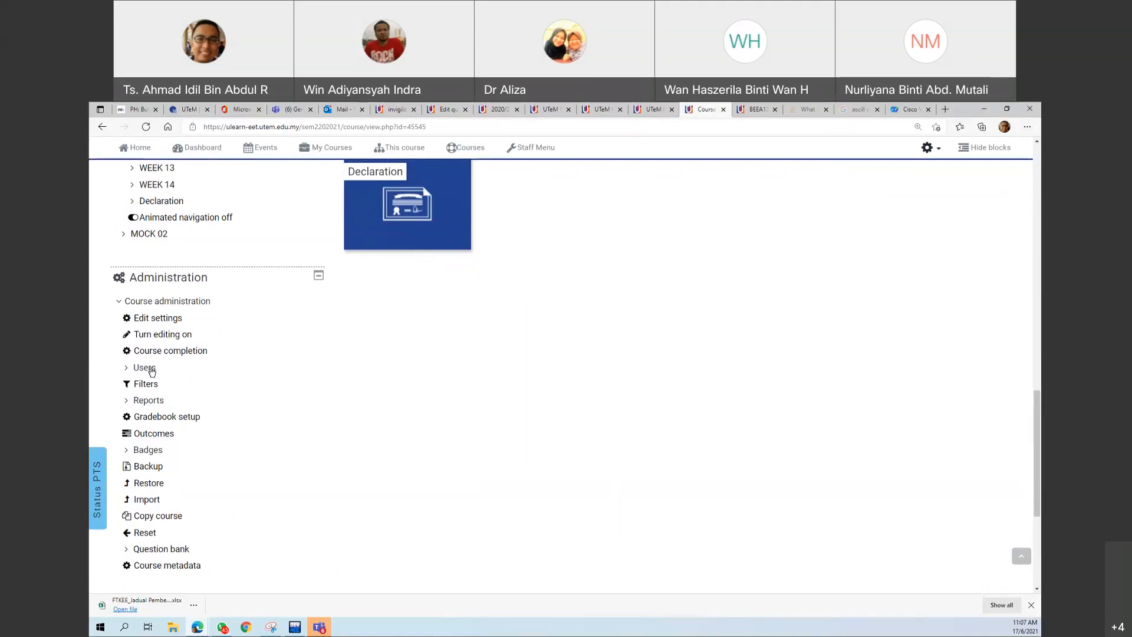
{"action": "left_click", "coordinate": [175, 549]}
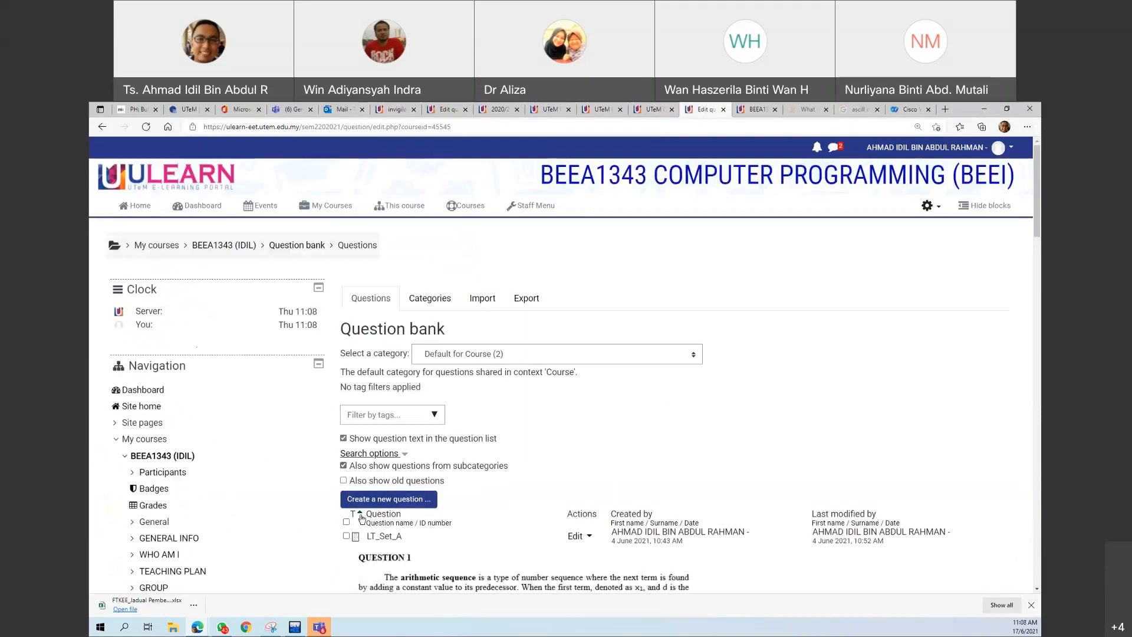
Look over the default category's first question, and list the questions of the Q1 category under Test 2
{"action": "scroll", "coordinate": [362, 518], "scroll_direction": "down", "scroll_amount": 5}
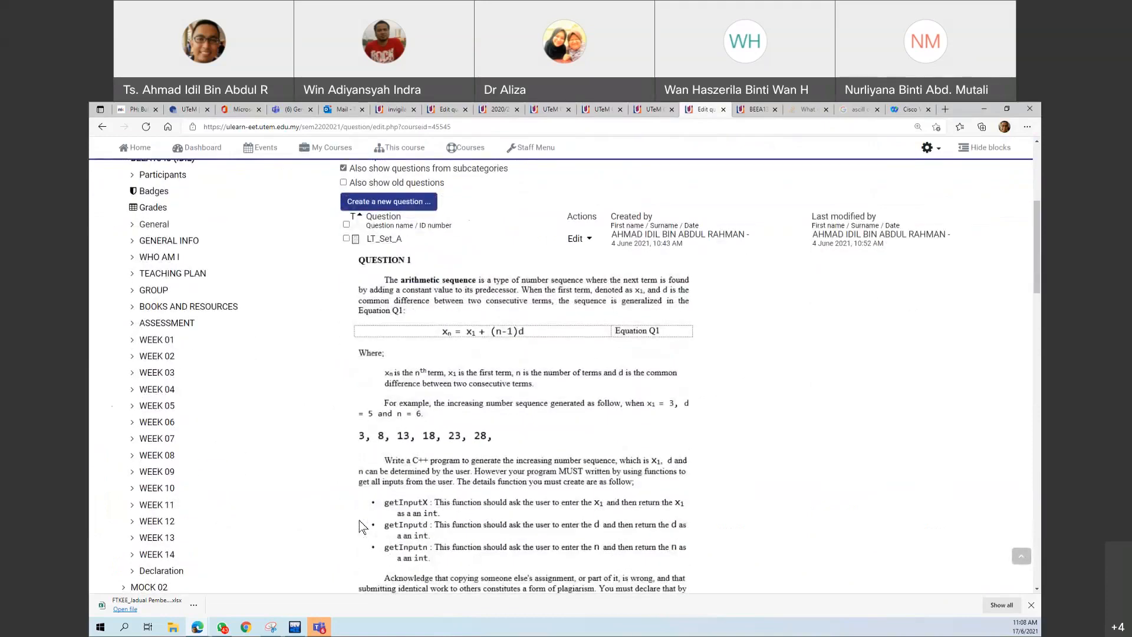
{"action": "scroll", "coordinate": [362, 525], "scroll_direction": "up", "scroll_amount": 4}
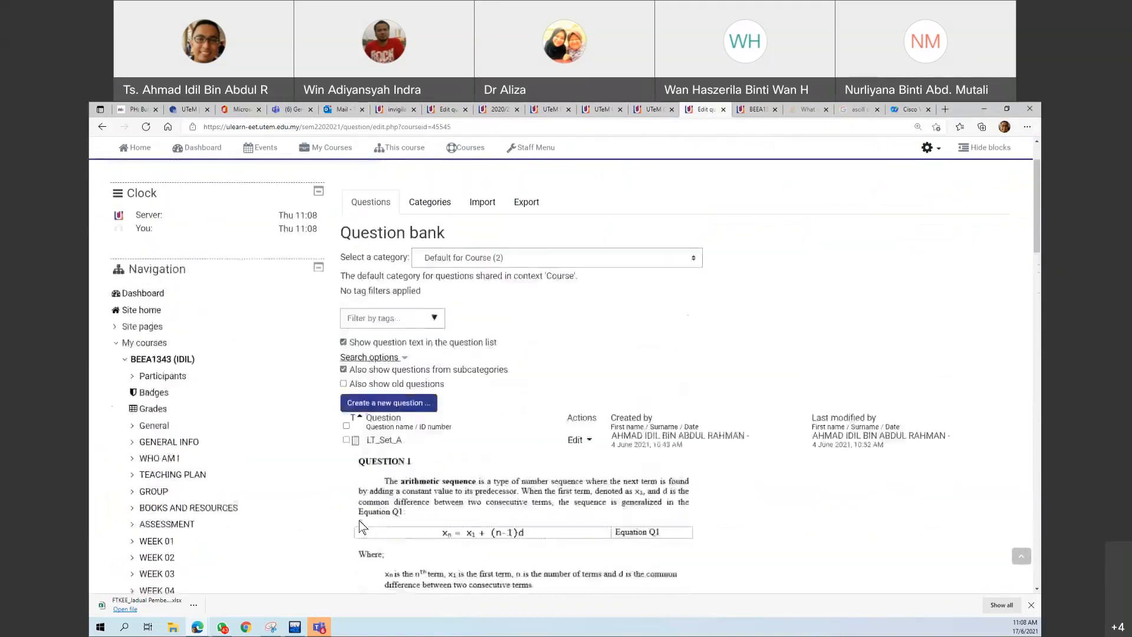
{"action": "left_click", "coordinate": [473, 264]}
{"action": "left_click", "coordinate": [483, 375]}
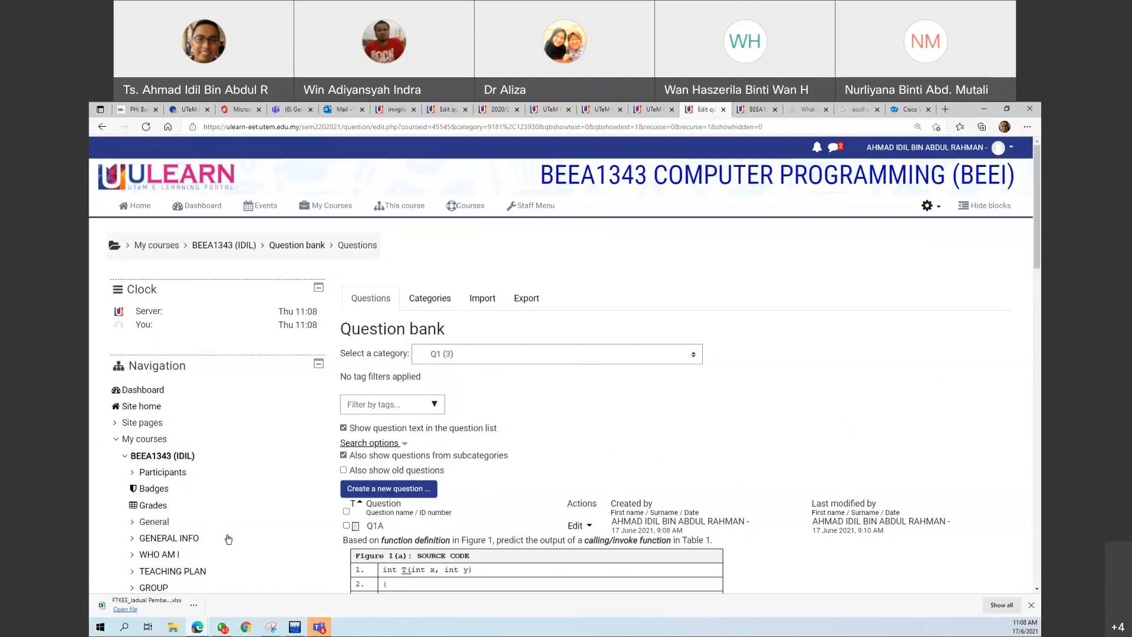
Reopen the question list from the course's question bank and start adding a new Essay question
{"action": "scroll", "coordinate": [228, 539], "scroll_direction": "down", "scroll_amount": 15}
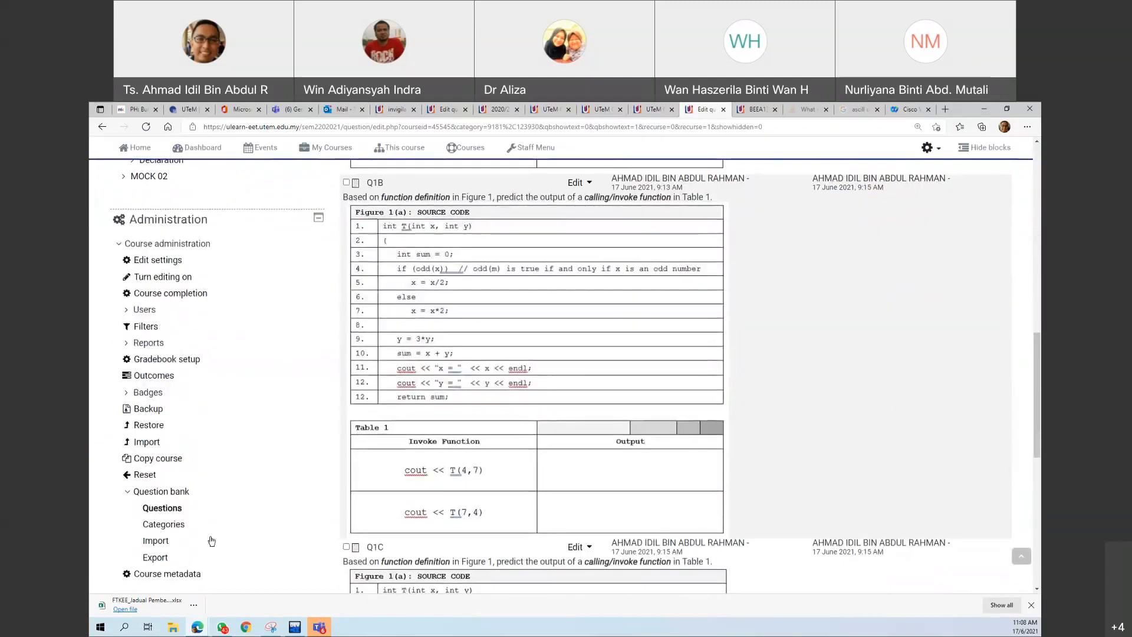
{"action": "left_click", "coordinate": [164, 509]}
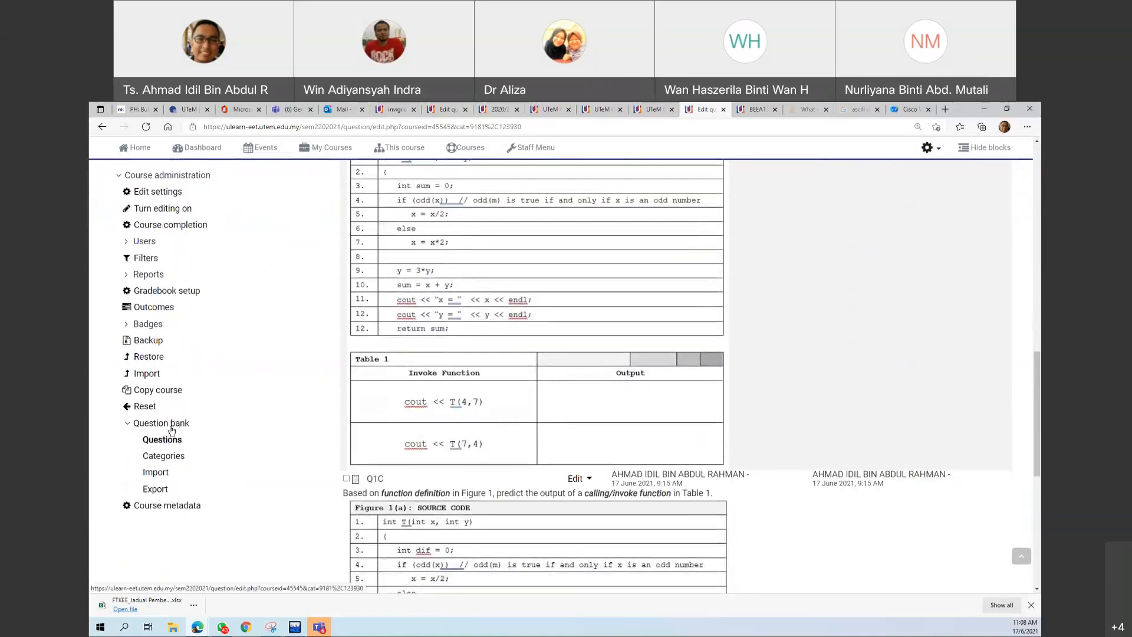
{"action": "scroll", "coordinate": [399, 436], "scroll_direction": "up", "scroll_amount": 3}
{"action": "scroll", "coordinate": [399, 430], "scroll_direction": "up", "scroll_amount": 15}
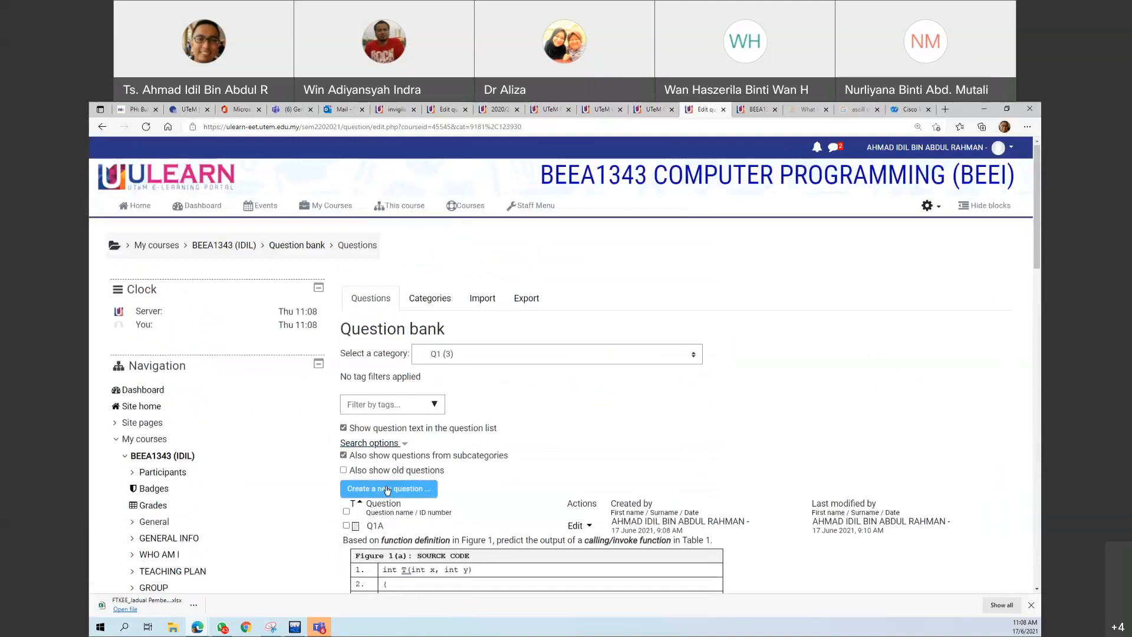
{"action": "left_click", "coordinate": [370, 494]}
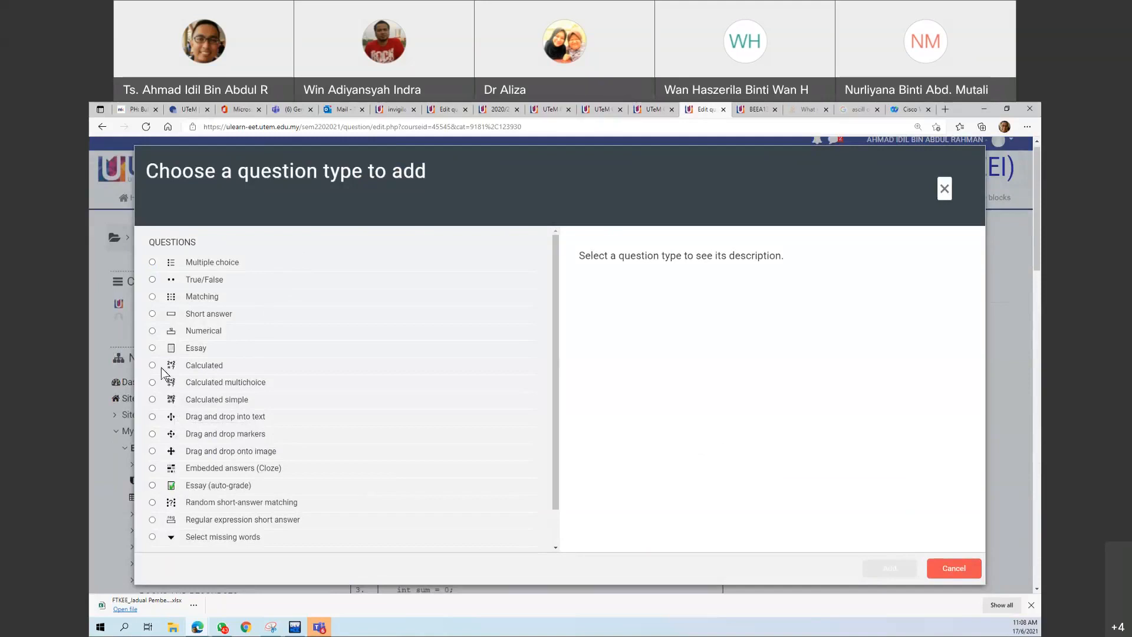
{"action": "left_click", "coordinate": [152, 348]}
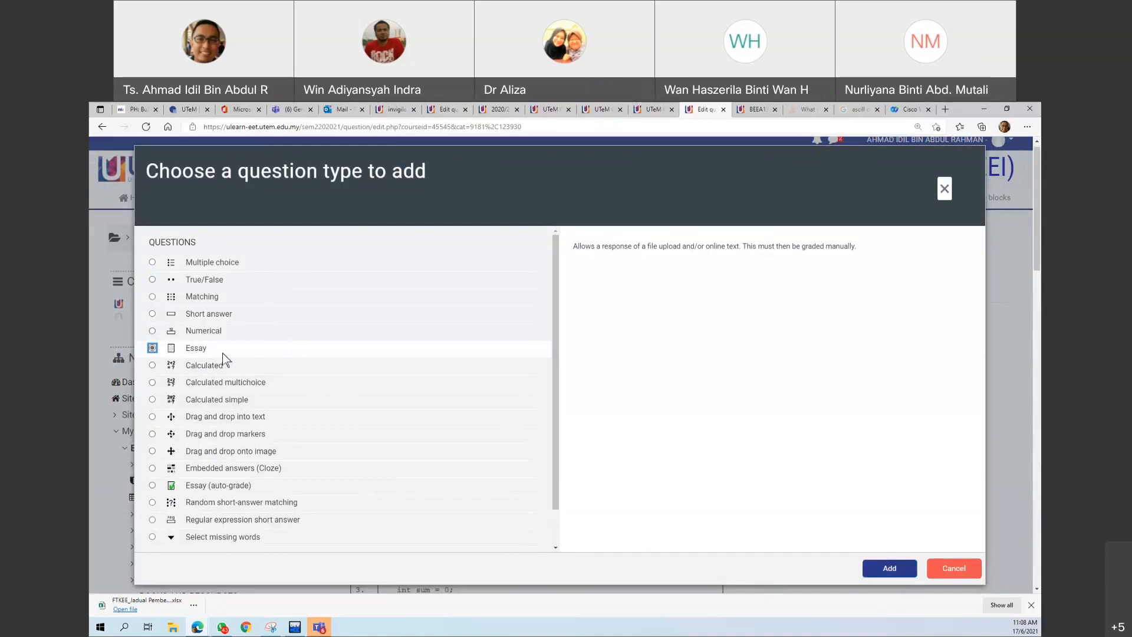
{"action": "left_click", "coordinate": [892, 570]}
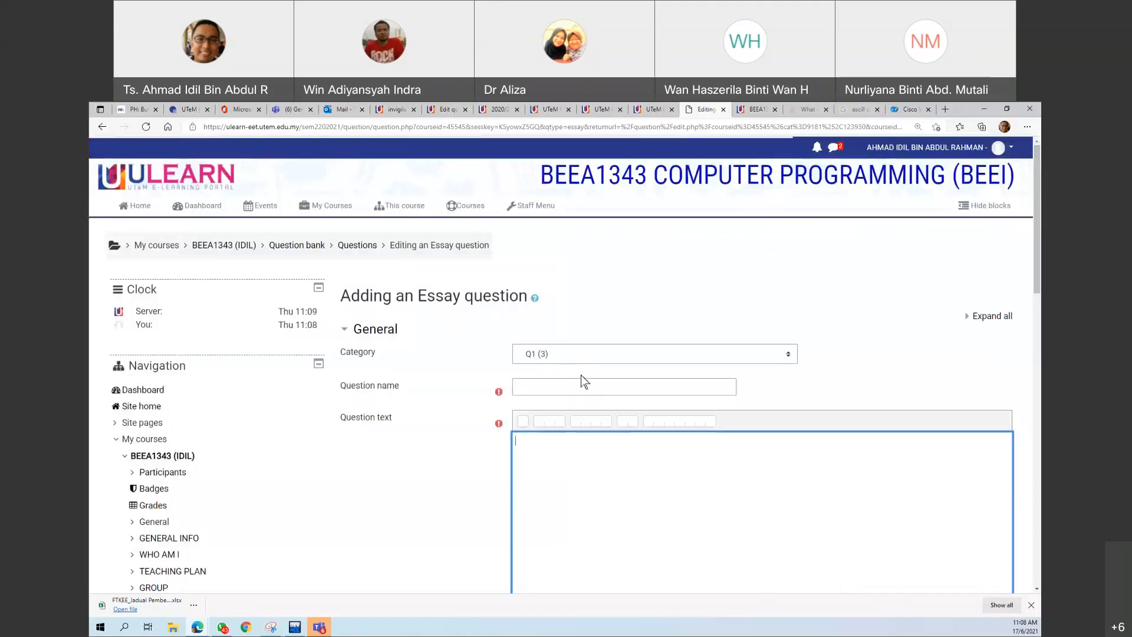
Set the new essay question's category to Q2 under Test 2
{"action": "left_click", "coordinate": [582, 356]}
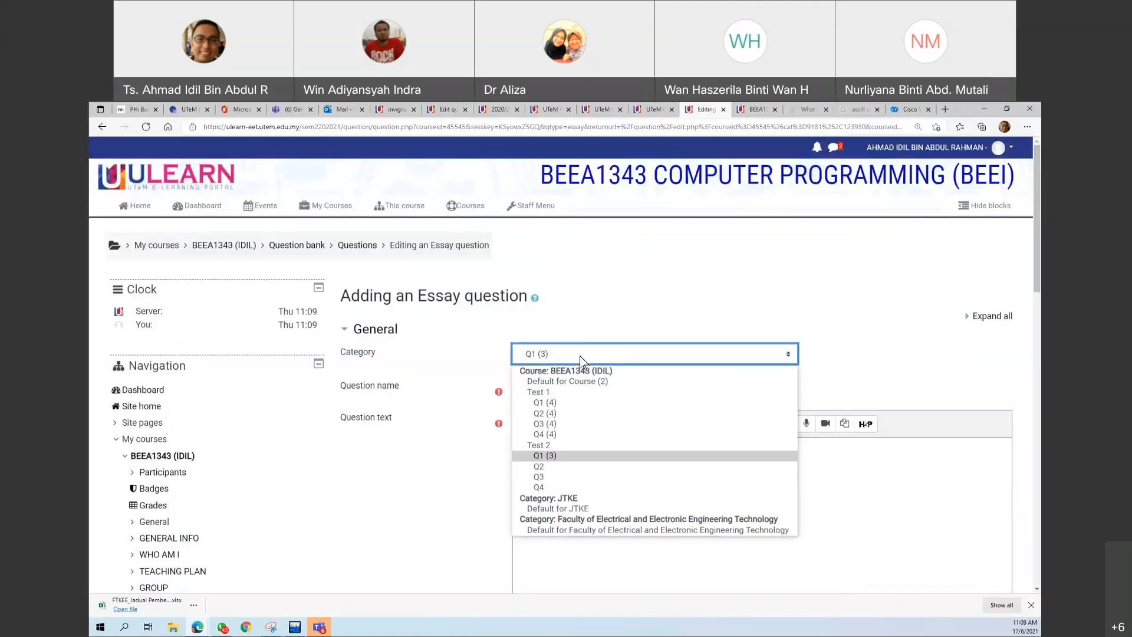
{"action": "left_click", "coordinate": [565, 467]}
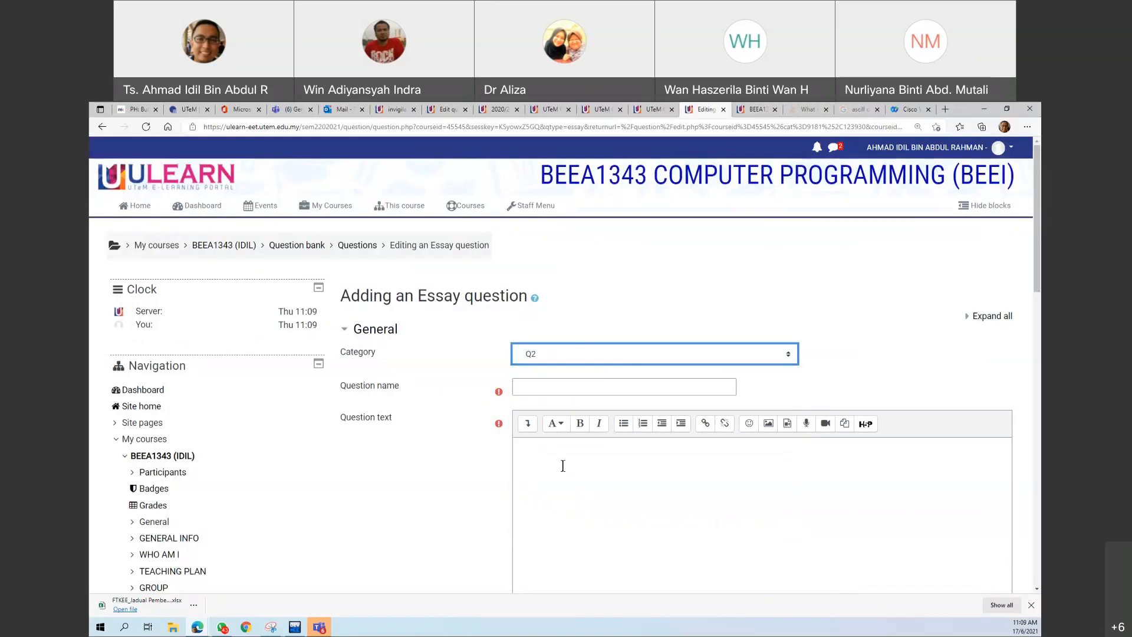
{"action": "left_click", "coordinate": [557, 356]}
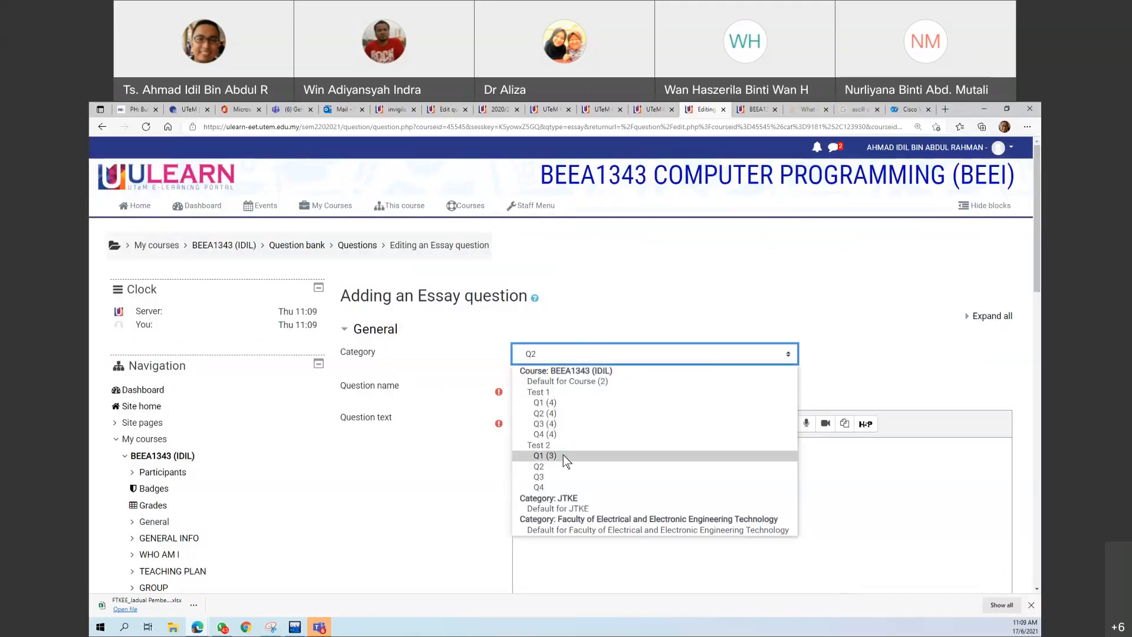
{"action": "left_click", "coordinate": [562, 445]}
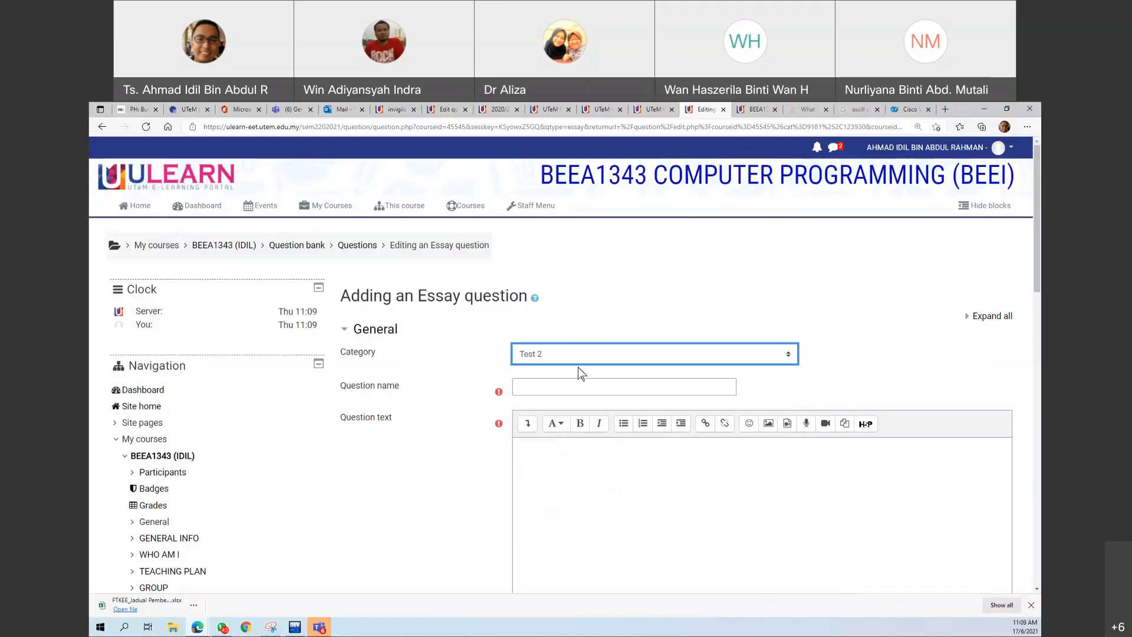
{"action": "left_click", "coordinate": [582, 355]}
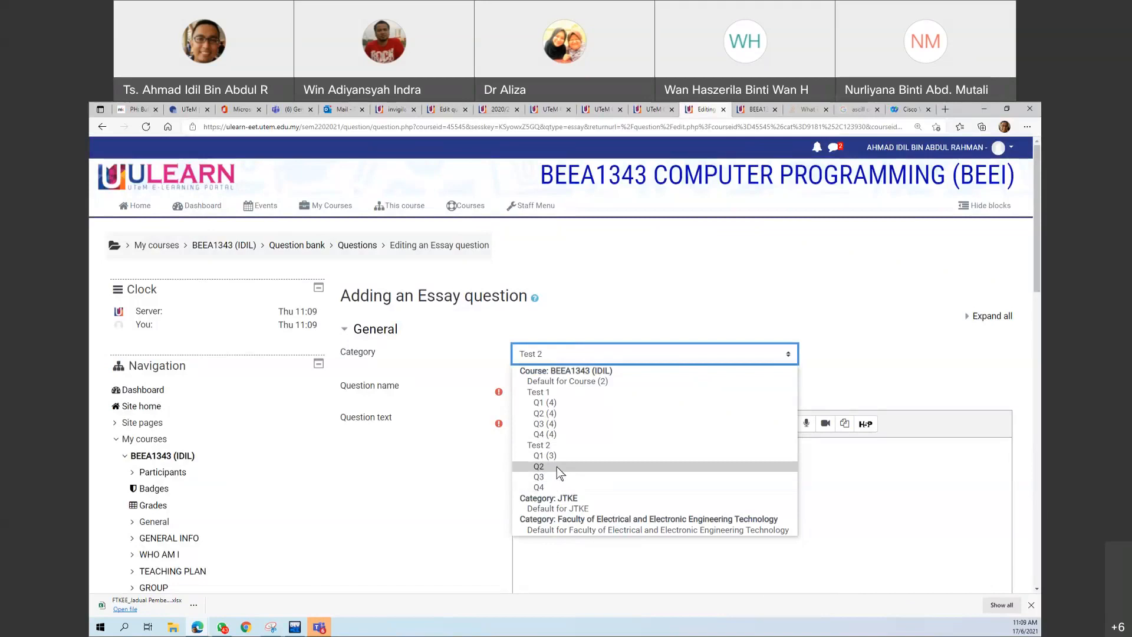
{"action": "left_click", "coordinate": [557, 466]}
Enter Q2A as the essay question's name
{"action": "left_click", "coordinate": [527, 391]}
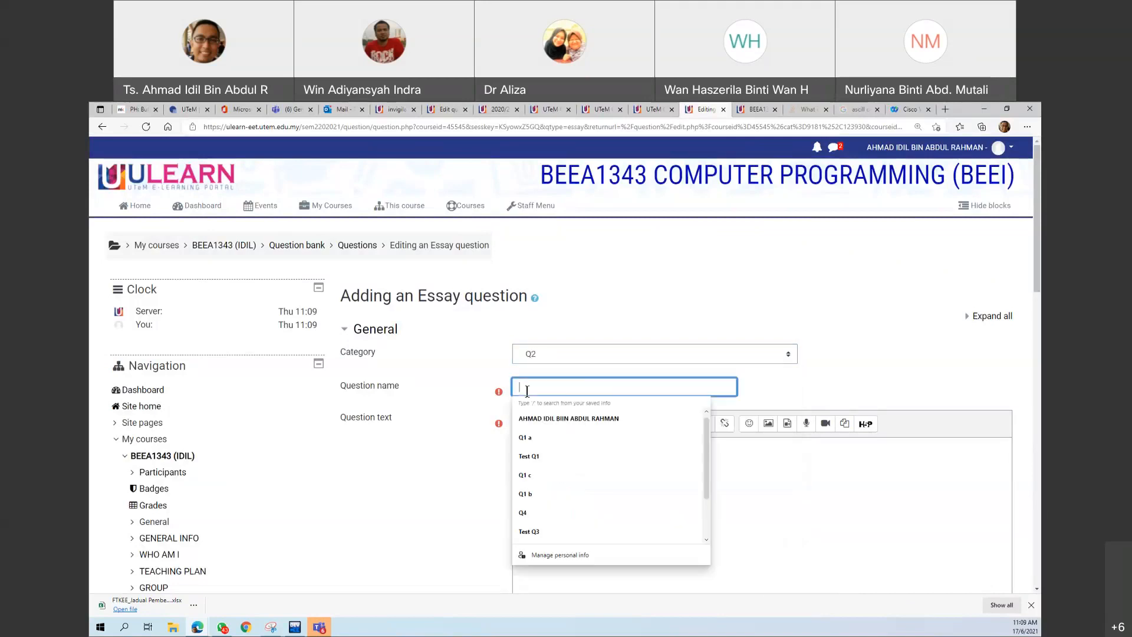
{"action": "left_click", "coordinate": [476, 482]}
{"action": "left_click", "coordinate": [550, 385]}
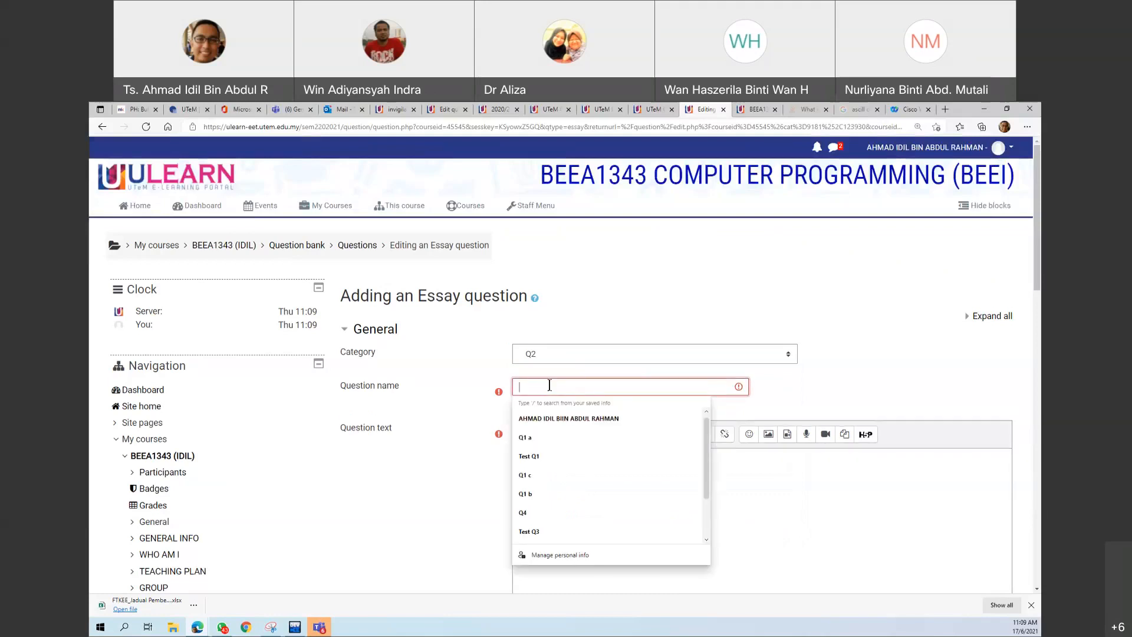
{"action": "type", "text": "Q"}
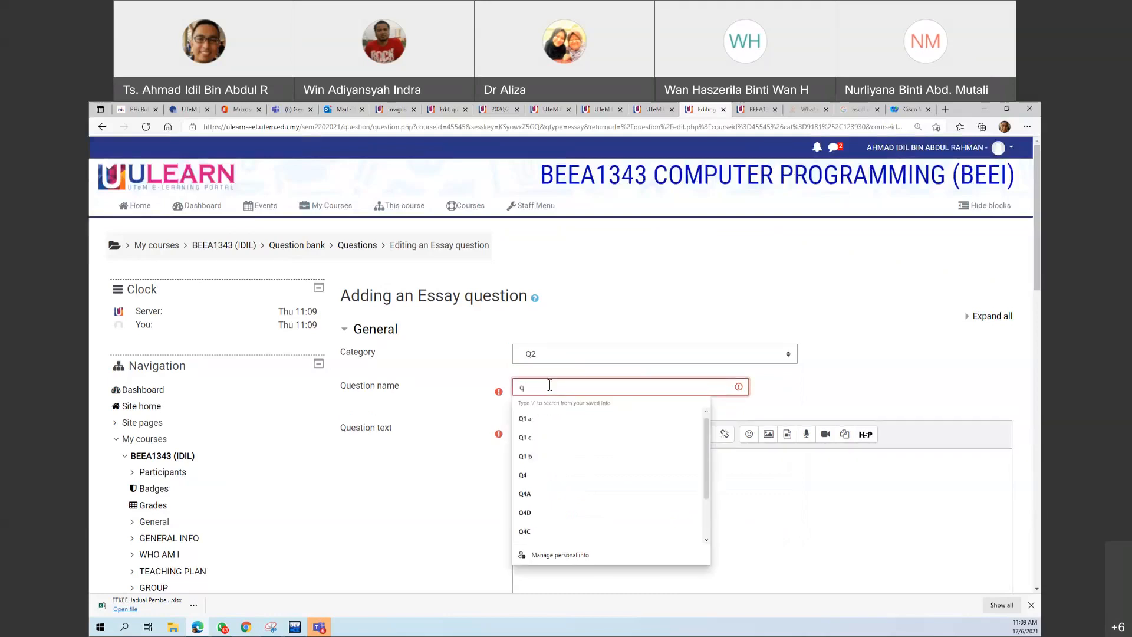
{"action": "key", "text": "BackSpace"}
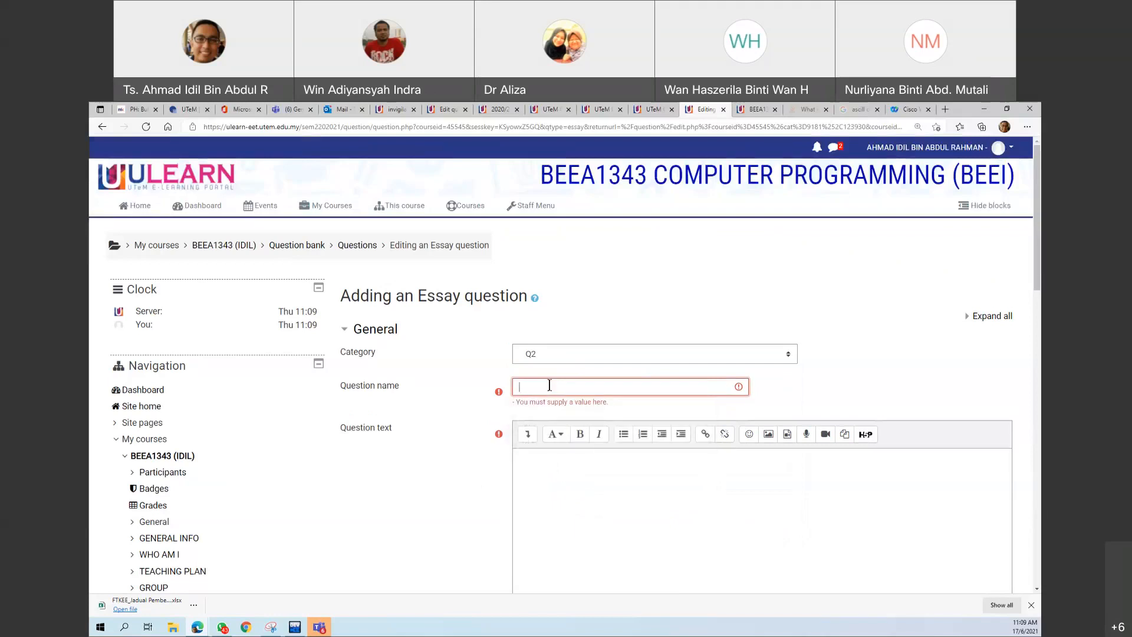
{"action": "type", "text": "Q2A"}
{"action": "left_click", "coordinate": [448, 471]}
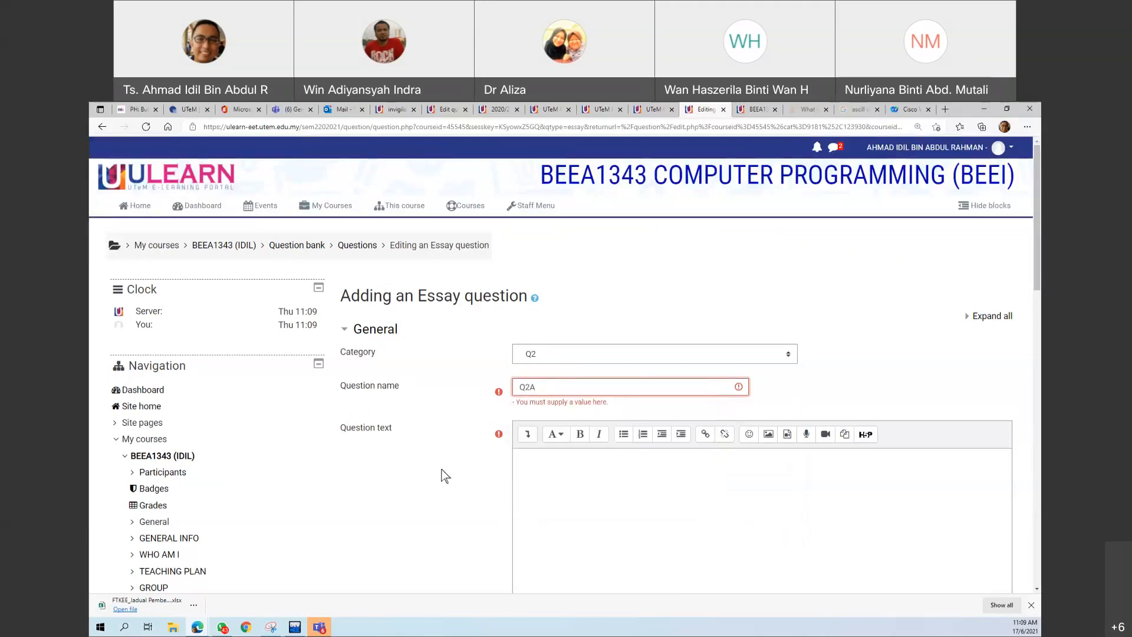
Rename the essay question as Q2B and place the cursor in its question text
{"action": "left_click", "coordinate": [550, 390]}
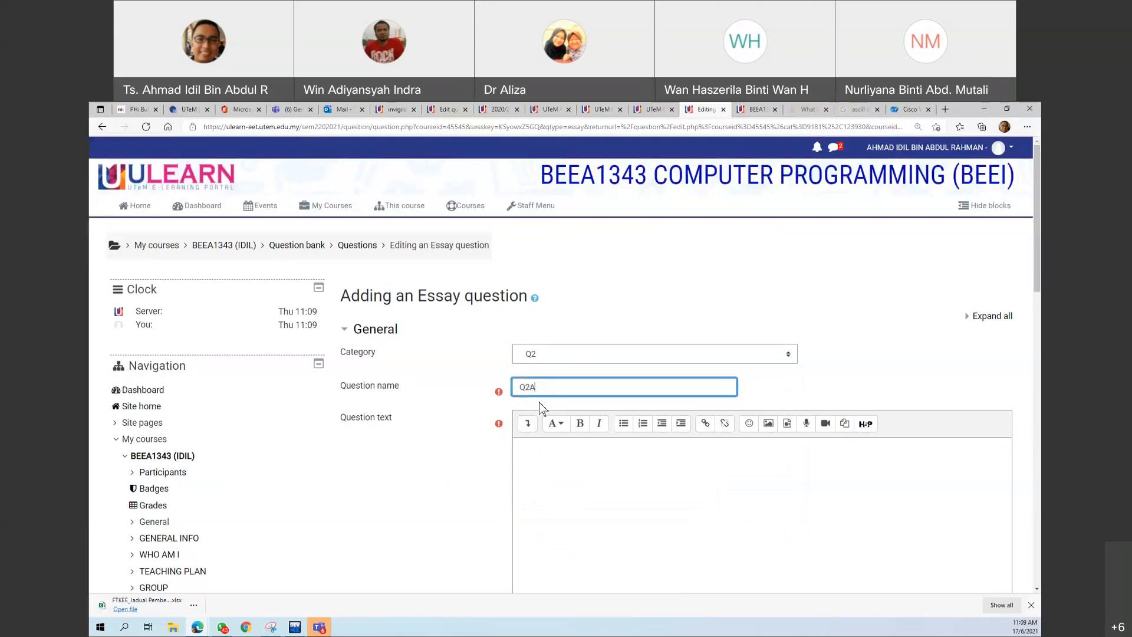
{"action": "key", "text": "BackSpace"}
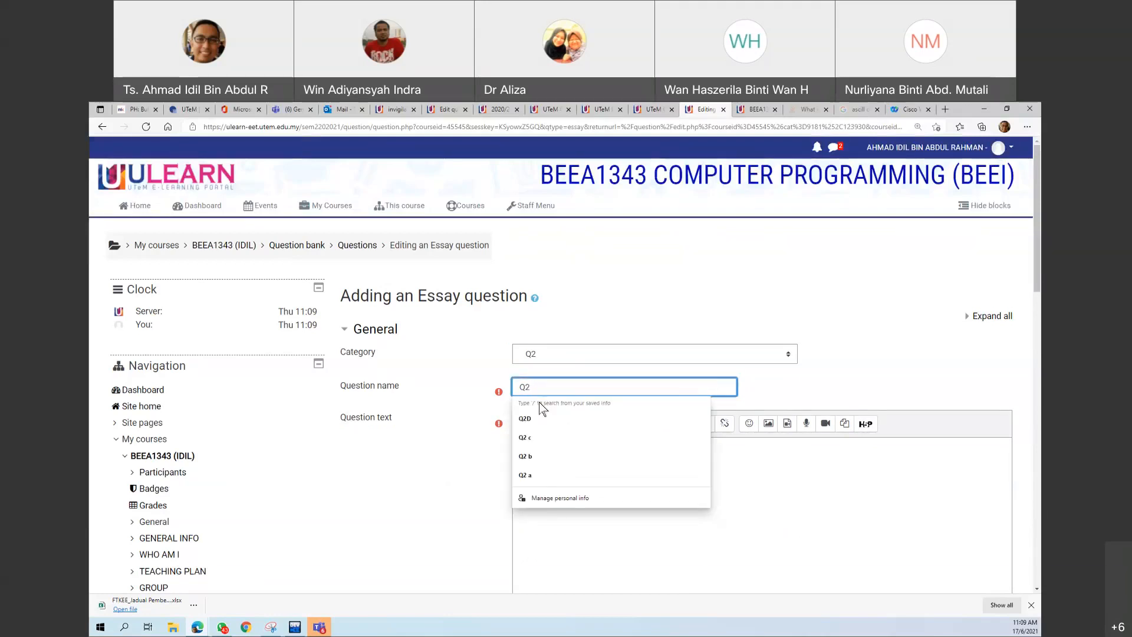
{"action": "type", "text": "B"}
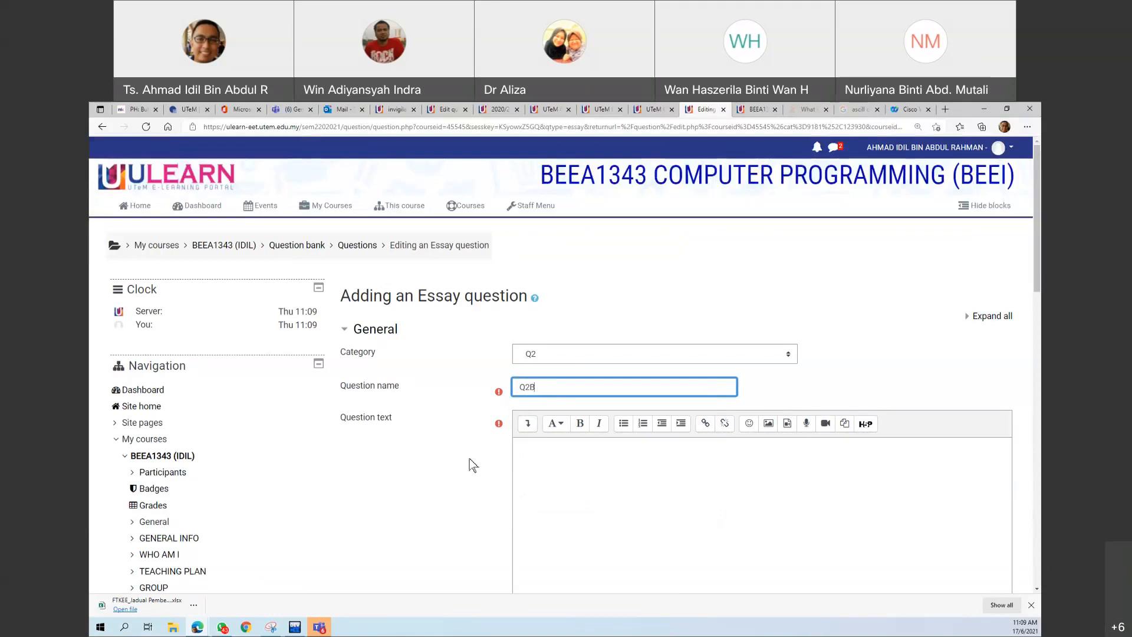
{"action": "left_click", "coordinate": [541, 439]}
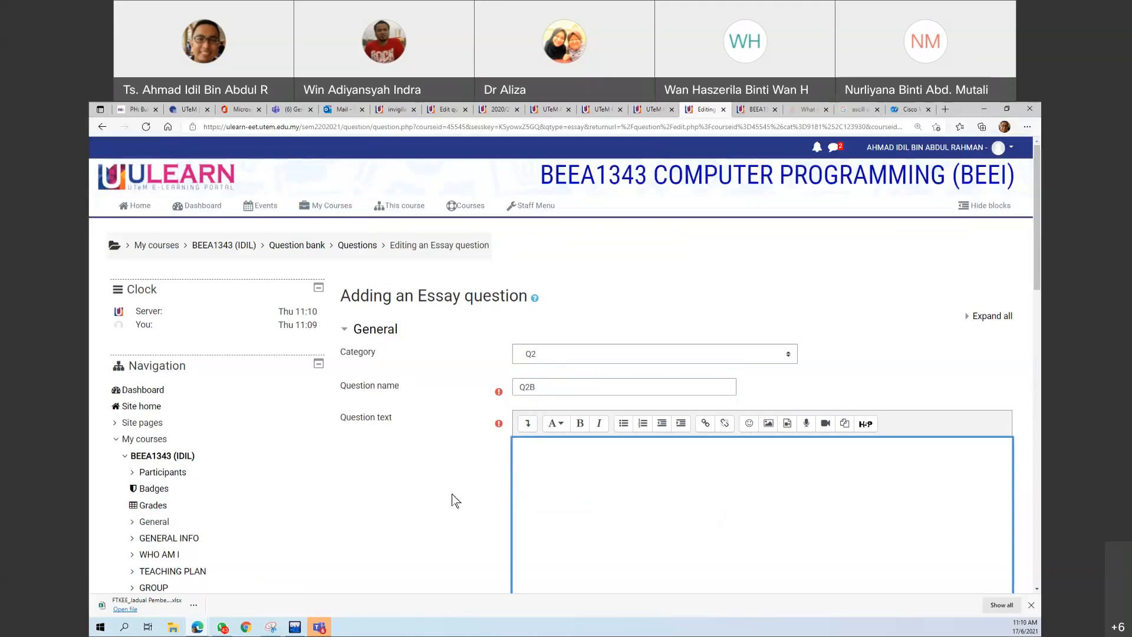
Switch to File Explorer and open the Word document TEST_1_SET1 from the test1 folder under Sem2 2021
{"action": "left_click", "coordinate": [178, 630]}
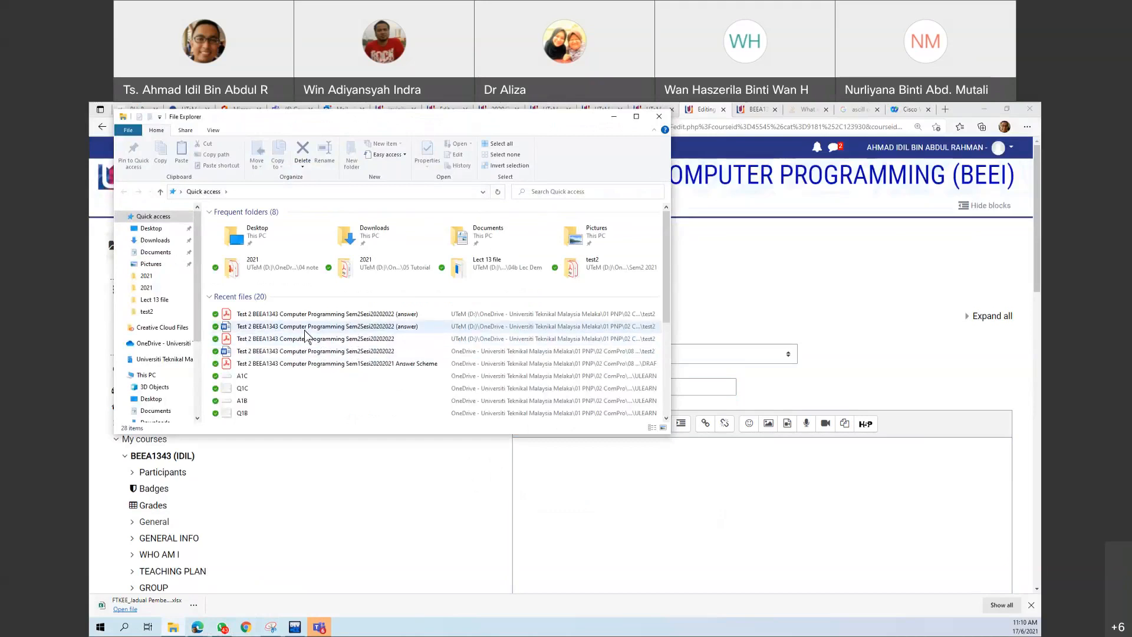
{"action": "left_click", "coordinate": [145, 311]}
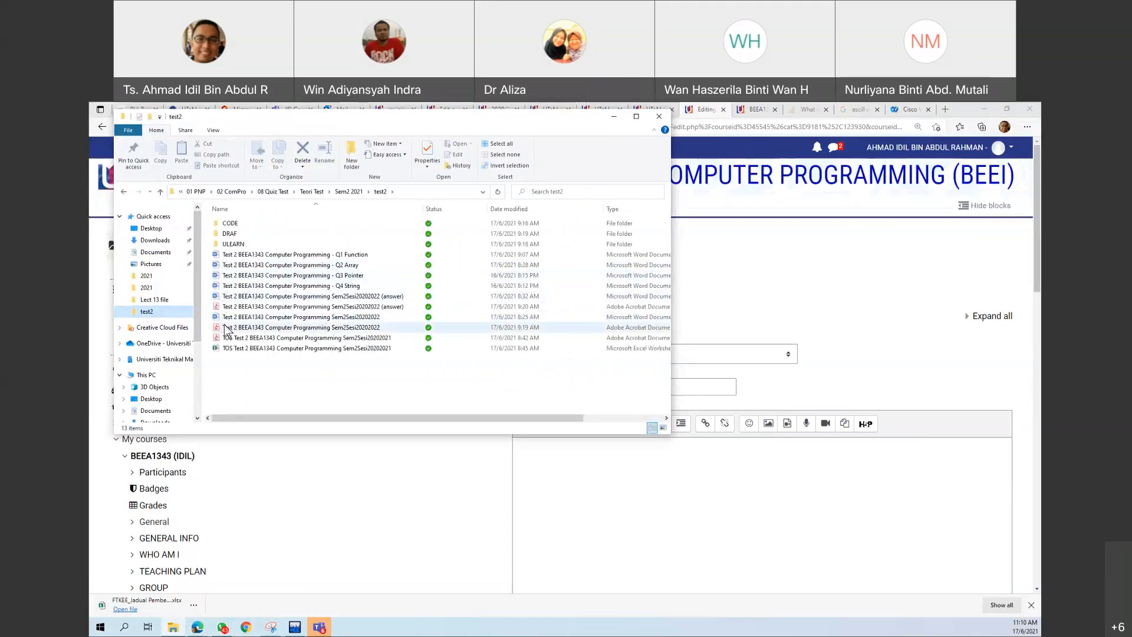
{"action": "left_click", "coordinate": [353, 193]}
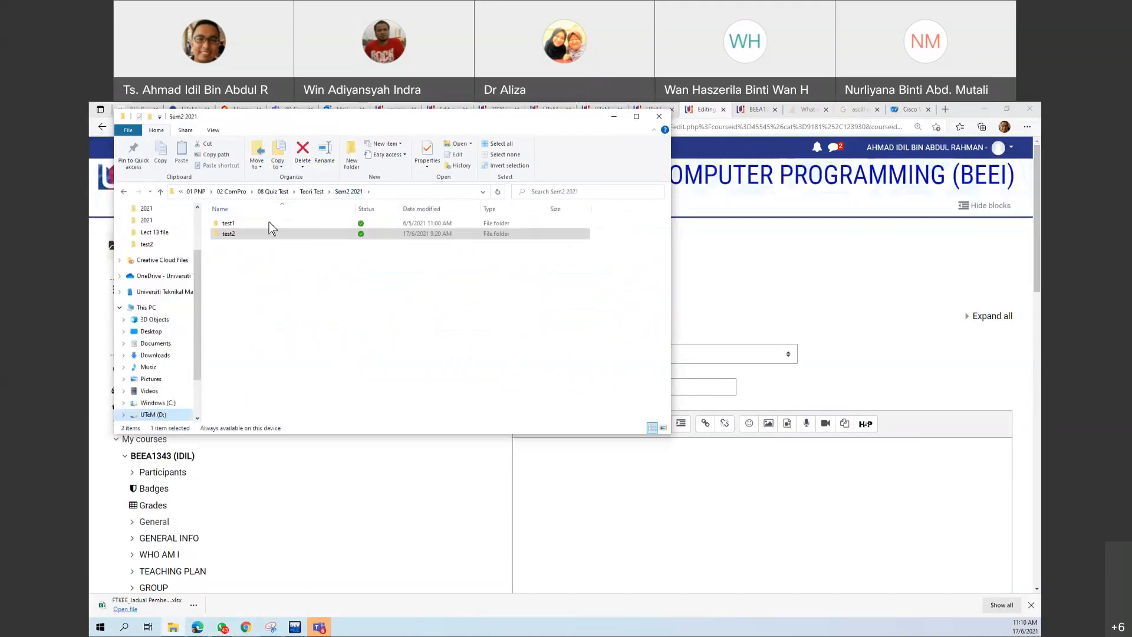
{"action": "left_click", "coordinate": [269, 224]}
{"action": "double_click", "coordinate": [263, 227]}
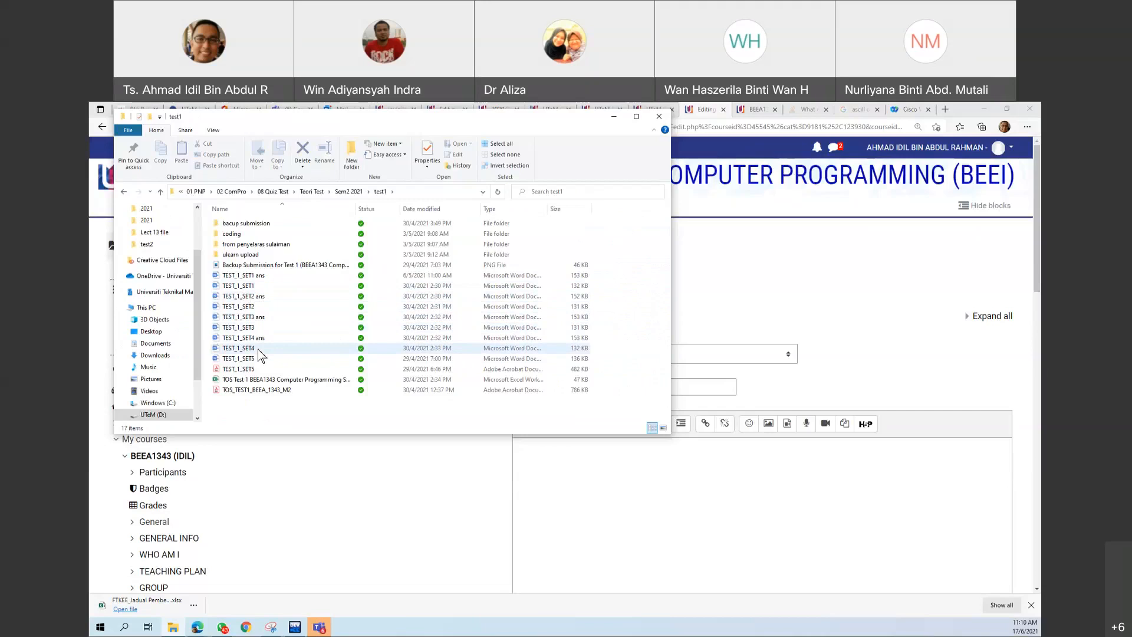
{"action": "left_click", "coordinate": [250, 285]}
{"action": "double_click", "coordinate": [250, 285]}
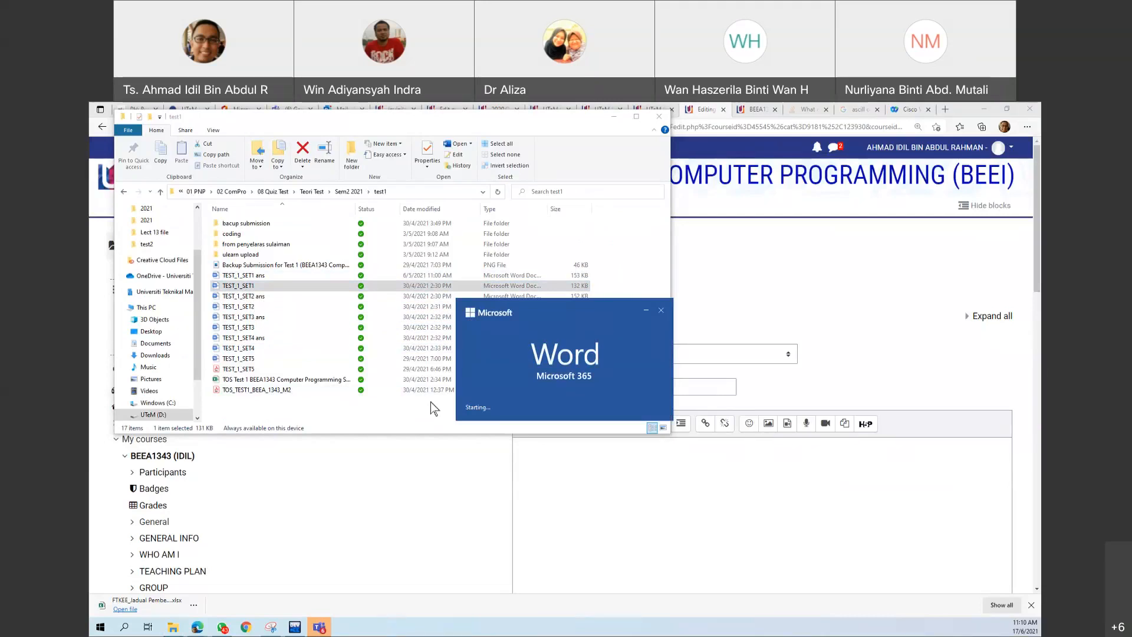
Look through Questions 1 to 4 of the TEST_1_SET1 paper and return to Question 1
{"action": "scroll", "coordinate": [520, 438], "scroll_direction": "down", "scroll_amount": 15}
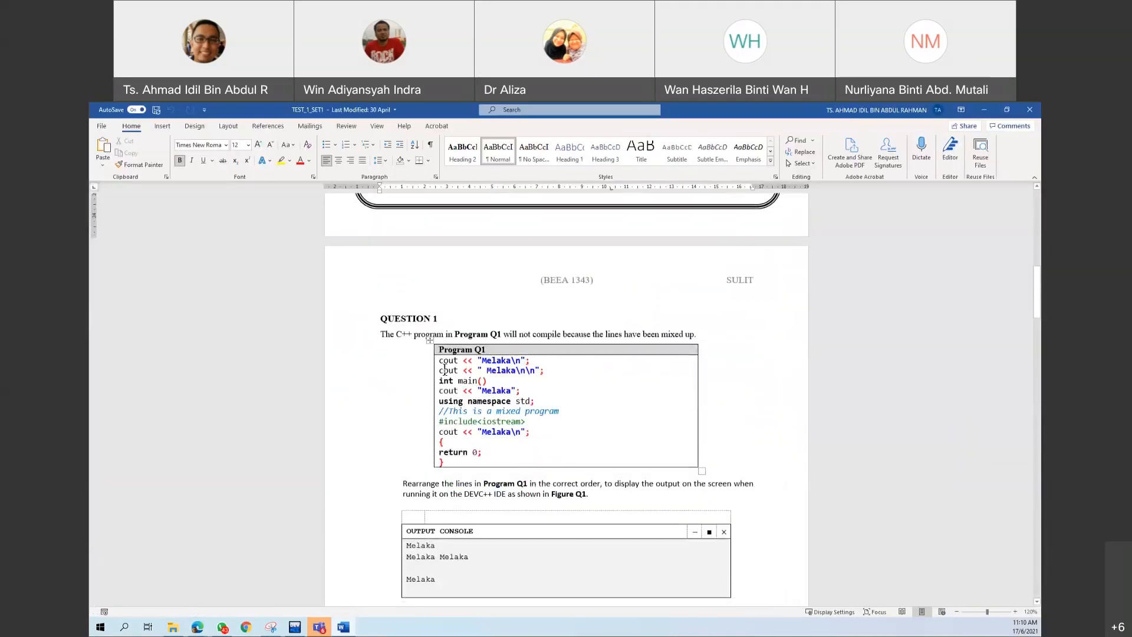
{"action": "scroll", "coordinate": [444, 370], "scroll_direction": "down", "scroll_amount": 8}
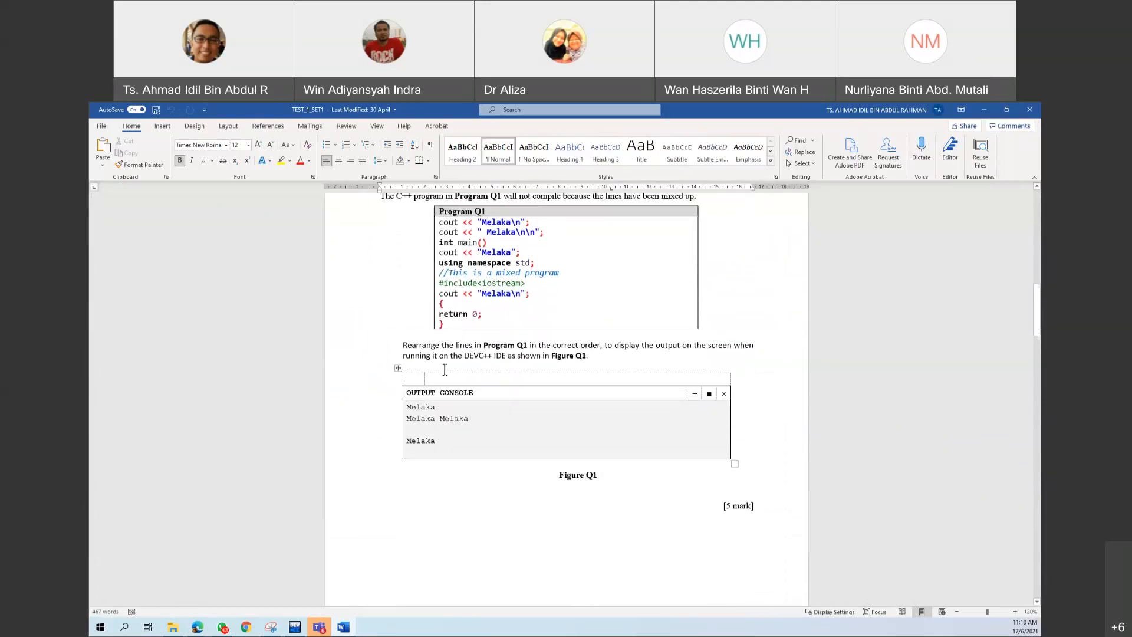
{"action": "scroll", "coordinate": [444, 370], "scroll_direction": "down", "scroll_amount": 14}
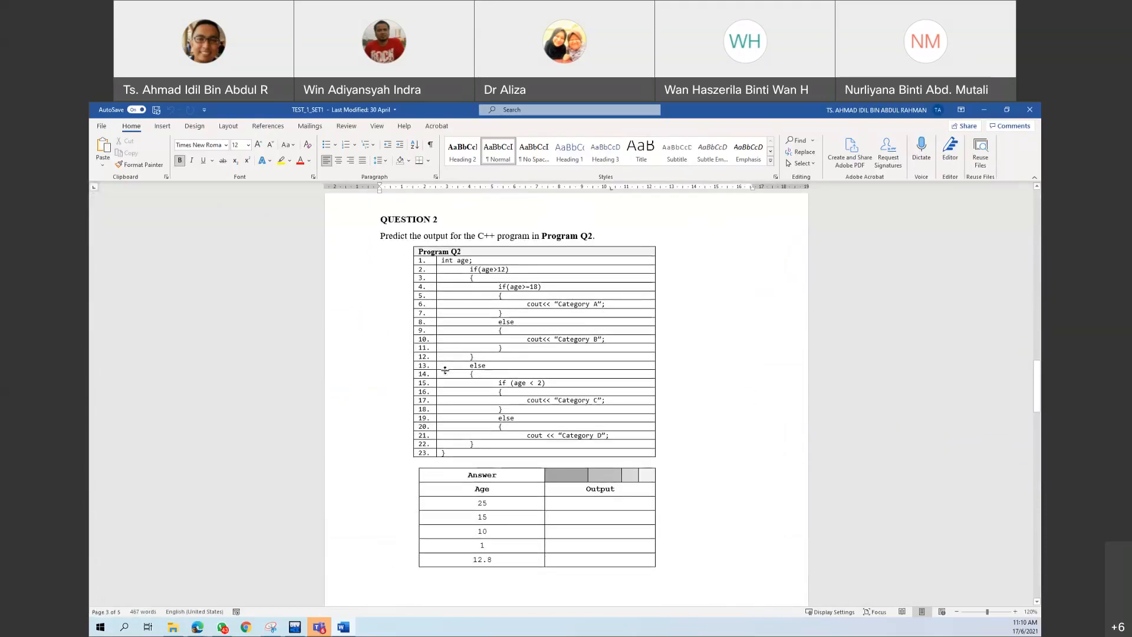
{"action": "scroll", "coordinate": [445, 369], "scroll_direction": "down", "scroll_amount": 12}
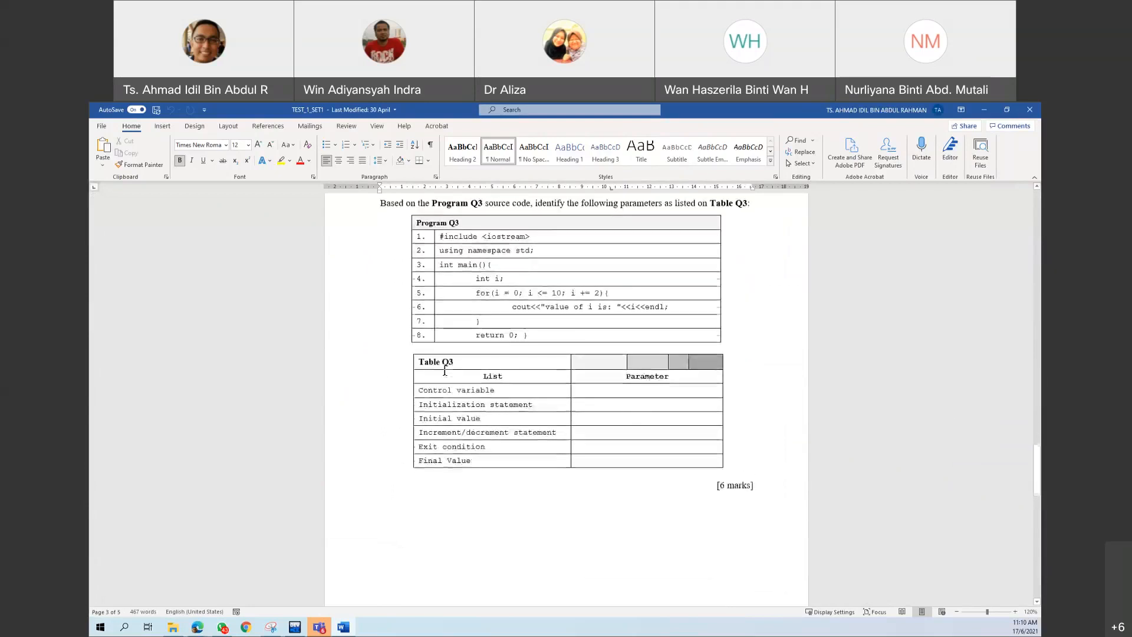
{"action": "scroll", "coordinate": [445, 370], "scroll_direction": "down", "scroll_amount": 14}
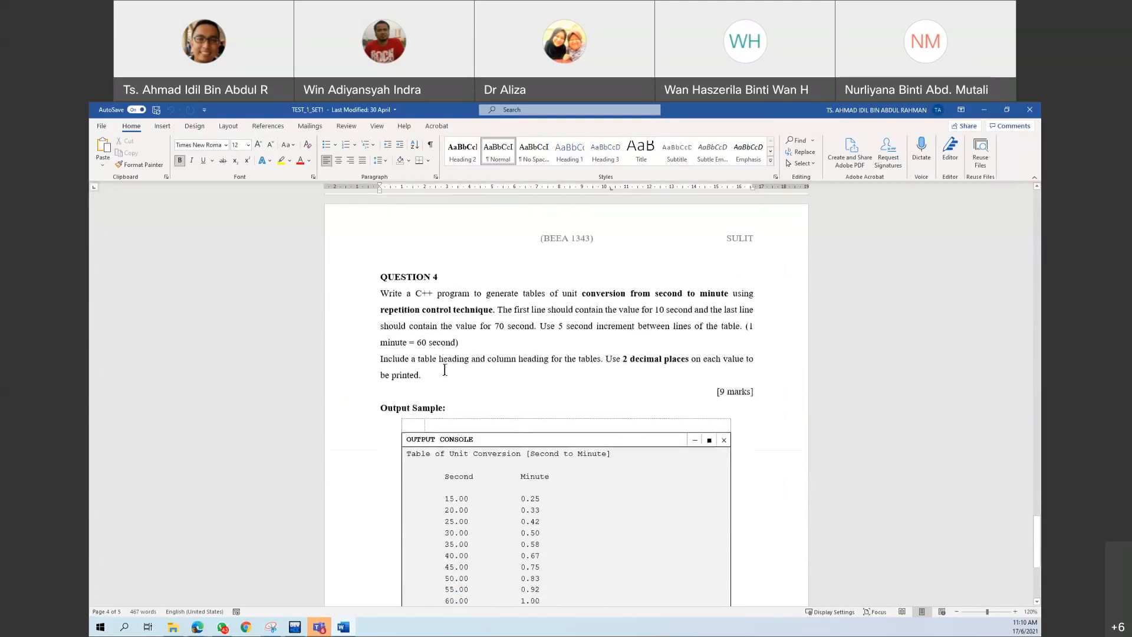
{"action": "scroll", "coordinate": [445, 370], "scroll_direction": "up", "scroll_amount": 20}
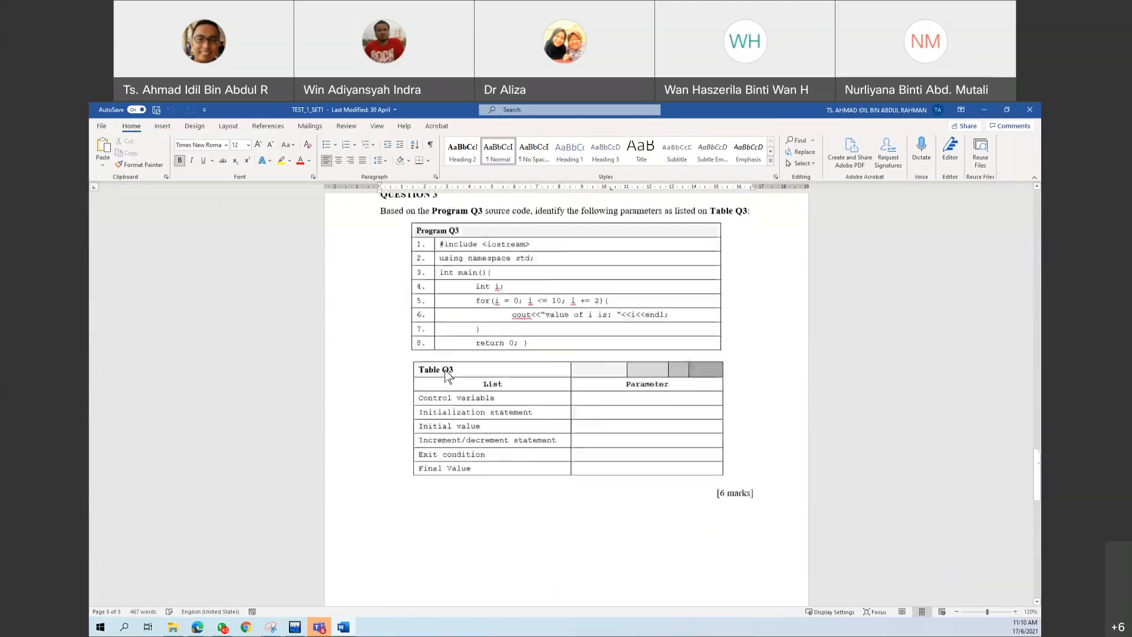
{"action": "scroll", "coordinate": [445, 370], "scroll_direction": "up", "scroll_amount": 12}
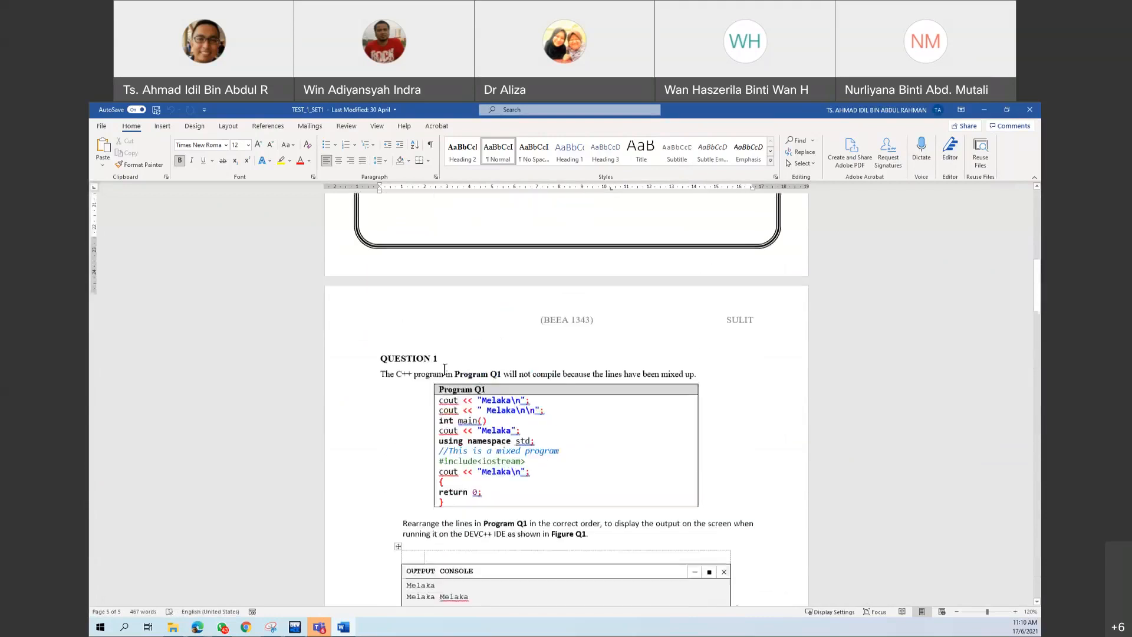
{"action": "scroll", "coordinate": [445, 370], "scroll_direction": "down", "scroll_amount": 2}
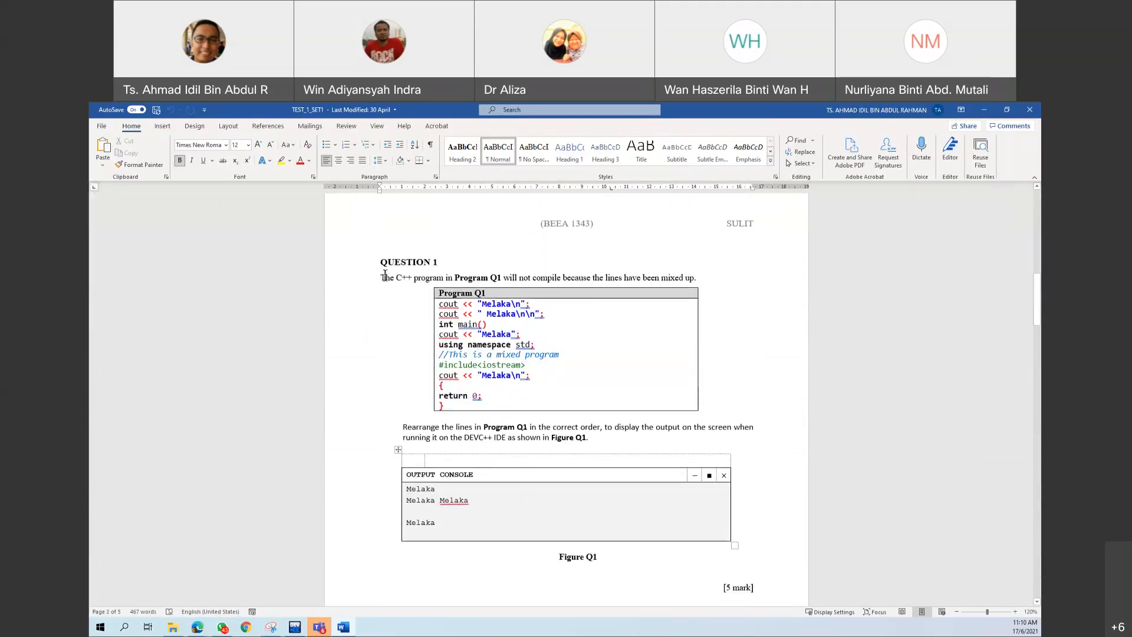
Copy Question 1's opening sentence about Program Q1 from Word into the Q2B question text in the ULearn browser page
{"action": "left_click_drag", "start_coordinate": [381, 282], "coordinate": [691, 277]}
{"action": "key", "text": "ctrl+c"}
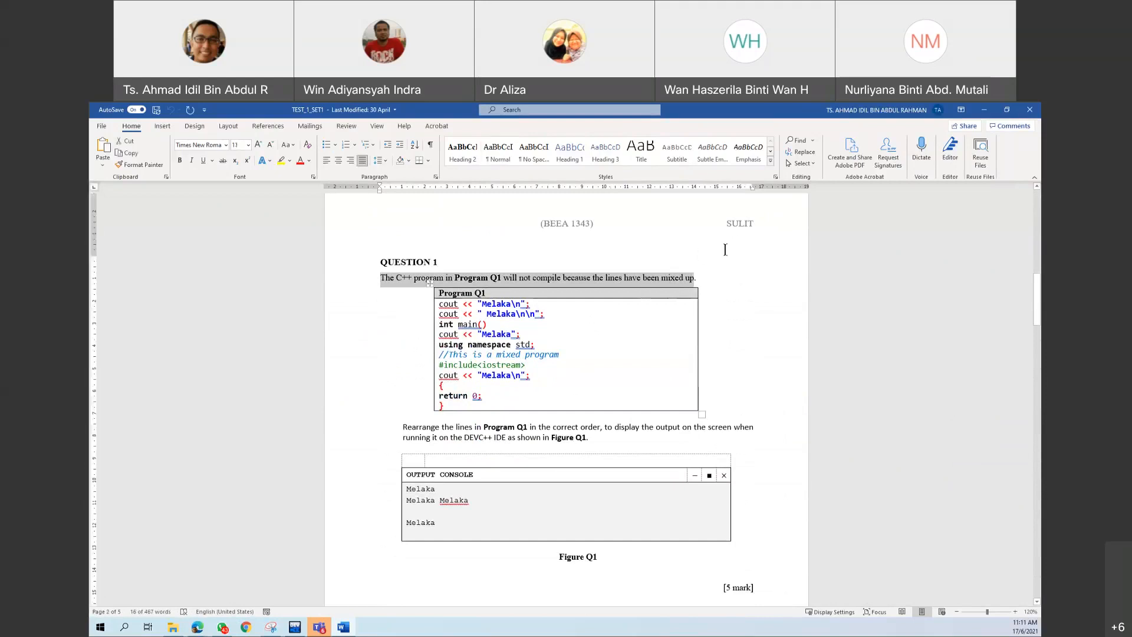
{"action": "key", "text": "alt+Tab"}
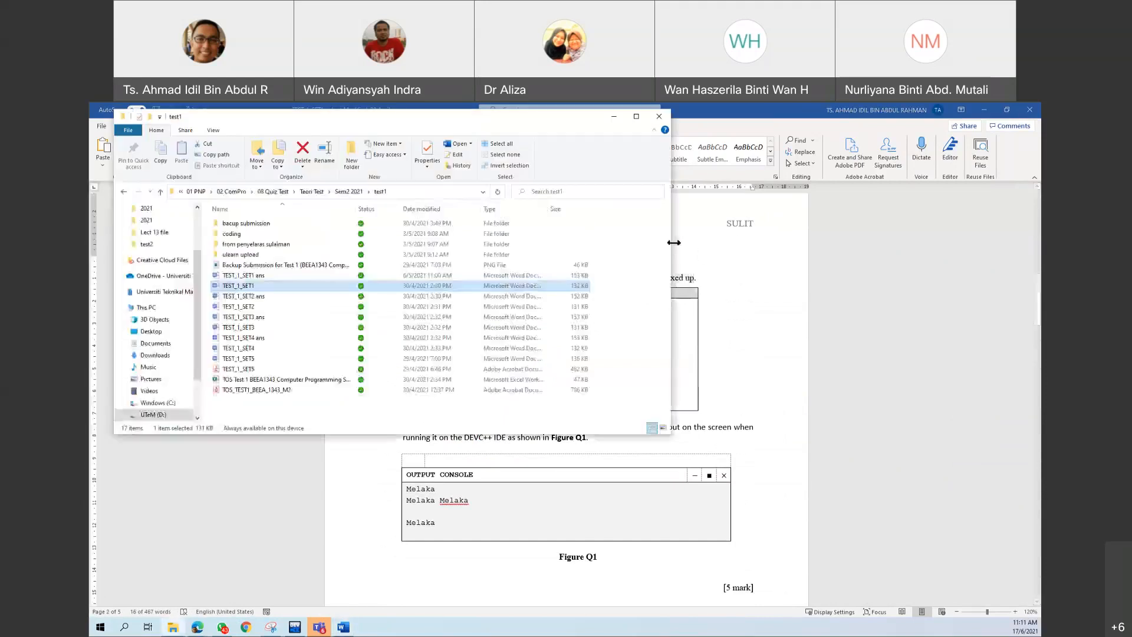
{"action": "key", "text": "alt+Tab"}
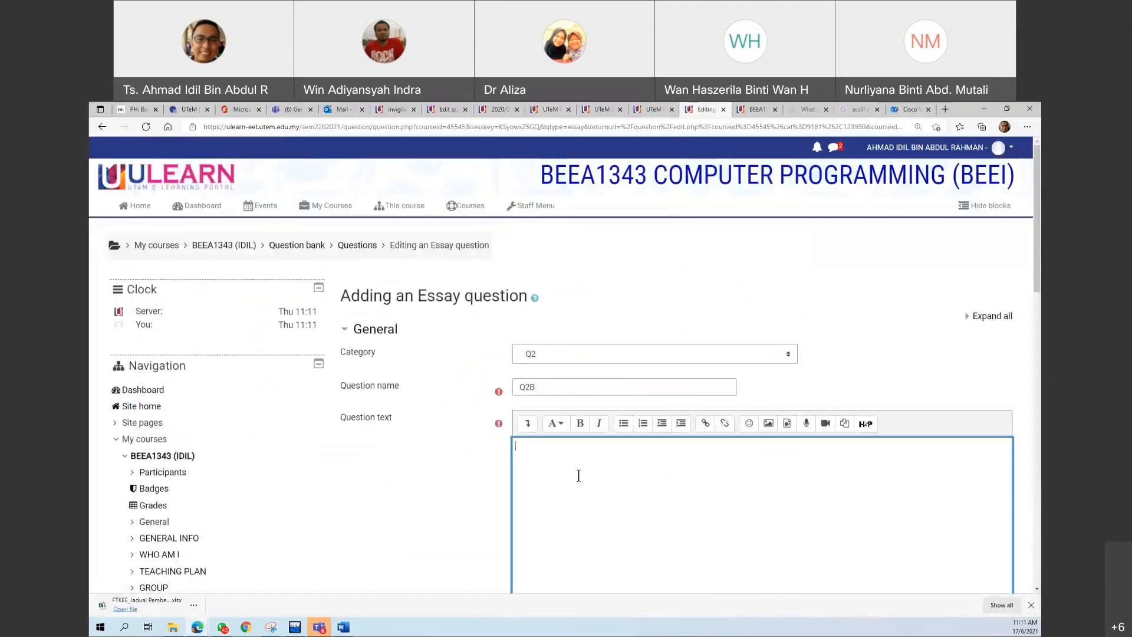
{"action": "key", "text": "ctrl+v"}
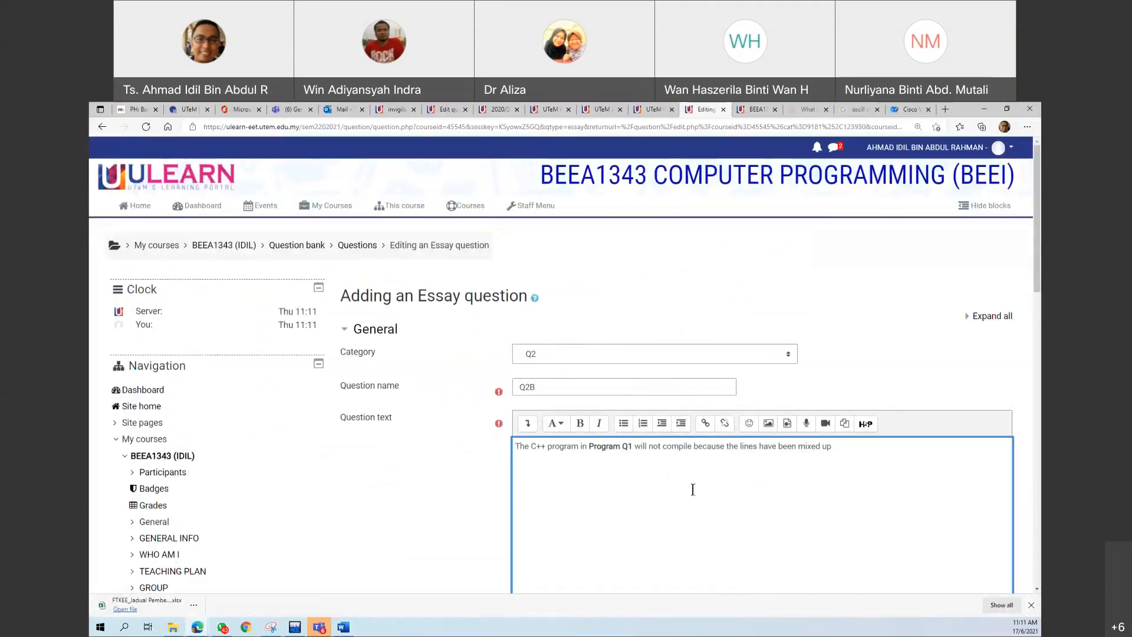
End the pasted sentence with a period and add two new lines below it
{"action": "left_click", "coordinate": [849, 448]}
{"action": "type", "text": "."}
{"action": "key", "text": "Return"}
{"action": "key", "text": "Return"}
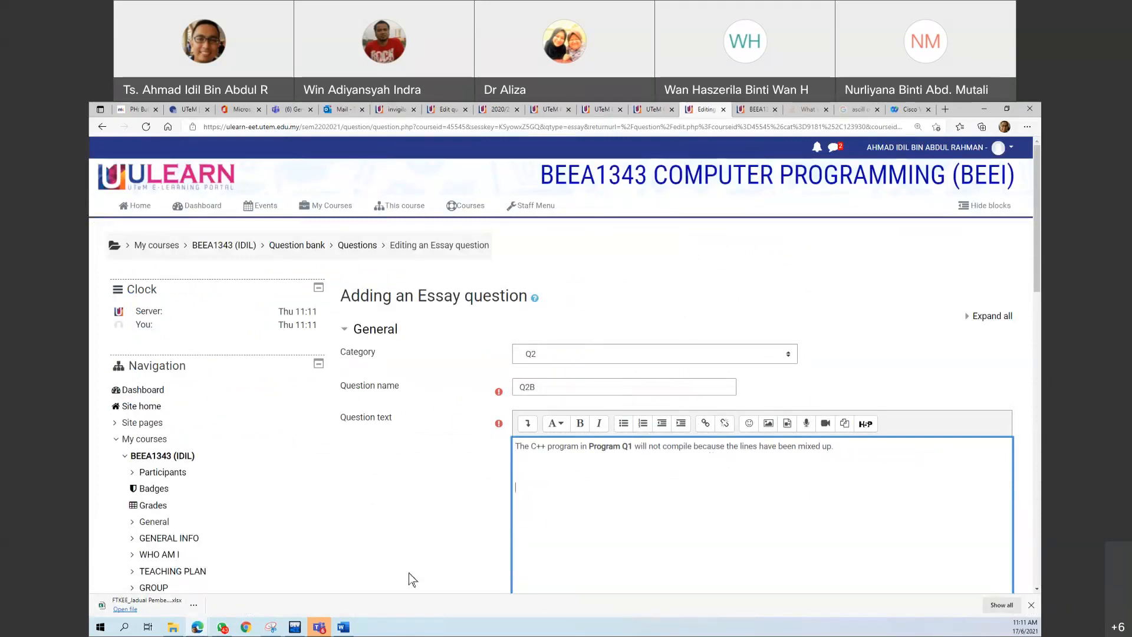
Switch back to TEST_1_SET1 in Word and capture the Program Q1 code table with the Snipping Tool
{"action": "left_click", "coordinate": [343, 627]}
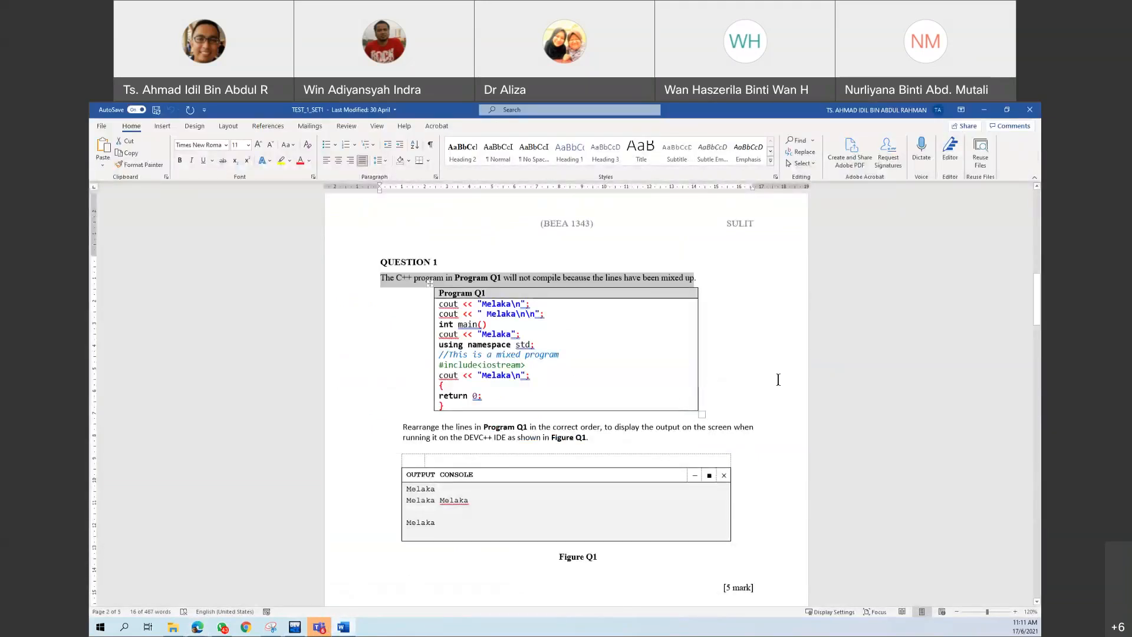
{"action": "left_click", "coordinate": [439, 437]}
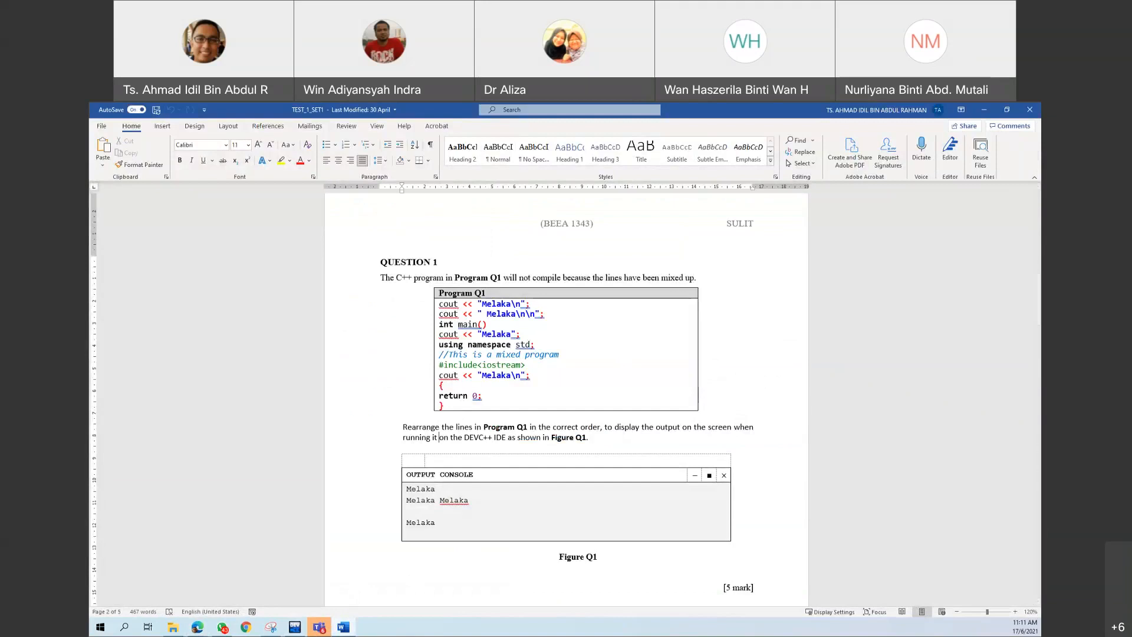
{"action": "left_click", "coordinate": [271, 627]}
{"action": "left_click", "coordinate": [114, 136]}
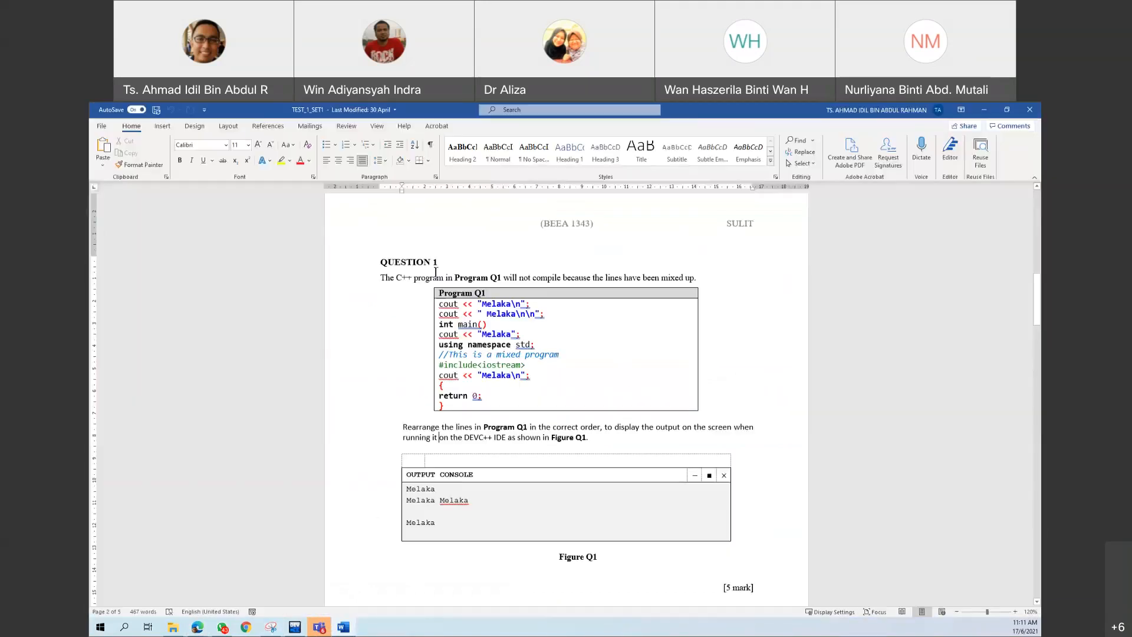
{"action": "left_click_drag", "start_coordinate": [429, 285], "coordinate": [705, 418]}
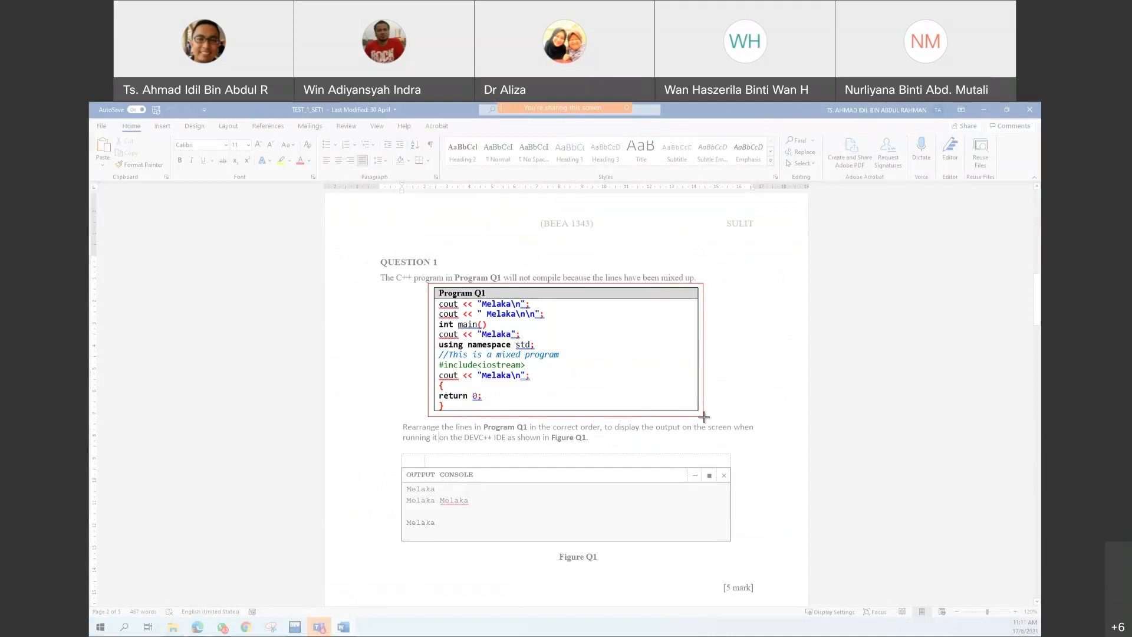
{"action": "left_click_drag", "start_coordinate": [704, 418], "coordinate": [704, 418]}
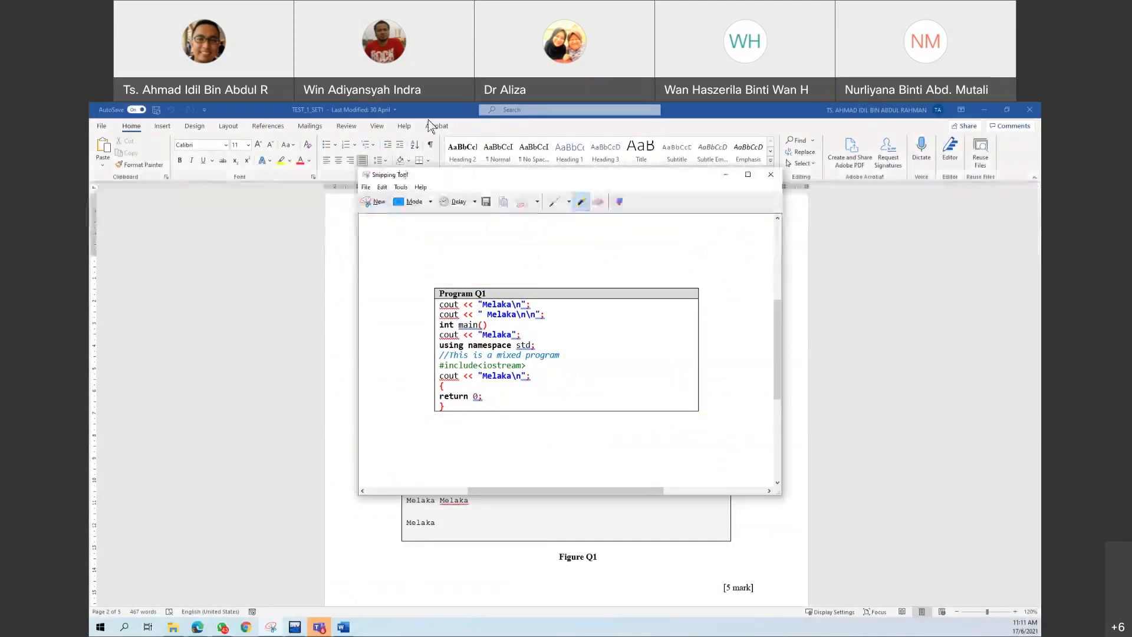
Open the save dialog for the Program Q1 snip, cancel it, and close the Snipping Tool without saving
{"action": "left_click", "coordinate": [486, 203]}
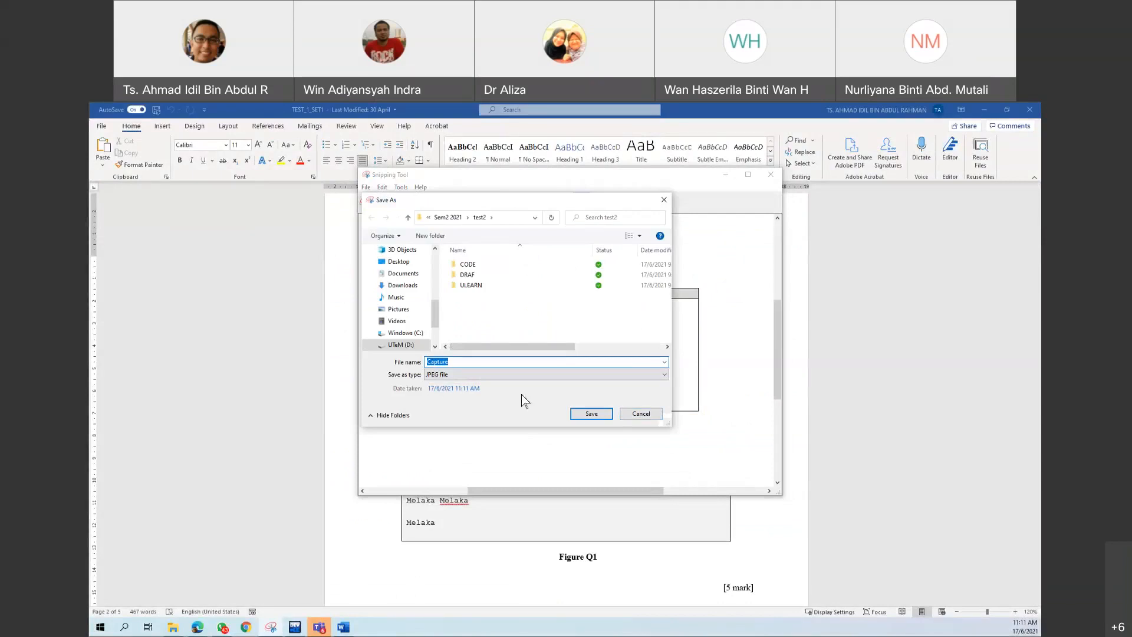
{"action": "left_click", "coordinate": [638, 416]}
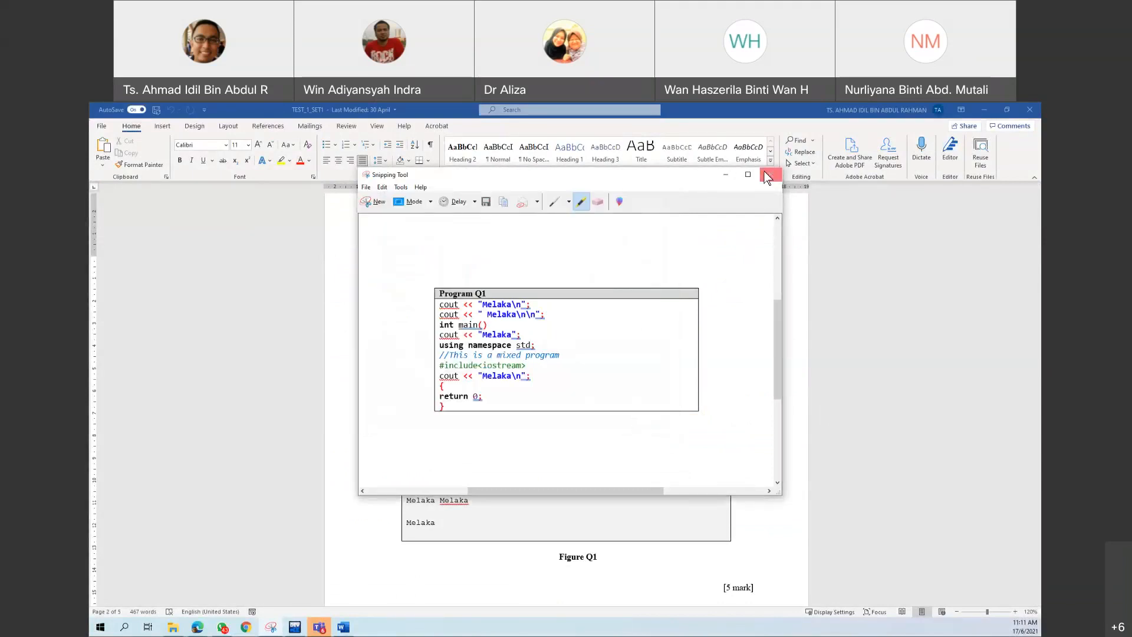
{"action": "left_click", "coordinate": [770, 175]}
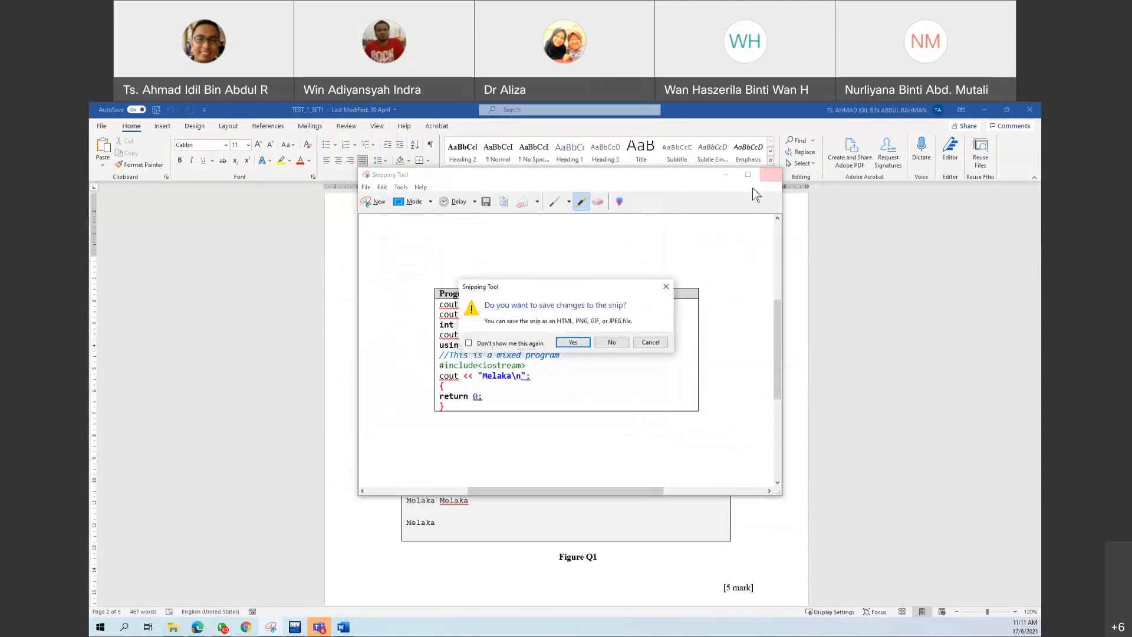
{"action": "left_click", "coordinate": [614, 342]}
{"action": "left_click", "coordinate": [739, 338]}
{"action": "scroll", "coordinate": [740, 338], "scroll_direction": "down", "scroll_amount": 15}
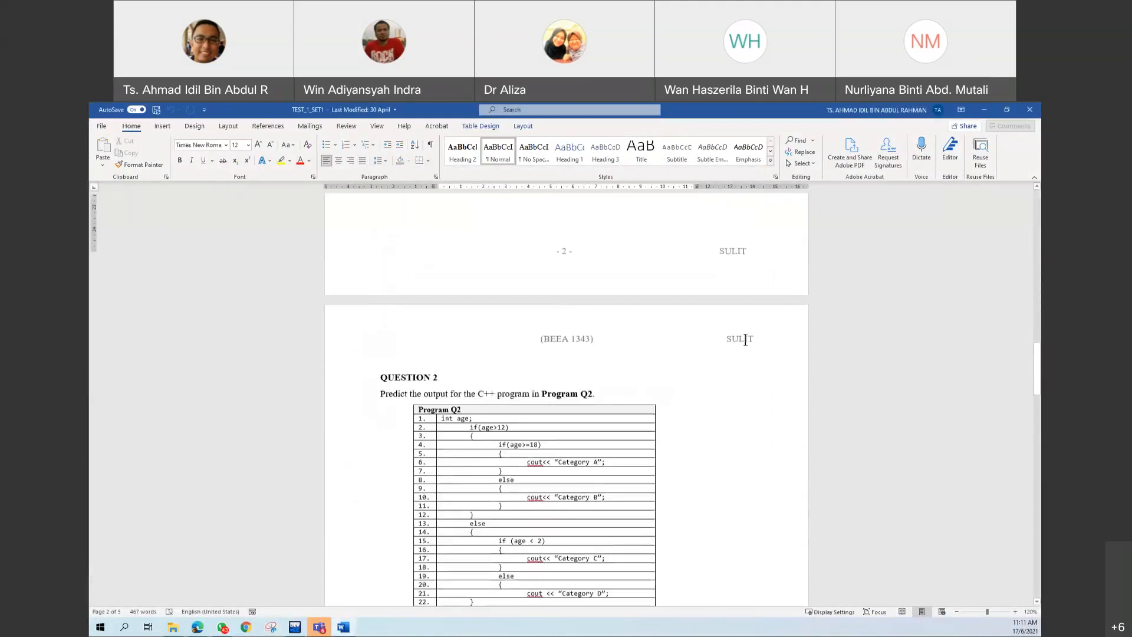
{"action": "scroll", "coordinate": [739, 338], "scroll_direction": "up", "scroll_amount": 15}
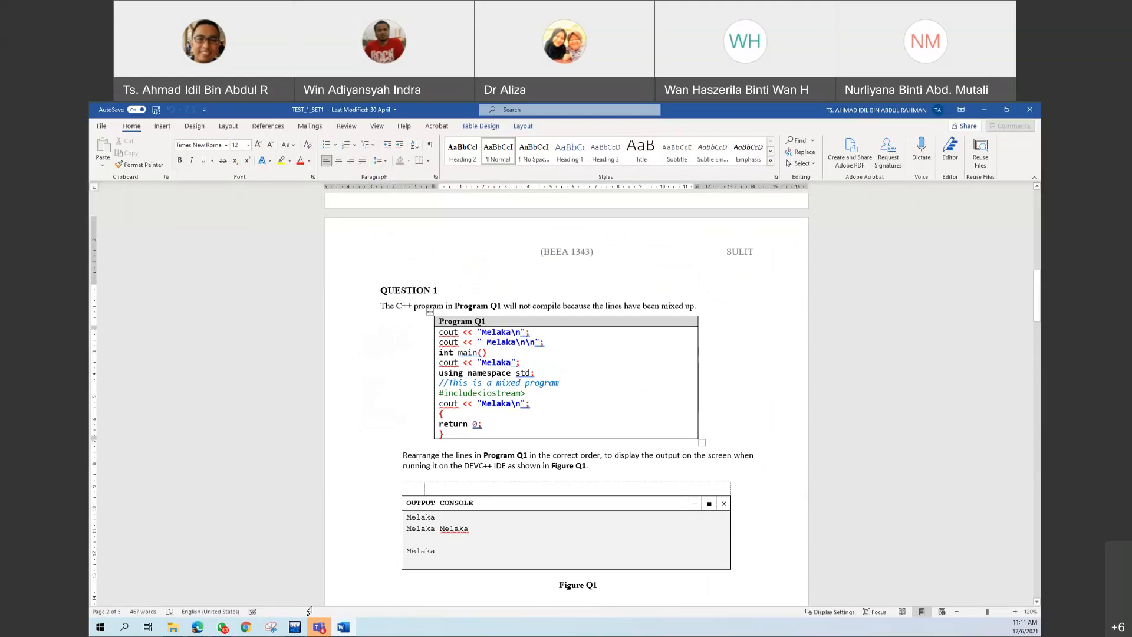
View the A4Set1 image enlarged from test1's ulearn upload folder, and return to Question 1 in Word
{"action": "left_click", "coordinate": [172, 628]}
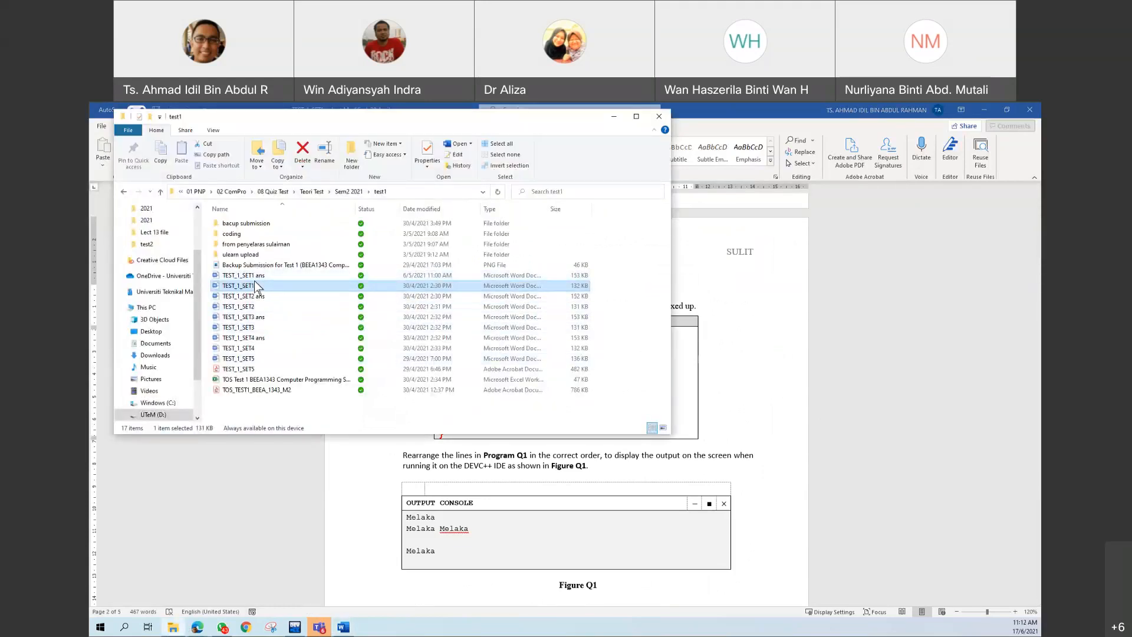
{"action": "left_click", "coordinate": [254, 257]}
{"action": "double_click", "coordinate": [254, 256]}
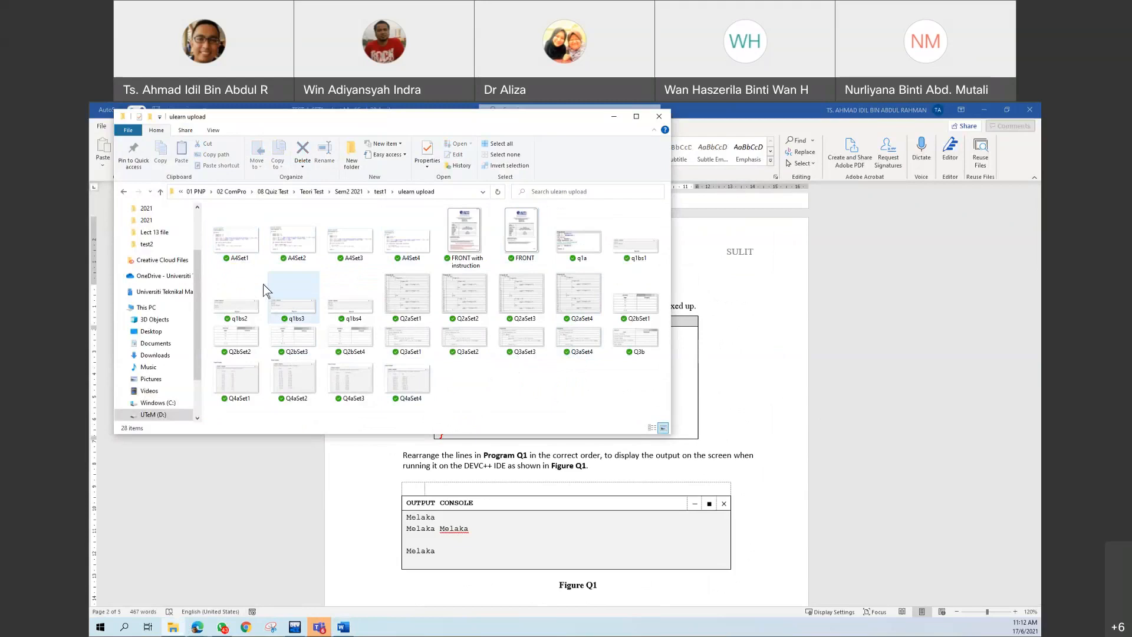
{"action": "left_click", "coordinate": [246, 242]}
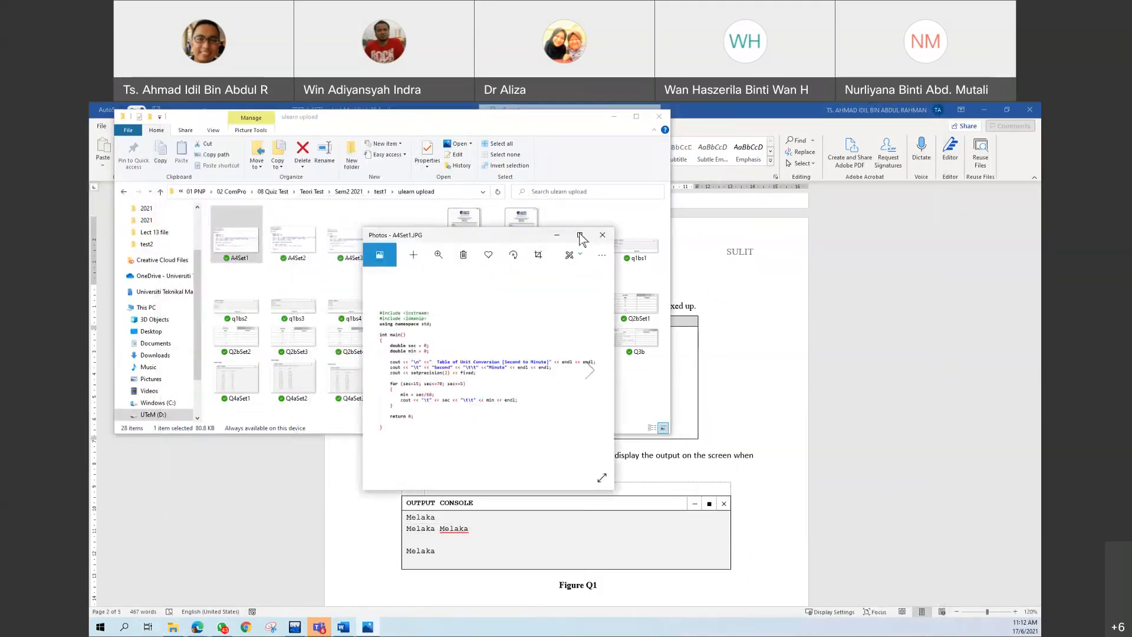
{"action": "left_click", "coordinate": [580, 235]}
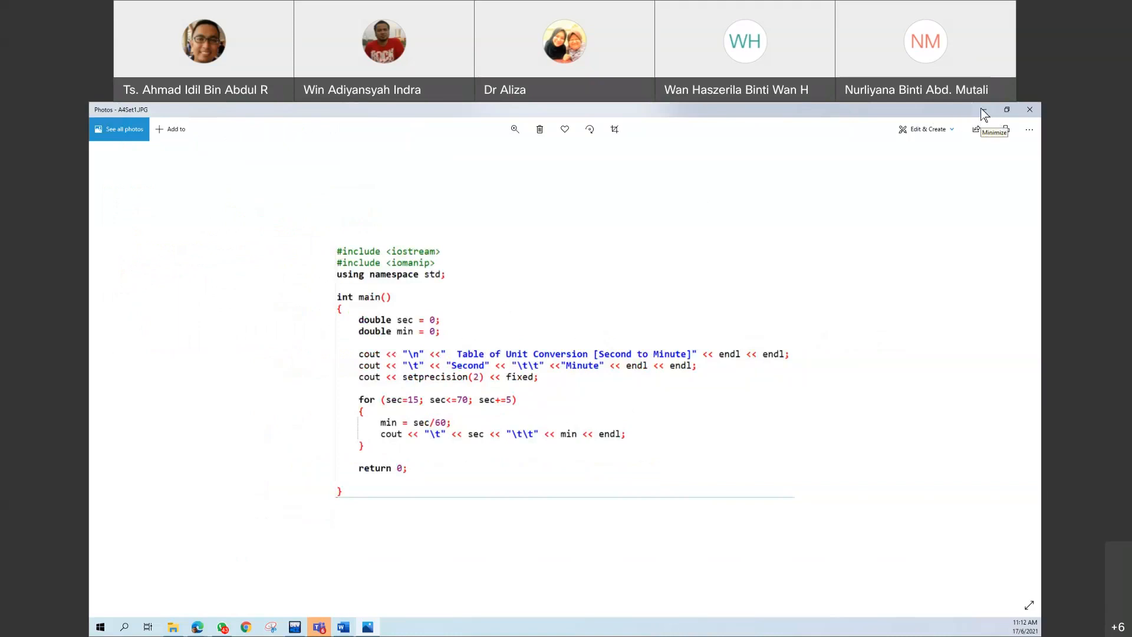
{"action": "left_click", "coordinate": [983, 112]}
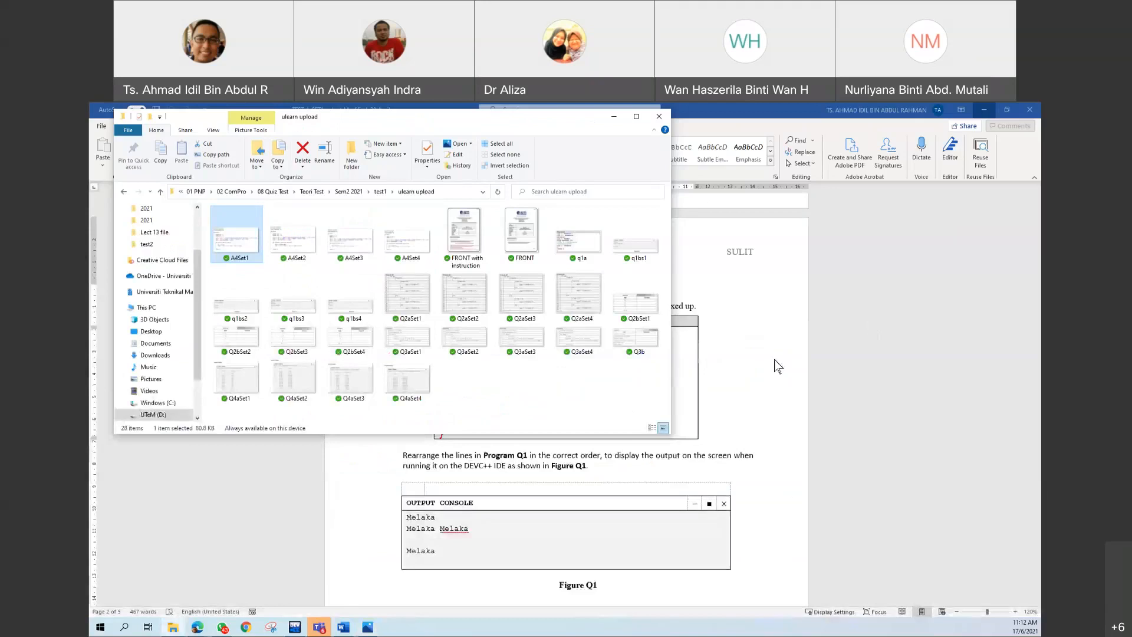
{"action": "left_click", "coordinate": [777, 366]}
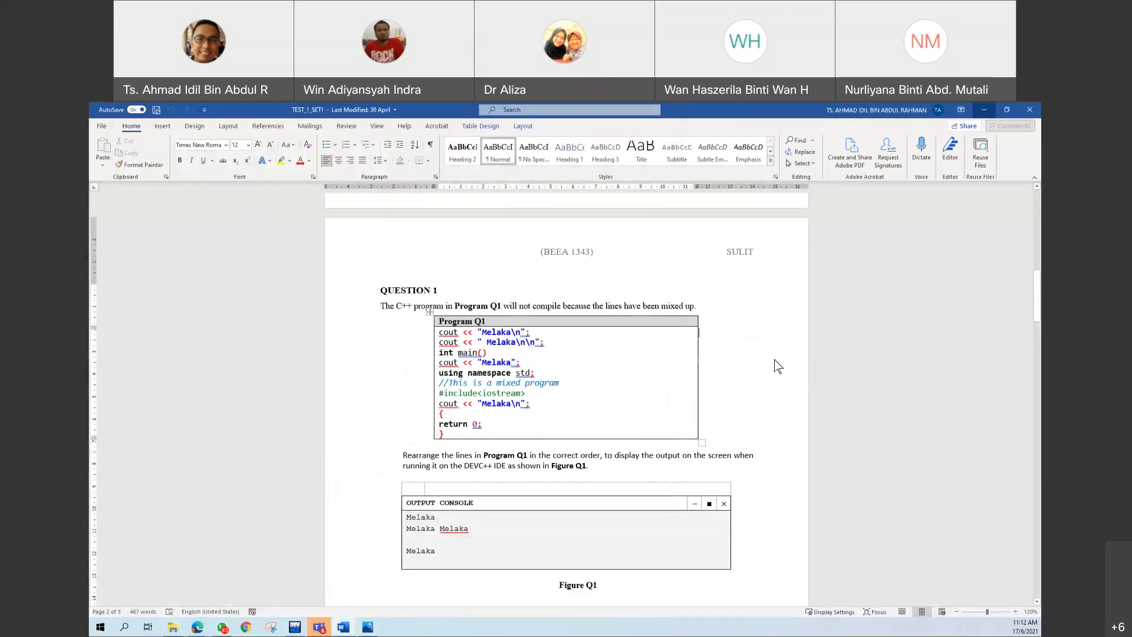
{"action": "scroll", "coordinate": [724, 380], "scroll_direction": "down", "scroll_amount": 2}
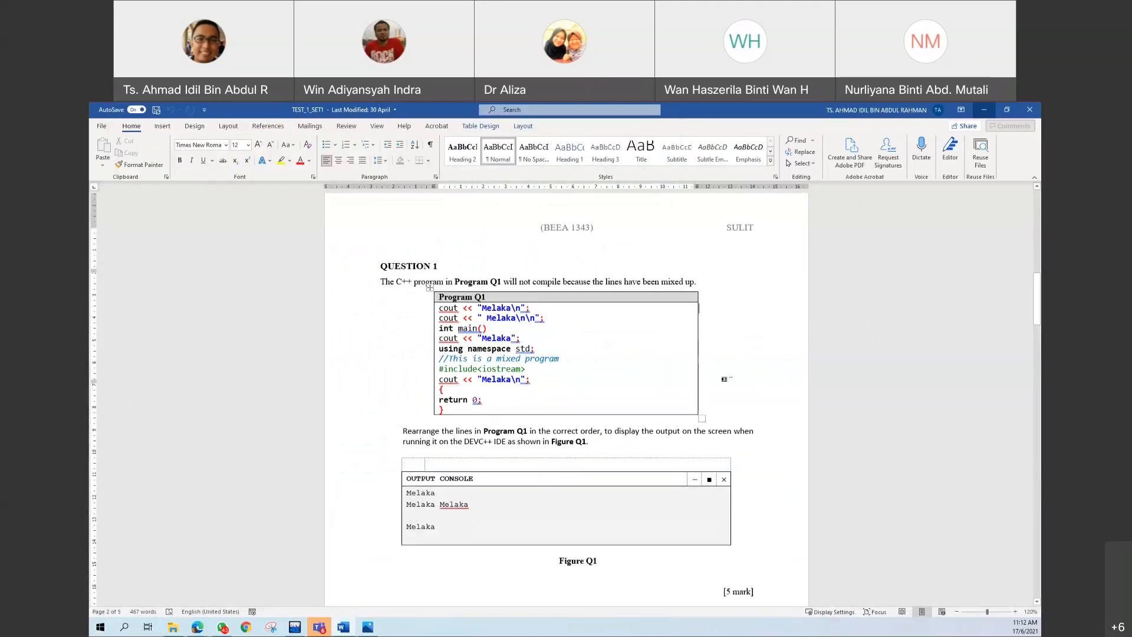
Capture Question 1 in TEST_1_SET1 with the Snipping Tool, from its heading down to the output console
{"action": "scroll", "coordinate": [725, 380], "scroll_direction": "up", "scroll_amount": 1}
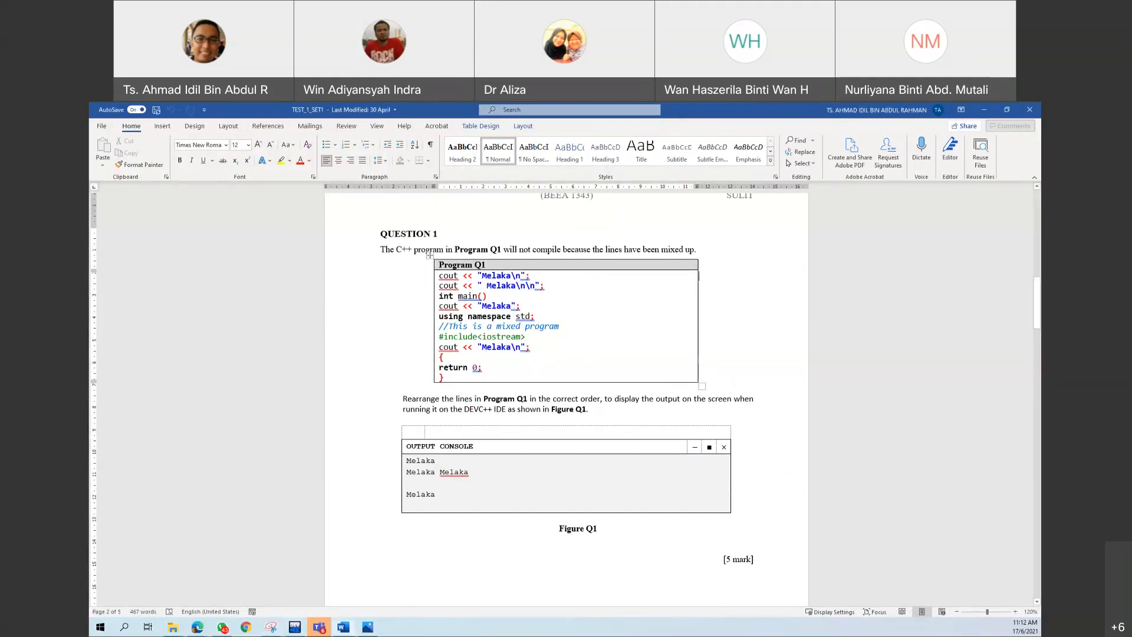
{"action": "key", "text": "super+shift+s"}
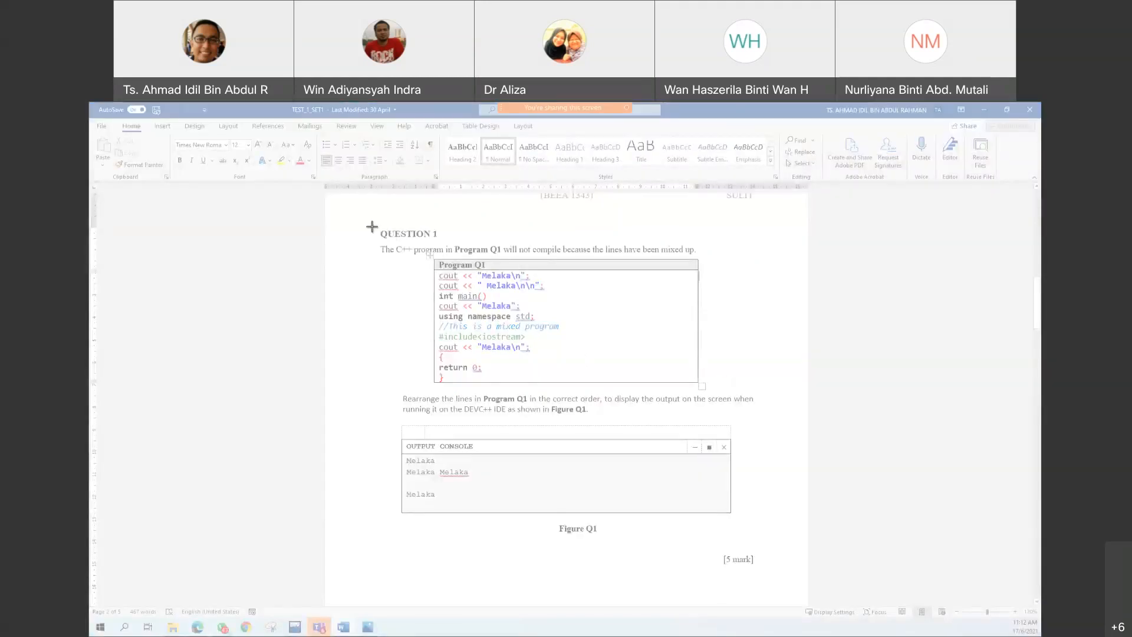
{"action": "left_click_drag", "start_coordinate": [368, 227], "coordinate": [743, 522]}
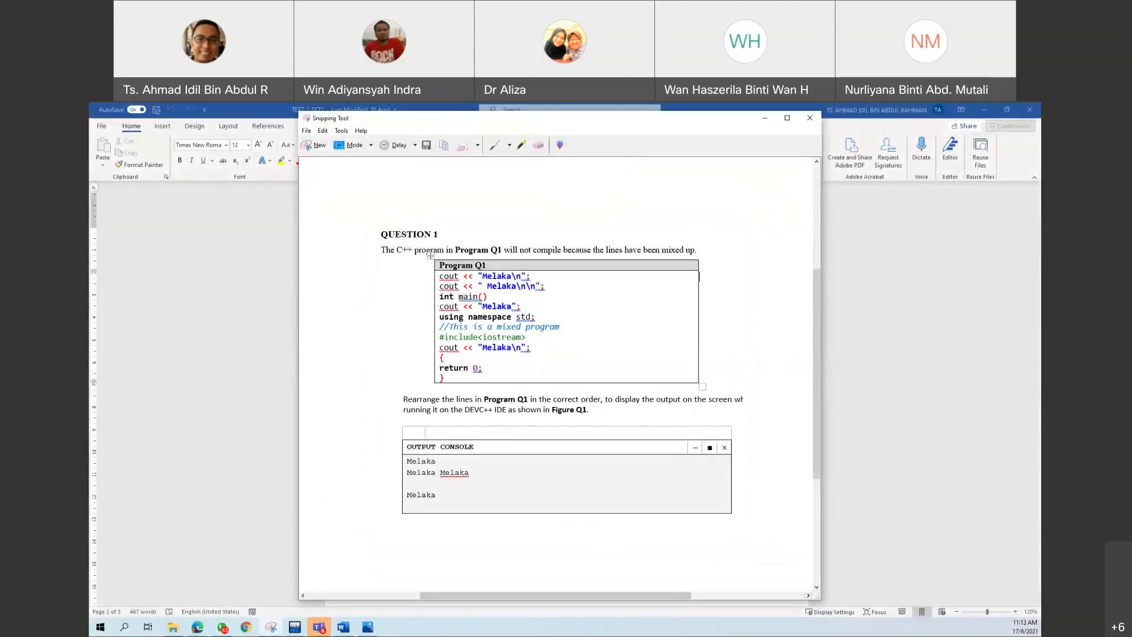
Switch to the Q2B essay question in the browser and start choosing an image file to upload into its question text
{"action": "mouse_move", "coordinate": [196, 627]}
{"action": "left_click", "coordinate": [155, 602]}
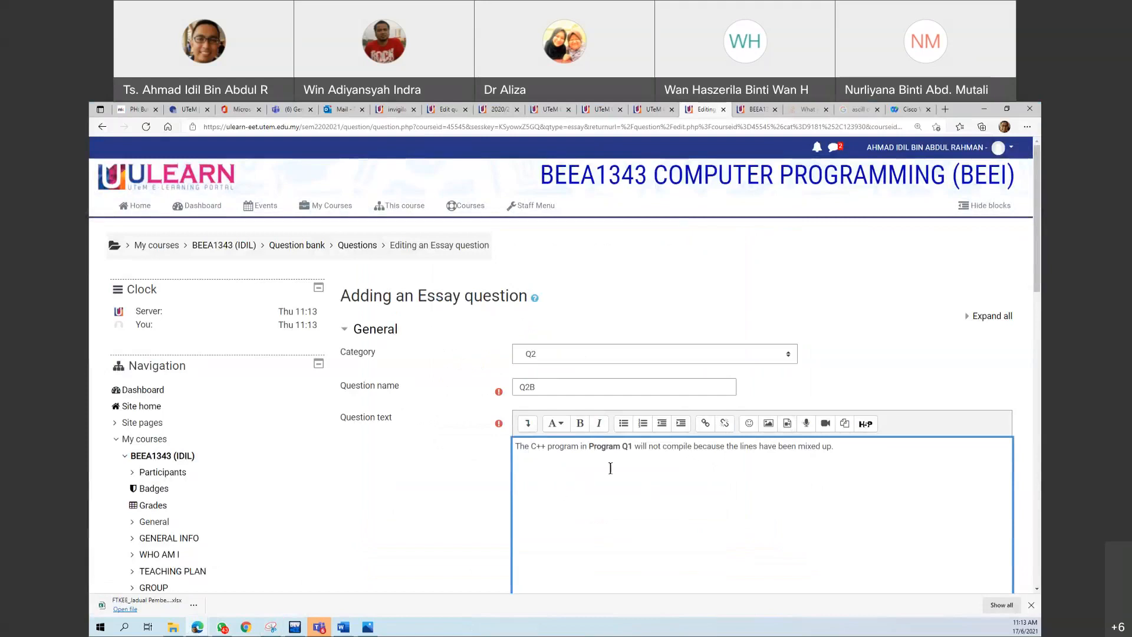
{"action": "left_click", "coordinate": [769, 425]}
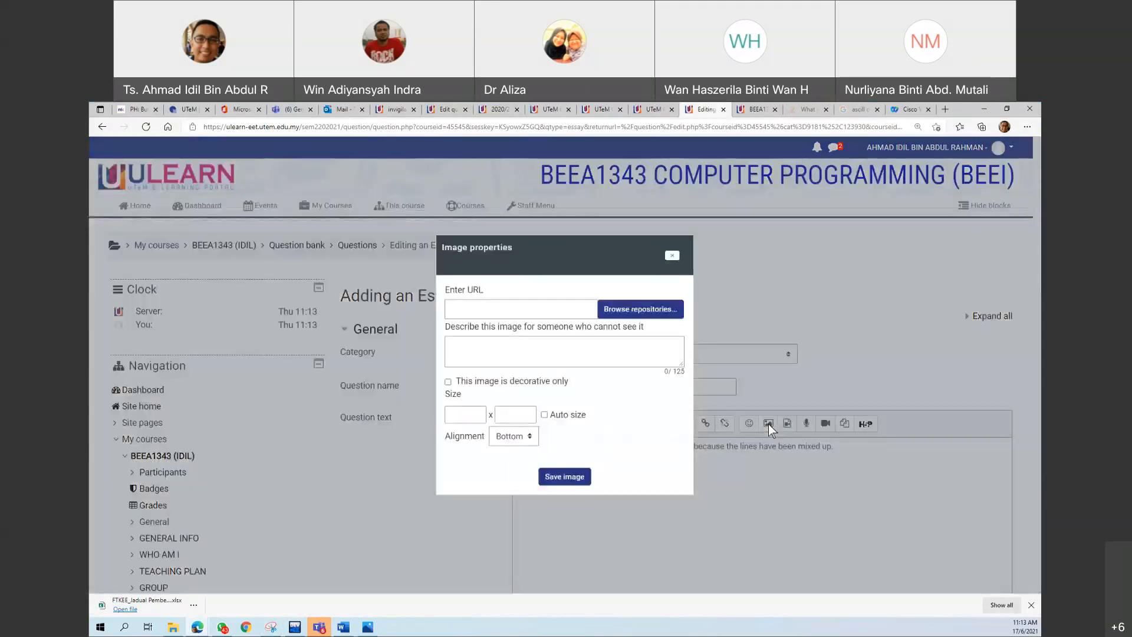
{"action": "left_click", "coordinate": [639, 313]}
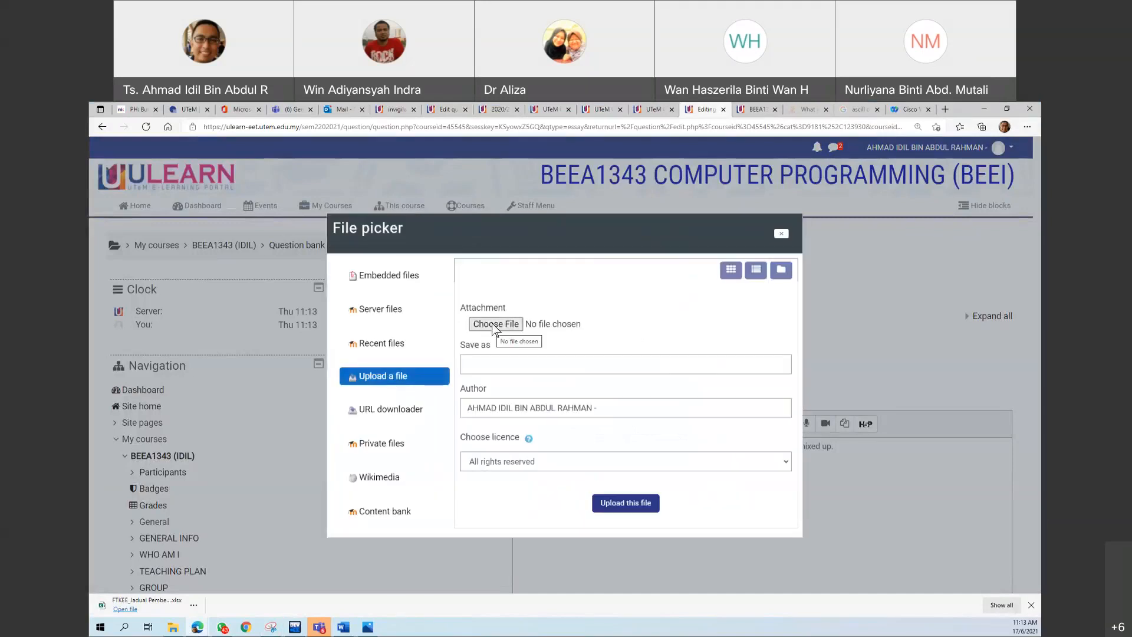
{"action": "left_click", "coordinate": [493, 324]}
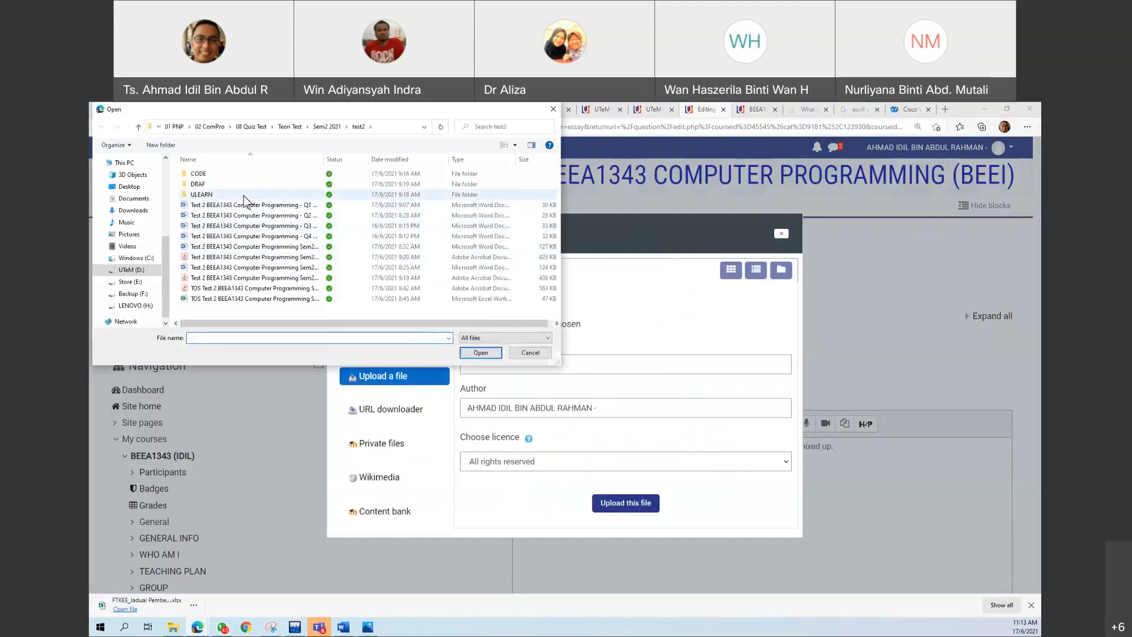
Upload q1a.JPG from test1's ulearn upload folder, listing the folder's files with details to find it
{"action": "left_click", "coordinate": [326, 129]}
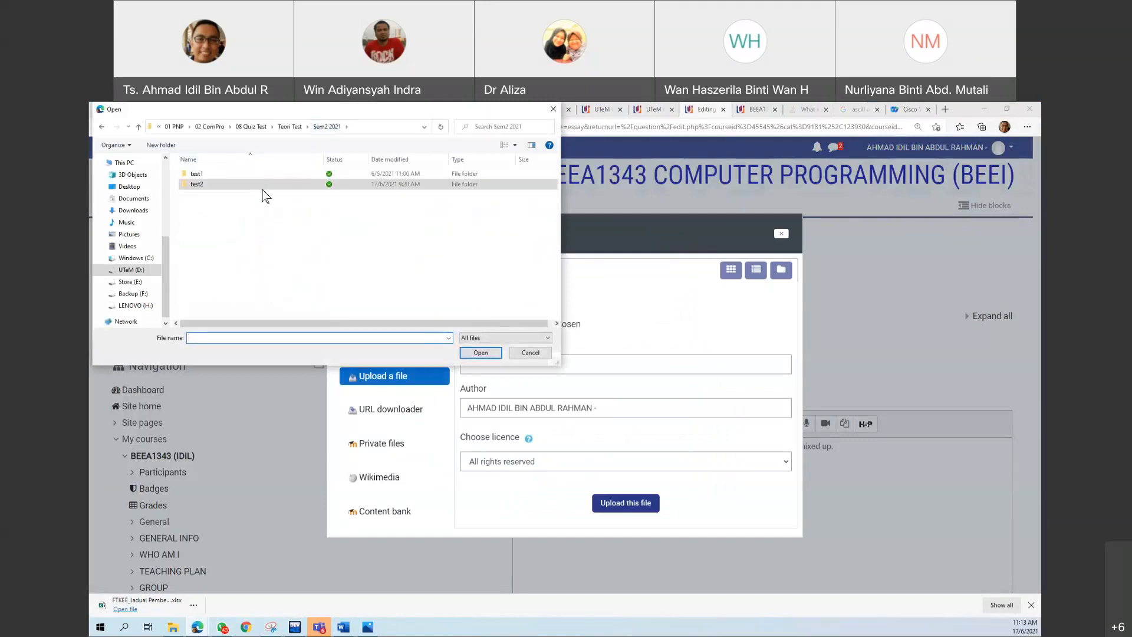
{"action": "double_click", "coordinate": [239, 175]}
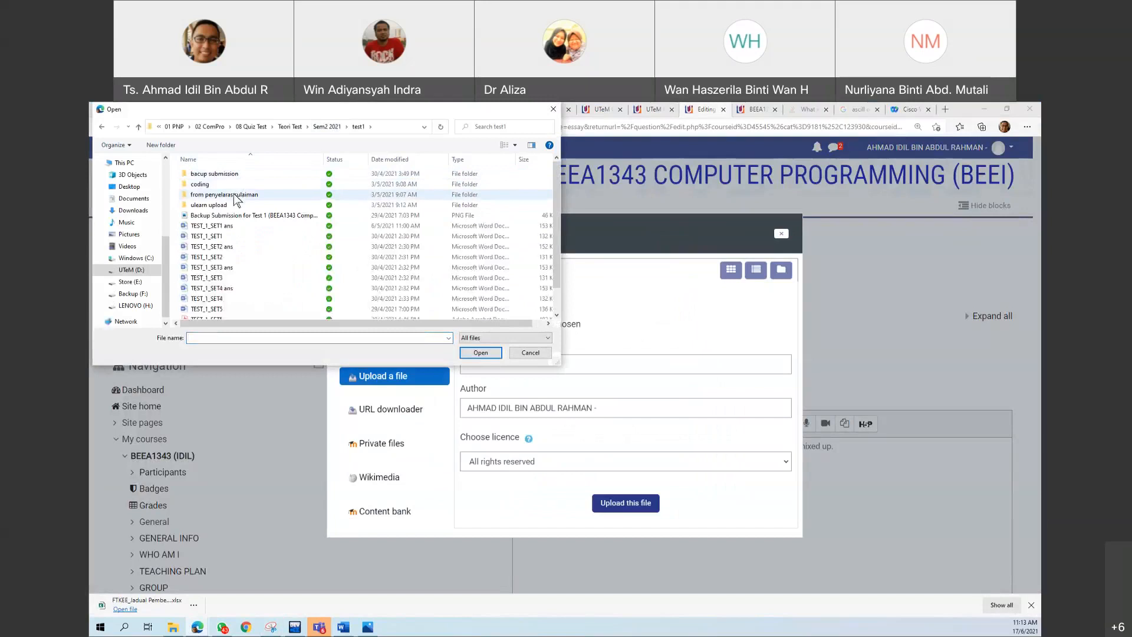
{"action": "left_click", "coordinate": [230, 205]}
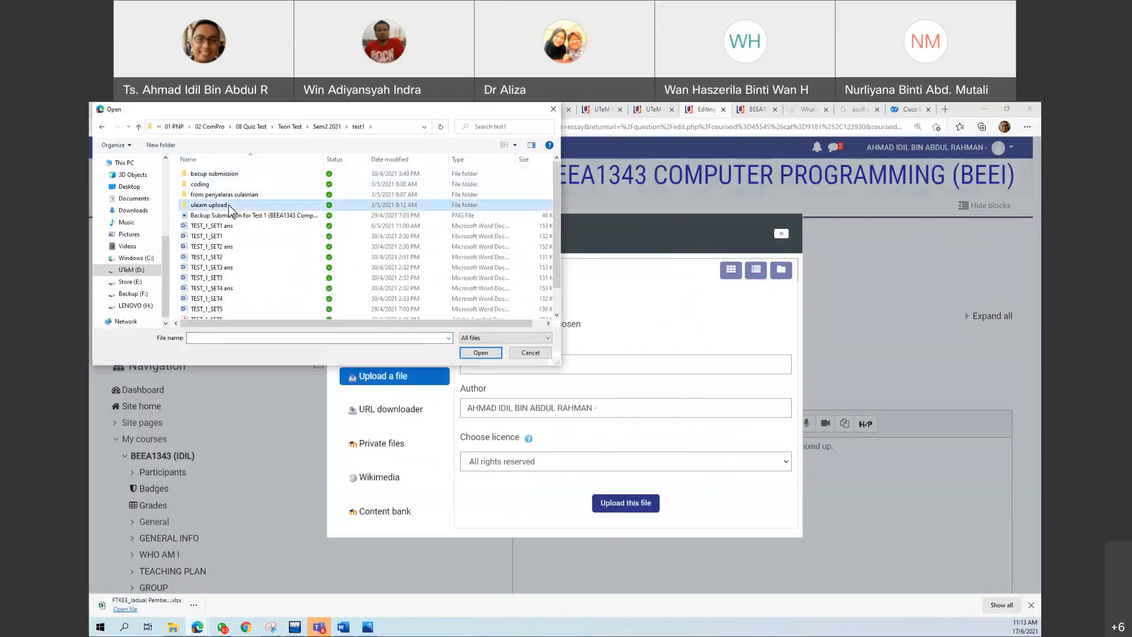
{"action": "double_click", "coordinate": [230, 205]}
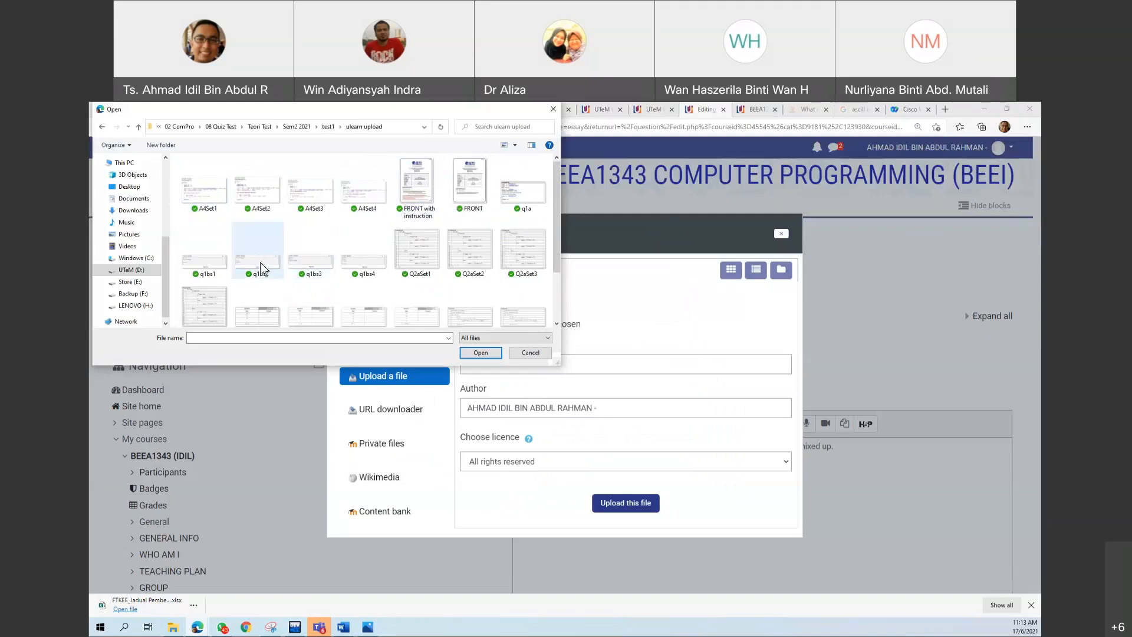
{"action": "left_click", "coordinate": [514, 145]}
{"action": "left_click", "coordinate": [539, 218]}
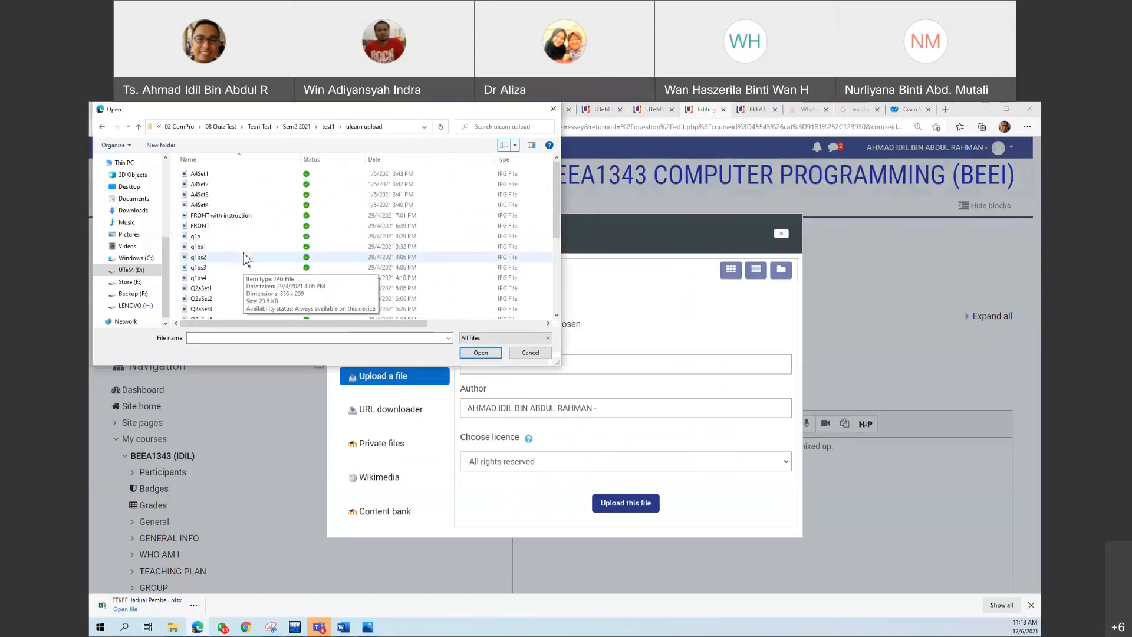
{"action": "double_click", "coordinate": [207, 237]}
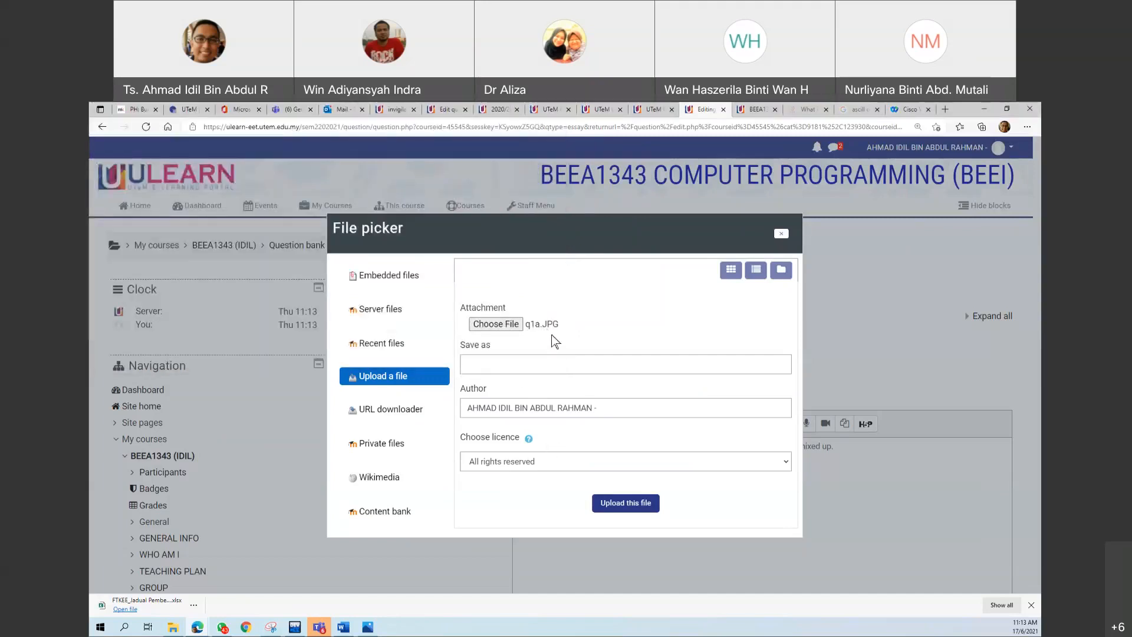
{"action": "left_click", "coordinate": [622, 505]}
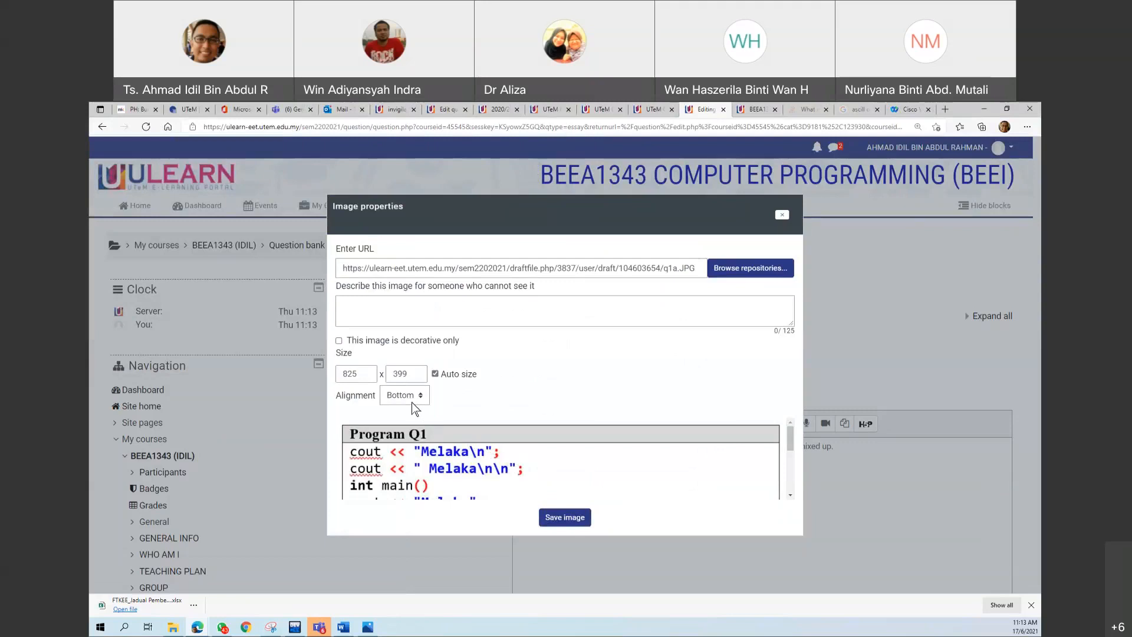
Mark the q1a.JPG image as decorative only and insert it into the question text
{"action": "left_click", "coordinate": [339, 341]}
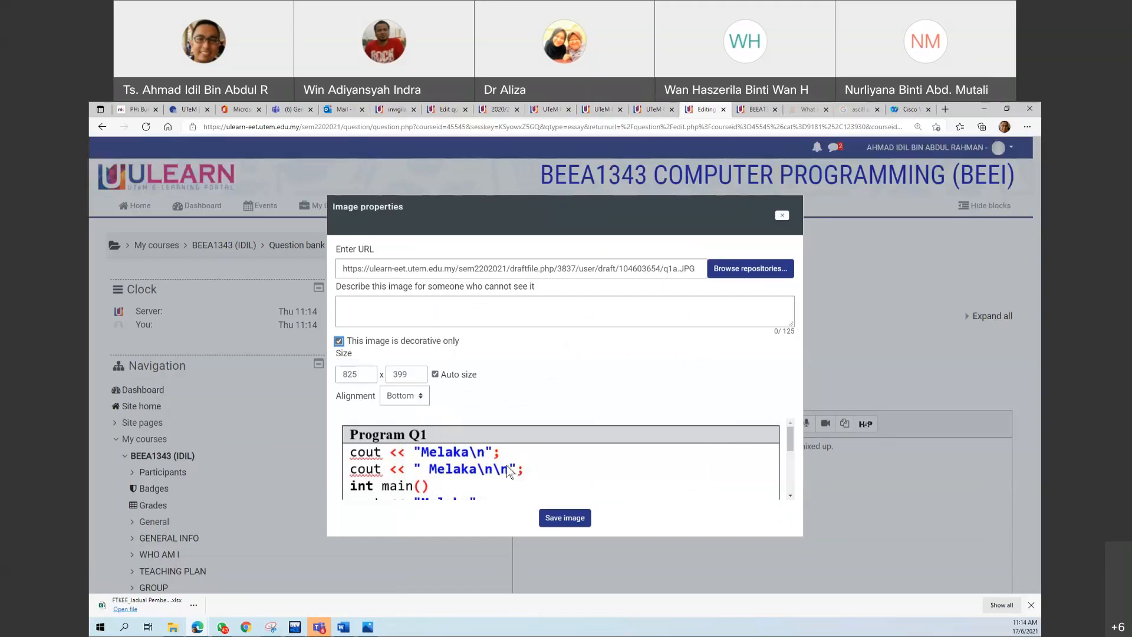
{"action": "left_click", "coordinate": [555, 523]}
{"action": "left_click", "coordinate": [556, 523]}
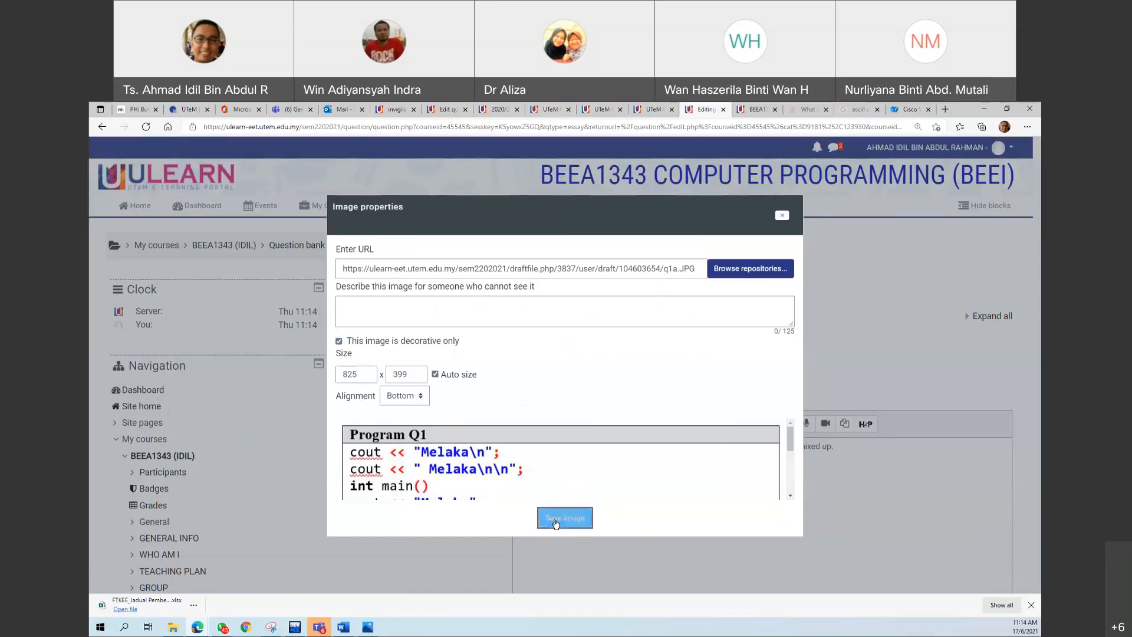
{"action": "scroll", "coordinate": [636, 492], "scroll_direction": "down", "scroll_amount": 2}
{"action": "scroll", "coordinate": [636, 492], "scroll_direction": "up", "scroll_amount": 2}
{"action": "scroll", "coordinate": [458, 473], "scroll_direction": "down", "scroll_amount": 5}
{"action": "scroll", "coordinate": [457, 473], "scroll_direction": "up", "scroll_amount": 5}
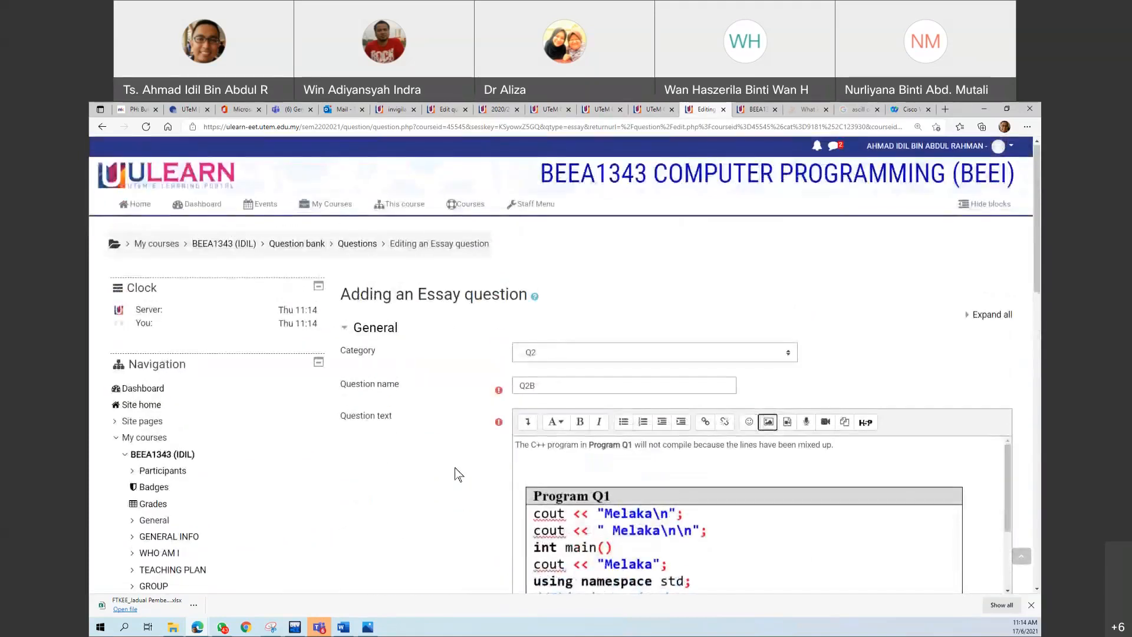
{"action": "scroll", "coordinate": [457, 472], "scroll_direction": "down", "scroll_amount": 2}
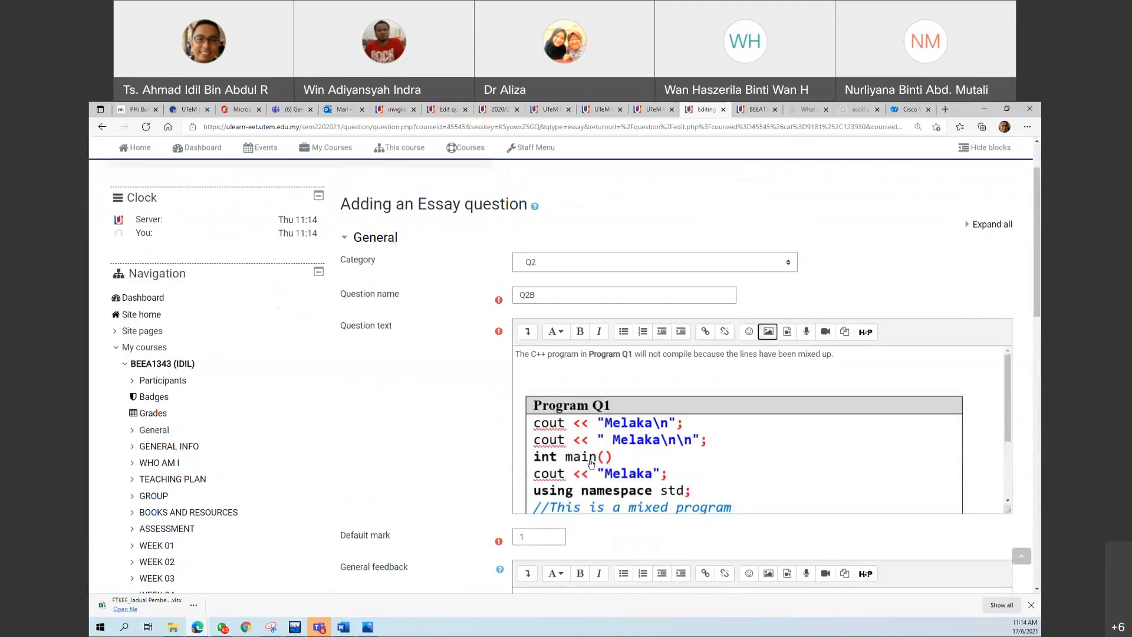
Resize the Program Q1 image in the question text to a width of 700 with auto size on, and check it
{"action": "left_click", "coordinate": [540, 354]}
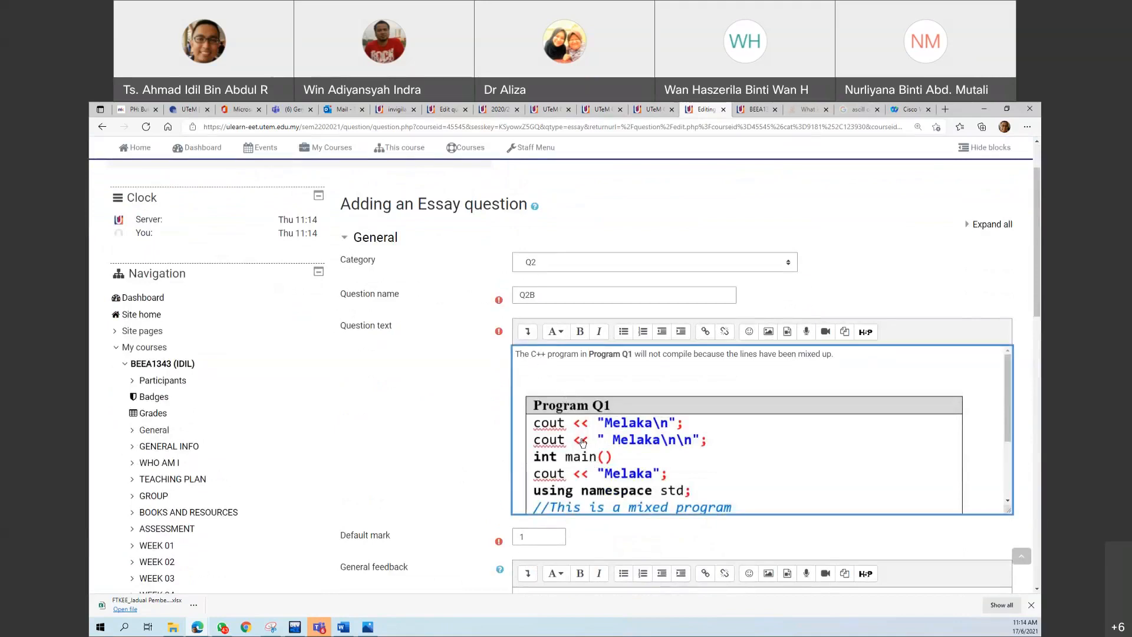
{"action": "left_click", "coordinate": [583, 443]}
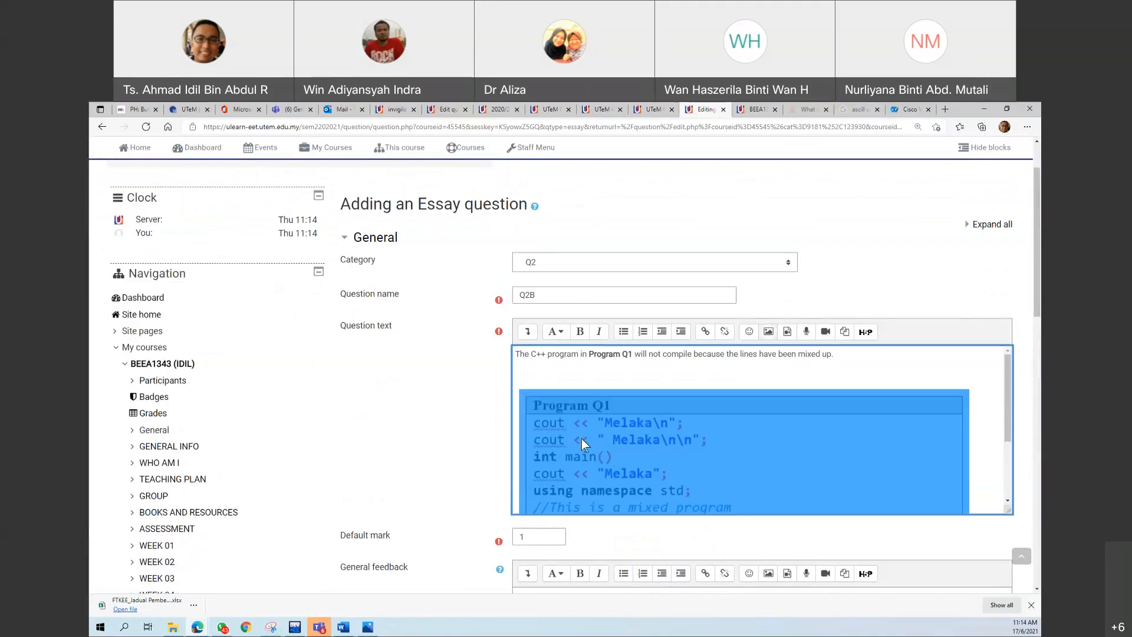
{"action": "double_click", "coordinate": [582, 438]}
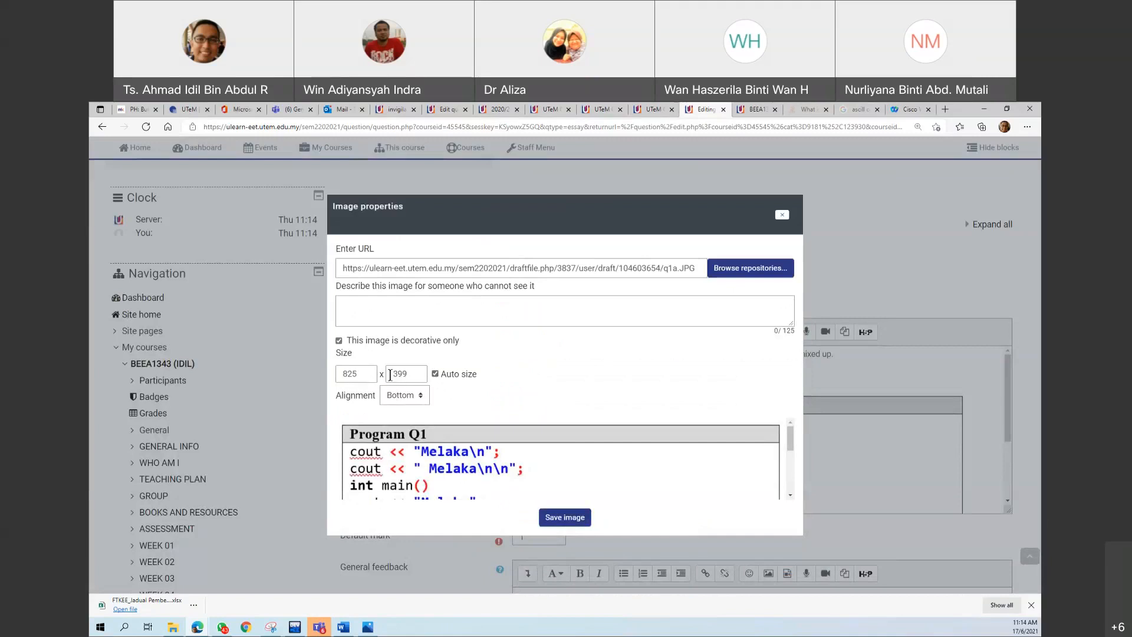
{"action": "double_click", "coordinate": [363, 374]}
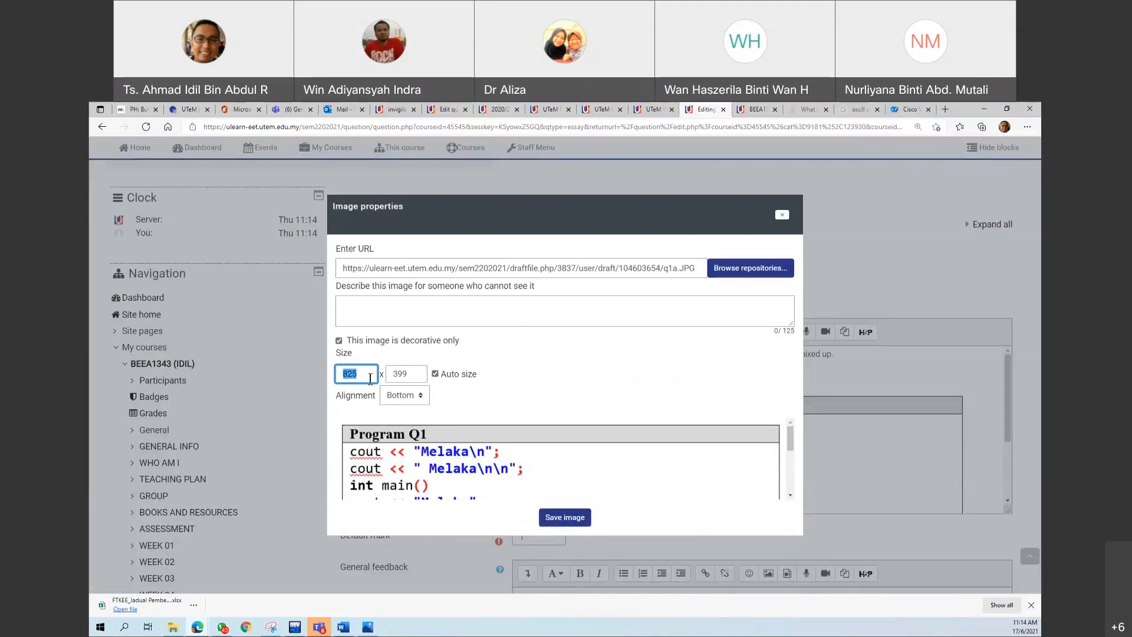
{"action": "type", "text": "700"}
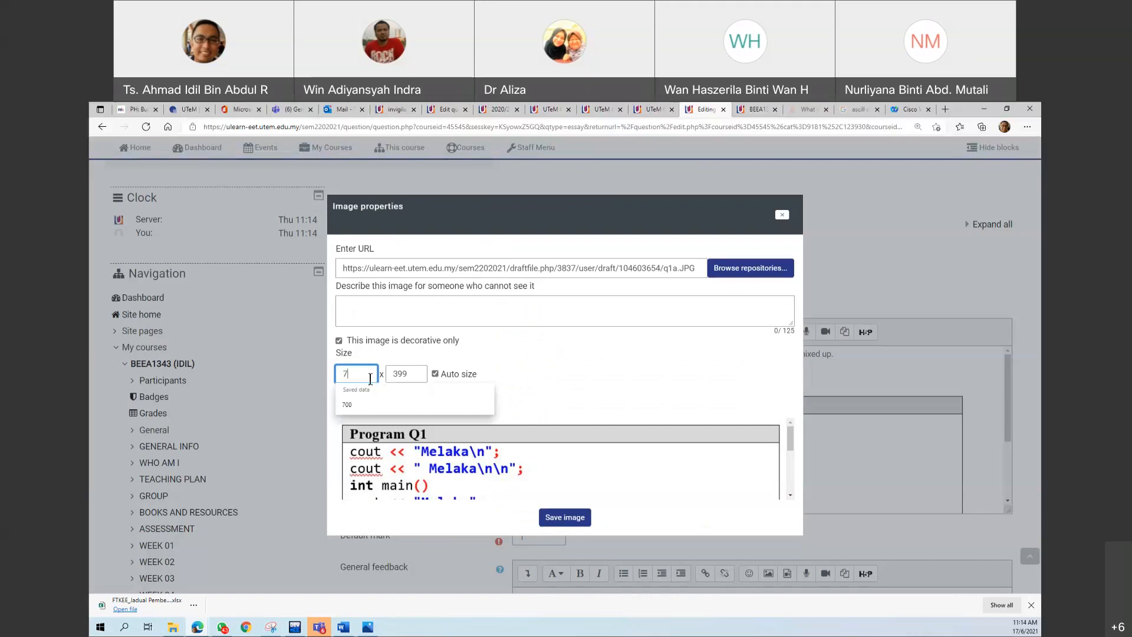
{"action": "left_click", "coordinate": [497, 385]}
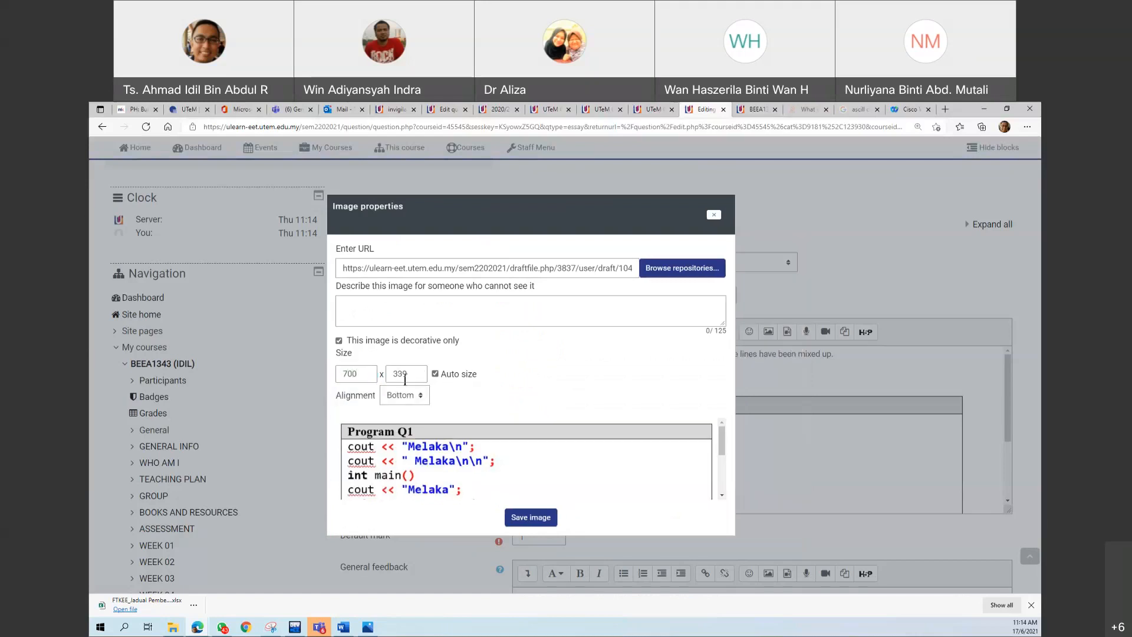
{"action": "left_click", "coordinate": [529, 519]}
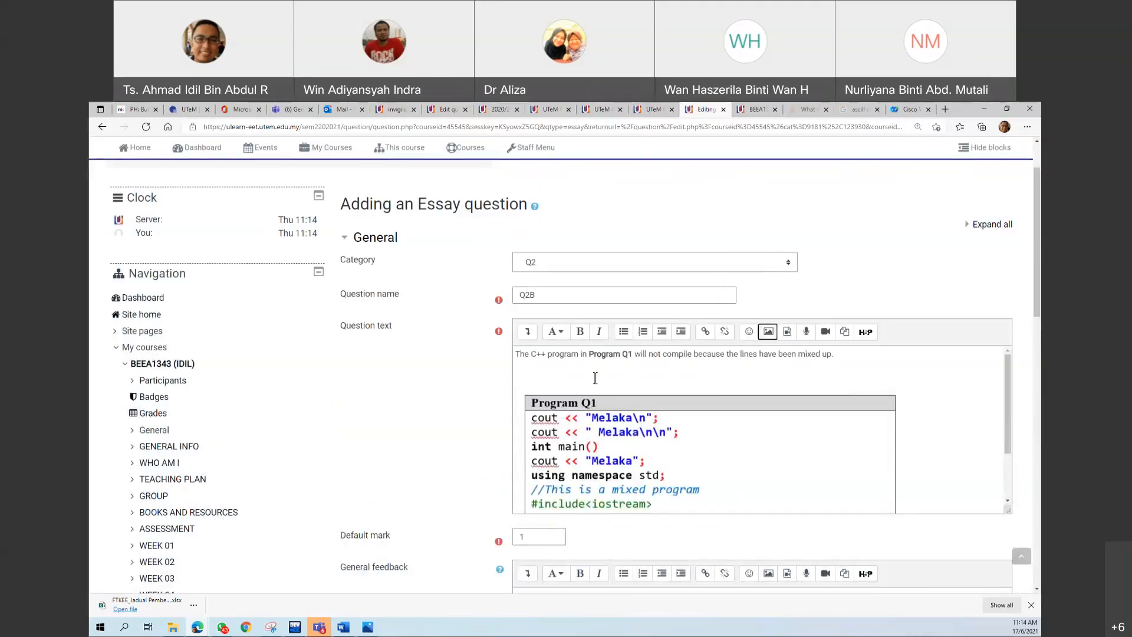
{"action": "scroll", "coordinate": [602, 436], "scroll_direction": "down", "scroll_amount": 1}
{"action": "scroll", "coordinate": [602, 436], "scroll_direction": "down", "scroll_amount": 3}
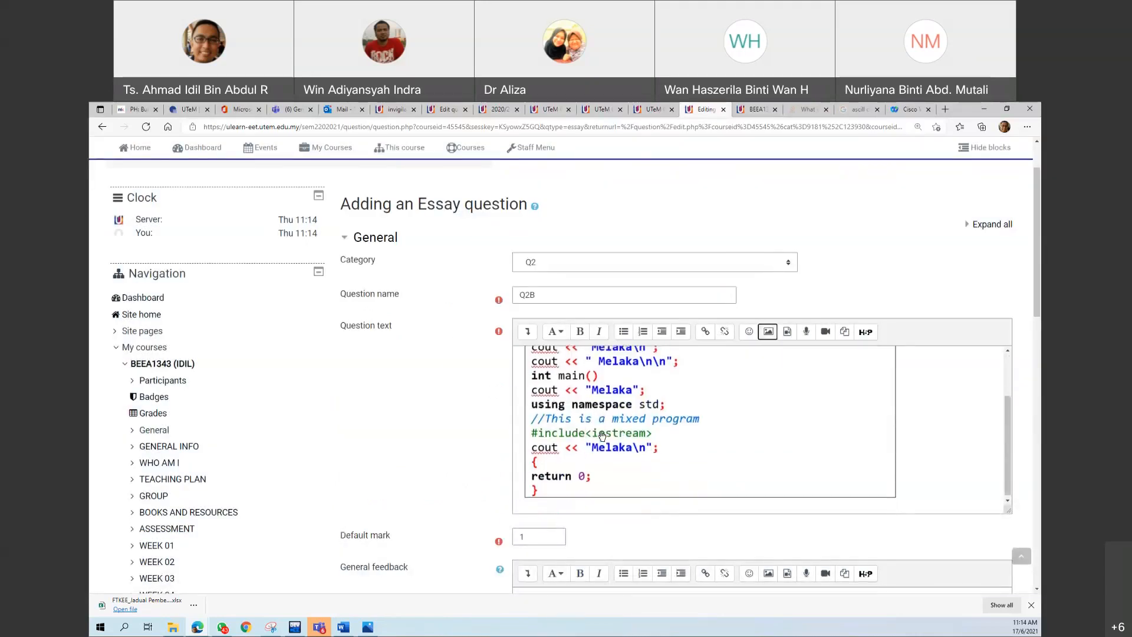
{"action": "scroll", "coordinate": [602, 435], "scroll_direction": "up", "scroll_amount": 4}
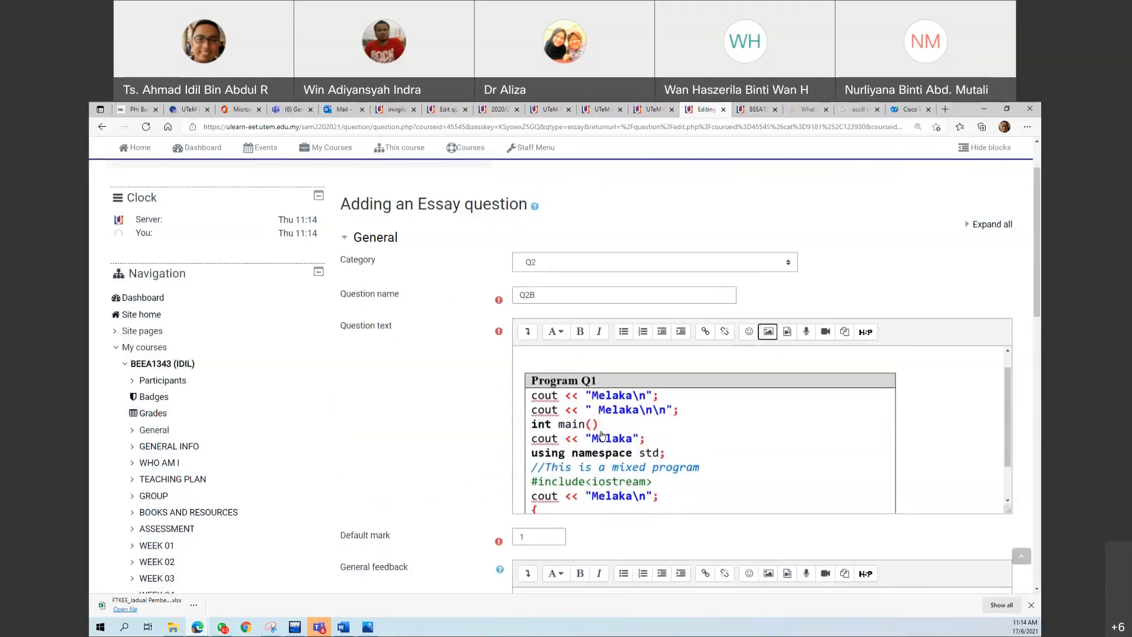
{"action": "left_click", "coordinate": [595, 354]}
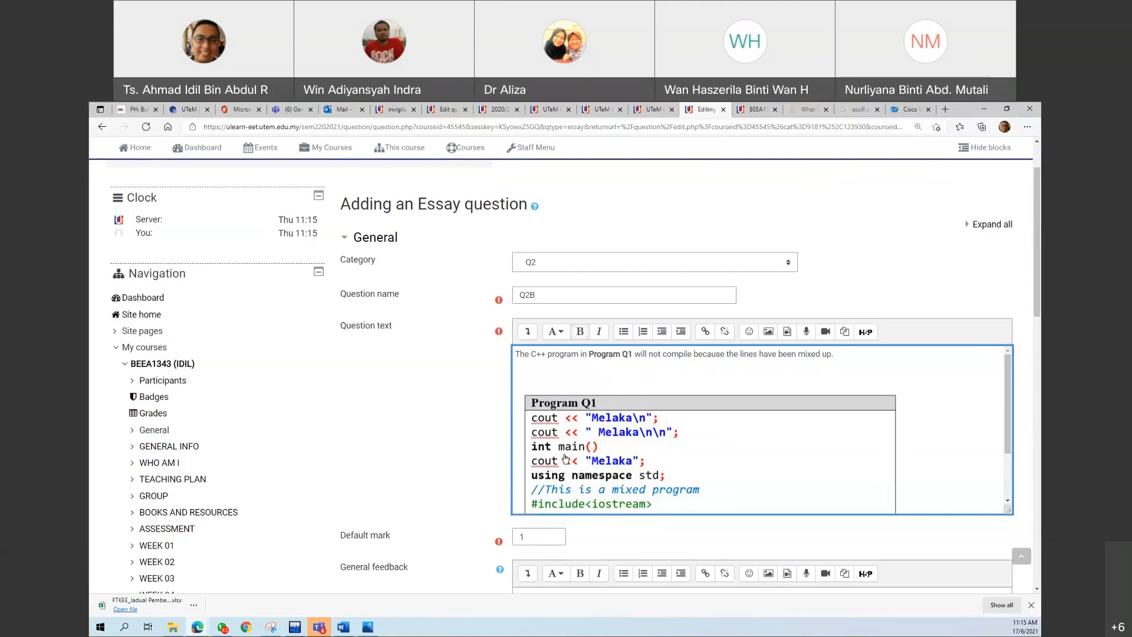
Check Question 1's marks in Word, set Q2B's default mark to 5, and go to the Response Options
{"action": "scroll", "coordinate": [684, 429], "scroll_direction": "down", "scroll_amount": 2}
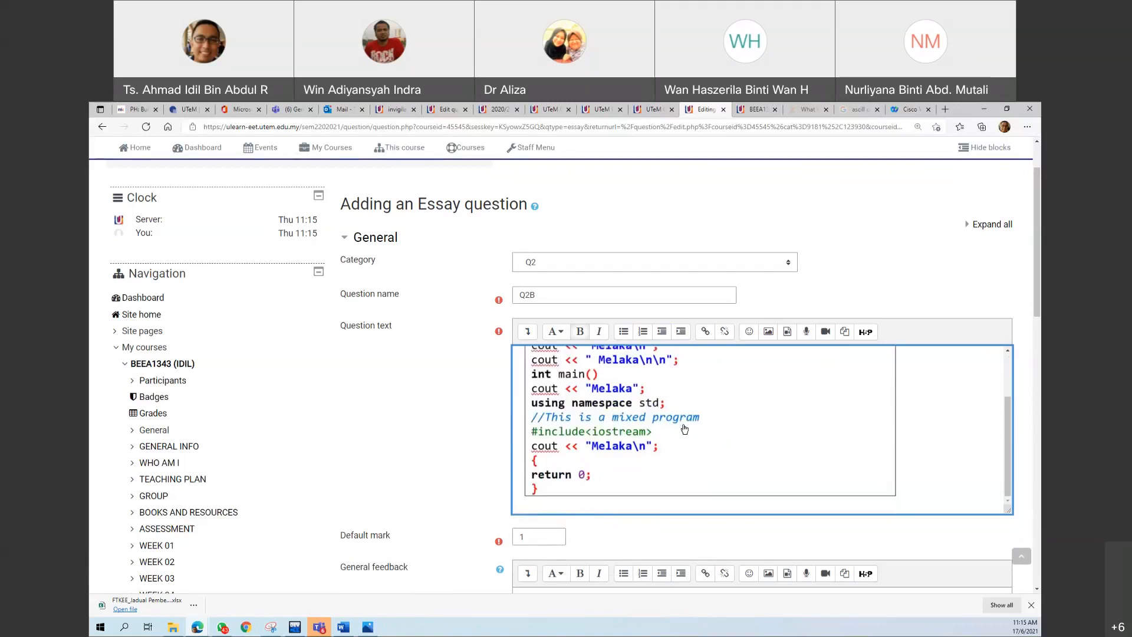
{"action": "scroll", "coordinate": [339, 437], "scroll_direction": "down", "scroll_amount": 3}
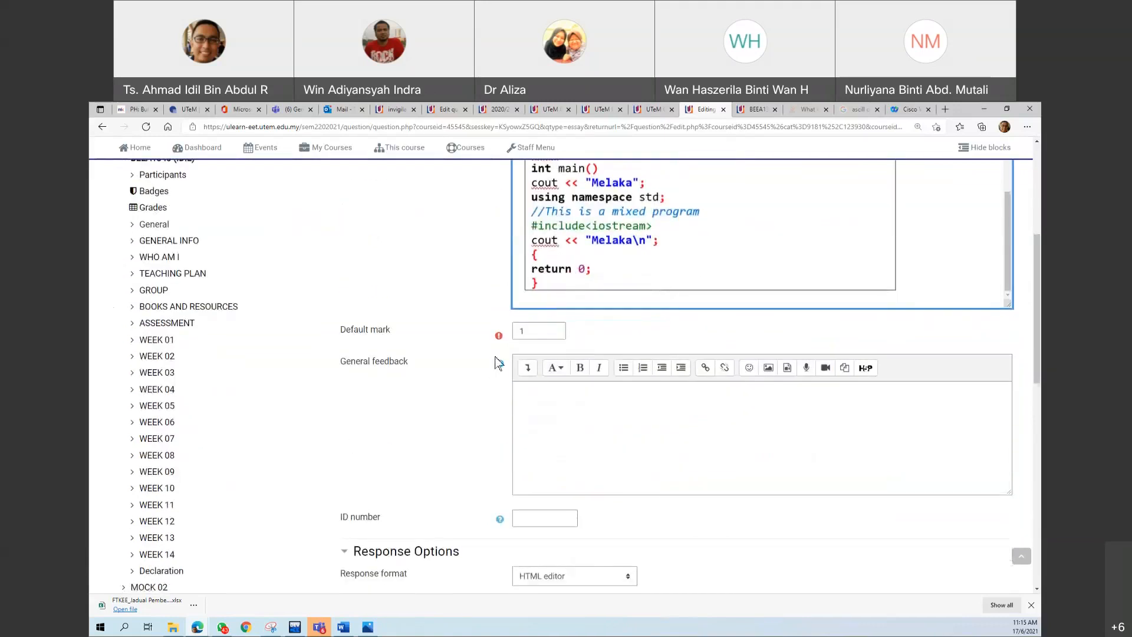
{"action": "double_click", "coordinate": [528, 329]}
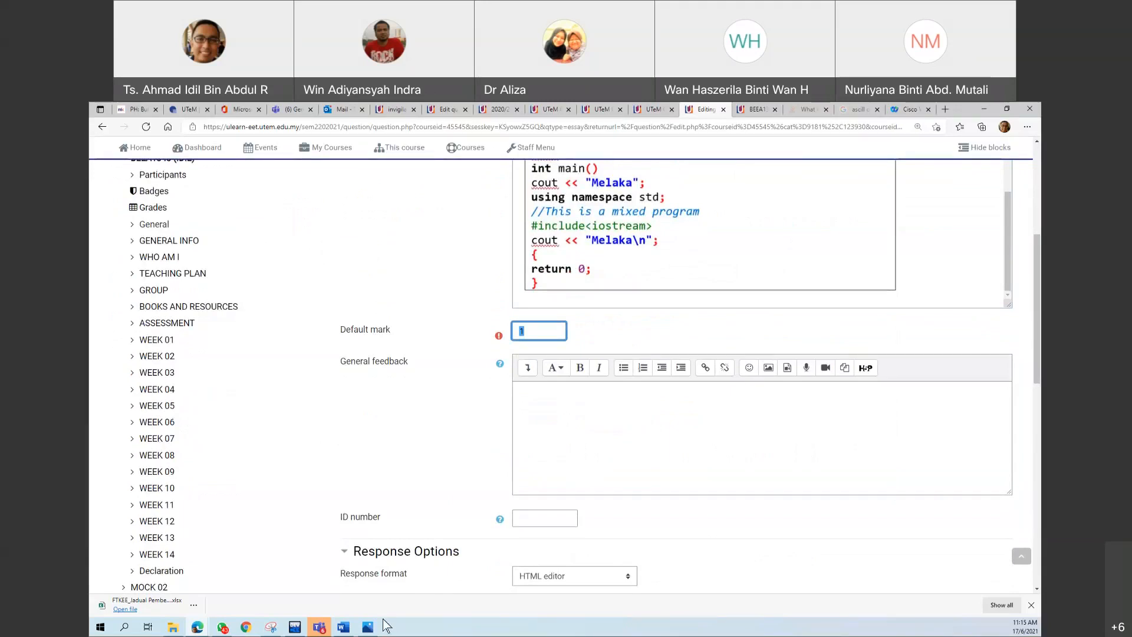
{"action": "left_click", "coordinate": [343, 628]}
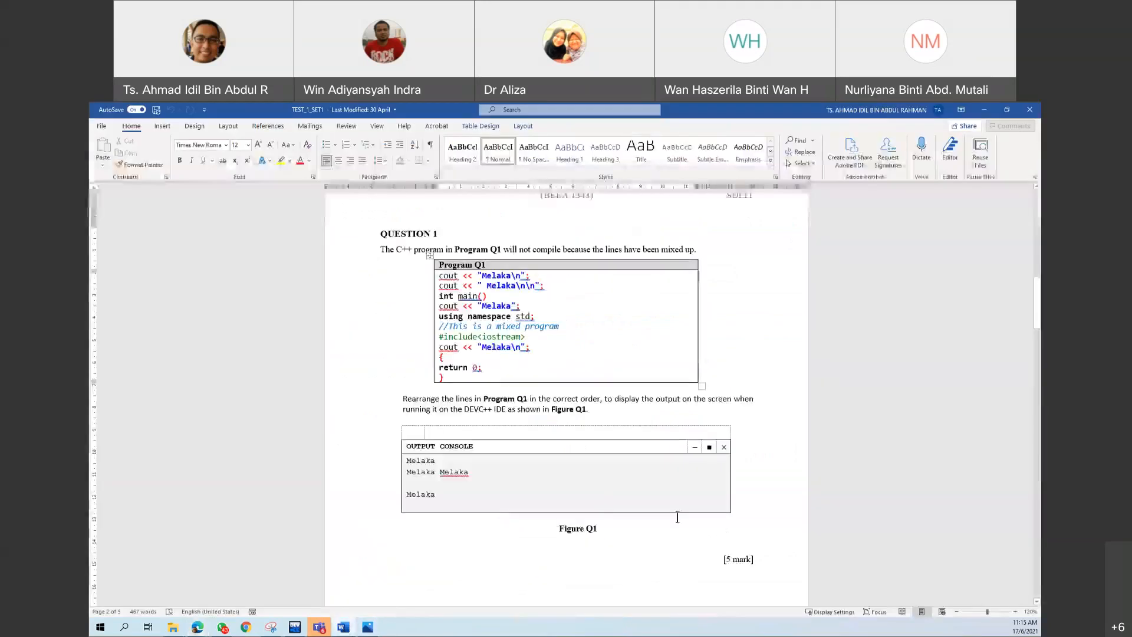
{"action": "left_click", "coordinate": [983, 110]}
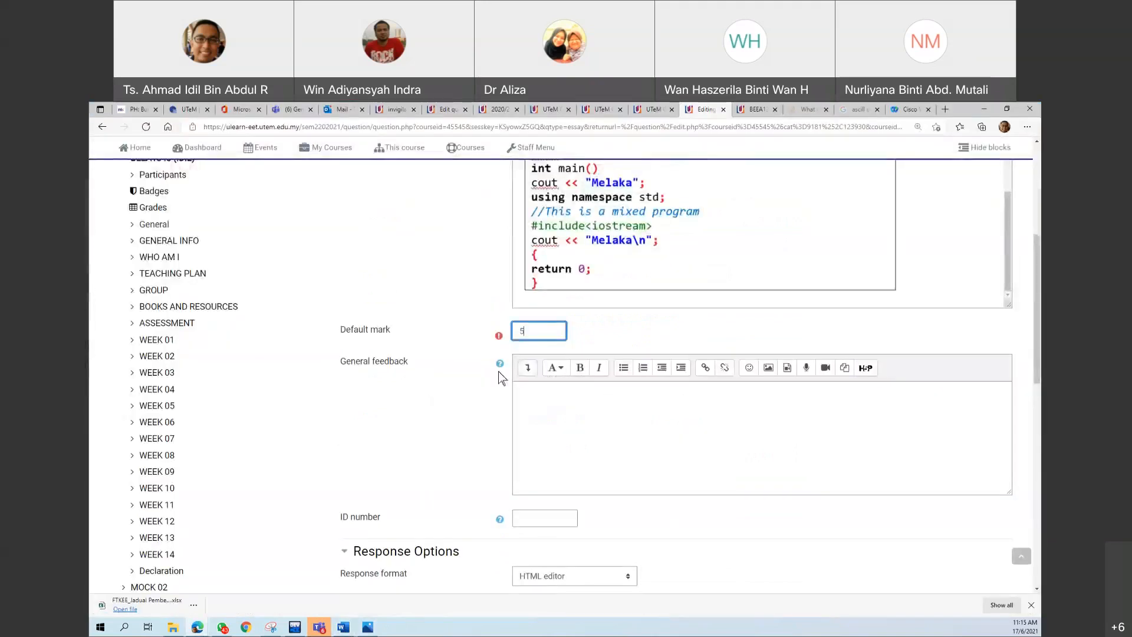
{"action": "scroll", "coordinate": [471, 424], "scroll_direction": "down", "scroll_amount": 5}
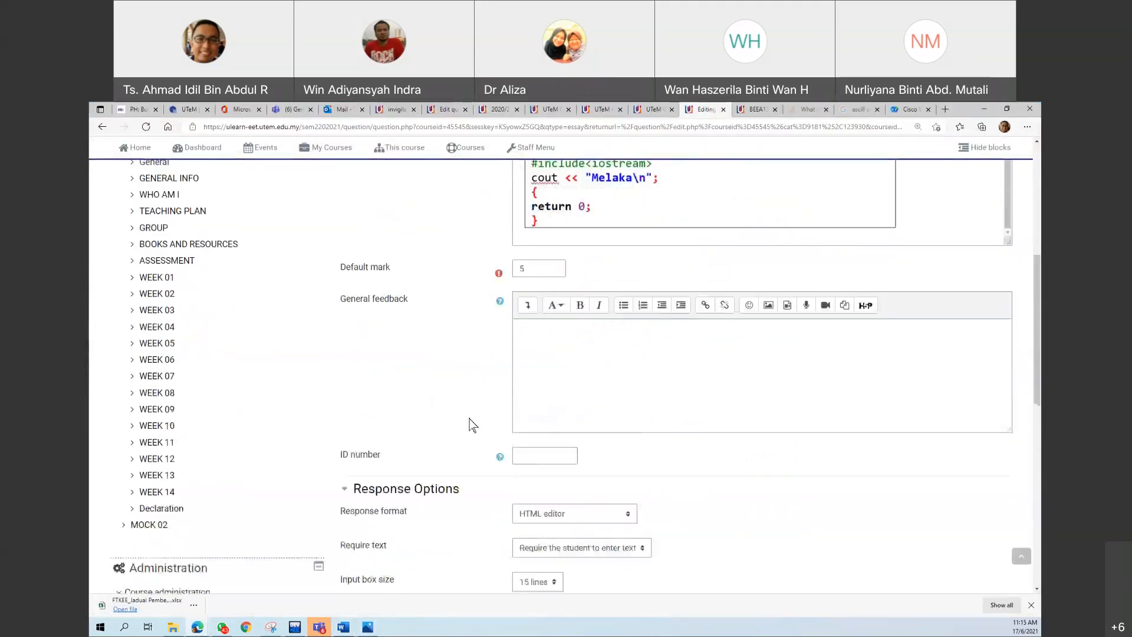
{"action": "scroll", "coordinate": [472, 424], "scroll_direction": "down", "scroll_amount": 1}
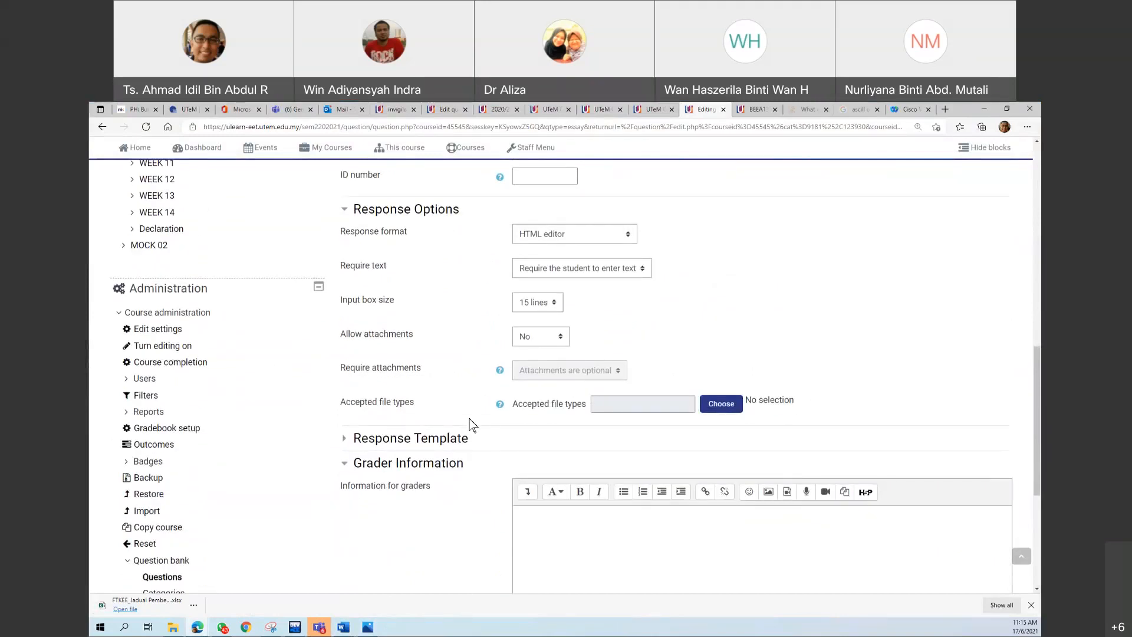
Remove the extra blank line between the introductory sentence and the Program Q1 image in Q2B's question text
{"action": "scroll", "coordinate": [568, 296], "scroll_direction": "up", "scroll_amount": 7}
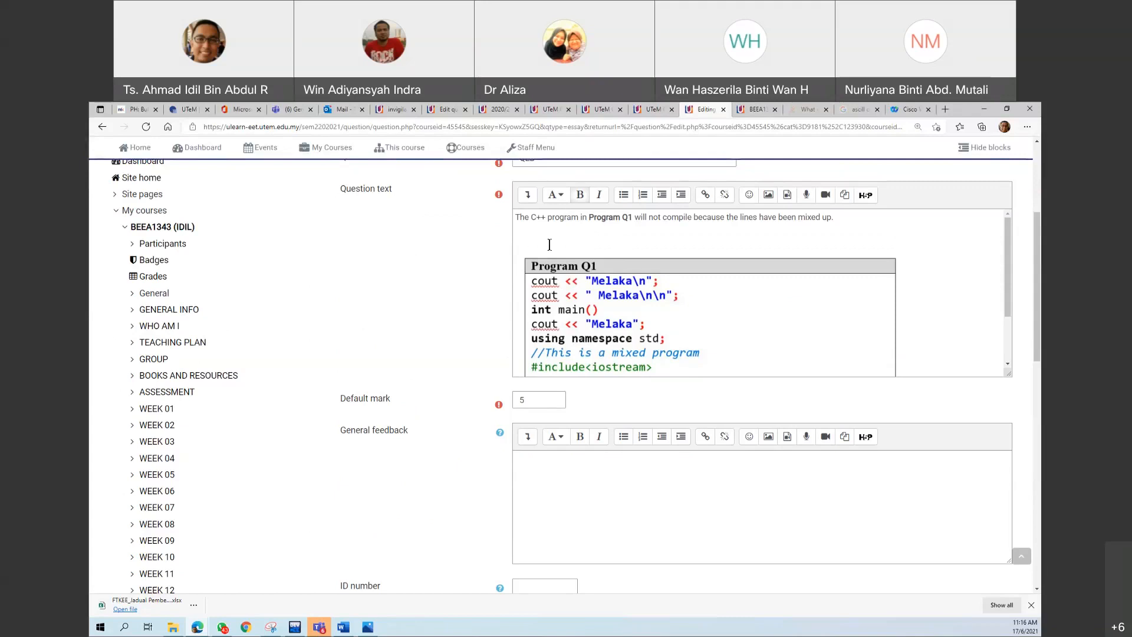
{"action": "scroll", "coordinate": [430, 348], "scroll_direction": "down", "scroll_amount": 3}
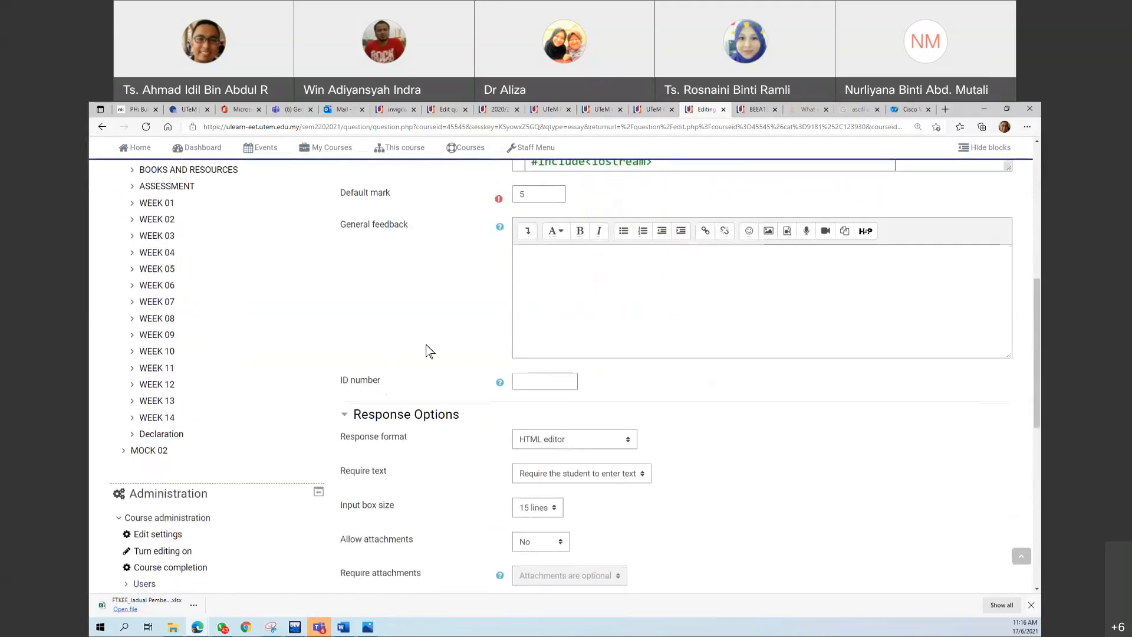
{"action": "scroll", "coordinate": [470, 408], "scroll_direction": "down", "scroll_amount": 1}
{"action": "scroll", "coordinate": [467, 404], "scroll_direction": "up", "scroll_amount": 6}
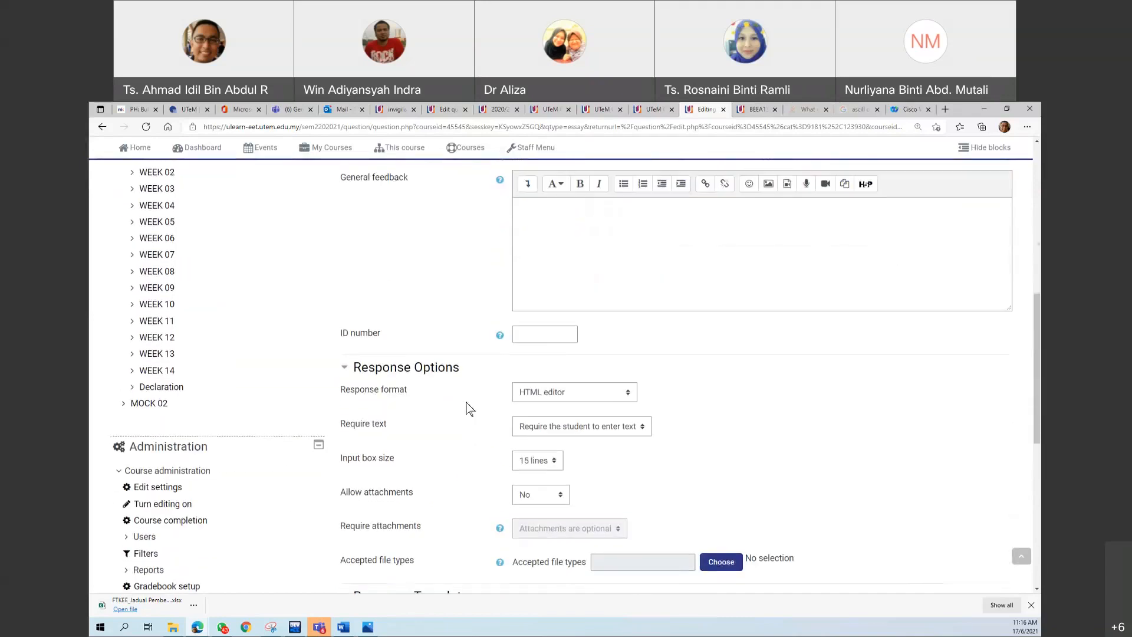
{"action": "left_click", "coordinate": [537, 304]}
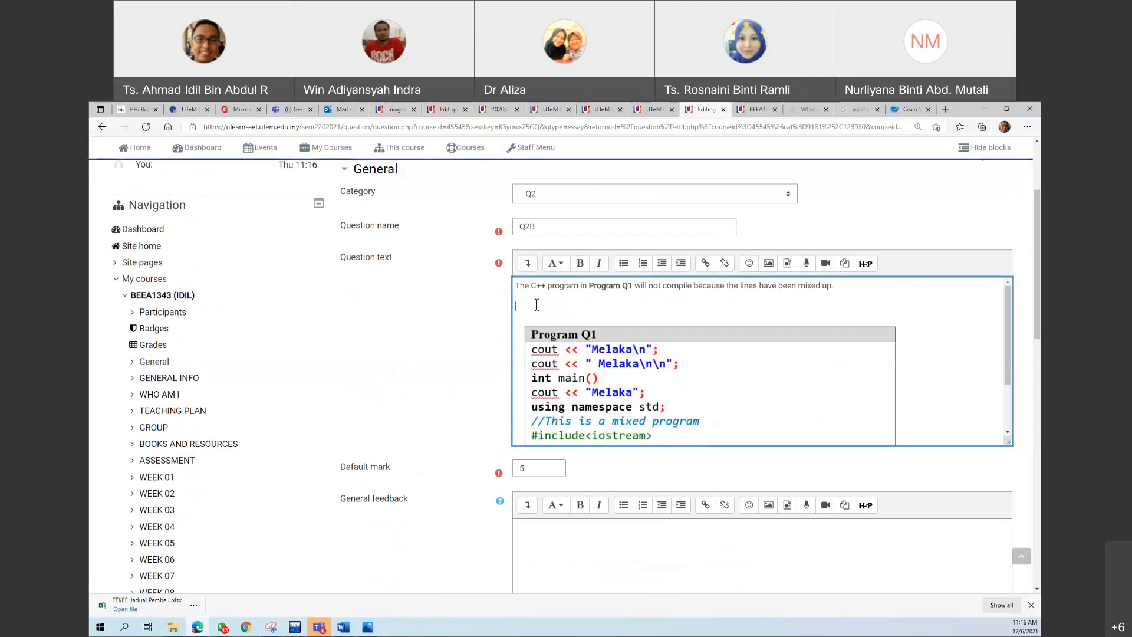
{"action": "scroll", "coordinate": [536, 304], "scroll_direction": "down", "scroll_amount": 1}
{"action": "scroll", "coordinate": [536, 306], "scroll_direction": "up", "scroll_amount": 1}
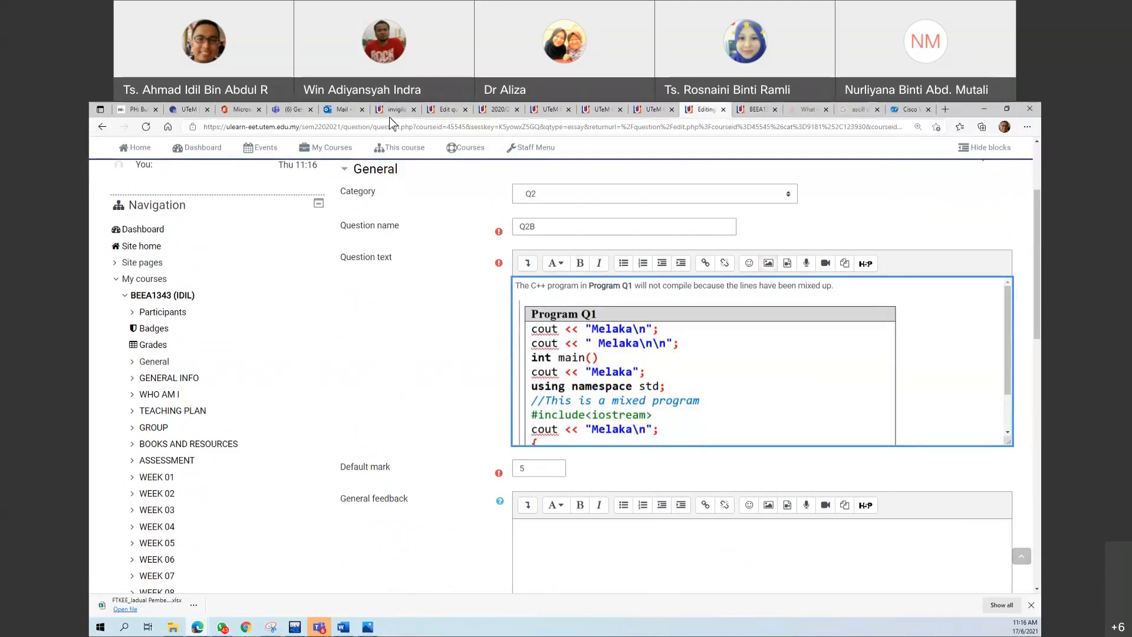
Look over the BEEA1343 (EXAM_07) question bank on the exam site and return to the Q2B essay question
{"action": "left_click", "coordinate": [448, 110]}
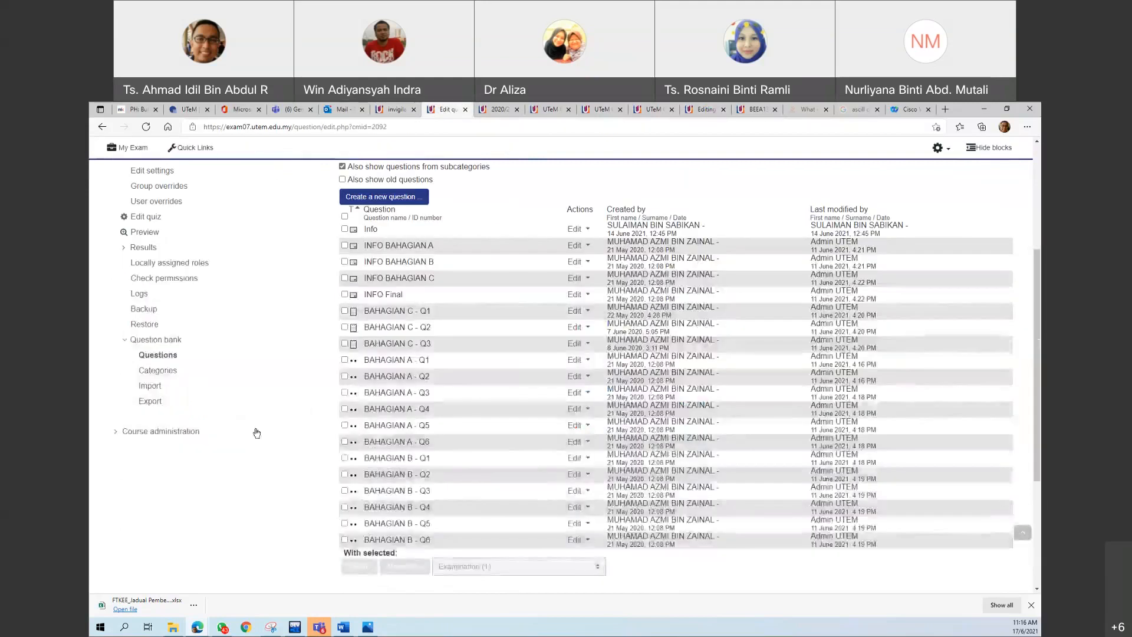
{"action": "scroll", "coordinate": [245, 431], "scroll_direction": "up", "scroll_amount": 3}
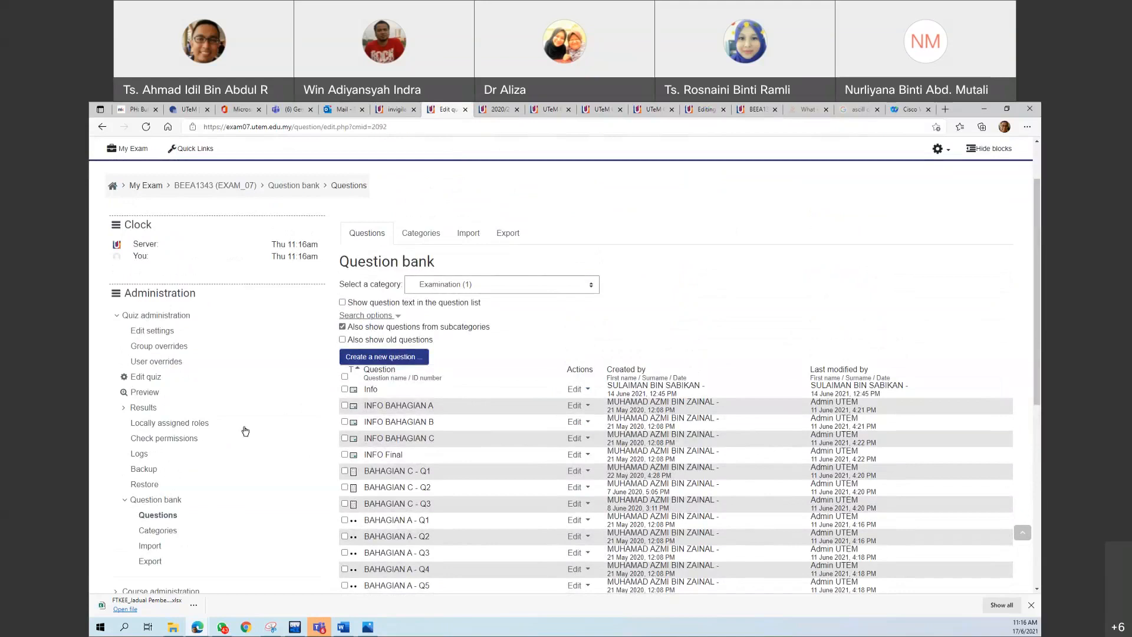
{"action": "left_click", "coordinate": [707, 111]}
Review the Q2B form from its category, question text and code image down to the response options and grader information
{"action": "scroll", "coordinate": [192, 534], "scroll_direction": "down", "scroll_amount": 6}
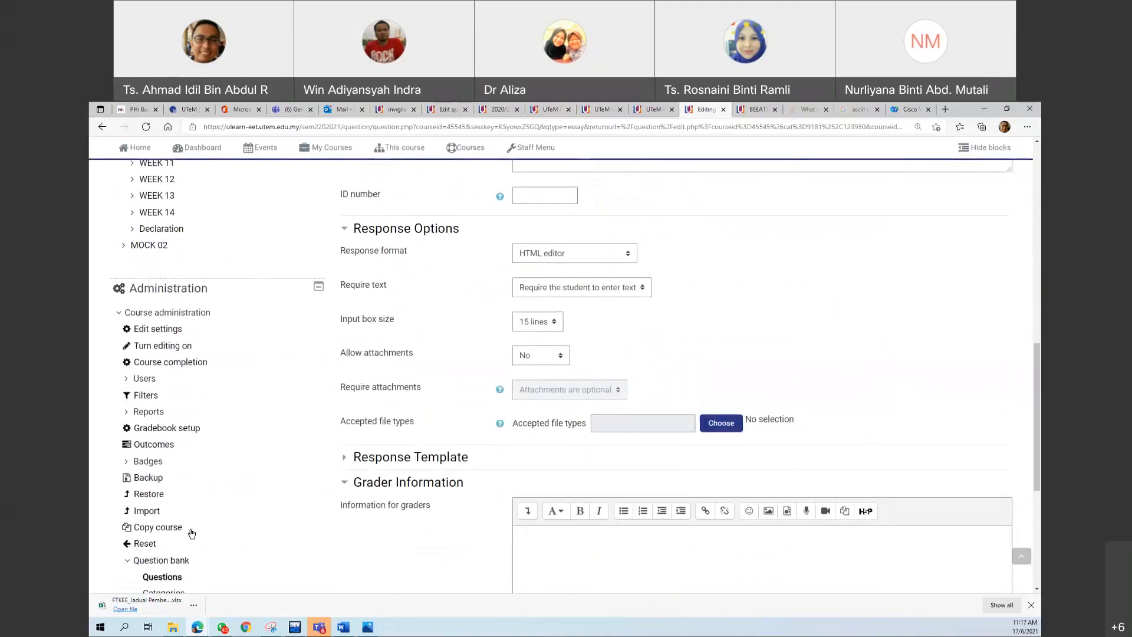
{"action": "scroll", "coordinate": [188, 534], "scroll_direction": "down", "scroll_amount": 3}
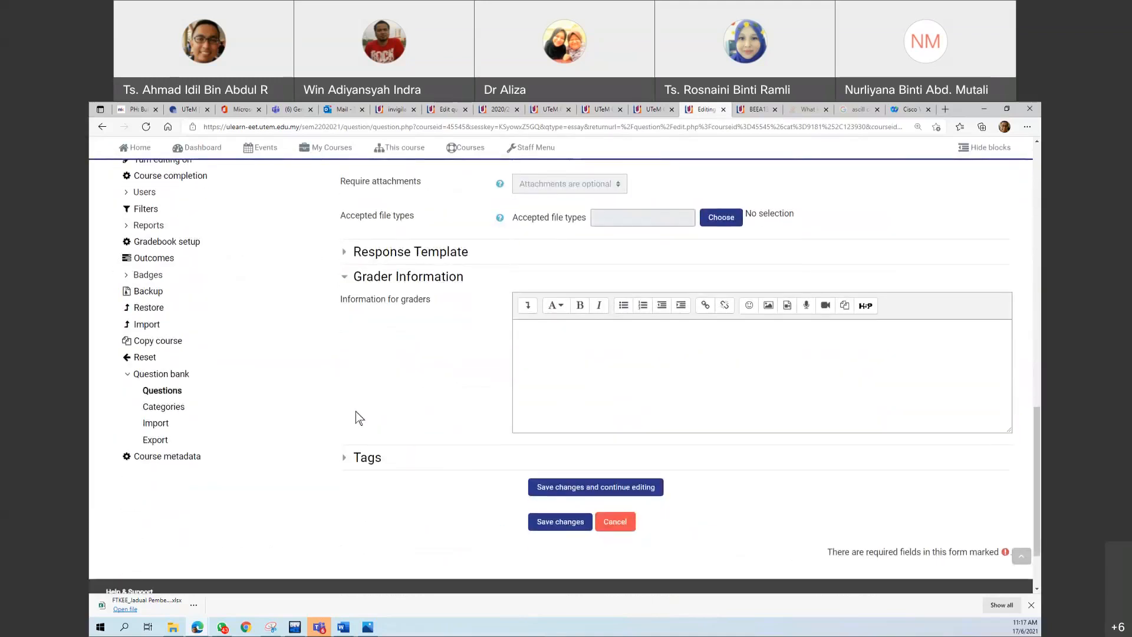
{"action": "scroll", "coordinate": [355, 412], "scroll_direction": "up", "scroll_amount": 6}
{"action": "scroll", "coordinate": [355, 412], "scroll_direction": "up", "scroll_amount": 4}
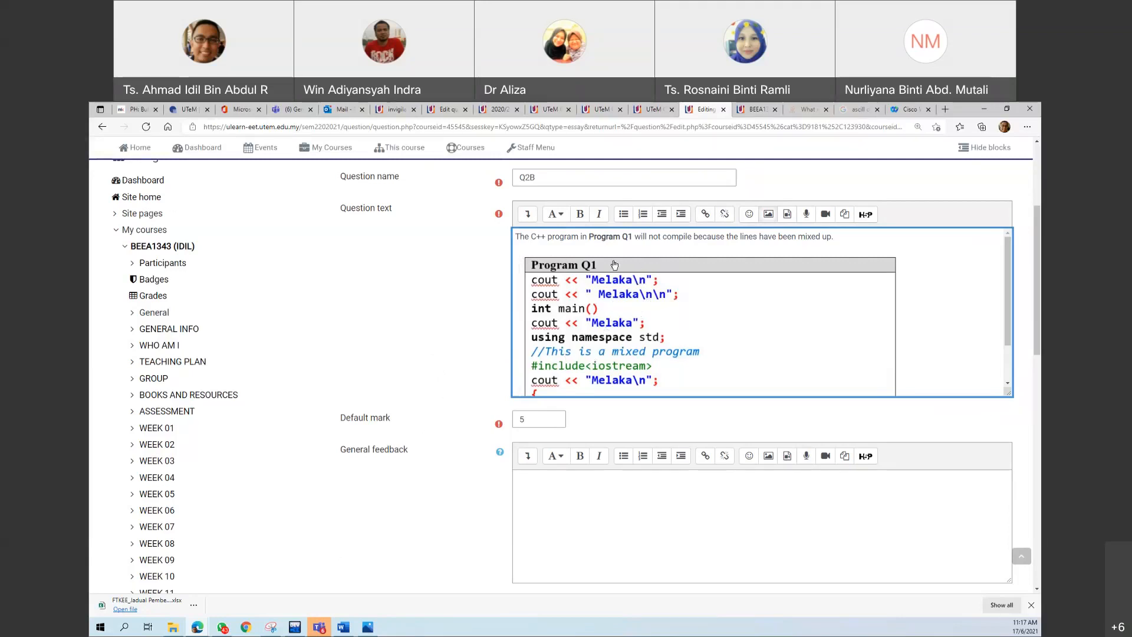
{"action": "scroll", "coordinate": [443, 309], "scroll_direction": "up", "scroll_amount": 3}
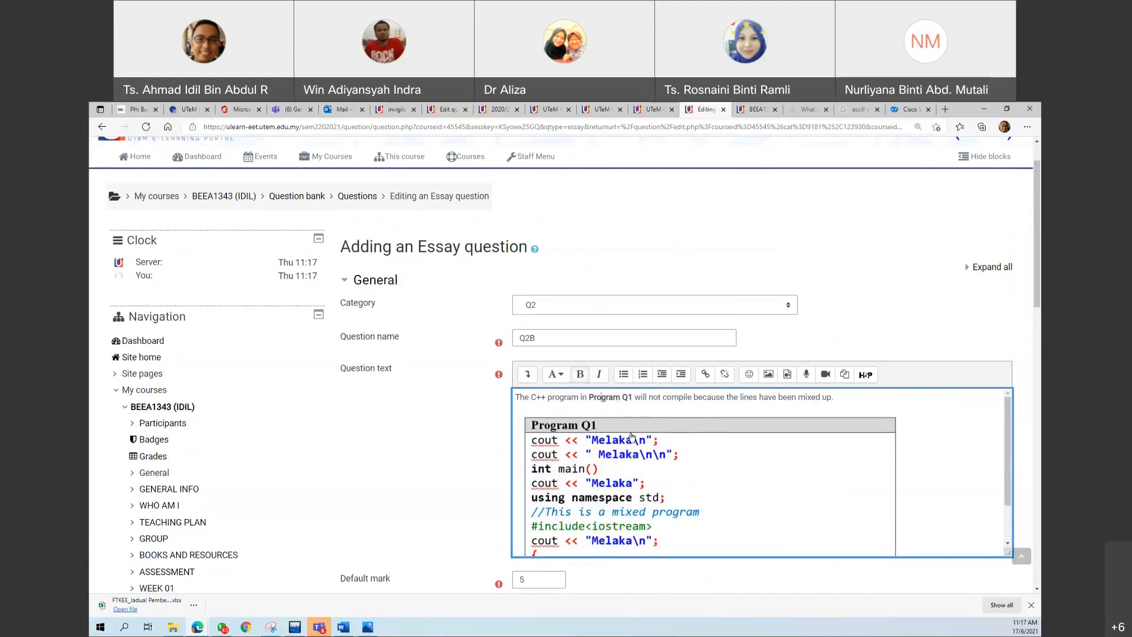
{"action": "scroll", "coordinate": [631, 436], "scroll_direction": "down", "scroll_amount": 3}
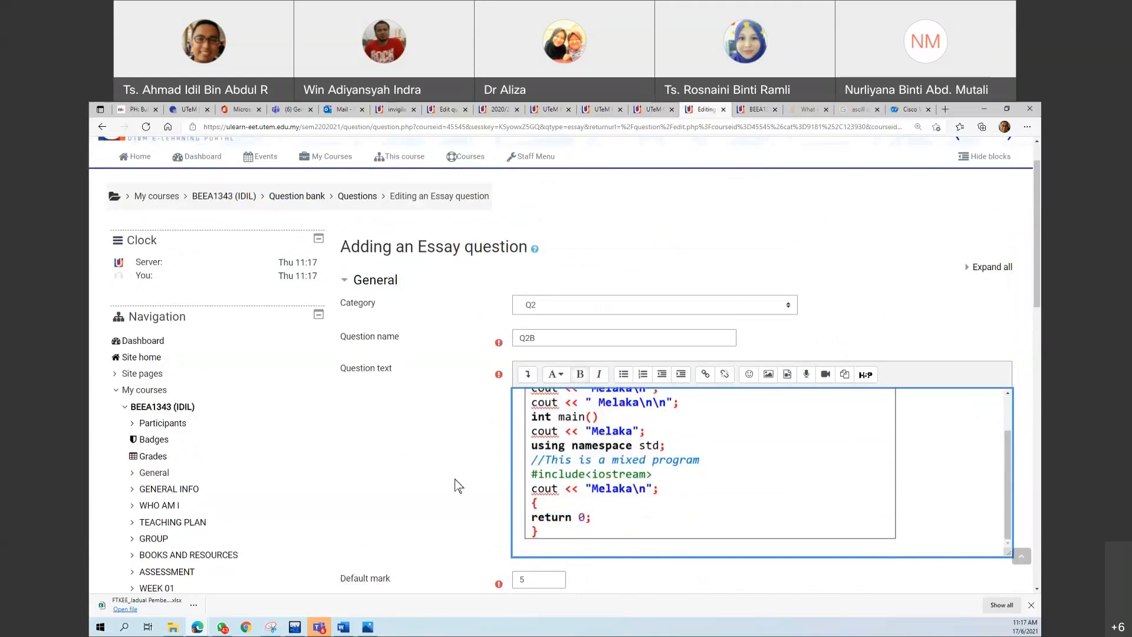
{"action": "scroll", "coordinate": [457, 485], "scroll_direction": "down", "scroll_amount": 3}
{"action": "scroll", "coordinate": [459, 485], "scroll_direction": "down", "scroll_amount": 2}
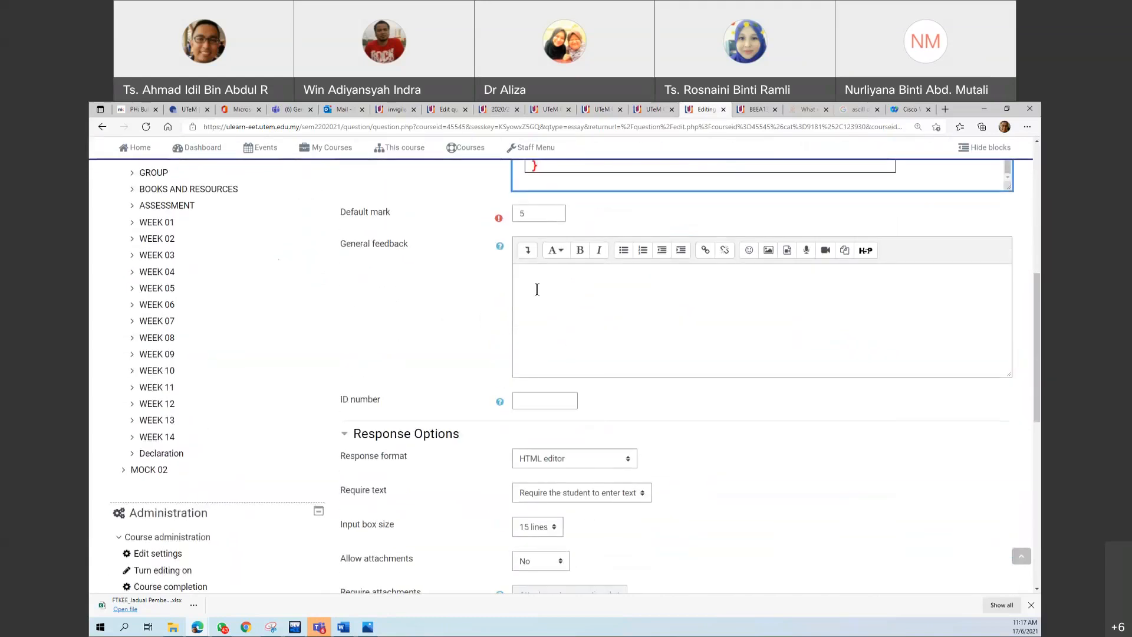
{"action": "scroll", "coordinate": [494, 493], "scroll_direction": "down", "scroll_amount": 2}
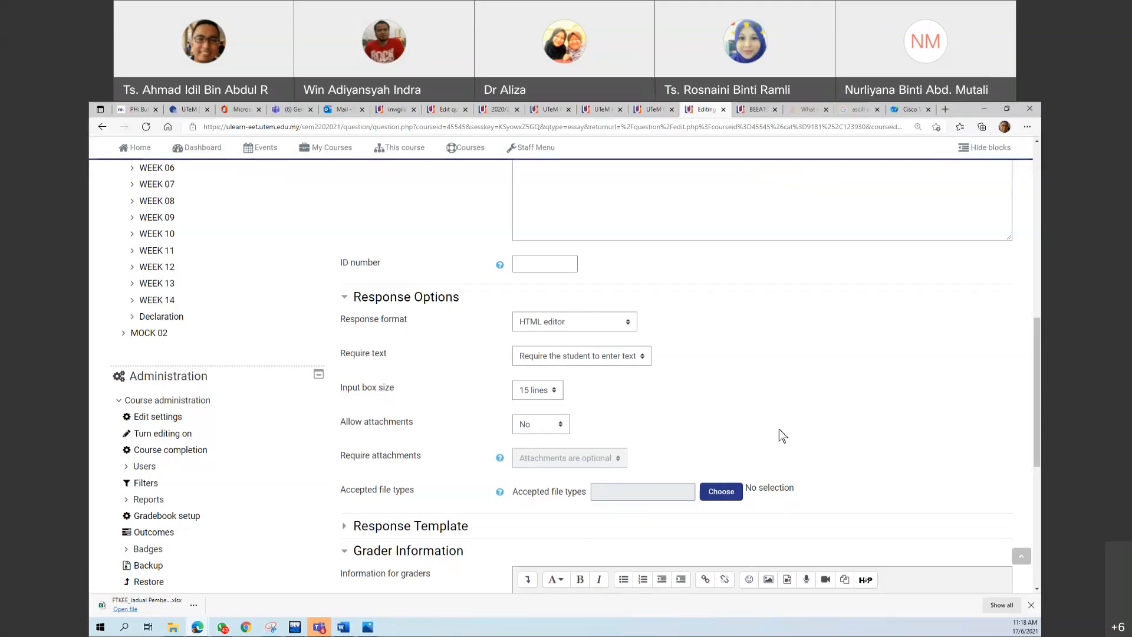
{"action": "scroll", "coordinate": [782, 436], "scroll_direction": "up", "scroll_amount": 10}
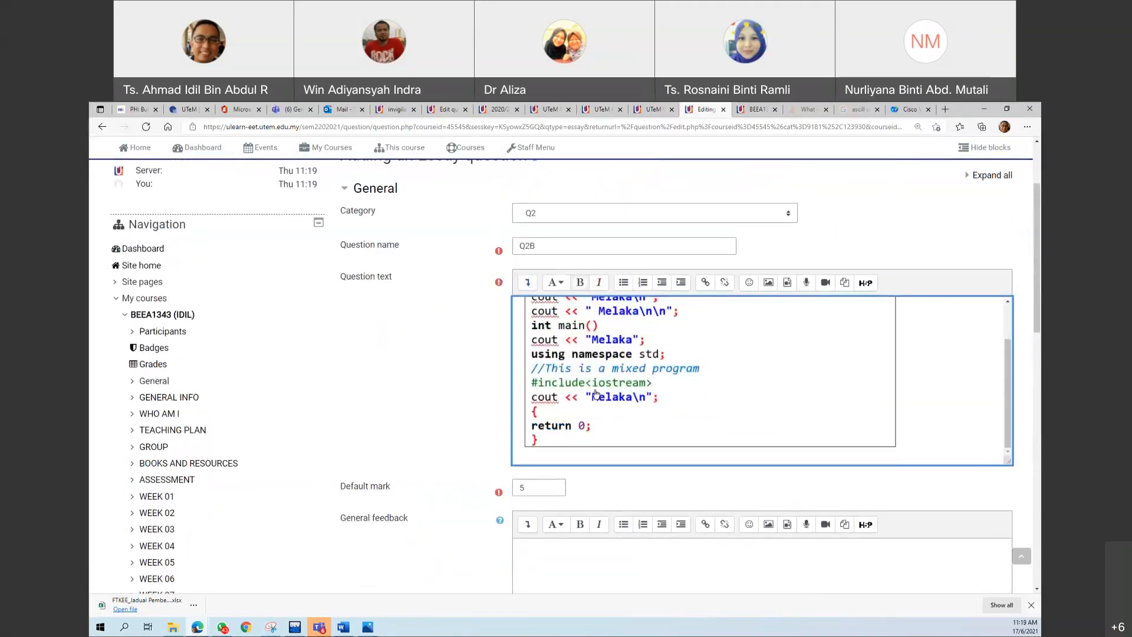
{"action": "scroll", "coordinate": [596, 393], "scroll_direction": "up", "scroll_amount": 2}
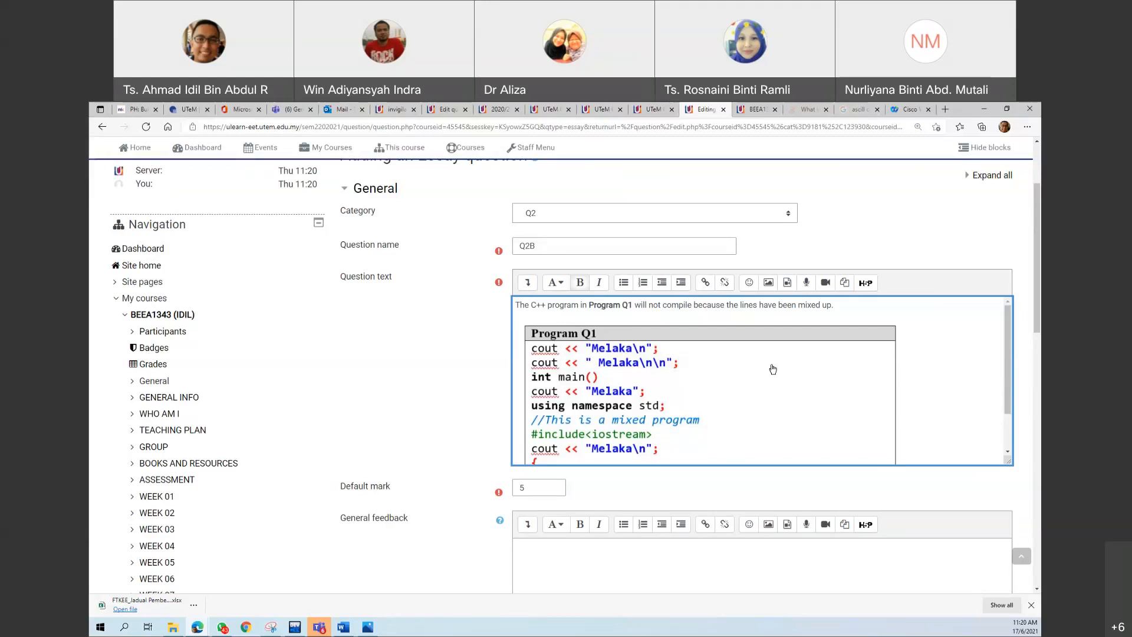
{"action": "scroll", "coordinate": [761, 396], "scroll_direction": "down", "scroll_amount": 5}
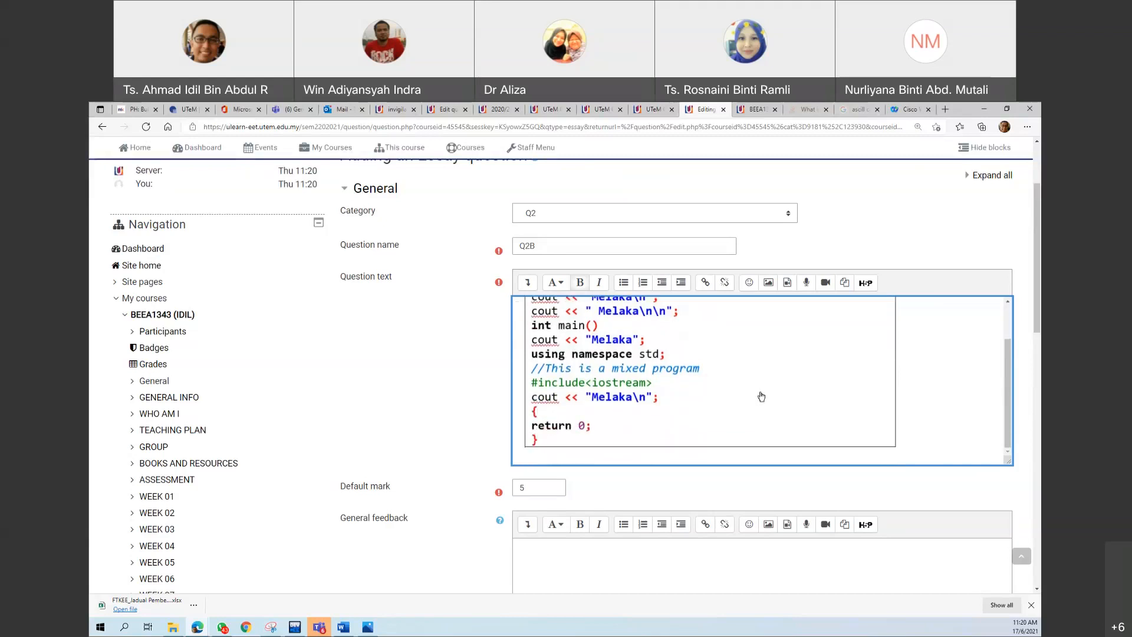
{"action": "scroll", "coordinate": [606, 489], "scroll_direction": "down", "scroll_amount": 3}
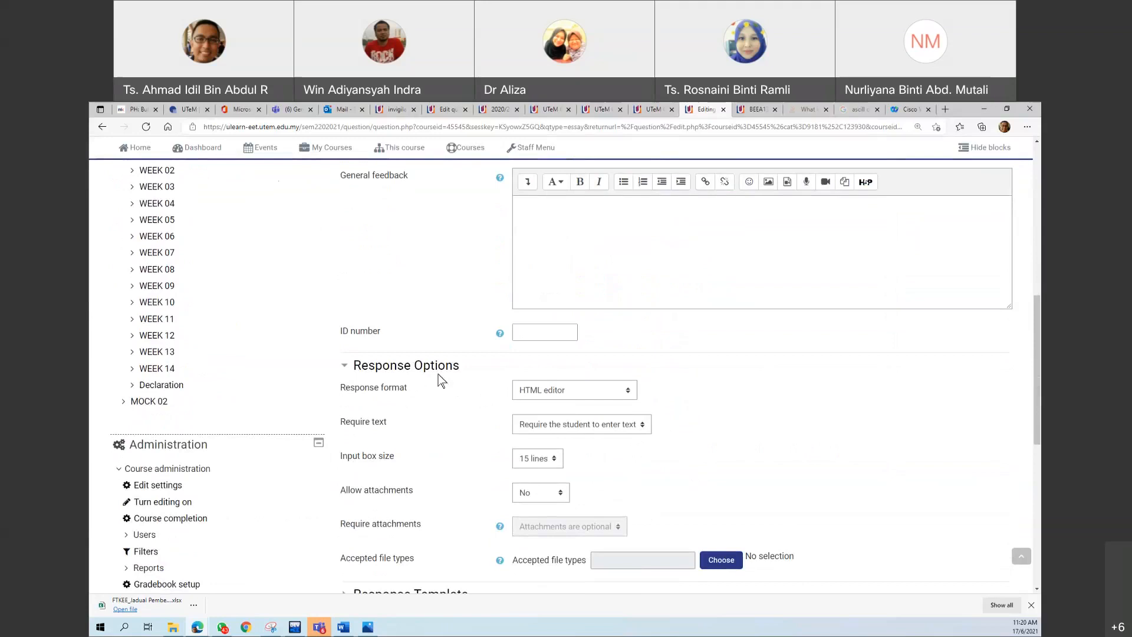
{"action": "scroll", "coordinate": [460, 407], "scroll_direction": "down", "scroll_amount": 1}
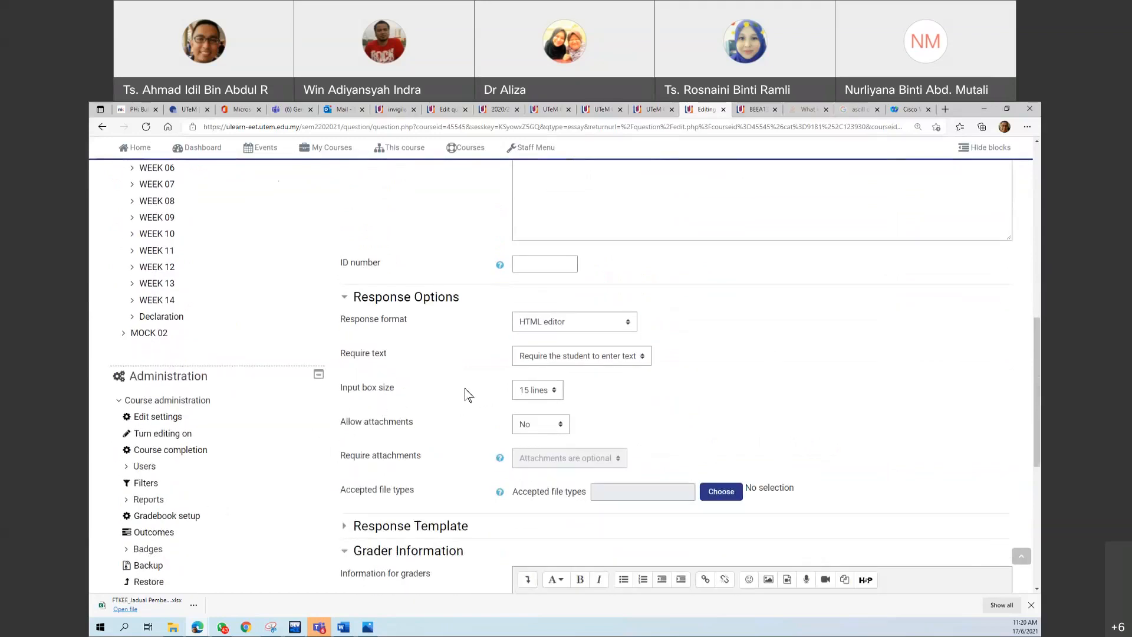
View the Require text choices, and switch the response format to No online text and back to HTML editor
{"action": "left_click", "coordinate": [623, 356]}
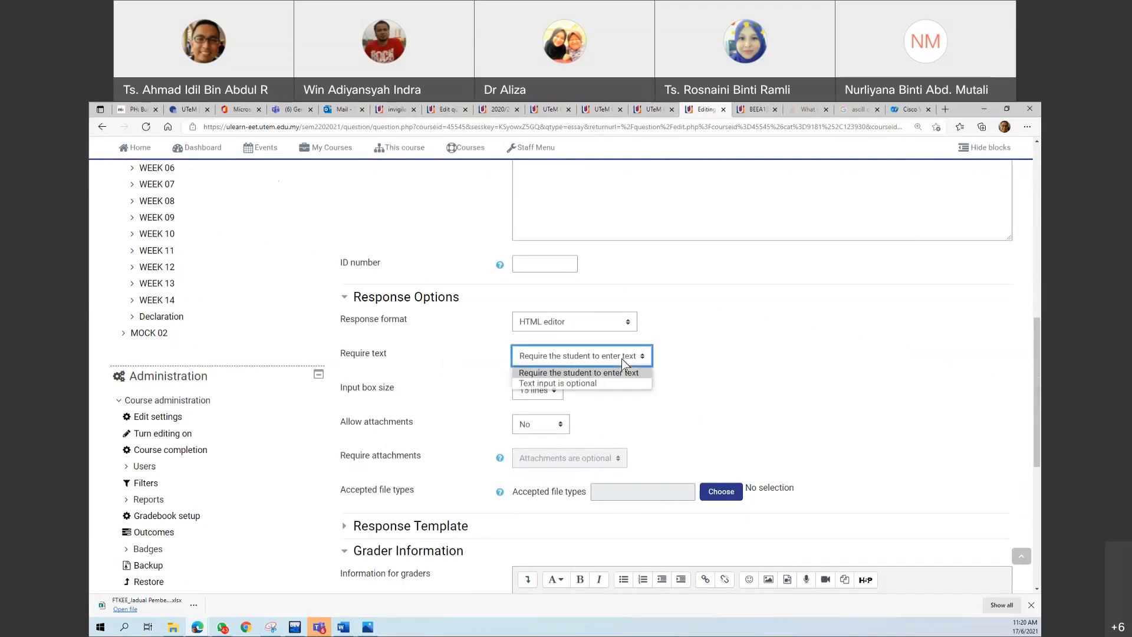
{"action": "left_click", "coordinate": [688, 362]}
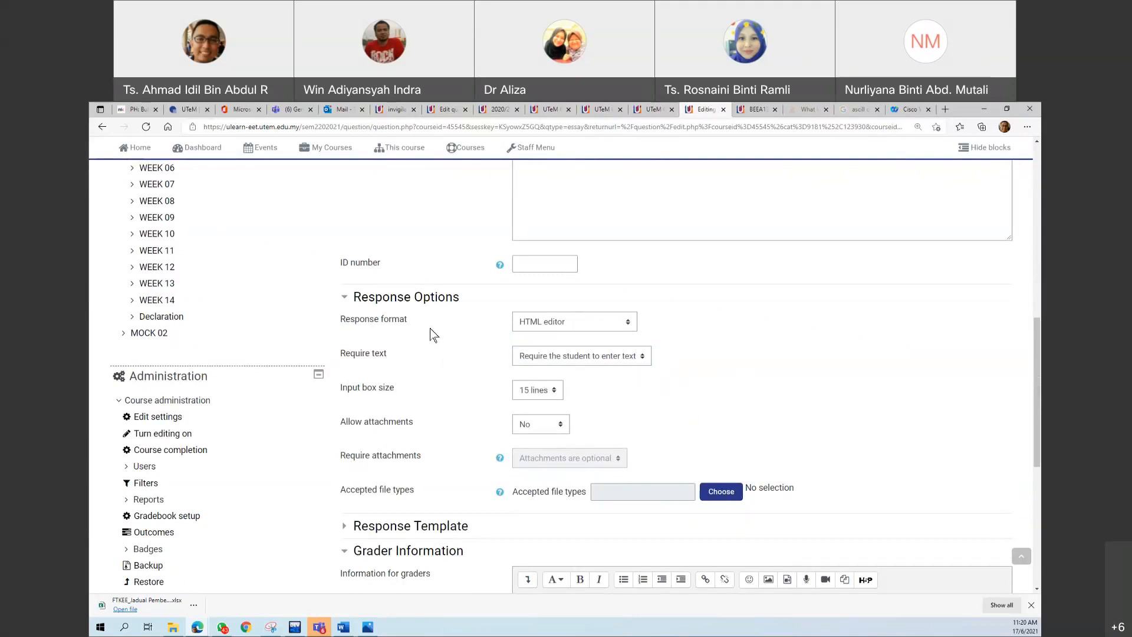
{"action": "left_click", "coordinate": [588, 331]}
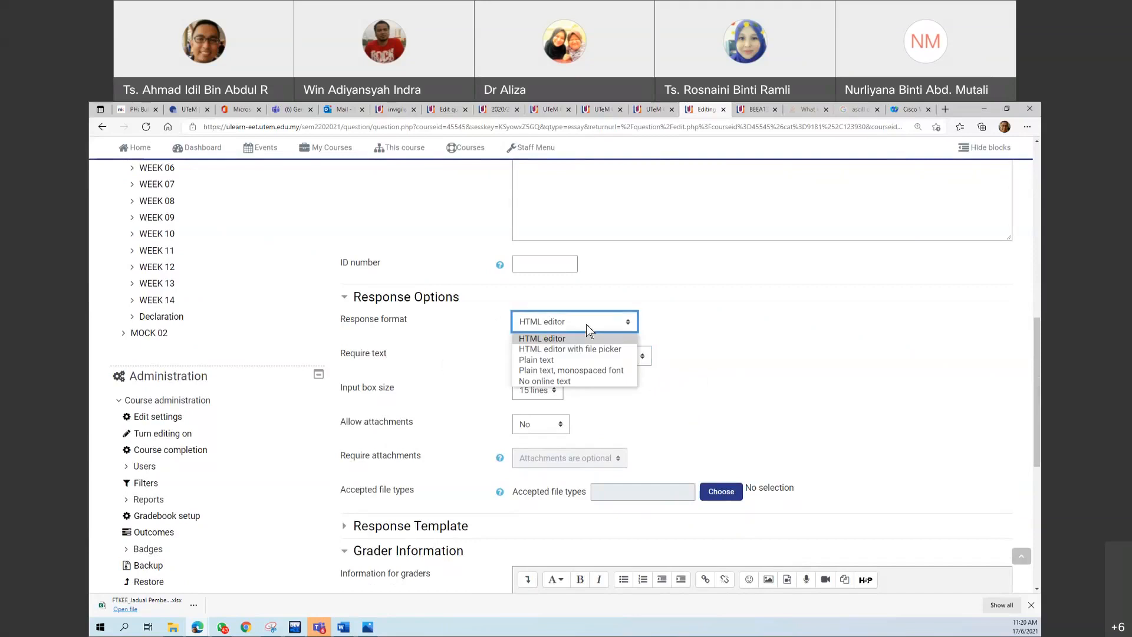
{"action": "left_click", "coordinate": [574, 382]}
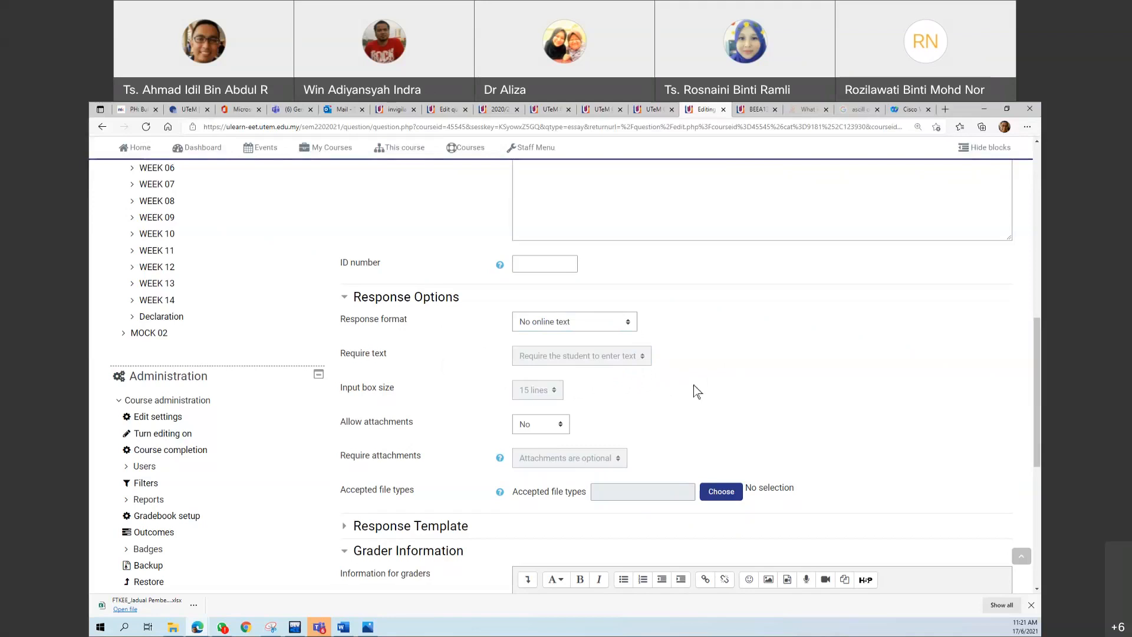
{"action": "left_click", "coordinate": [626, 322]}
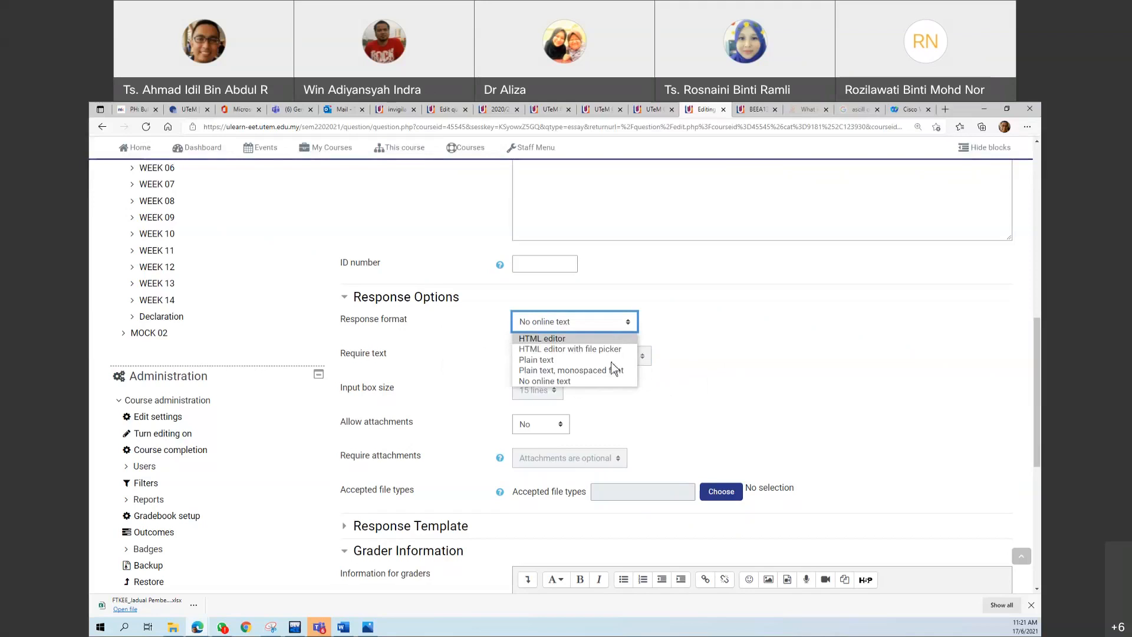
{"action": "left_click", "coordinate": [619, 340]}
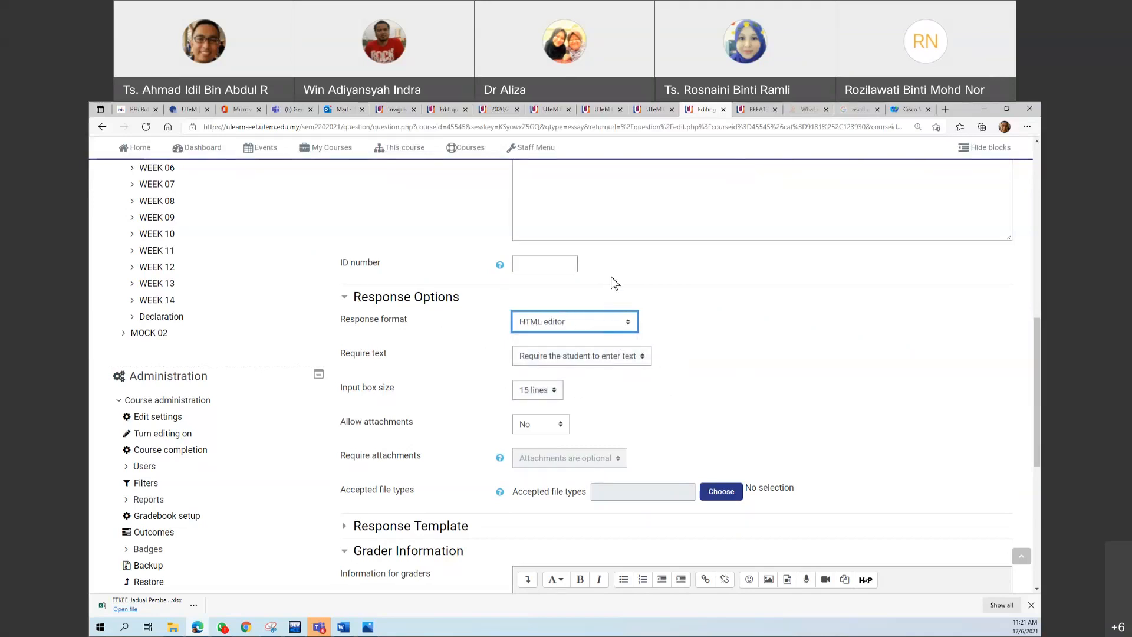
Enter the trial text DFVSDA in General feedback and clear it again
{"action": "scroll", "coordinate": [611, 283], "scroll_direction": "up", "scroll_amount": 3}
{"action": "left_click", "coordinate": [576, 354]}
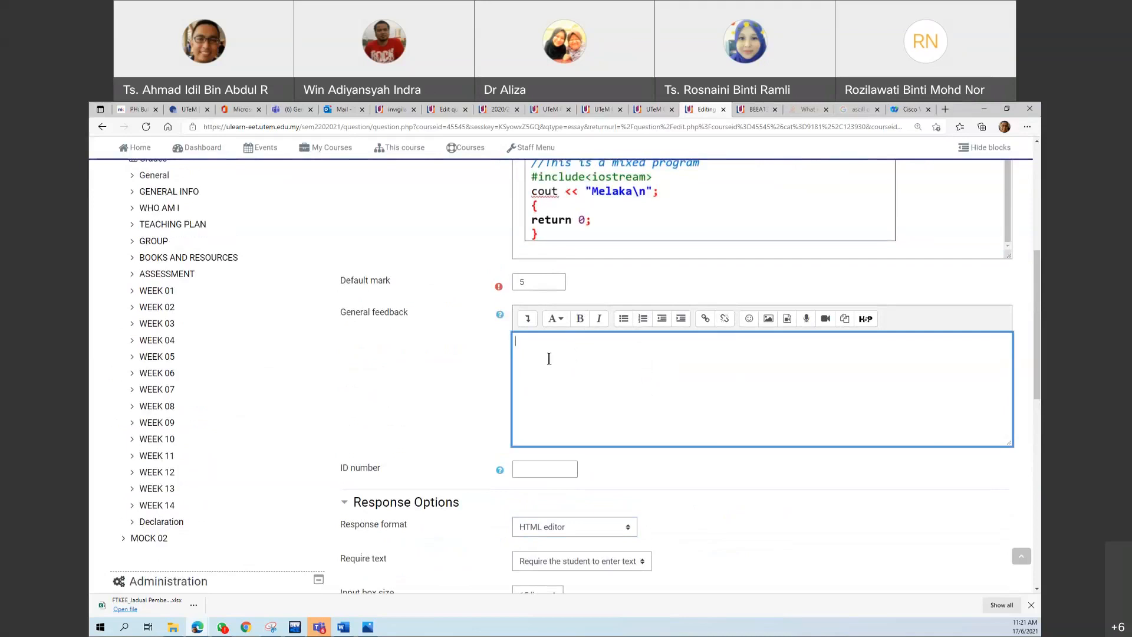
{"action": "type", "text": "DFVSDA"}
{"action": "key", "text": "BackSpace"}
{"action": "key", "text": "BackSpace"}
{"action": "key", "text": "BackSpace"}
{"action": "key", "text": "BackSpace"}
{"action": "key", "text": "BackSpace"}
{"action": "key", "text": "BackSpace"}
Try No online text as Q2B's response format once more and restore HTML editor
{"action": "scroll", "coordinate": [660, 523], "scroll_direction": "down", "scroll_amount": 3}
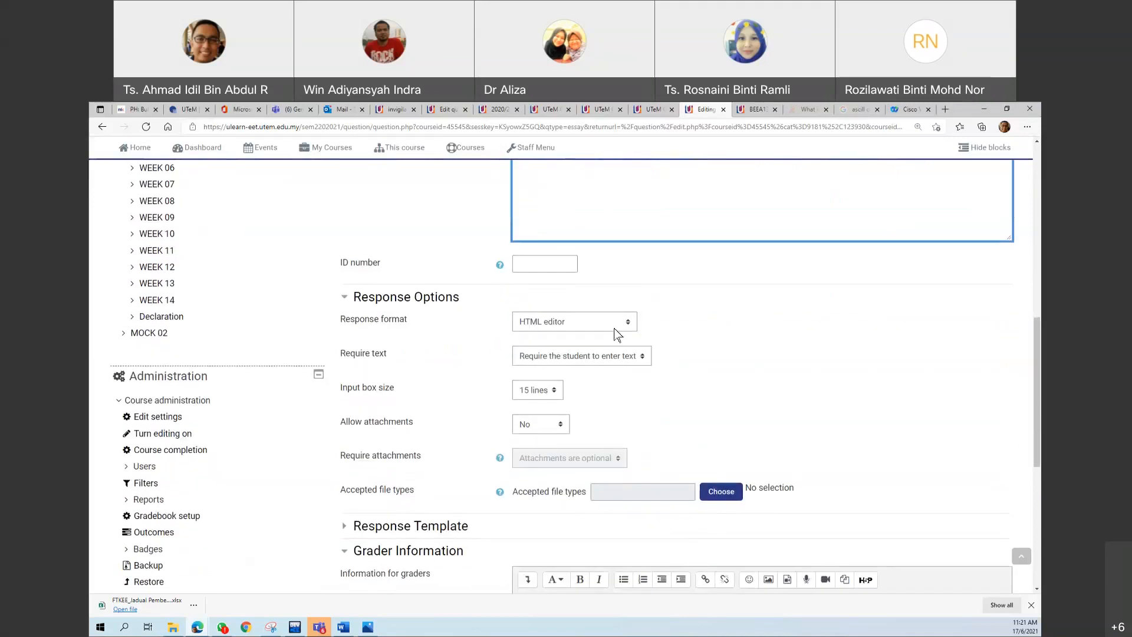
{"action": "left_click", "coordinate": [617, 329]}
{"action": "left_click", "coordinate": [599, 380]}
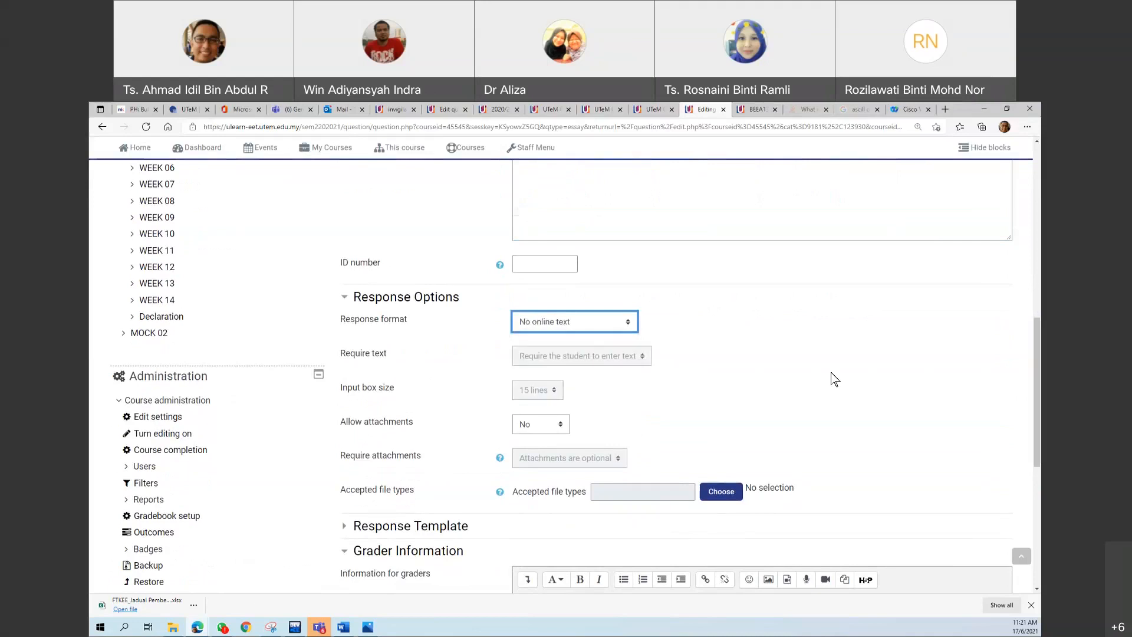
{"action": "scroll", "coordinate": [671, 394], "scroll_direction": "up", "scroll_amount": 2}
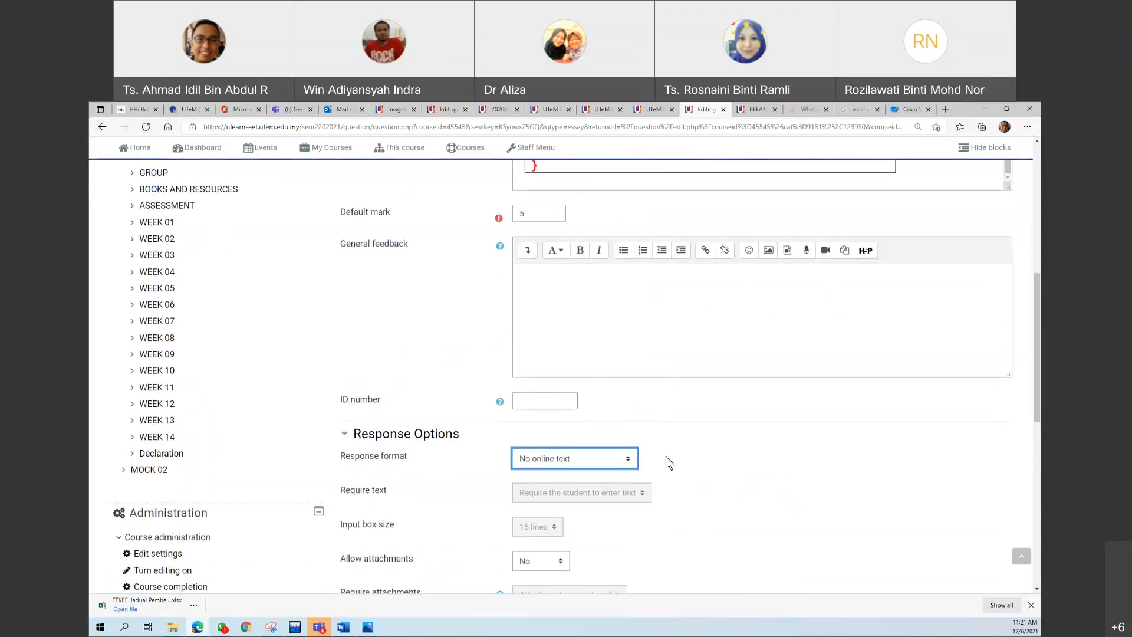
{"action": "scroll", "coordinate": [712, 501], "scroll_direction": "down", "scroll_amount": 3}
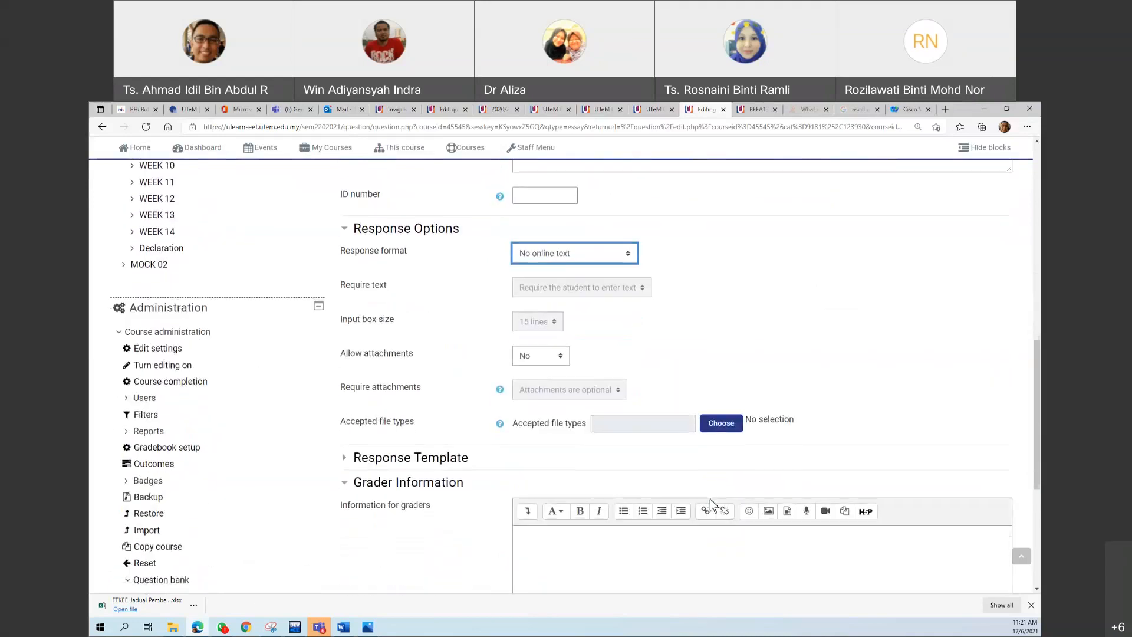
{"action": "left_click", "coordinate": [625, 254]}
{"action": "left_click", "coordinate": [604, 267]}
{"action": "left_click", "coordinate": [643, 334]}
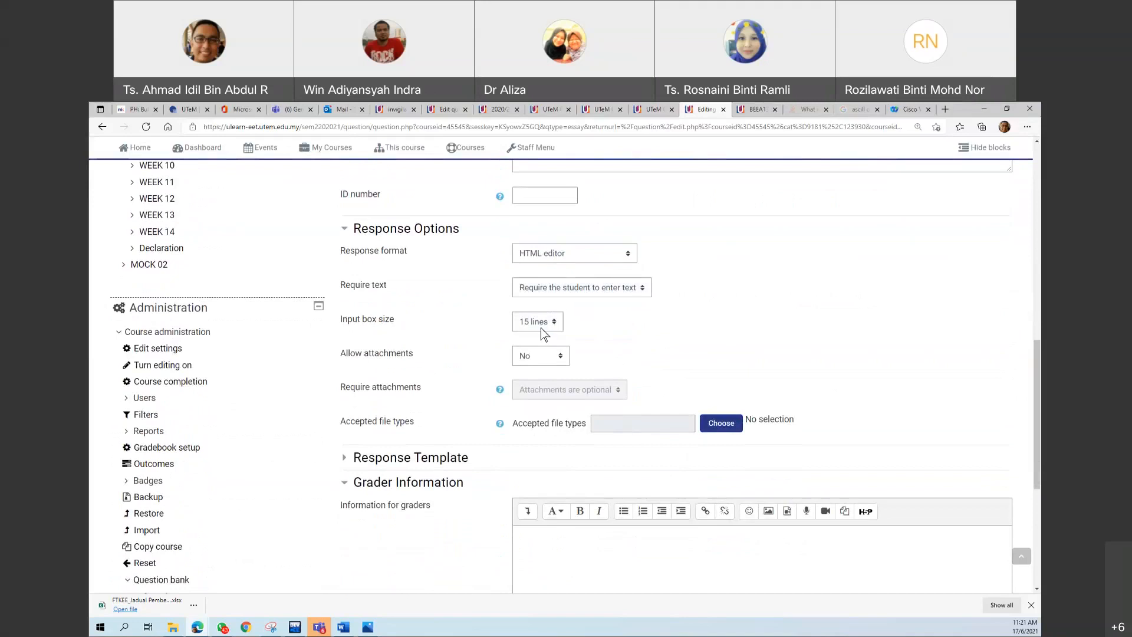
Examine the General feedback box and the line counts offered for the response's input box size
{"action": "scroll", "coordinate": [504, 313], "scroll_direction": "up", "scroll_amount": 1}
{"action": "scroll", "coordinate": [504, 314], "scroll_direction": "up", "scroll_amount": 2}
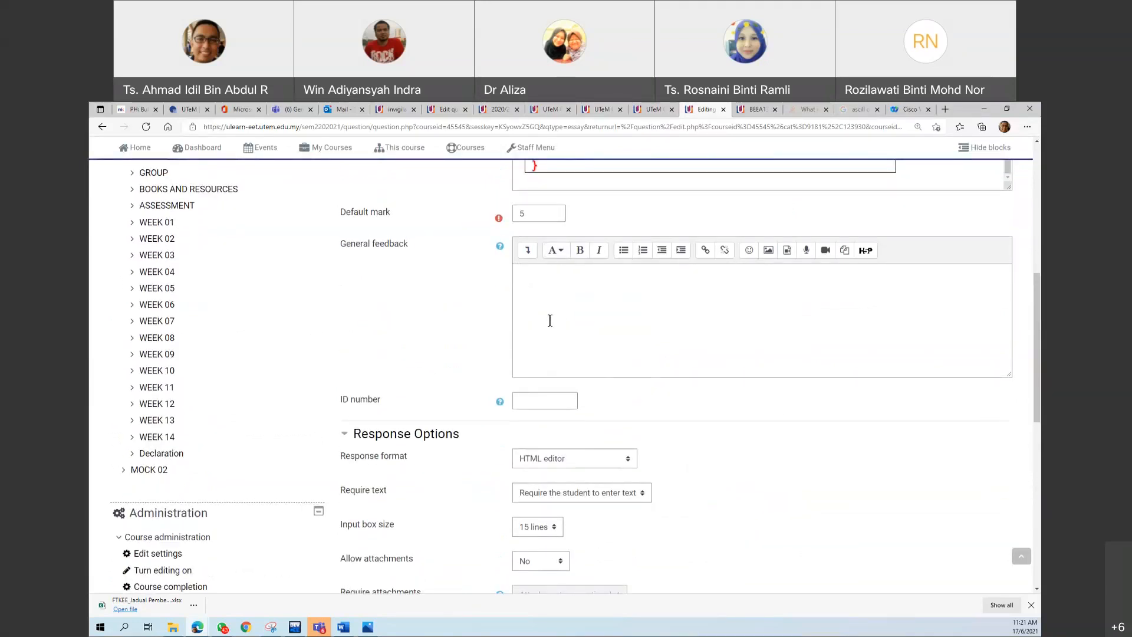
{"action": "scroll", "coordinate": [417, 551], "scroll_direction": "down", "scroll_amount": 1}
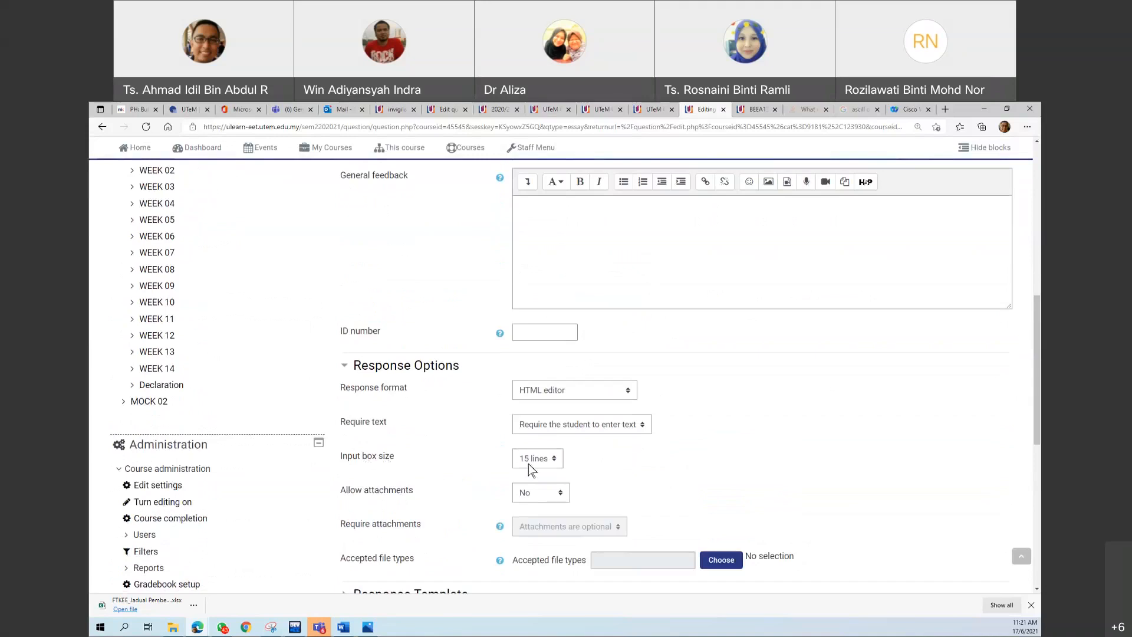
{"action": "left_click", "coordinate": [548, 463]}
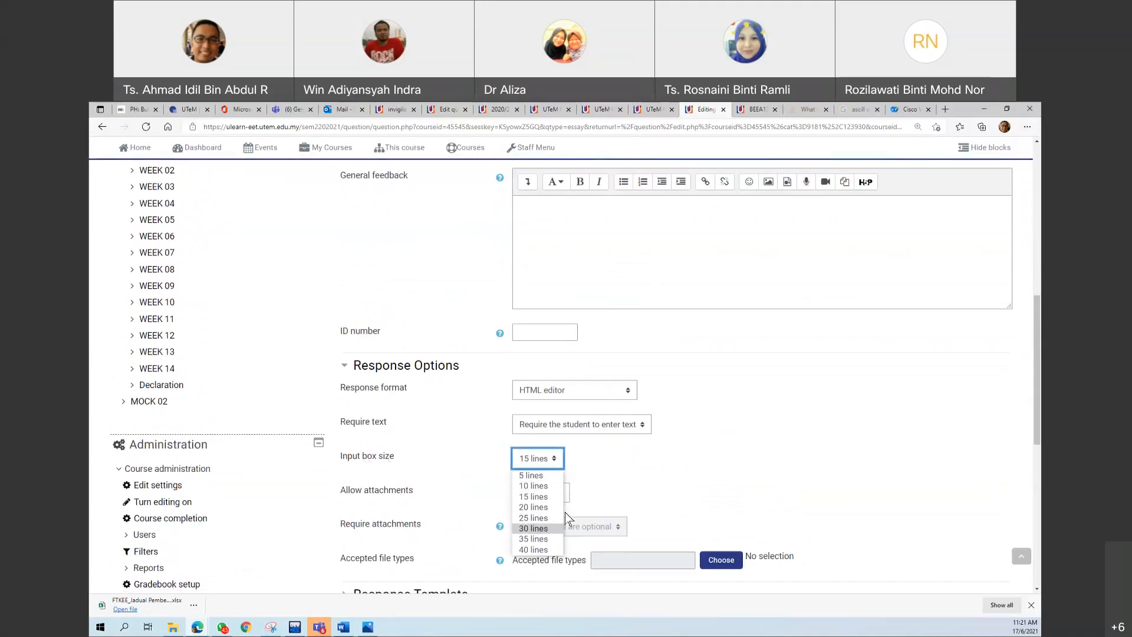
{"action": "left_click", "coordinate": [686, 436]}
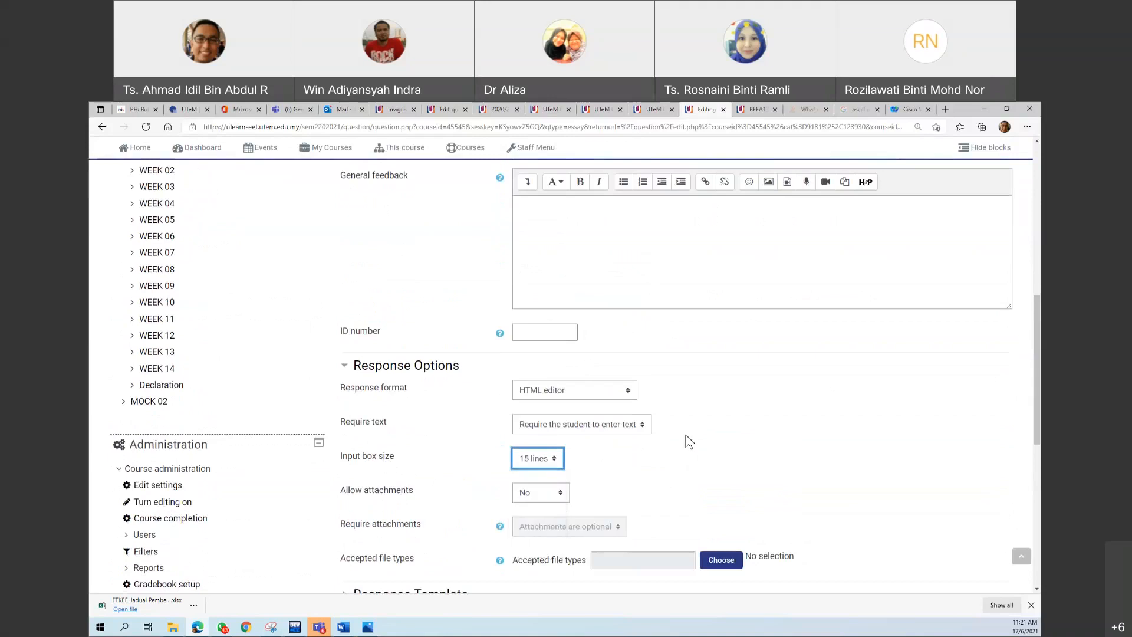
Set Allow attachments to Unlimited and Require attachments to 1 in Q2B's response options
{"action": "scroll", "coordinate": [525, 291], "scroll_direction": "down", "scroll_amount": 1}
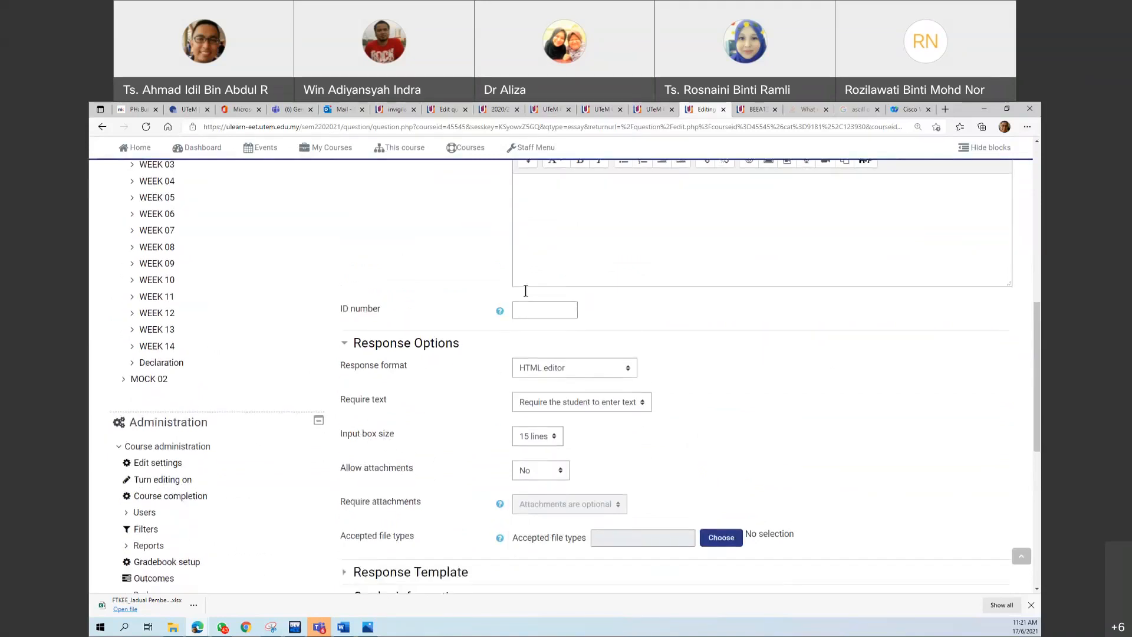
{"action": "scroll", "coordinate": [525, 291], "scroll_direction": "down", "scroll_amount": 2}
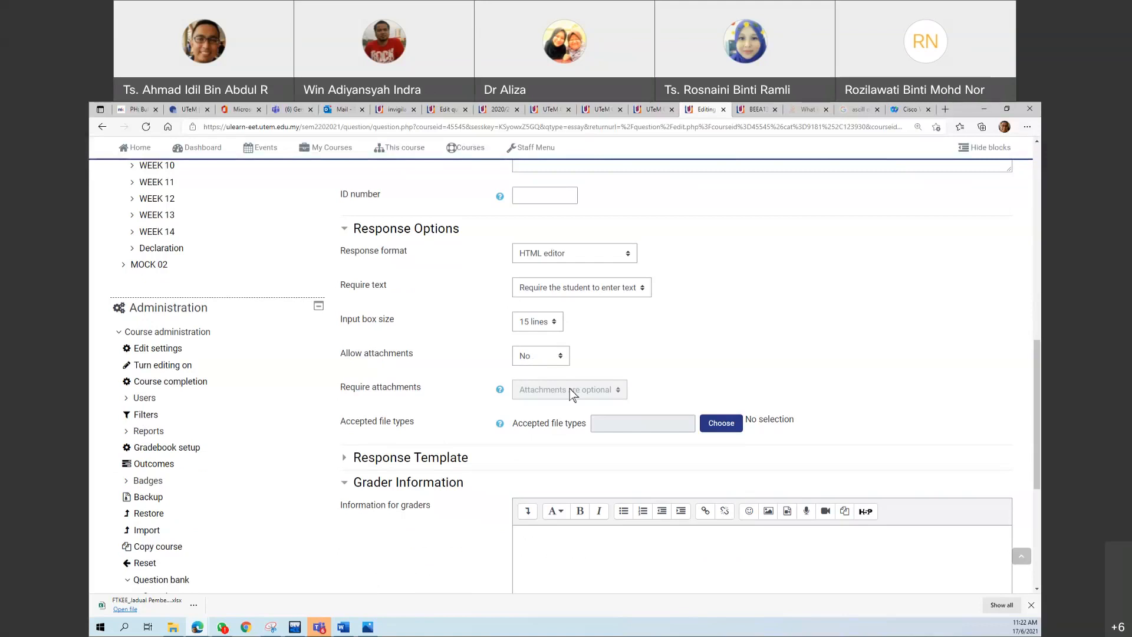
{"action": "left_click", "coordinate": [544, 360]}
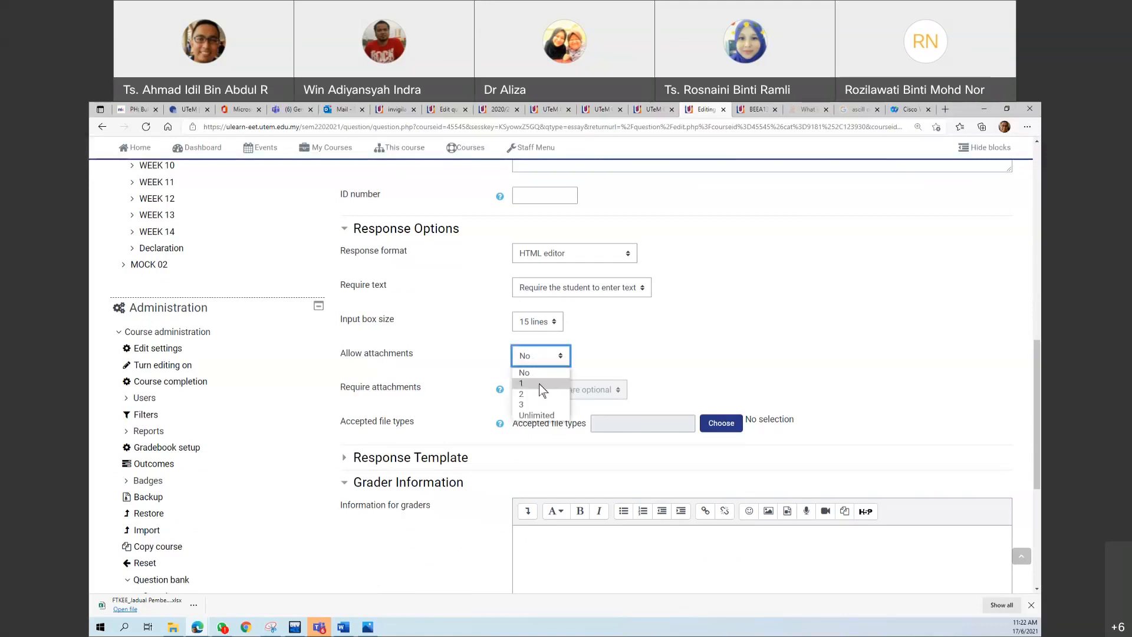
{"action": "left_click", "coordinate": [542, 383]}
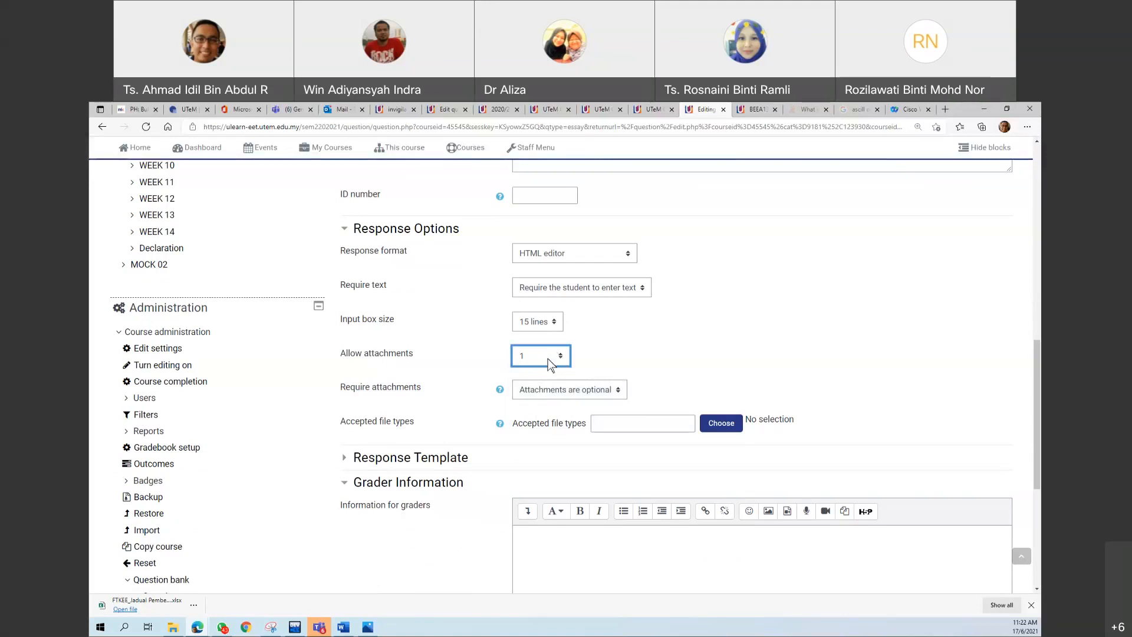
{"action": "left_click", "coordinate": [547, 359]}
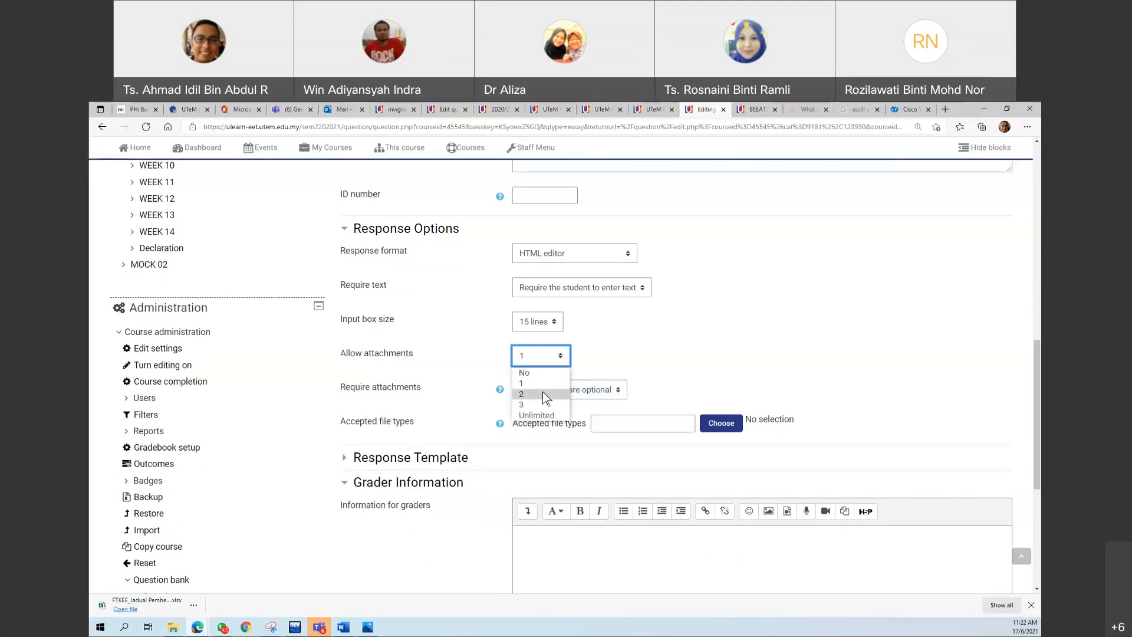
{"action": "left_click", "coordinate": [544, 415]}
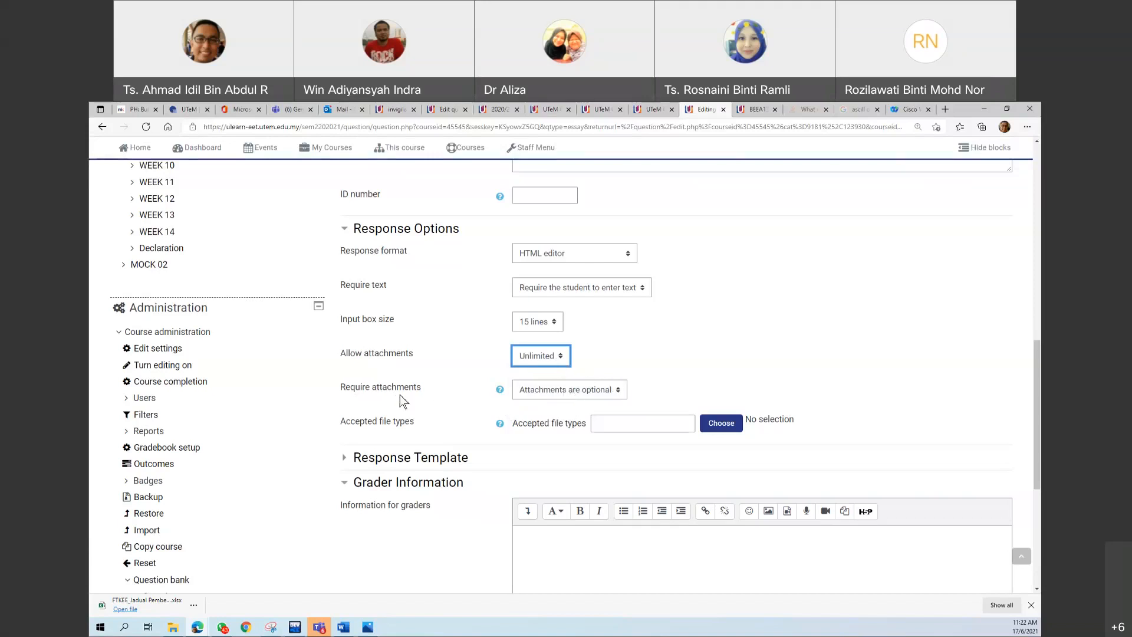
{"action": "left_click", "coordinate": [565, 393]}
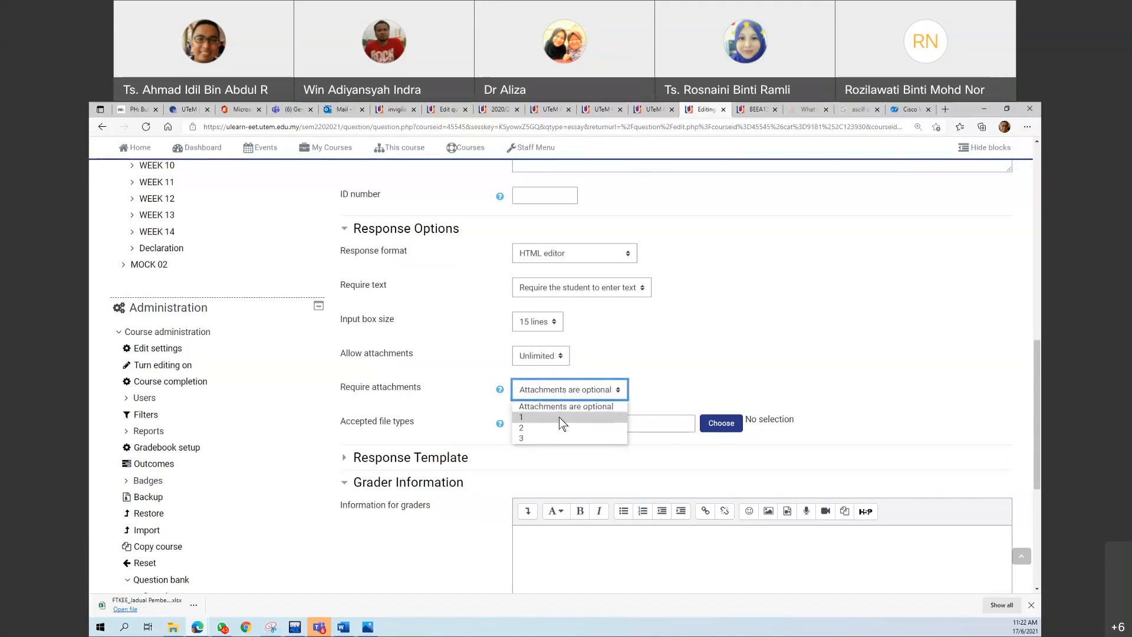
{"action": "left_click", "coordinate": [559, 418]}
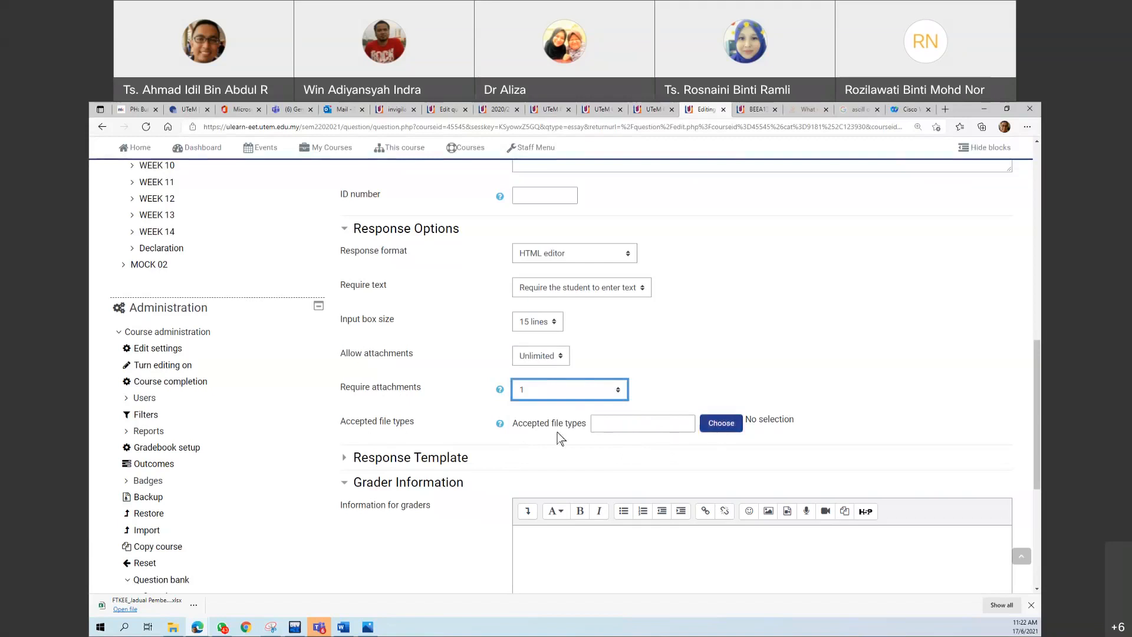
Examine the file type categories offered under Accepted file types, and close the list without a selection
{"action": "left_click", "coordinate": [719, 433]}
{"action": "left_click", "coordinate": [719, 432]}
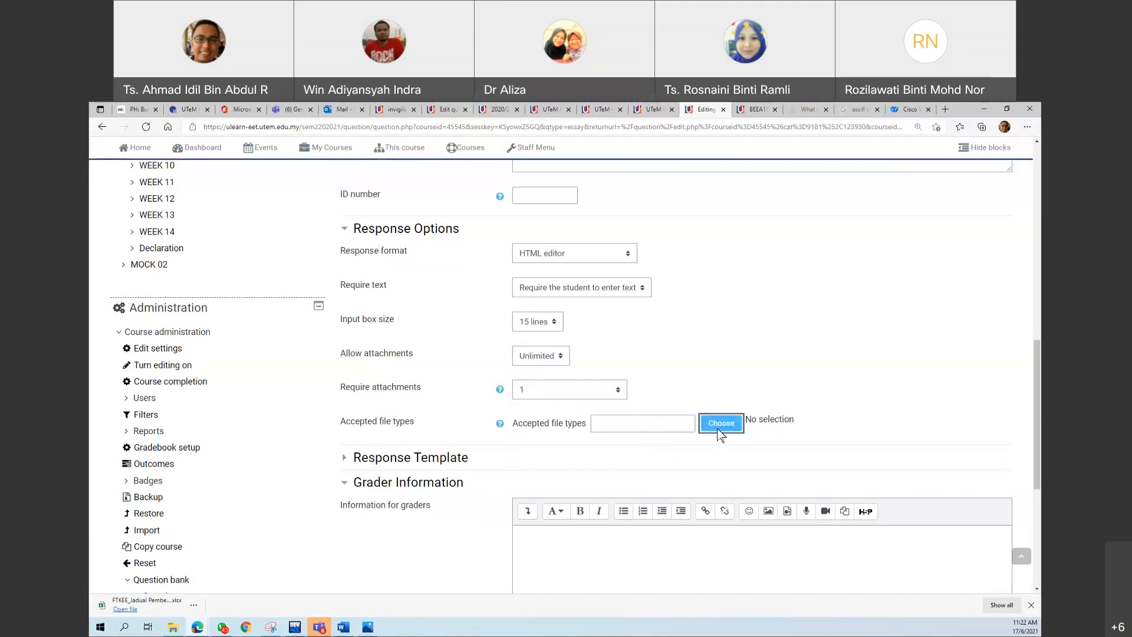
{"action": "scroll", "coordinate": [559, 368], "scroll_direction": "down", "scroll_amount": 9}
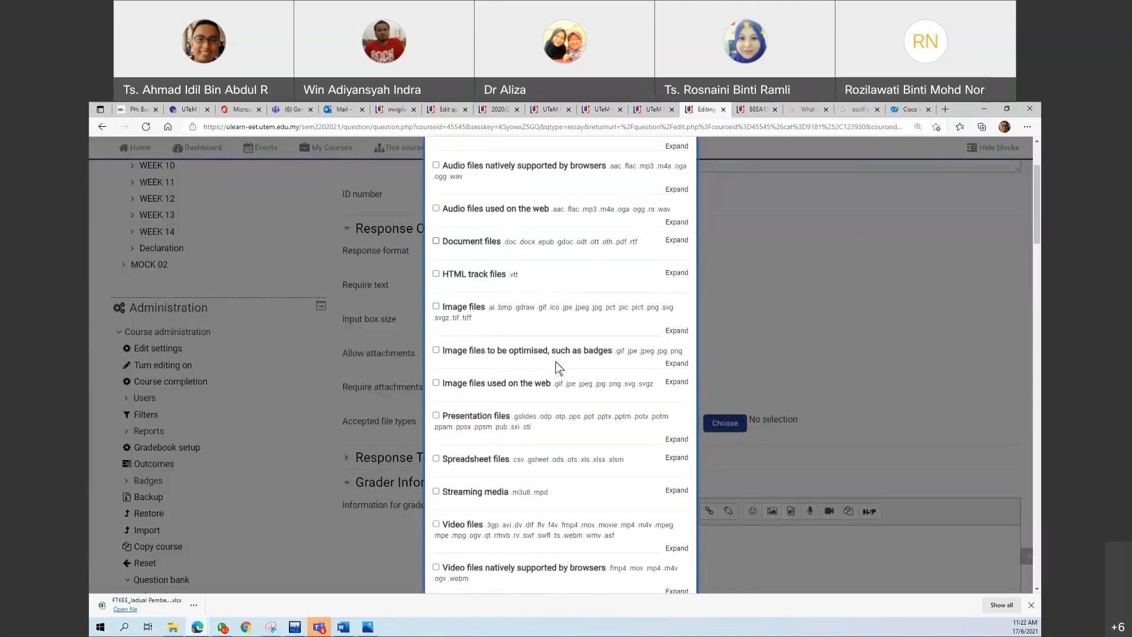
{"action": "scroll", "coordinate": [559, 367], "scroll_direction": "up", "scroll_amount": 10}
{"action": "scroll", "coordinate": [572, 478], "scroll_direction": "down", "scroll_amount": 10}
{"action": "scroll", "coordinate": [576, 485], "scroll_direction": "up", "scroll_amount": 10}
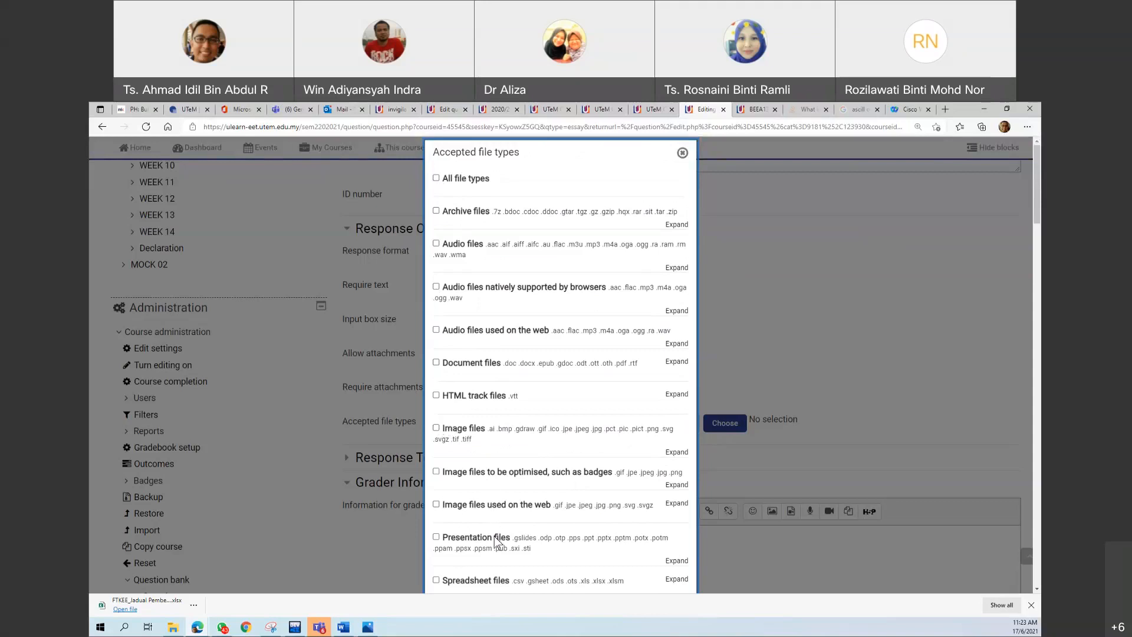
{"action": "left_click", "coordinate": [742, 362]}
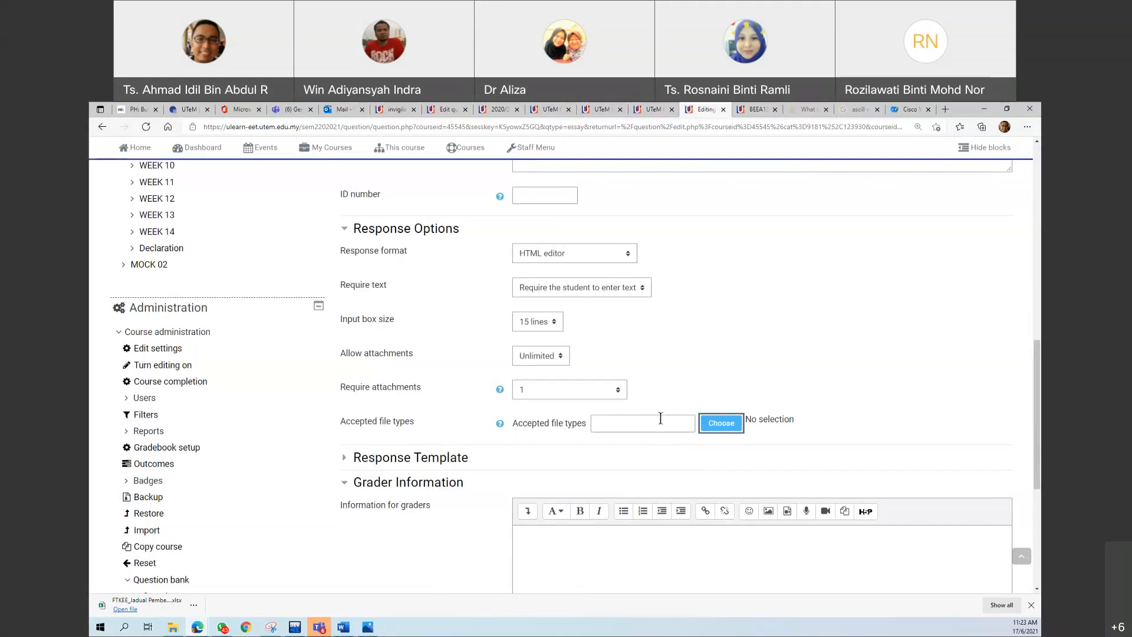
Try selecting Image files as an accepted file type, and leave the list without saving
{"action": "left_click", "coordinate": [726, 430]}
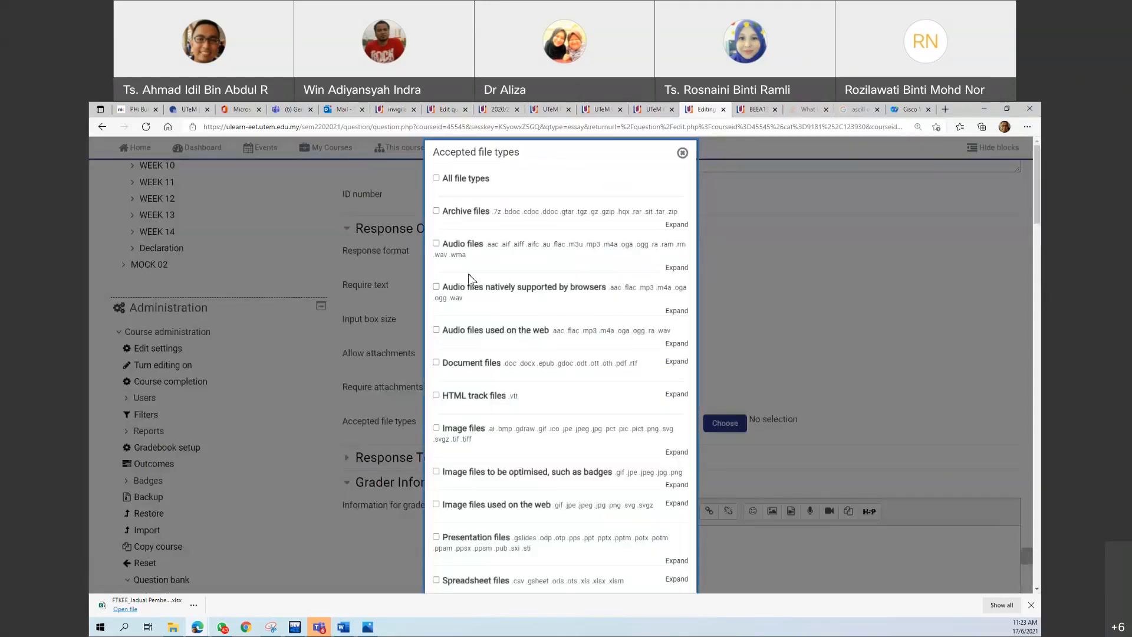
{"action": "left_click", "coordinate": [436, 428]}
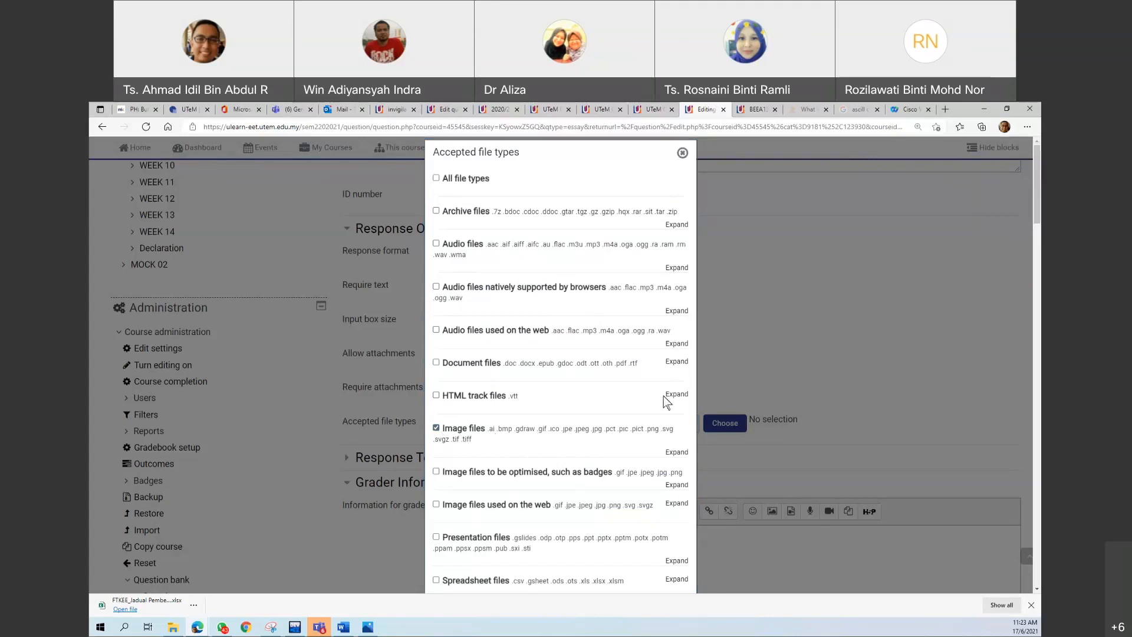
{"action": "key", "text": "Escape"}
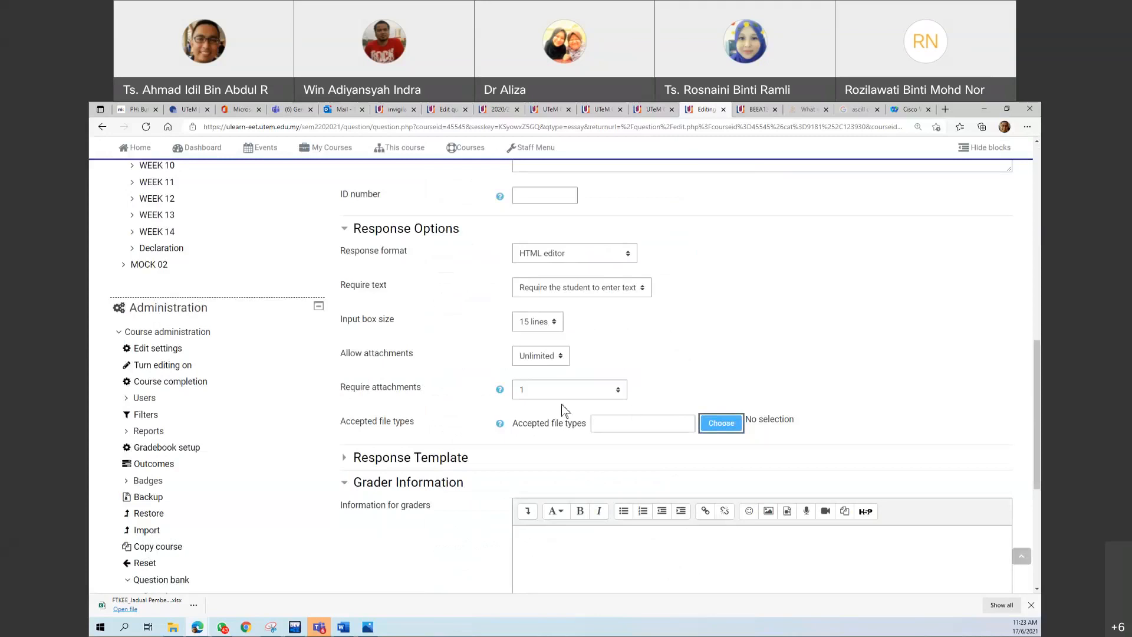
Review the accepted file type categories once more, down to the Other files group, and close the list
{"action": "left_click", "coordinate": [722, 423]}
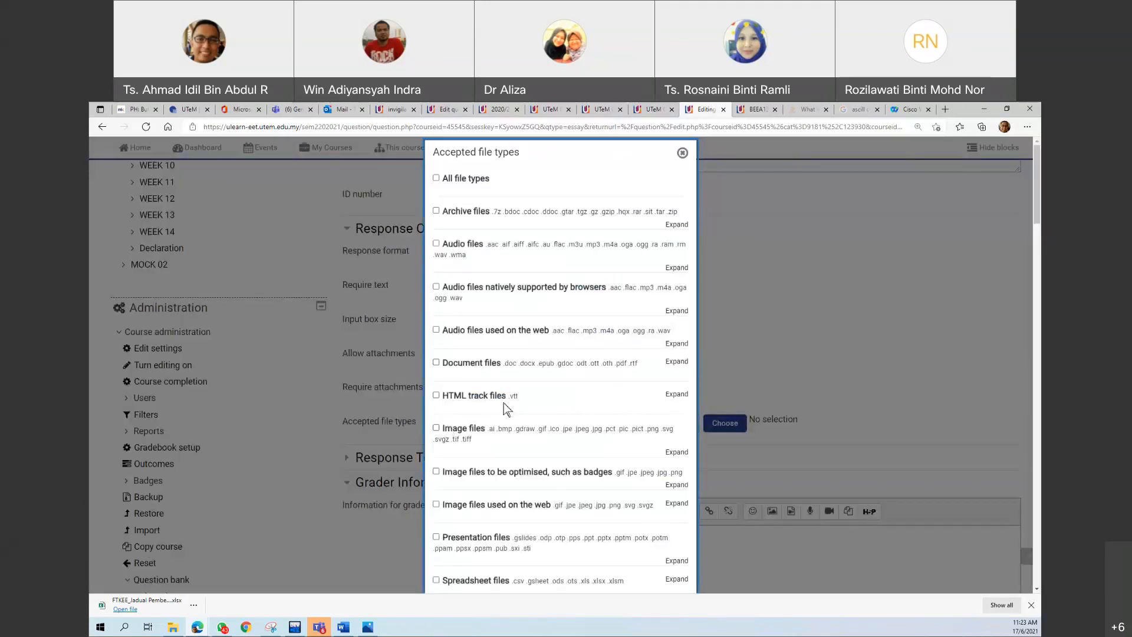
{"action": "scroll", "coordinate": [771, 374], "scroll_direction": "down", "scroll_amount": 1}
{"action": "scroll", "coordinate": [761, 367], "scroll_direction": "down", "scroll_amount": 7}
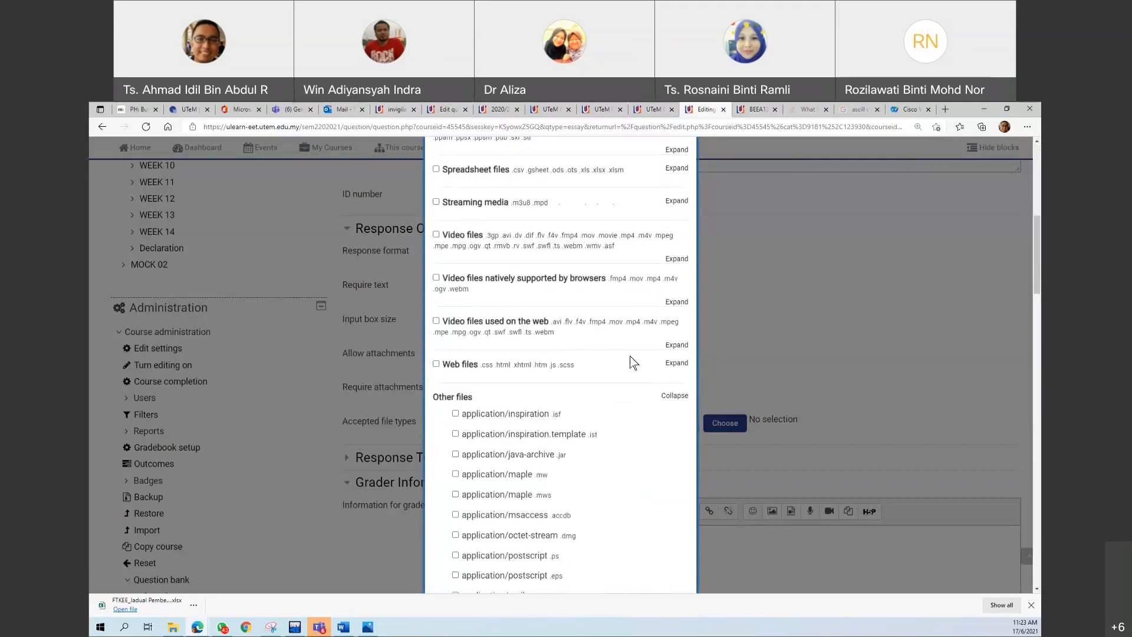
{"action": "scroll", "coordinate": [457, 354], "scroll_direction": "up", "scroll_amount": 8}
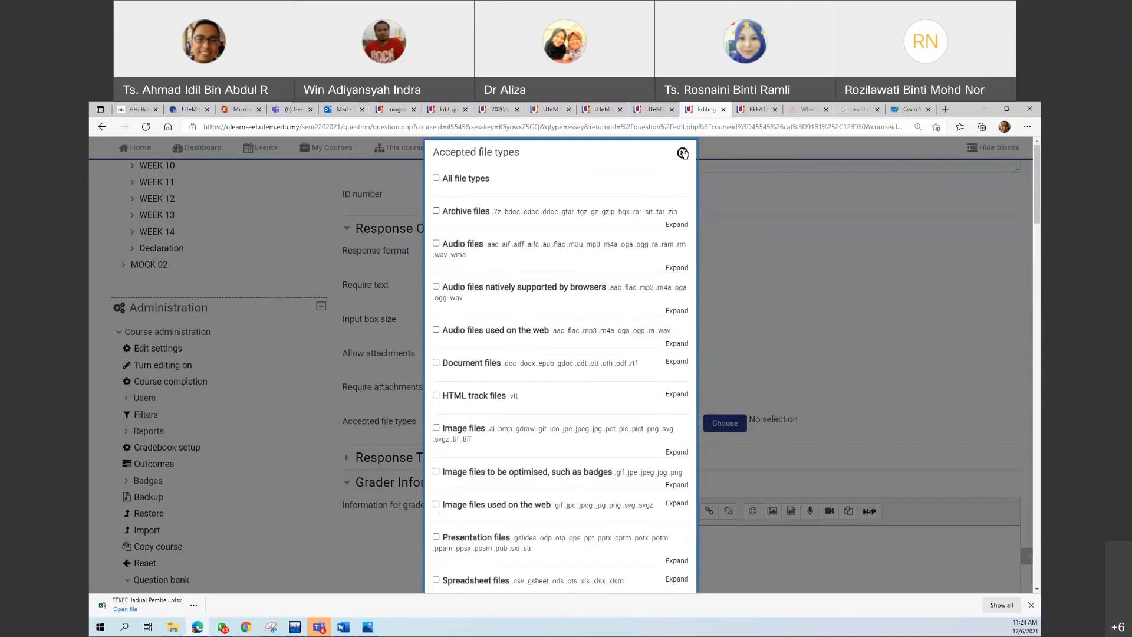
{"action": "left_click", "coordinate": [724, 260]}
Look over the rest of the question form and briefly expand the Response Template section
{"action": "scroll", "coordinate": [733, 458], "scroll_direction": "down", "scroll_amount": 4}
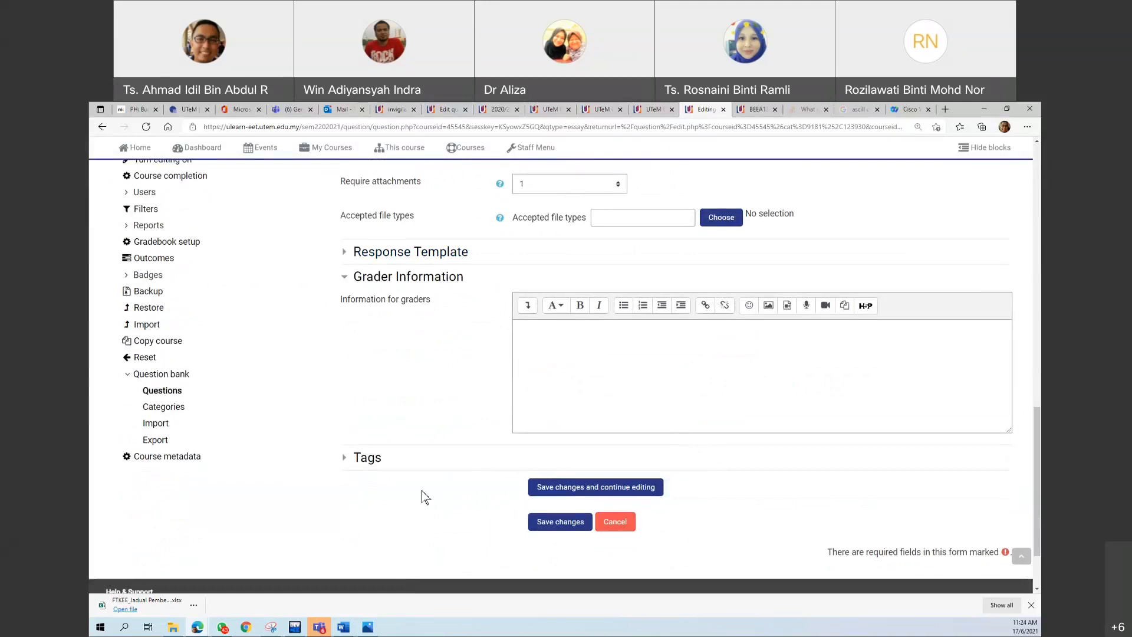
{"action": "scroll", "coordinate": [429, 497], "scroll_direction": "up", "scroll_amount": 3}
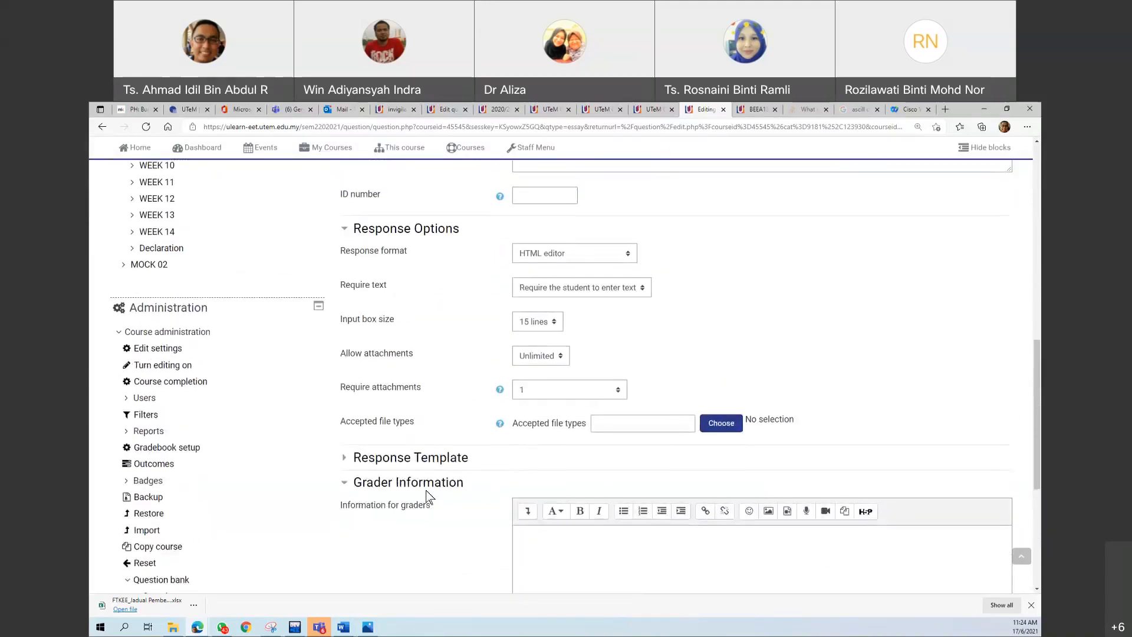
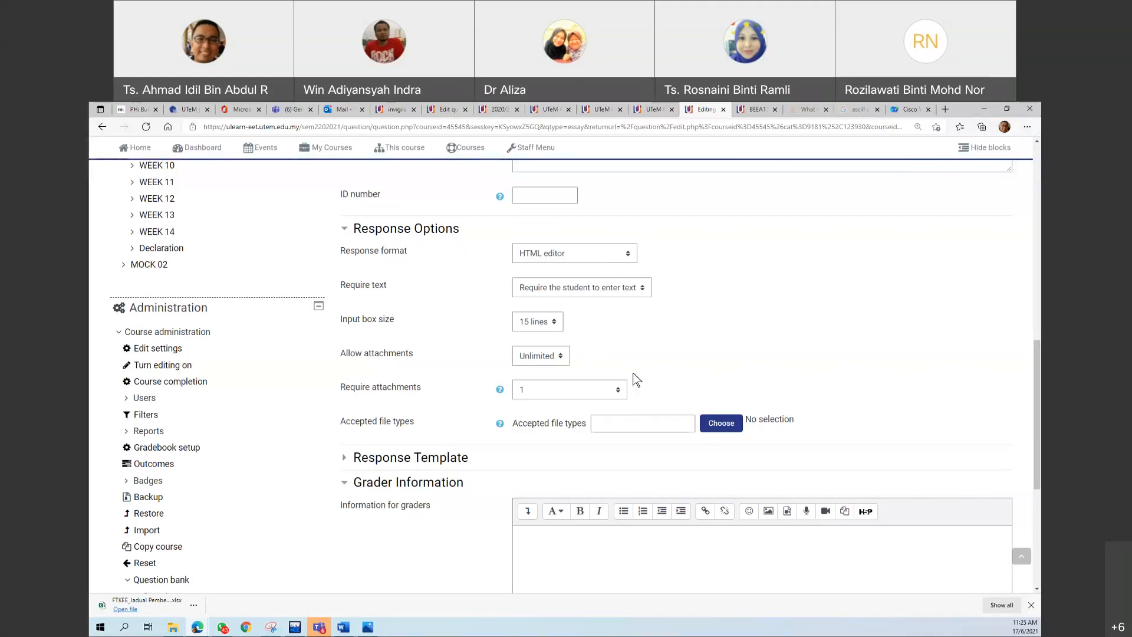
{"action": "scroll", "coordinate": [637, 392], "scroll_direction": "down", "scroll_amount": 3}
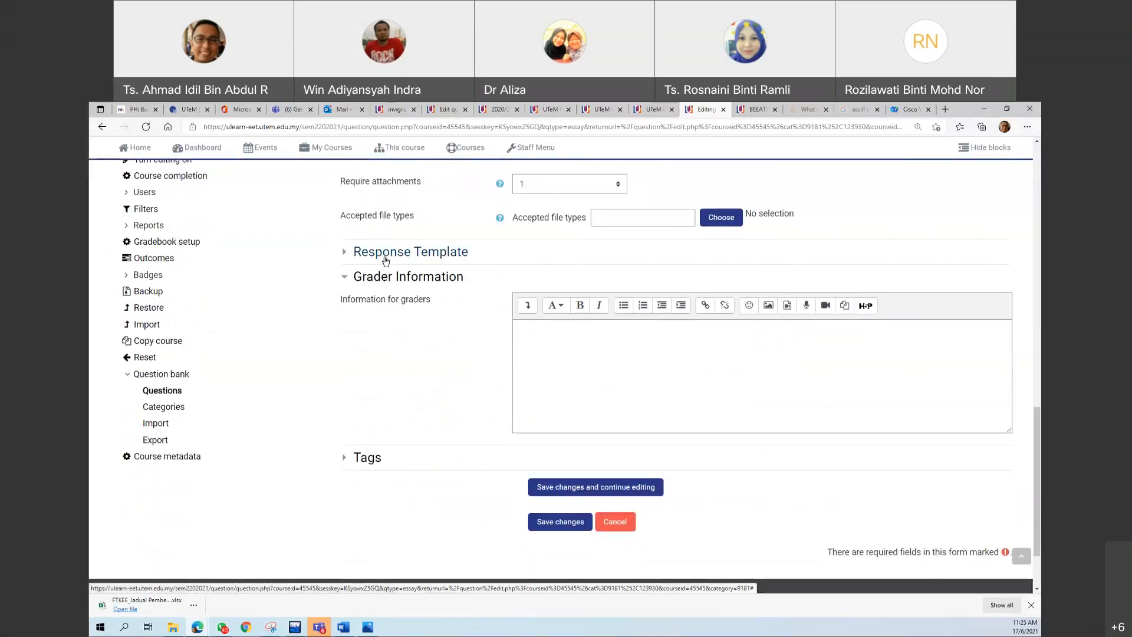
{"action": "left_click", "coordinate": [407, 254]}
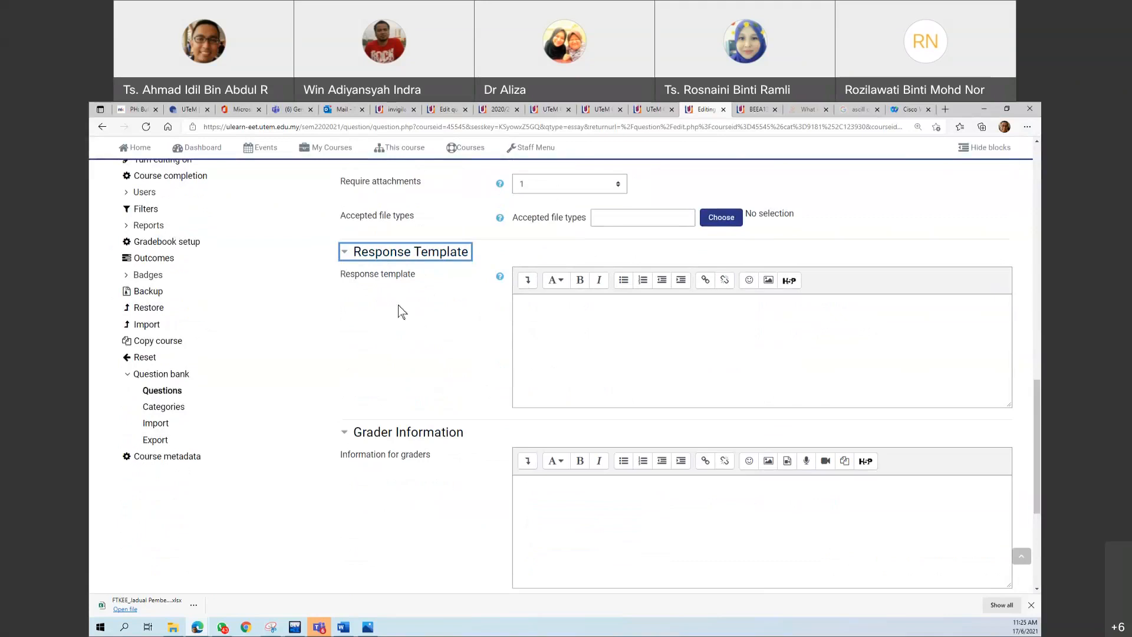
{"action": "left_click", "coordinate": [378, 252]}
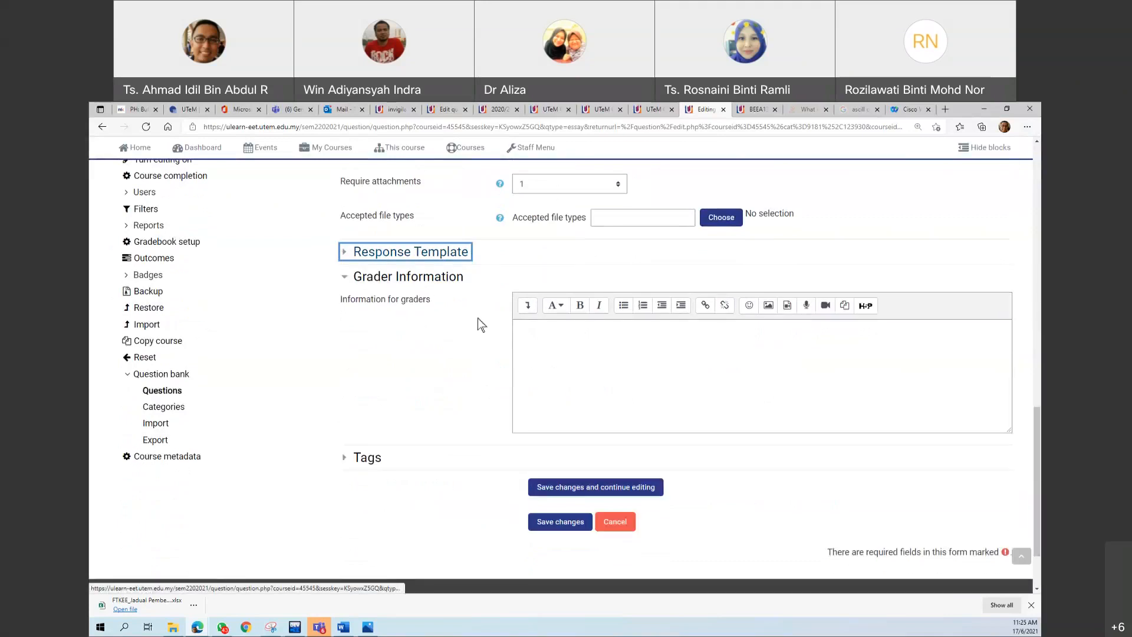
Expand Response Template, paste in the Figure Q1 output console table from the TEST_1_SET1 Word document as a trial, and clear it again
{"action": "left_click", "coordinate": [420, 253]}
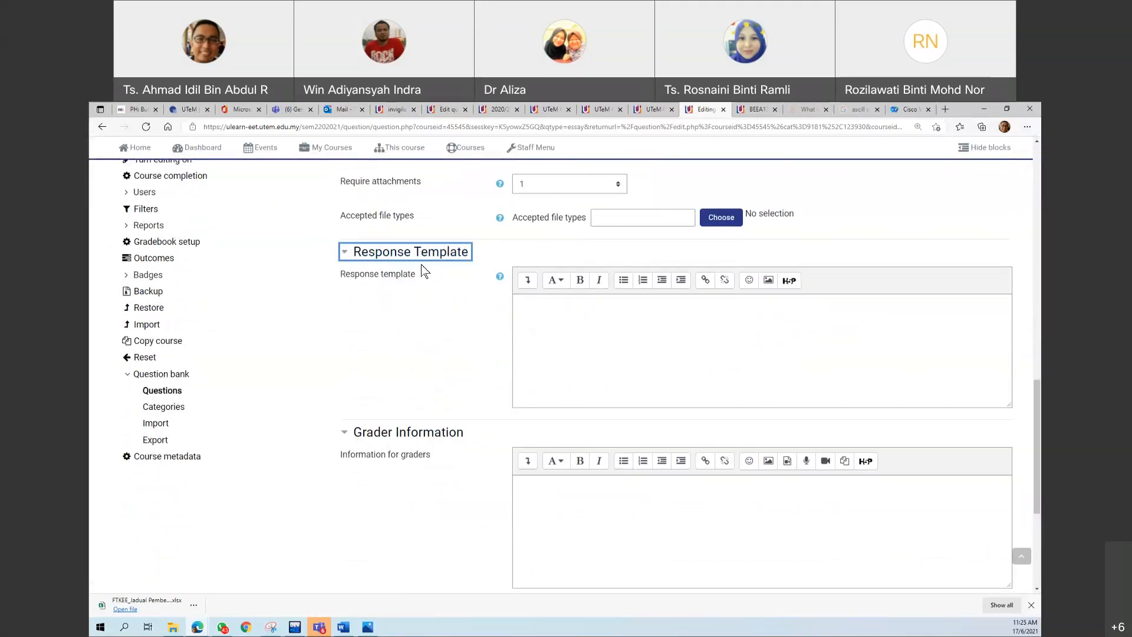
{"action": "scroll", "coordinate": [487, 358], "scroll_direction": "up", "scroll_amount": 2}
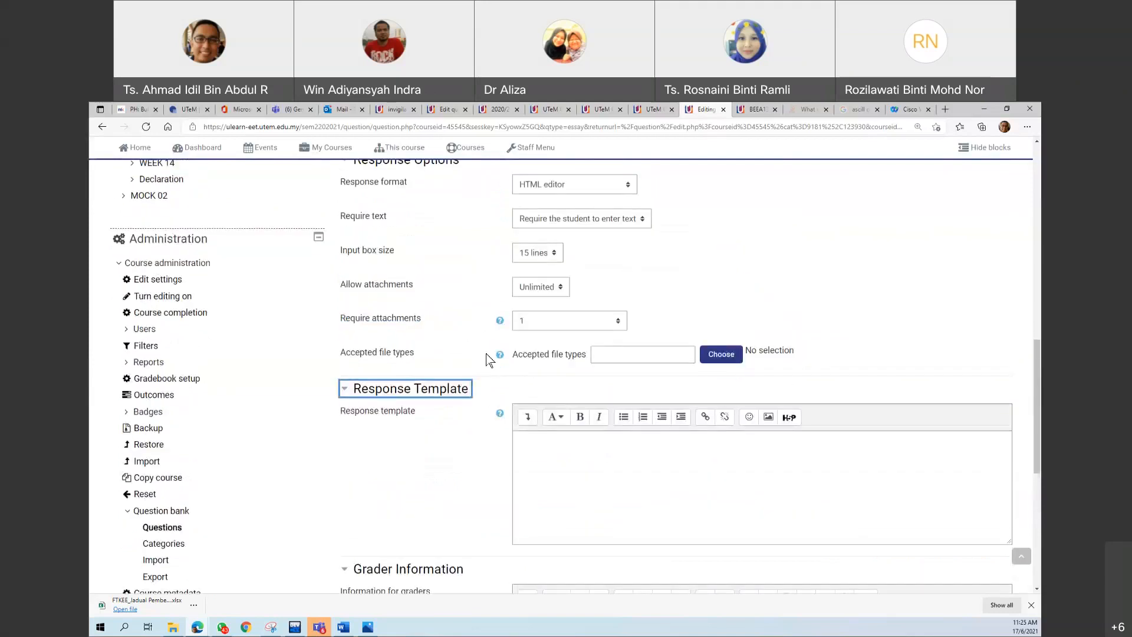
{"action": "left_click", "coordinate": [559, 460]}
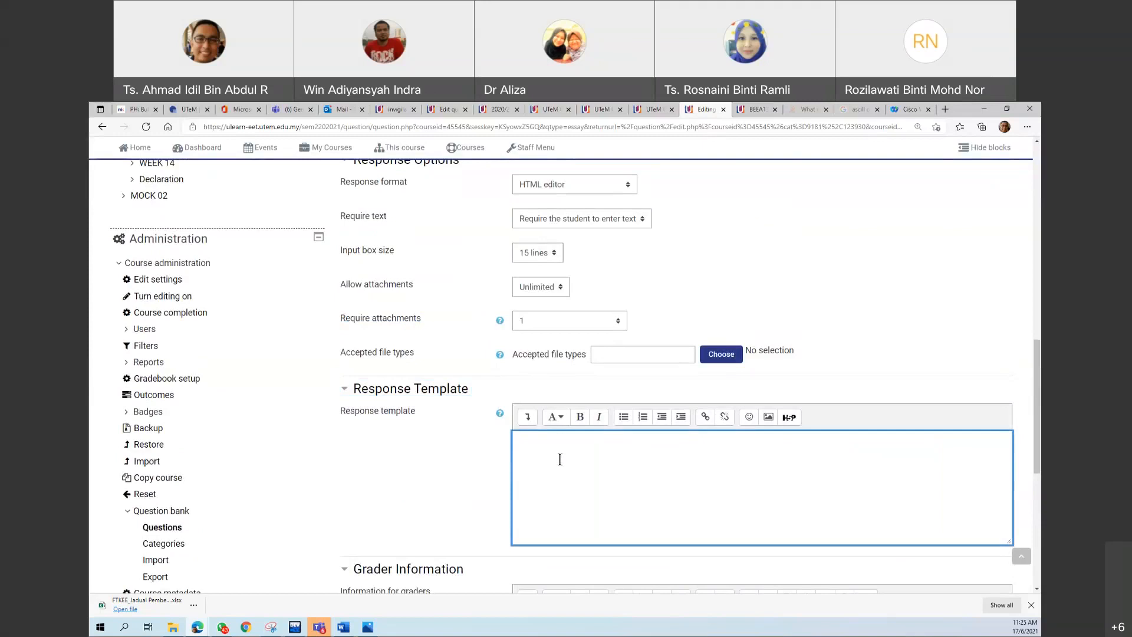
{"action": "left_click", "coordinate": [344, 626]}
{"action": "left_click_drag", "start_coordinate": [406, 460], "coordinate": [431, 499]}
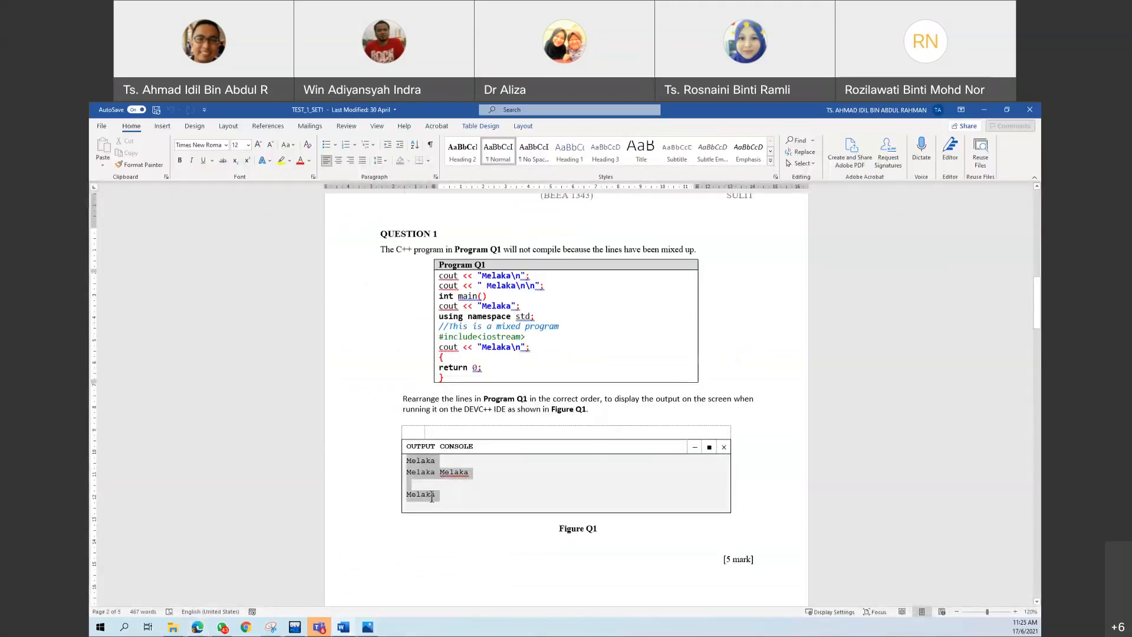
{"action": "left_click", "coordinate": [398, 419]}
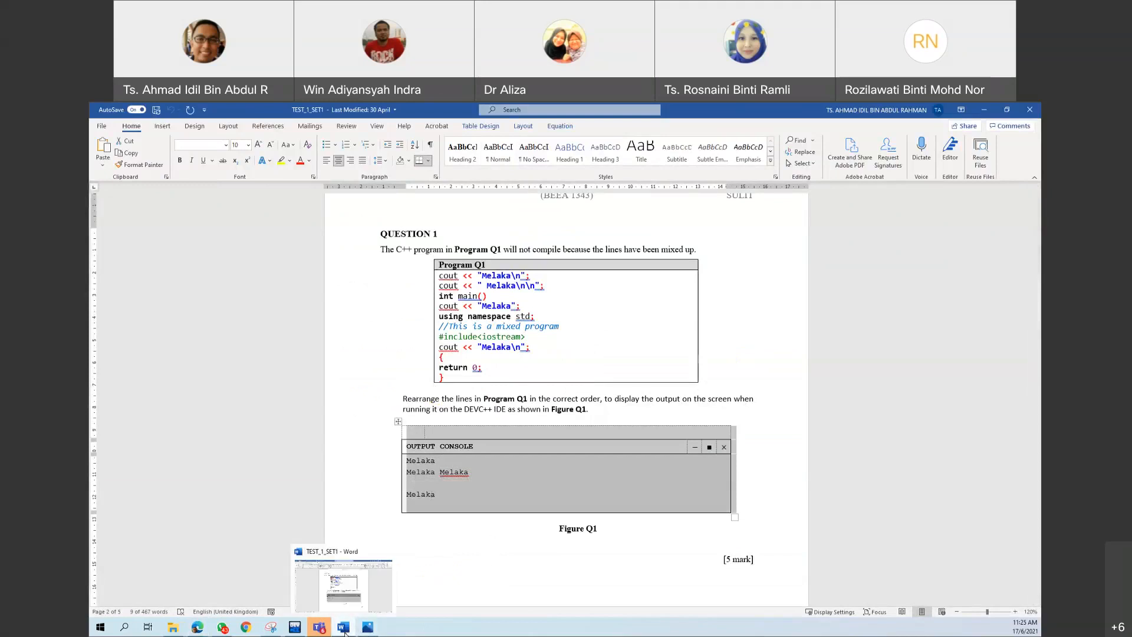
{"action": "mouse_move", "coordinate": [199, 626]}
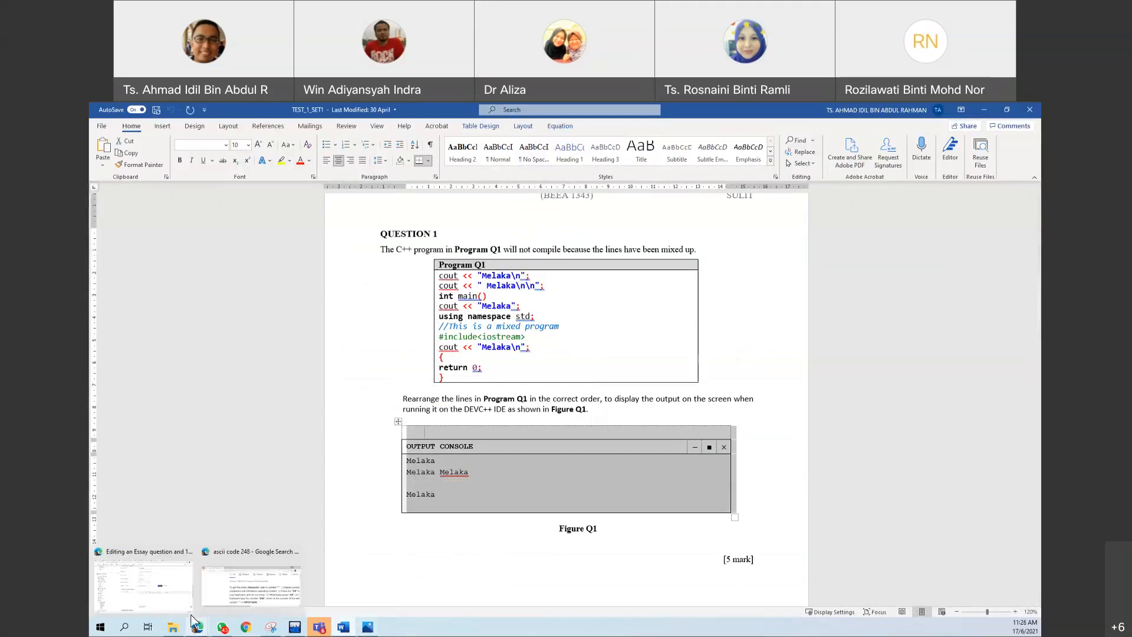
{"action": "left_click", "coordinate": [160, 600]}
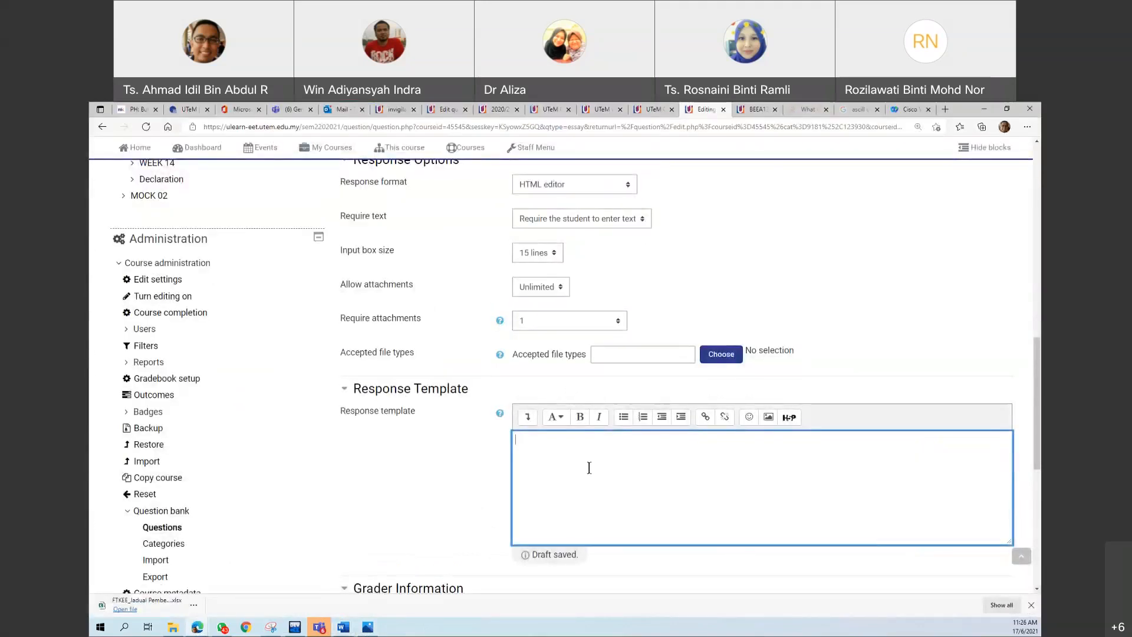
{"action": "key", "text": "ctrl+v"}
{"action": "scroll", "coordinate": [566, 466], "scroll_direction": "down", "scroll_amount": 2}
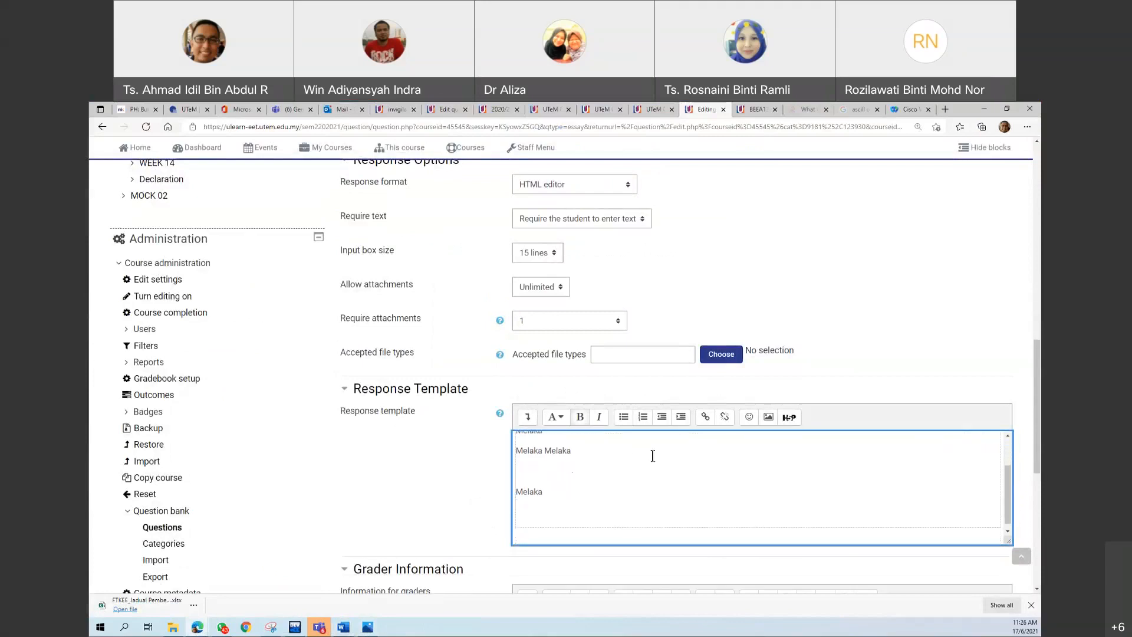
{"action": "key", "text": "ctrl+a"}
{"action": "key", "text": "Delete"}
Collapse the Response Template section and place the cursor in the Information for graders box
{"action": "scroll", "coordinate": [457, 470], "scroll_direction": "down", "scroll_amount": 3}
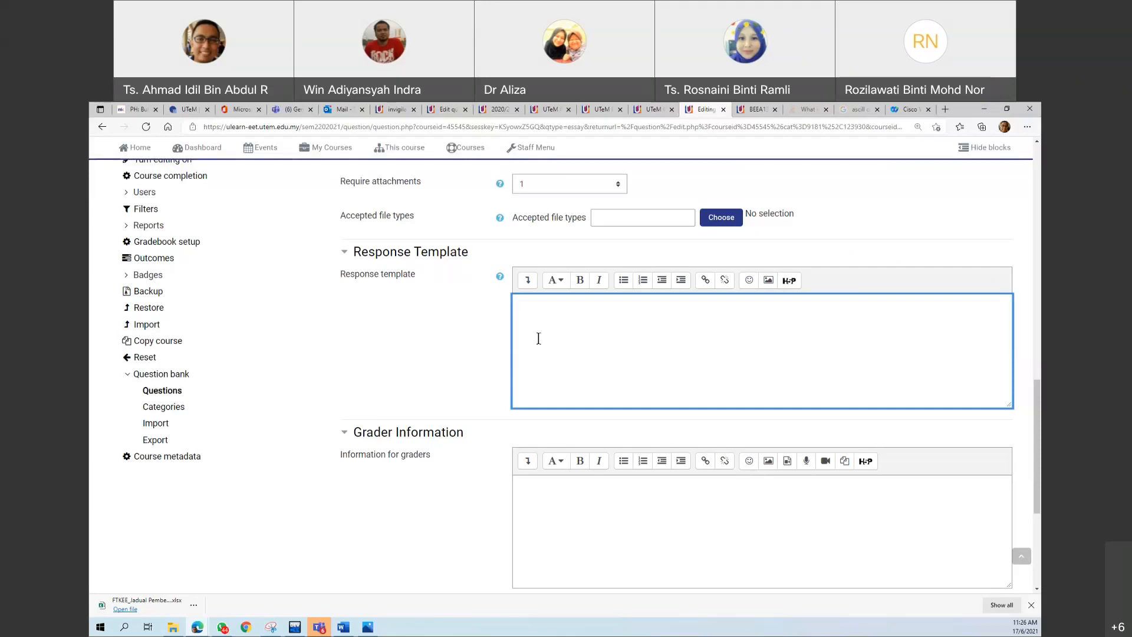
{"action": "left_click", "coordinate": [344, 252]}
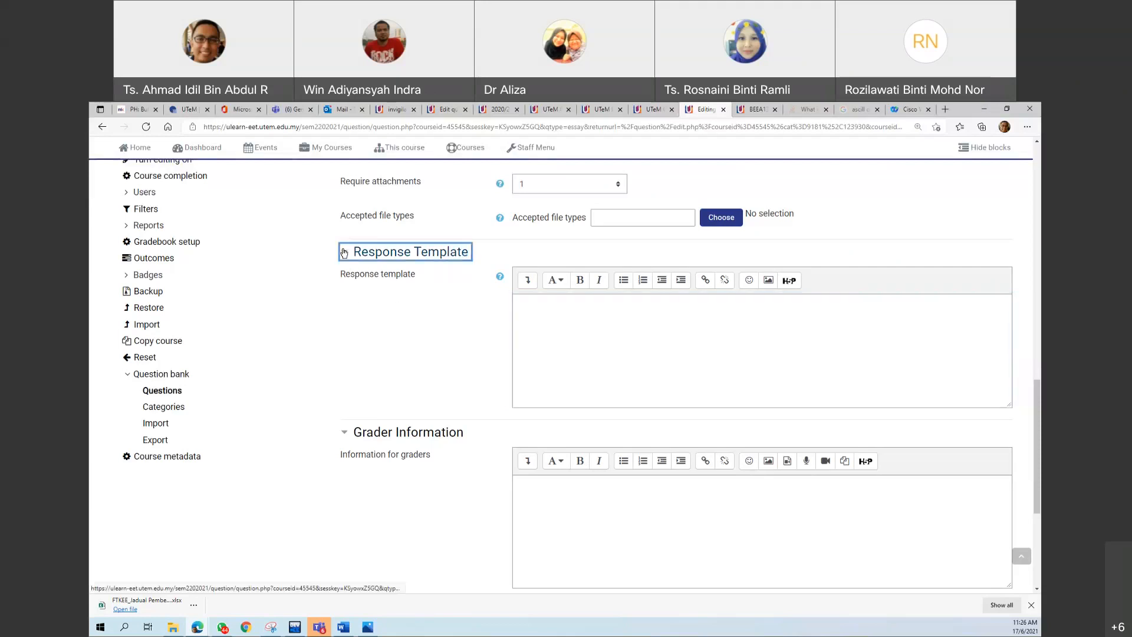
{"action": "left_click", "coordinate": [545, 334]}
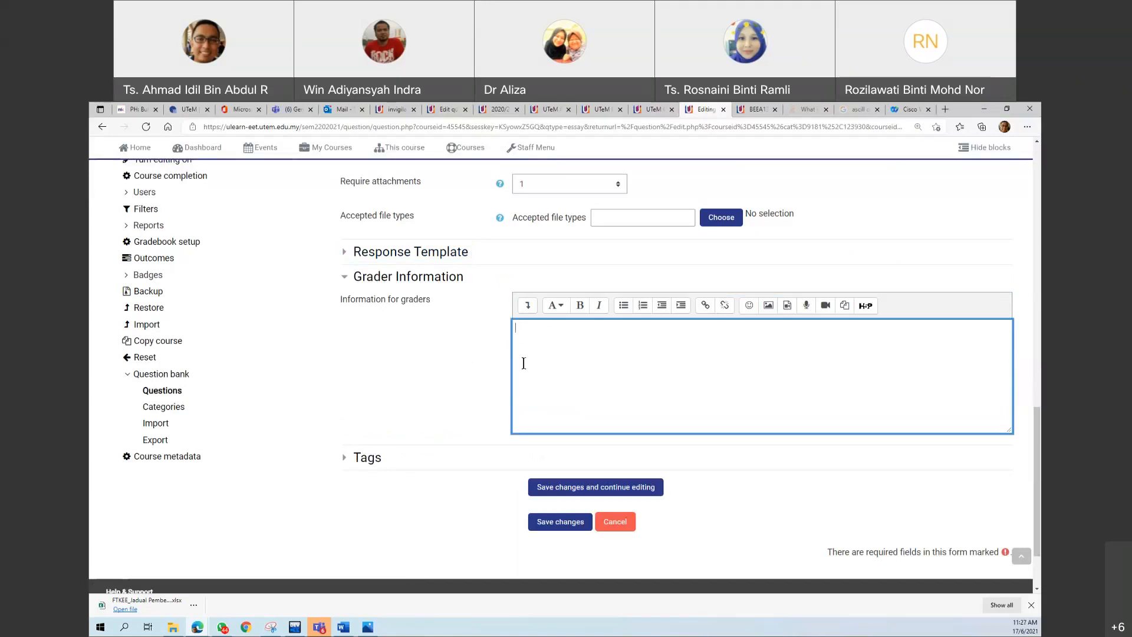
Look over the essay question form, close it without saving, and return to the Q1 question list
{"action": "scroll", "coordinate": [524, 362], "scroll_direction": "up", "scroll_amount": 10}
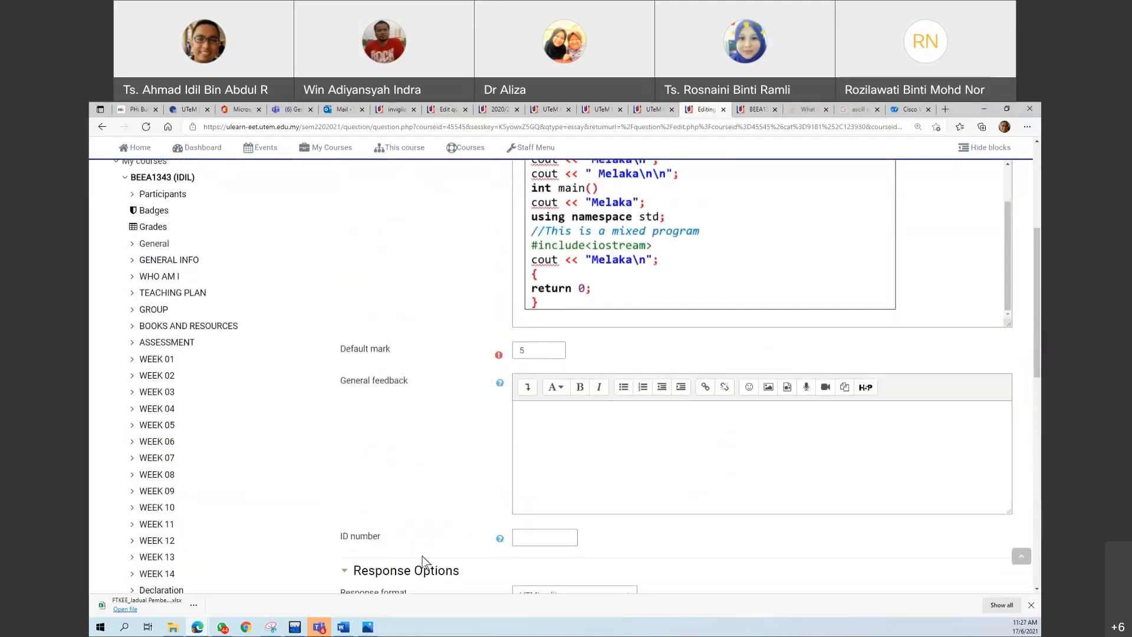
{"action": "scroll", "coordinate": [553, 470], "scroll_direction": "down", "scroll_amount": 10}
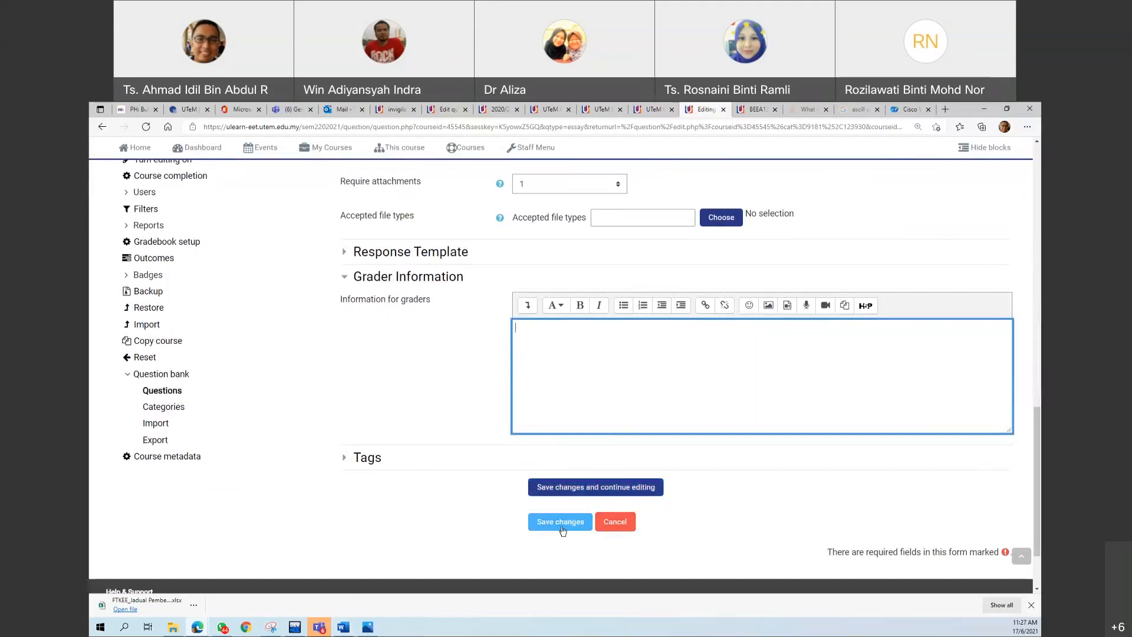
{"action": "left_click", "coordinate": [585, 524]}
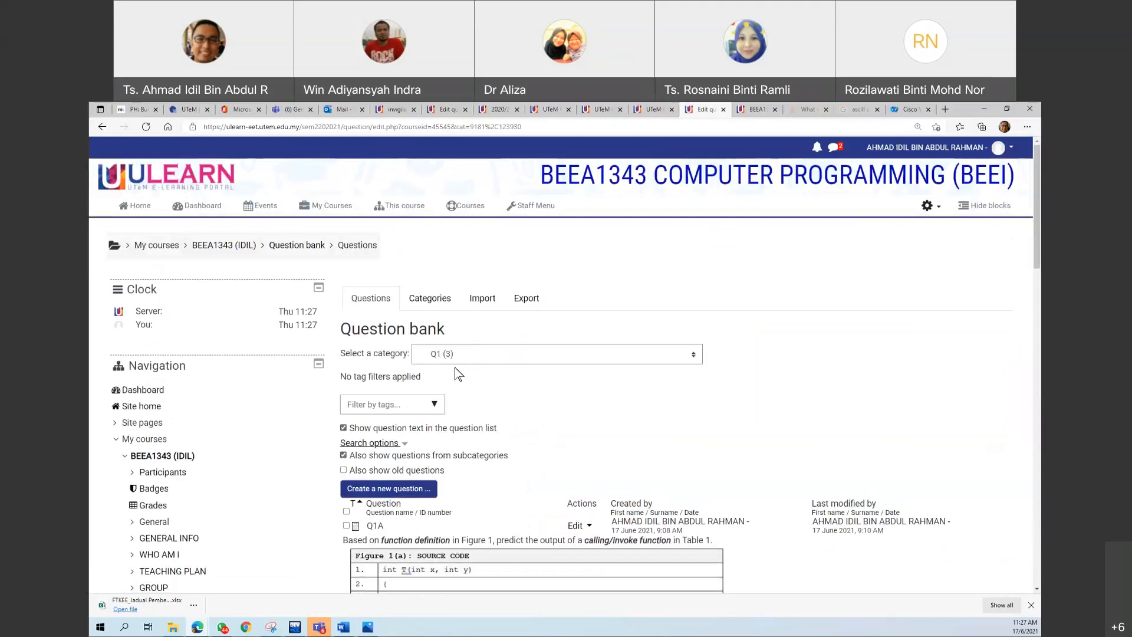
Examine the source code and Table 1 of questions Q1A, Q1B and Q1C in the Q1 category
{"action": "scroll", "coordinate": [454, 375], "scroll_direction": "down", "scroll_amount": 4}
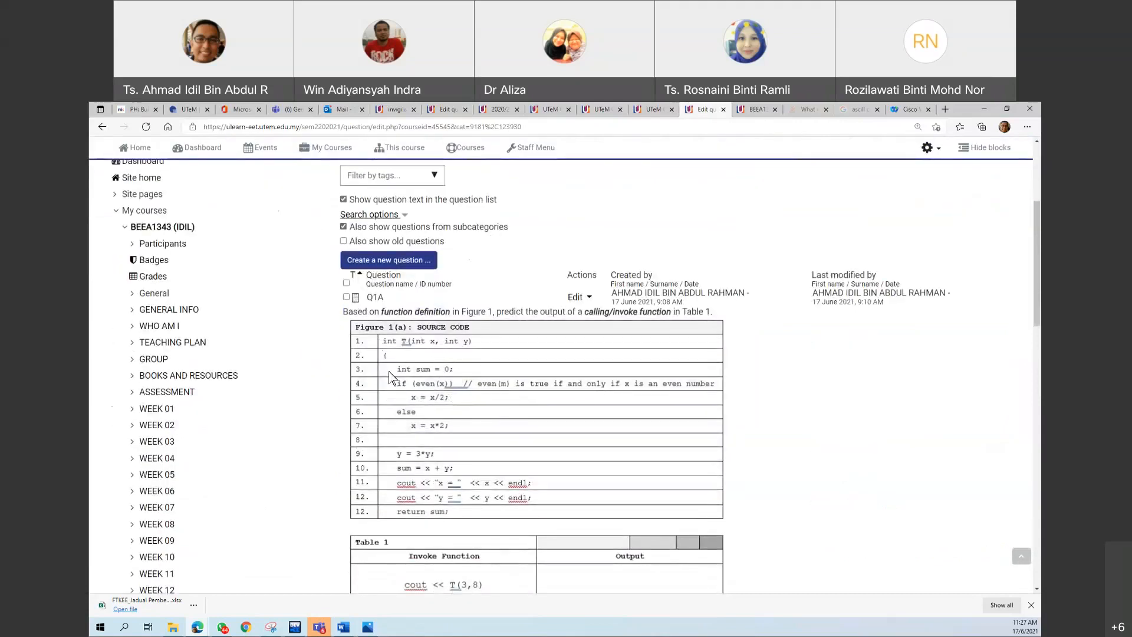
{"action": "scroll", "coordinate": [463, 480], "scroll_direction": "down", "scroll_amount": 9}
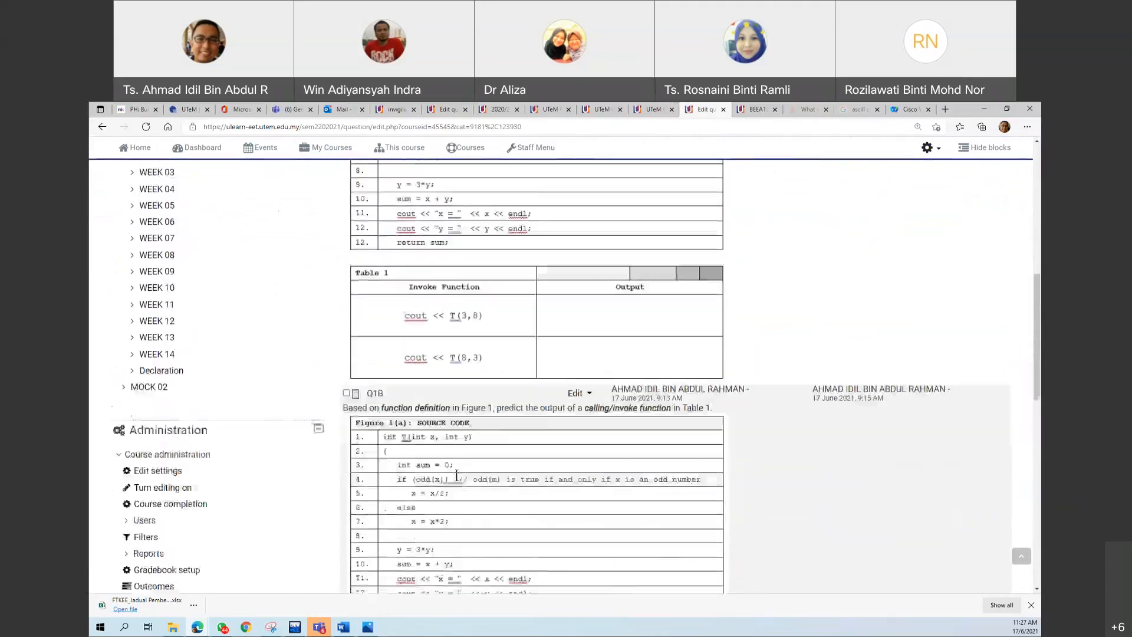
{"action": "scroll", "coordinate": [429, 431], "scroll_direction": "up", "scroll_amount": 2}
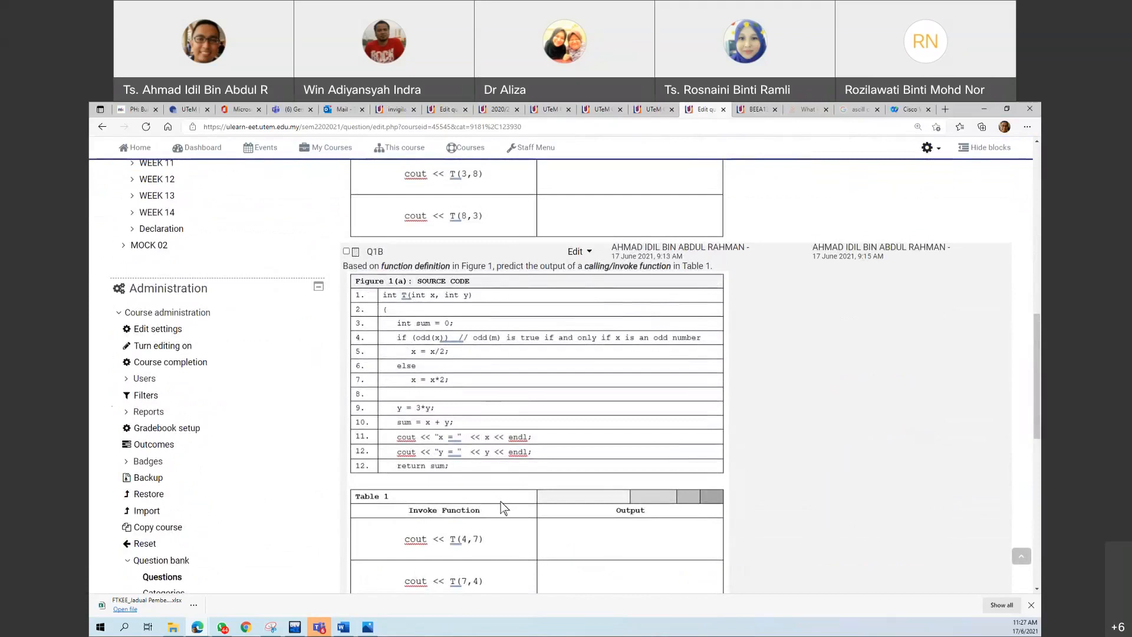
{"action": "scroll", "coordinate": [500, 505], "scroll_direction": "down", "scroll_amount": 5}
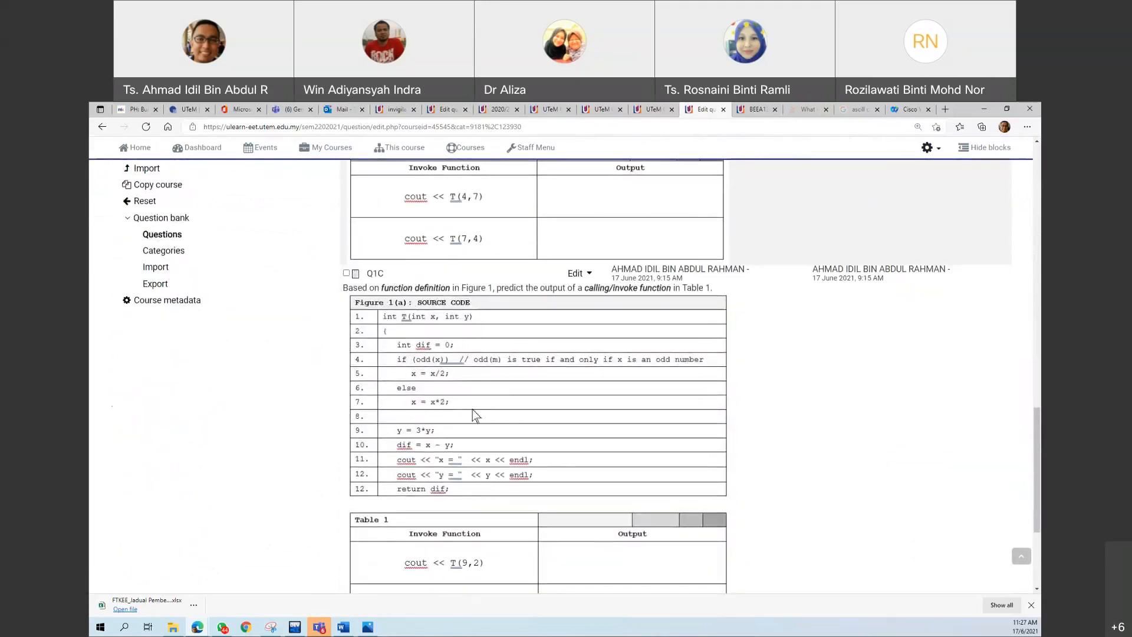
{"action": "scroll", "coordinate": [494, 522], "scroll_direction": "down", "scroll_amount": 3}
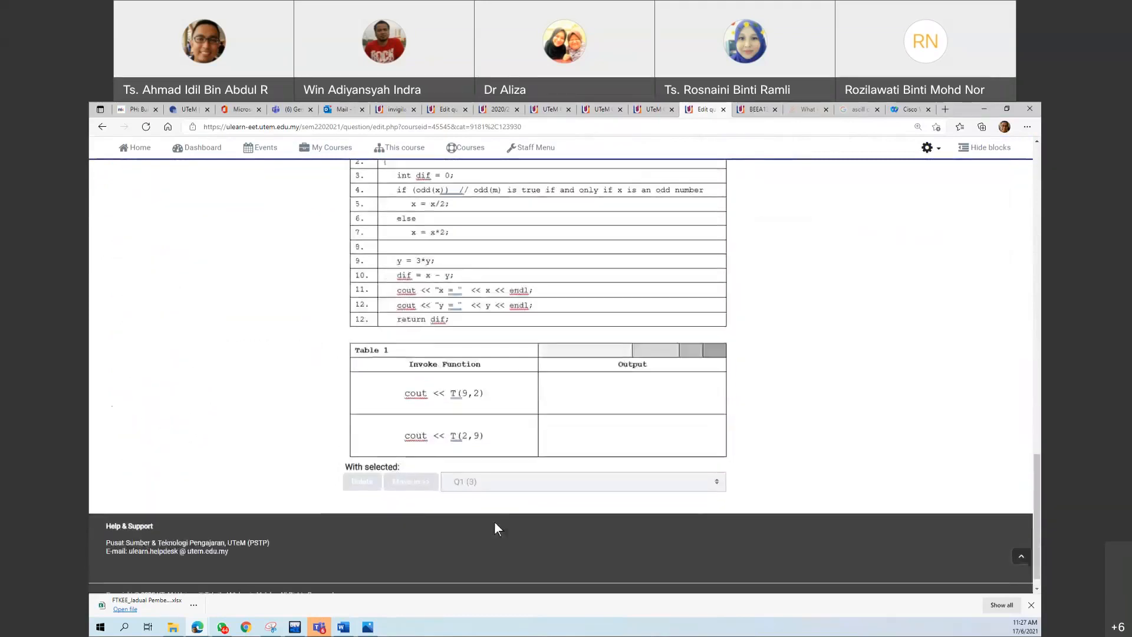
{"action": "scroll", "coordinate": [494, 522], "scroll_direction": "up", "scroll_amount": 2}
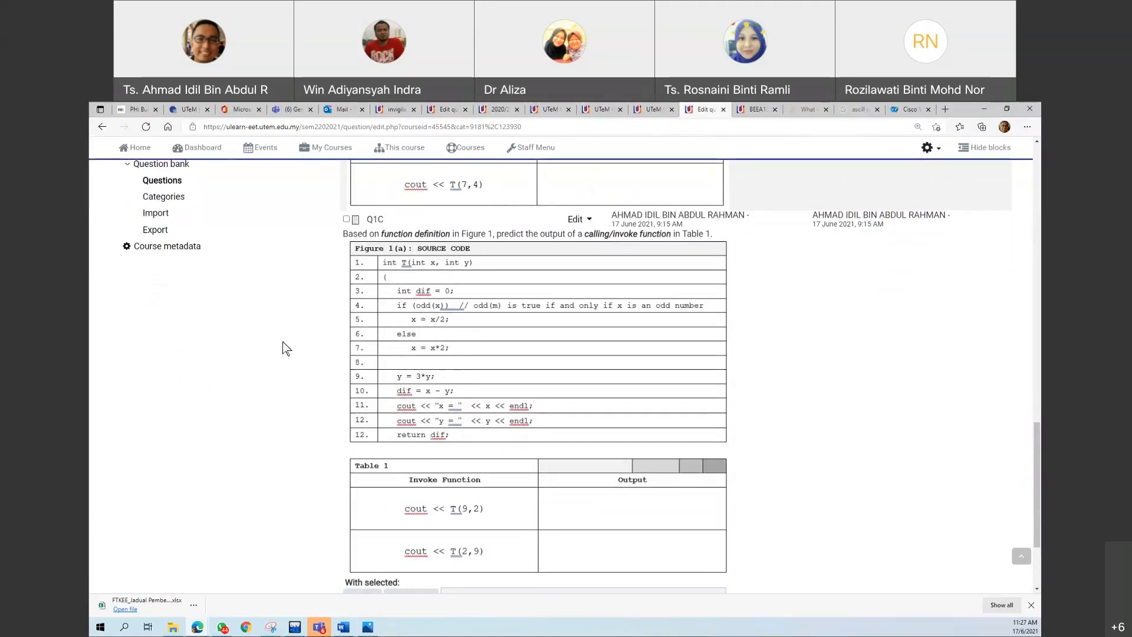
{"action": "scroll", "coordinate": [284, 340], "scroll_direction": "up", "scroll_amount": 7}
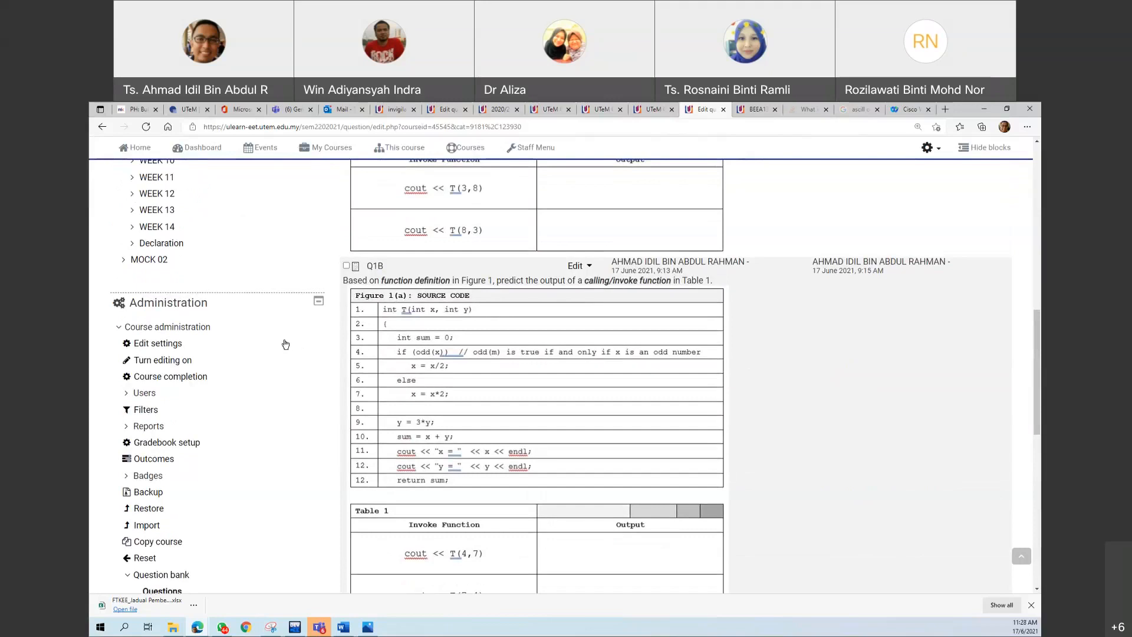
{"action": "scroll", "coordinate": [285, 344], "scroll_direction": "up", "scroll_amount": 13}
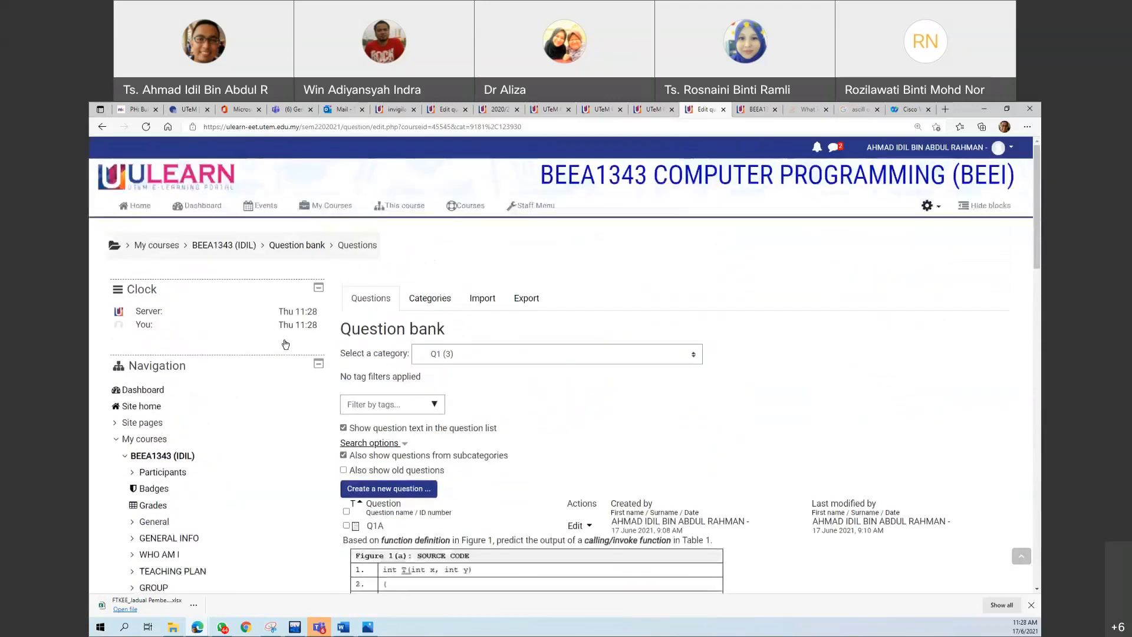
{"action": "scroll", "coordinate": [300, 495], "scroll_direction": "down", "scroll_amount": 12}
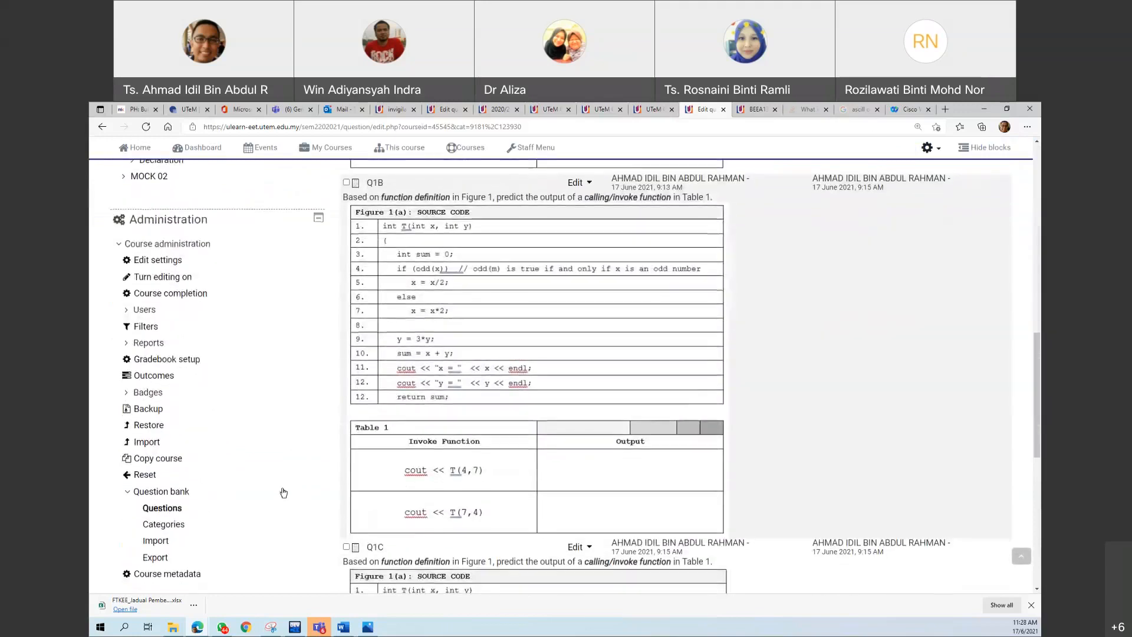
Reload the question bank's question list and set its category to Test 1
{"action": "left_click", "coordinate": [171, 508]}
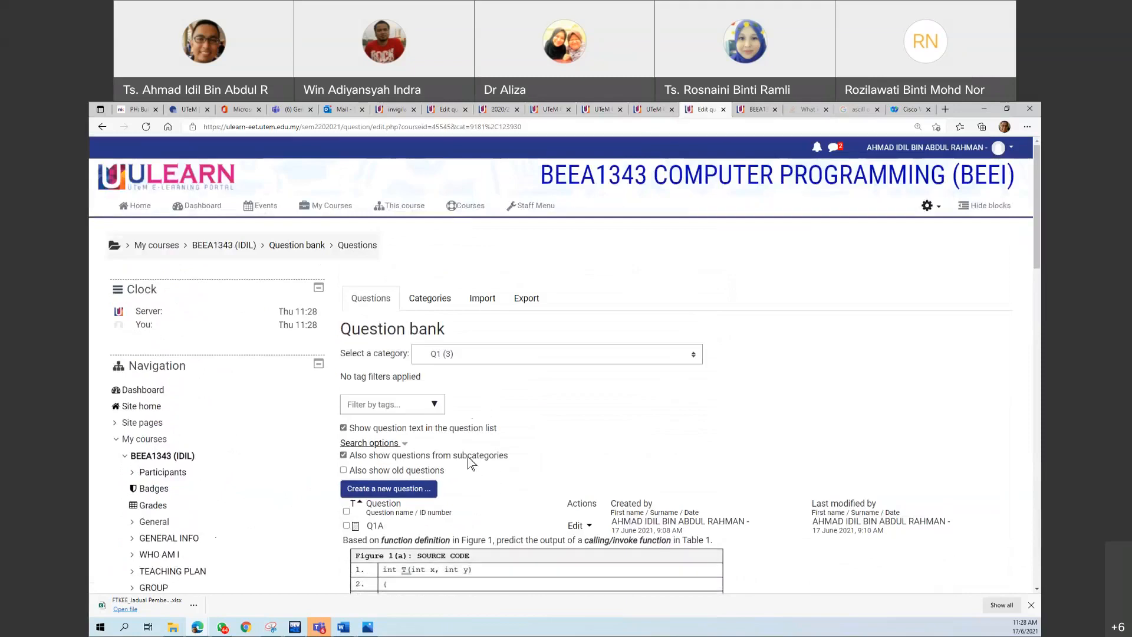
{"action": "left_click", "coordinate": [471, 353]}
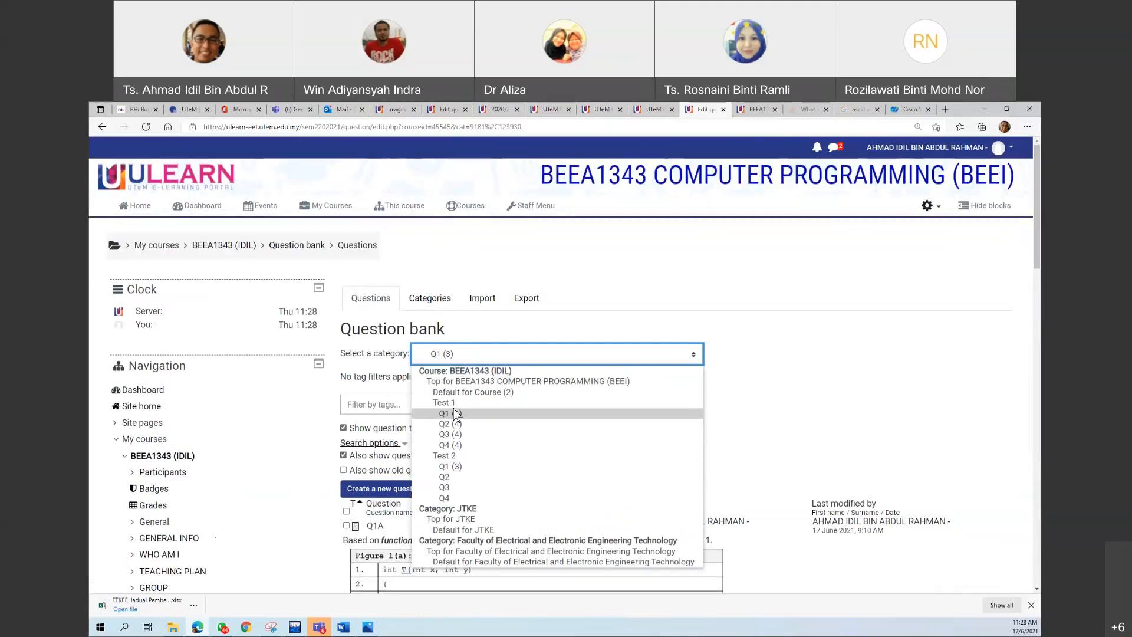
{"action": "left_click", "coordinate": [457, 413]}
{"action": "left_click", "coordinate": [461, 353]}
{"action": "left_click", "coordinate": [465, 406]}
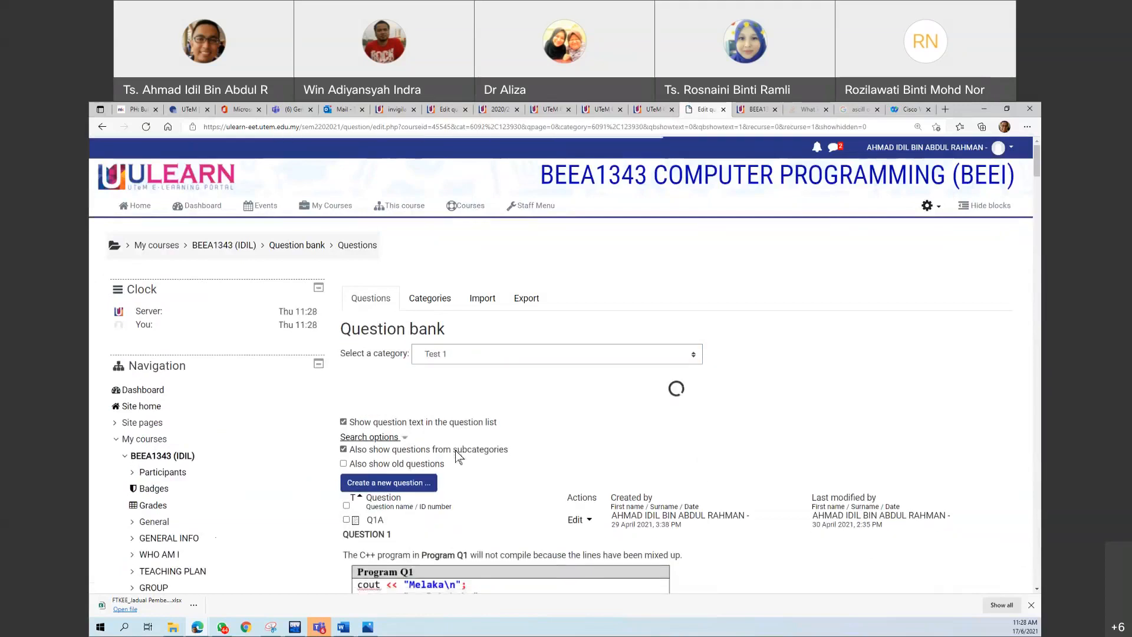
Hide the question text in the Test 1 question list and look through the question names from Q1A to Q4D
{"action": "scroll", "coordinate": [459, 456], "scroll_direction": "down", "scroll_amount": 3}
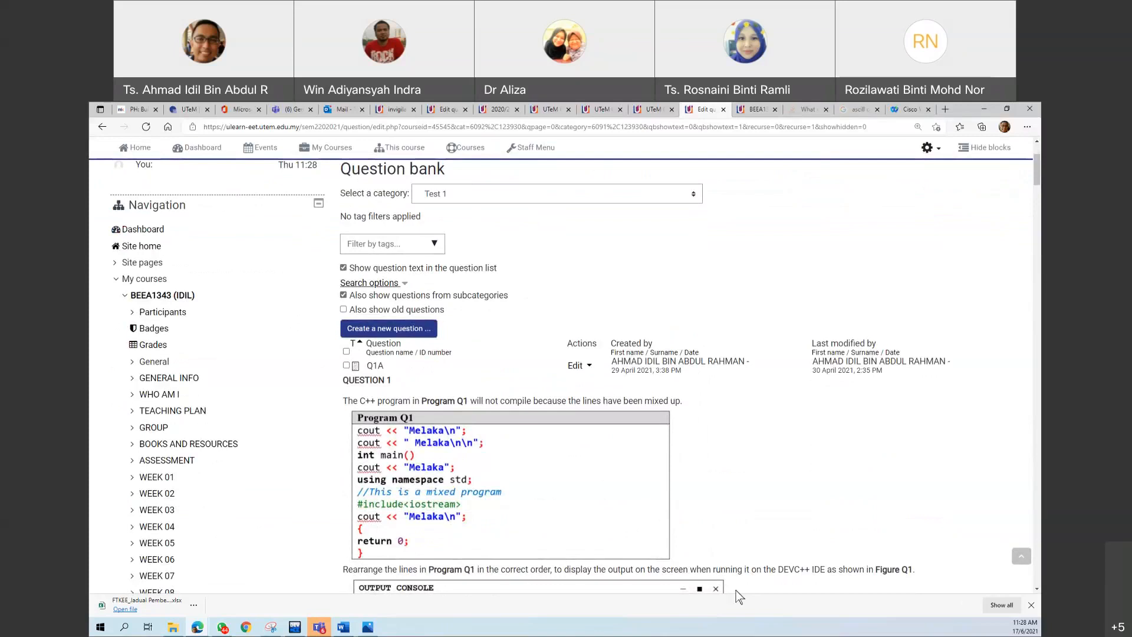
{"action": "scroll", "coordinate": [425, 448], "scroll_direction": "down", "scroll_amount": 3}
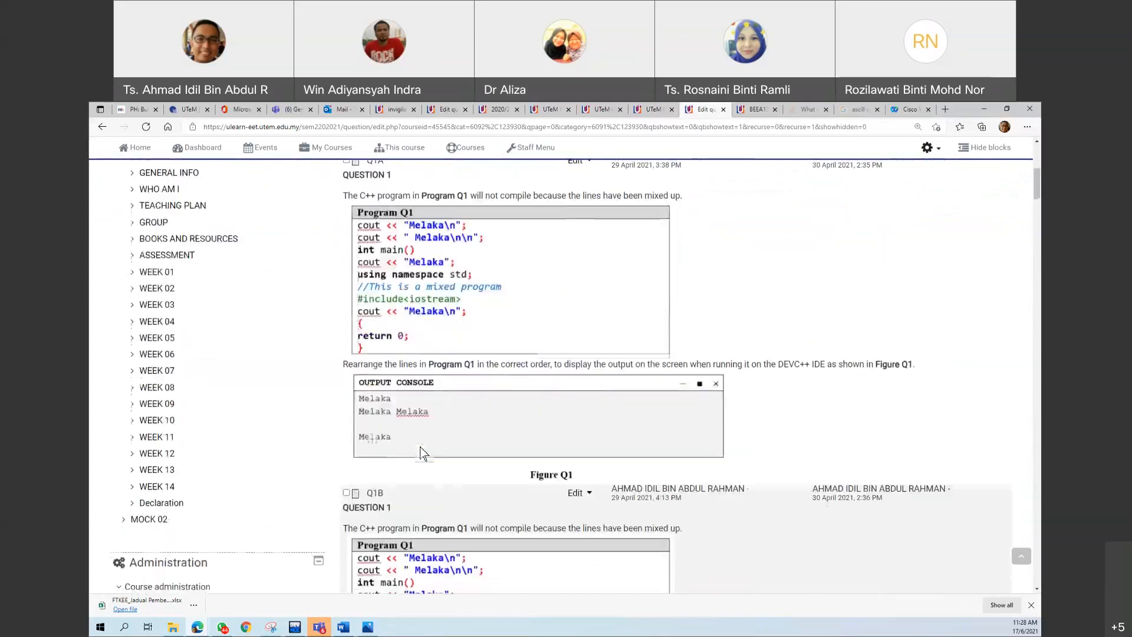
{"action": "scroll", "coordinate": [393, 301], "scroll_direction": "up", "scroll_amount": 3}
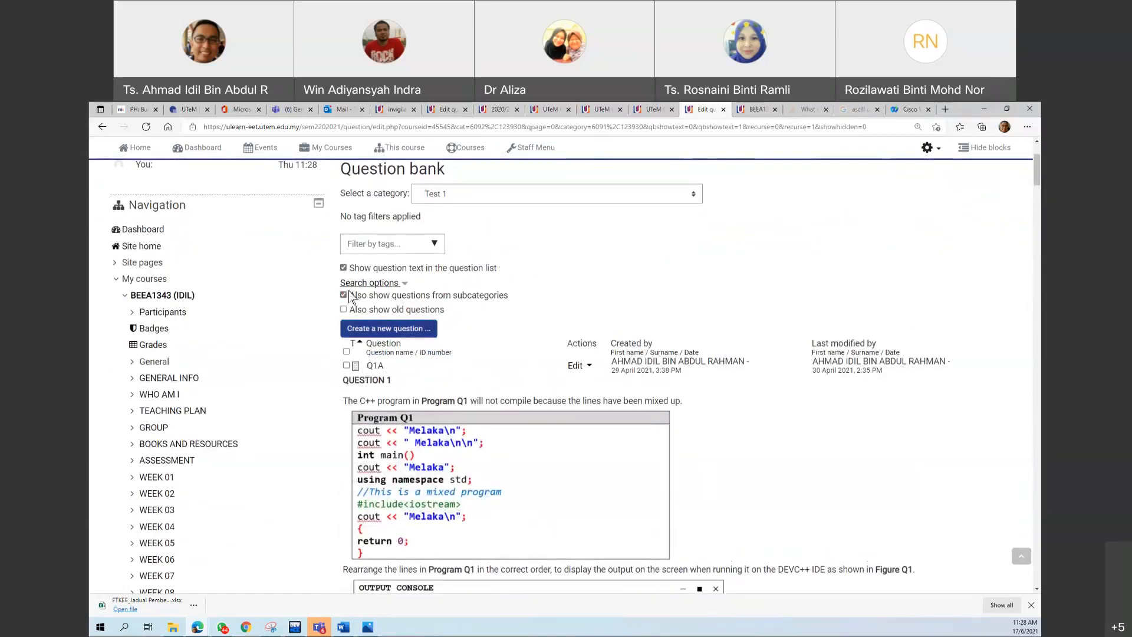
{"action": "left_click", "coordinate": [343, 268]}
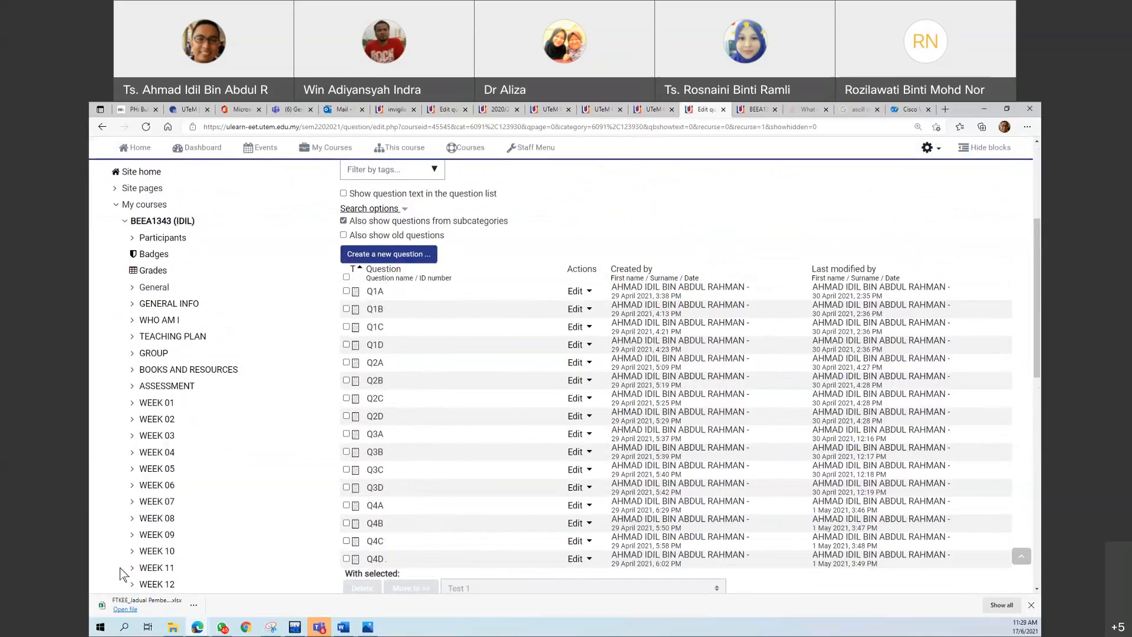
{"action": "scroll", "coordinate": [124, 572], "scroll_direction": "down", "scroll_amount": 1}
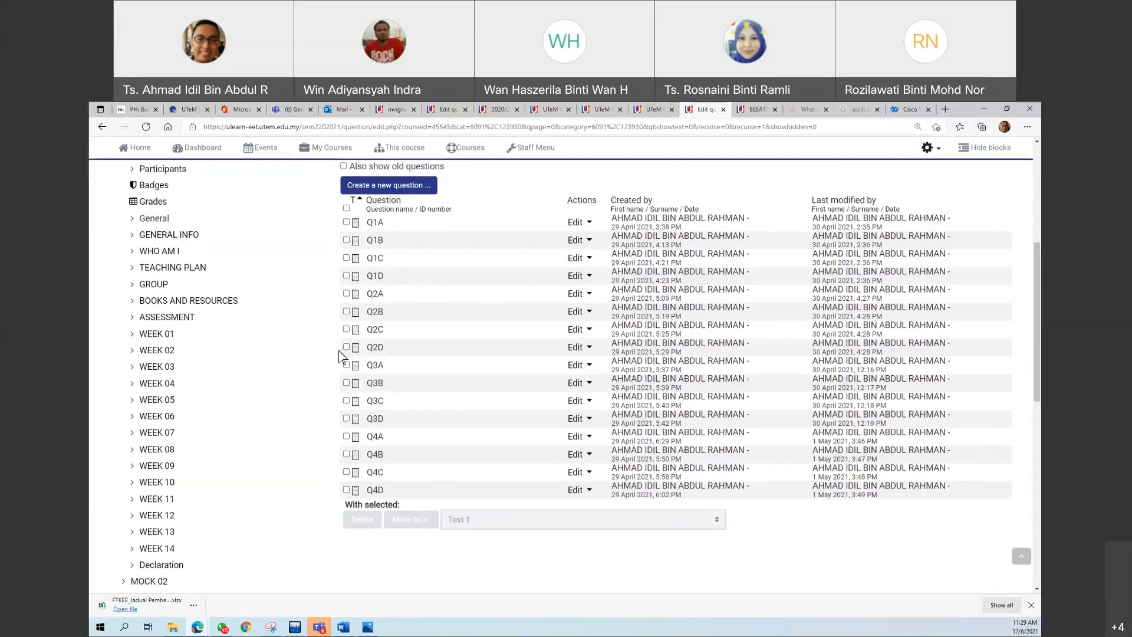
{"action": "scroll", "coordinate": [256, 516], "scroll_direction": "down", "scroll_amount": 5}
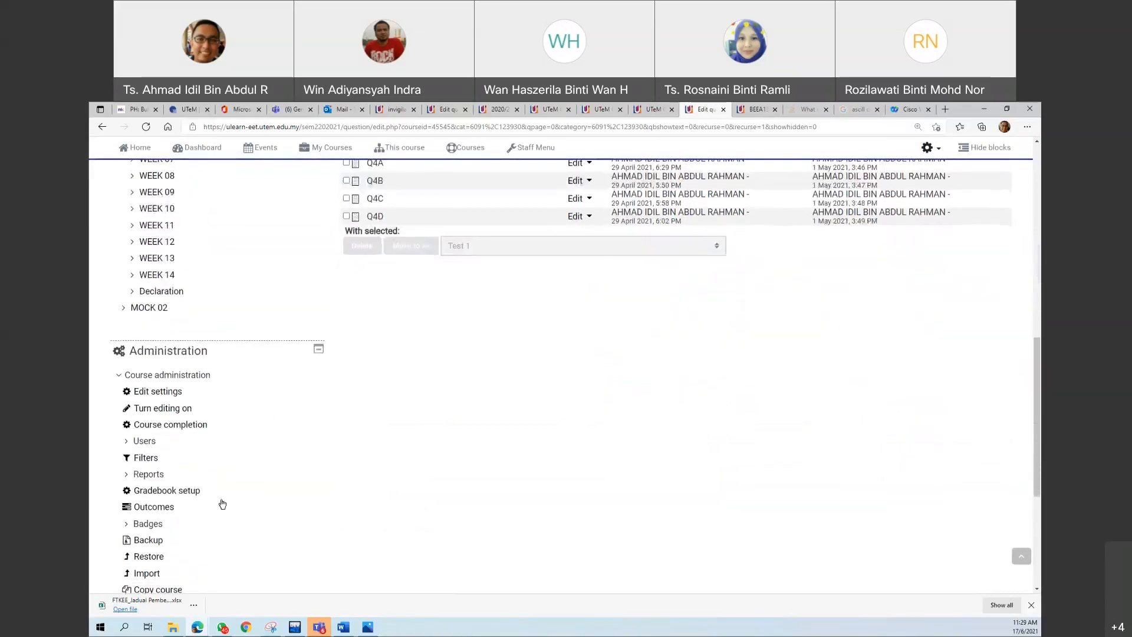
{"action": "scroll", "coordinate": [434, 341], "scroll_direction": "up", "scroll_amount": 6}
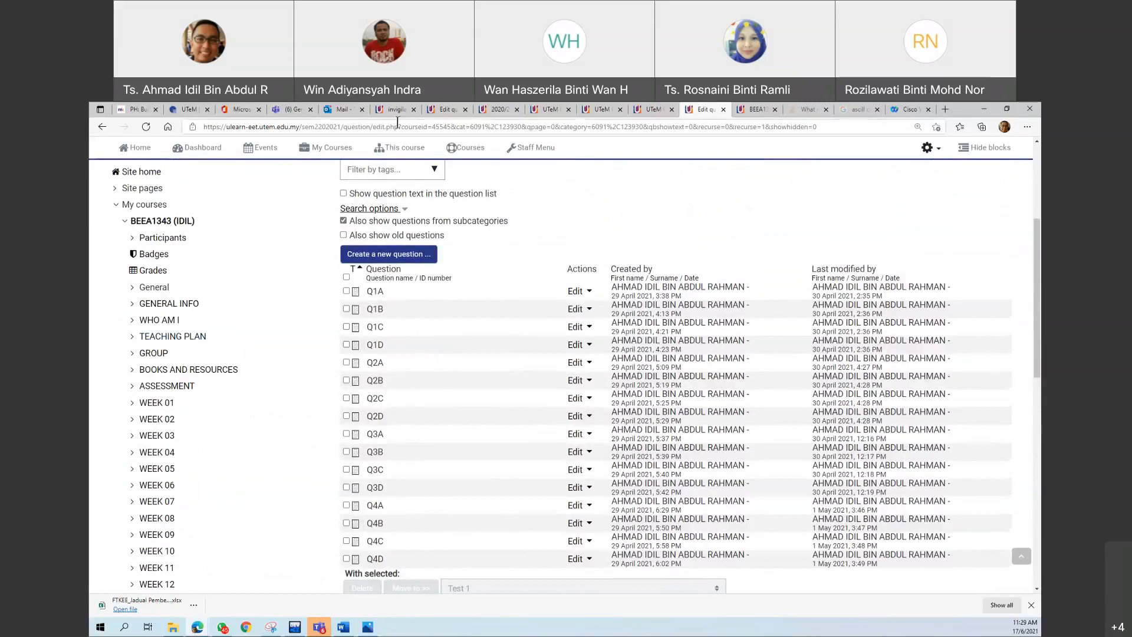
Find the open examportal.utem.edu.my/invigilator page among the browser pages and show it in a maximized window
{"action": "left_click", "coordinate": [440, 109]}
{"action": "left_click", "coordinate": [397, 110]}
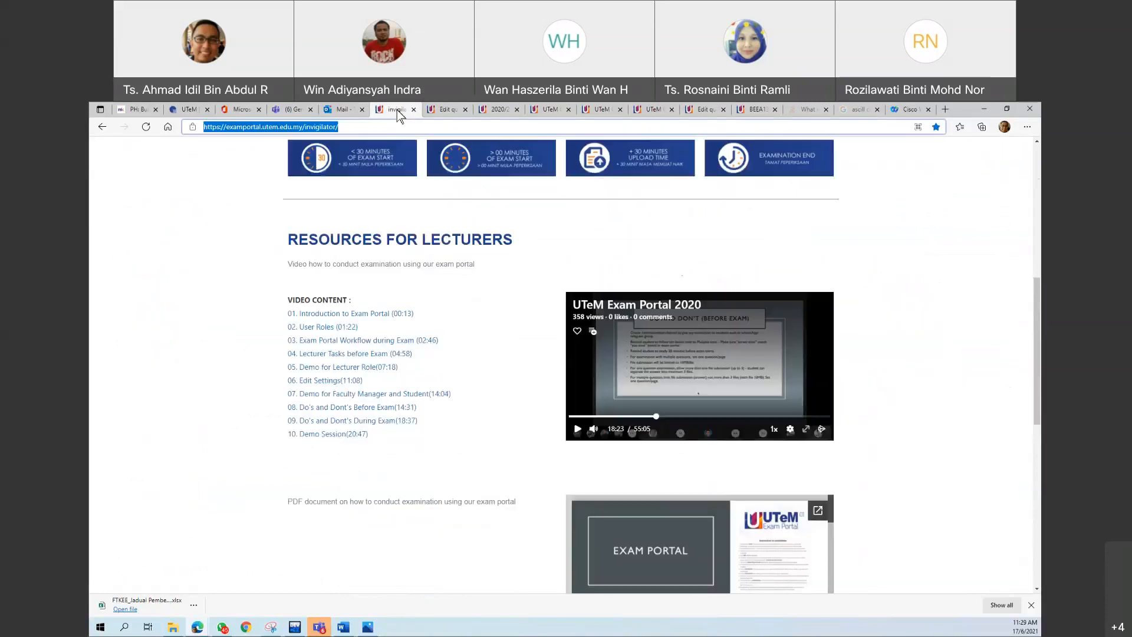
{"action": "left_click", "coordinate": [494, 111]}
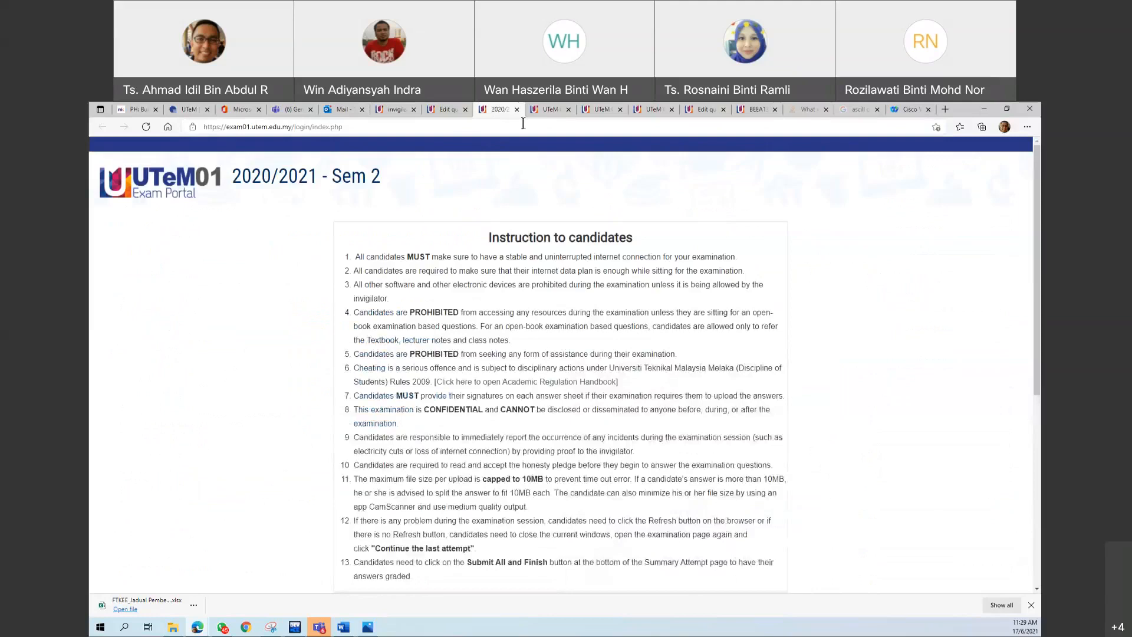
{"action": "double_click", "coordinate": [967, 111]}
{"action": "left_click", "coordinate": [512, 240]}
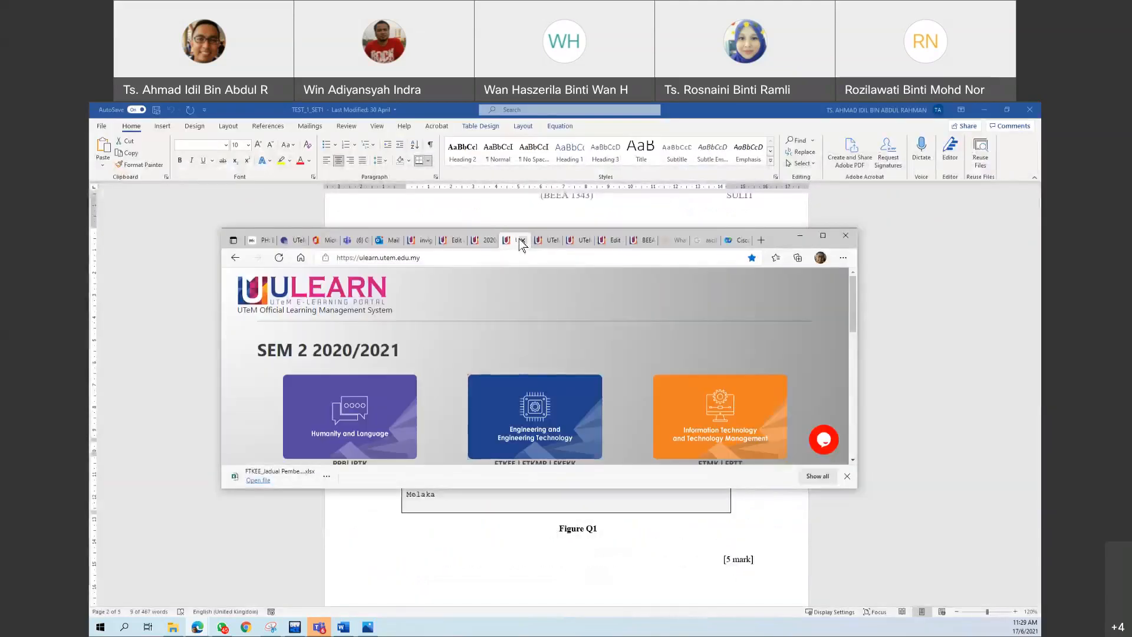
{"action": "left_click", "coordinate": [479, 242]}
{"action": "left_click", "coordinate": [451, 242]}
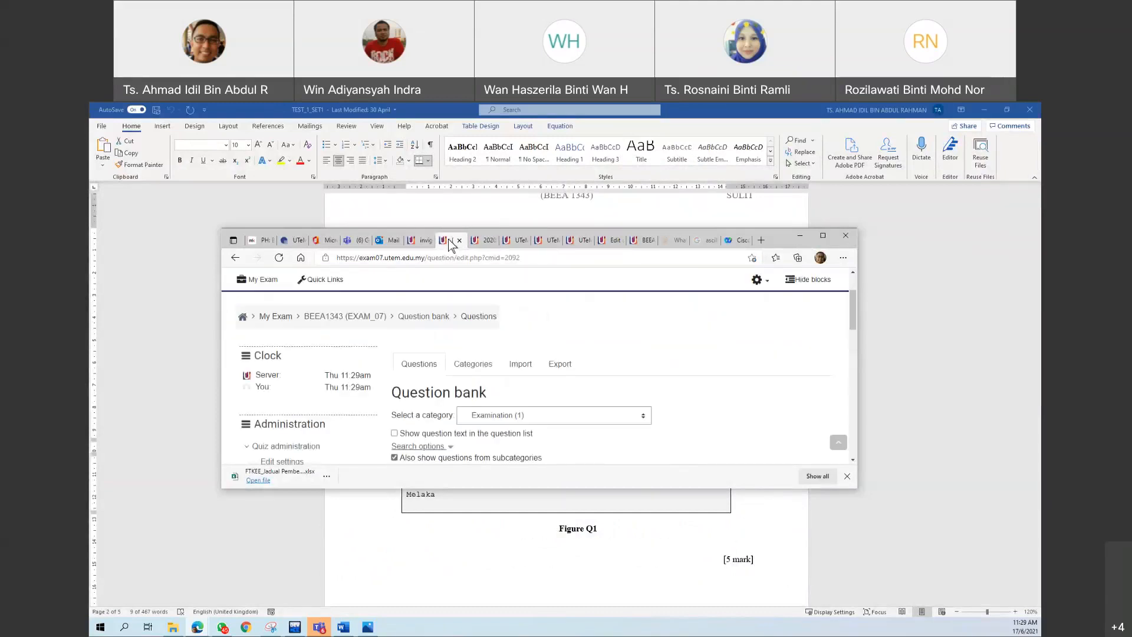
{"action": "left_click", "coordinate": [479, 240]}
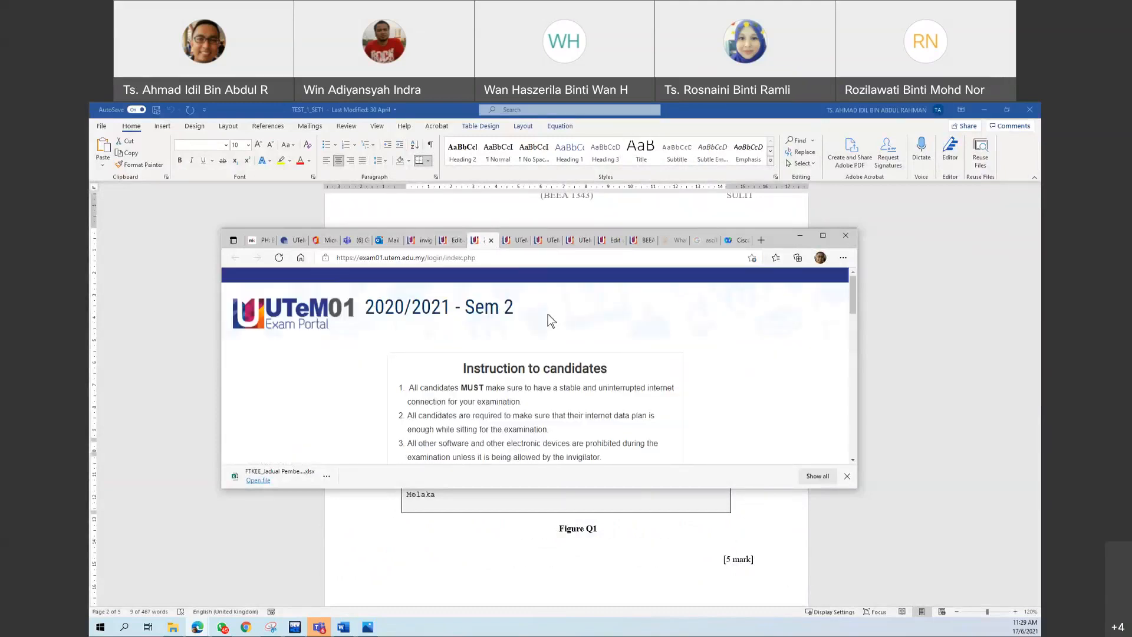
{"action": "left_click", "coordinate": [423, 240]}
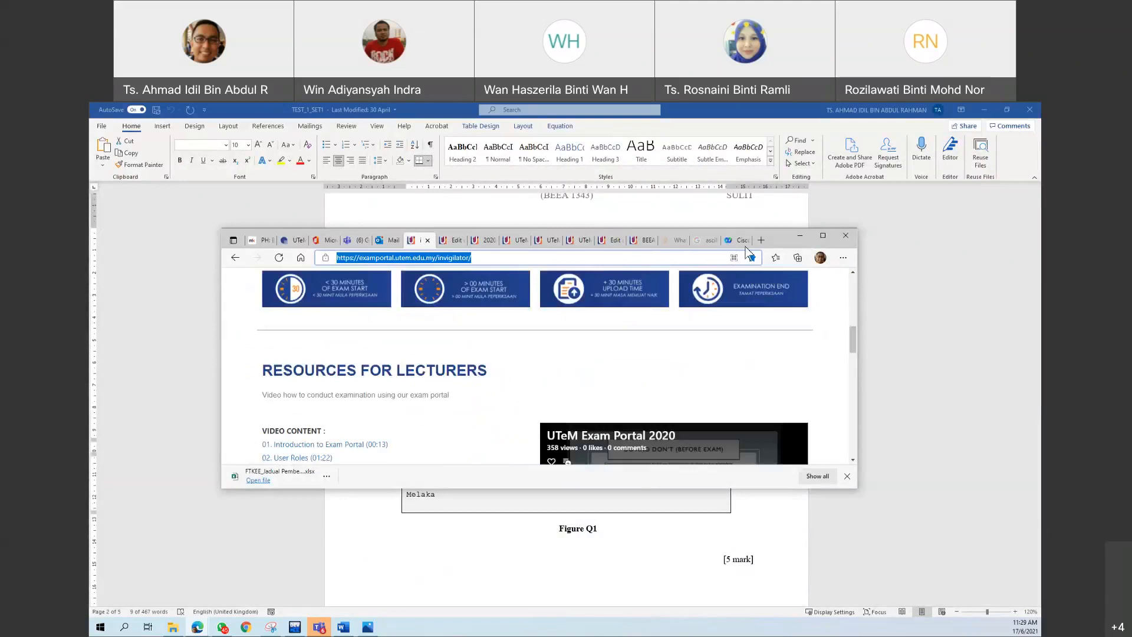
{"action": "left_click", "coordinate": [822, 235]}
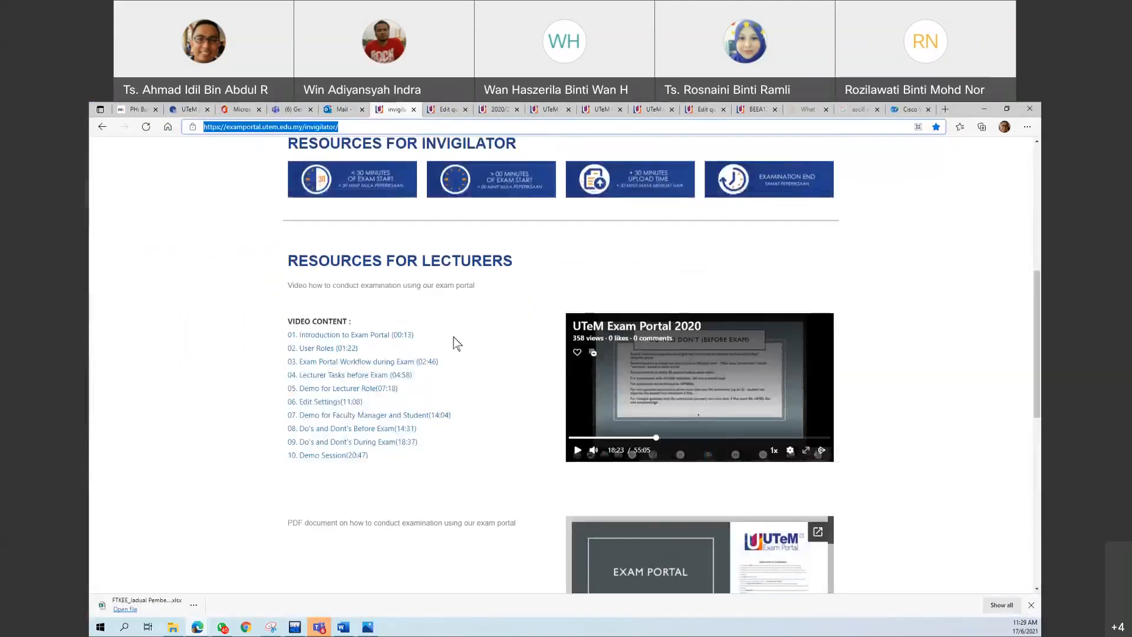
Open the UTeM07 exam portal from the invigilator page and enter the BEEA1343 Computer Programming exam
{"action": "scroll", "coordinate": [454, 341], "scroll_direction": "up", "scroll_amount": 5}
{"action": "left_click", "coordinate": [660, 386]}
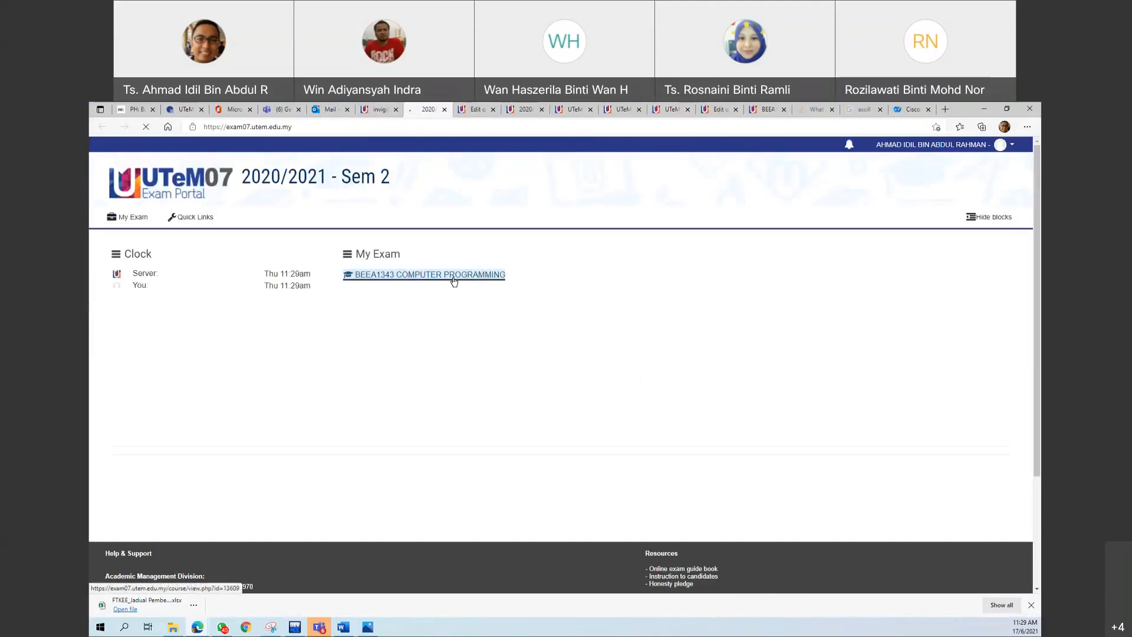
{"action": "left_click", "coordinate": [454, 276]}
Open the FINAL EXAMINATION - BEEA1343 quiz for editing its questions
{"action": "scroll", "coordinate": [207, 525], "scroll_direction": "down", "scroll_amount": 4}
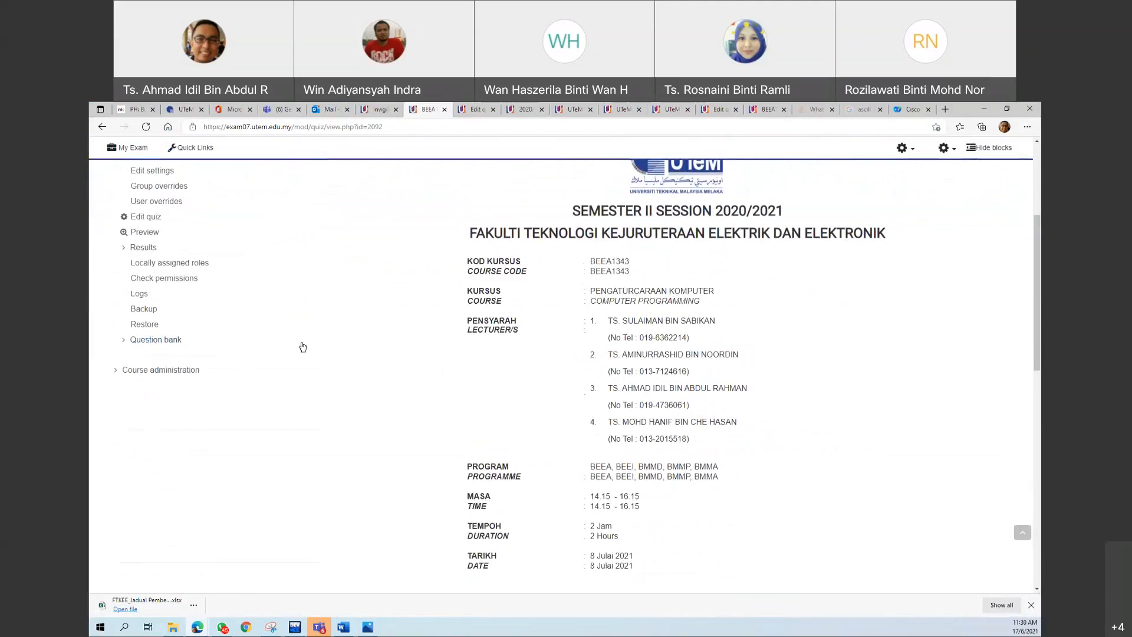
{"action": "scroll", "coordinate": [262, 345], "scroll_direction": "up", "scroll_amount": 3}
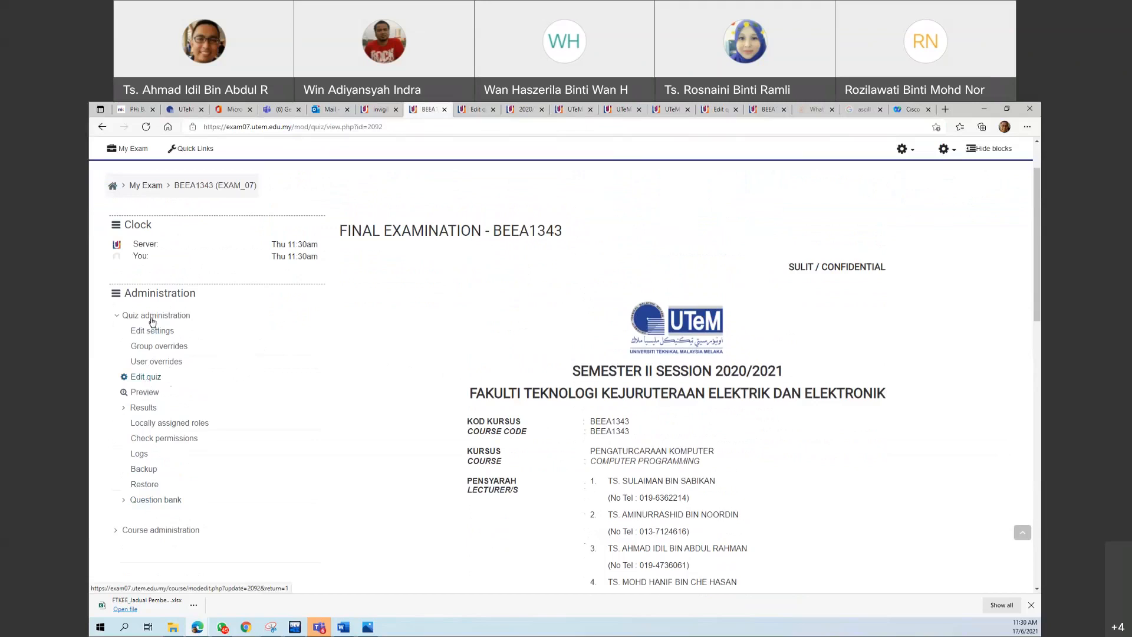
{"action": "scroll", "coordinate": [444, 400], "scroll_direction": "up", "scroll_amount": 2}
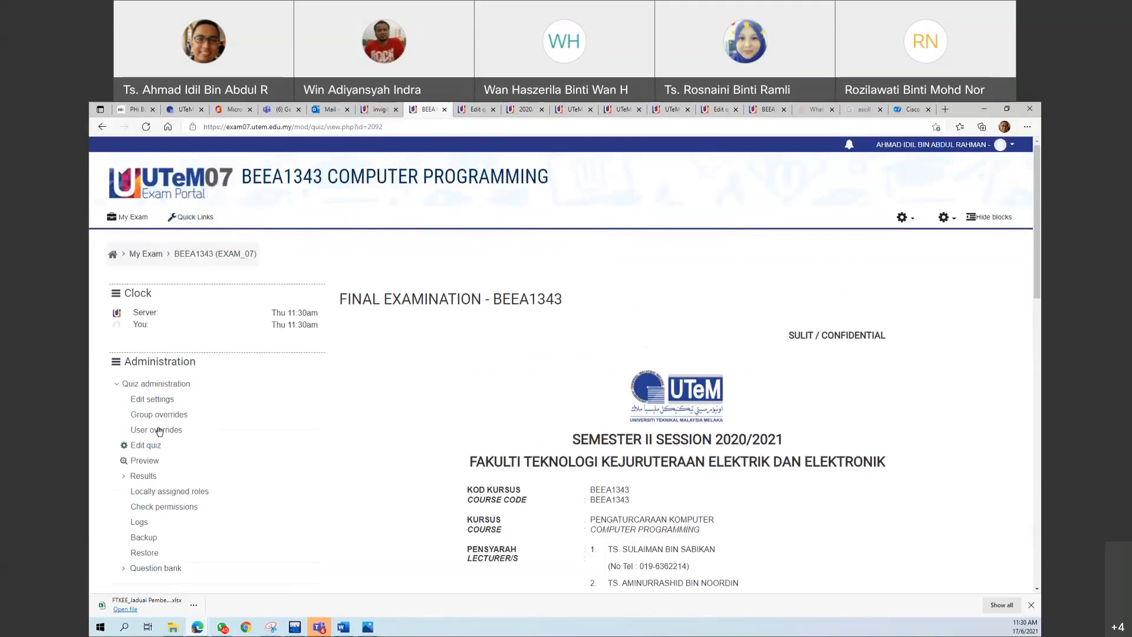
{"action": "left_click", "coordinate": [151, 447]}
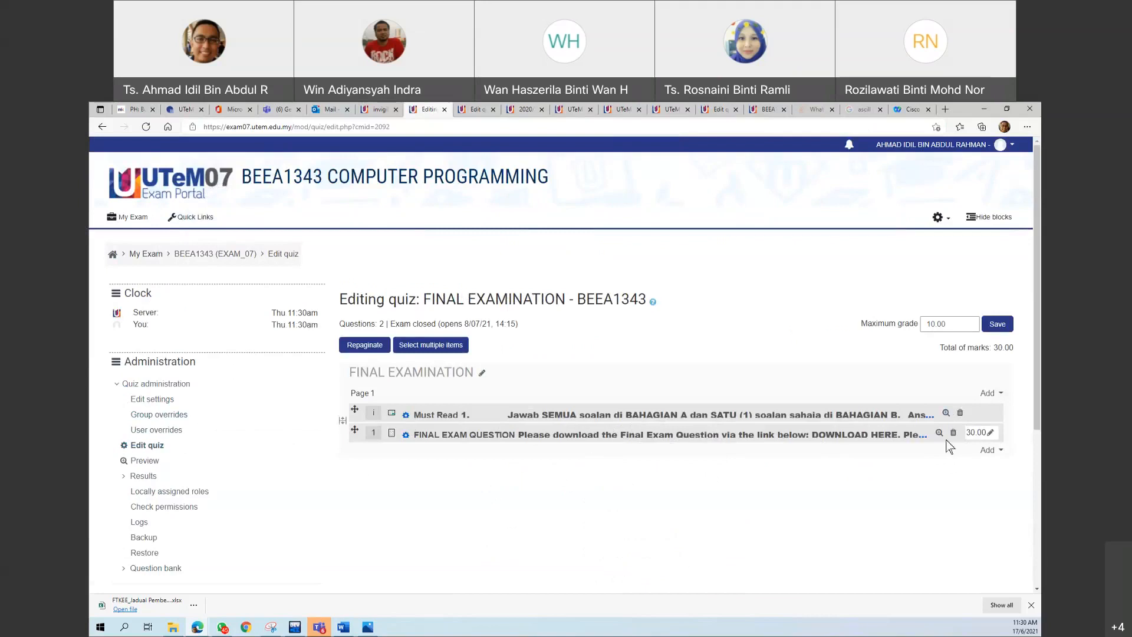
Add one random question from the BAHAGIAN A category to the end of the quiz, view that category's questions and return to the quiz
{"action": "left_click", "coordinate": [1000, 452]}
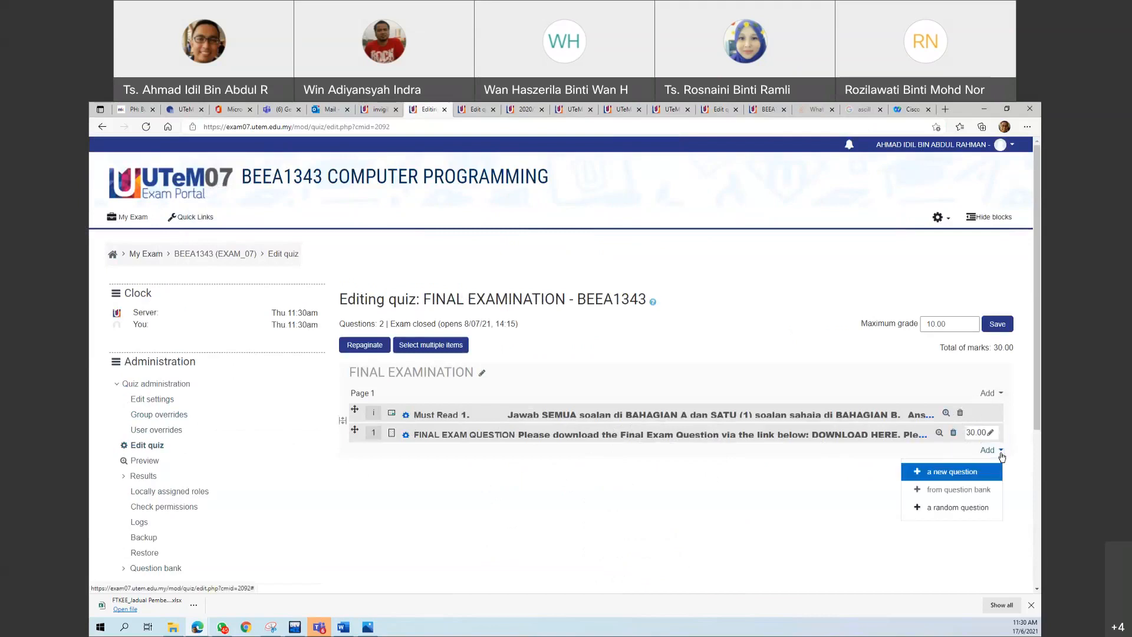
{"action": "left_click", "coordinate": [951, 512]}
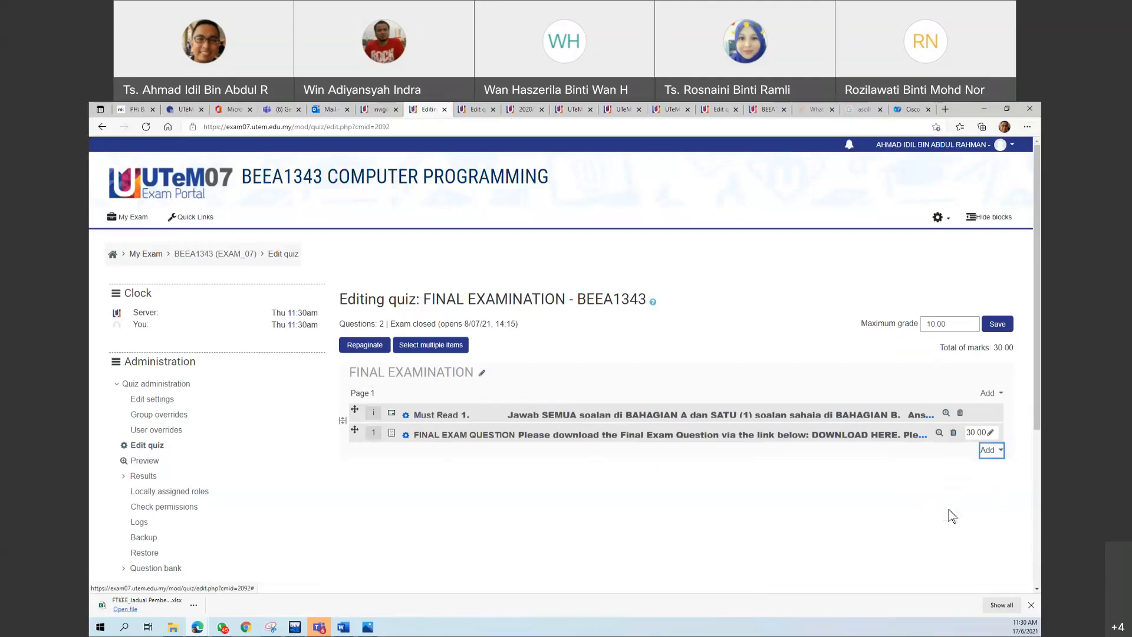
{"action": "left_click", "coordinate": [527, 226]}
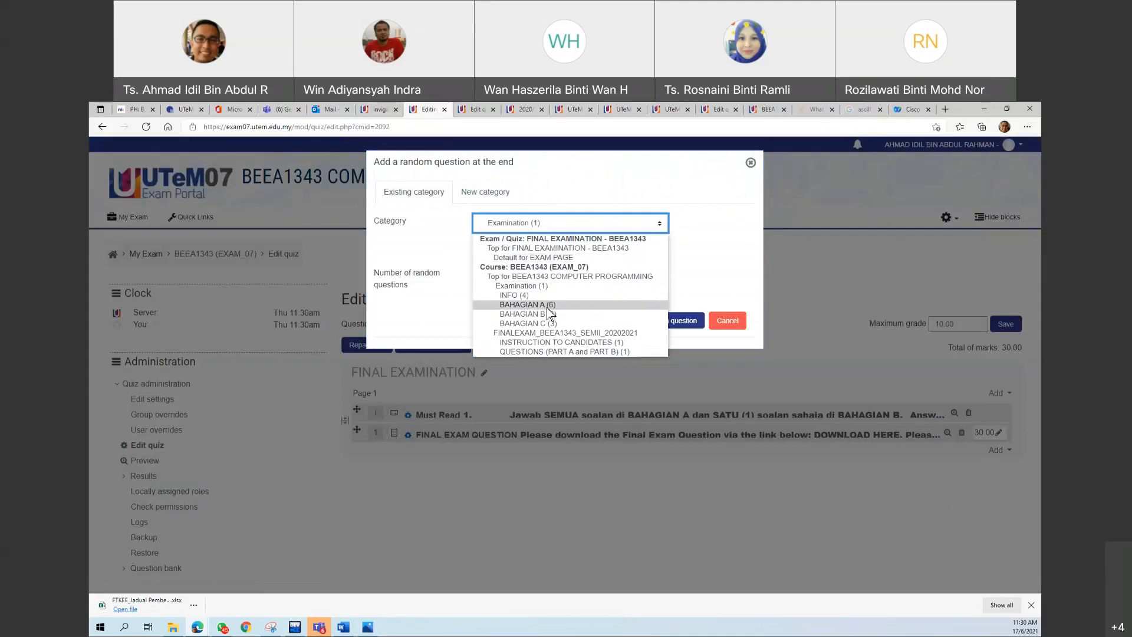
{"action": "left_click", "coordinate": [549, 305]}
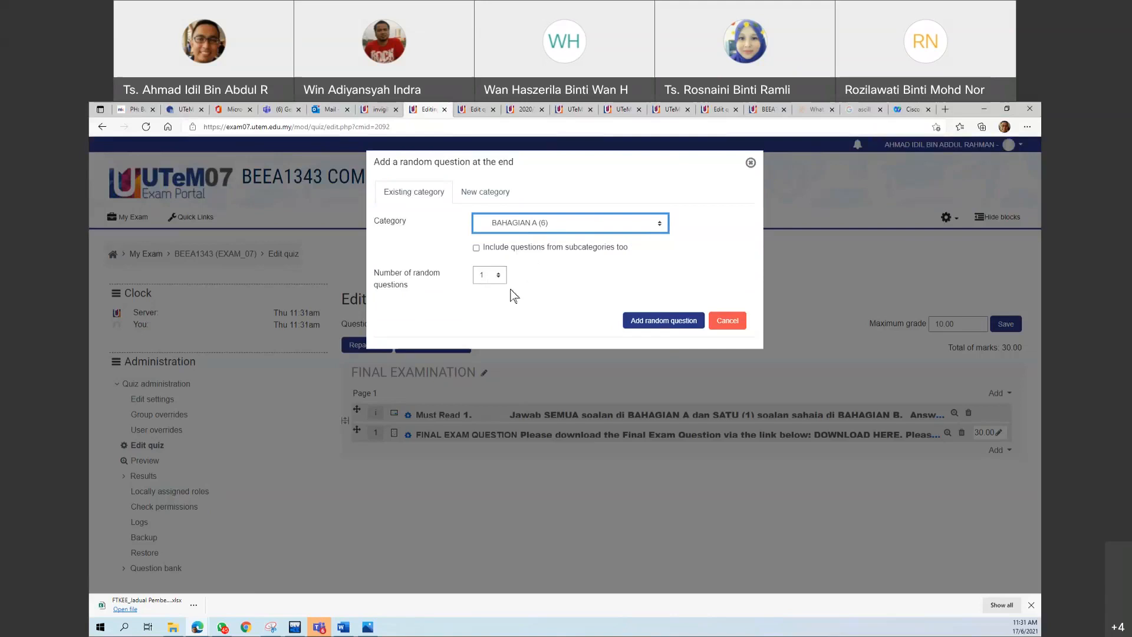
{"action": "left_click", "coordinate": [654, 325]}
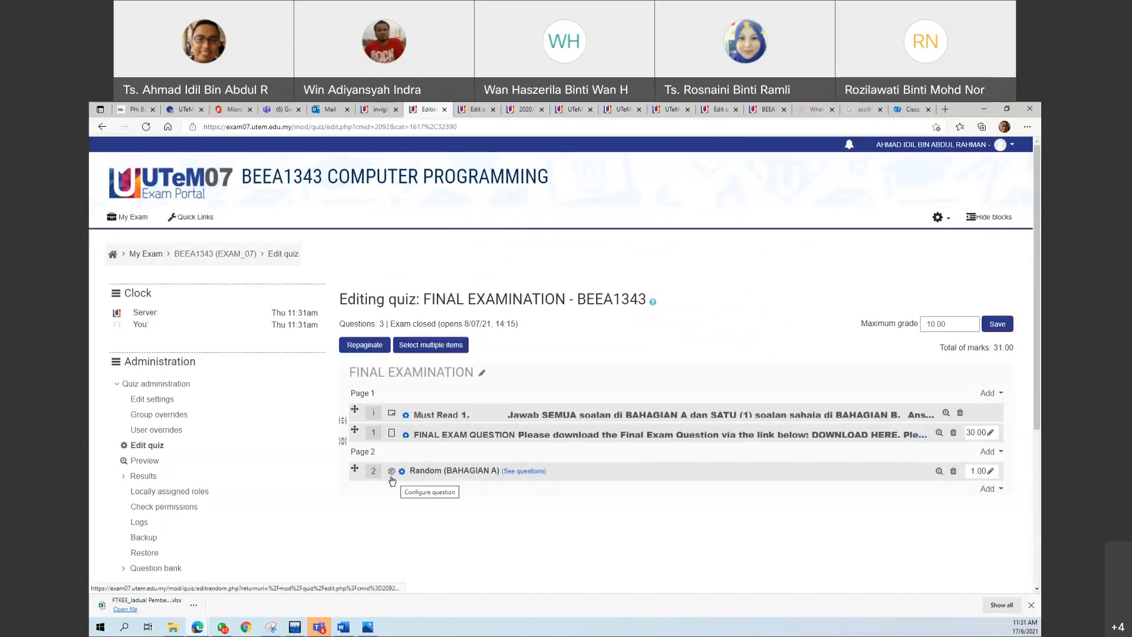
{"action": "left_click", "coordinate": [520, 472]}
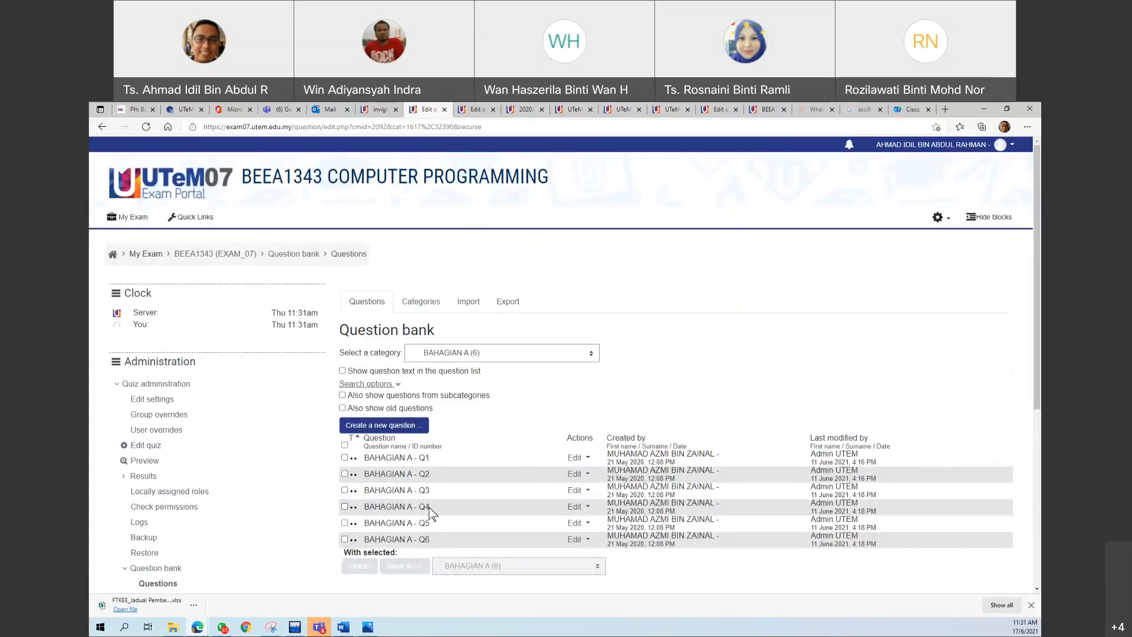
{"action": "left_click", "coordinate": [101, 125]}
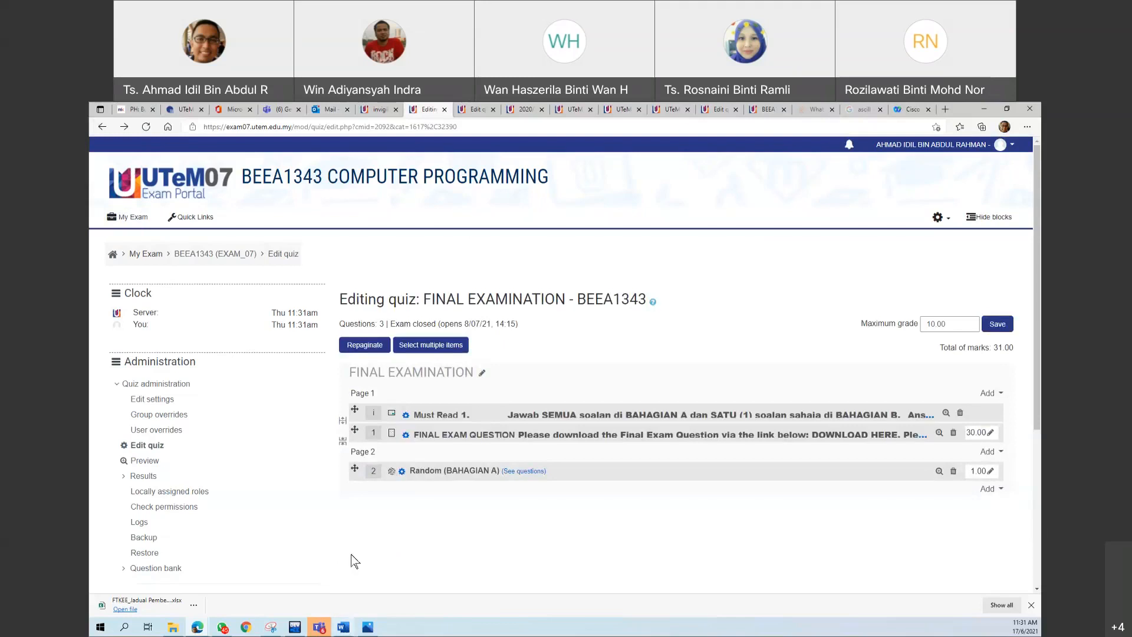
Close the unneeded ULearn pages in the browser and show the Test 1 question list in a maximized window
{"action": "left_click", "coordinate": [487, 113]}
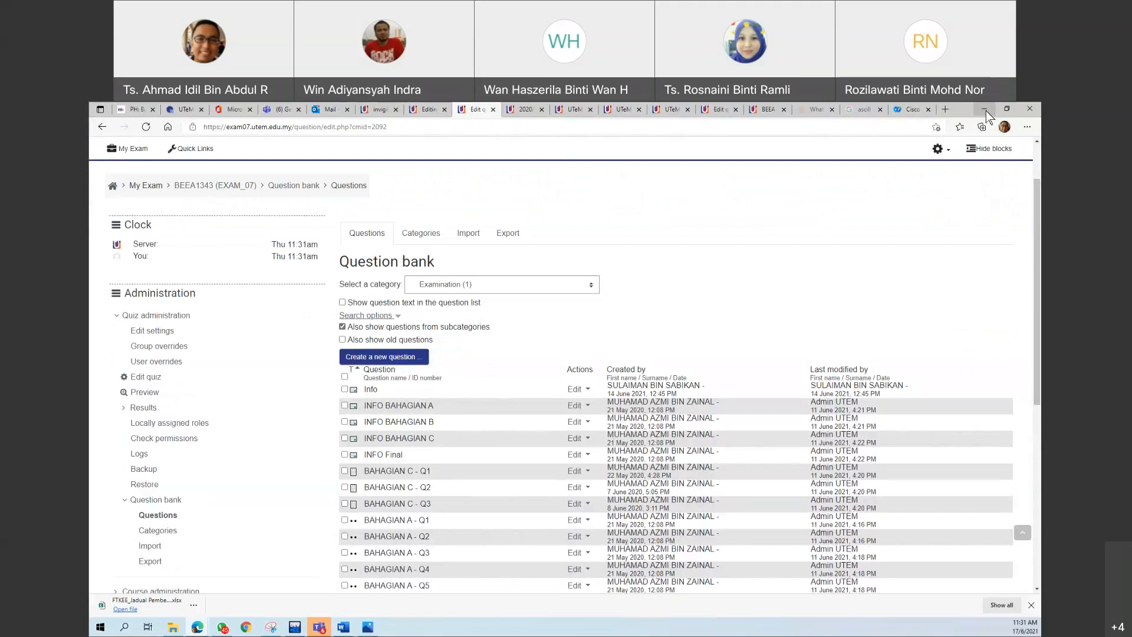
{"action": "double_click", "coordinate": [957, 112]}
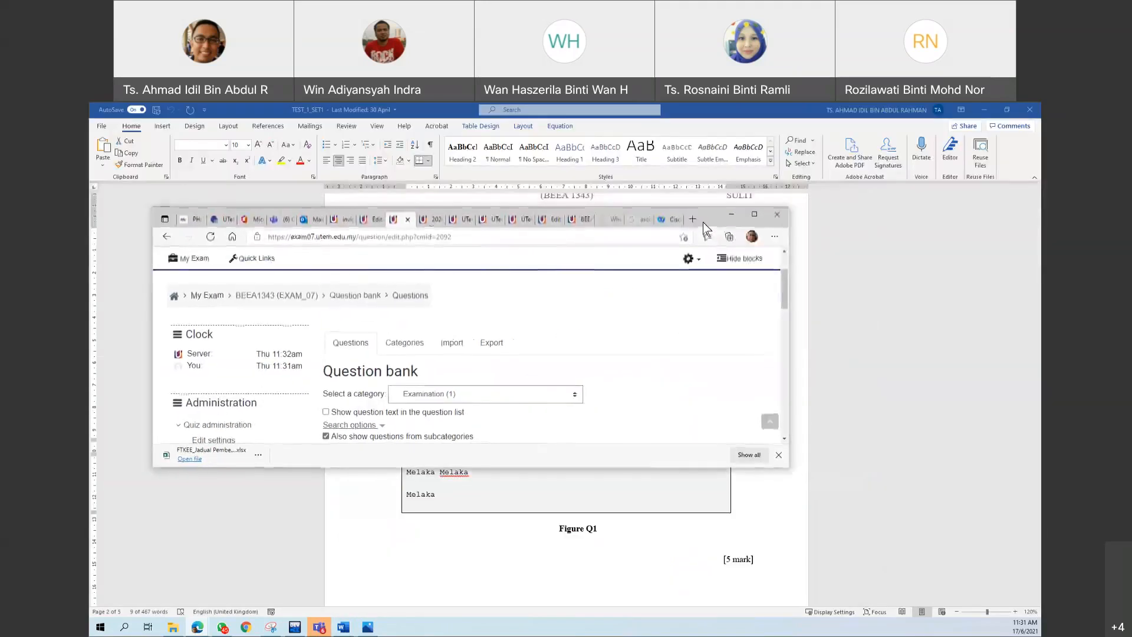
{"action": "left_click", "coordinate": [461, 220]}
{"action": "left_click", "coordinate": [493, 220]}
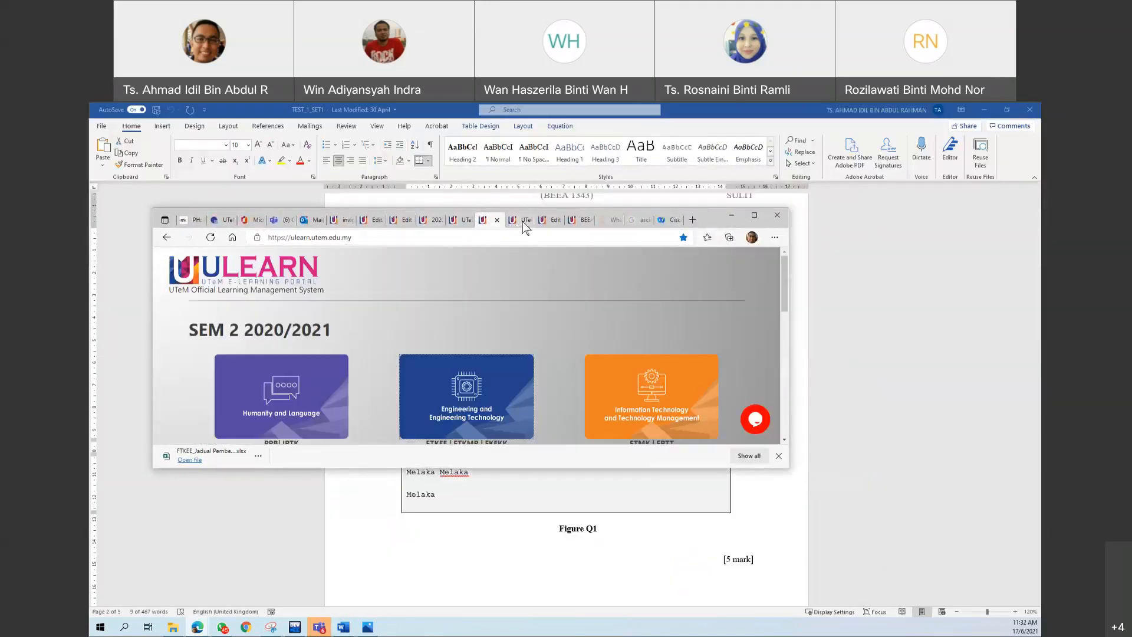
{"action": "left_click", "coordinate": [497, 219]}
{"action": "left_click", "coordinate": [496, 220]}
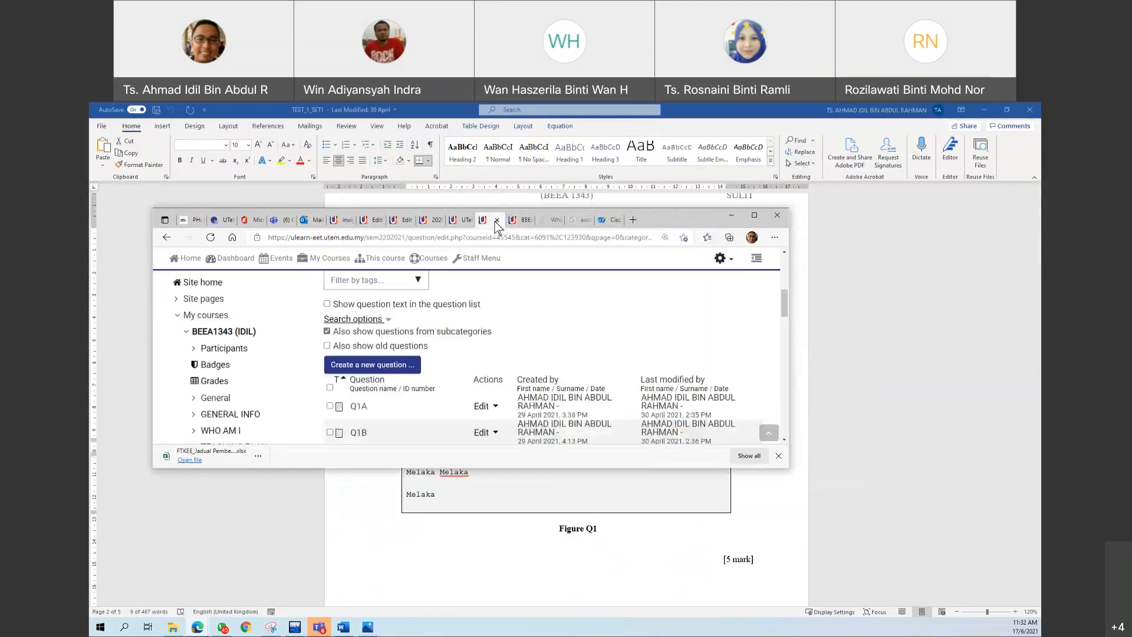
{"action": "left_click", "coordinate": [753, 216]}
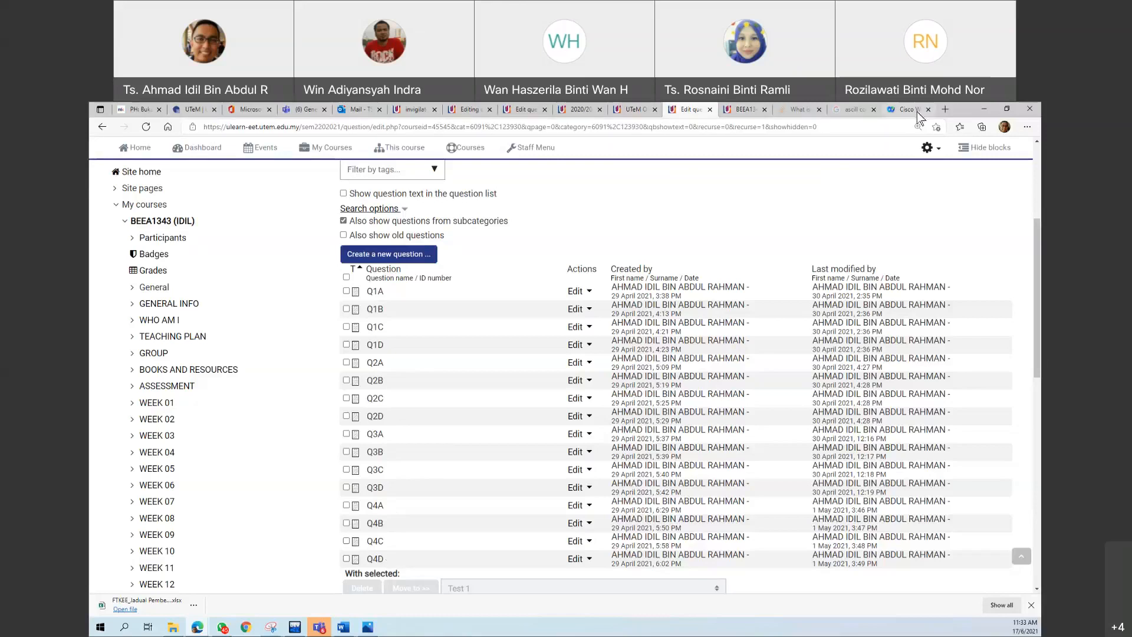
Switch to Word and create a new blank document
{"action": "left_click", "coordinate": [981, 112]}
{"action": "left_click", "coordinate": [108, 132]}
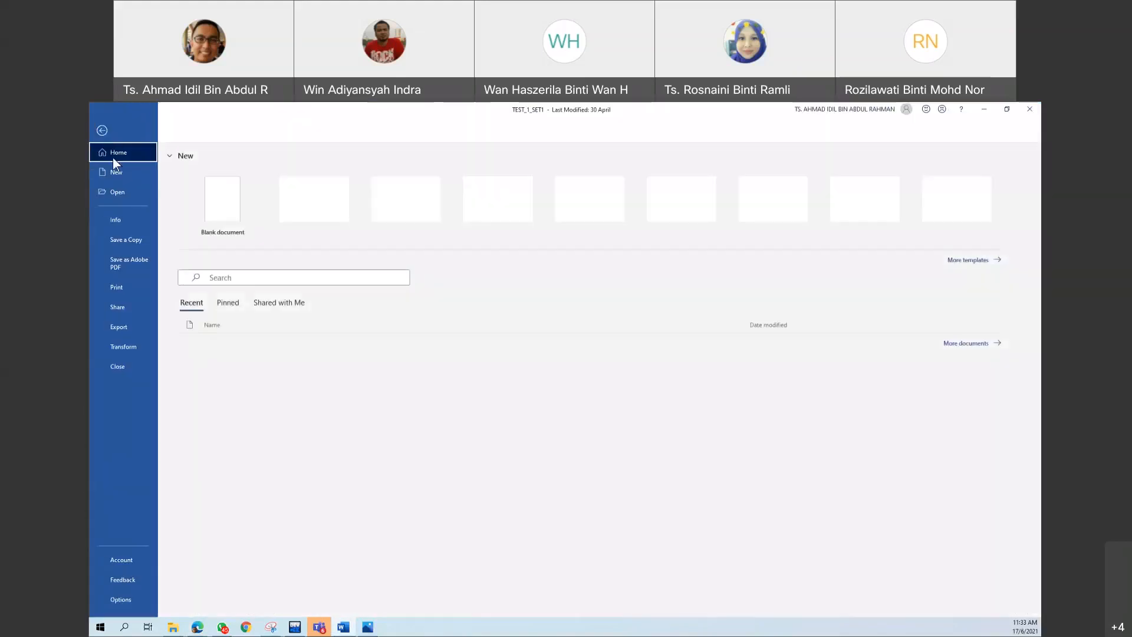
{"action": "left_click", "coordinate": [116, 171]}
{"action": "left_click", "coordinate": [245, 233]}
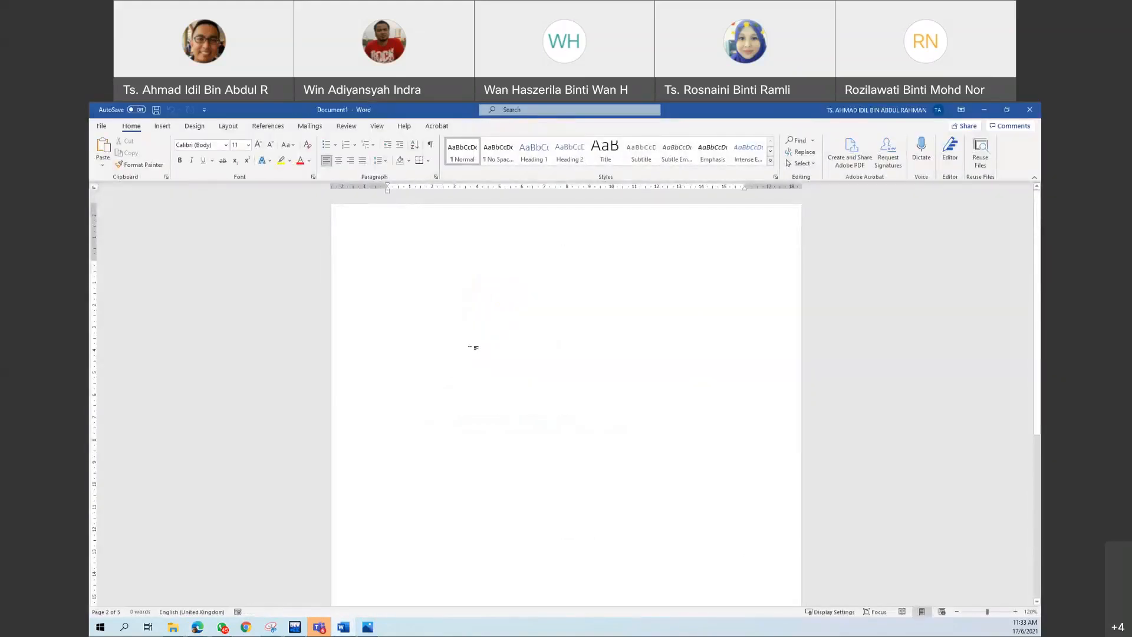
Write the question labels Q1, Q2, Q3 and Q4 on separate lines, with Q20 further down the page
{"action": "type", "text": "q"}
{"action": "type", "text": "Q1"}
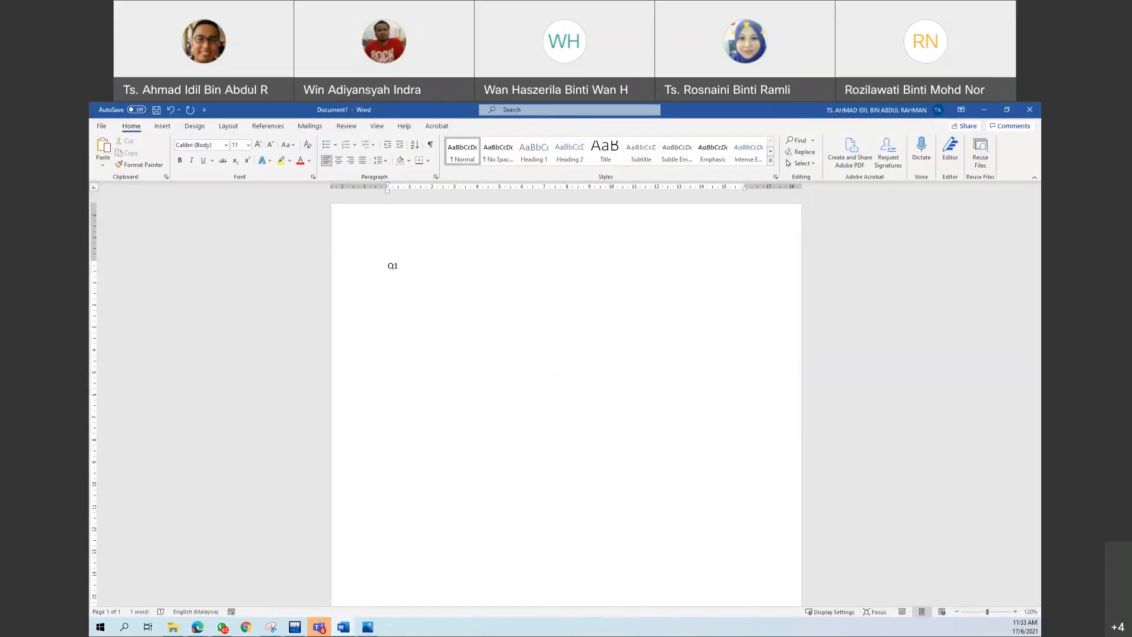
{"action": "key", "text": "Return"}
{"action": "type", "text": "Q2"}
{"action": "key", "text": "Return"}
{"action": "type", "text": "Q3"}
{"action": "key", "text": "Return"}
{"action": "type", "text": "Q4"}
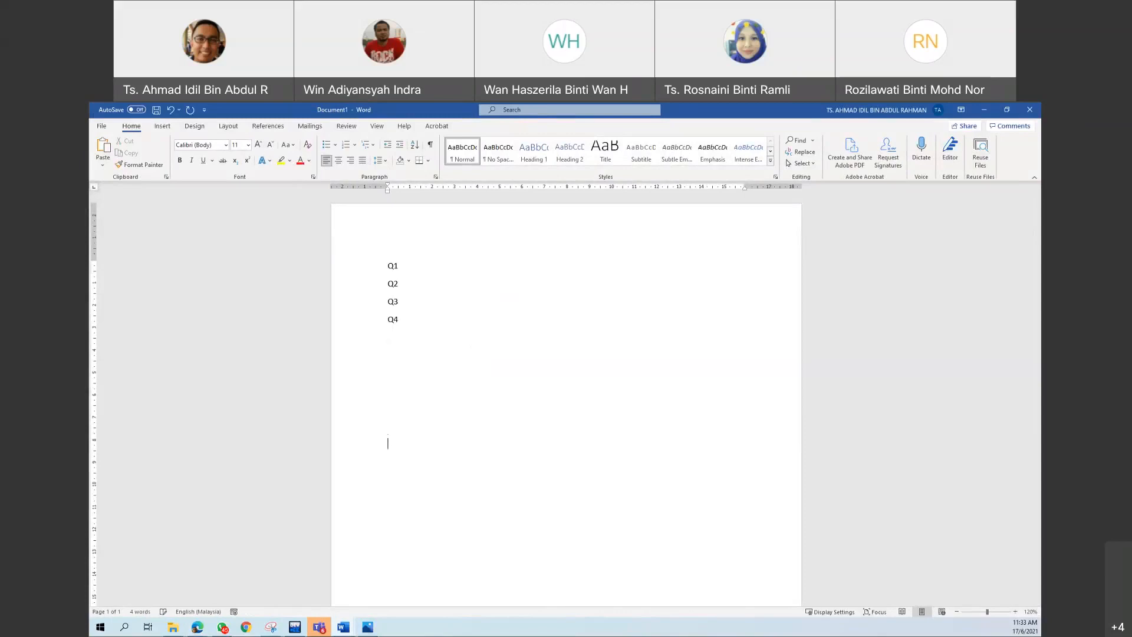
{"action": "type", "text": "Q20"}
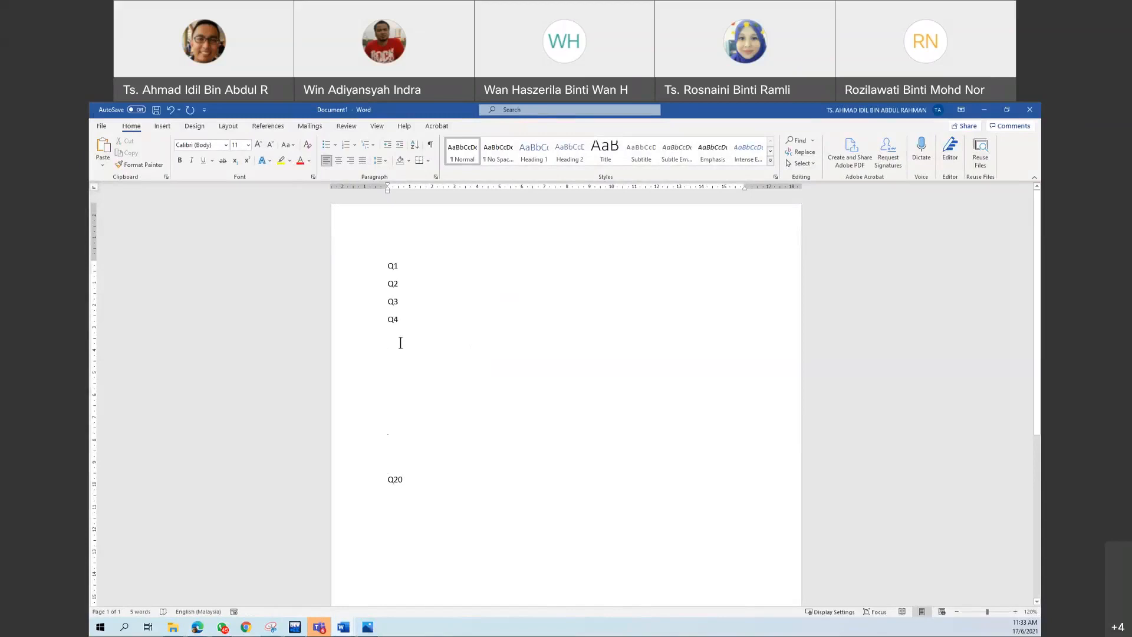
Fill the gap below Q4 with six single-dot lines and remove the remaining blank lines above Q20
{"action": "type", "text": ". . . . . ."}
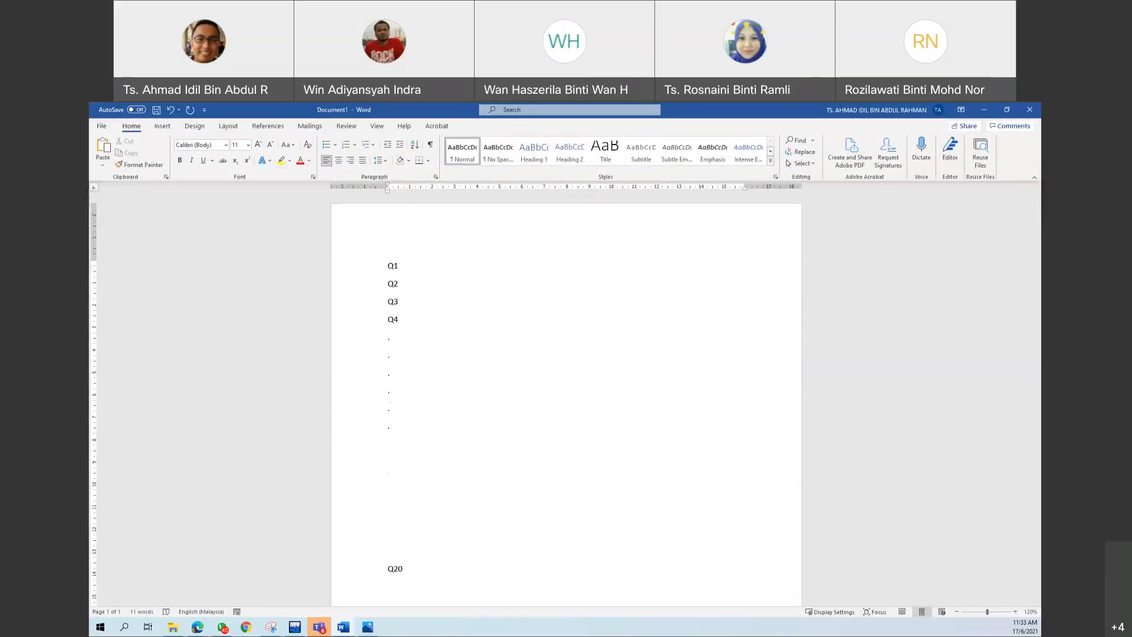
{"action": "key", "text": "Delete"}
{"action": "key", "text": "Delete"}
{"action": "key", "text": "Delete"}
{"action": "key", "text": "Delete"}
{"action": "key", "text": "Delete"}
{"action": "key", "text": "Delete"}
{"action": "key", "text": "Delete"}
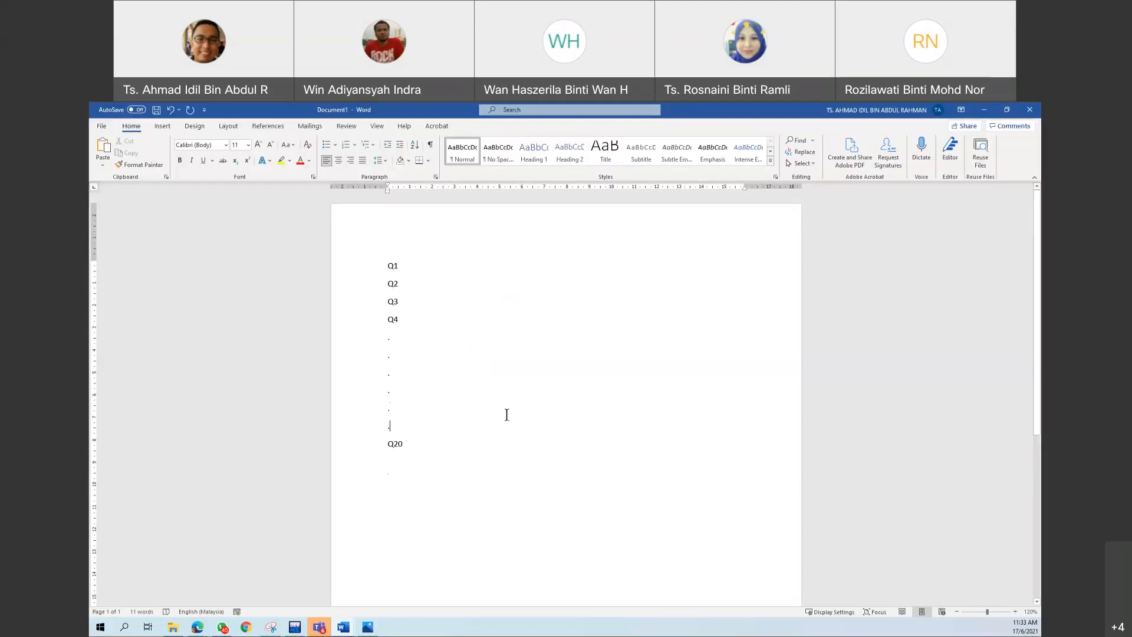
Write 10/20 in the empty area beside the list of question labels
{"action": "left_click", "coordinate": [530, 327]}
{"action": "left_click", "coordinate": [471, 397]}
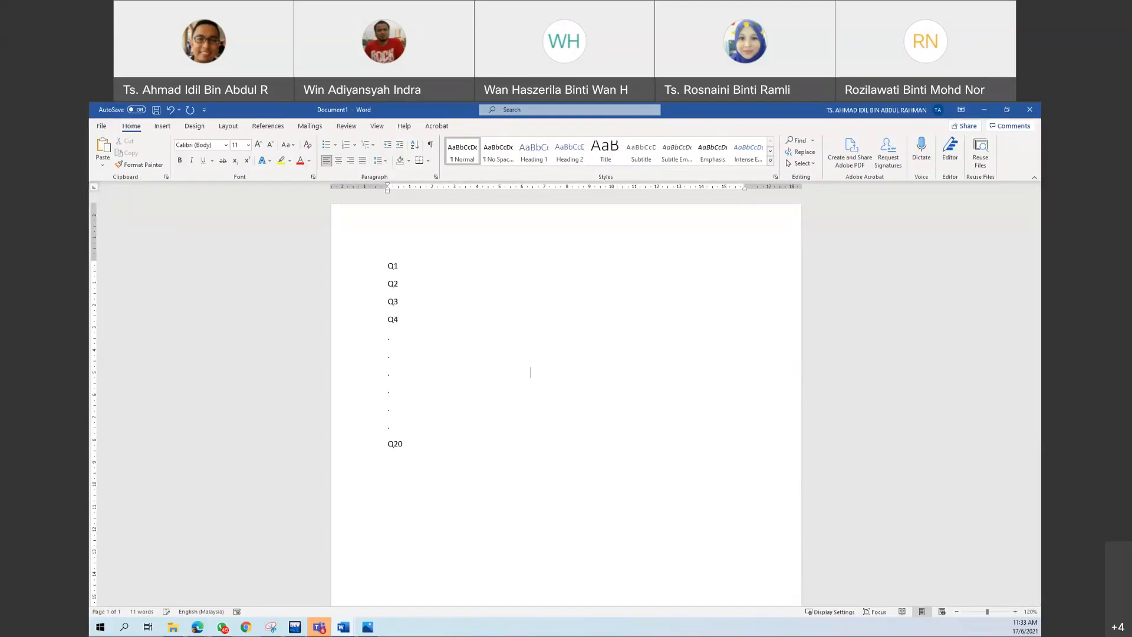
{"action": "type", "text": "10/20"}
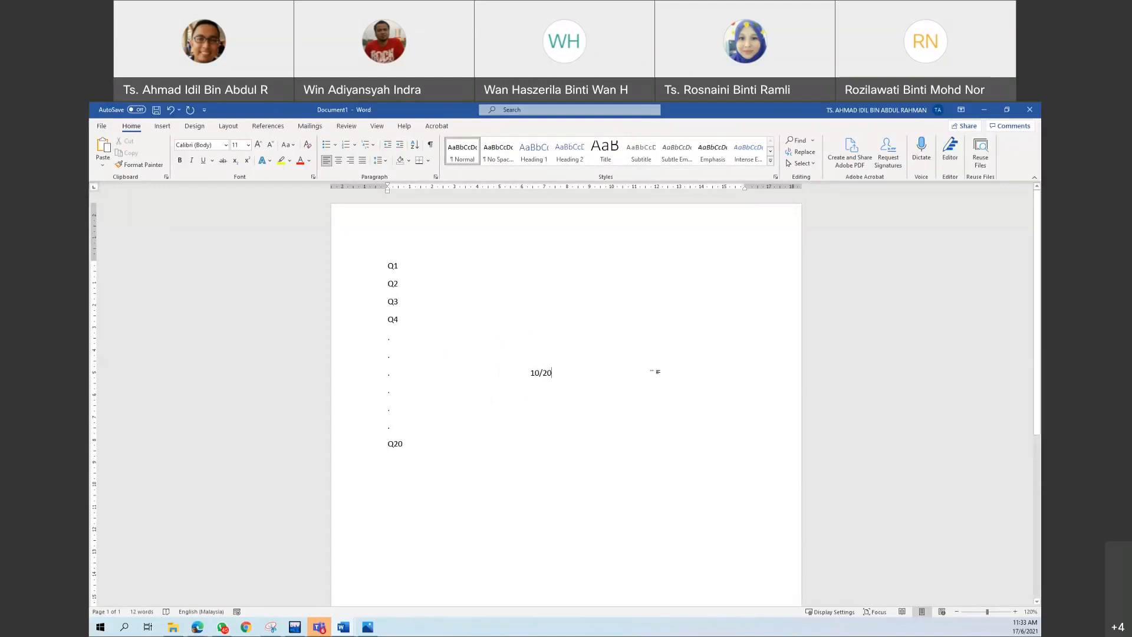
Look through Questions 1 to 3 in the TEST_1_SET1 document
{"action": "left_click", "coordinate": [984, 110]}
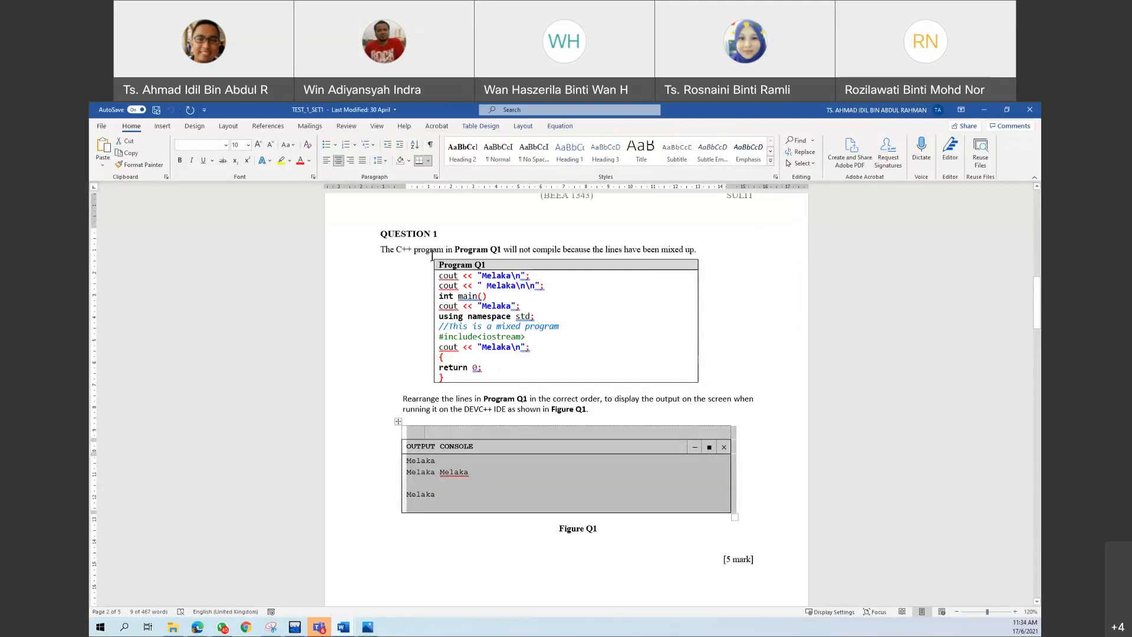
{"action": "scroll", "coordinate": [472, 380], "scroll_direction": "down", "scroll_amount": 3}
{"action": "scroll", "coordinate": [472, 380], "scroll_direction": "down", "scroll_amount": 20}
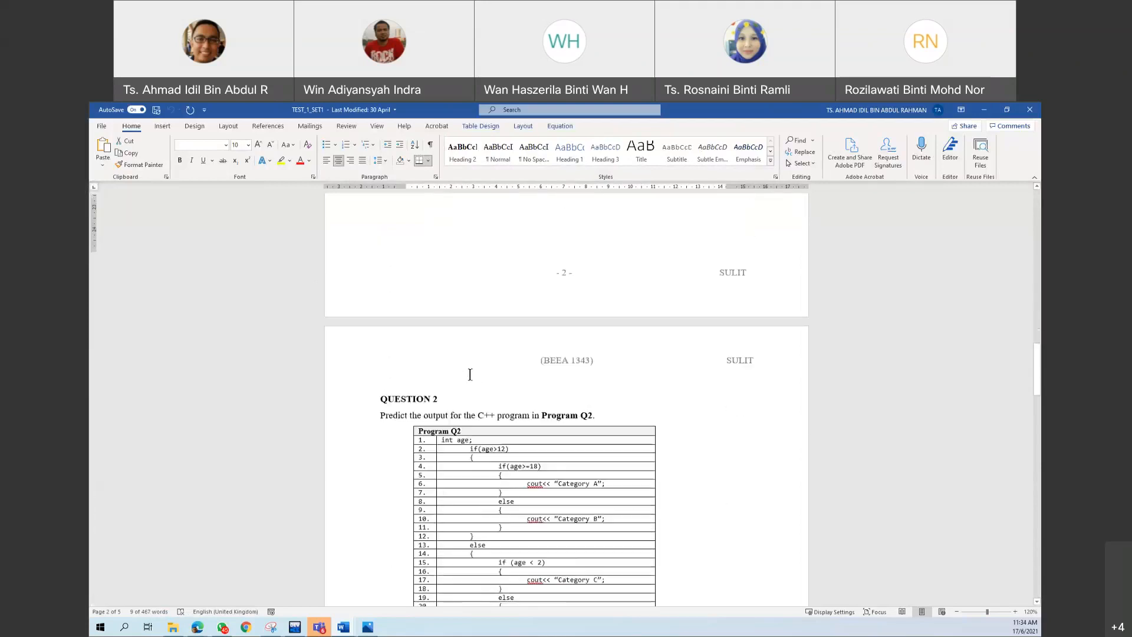
{"action": "scroll", "coordinate": [459, 404], "scroll_direction": "down", "scroll_amount": 20}
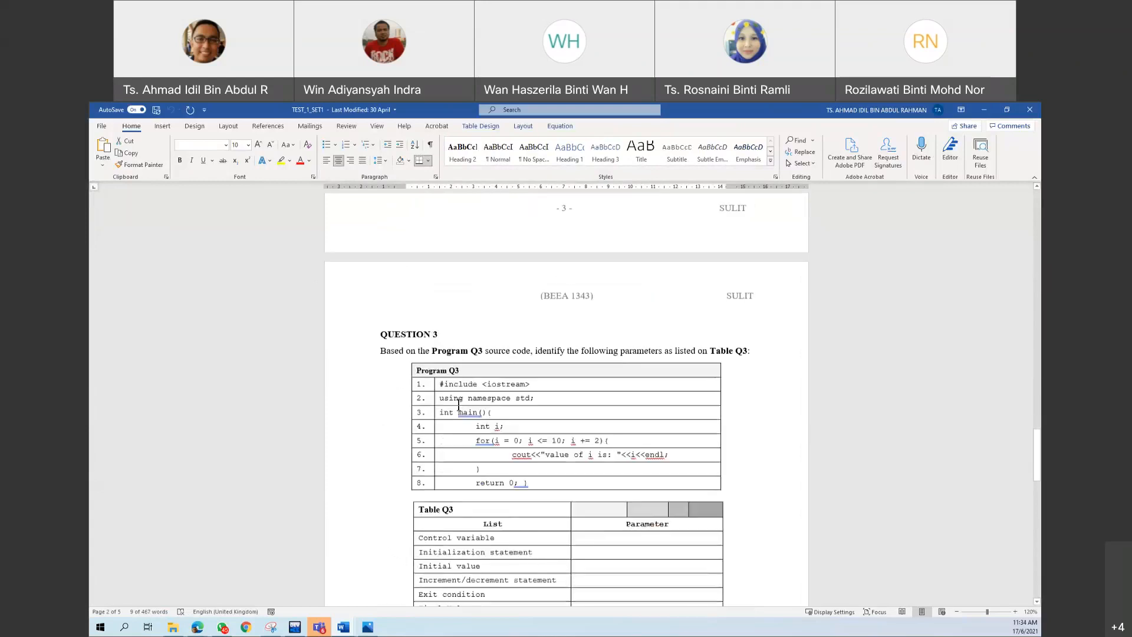
Switch back to the ULearn question bank in the browser and close the Cisco and "What is" pages
{"action": "left_click", "coordinate": [985, 110]}
{"action": "left_click", "coordinate": [199, 628]}
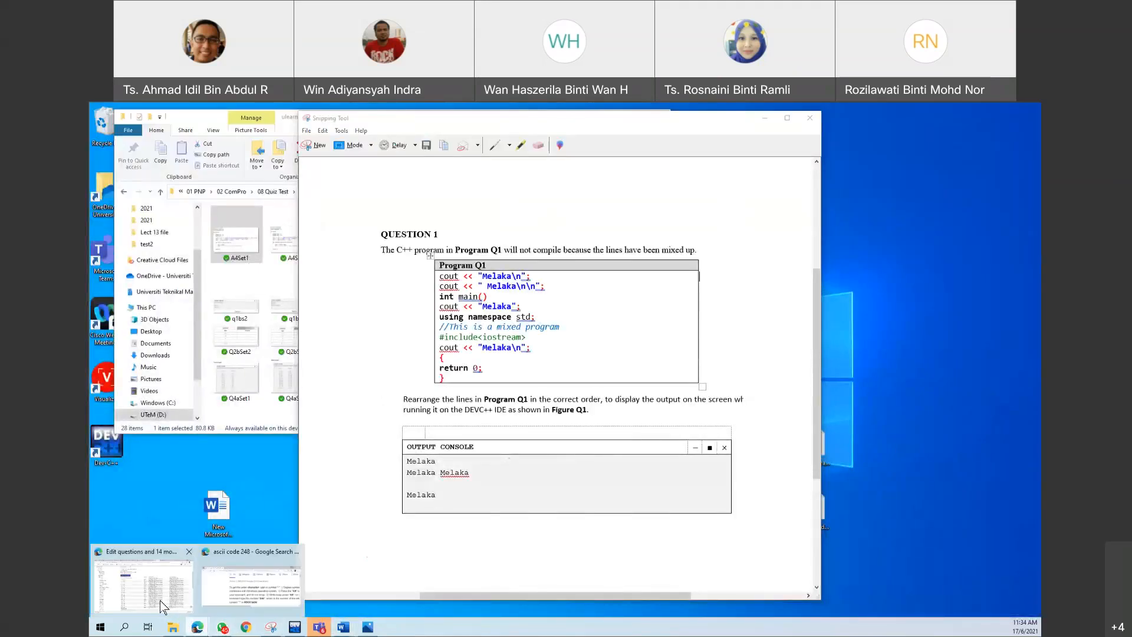
{"action": "left_click", "coordinate": [163, 607]}
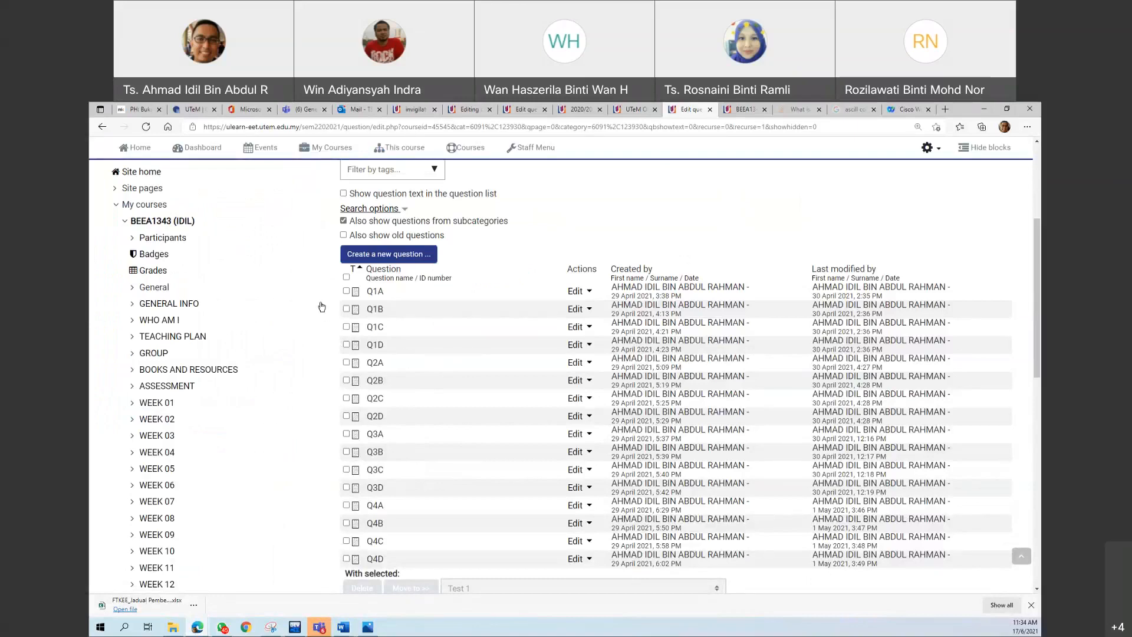
{"action": "left_click", "coordinate": [929, 110]}
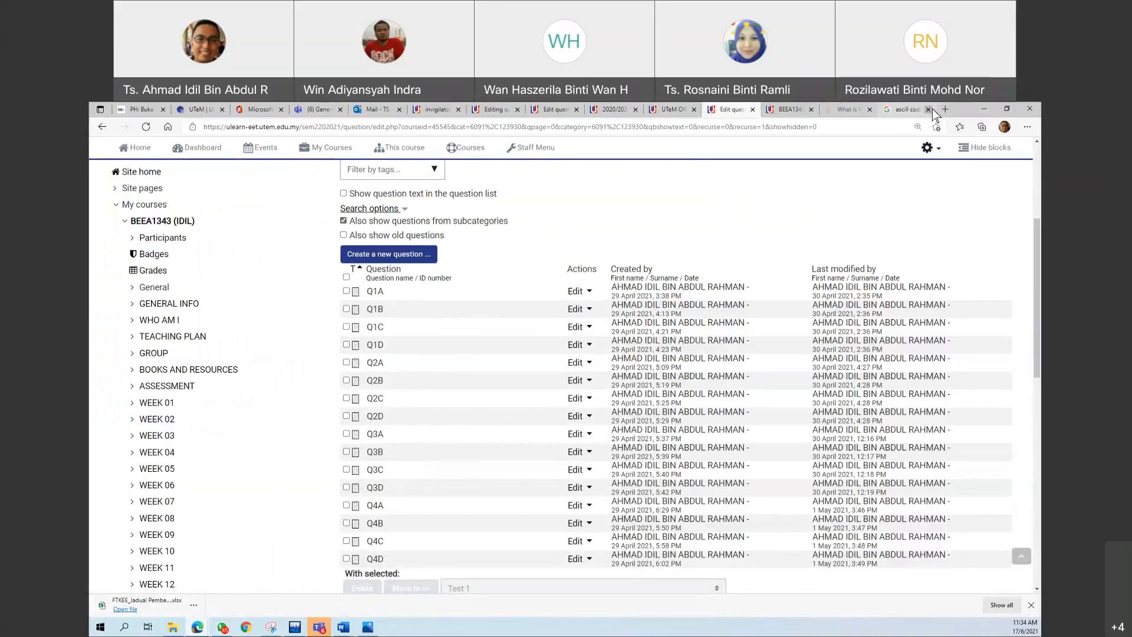
{"action": "left_click", "coordinate": [928, 109]}
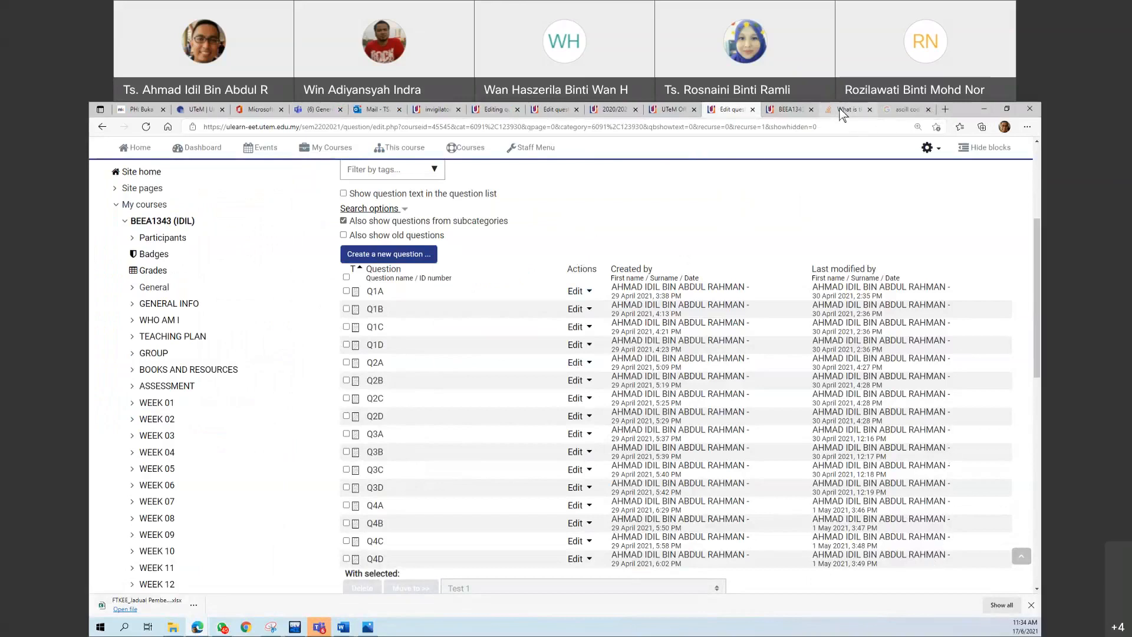
{"action": "left_click", "coordinate": [871, 110]}
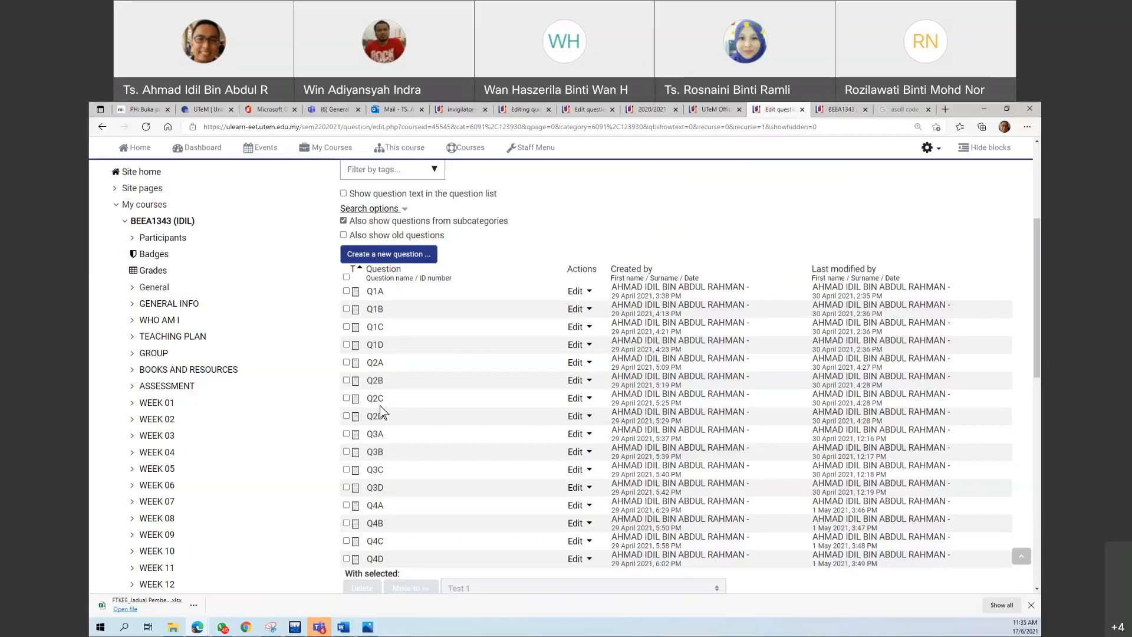
Review the selected category and the question names in the Test 1 question list
{"action": "scroll", "coordinate": [380, 411], "scroll_direction": "up", "scroll_amount": 3}
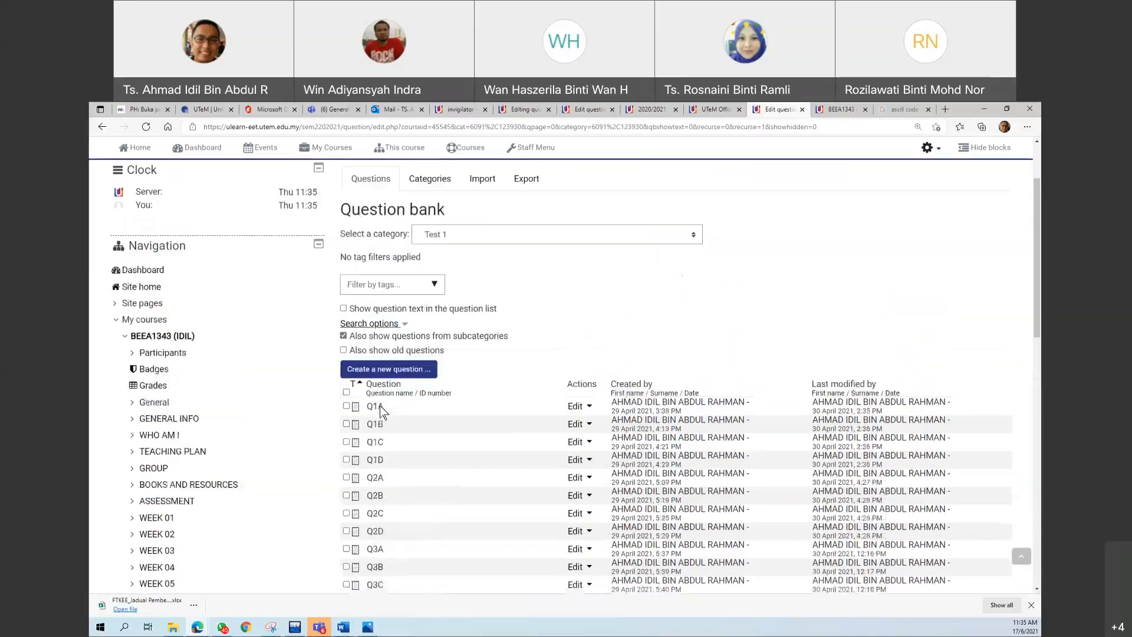
{"action": "scroll", "coordinate": [381, 411], "scroll_direction": "down", "scroll_amount": 2}
{"action": "scroll", "coordinate": [379, 407], "scroll_direction": "down", "scroll_amount": 2}
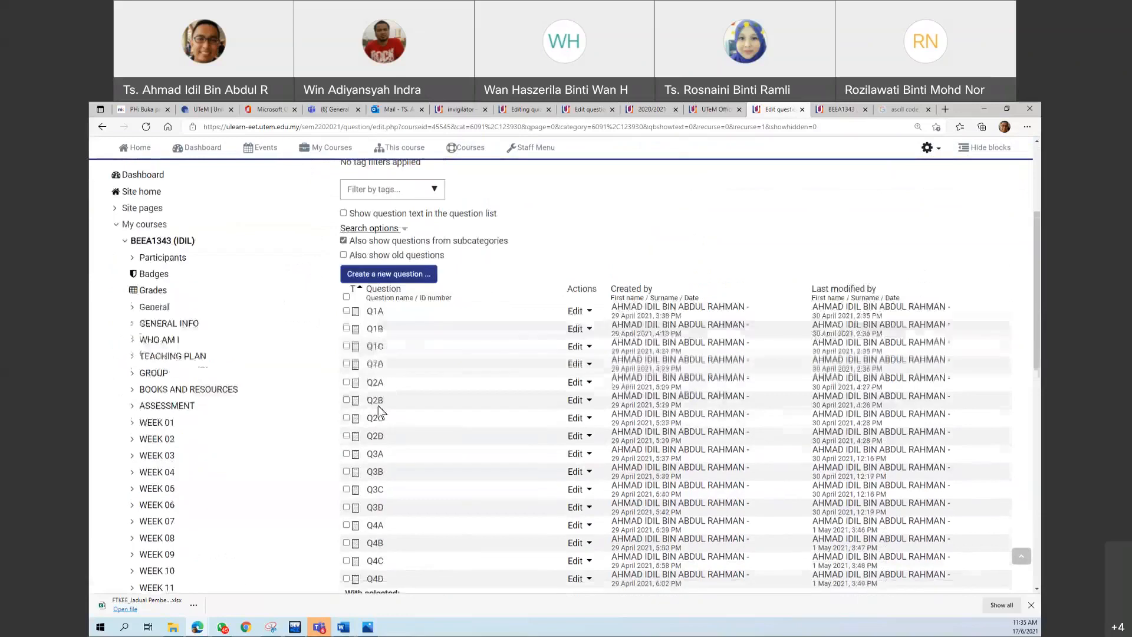
Show only the questions of the Q1 category under Test 1 in the question bank
{"action": "scroll", "coordinate": [388, 346], "scroll_direction": "up", "scroll_amount": 3}
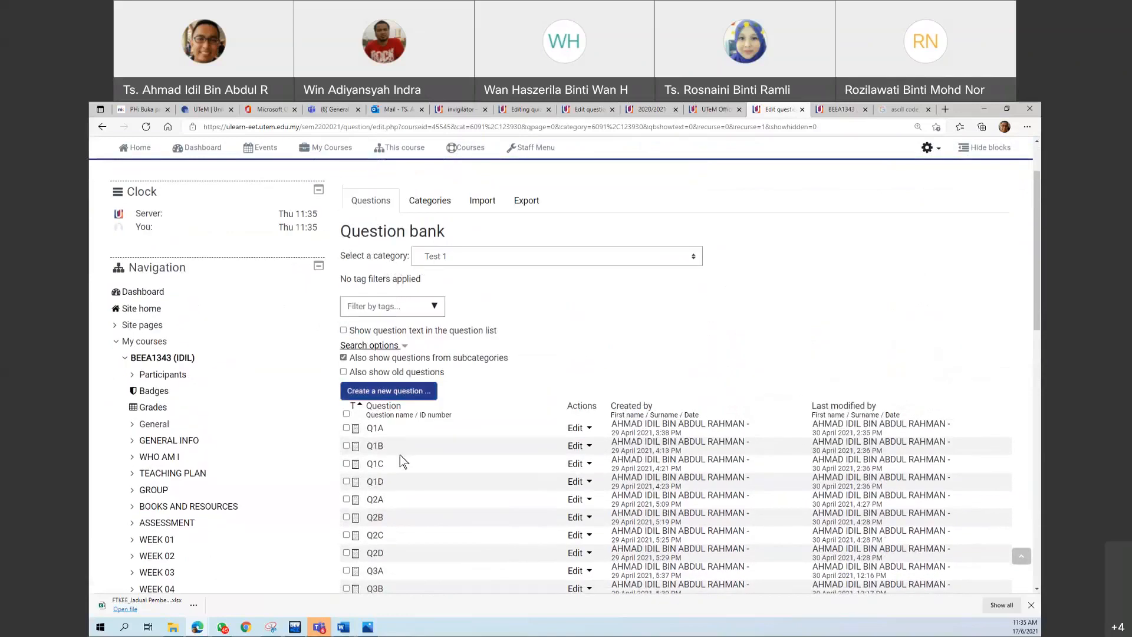
{"action": "scroll", "coordinate": [400, 453], "scroll_direction": "down", "scroll_amount": 2}
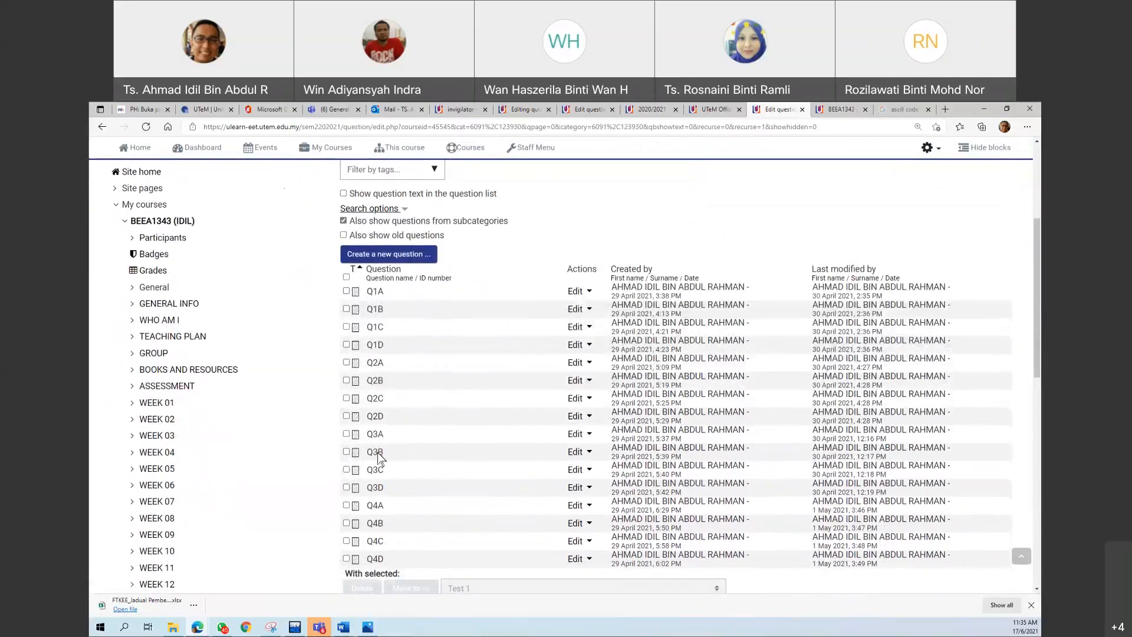
{"action": "scroll", "coordinate": [447, 320], "scroll_direction": "up", "scroll_amount": 2}
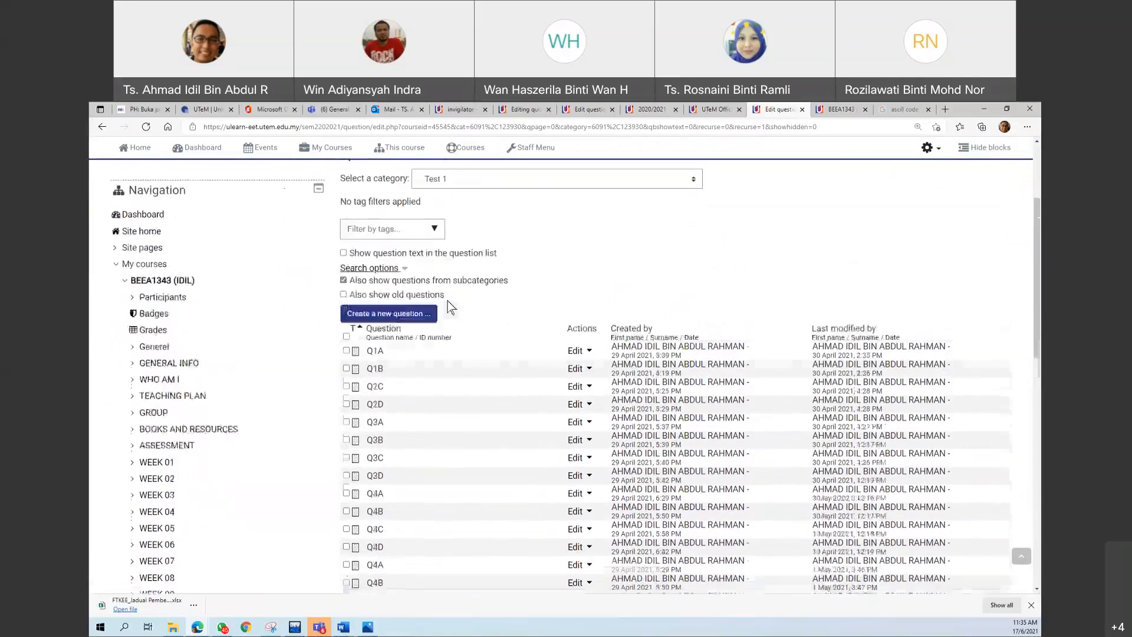
{"action": "left_click", "coordinate": [474, 257]}
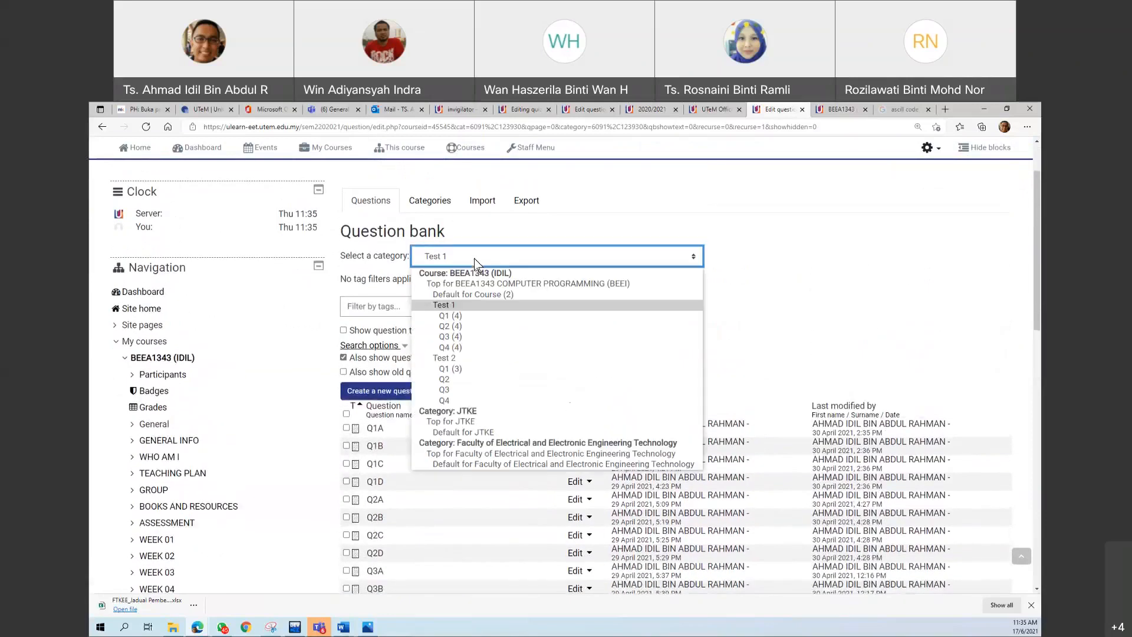
{"action": "left_click", "coordinate": [466, 317]}
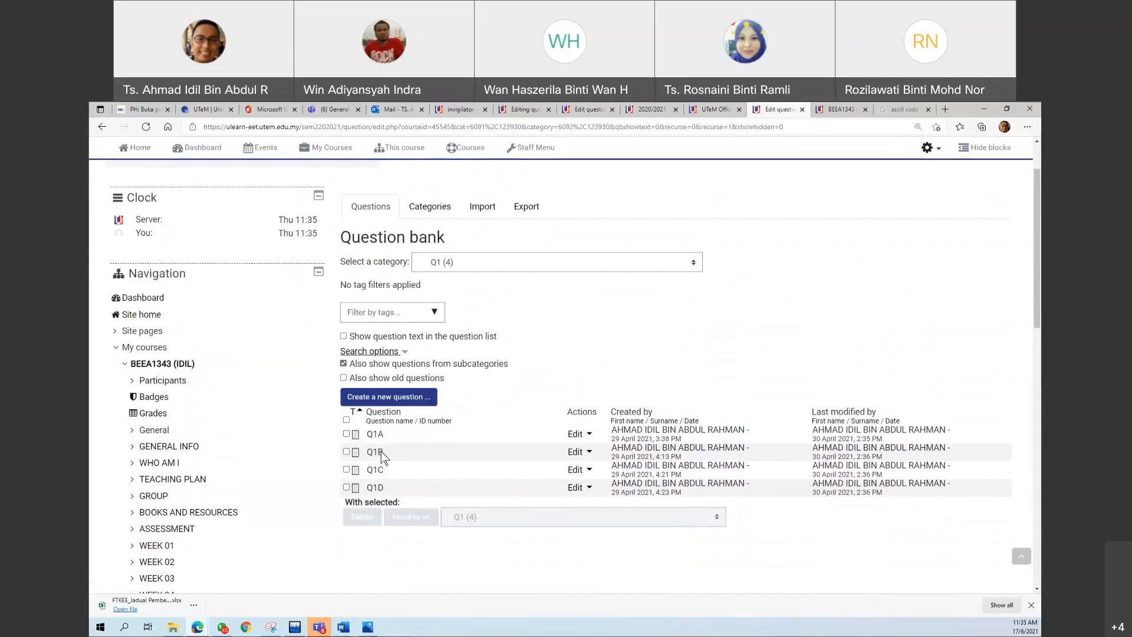
Switch to the exam portal's FINAL EXAMINATION quiz page and view the existing categories offered for a random question
{"action": "double_click", "coordinate": [966, 115]}
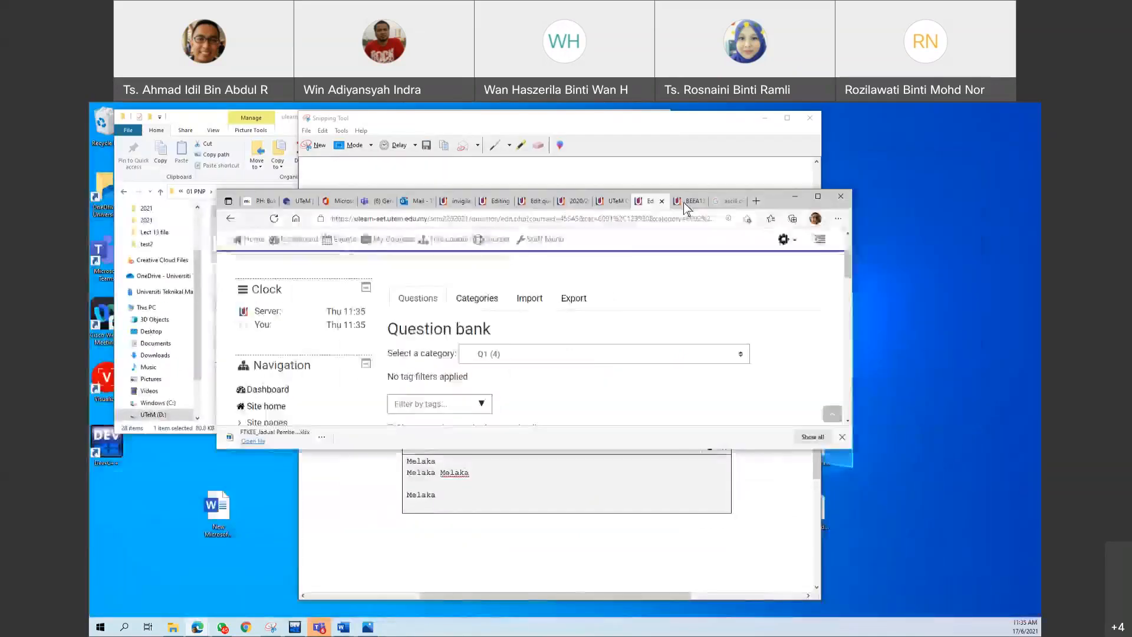
{"action": "left_click", "coordinate": [498, 204]}
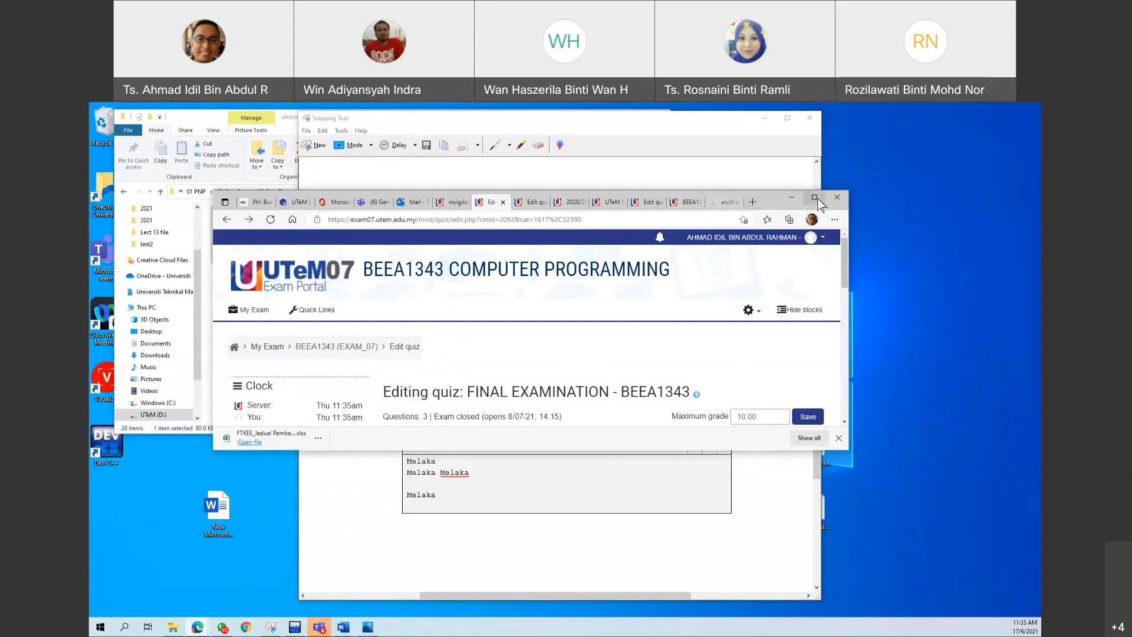
{"action": "left_click", "coordinate": [815, 197]}
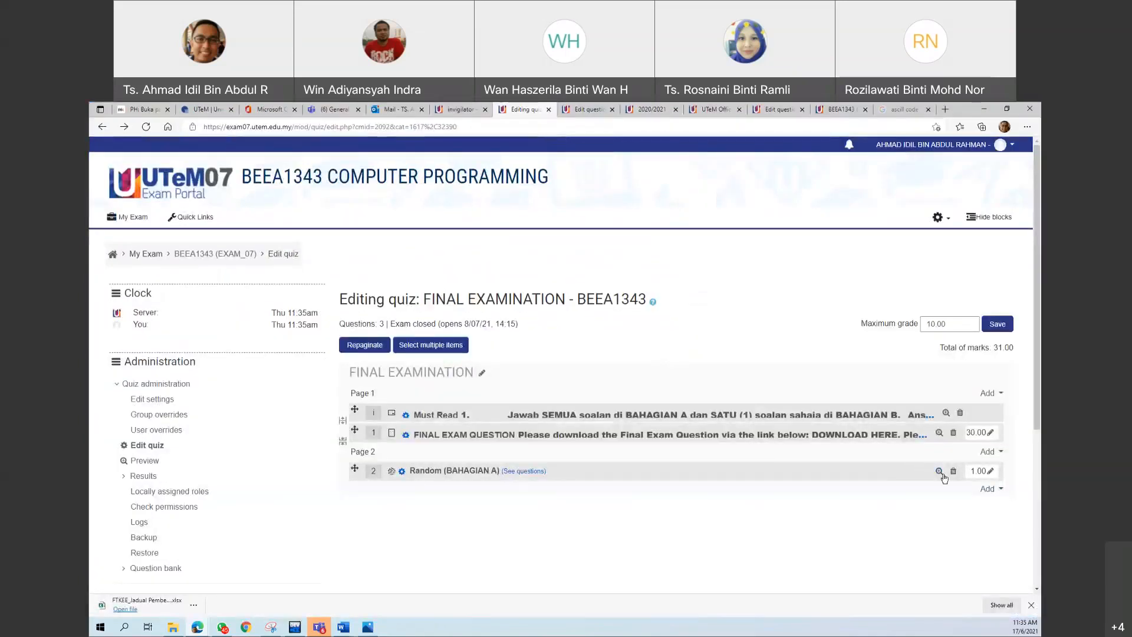
{"action": "left_click", "coordinate": [991, 495]}
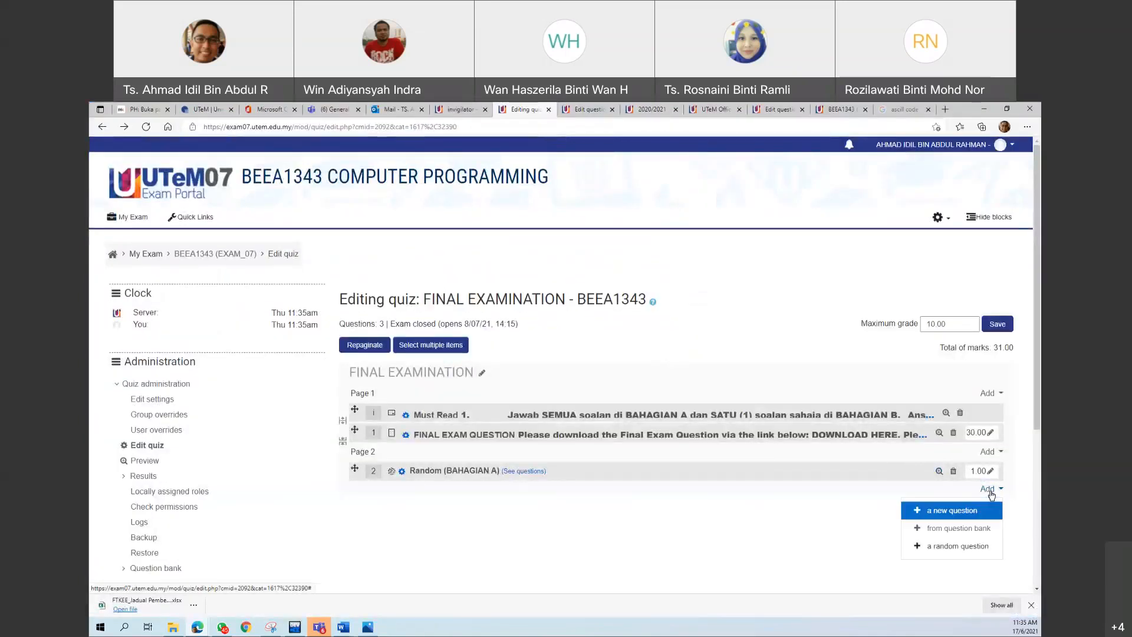
{"action": "left_click", "coordinate": [954, 546]}
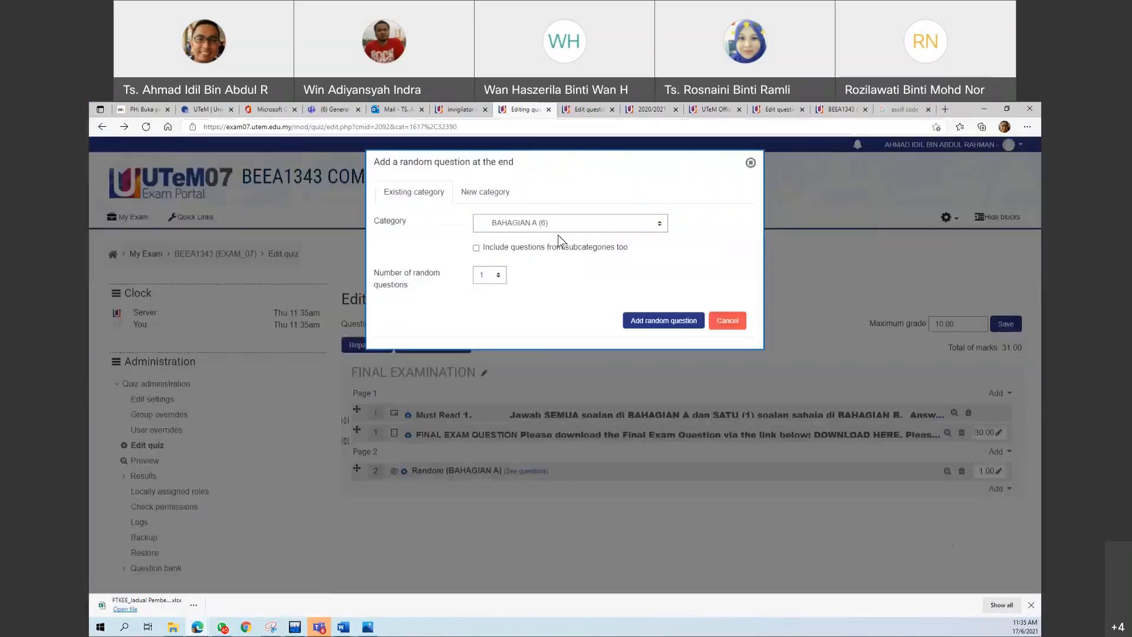
{"action": "left_click", "coordinate": [560, 226]}
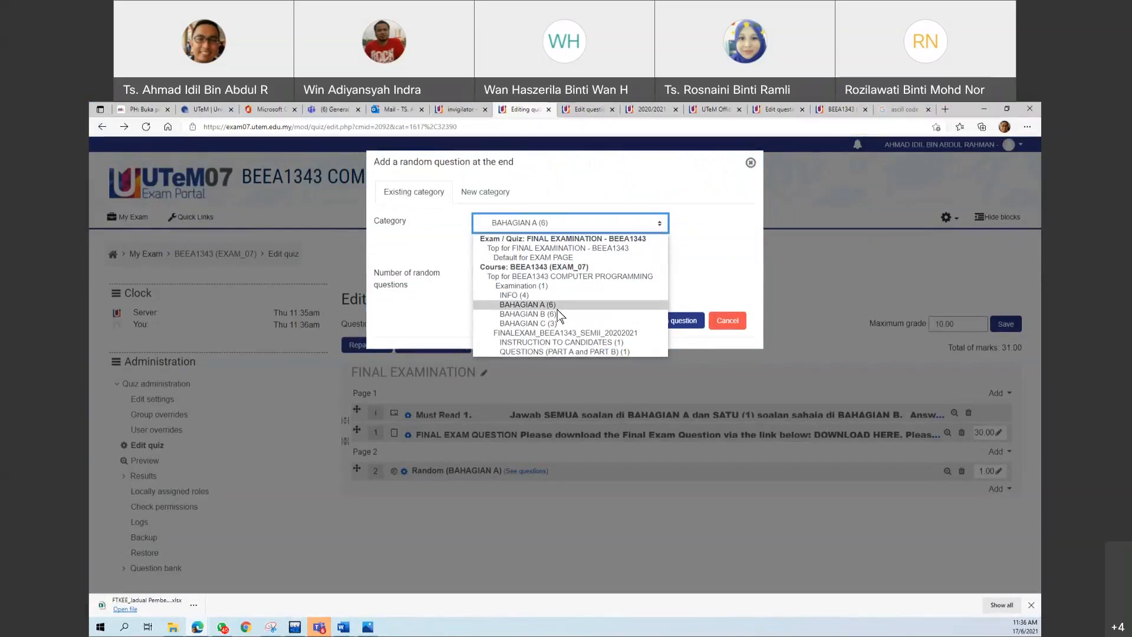
{"action": "left_click", "coordinate": [728, 321]}
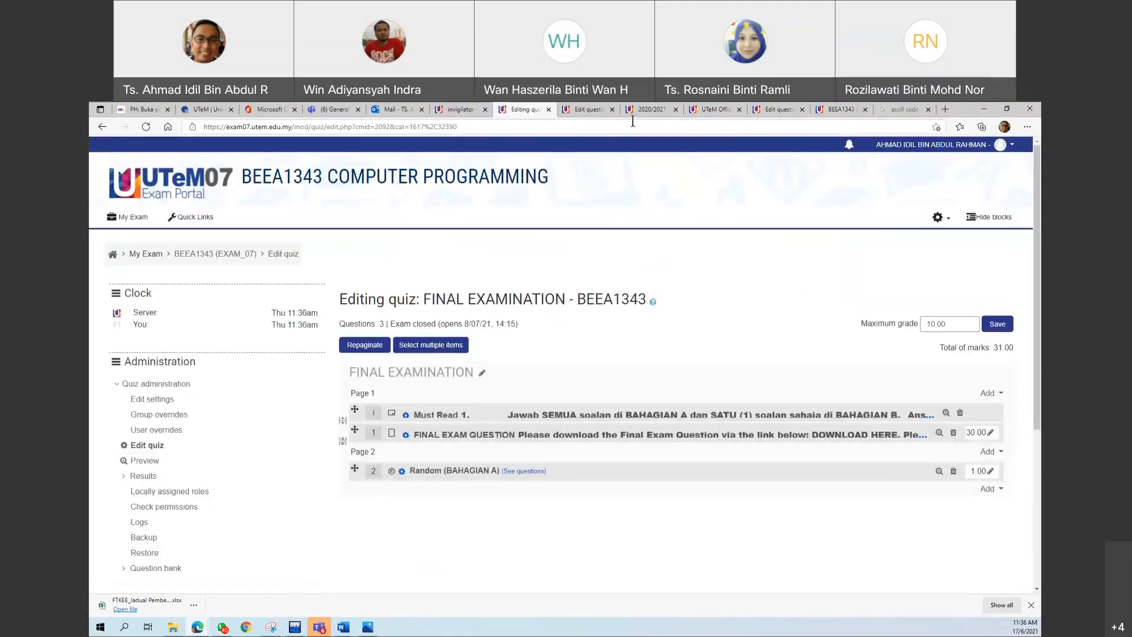
Close the 2020/2021 and UTeM Official ULearn pages and return to the course question bank
{"action": "left_click", "coordinate": [693, 111]}
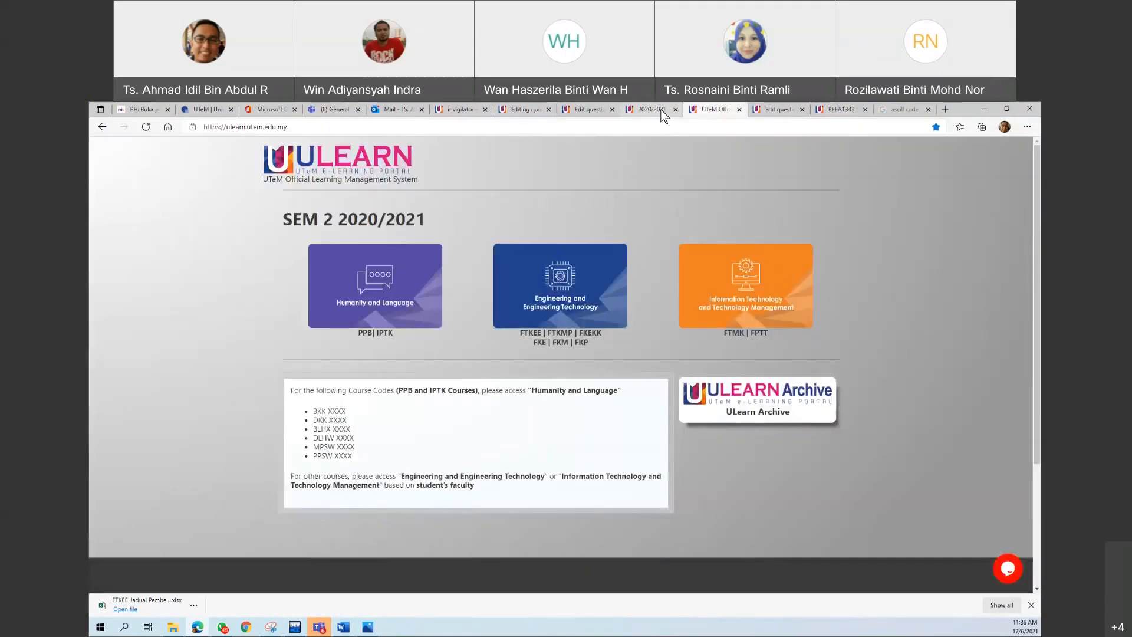
{"action": "key", "text": "ctrl+shift+Tab"}
{"action": "left_click", "coordinate": [676, 109]}
{"action": "left_click", "coordinate": [676, 110]}
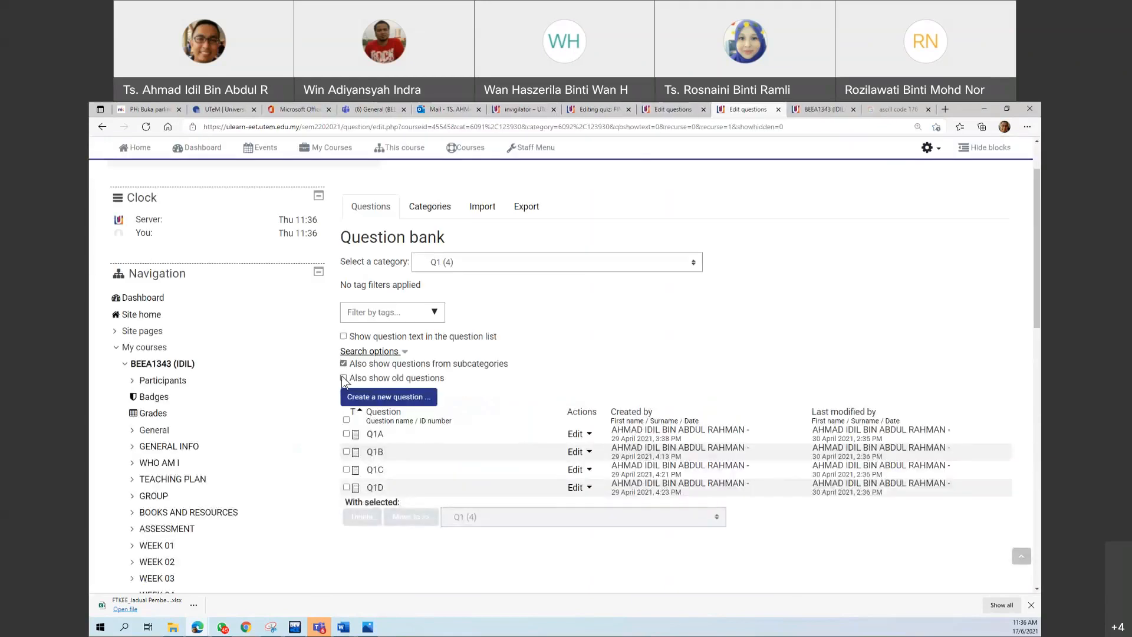
Open the ASSESSMENT section of the BEEA1343 course and turn editing on
{"action": "scroll", "coordinate": [331, 413], "scroll_direction": "down", "scroll_amount": 1}
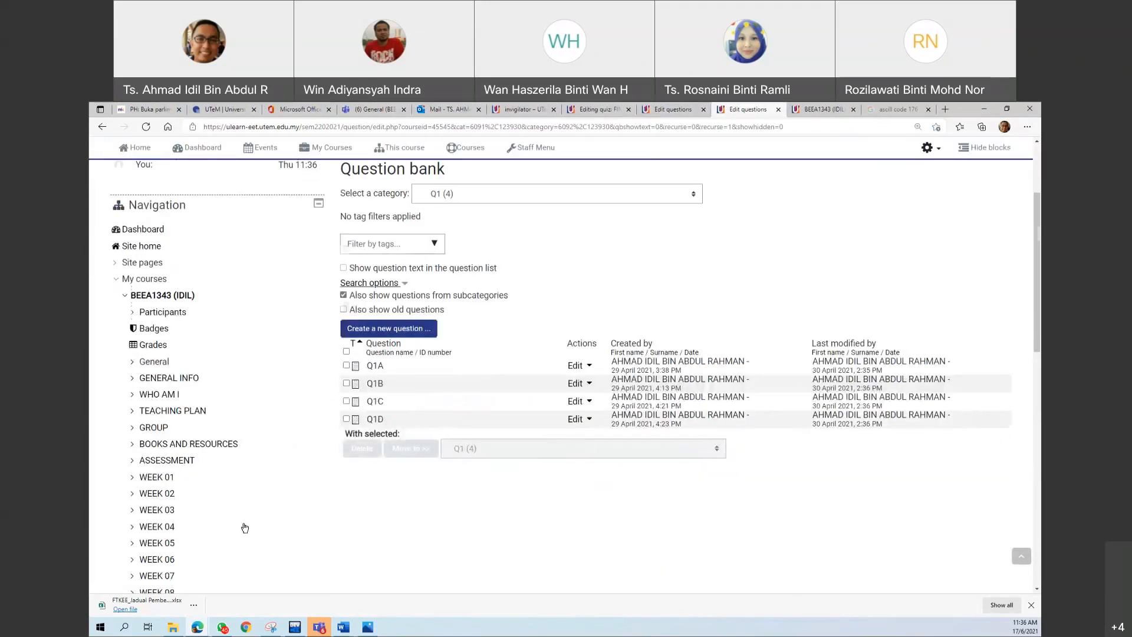
{"action": "scroll", "coordinate": [244, 528], "scroll_direction": "down", "scroll_amount": 1}
{"action": "scroll", "coordinate": [236, 534], "scroll_direction": "up", "scroll_amount": 3}
{"action": "scroll", "coordinate": [195, 507], "scroll_direction": "down", "scroll_amount": 2}
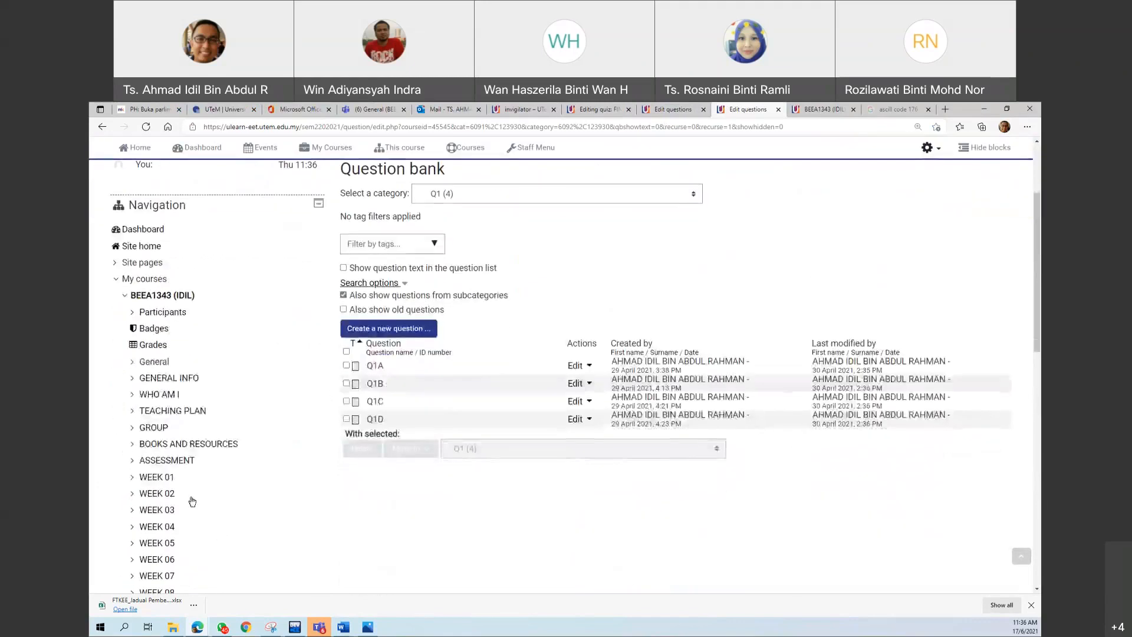
{"action": "left_click", "coordinate": [176, 460]}
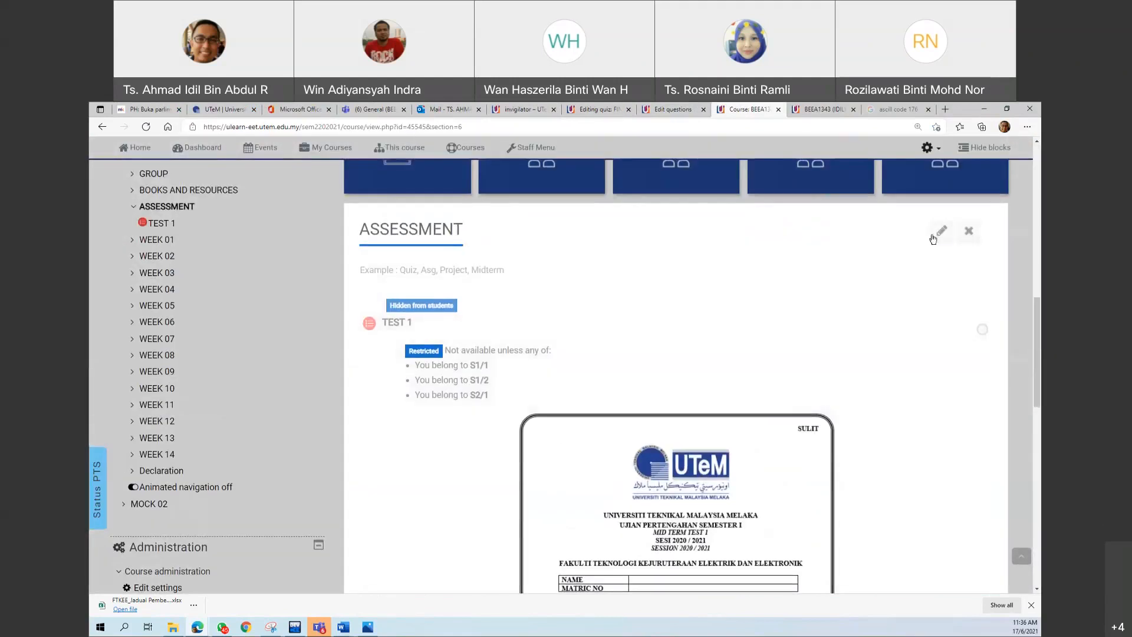
{"action": "left_click", "coordinate": [942, 231]}
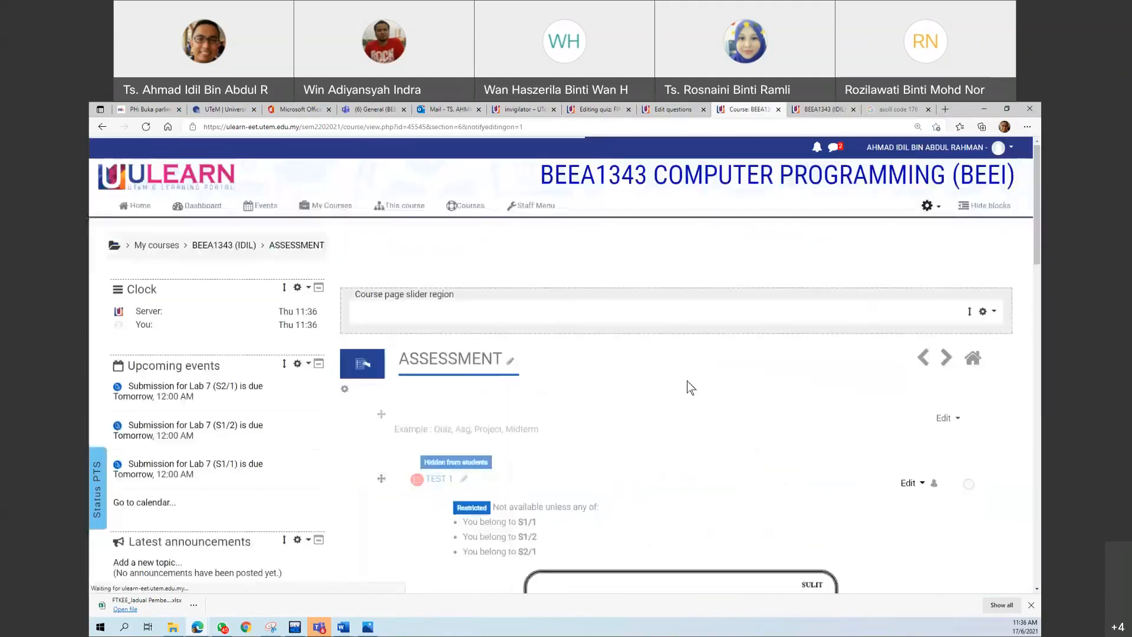
Add a new Quiz activity to the ASSESSMENT section, below TEST 1
{"action": "scroll", "coordinate": [676, 398], "scroll_direction": "down", "scroll_amount": 10}
{"action": "scroll", "coordinate": [693, 381], "scroll_direction": "up", "scroll_amount": 3}
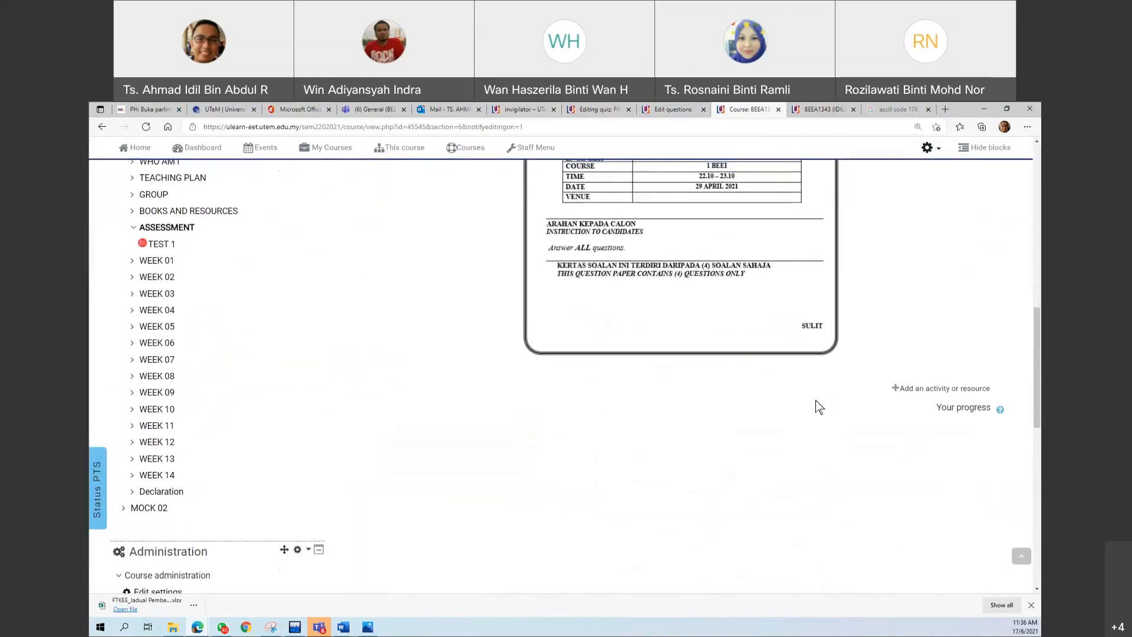
{"action": "scroll", "coordinate": [819, 407], "scroll_direction": "up", "scroll_amount": 5}
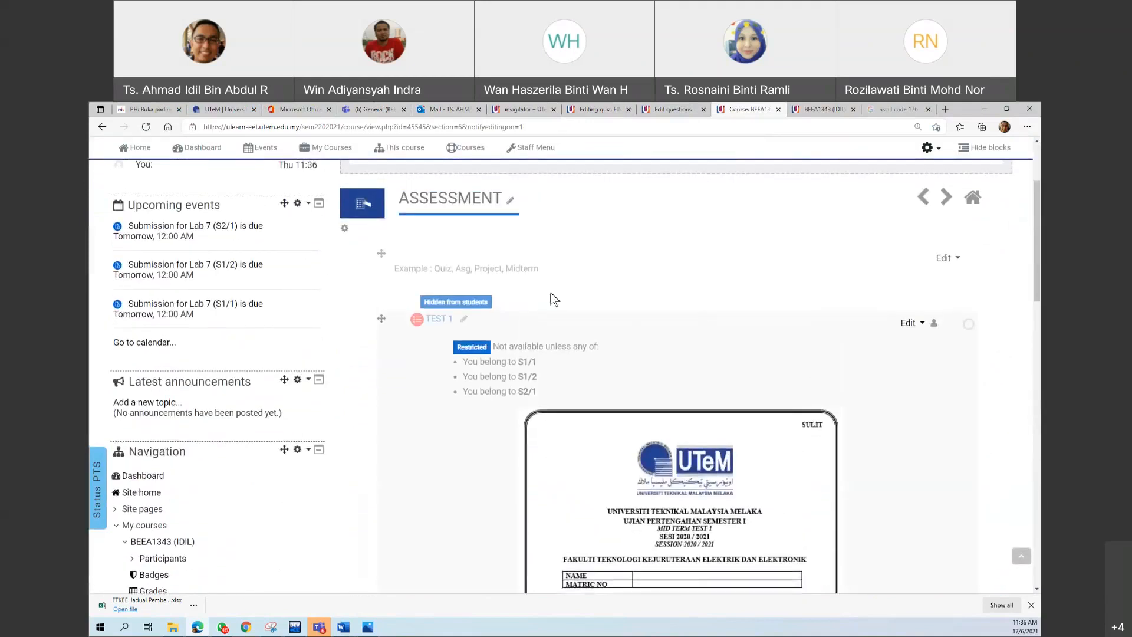
{"action": "scroll", "coordinate": [620, 393], "scroll_direction": "down", "scroll_amount": 2}
{"action": "scroll", "coordinate": [620, 392], "scroll_direction": "down", "scroll_amount": 10}
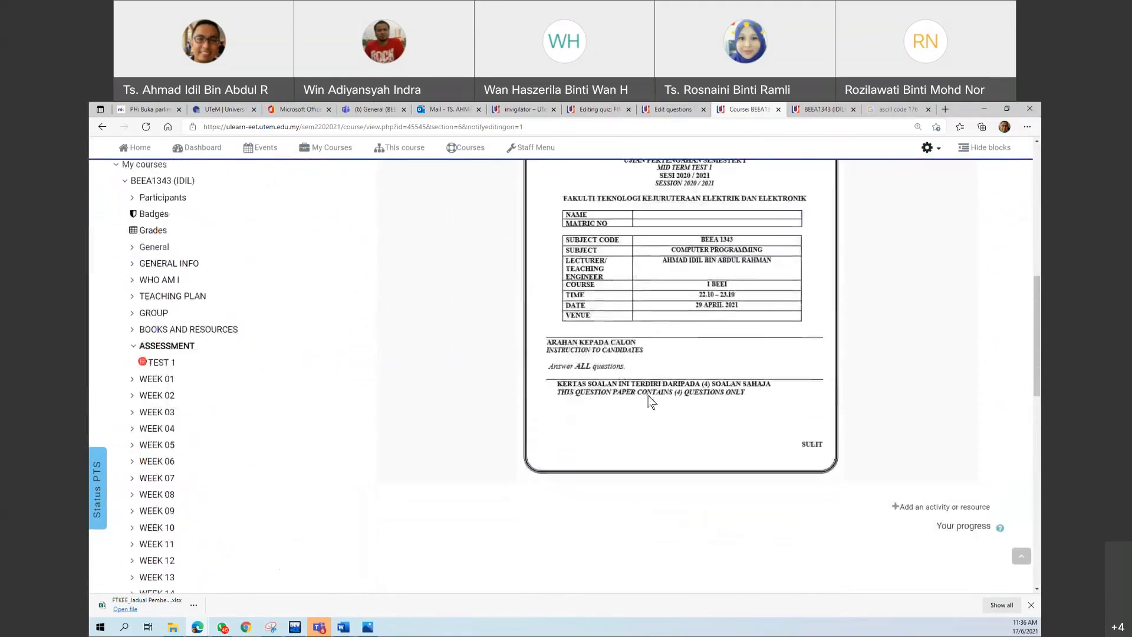
{"action": "scroll", "coordinate": [938, 340], "scroll_direction": "up", "scroll_amount": 12}
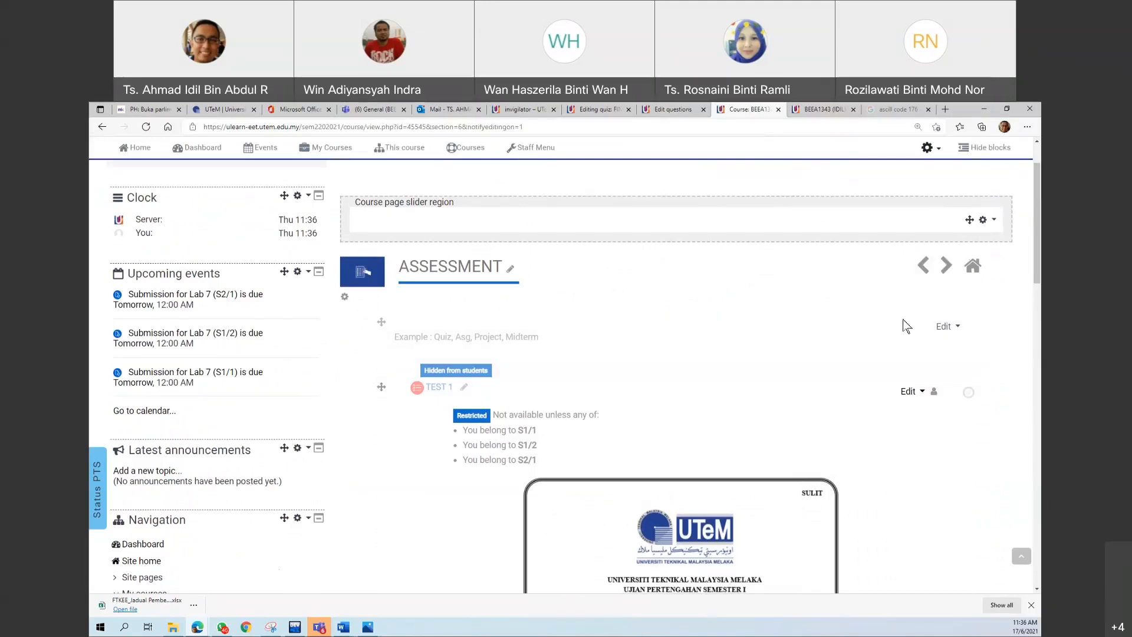
{"action": "scroll", "coordinate": [865, 333], "scroll_direction": "up", "scroll_amount": 1}
{"action": "scroll", "coordinate": [864, 333], "scroll_direction": "up", "scroll_amount": 3}
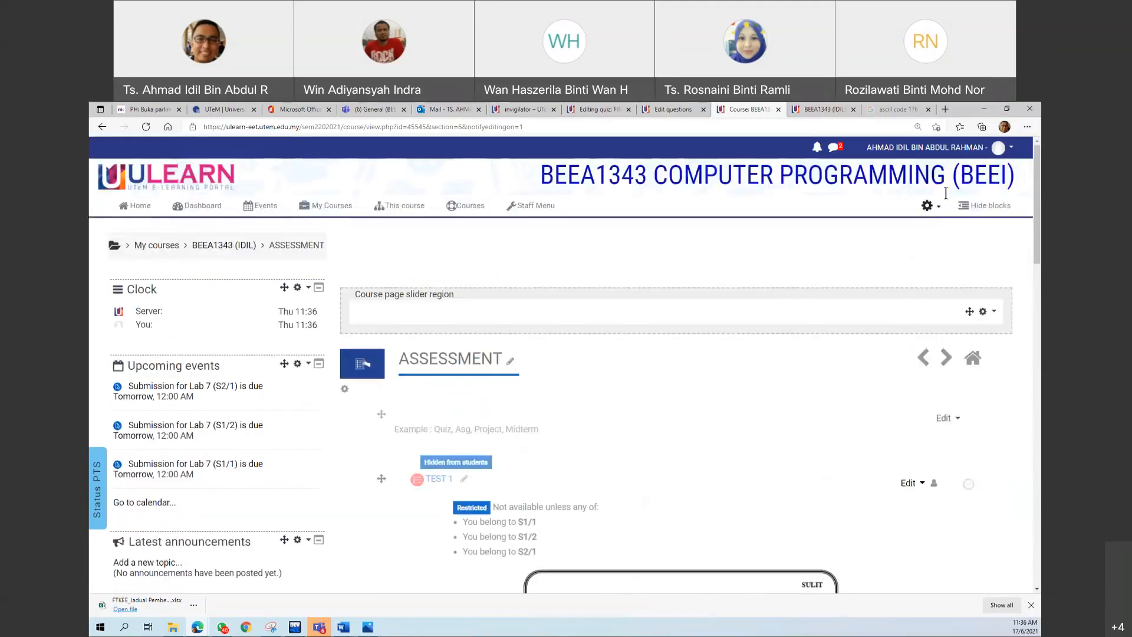
{"action": "left_click", "coordinate": [938, 210]}
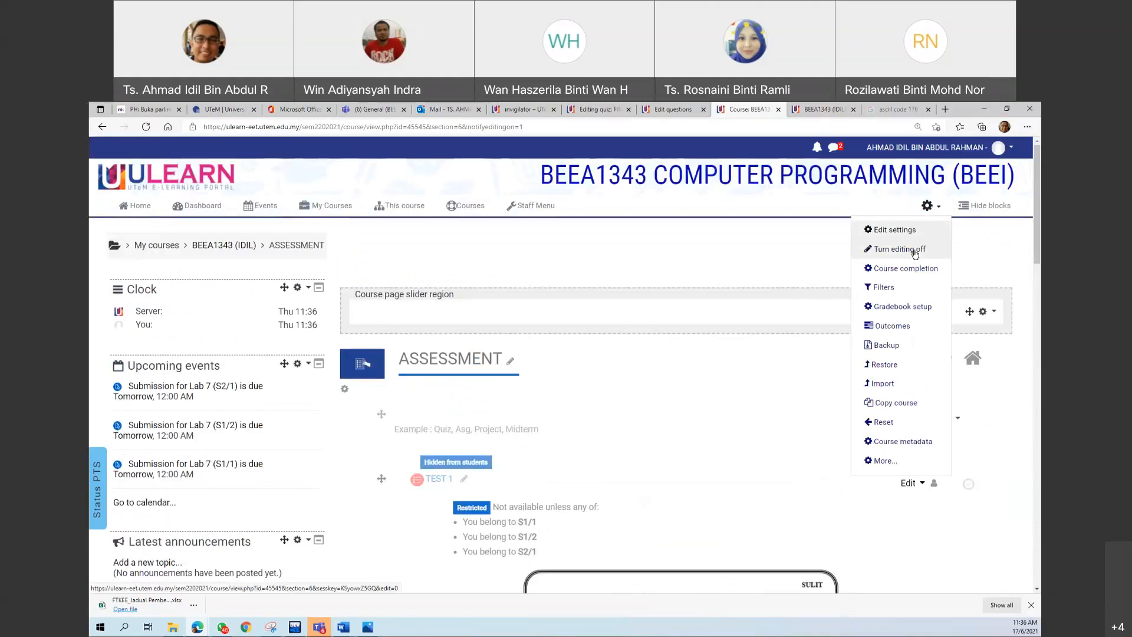
{"action": "left_click", "coordinate": [947, 515]}
{"action": "scroll", "coordinate": [946, 515], "scroll_direction": "down", "scroll_amount": 10}
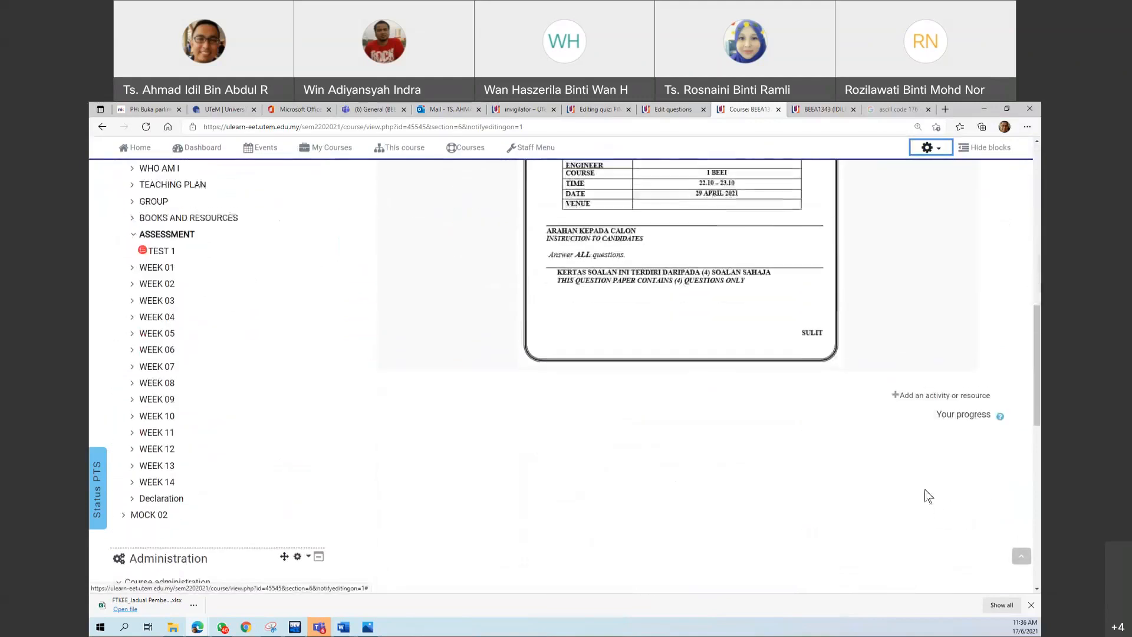
{"action": "left_click", "coordinate": [925, 391]}
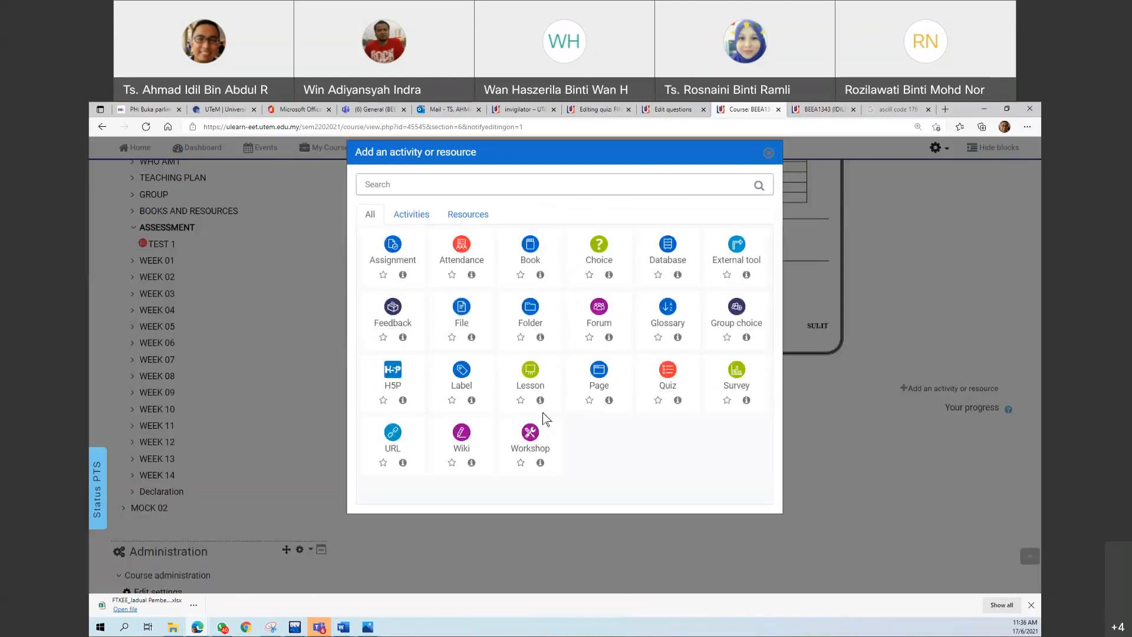
{"action": "left_click", "coordinate": [669, 387]}
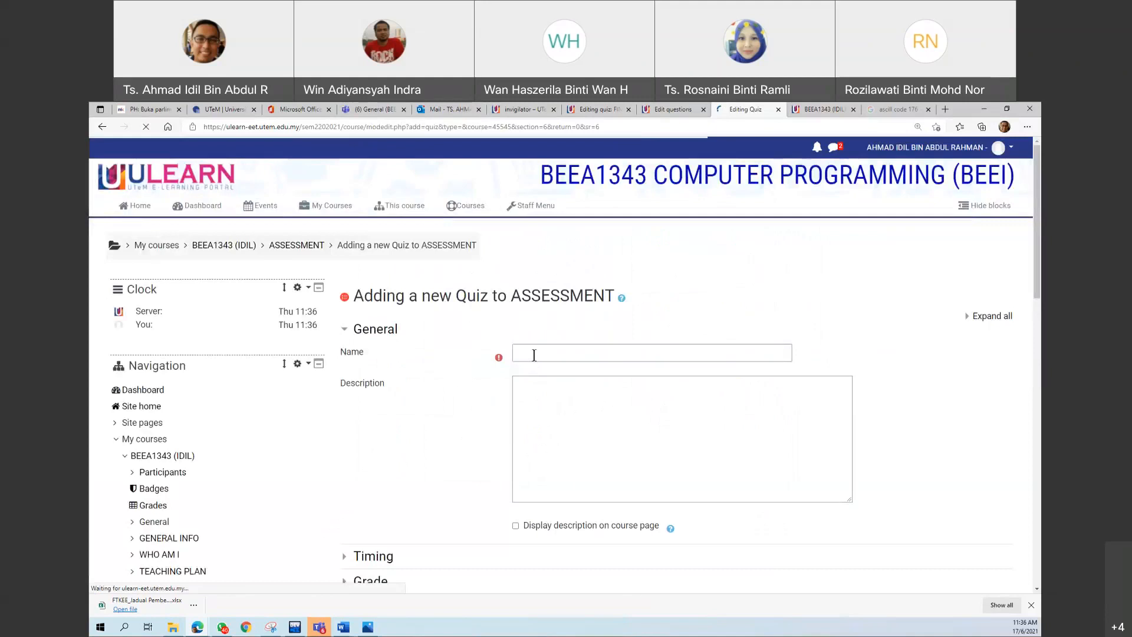
Name the new quiz "Test 2"
{"action": "left_click", "coordinate": [534, 354]}
{"action": "type", "text": "tEST 2"}
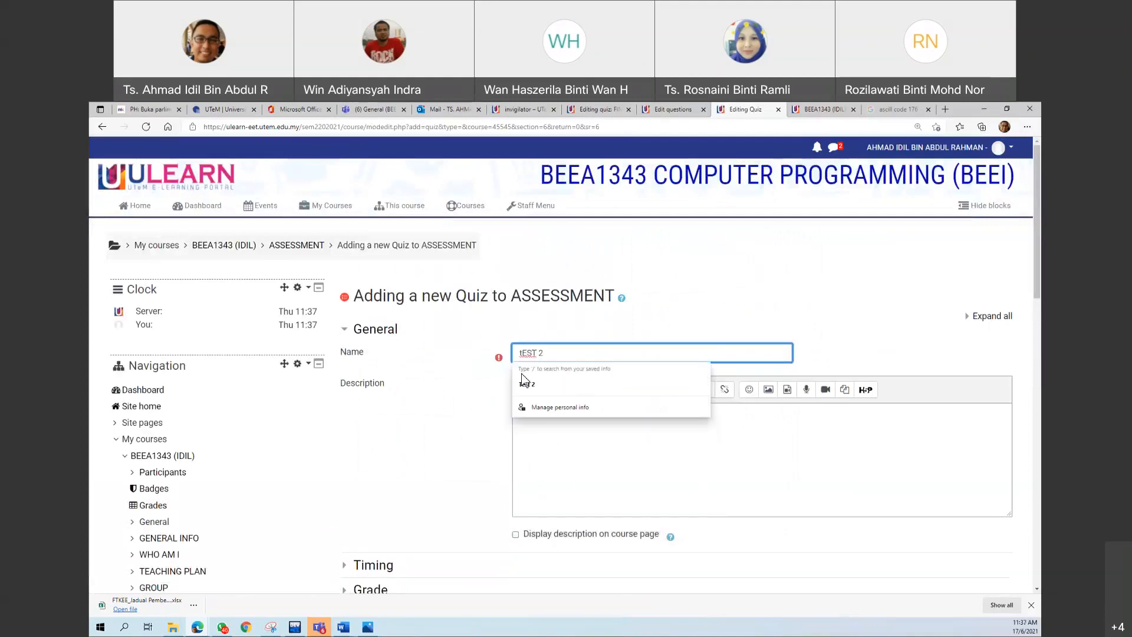
{"action": "key", "text": "BackSpace"}
{"action": "key", "text": "BackSpace"}
{"action": "key", "text": "BackSpace"}
{"action": "key", "text": "BackSpace"}
{"action": "key", "text": "BackSpace"}
{"action": "key", "text": "BackSpace"}
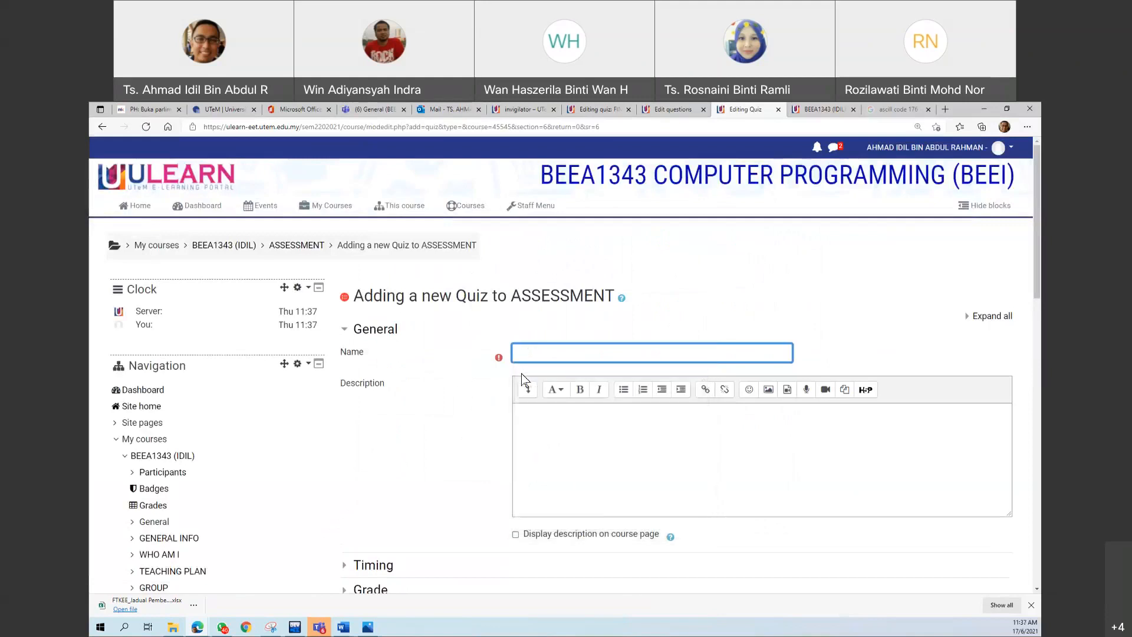
{"action": "type", "text": "Test 2"}
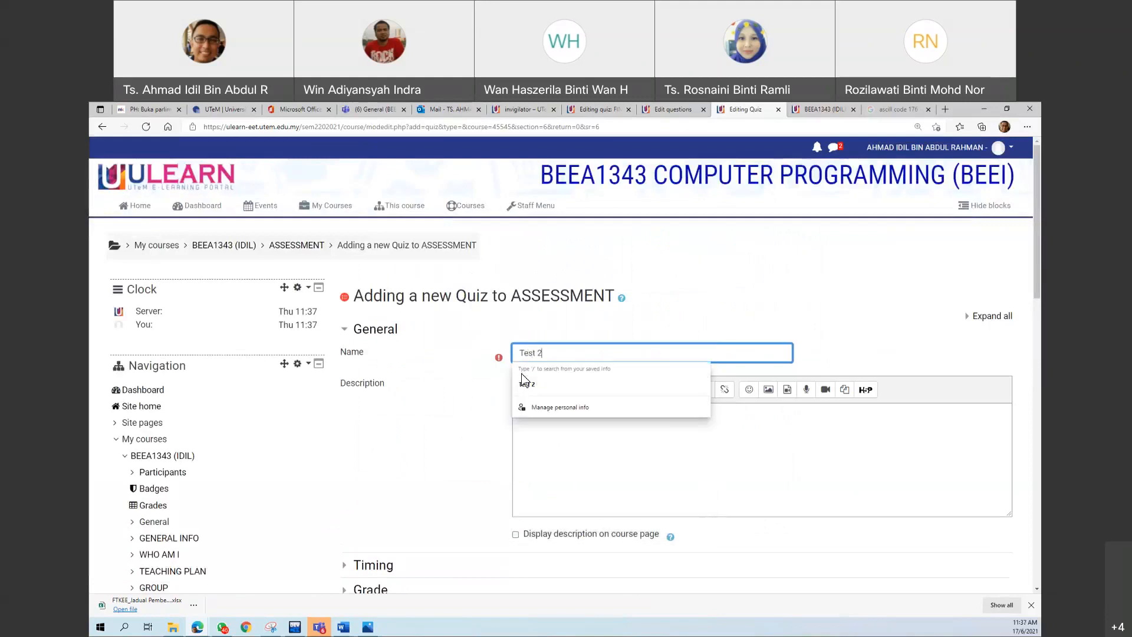
{"action": "left_click", "coordinate": [431, 459]}
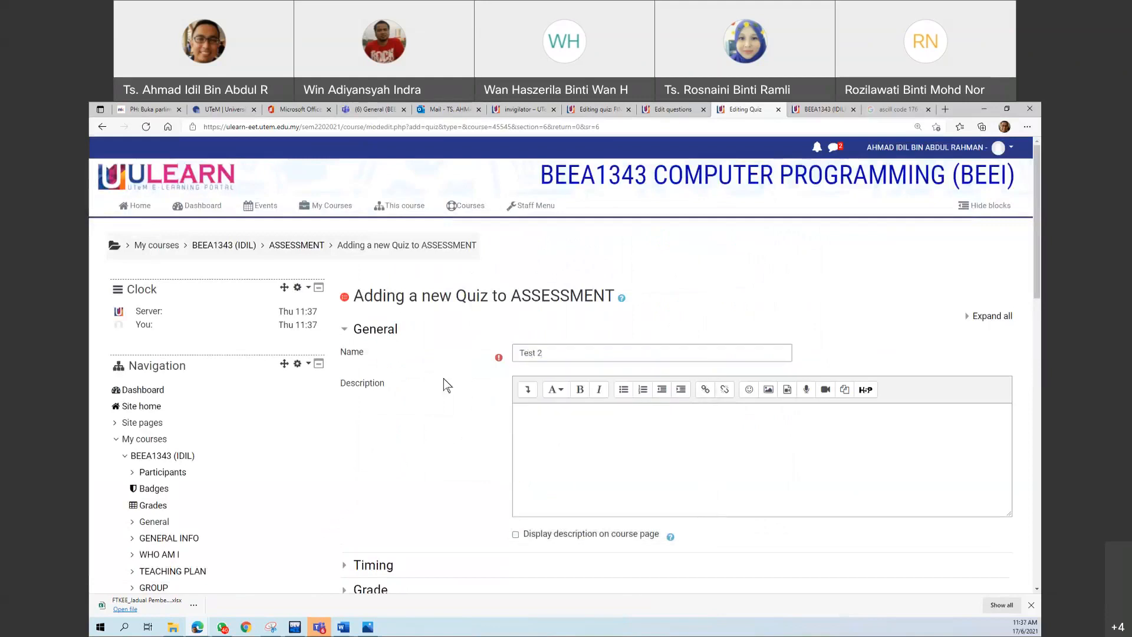
Look at the new quiz's empty description and its Timing settings
{"action": "left_click", "coordinate": [555, 431]}
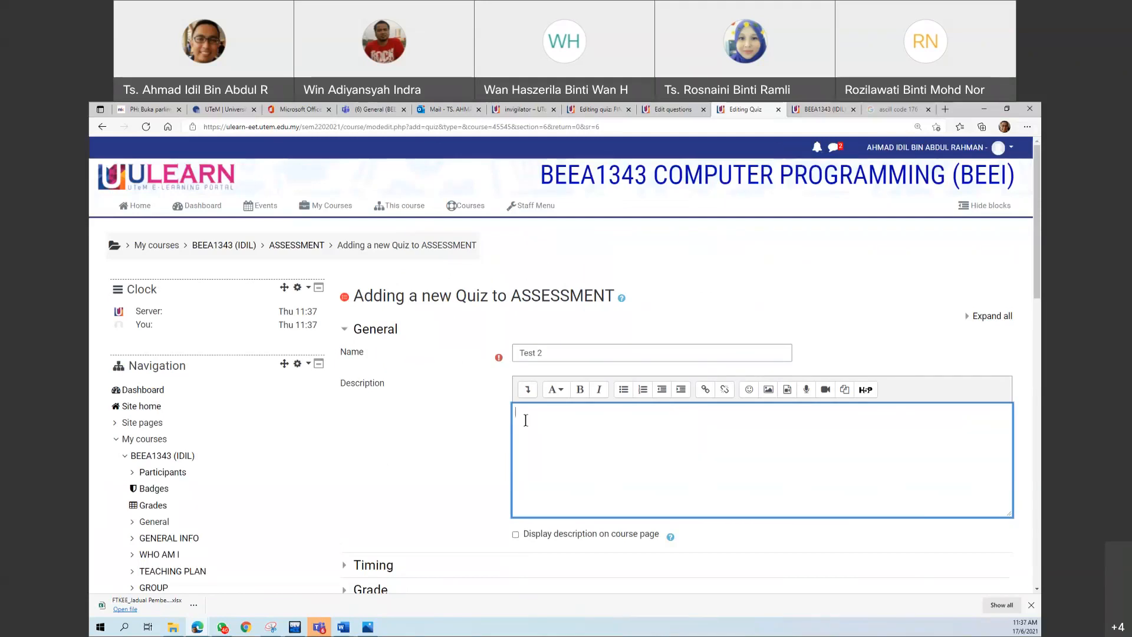
{"action": "scroll", "coordinate": [525, 420], "scroll_direction": "down", "scroll_amount": 3}
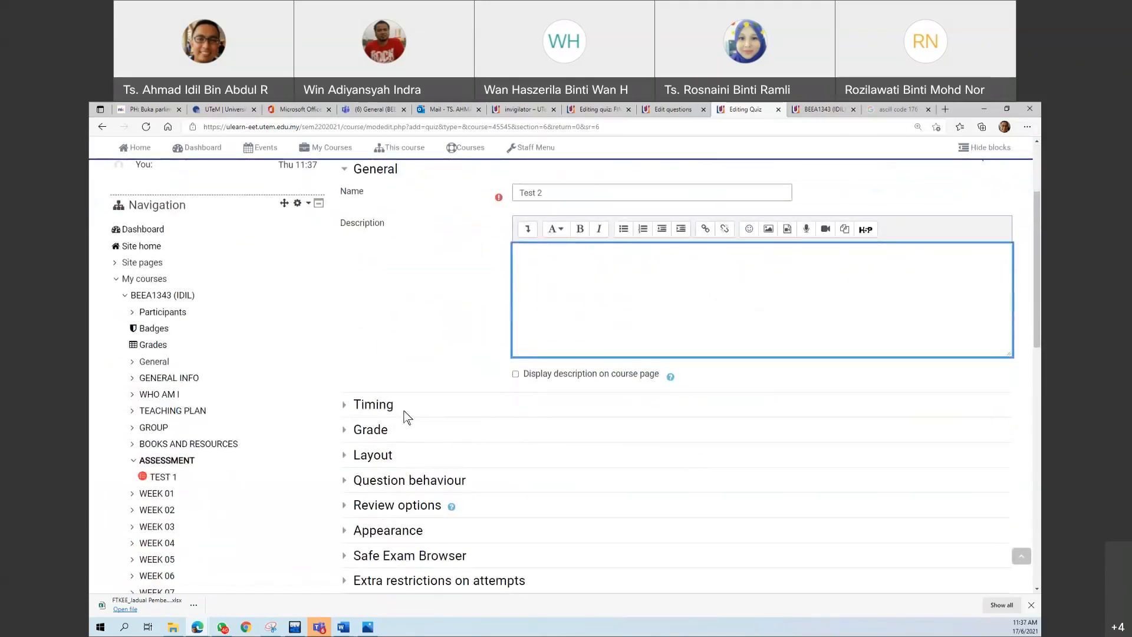
{"action": "left_click", "coordinate": [379, 410]}
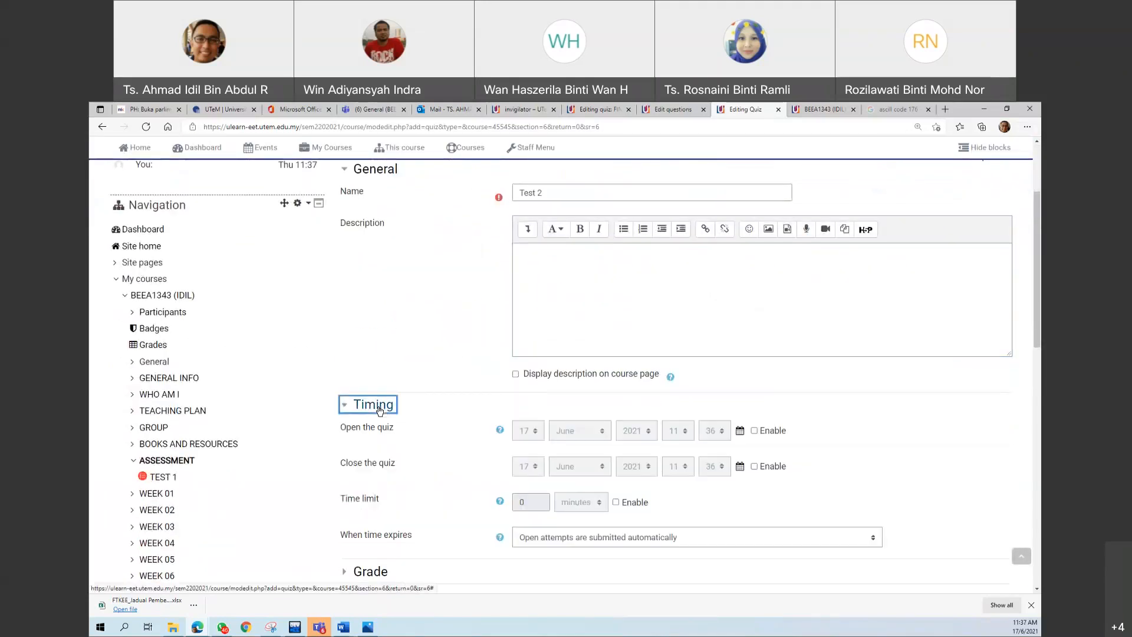
{"action": "left_click", "coordinate": [379, 409]}
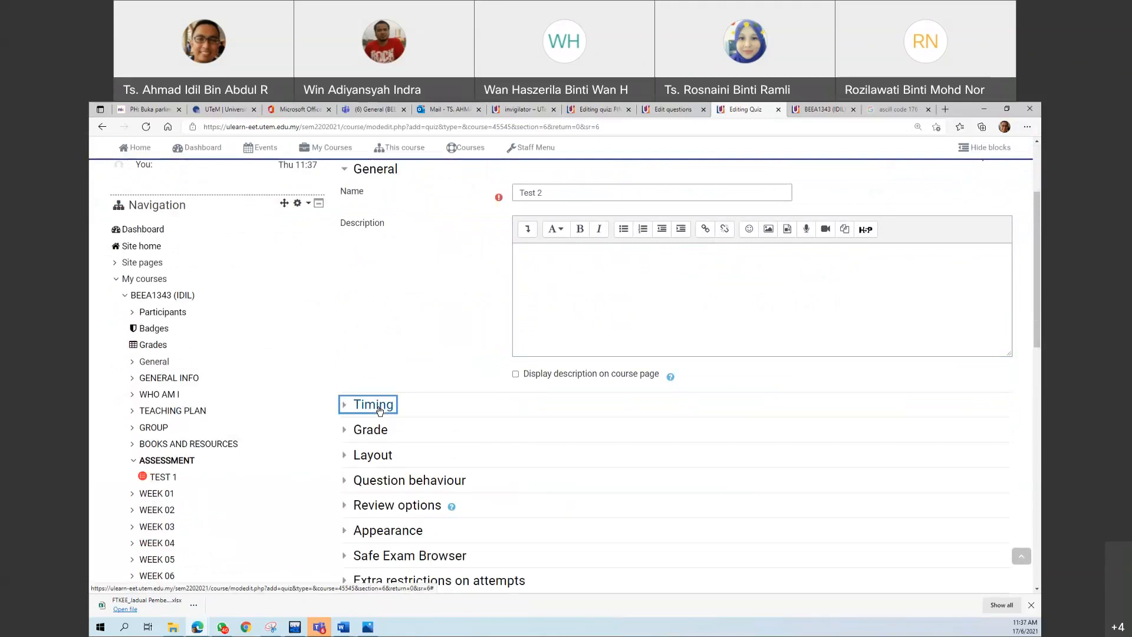
Save the new Test 2 quiz, returning to the course, and open it from the ASSESSMENT section
{"action": "scroll", "coordinate": [378, 412], "scroll_direction": "down", "scroll_amount": 15}
{"action": "left_click", "coordinate": [600, 225]}
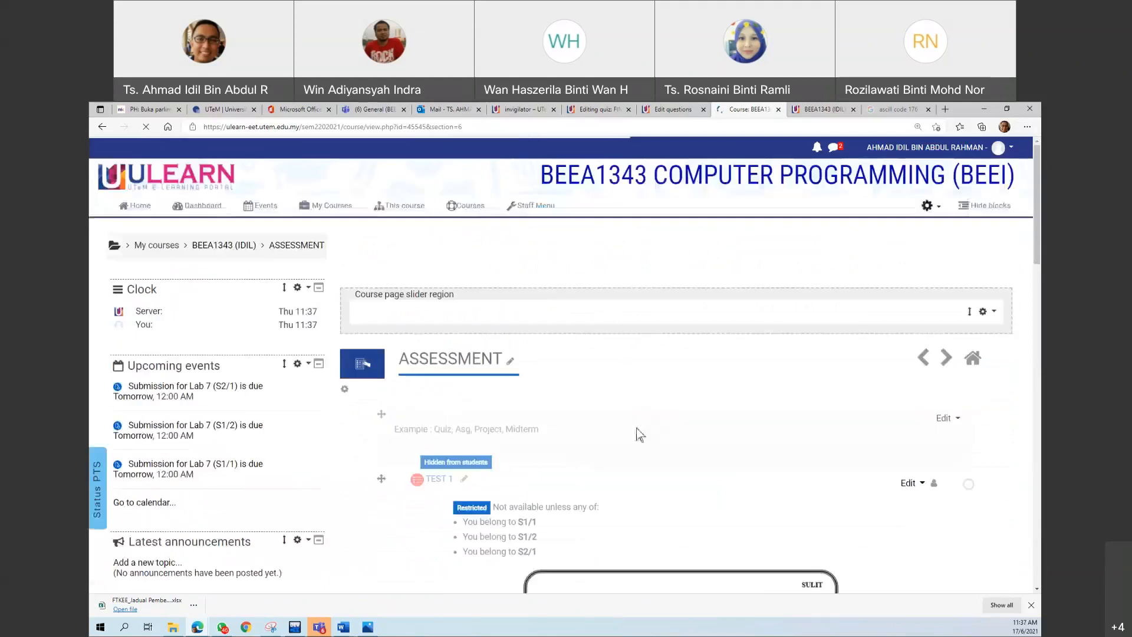
{"action": "scroll", "coordinate": [519, 449], "scroll_direction": "down", "scroll_amount": 4}
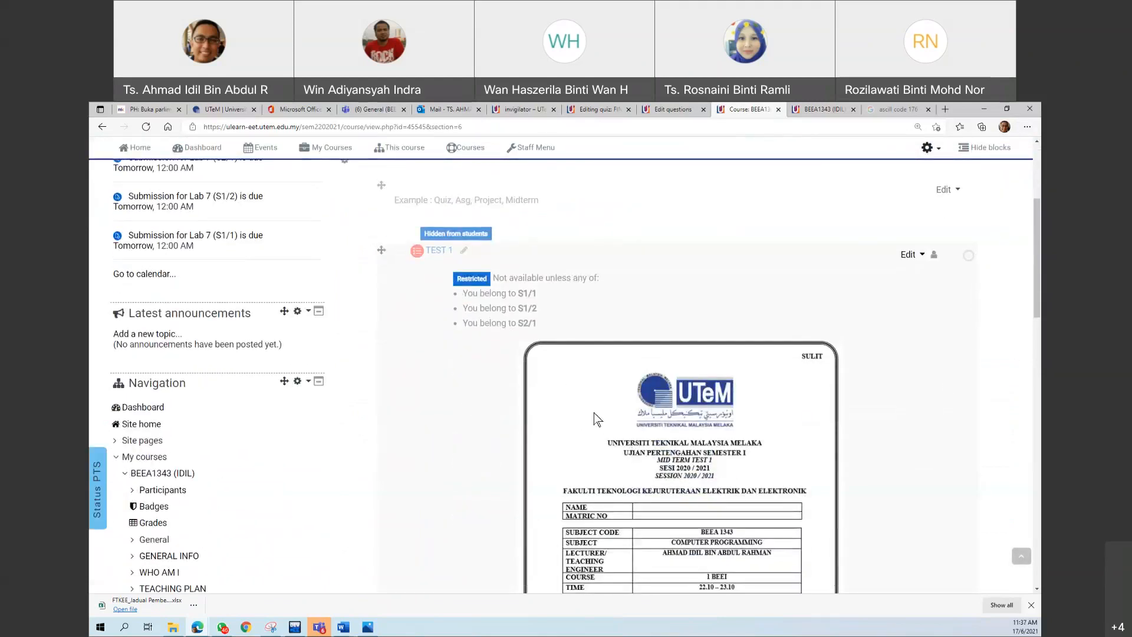
{"action": "scroll", "coordinate": [613, 467], "scroll_direction": "down", "scroll_amount": 3}
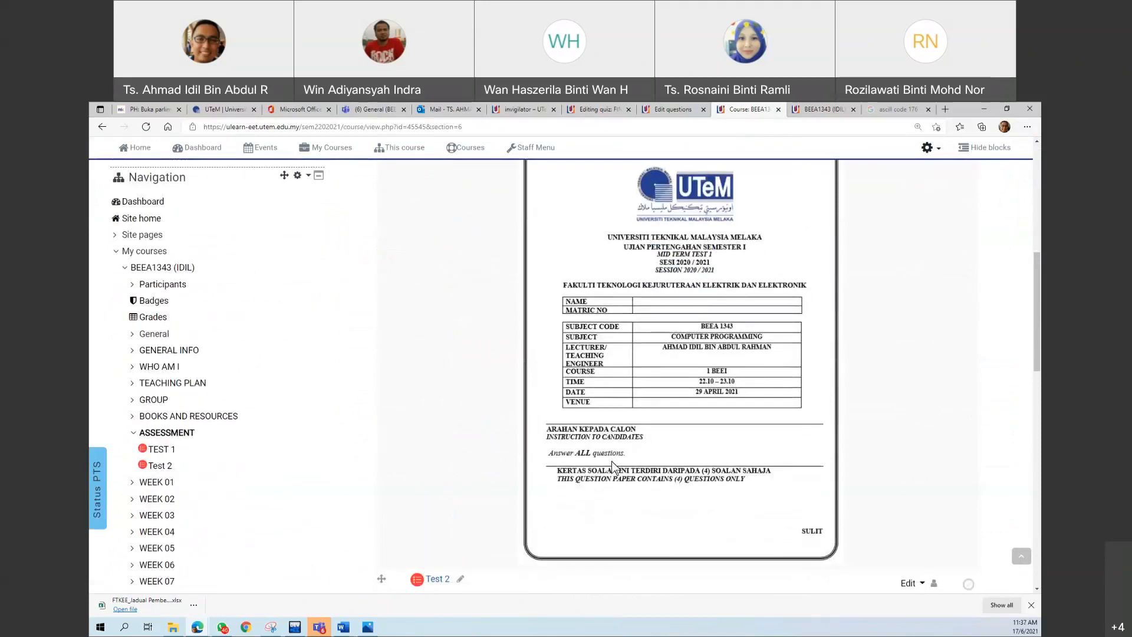
{"action": "scroll", "coordinate": [585, 426], "scroll_direction": "down", "scroll_amount": 2}
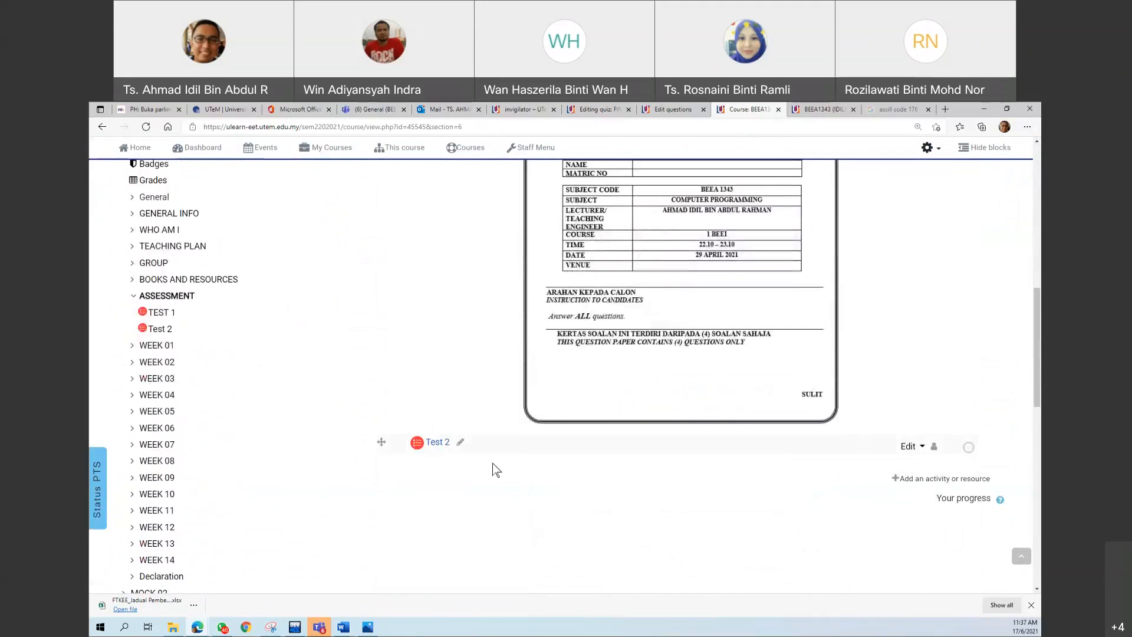
{"action": "left_click", "coordinate": [437, 446]}
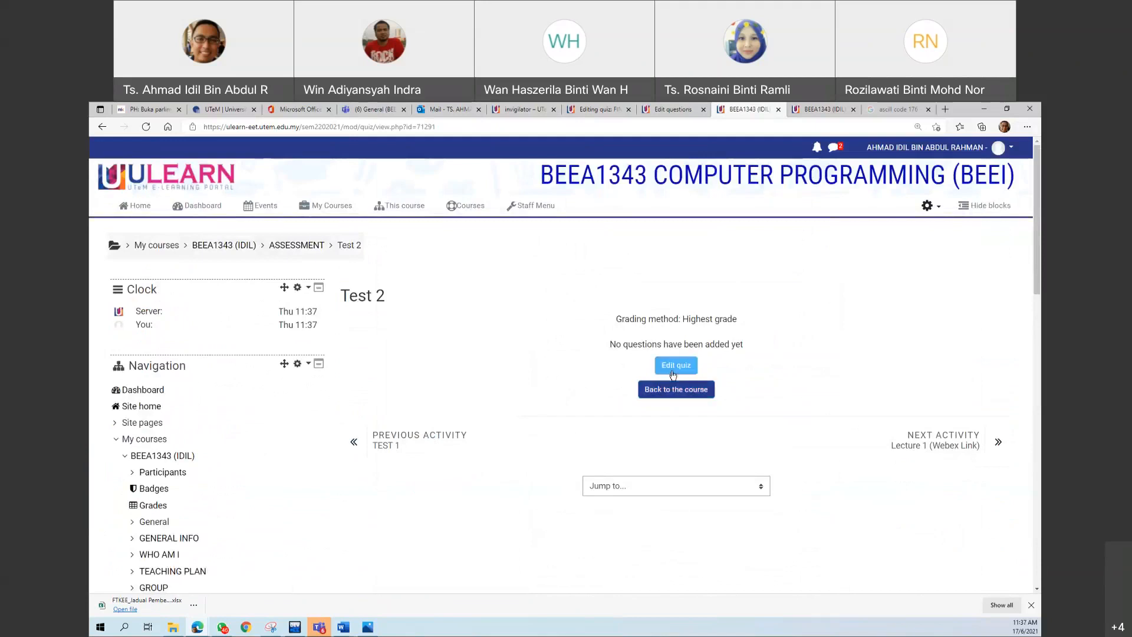
Open the question editing page of the Test 2 quiz
{"action": "scroll", "coordinate": [191, 464], "scroll_direction": "down", "scroll_amount": 10}
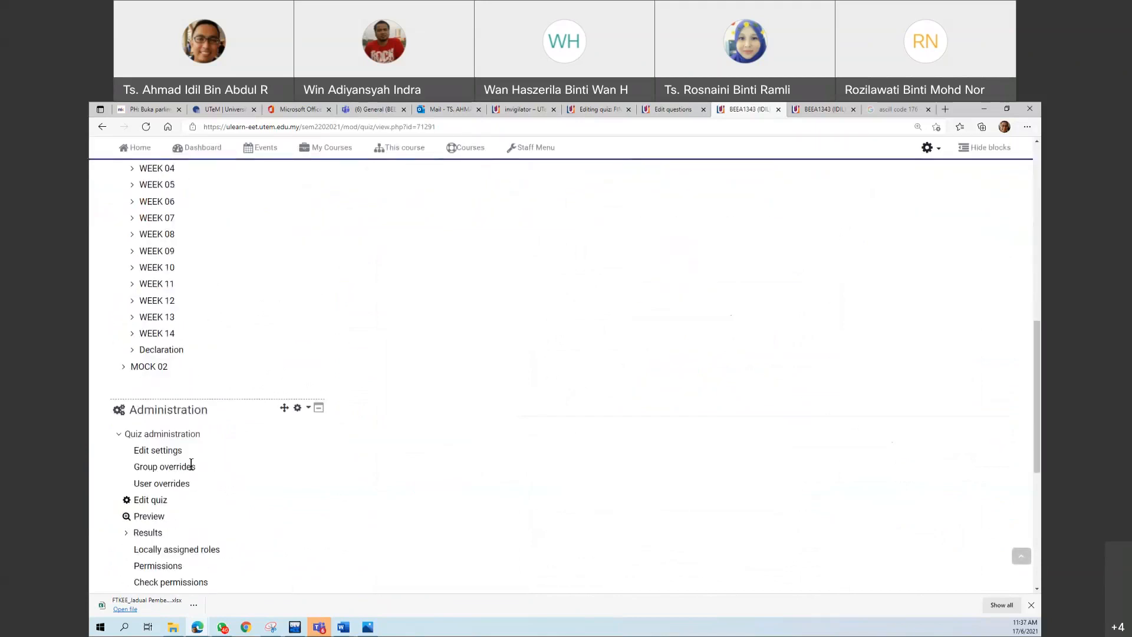
{"action": "scroll", "coordinate": [191, 464], "scroll_direction": "down", "scroll_amount": 1}
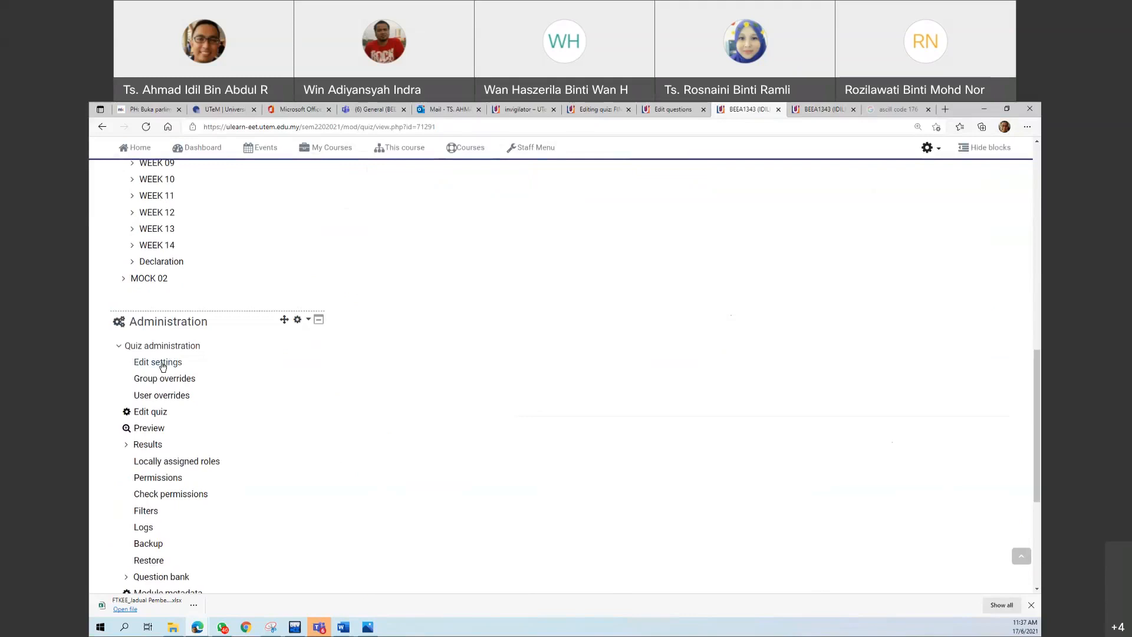
{"action": "left_click", "coordinate": [155, 416]}
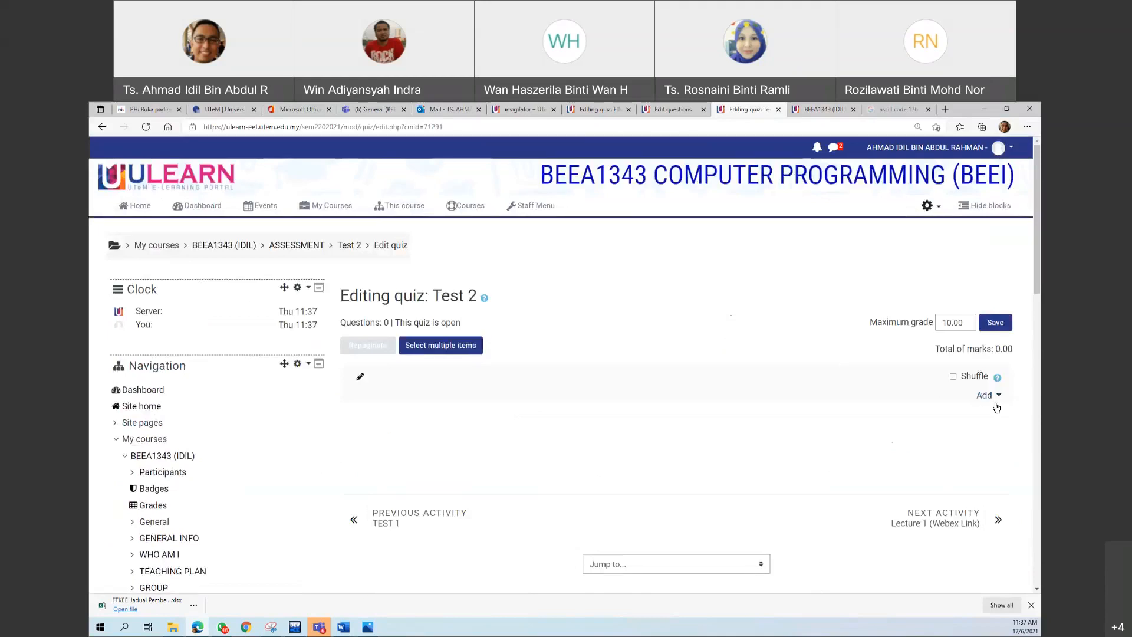
Add 1 random question from the Q1 category under Test 2 to the quiz
{"action": "left_click", "coordinate": [986, 395]}
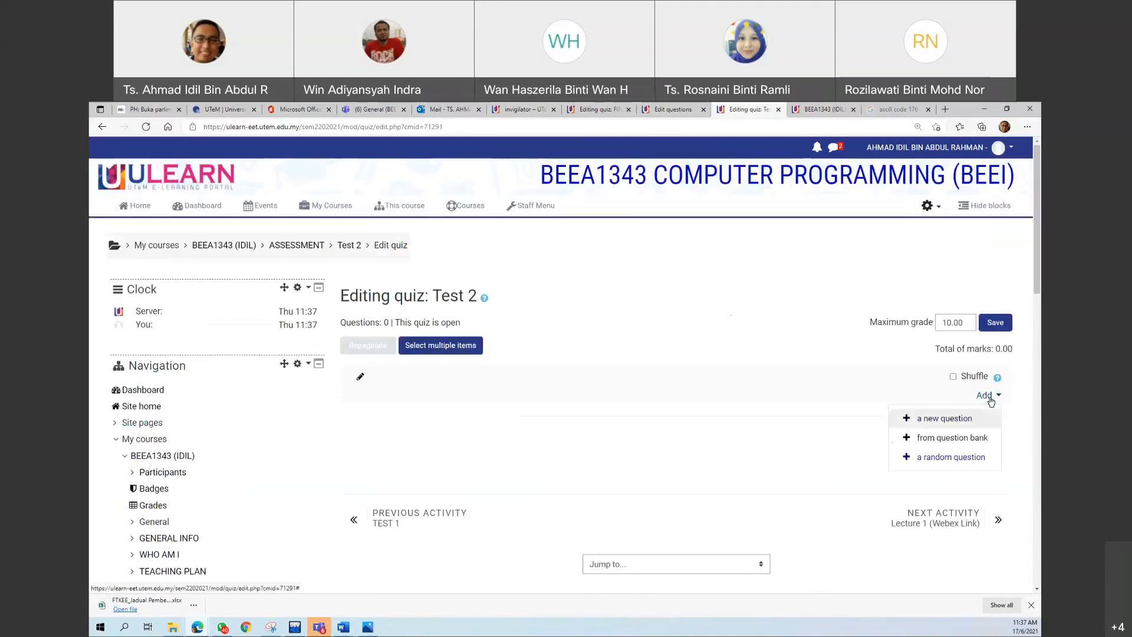
{"action": "left_click", "coordinate": [952, 459]}
{"action": "left_click", "coordinate": [575, 224]}
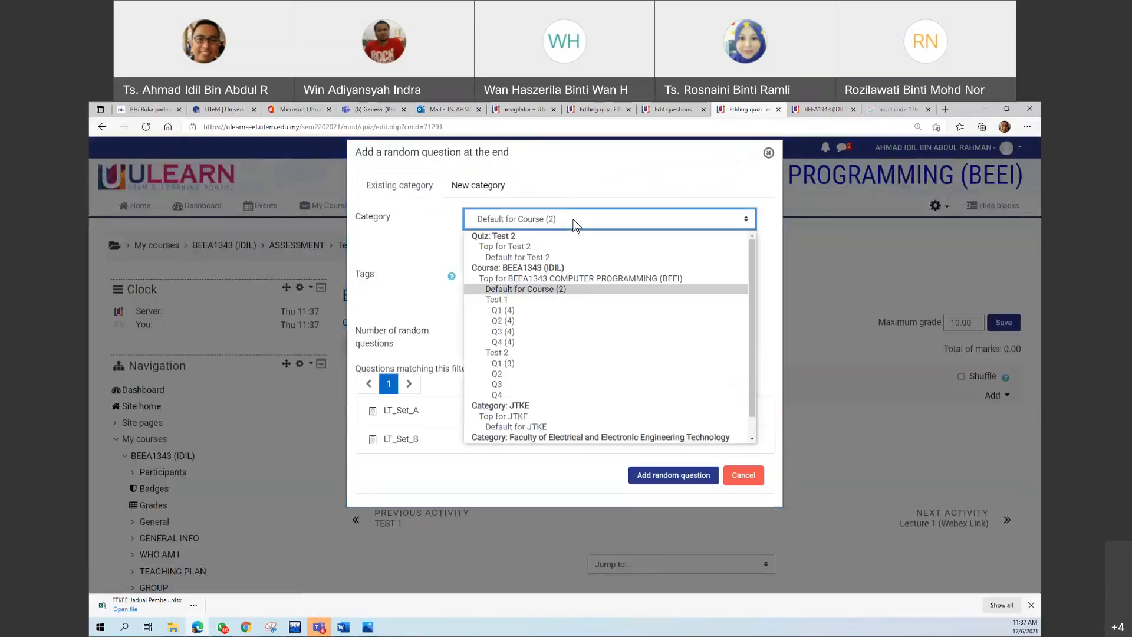
{"action": "left_click", "coordinate": [526, 362]}
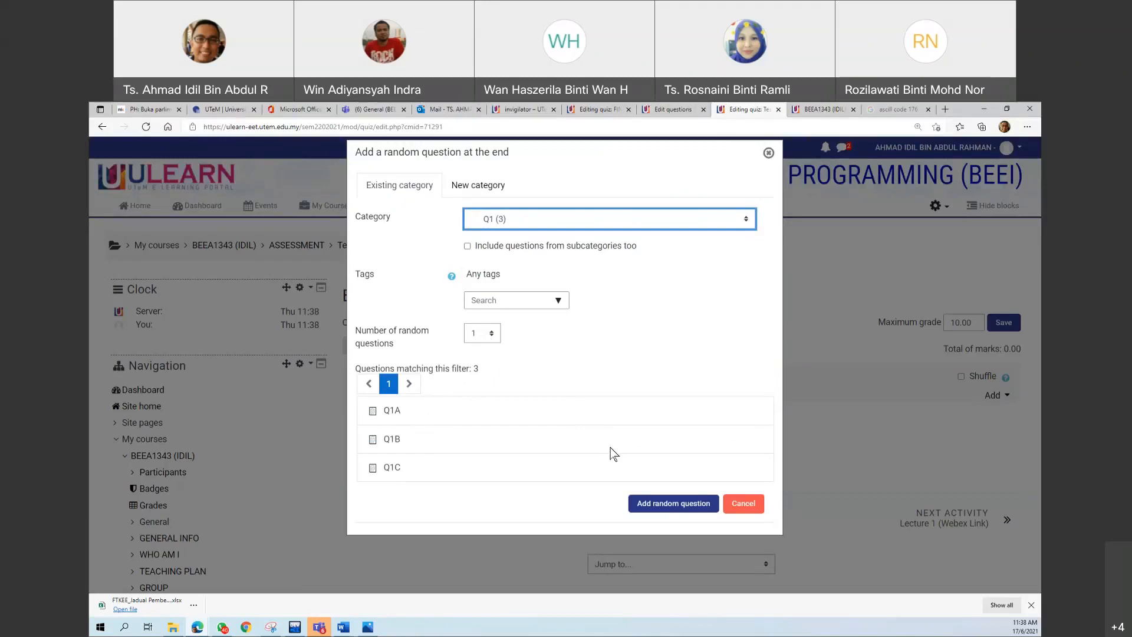
{"action": "left_click", "coordinate": [652, 505]}
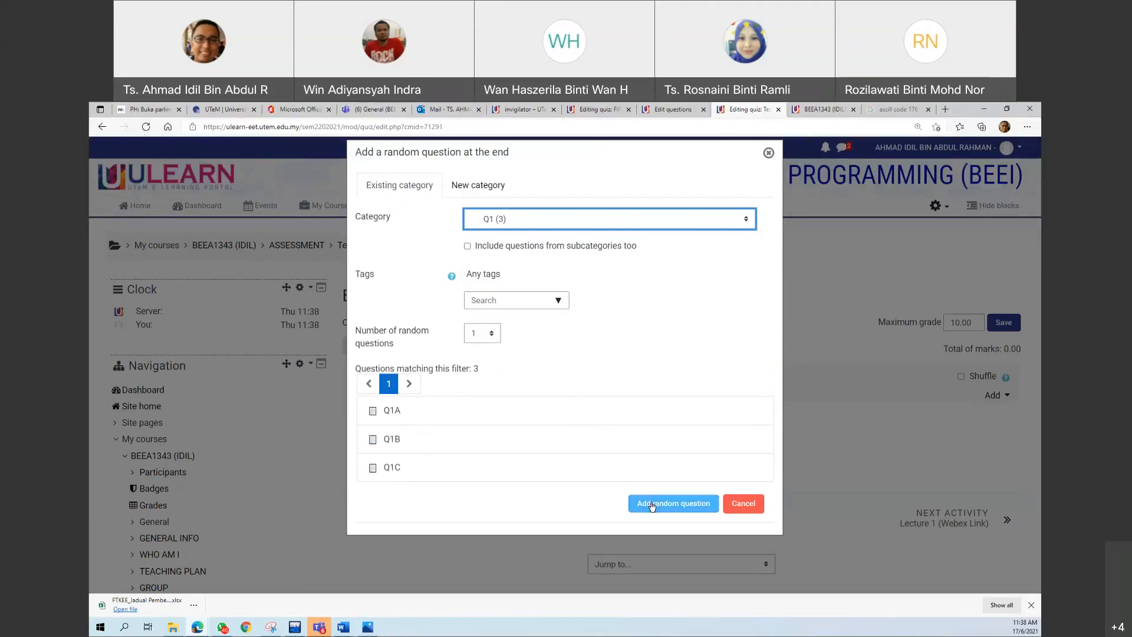
{"action": "left_click", "coordinate": [652, 504]}
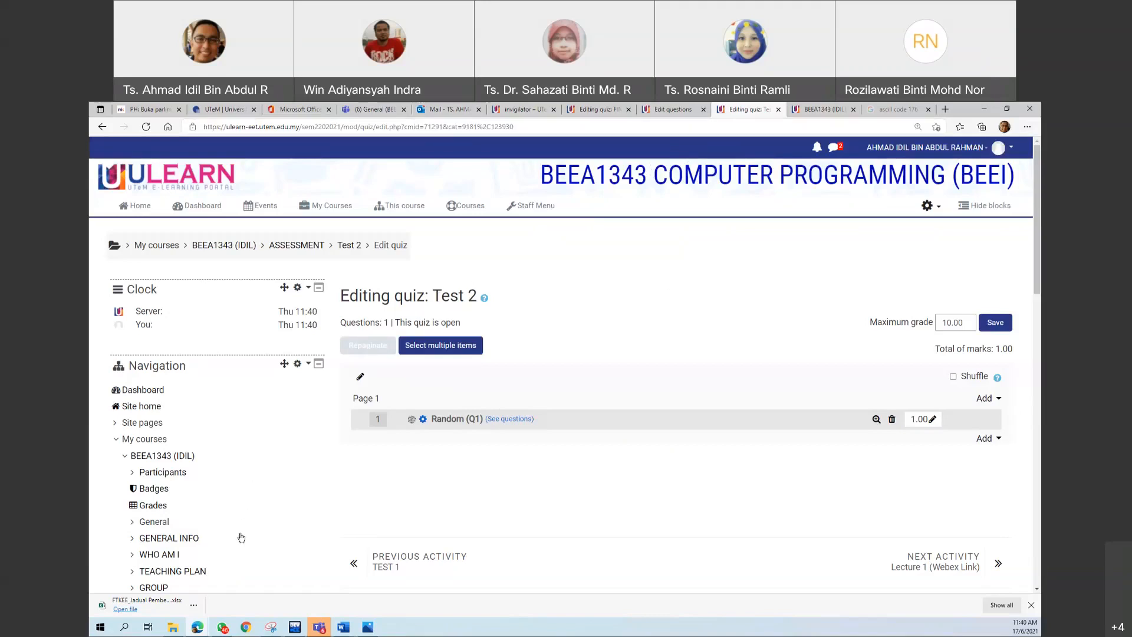
Open the quiz's question bank and look over the questions listed in the Q1 category
{"action": "scroll", "coordinate": [242, 537], "scroll_direction": "down", "scroll_amount": 10}
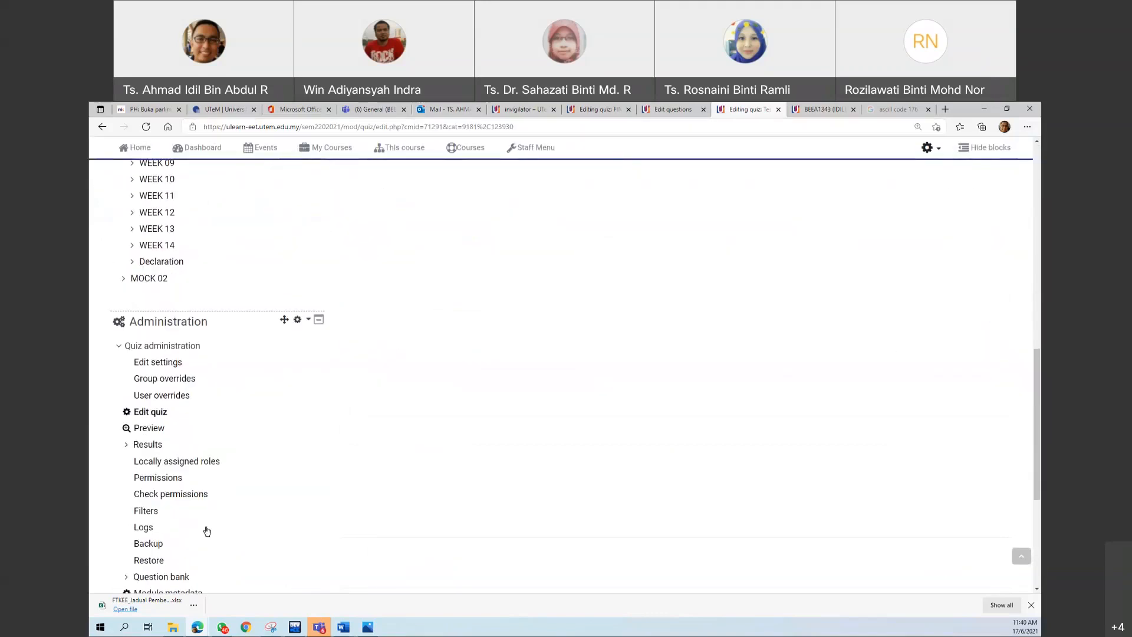
{"action": "scroll", "coordinate": [192, 540], "scroll_direction": "down", "scroll_amount": 3}
{"action": "left_click", "coordinate": [172, 439]}
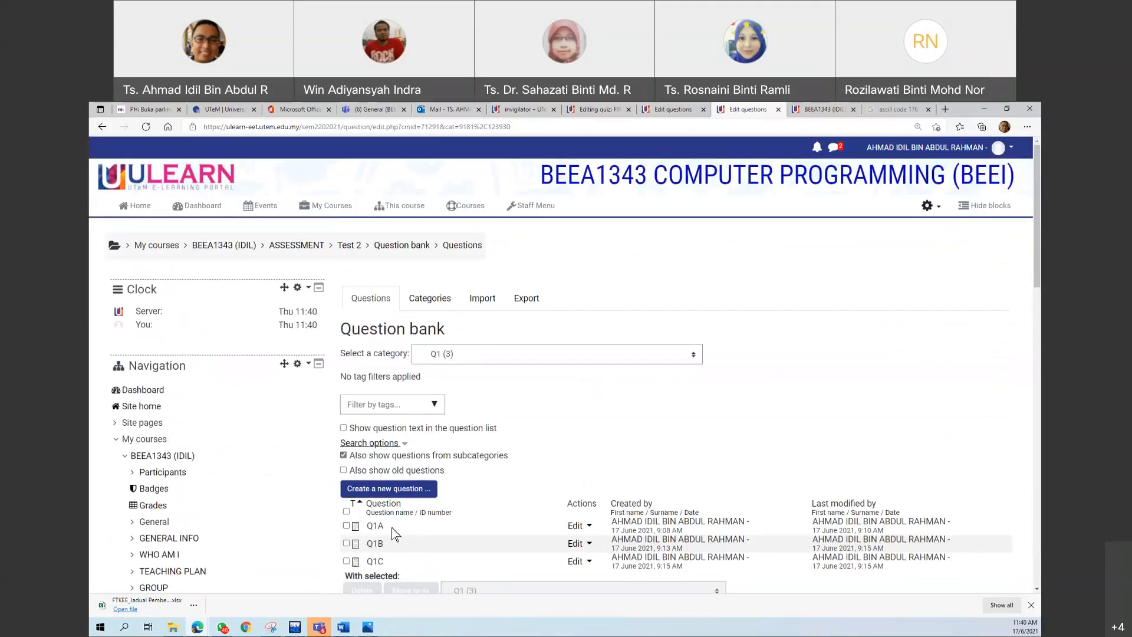
{"action": "scroll", "coordinate": [417, 542], "scroll_direction": "down", "scroll_amount": 3}
{"action": "scroll", "coordinate": [416, 540], "scroll_direction": "down", "scroll_amount": 3}
{"action": "scroll", "coordinate": [413, 507], "scroll_direction": "up", "scroll_amount": 5}
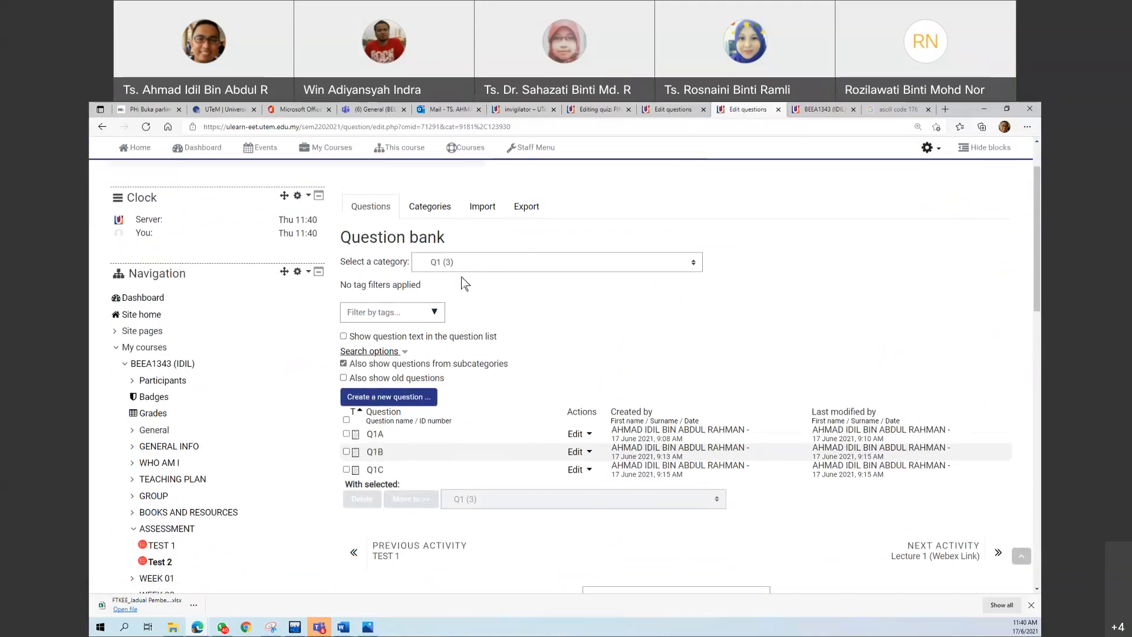
Switch the question bank to the Q2 category under Test 2
{"action": "left_click", "coordinate": [468, 264]}
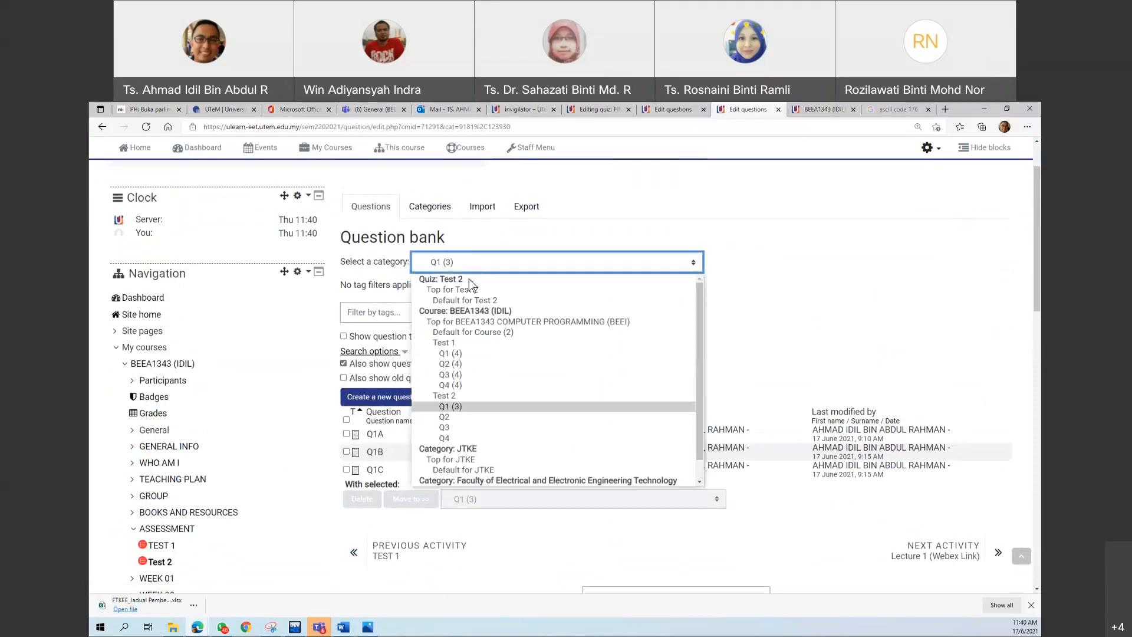
{"action": "left_click", "coordinate": [479, 417]}
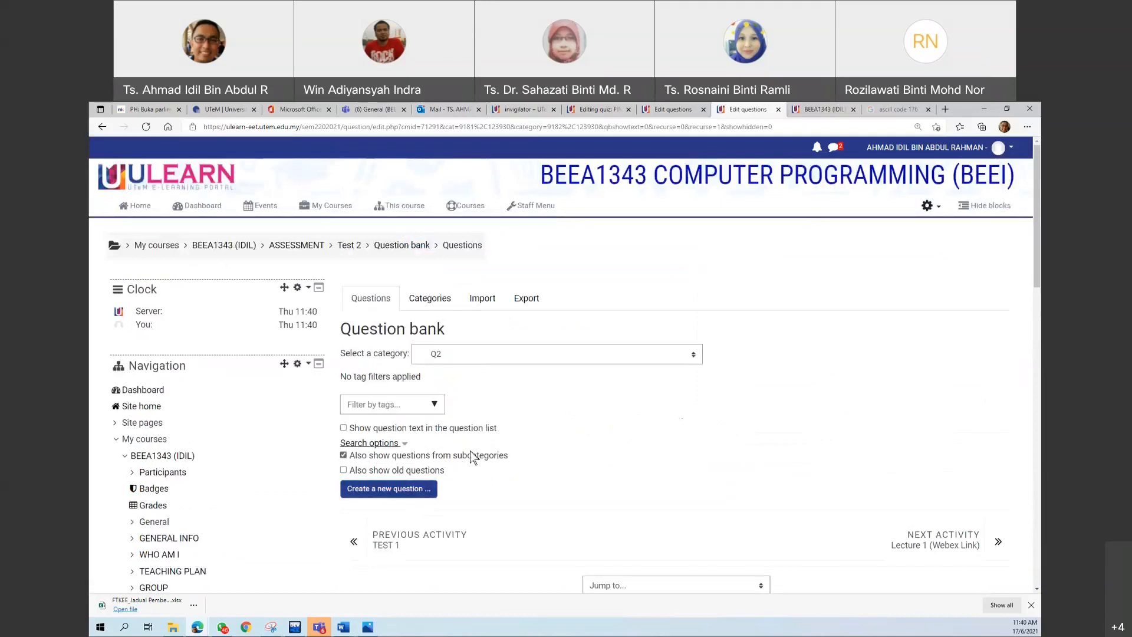
{"action": "scroll", "coordinate": [471, 456], "scroll_direction": "down", "scroll_amount": 2}
{"action": "left_click", "coordinate": [470, 261]}
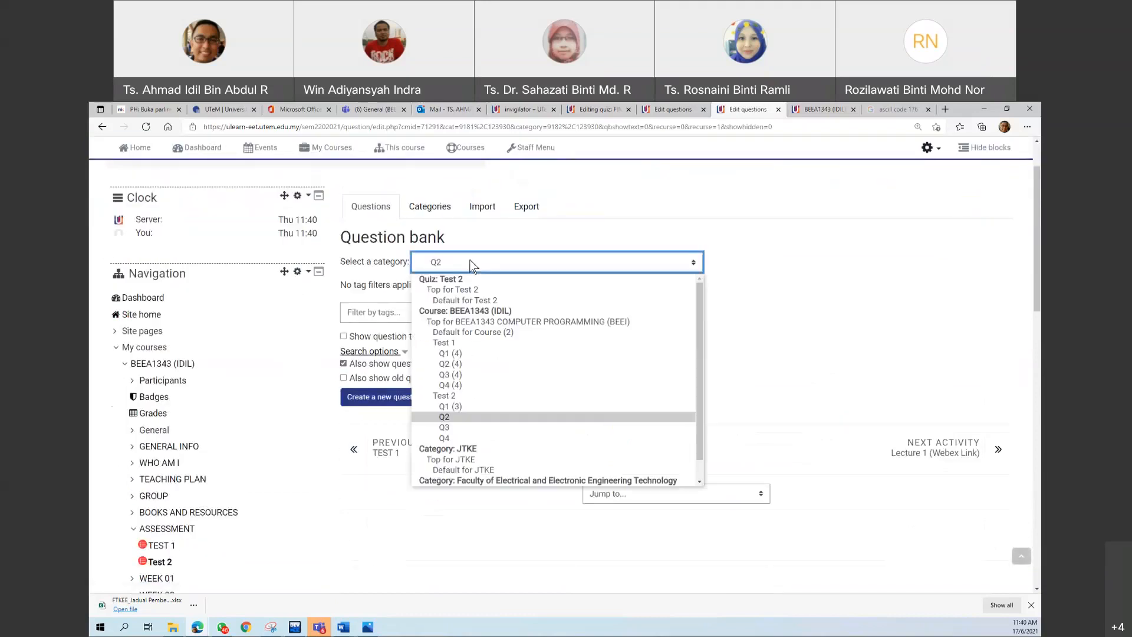
{"action": "left_click", "coordinate": [459, 416]}
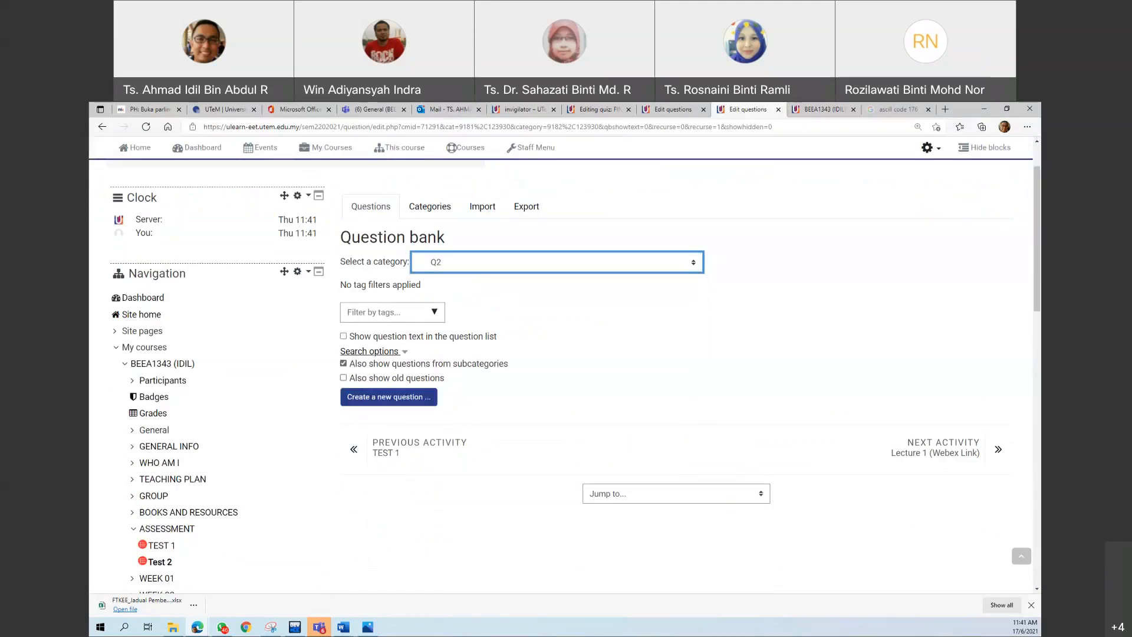
Create a new Essay question in the Q2 category and name it "Q2A"
{"action": "left_click", "coordinate": [378, 397]}
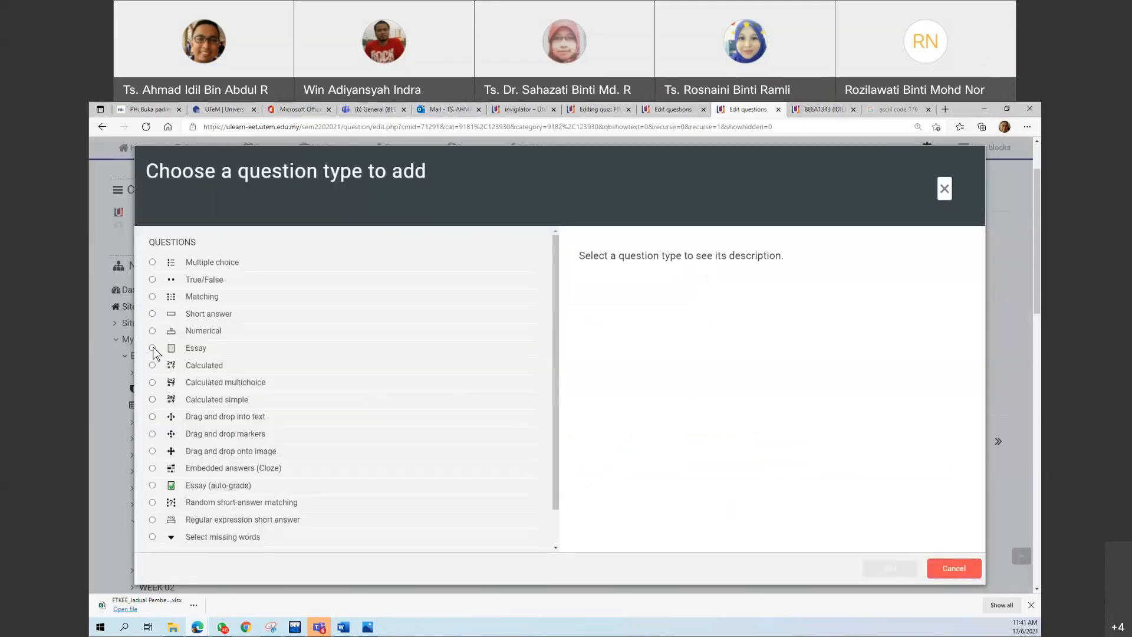
{"action": "left_click", "coordinate": [153, 348]}
{"action": "left_click", "coordinate": [878, 567]}
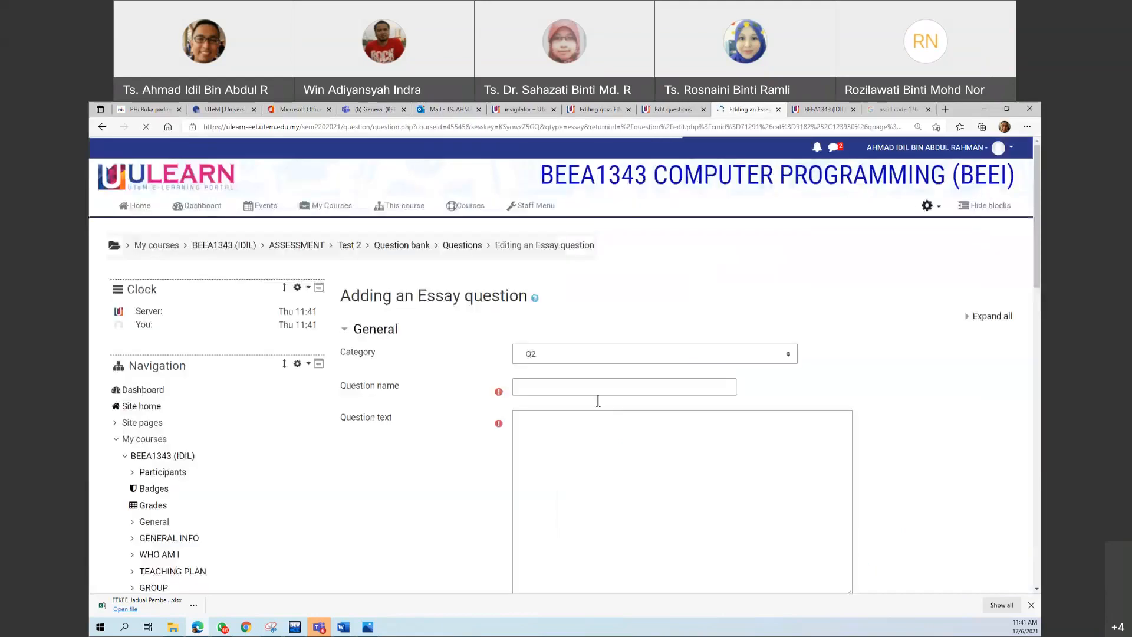
{"action": "left_click", "coordinate": [550, 388]}
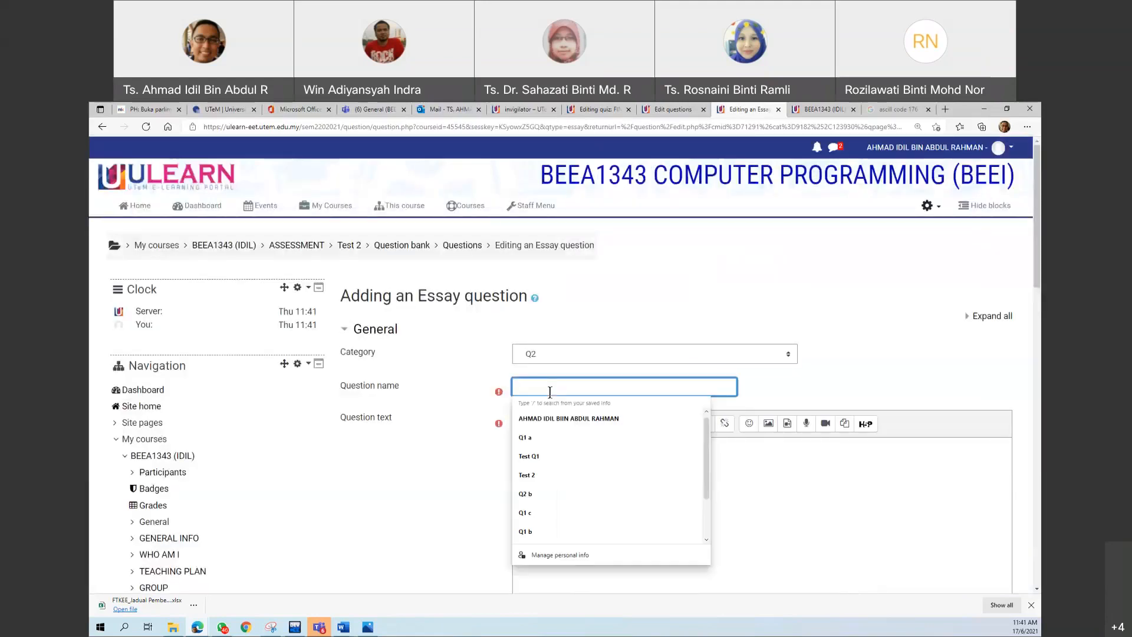
{"action": "type", "text": "Q"}
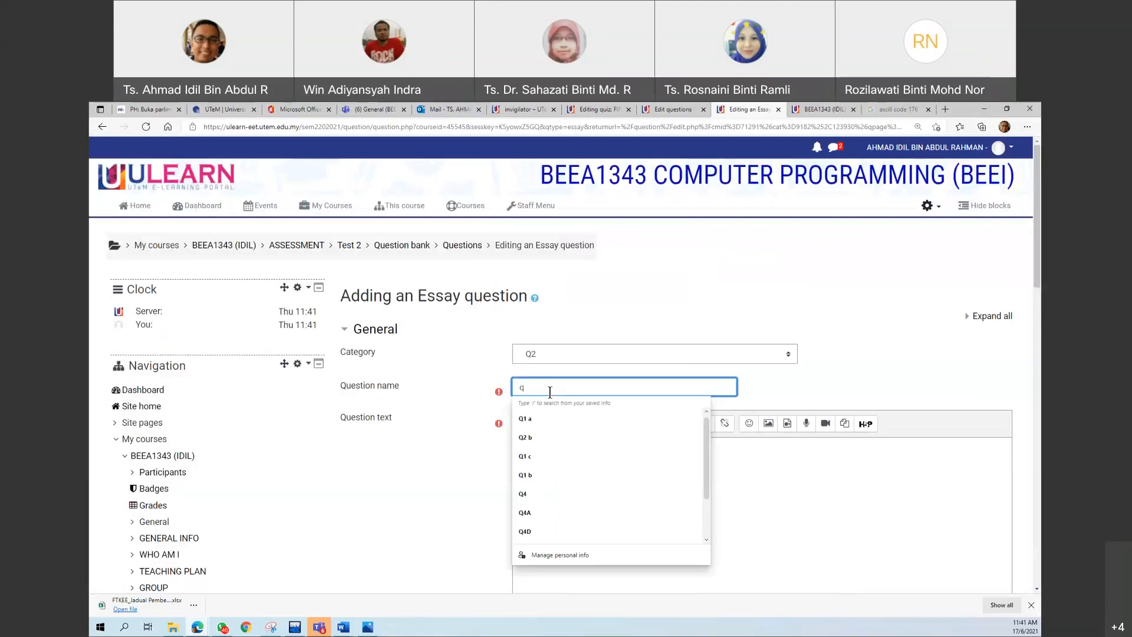
{"action": "key", "text": "BackSpace"}
{"action": "type", "text": "Q2A"}
{"action": "left_click", "coordinate": [462, 505]}
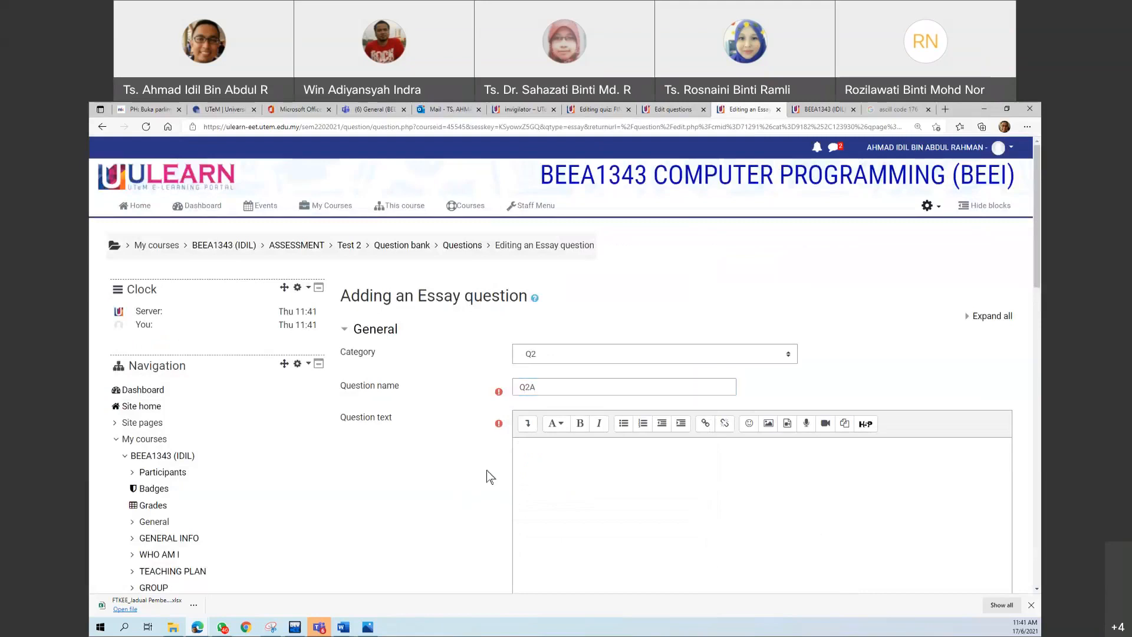
Enter "Soalan 2A" as the question text of the essay question
{"action": "scroll", "coordinate": [487, 475], "scroll_direction": "down", "scroll_amount": 3}
{"action": "left_click", "coordinate": [551, 310]}
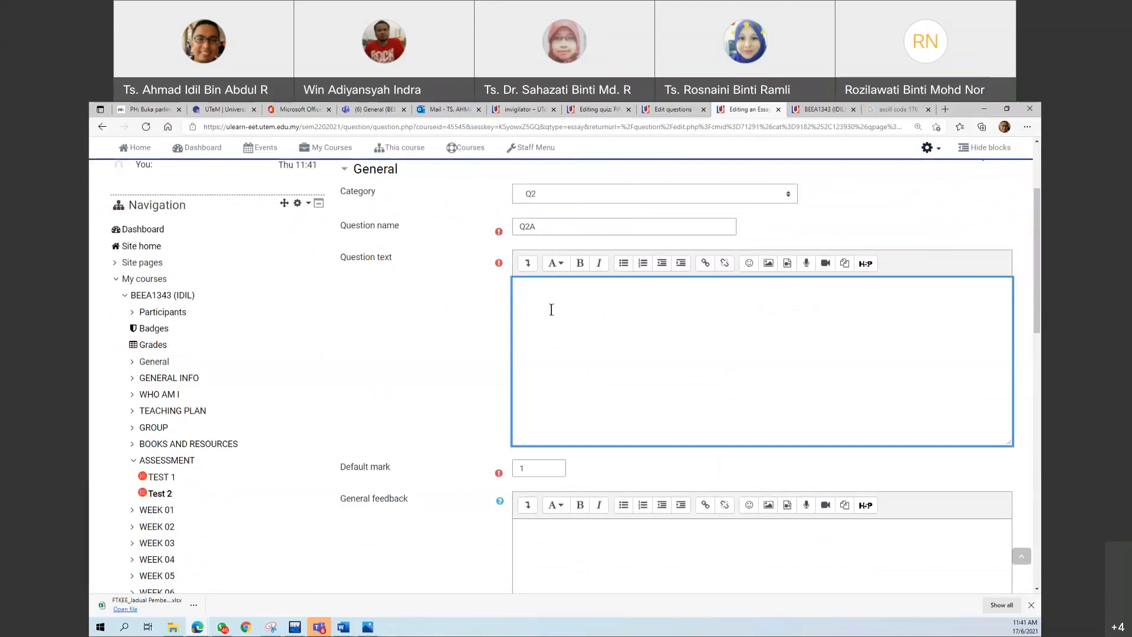
{"action": "type", "text": "Soalan 2A"}
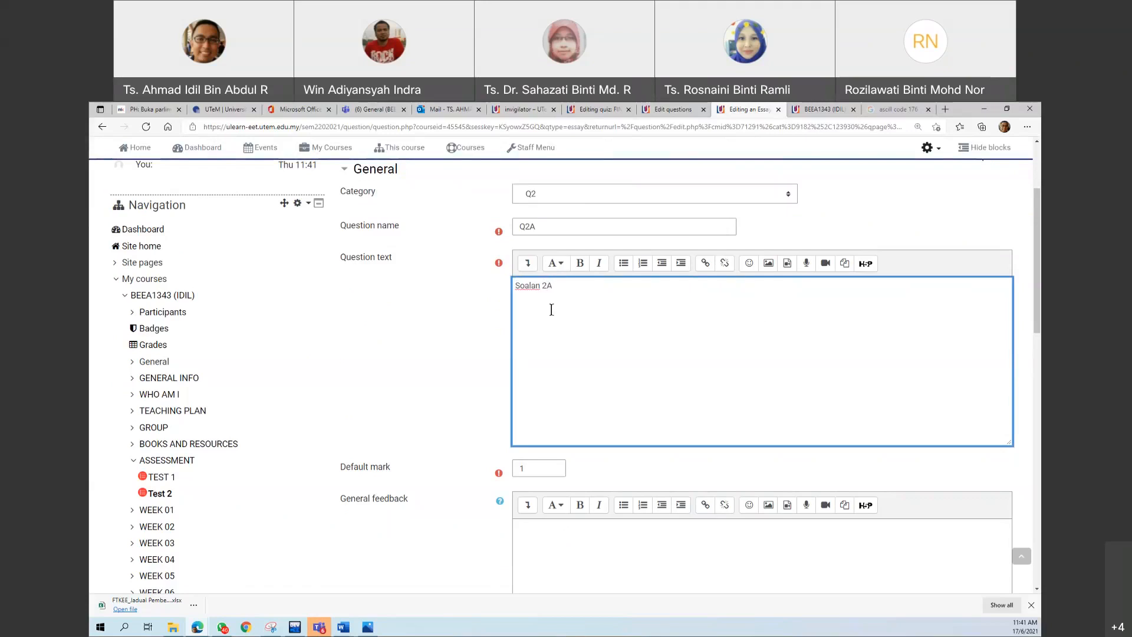
Upload the image file Q2aSet1 from the "ulearn upload" folder for use in the question text
{"action": "left_click", "coordinate": [769, 263]}
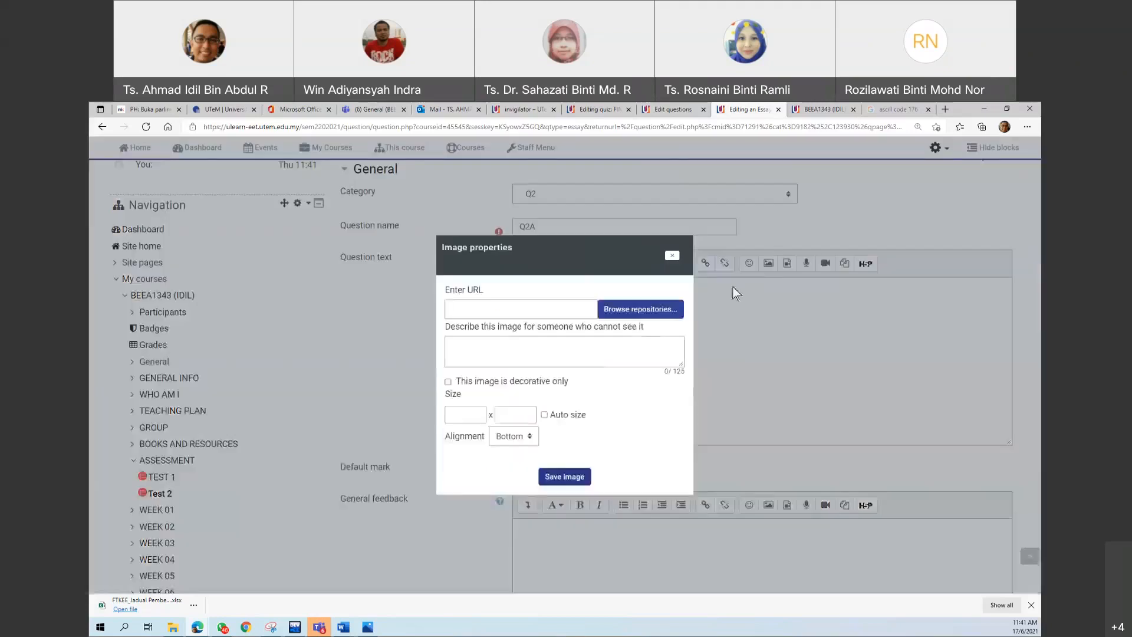
{"action": "left_click", "coordinate": [637, 309]}
{"action": "left_click", "coordinate": [520, 326]}
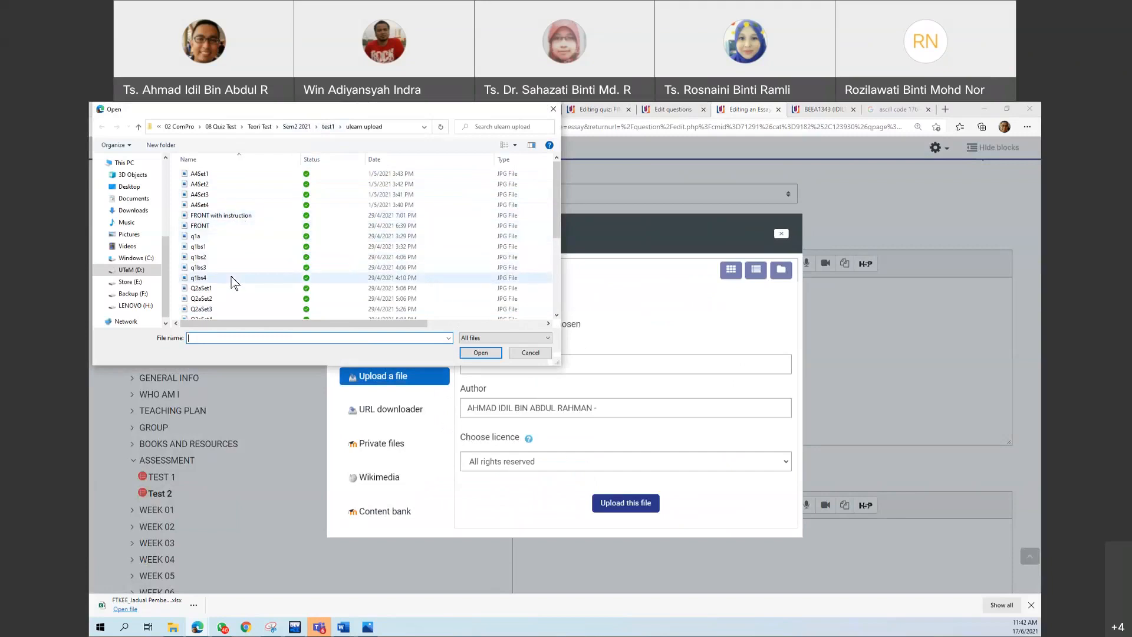
{"action": "scroll", "coordinate": [231, 282], "scroll_direction": "down", "scroll_amount": 1}
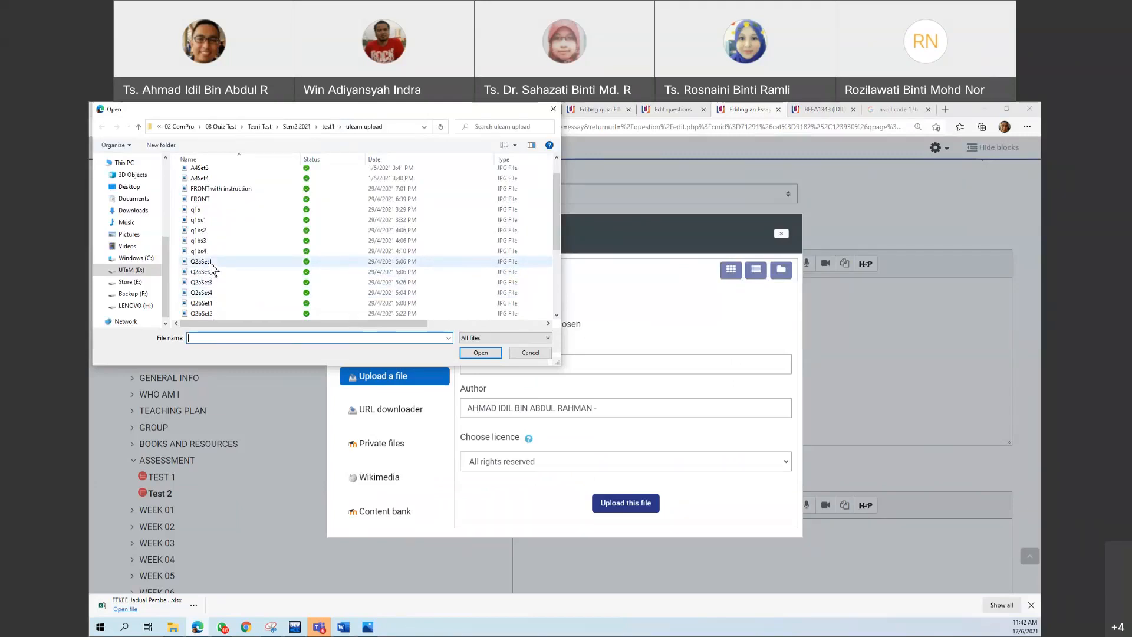
{"action": "left_click", "coordinate": [219, 265]}
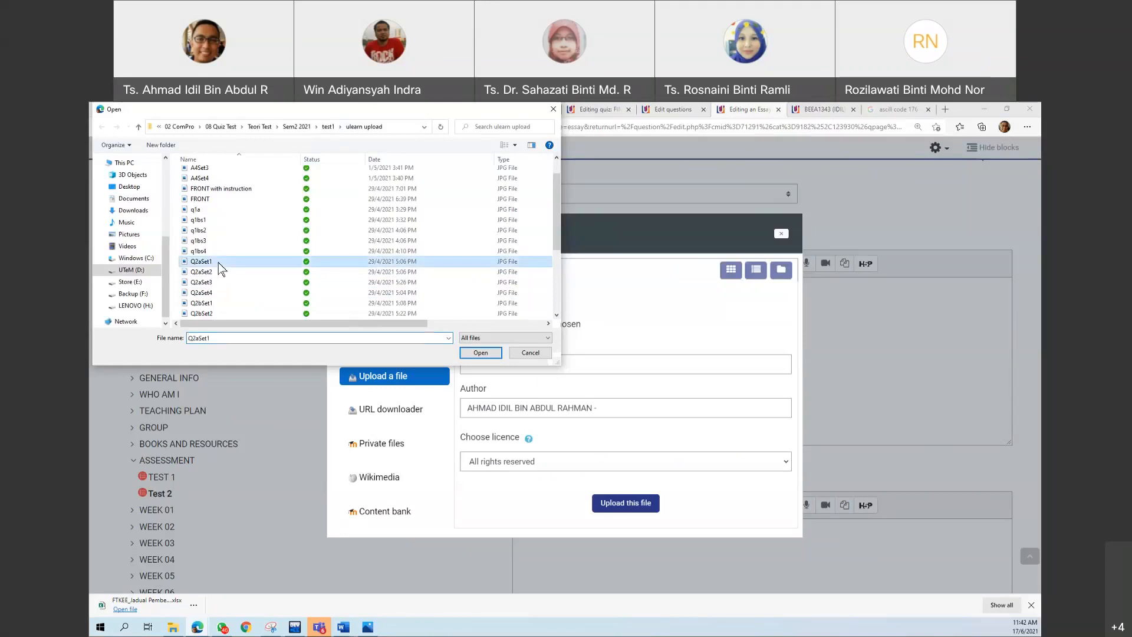
{"action": "left_click", "coordinate": [475, 353]}
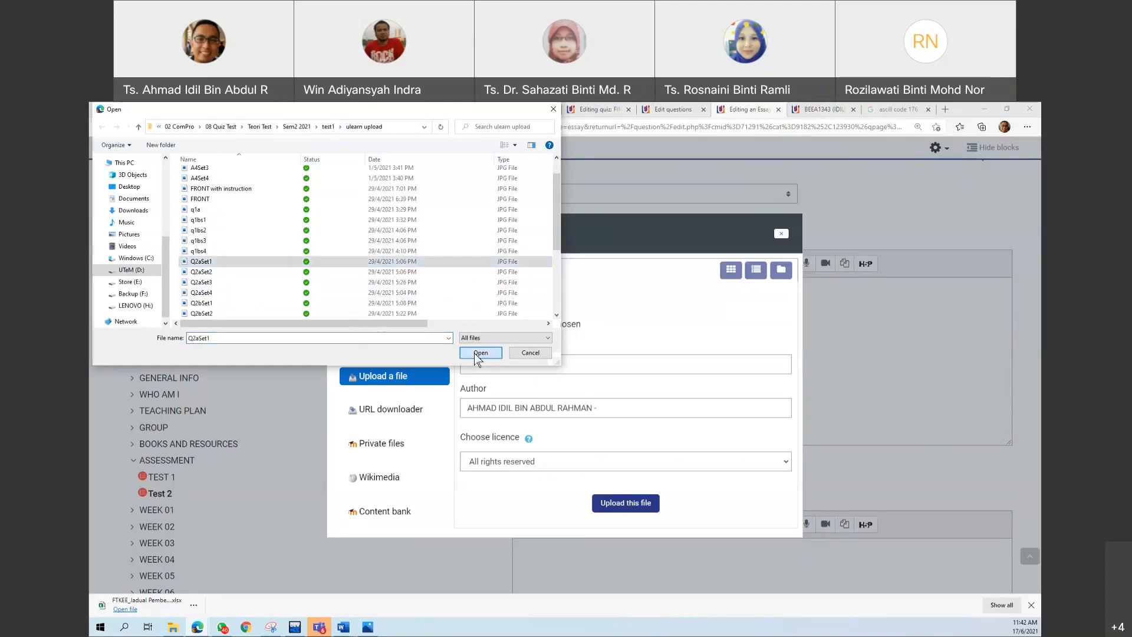
{"action": "left_click", "coordinate": [619, 503]}
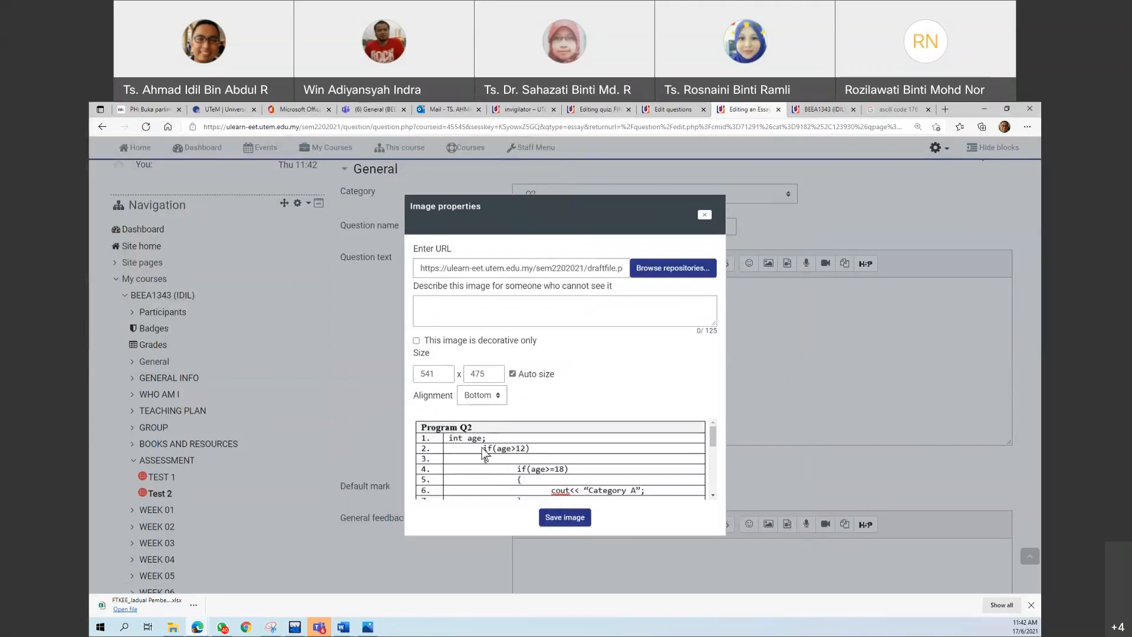
Mark the uploaded image as decorative only and insert it into the question text
{"action": "left_click", "coordinate": [417, 342]}
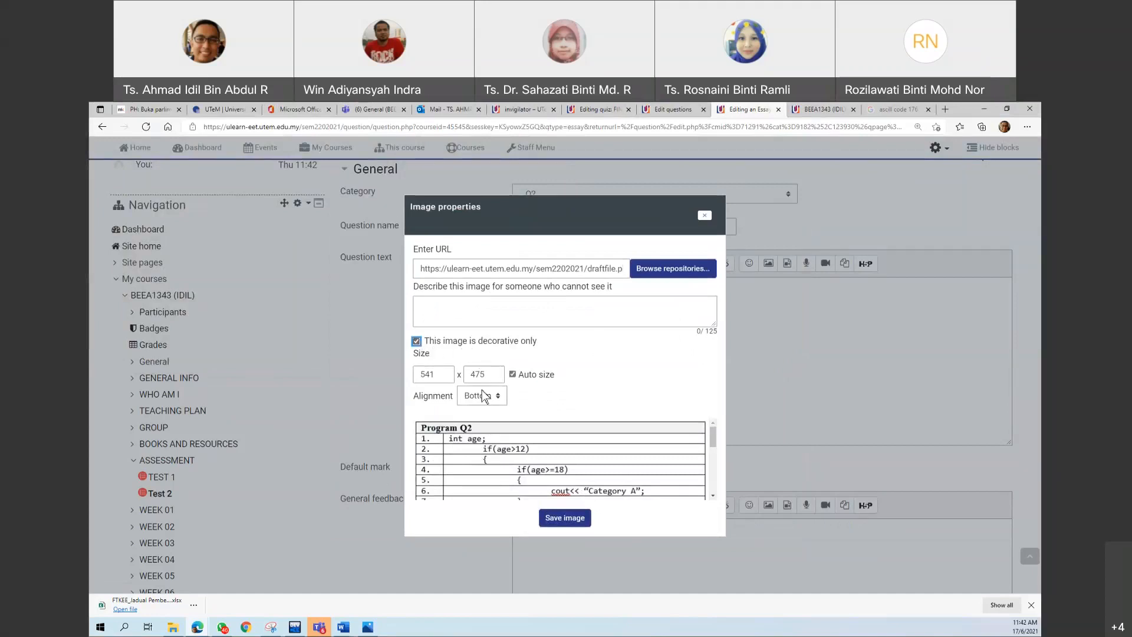
{"action": "left_click_drag", "start_coordinate": [439, 376], "coordinate": [378, 378]}
{"action": "left_click", "coordinate": [560, 517]}
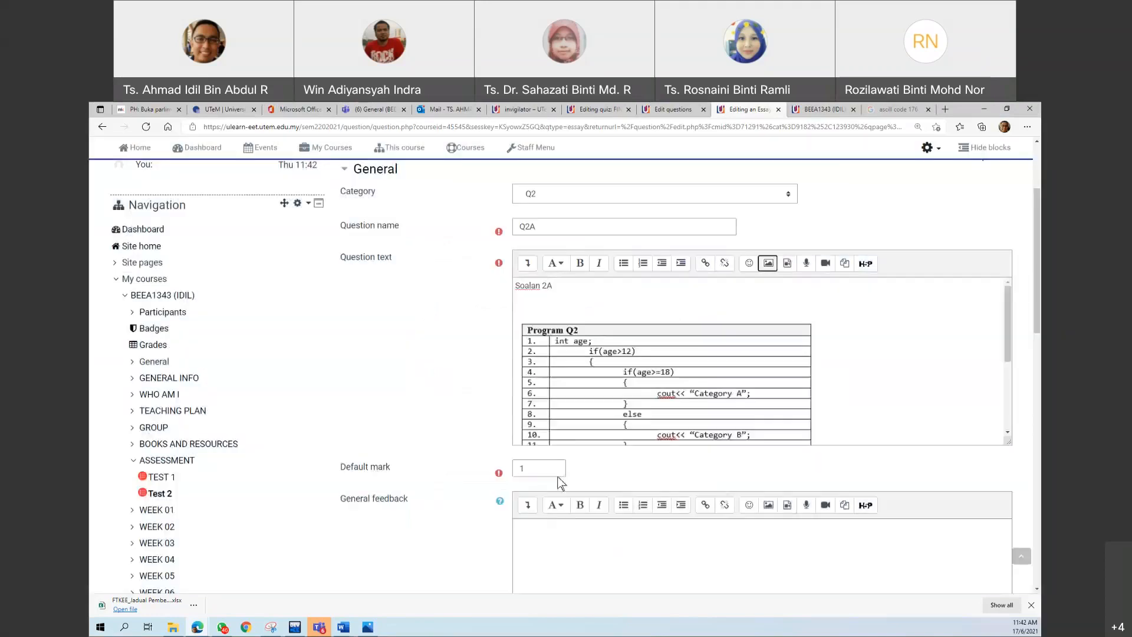
Check the inserted program image in the question text and set the default mark to 25
{"action": "scroll", "coordinate": [834, 354], "scroll_direction": "down", "scroll_amount": 2}
{"action": "scroll", "coordinate": [833, 354], "scroll_direction": "down", "scroll_amount": 2}
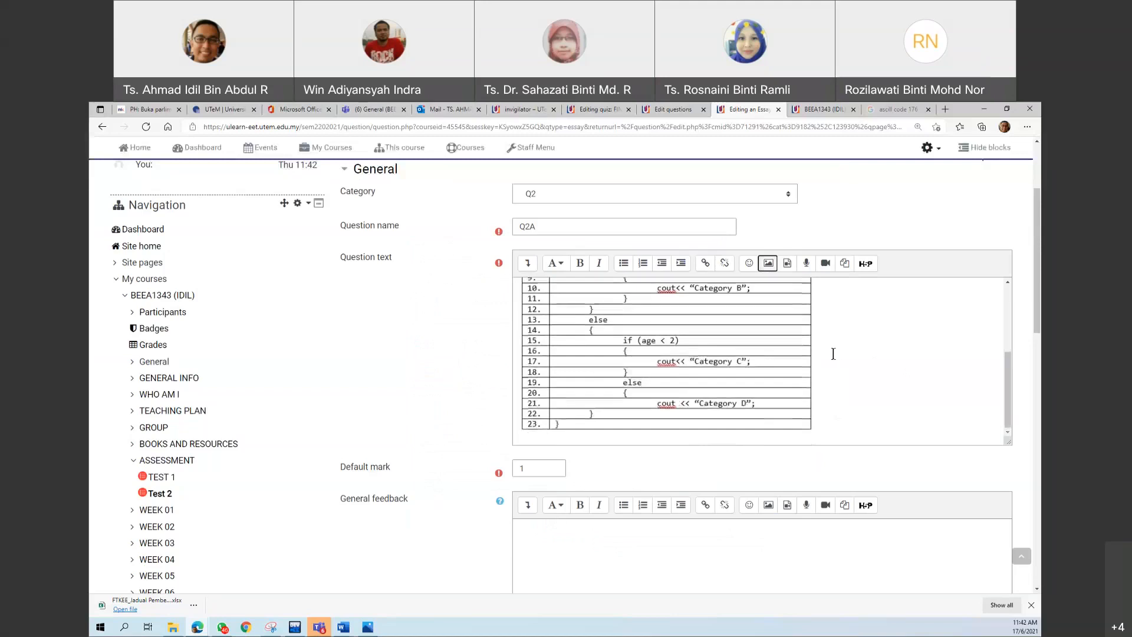
{"action": "scroll", "coordinate": [833, 354], "scroll_direction": "up", "scroll_amount": 5}
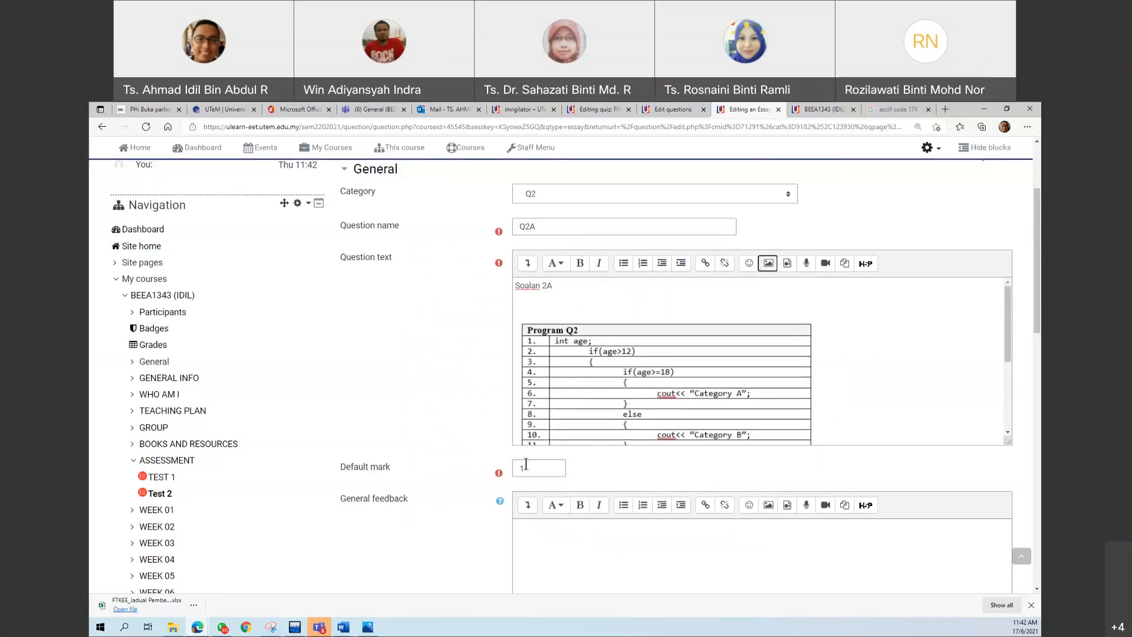
{"action": "left_click_drag", "start_coordinate": [528, 467], "coordinate": [494, 477]}
{"action": "scroll", "coordinate": [762, 364], "scroll_direction": "down", "scroll_amount": 3}
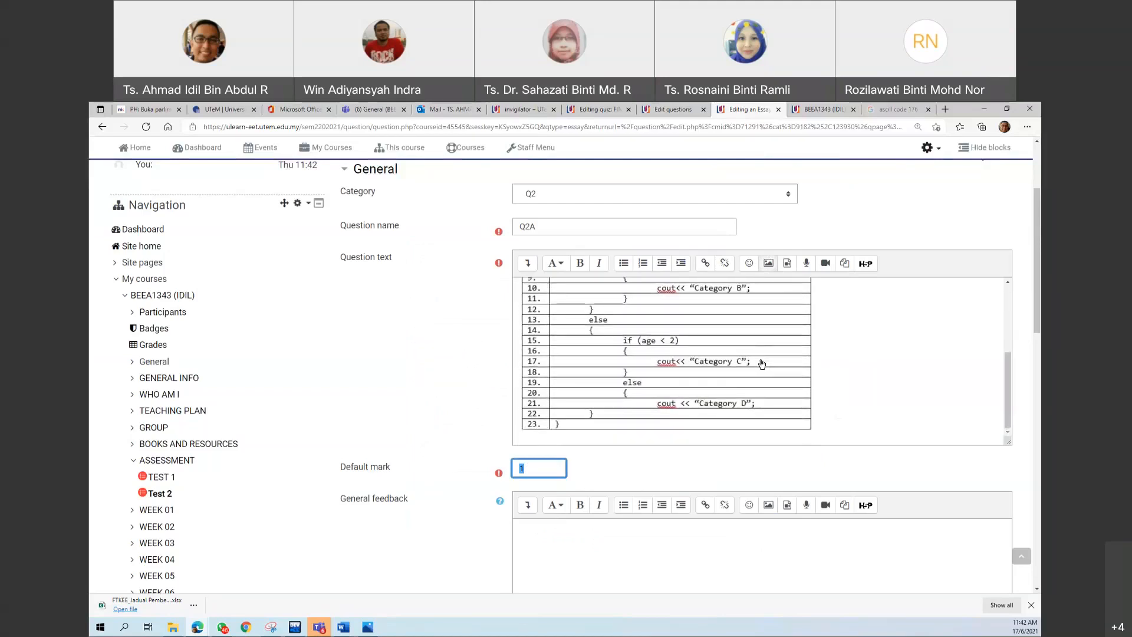
{"action": "type", "text": "25"}
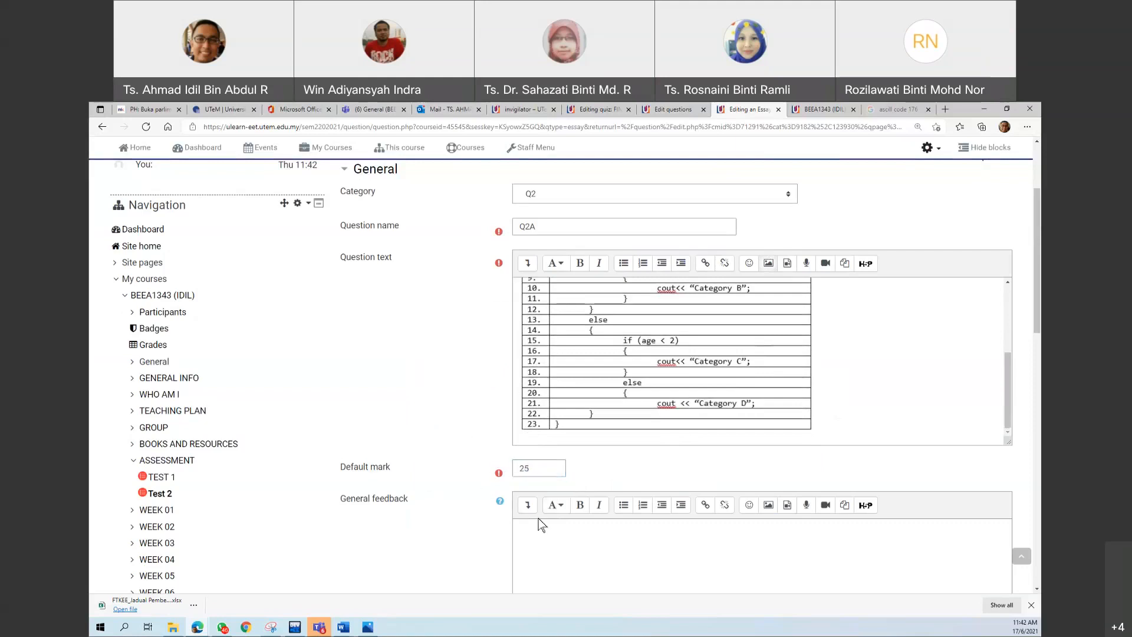
Set the response format to No online text, with 1 attachment allowed and 1 attachment required
{"action": "scroll", "coordinate": [543, 518], "scroll_direction": "down", "scroll_amount": 5}
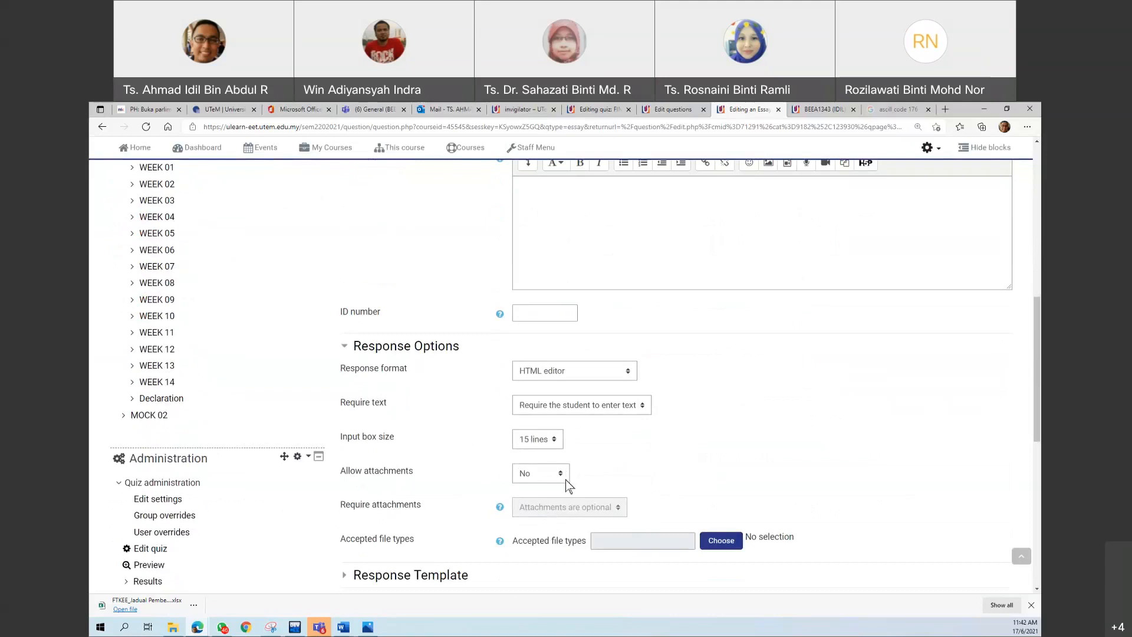
{"action": "left_click", "coordinate": [550, 373]}
{"action": "left_click", "coordinate": [562, 435]}
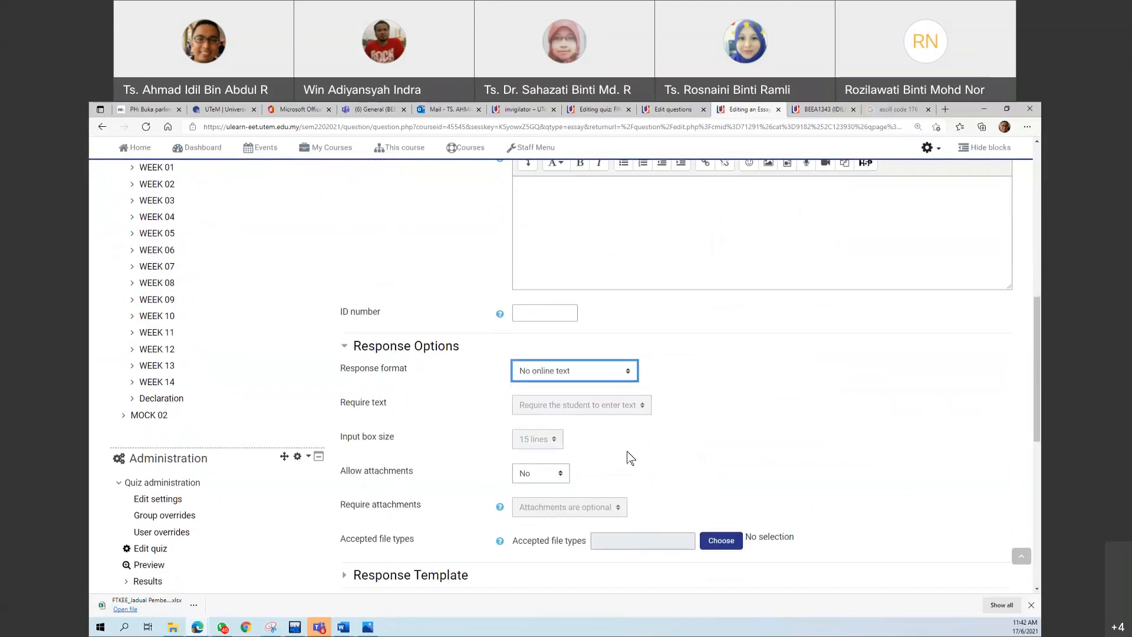
{"action": "left_click", "coordinate": [552, 476]}
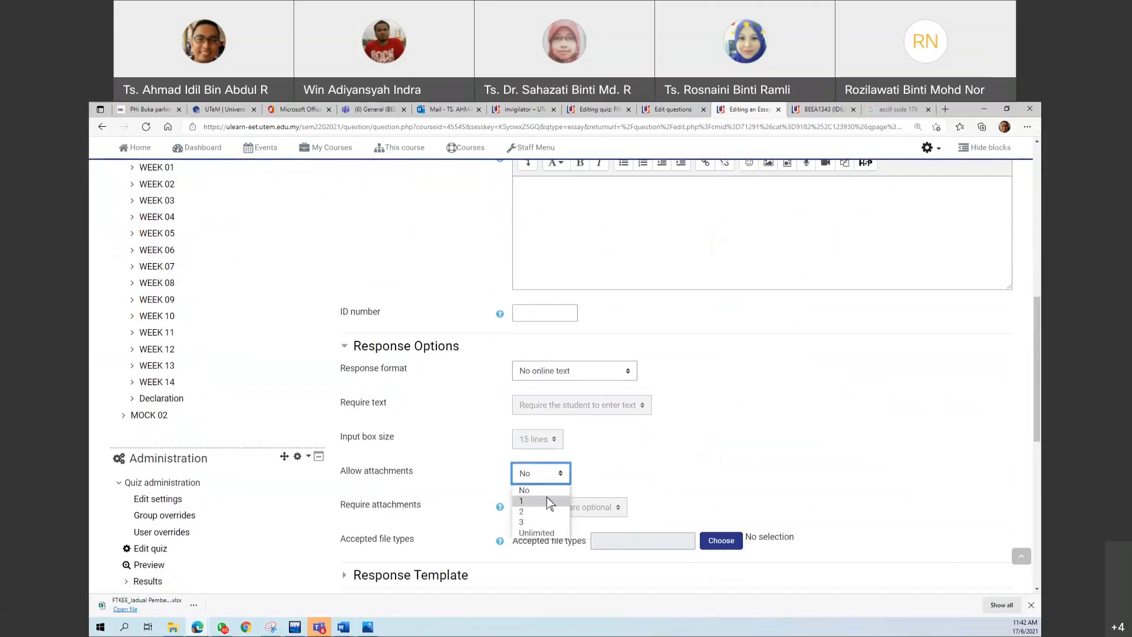
{"action": "left_click", "coordinate": [546, 501]}
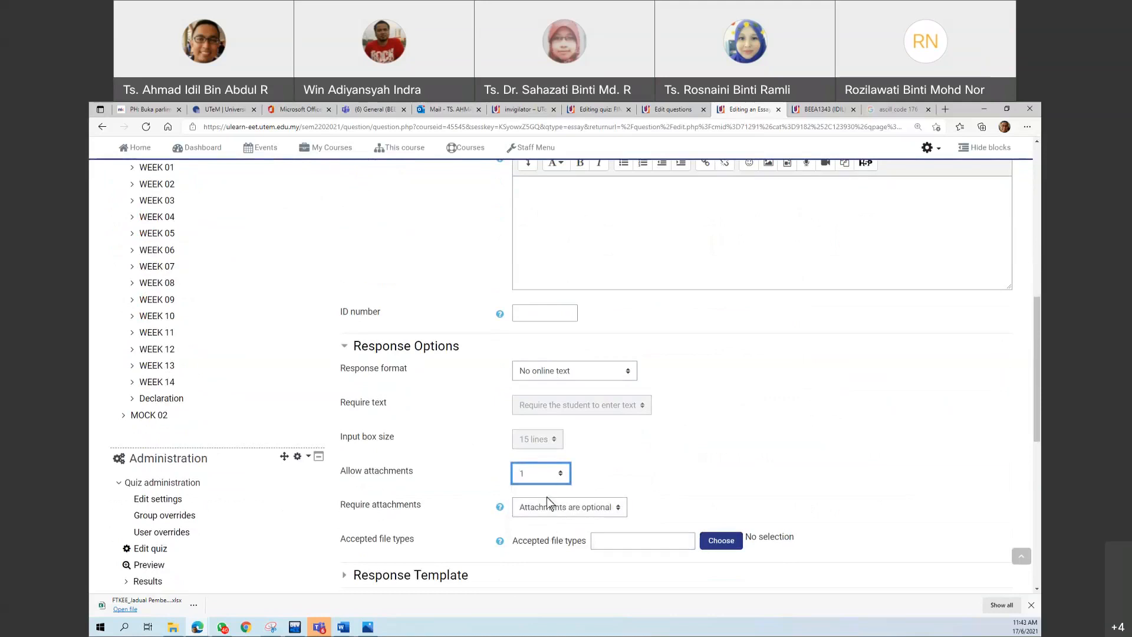
{"action": "left_click", "coordinate": [553, 507]}
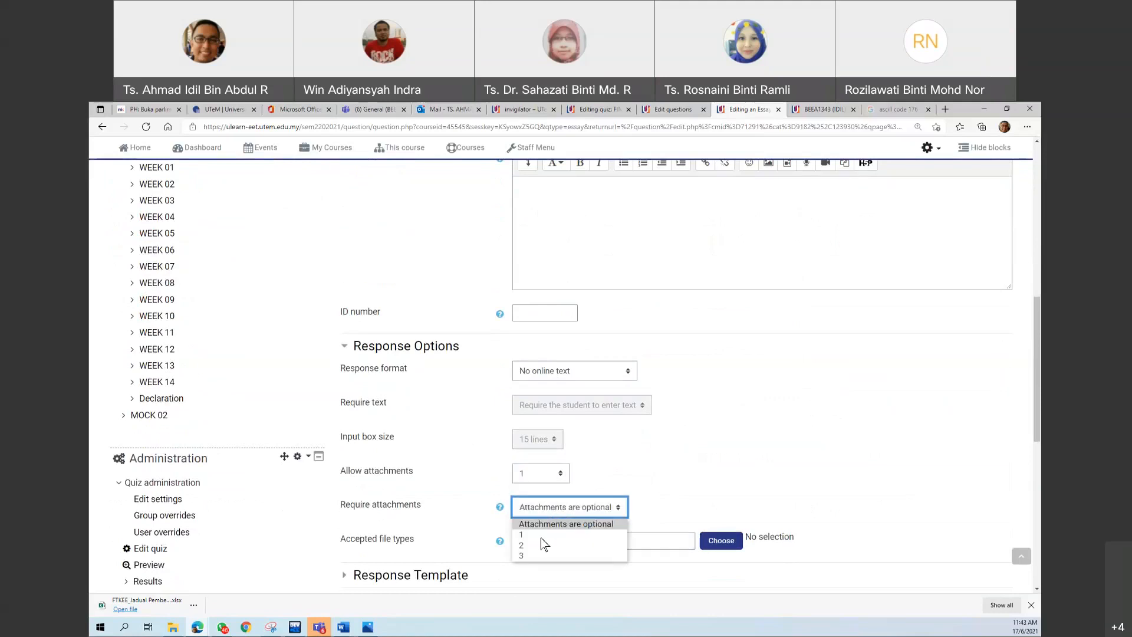
{"action": "left_click", "coordinate": [554, 531]}
Enter "Q2A" and, on a new line, "SKEMA" as the information for graders, and save the question while continuing editing
{"action": "scroll", "coordinate": [652, 472], "scroll_direction": "down", "scroll_amount": 6}
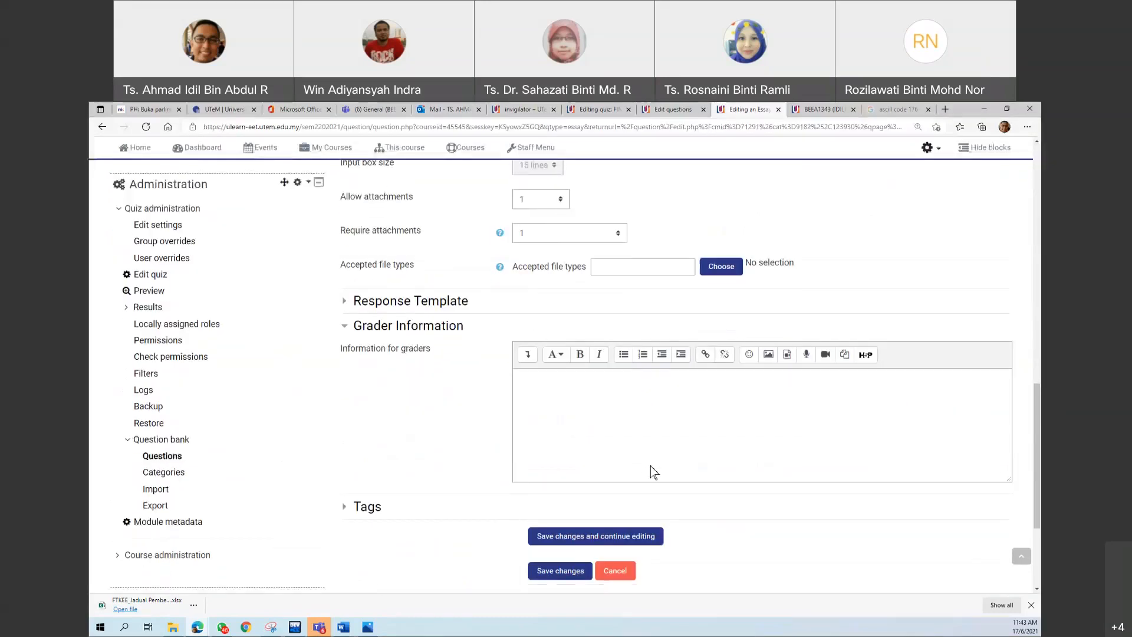
{"action": "scroll", "coordinate": [650, 465], "scroll_direction": "up", "scroll_amount": 1}
{"action": "left_click", "coordinate": [520, 347]}
{"action": "type", "text": "q"}
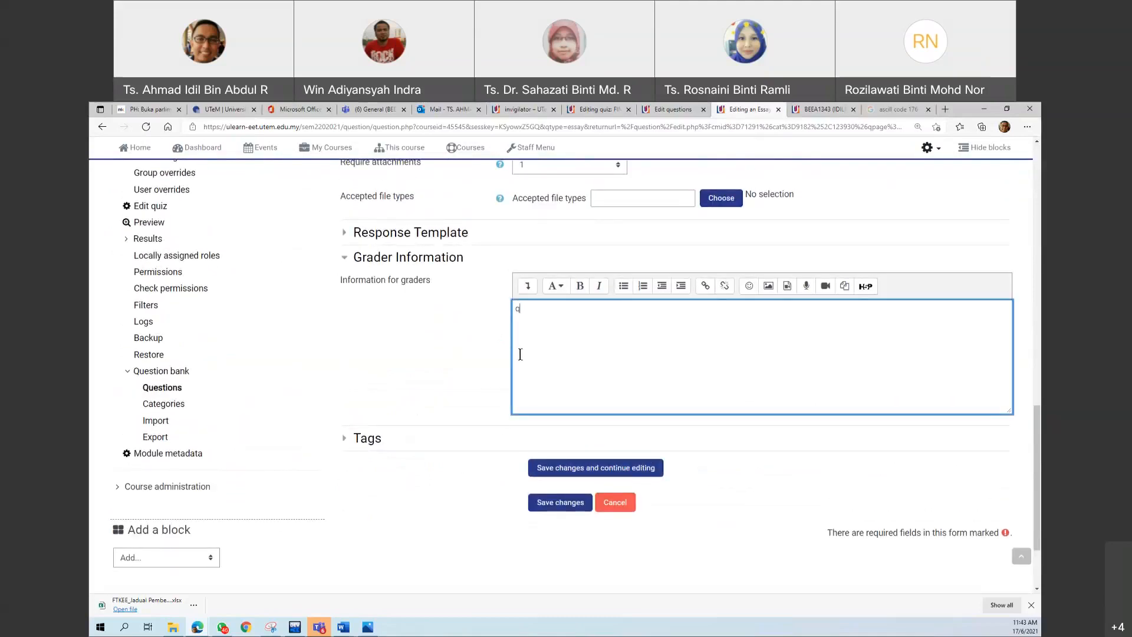
{"action": "type", "text": "2"}
{"action": "key", "text": "BackSpace"}
{"action": "key", "text": "Tab"}
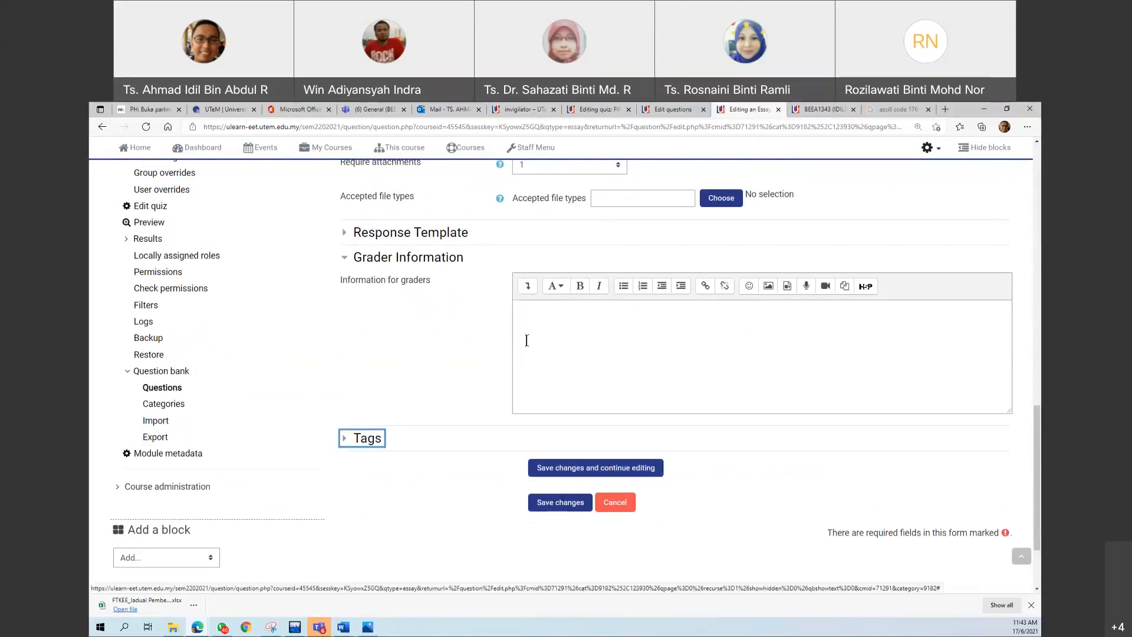
{"action": "left_click", "coordinate": [527, 340]}
{"action": "type", "text": "q"}
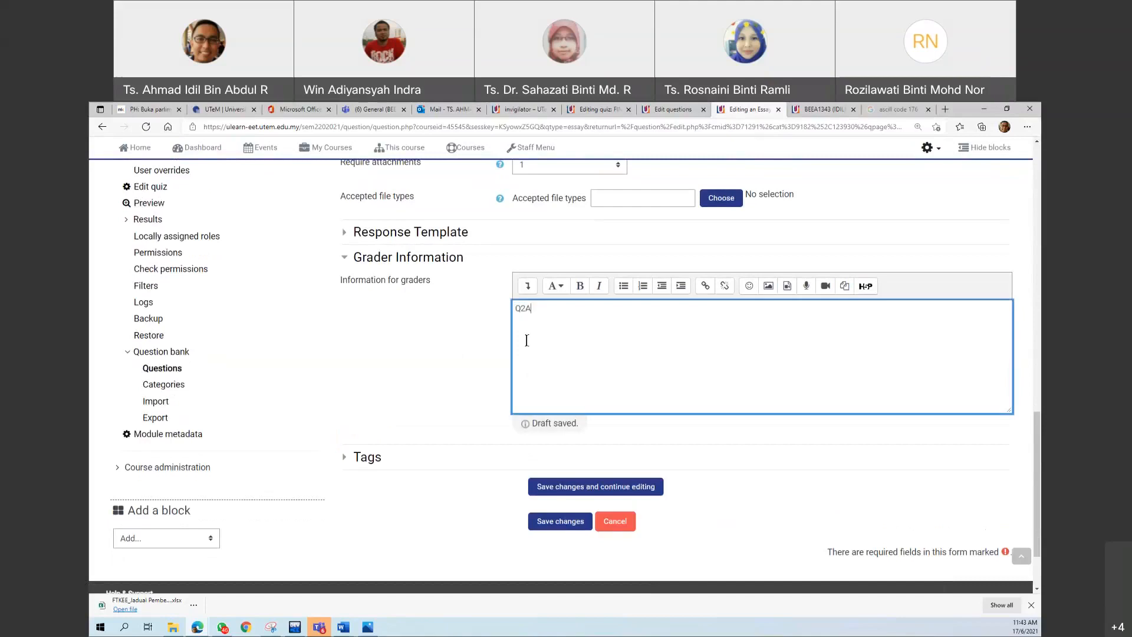
{"action": "type", "text": "2A"}
{"action": "key", "text": "Return"}
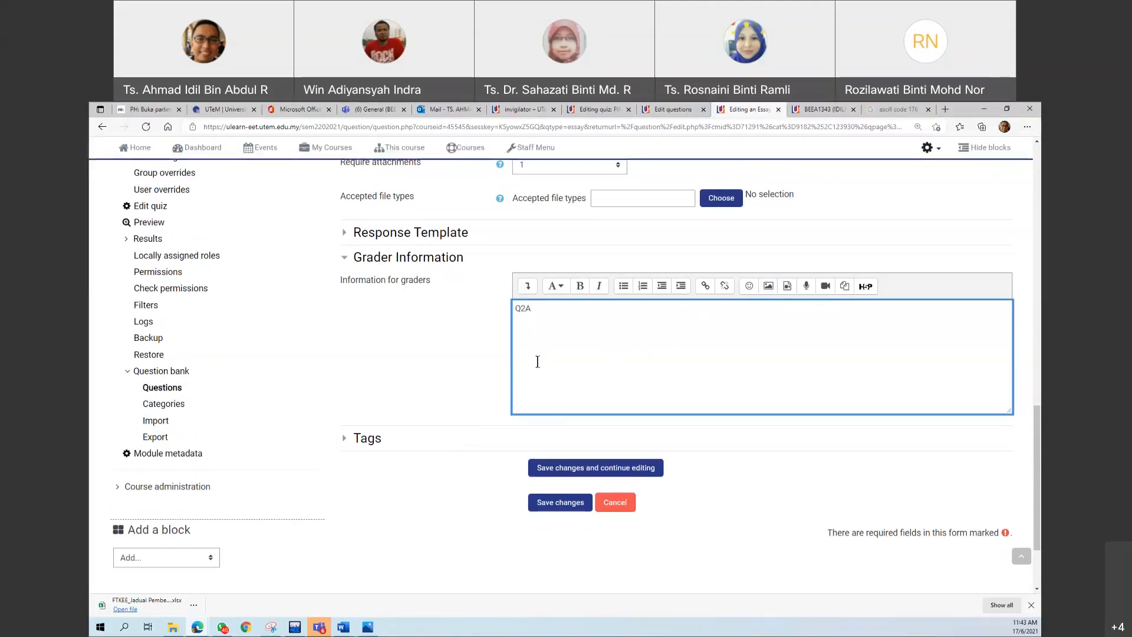
{"action": "type", "text": "SKEMA"}
{"action": "left_click", "coordinate": [555, 469]}
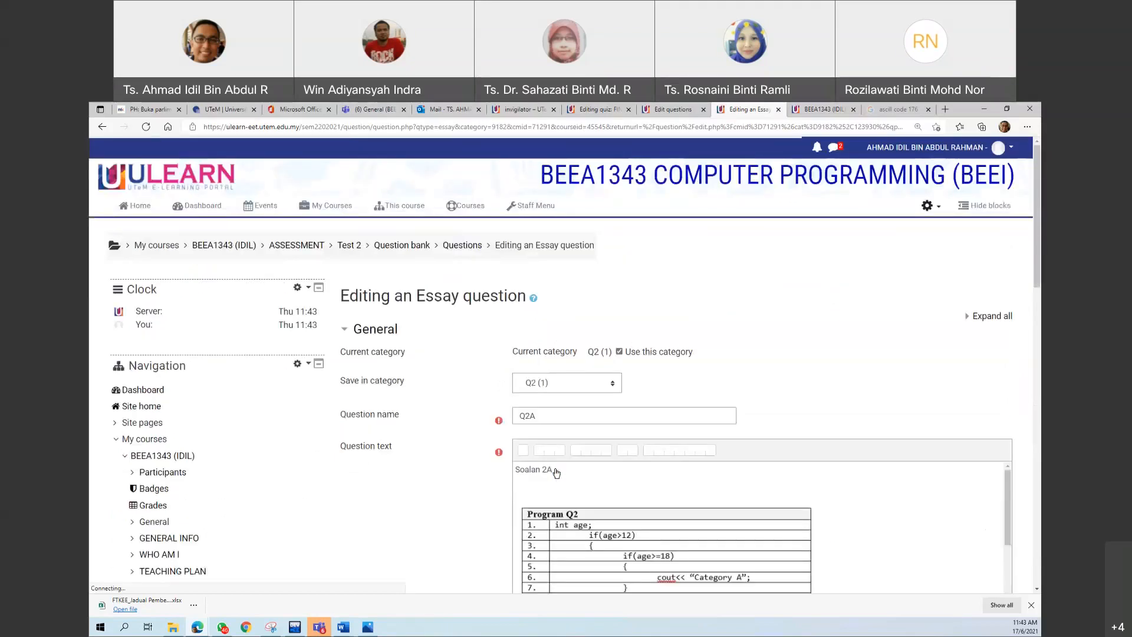
Preview question Q2A to check its program image and answer file upload area, and close the preview
{"action": "scroll", "coordinate": [413, 501], "scroll_direction": "down", "scroll_amount": 6}
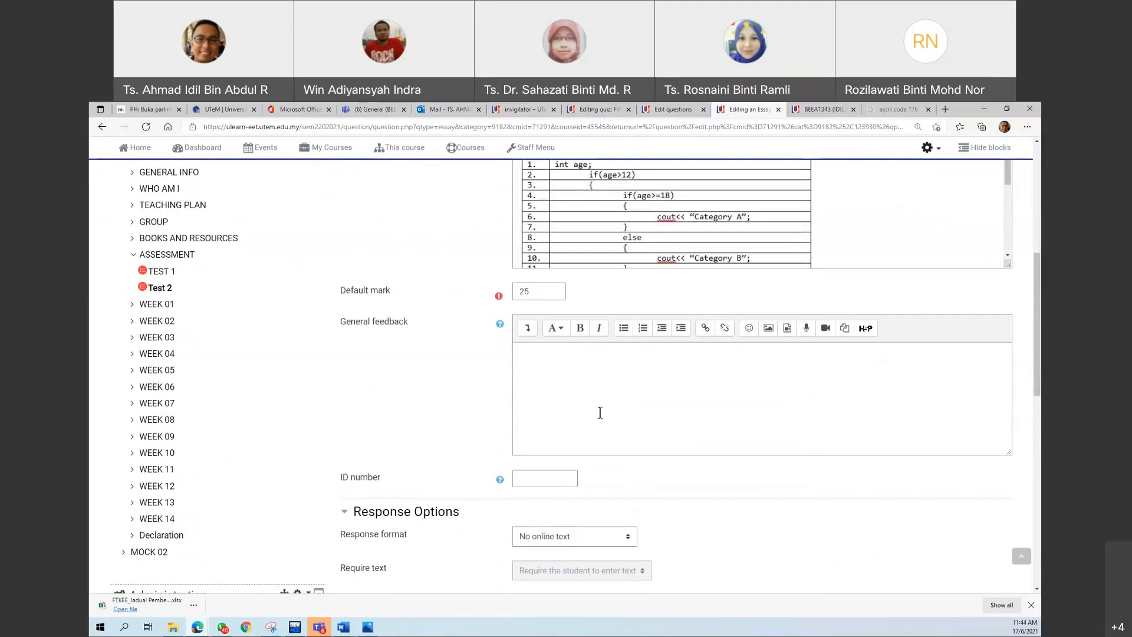
{"action": "scroll", "coordinate": [599, 413], "scroll_direction": "down", "scroll_amount": 9}
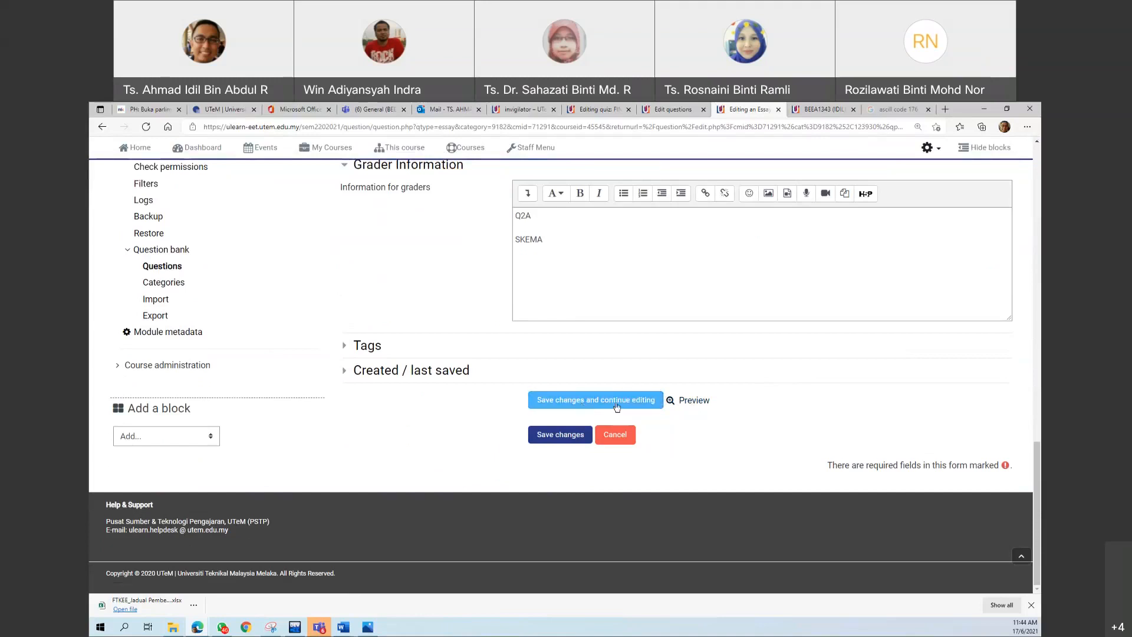
{"action": "left_click", "coordinate": [696, 403]}
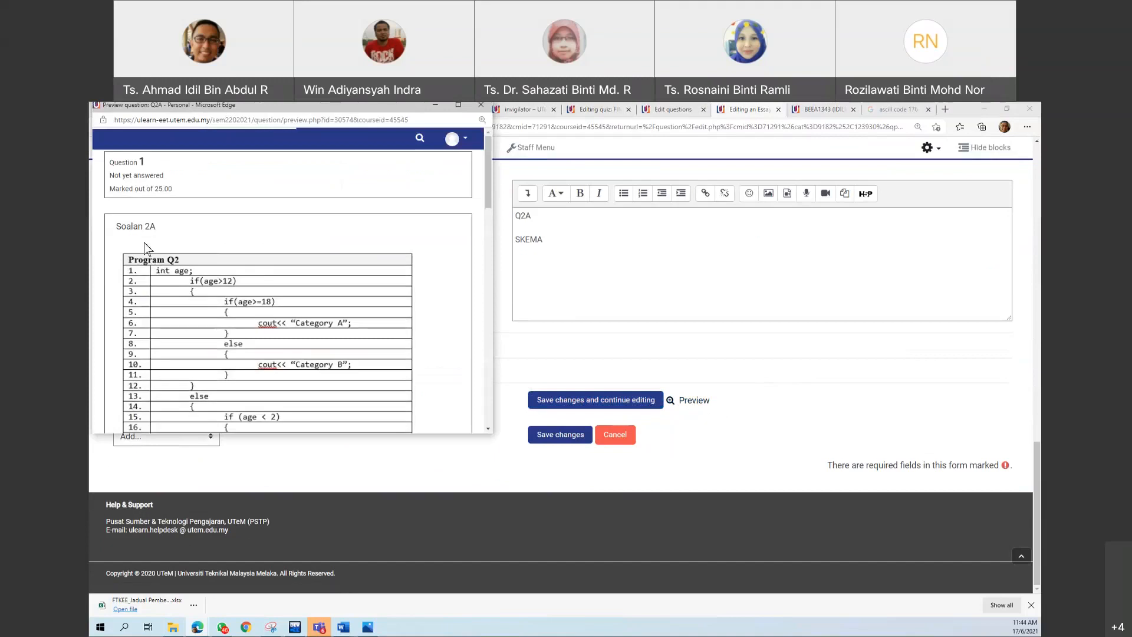
{"action": "scroll", "coordinate": [178, 298], "scroll_direction": "down", "scroll_amount": 3}
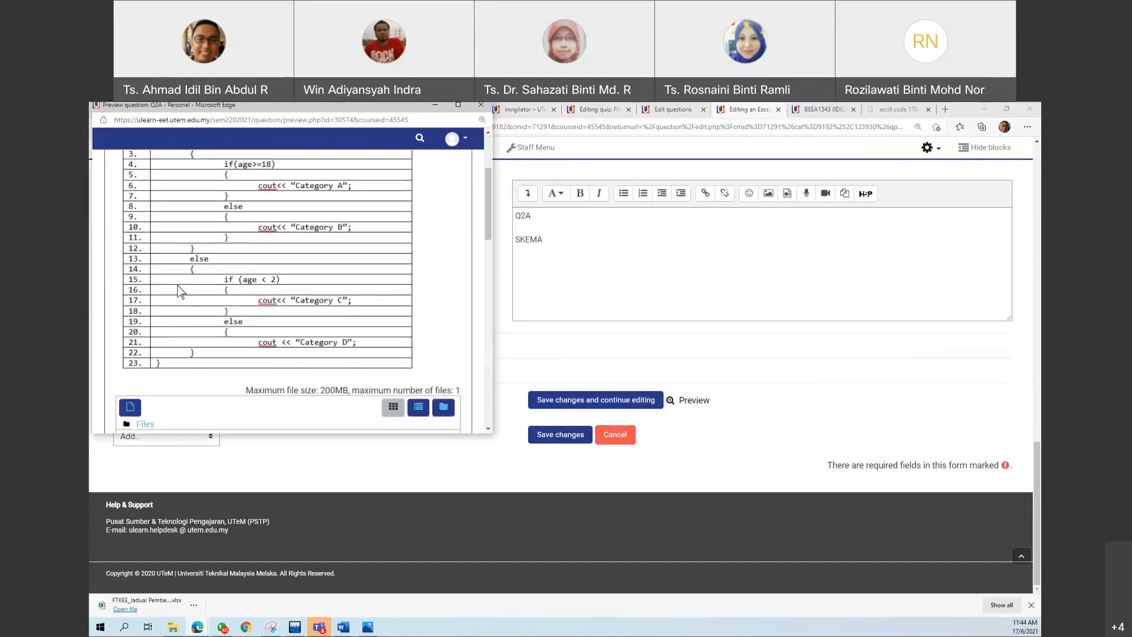
{"action": "scroll", "coordinate": [186, 300], "scroll_direction": "up", "scroll_amount": 3}
{"action": "scroll", "coordinate": [195, 305], "scroll_direction": "down", "scroll_amount": 1}
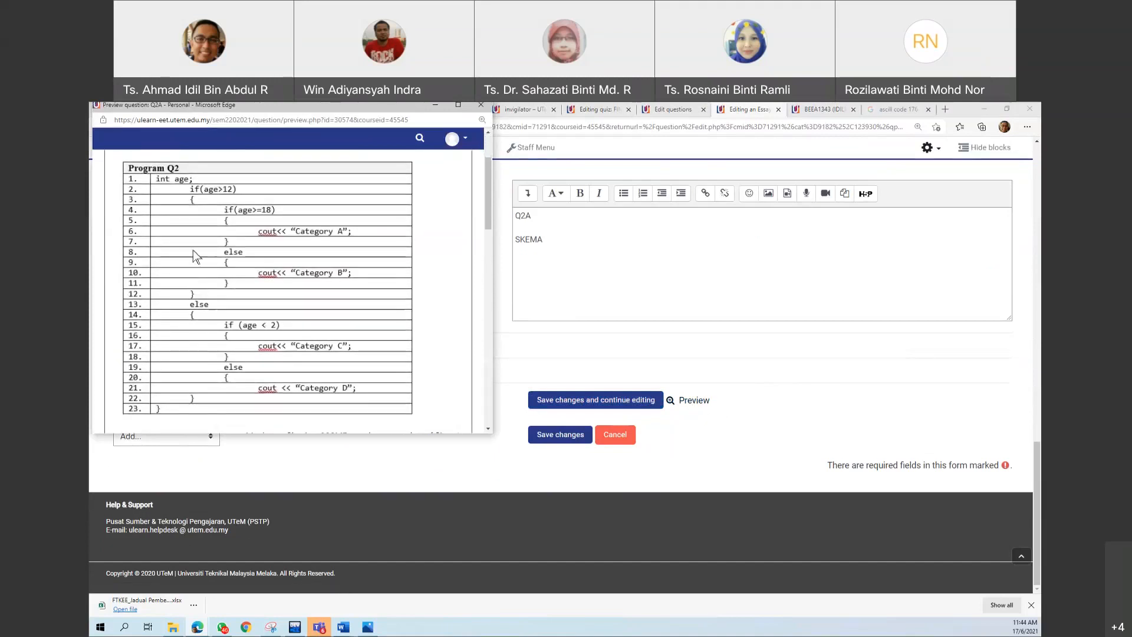
{"action": "scroll", "coordinate": [211, 317], "scroll_direction": "down", "scroll_amount": 3}
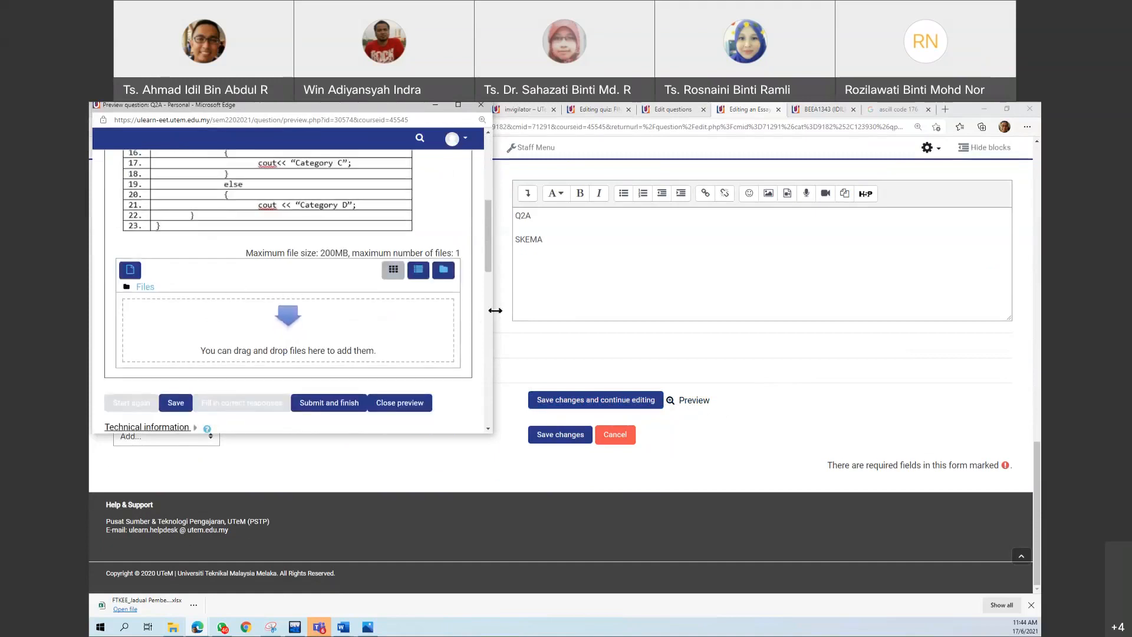
{"action": "scroll", "coordinate": [563, 318], "scroll_direction": "up", "scroll_amount": 5}
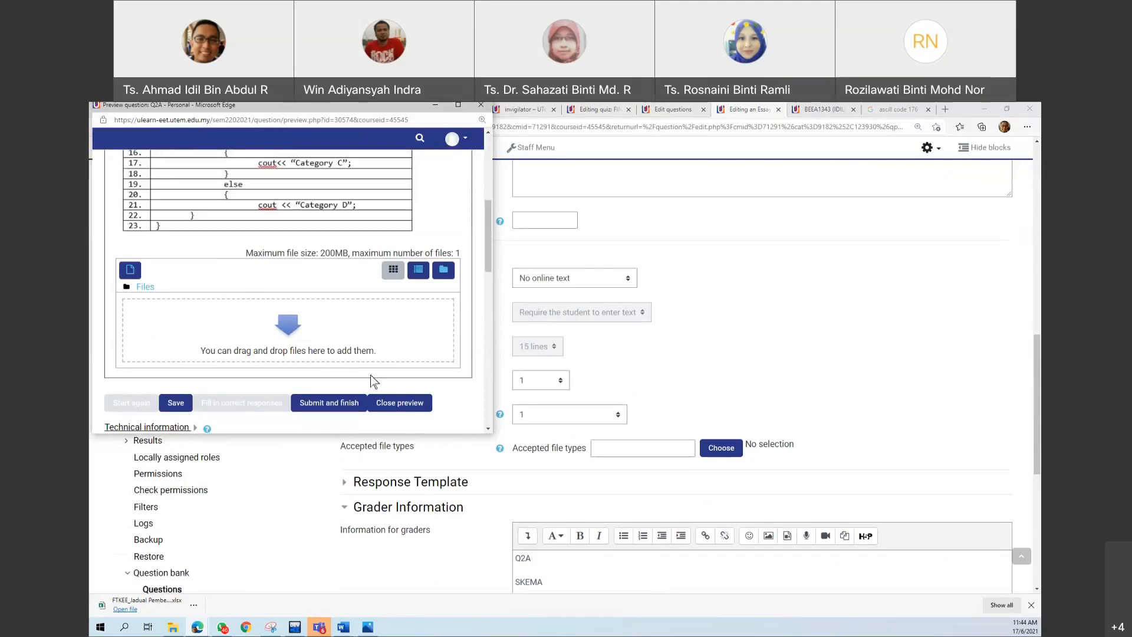
{"action": "left_click", "coordinate": [394, 405]}
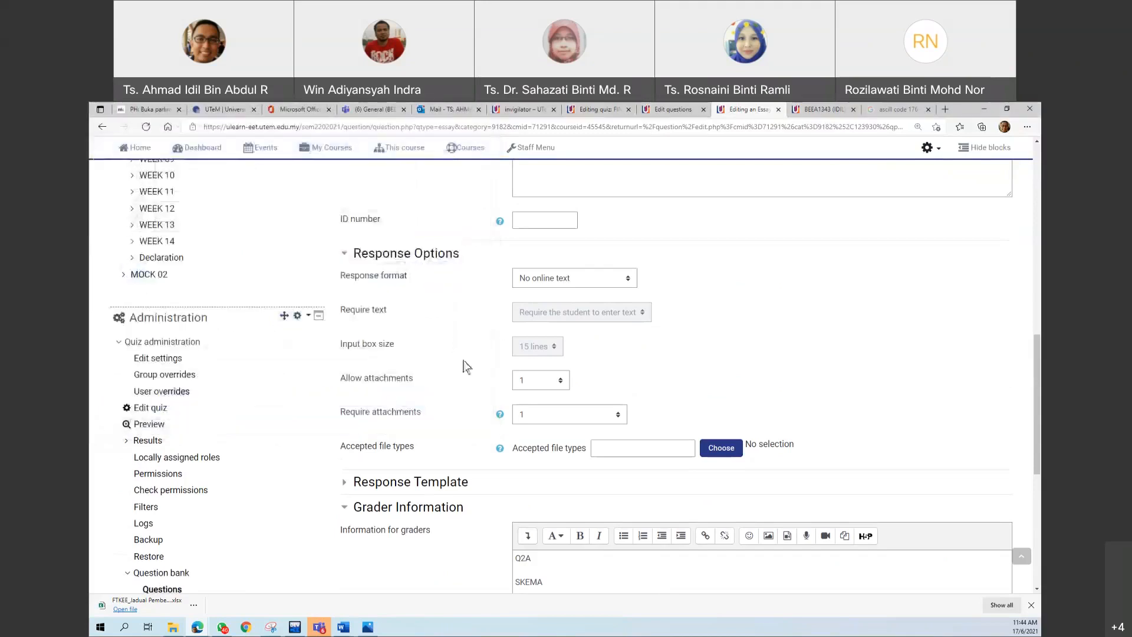
Set the response format to HTML editor and save the question while continuing editing
{"action": "left_click", "coordinate": [538, 285]}
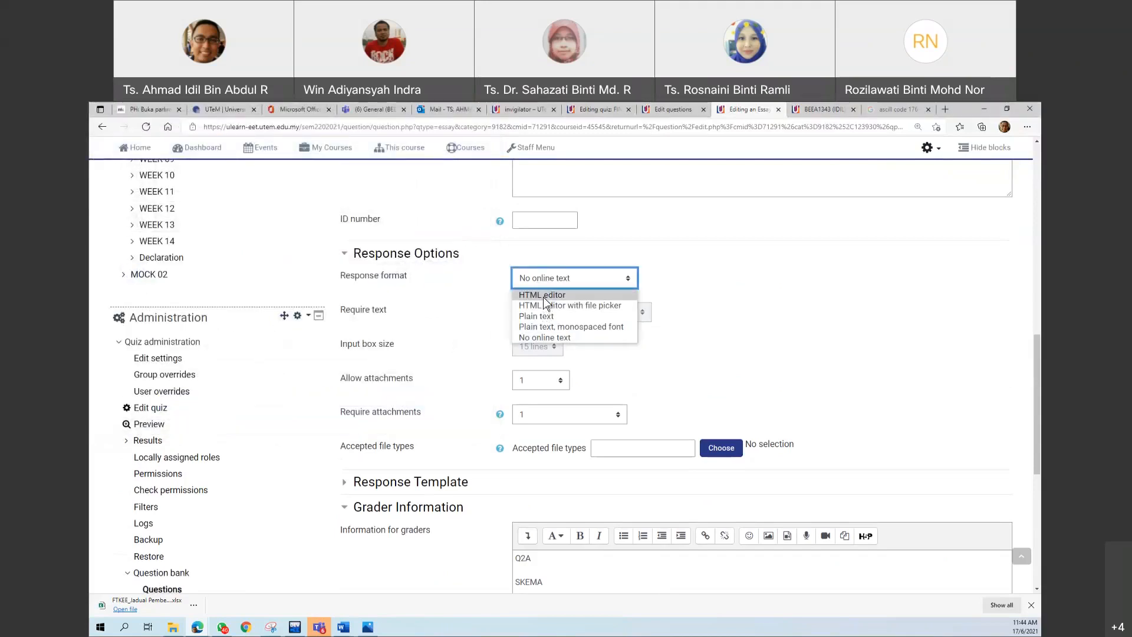
{"action": "left_click", "coordinate": [543, 296]}
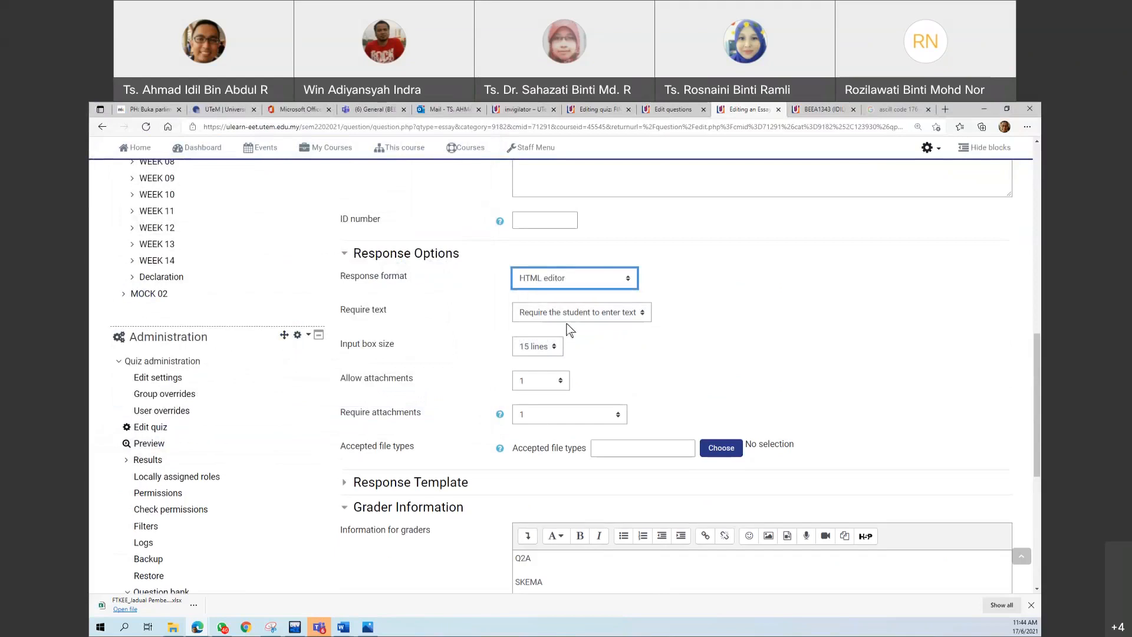
{"action": "scroll", "coordinate": [637, 405], "scroll_direction": "down", "scroll_amount": 6}
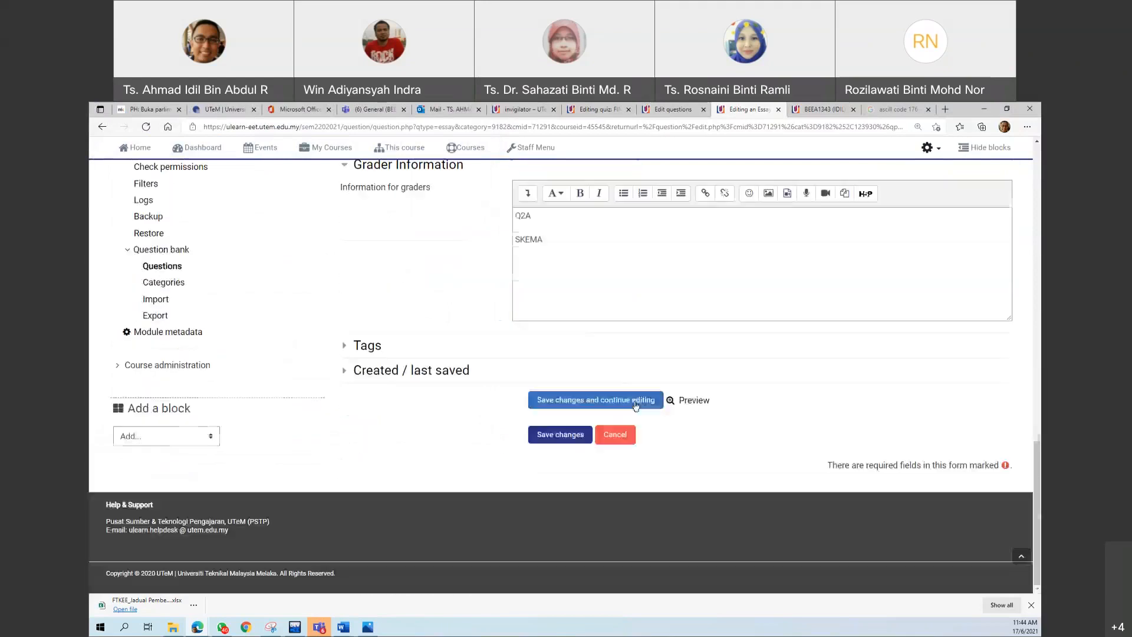
{"action": "left_click", "coordinate": [598, 404]}
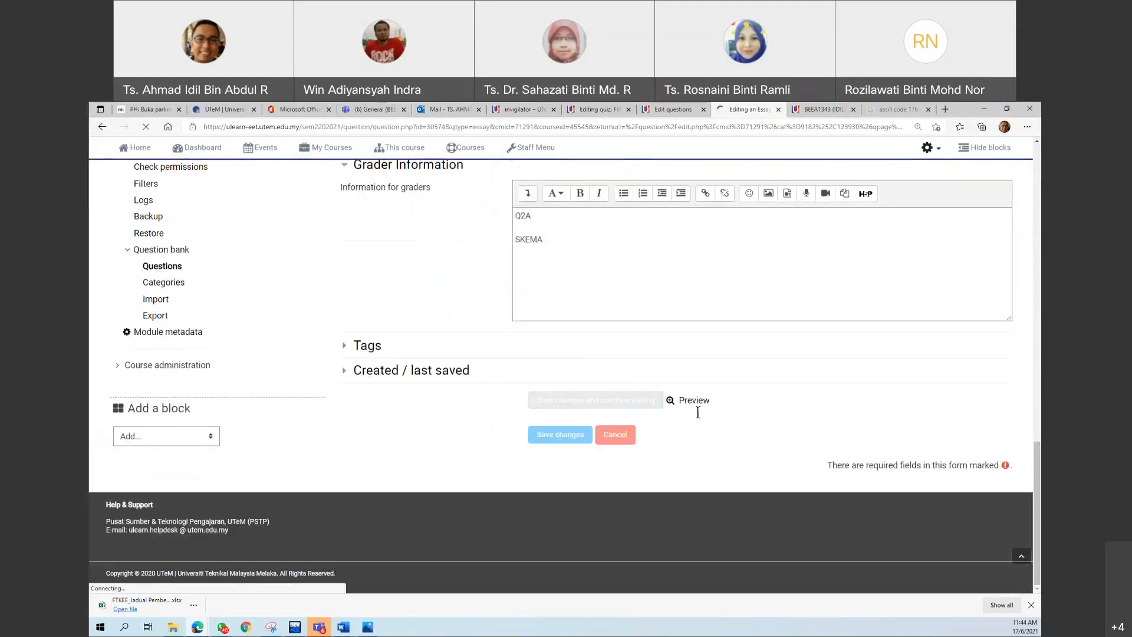
Preview question Q2A with the HTML editor response format, examine the answer text box and file upload area, and close the preview
{"action": "scroll", "coordinate": [700, 451], "scroll_direction": "down", "scroll_amount": 20}
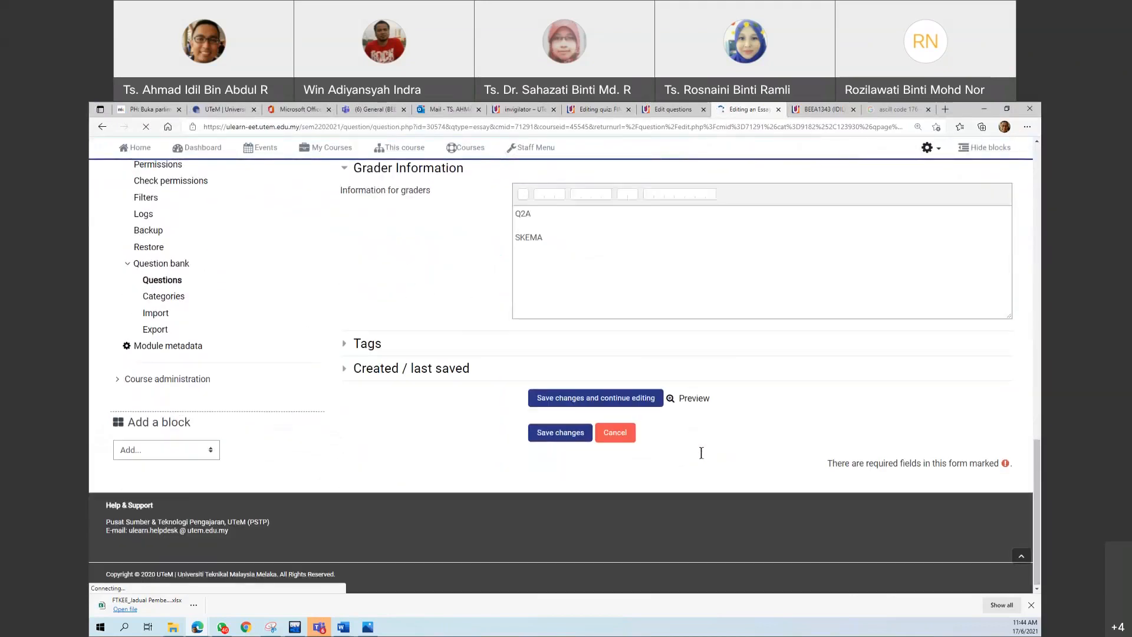
{"action": "left_click", "coordinate": [690, 398]}
{"action": "scroll", "coordinate": [354, 342], "scroll_direction": "down", "scroll_amount": 5}
{"action": "scroll", "coordinate": [341, 336], "scroll_direction": "down", "scroll_amount": 3}
{"action": "left_click", "coordinate": [166, 277]}
{"action": "scroll", "coordinate": [180, 301], "scroll_direction": "down", "scroll_amount": 2}
{"action": "scroll", "coordinate": [180, 300], "scroll_direction": "up", "scroll_amount": 1}
{"action": "scroll", "coordinate": [614, 267], "scroll_direction": "up", "scroll_amount": 5}
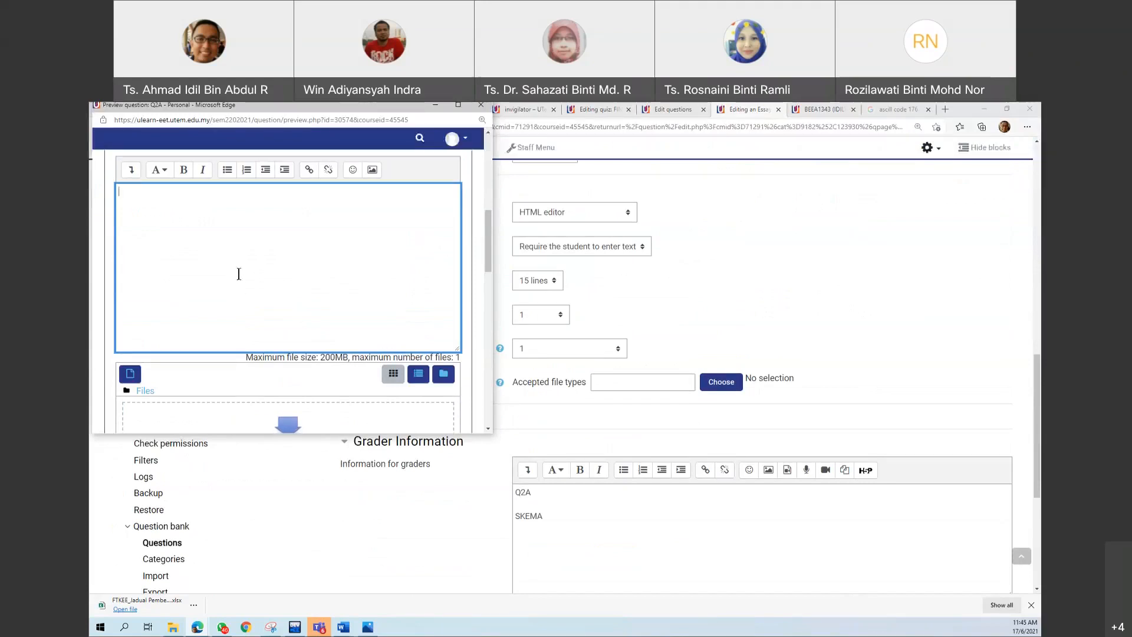
{"action": "scroll", "coordinate": [229, 282], "scroll_direction": "up", "scroll_amount": 1}
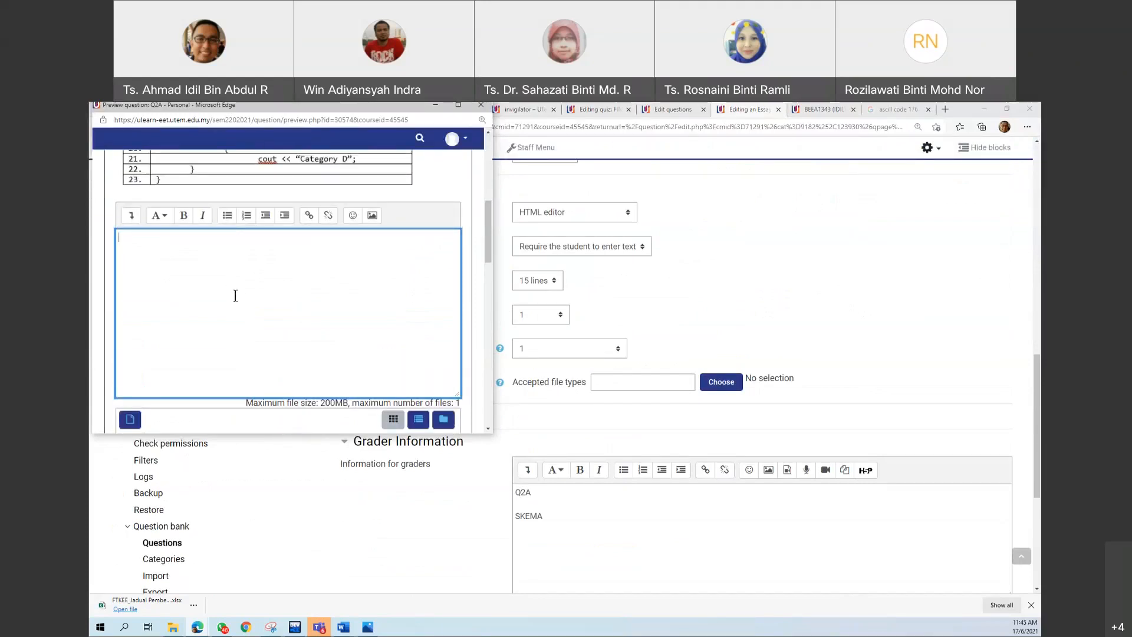
{"action": "scroll", "coordinate": [234, 330], "scroll_direction": "down", "scroll_amount": 4}
{"action": "left_click", "coordinate": [419, 323]}
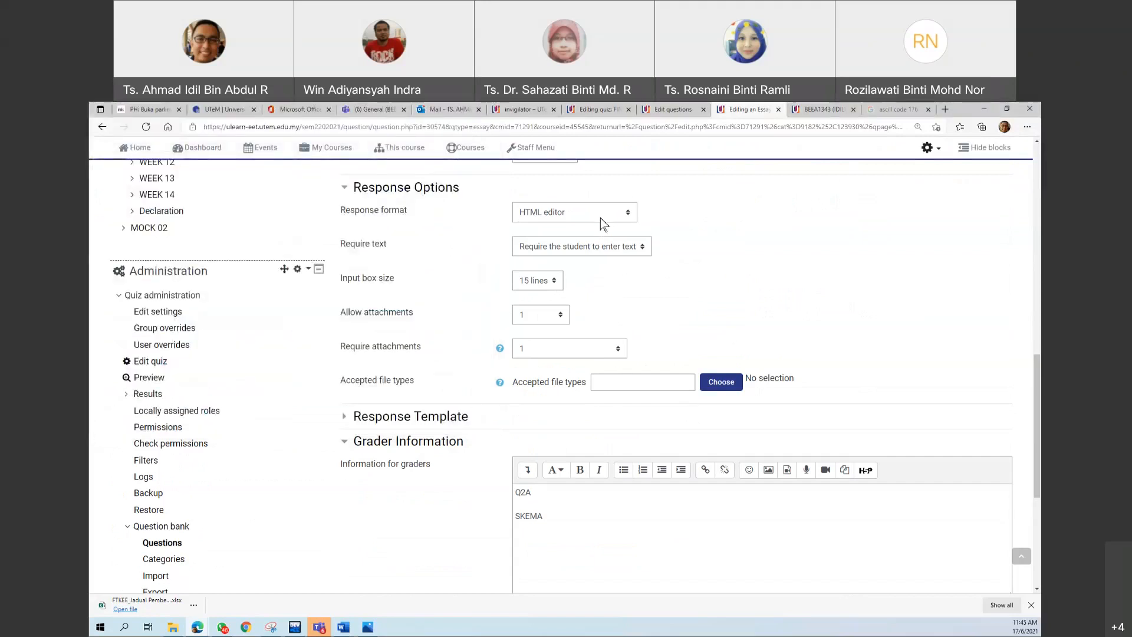
Set the response format back to No online text and save the question to return to the question bank
{"action": "left_click", "coordinate": [600, 218]}
{"action": "left_click", "coordinate": [578, 273]}
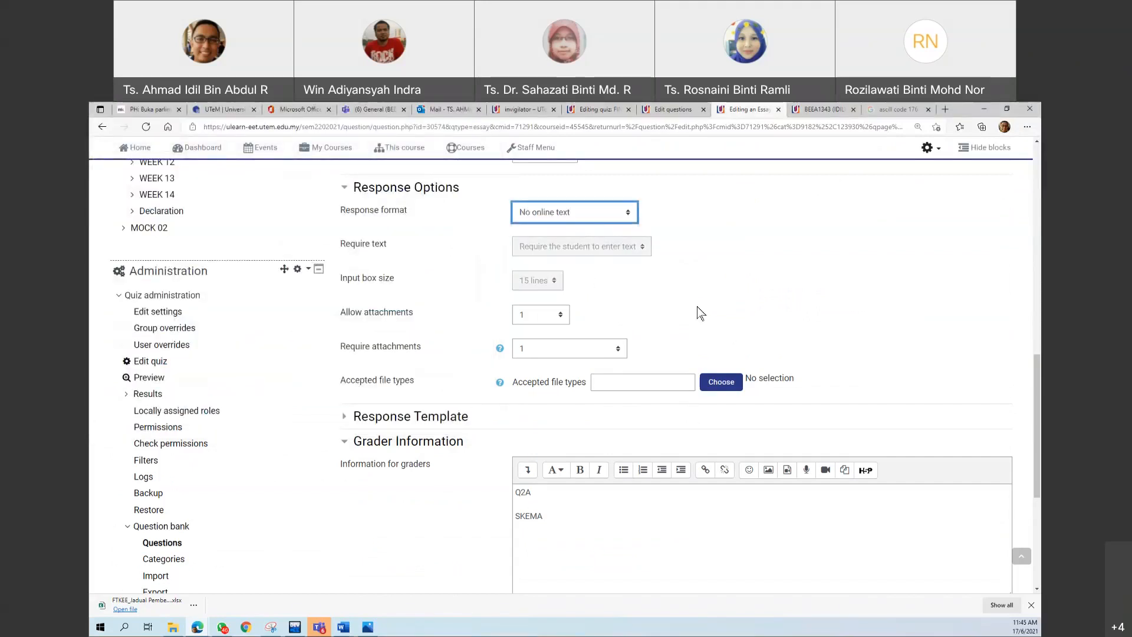
{"action": "scroll", "coordinate": [678, 353], "scroll_direction": "down", "scroll_amount": 5}
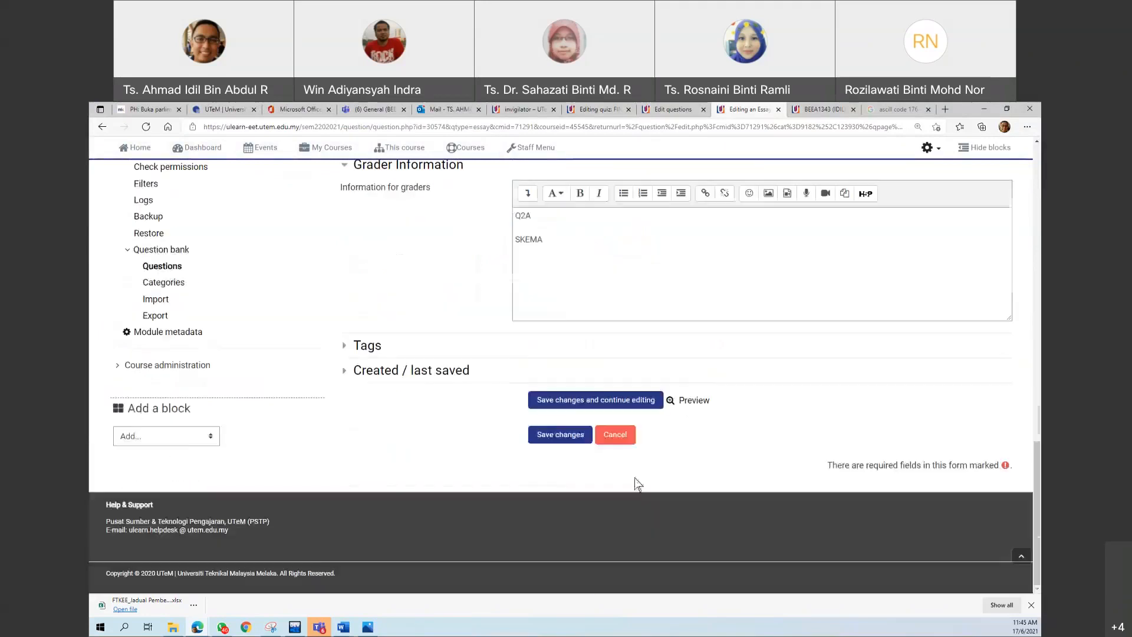
{"action": "left_click", "coordinate": [560, 434]}
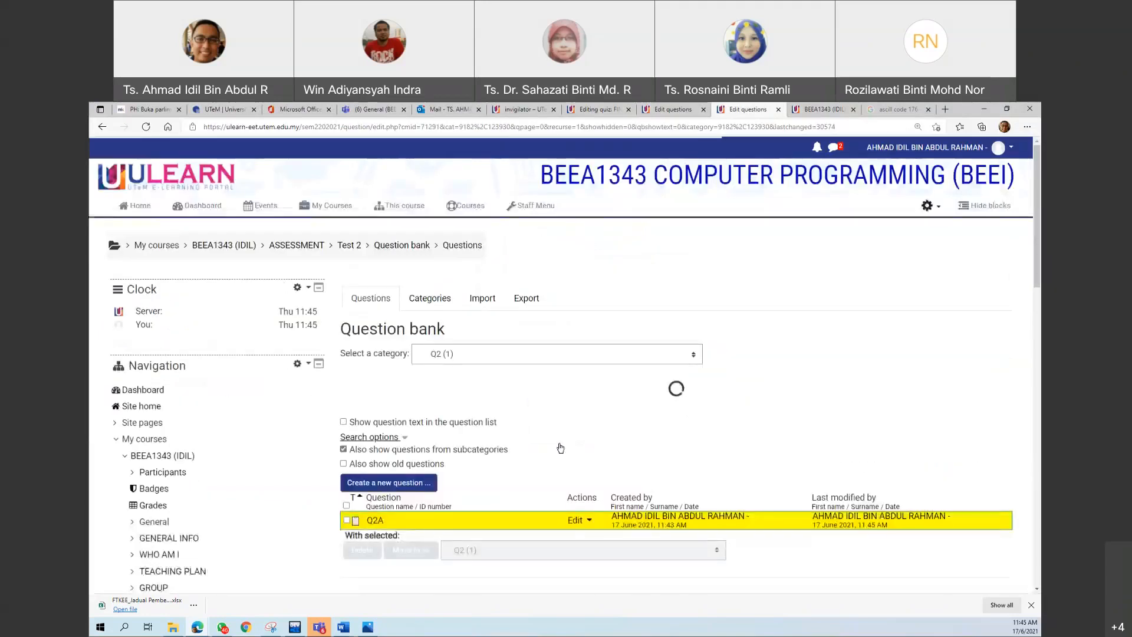
Duplicate question Q2A in the Q2 category and name the copy "Q2B"
{"action": "scroll", "coordinate": [560, 448], "scroll_direction": "down", "scroll_amount": 4}
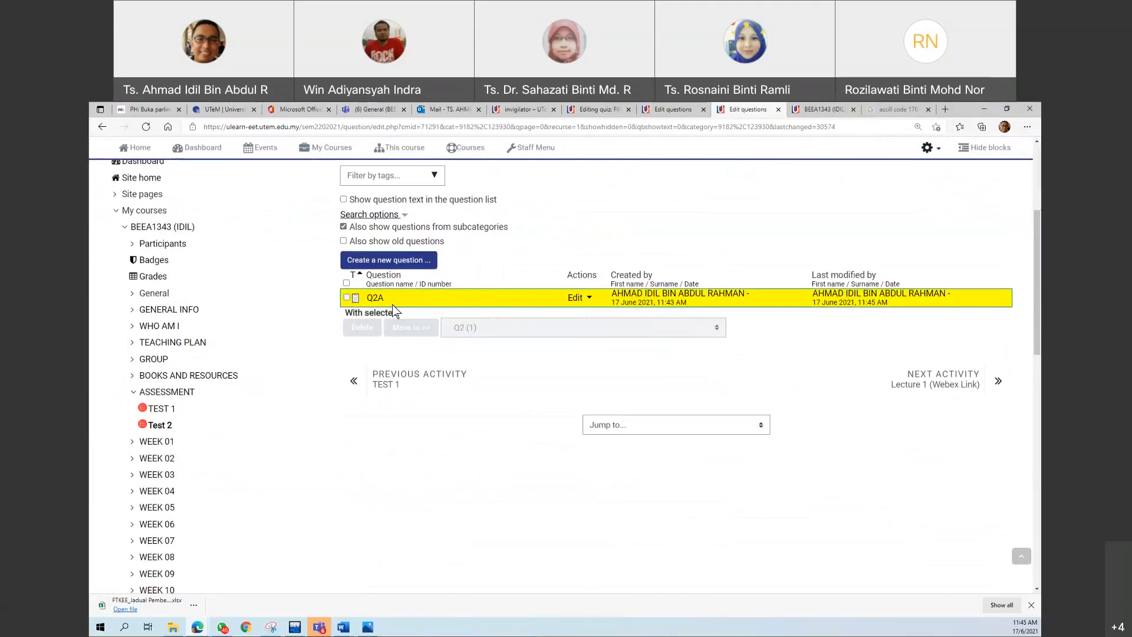
{"action": "left_click", "coordinate": [589, 300]}
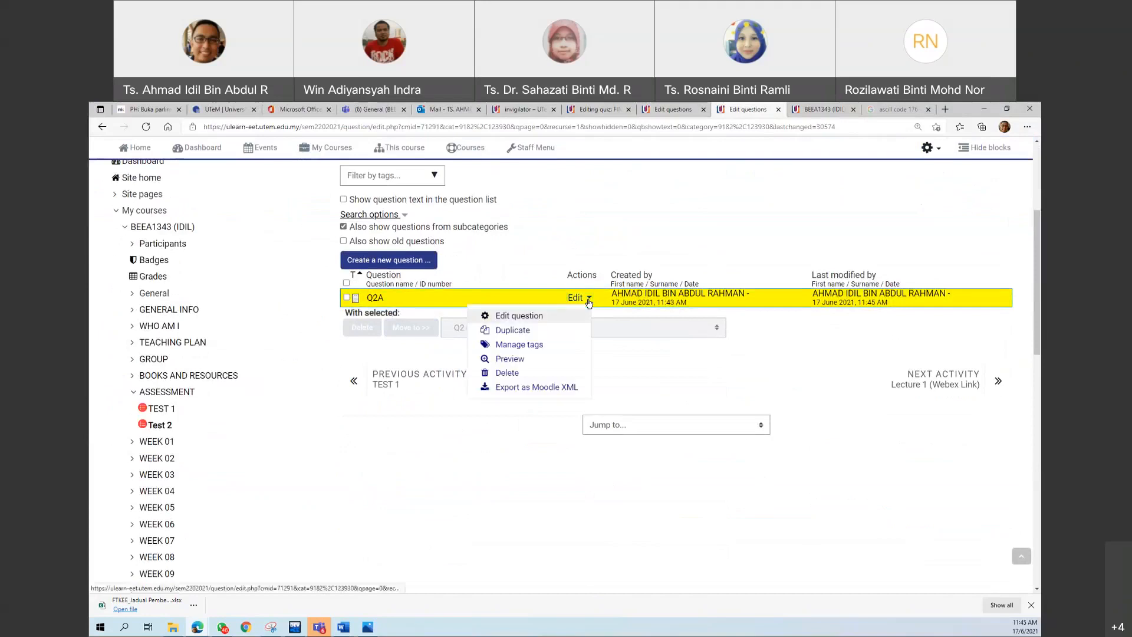
{"action": "left_click", "coordinate": [515, 331]}
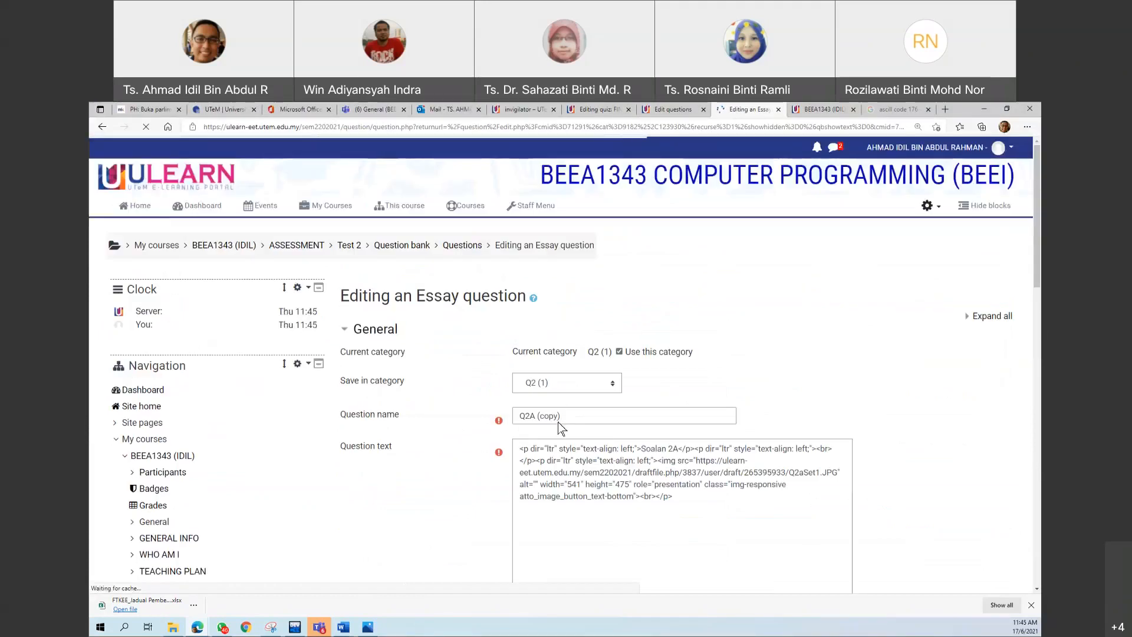
{"action": "scroll", "coordinate": [537, 383], "scroll_direction": "down", "scroll_amount": 3}
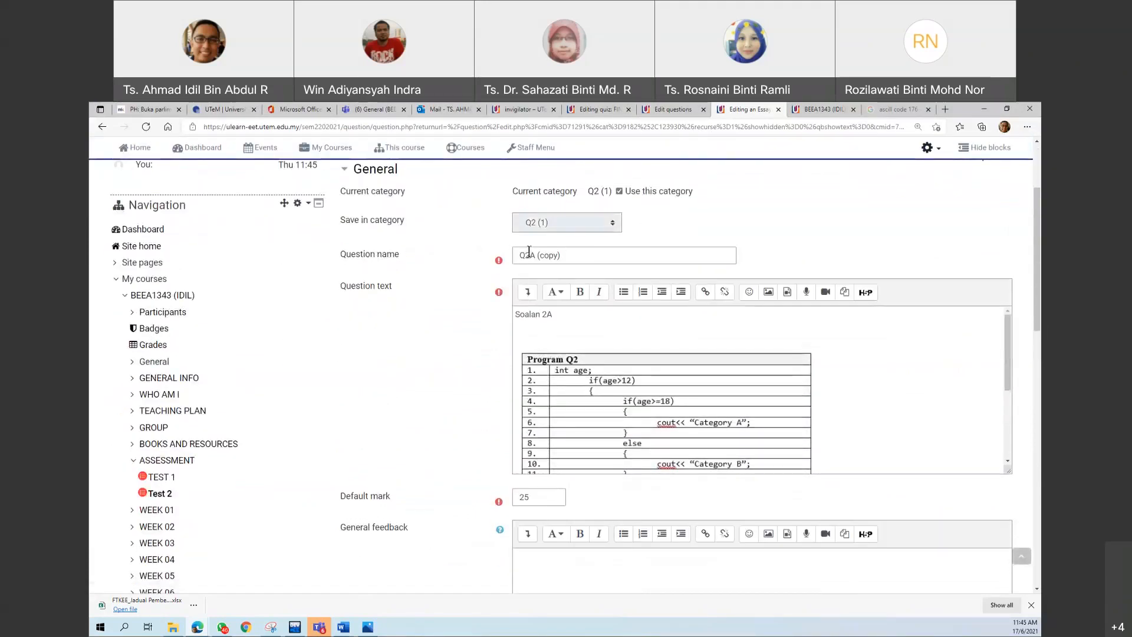
{"action": "left_click_drag", "start_coordinate": [529, 251], "coordinate": [607, 249]}
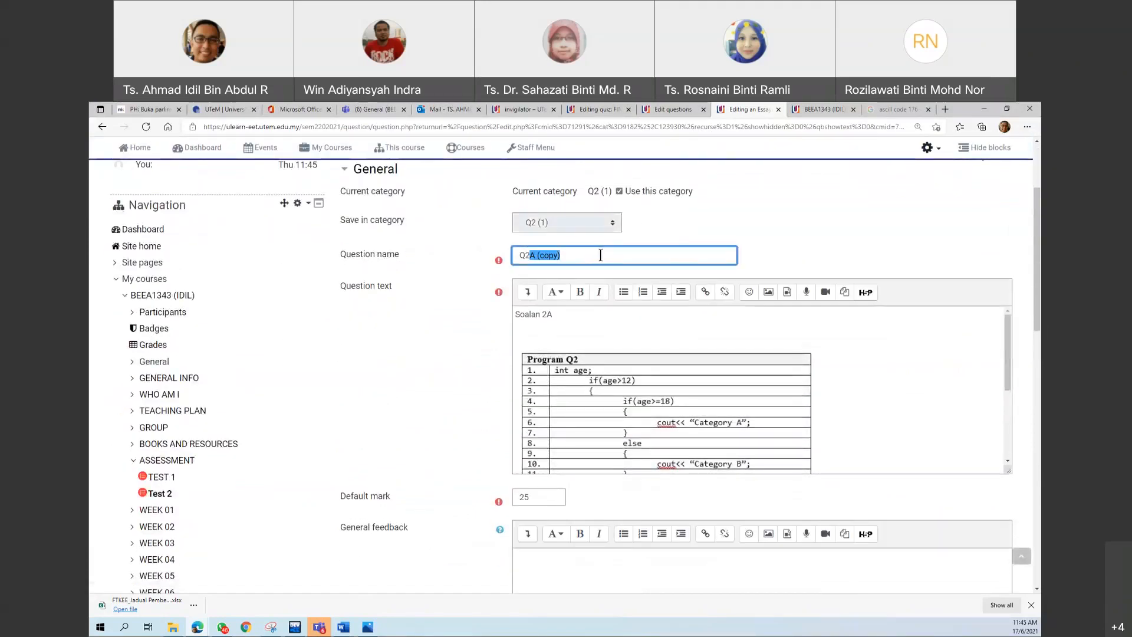
{"action": "type", "text": "B"}
Select the "Soalan 2A" line in the question text of the duplicated question
{"action": "scroll", "coordinate": [526, 336], "scroll_direction": "down", "scroll_amount": 1}
{"action": "left_click_drag", "start_coordinate": [514, 245], "coordinate": [750, 252]}
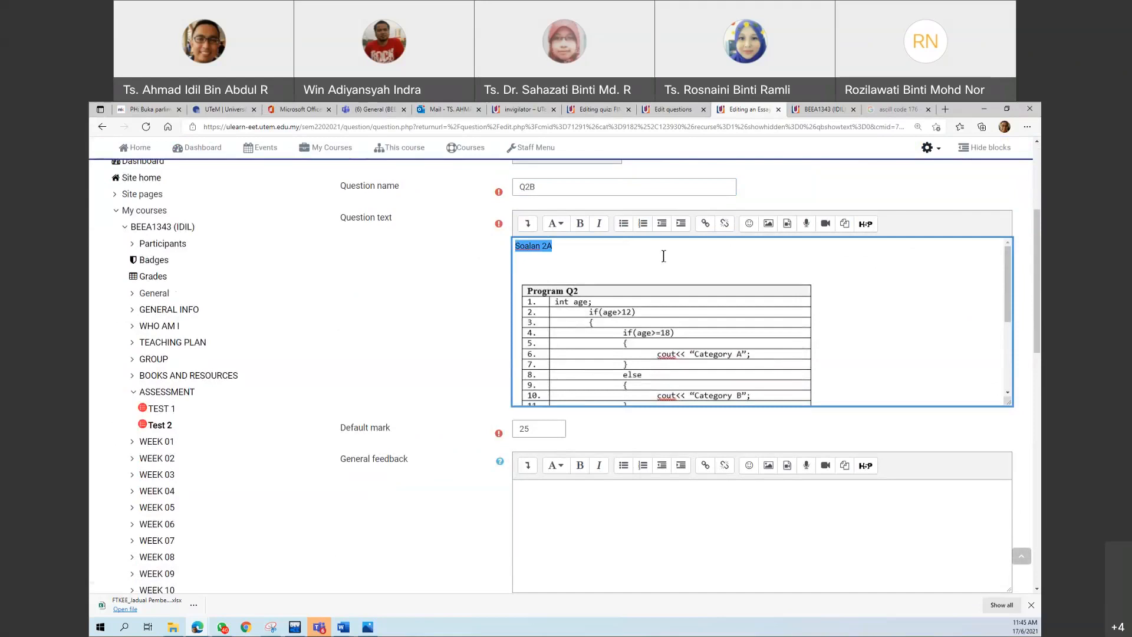
Delete the existing Program Q2 image from the question text of Q2B
{"action": "left_click", "coordinate": [646, 257]}
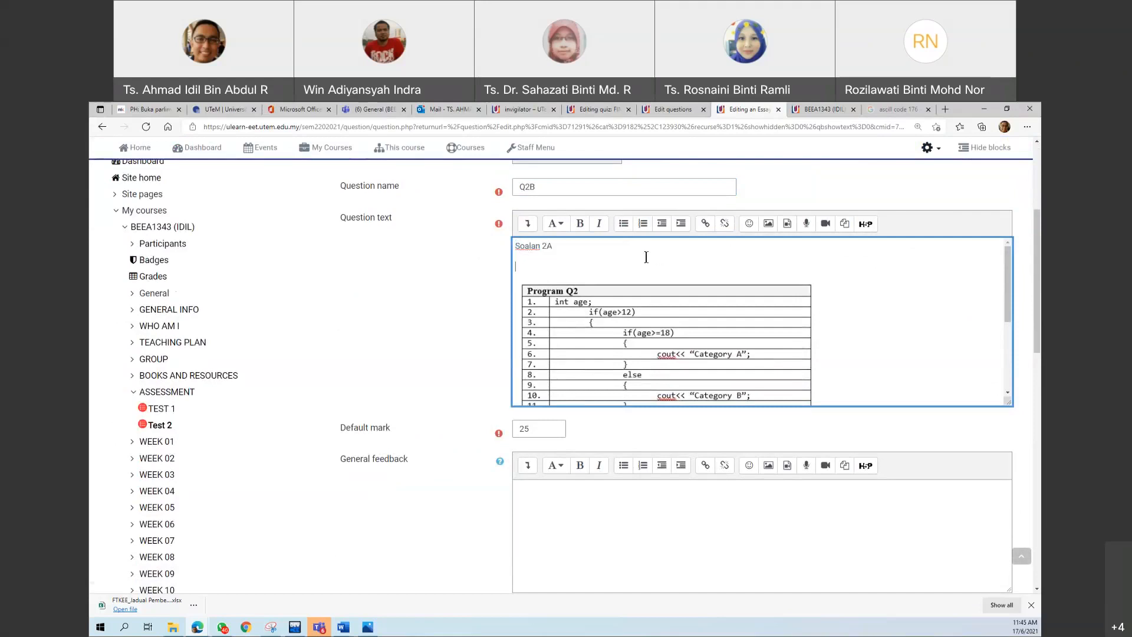
{"action": "left_click", "coordinate": [618, 332]}
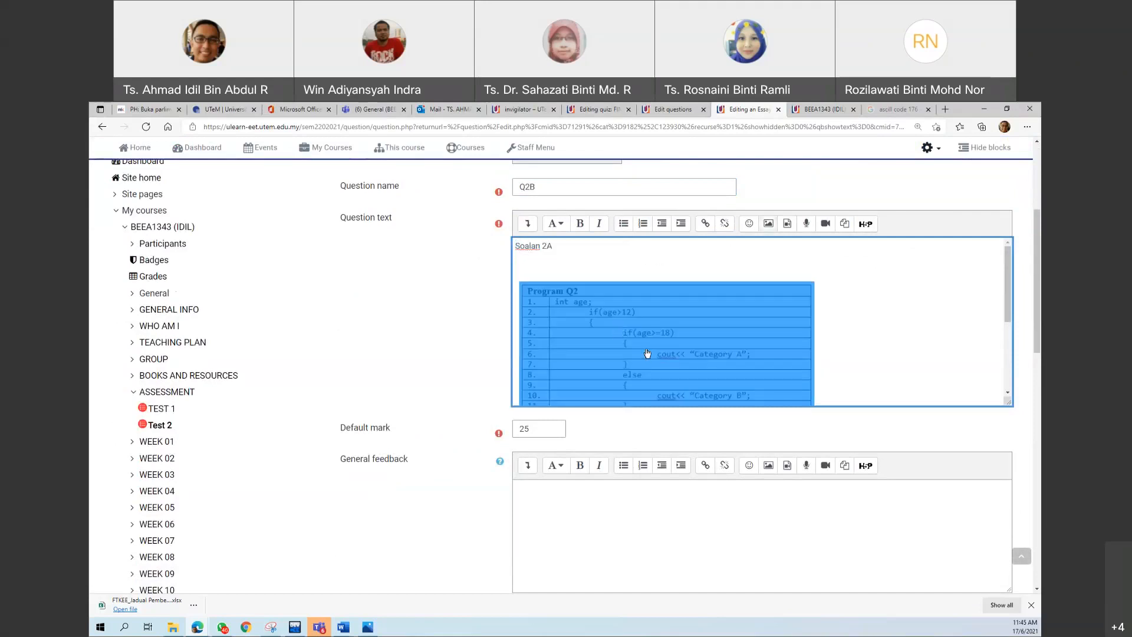
{"action": "scroll", "coordinate": [652, 354], "scroll_direction": "down", "scroll_amount": 1}
{"action": "scroll", "coordinate": [730, 328], "scroll_direction": "down", "scroll_amount": 3}
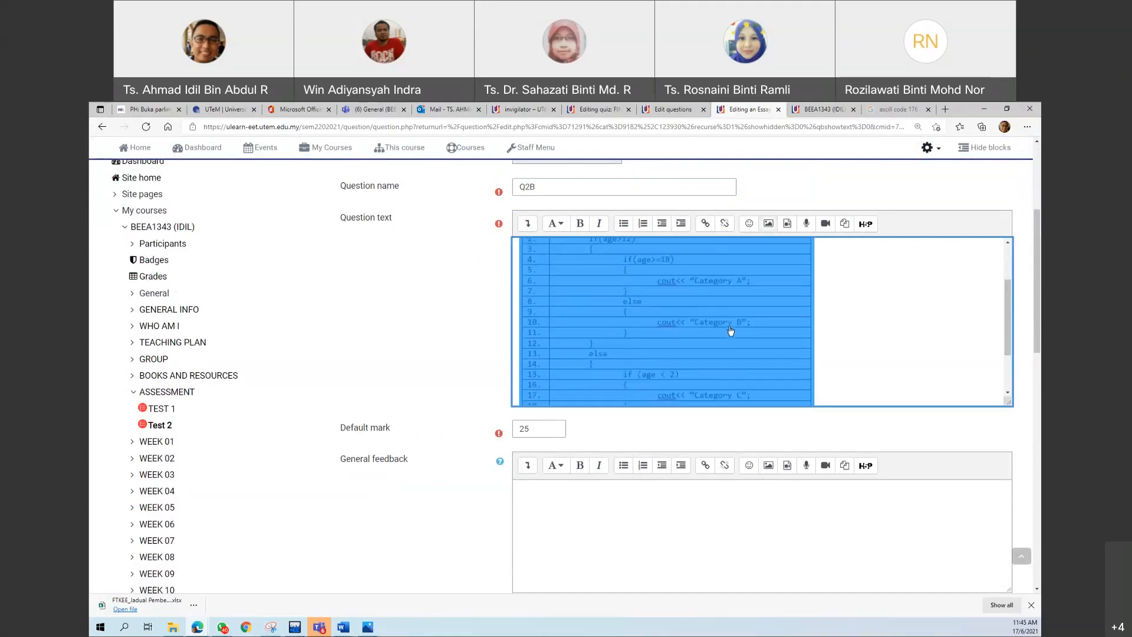
{"action": "scroll", "coordinate": [734, 386], "scroll_direction": "up", "scroll_amount": 4}
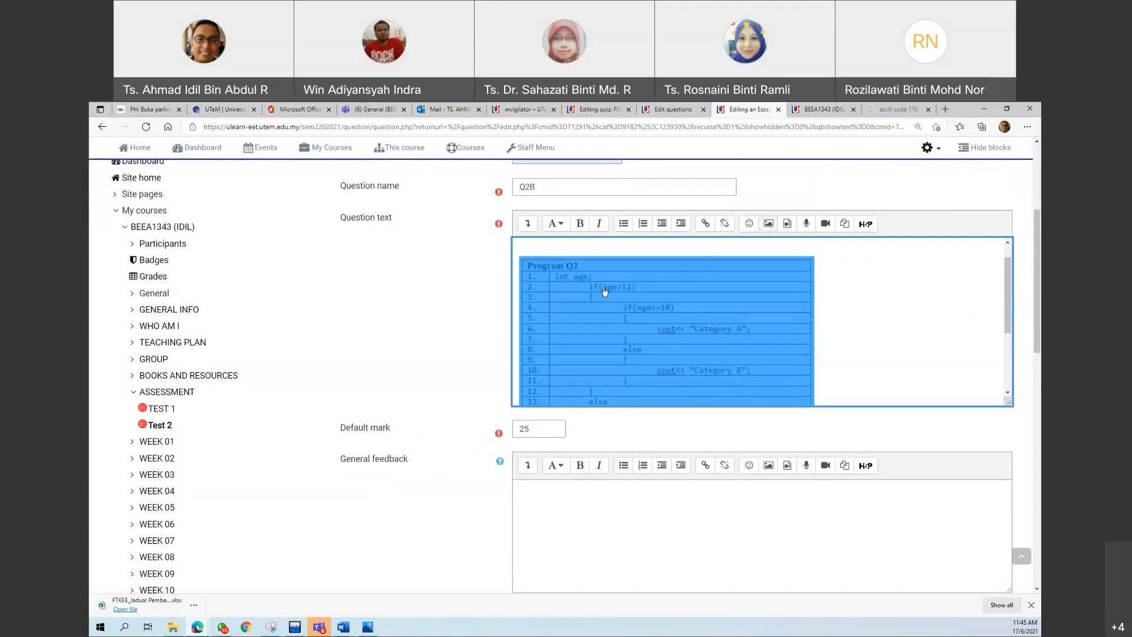
{"action": "scroll", "coordinate": [732, 343], "scroll_direction": "down", "scroll_amount": 3}
{"action": "scroll", "coordinate": [729, 345], "scroll_direction": "up", "scroll_amount": 5}
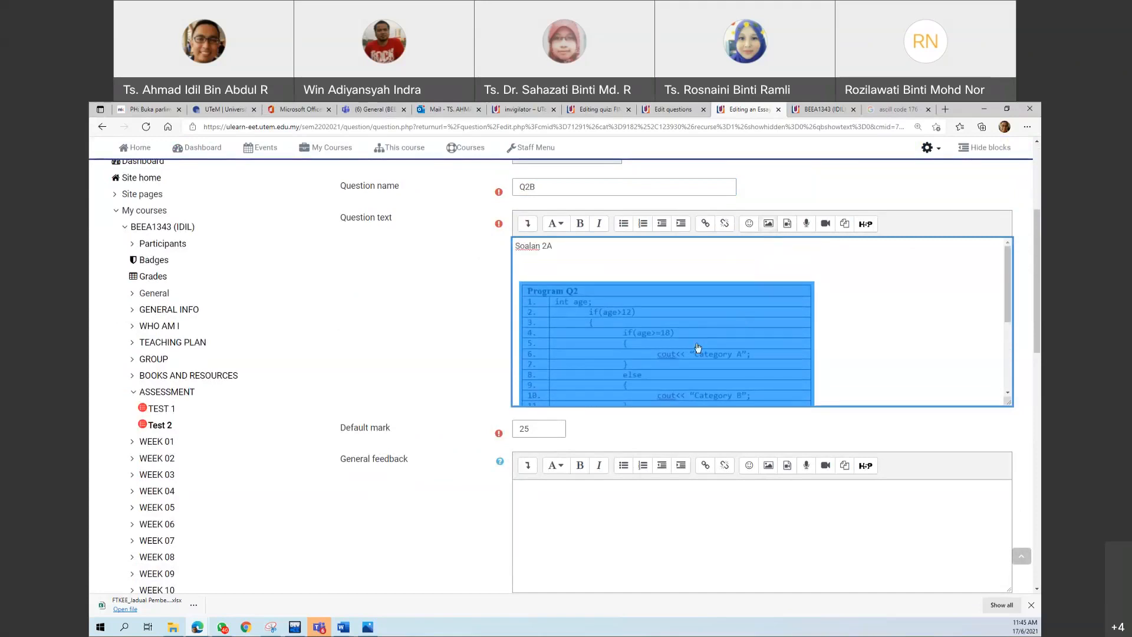
{"action": "key", "text": "Delete"}
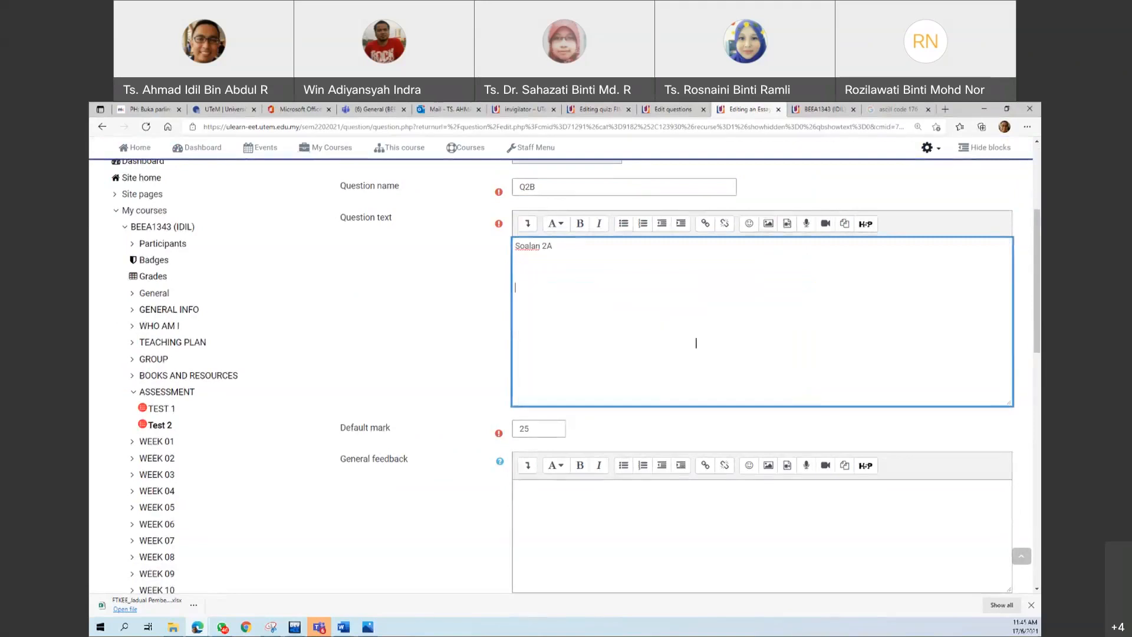
Upload Q2aSet2.JPG from the ulearn upload folder as a new image for the Q2B question text
{"action": "left_click", "coordinate": [768, 225]}
{"action": "left_click", "coordinate": [652, 308]}
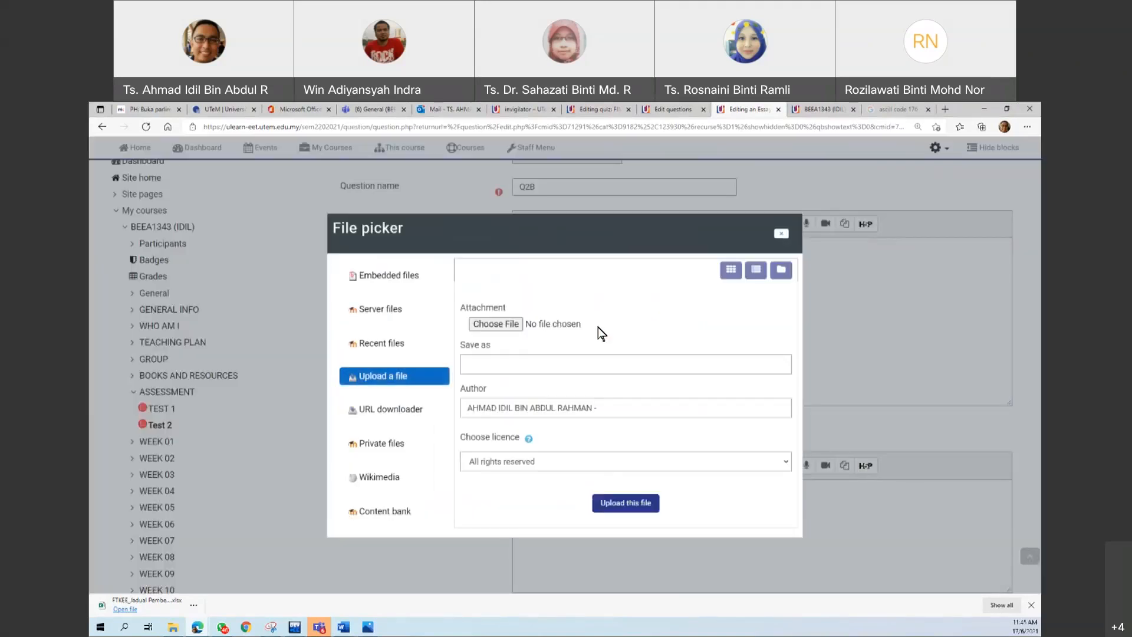
{"action": "left_click", "coordinate": [497, 323]}
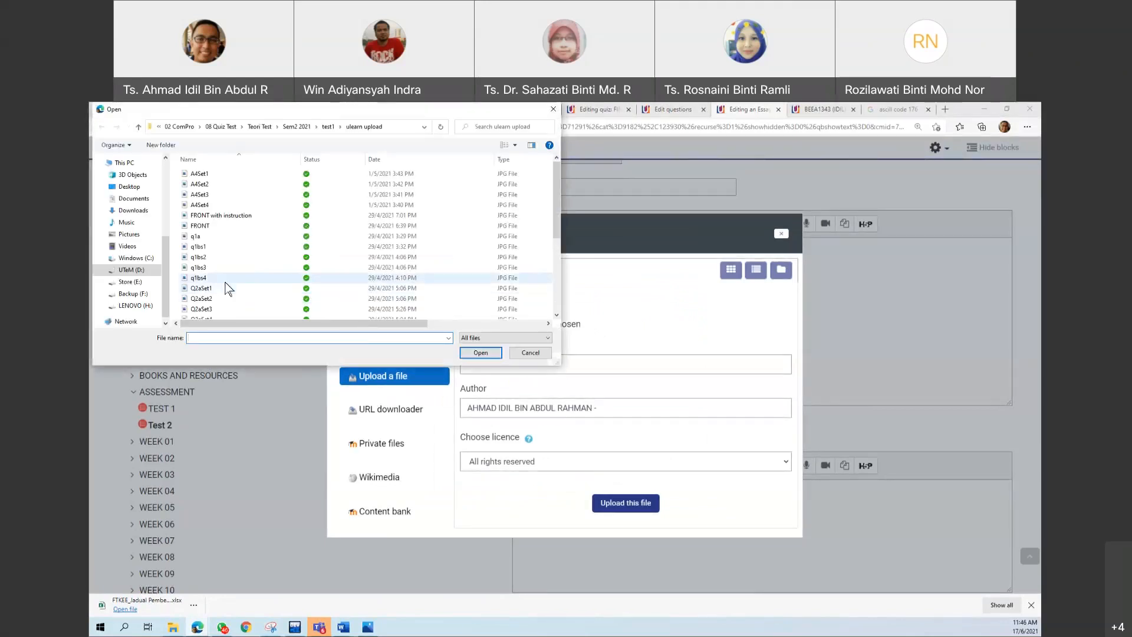
{"action": "scroll", "coordinate": [225, 283], "scroll_direction": "down", "scroll_amount": 2}
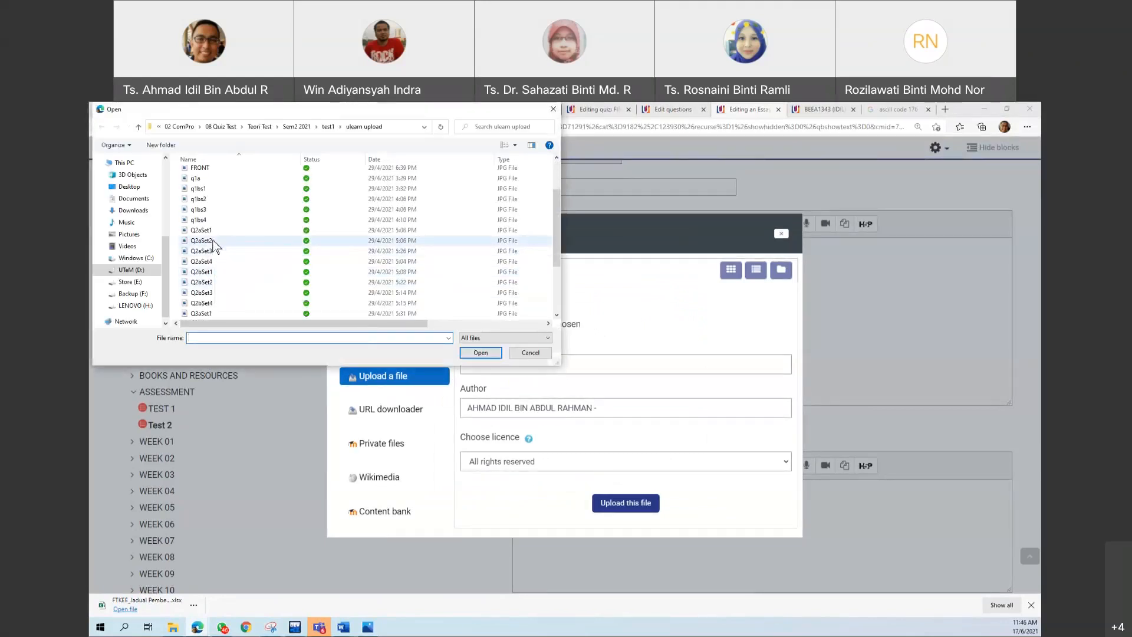
{"action": "left_click", "coordinate": [214, 242]}
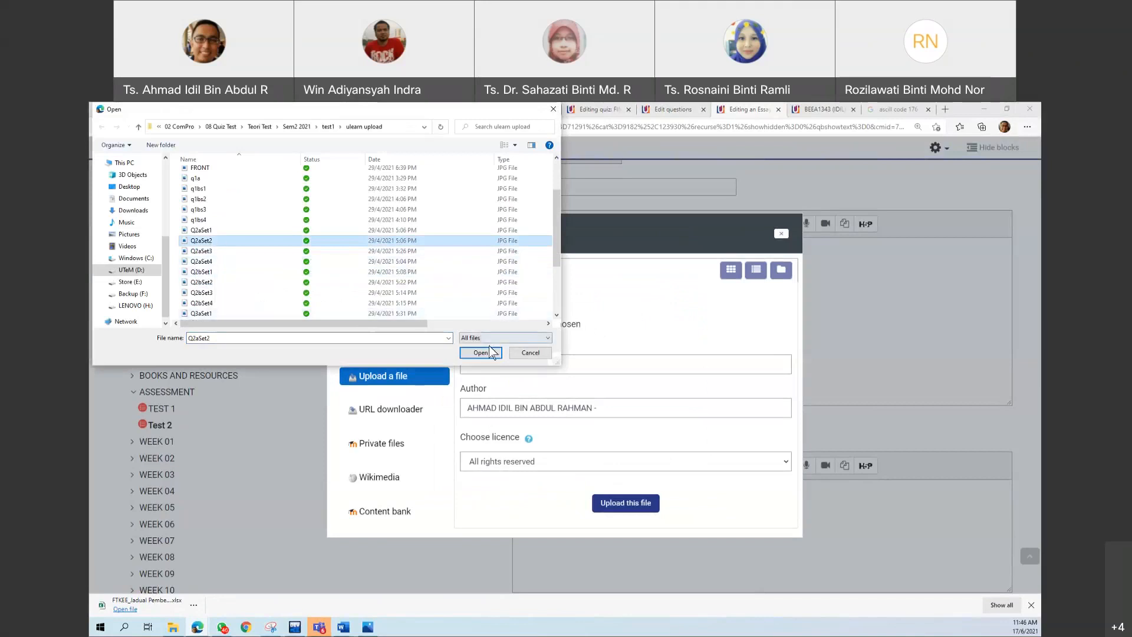
{"action": "left_click", "coordinate": [480, 353]}
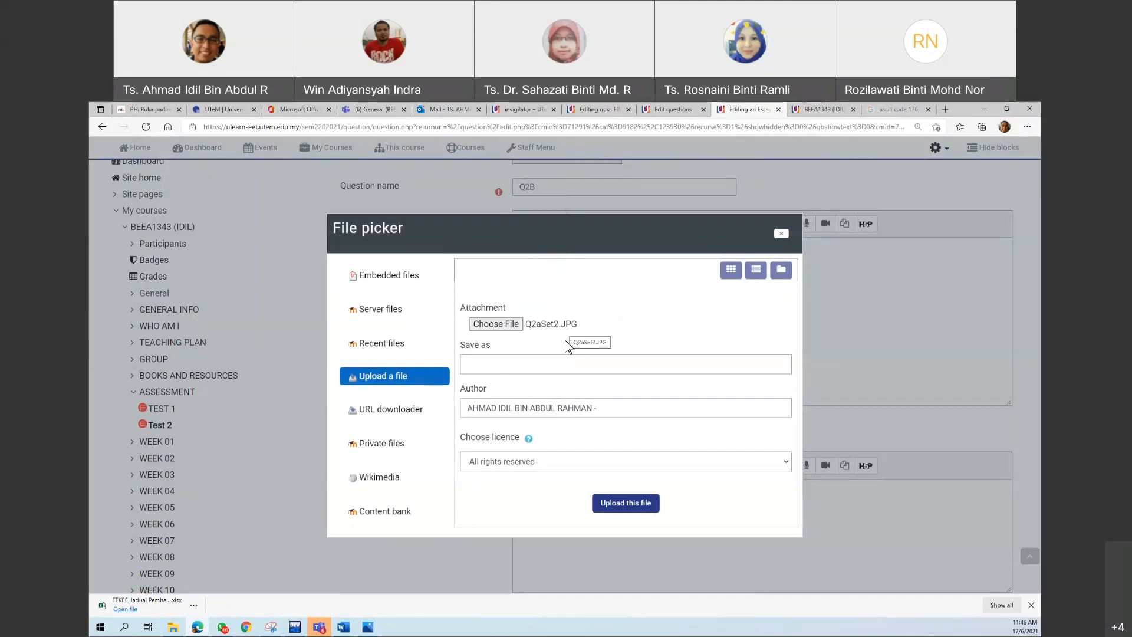
{"action": "left_click", "coordinate": [619, 505]}
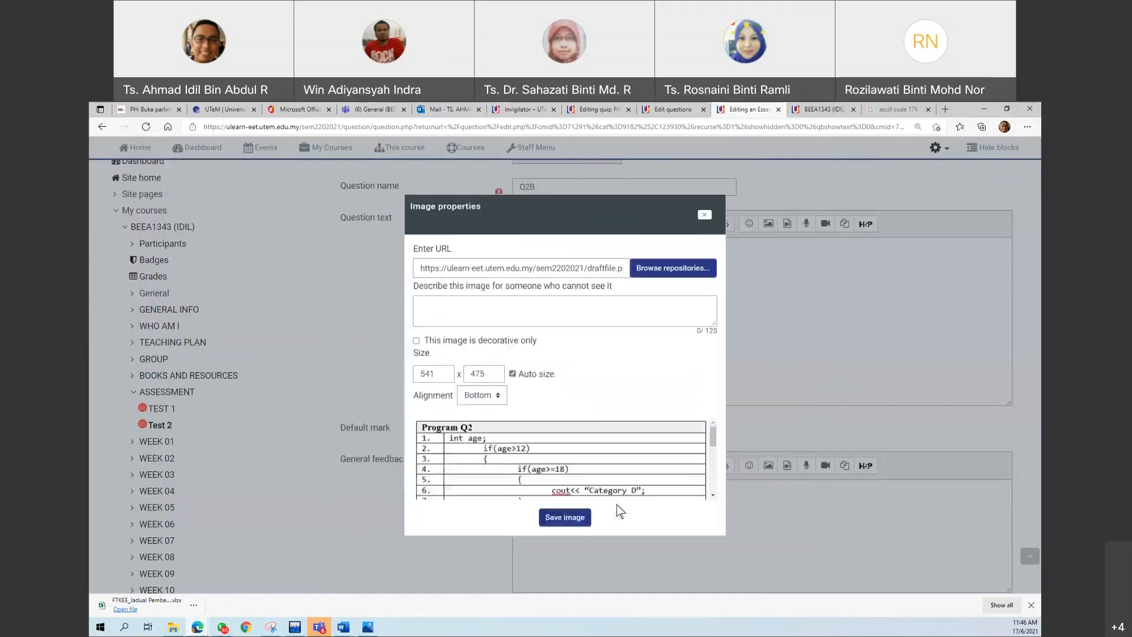
Mark the uploaded image as decorative only, insert it in the question text and review its code lines
{"action": "left_click", "coordinate": [416, 341]}
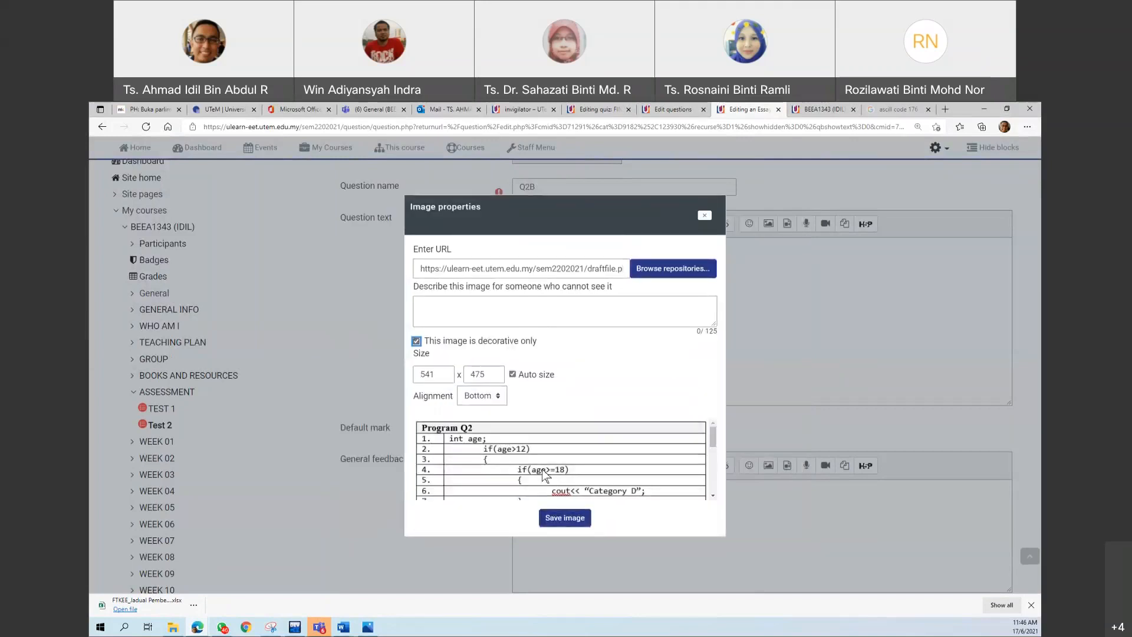
{"action": "left_click", "coordinate": [570, 522]}
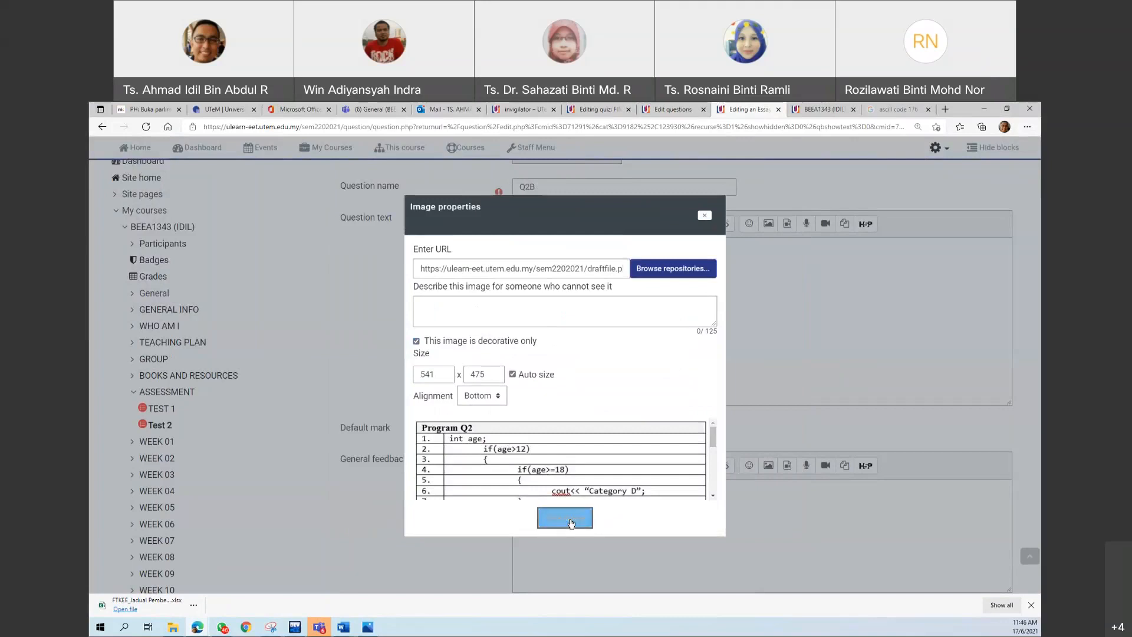
{"action": "scroll", "coordinate": [802, 349], "scroll_direction": "down", "scroll_amount": 2}
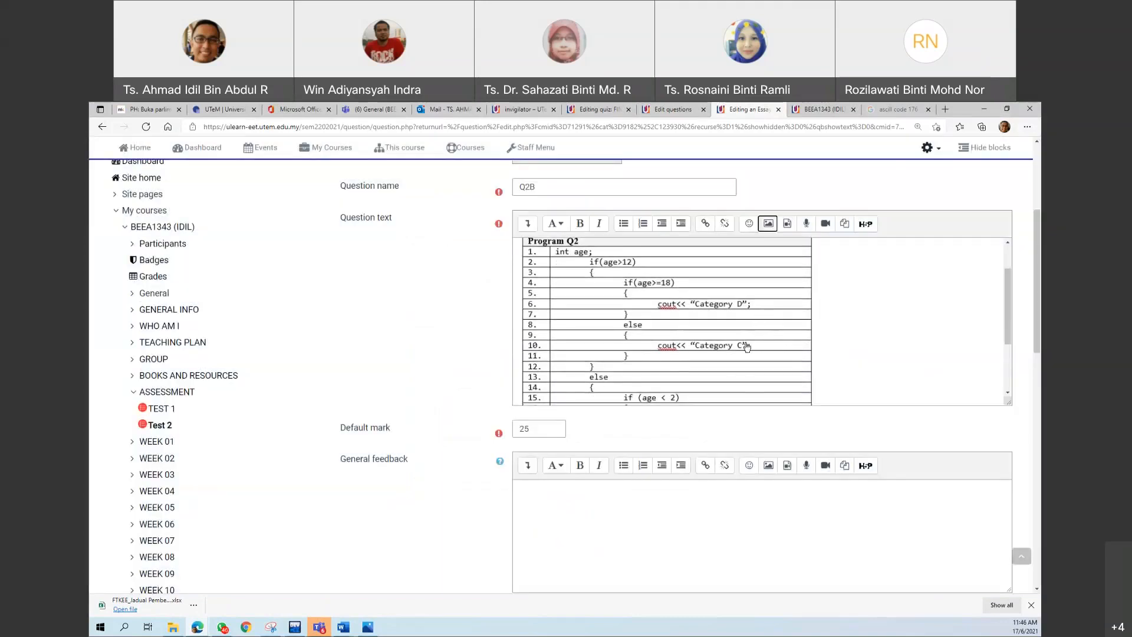
{"action": "scroll", "coordinate": [747, 345], "scroll_direction": "down", "scroll_amount": 2}
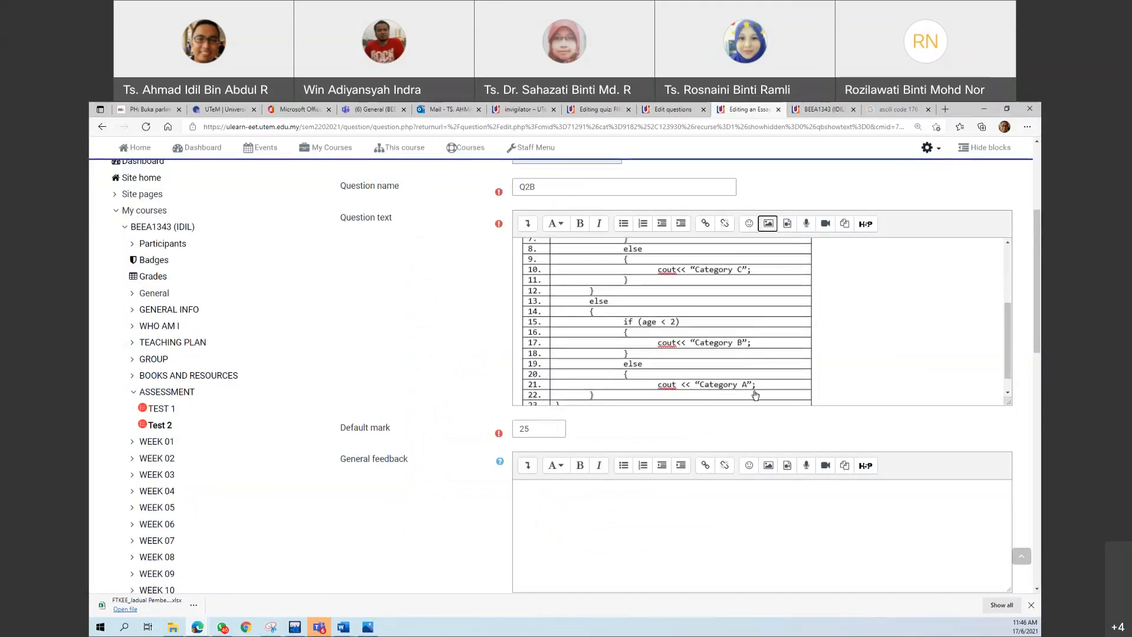
{"action": "scroll", "coordinate": [756, 395], "scroll_direction": "up", "scroll_amount": 3}
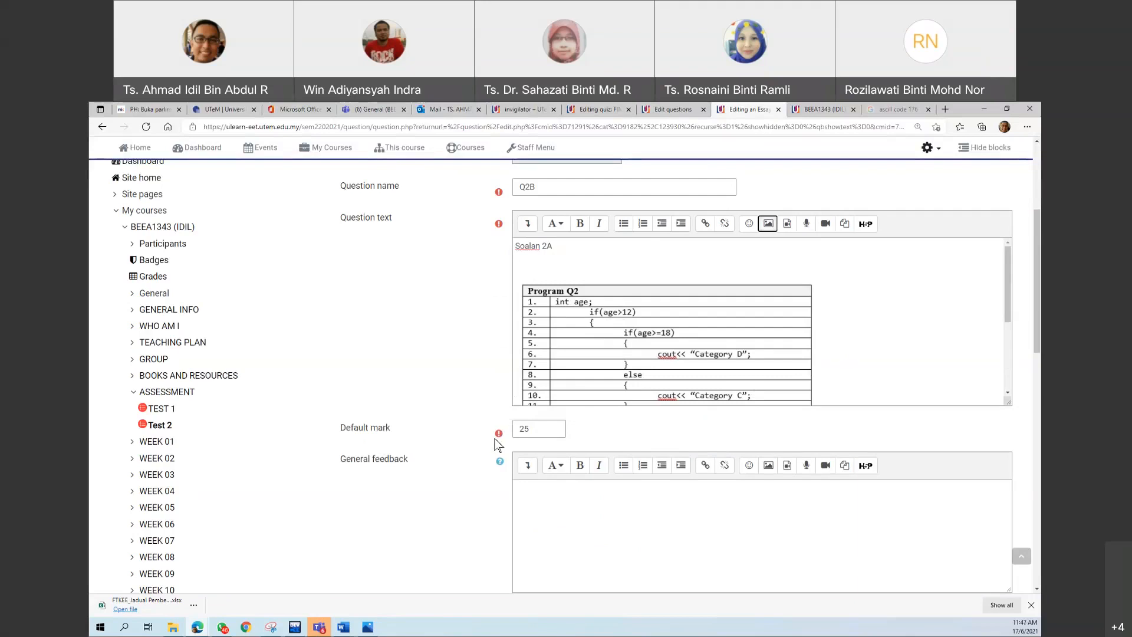
Change the information for graders to "Q2B" and "SKEMA B", and save the question
{"action": "scroll", "coordinate": [502, 425], "scroll_direction": "down", "scroll_amount": 5}
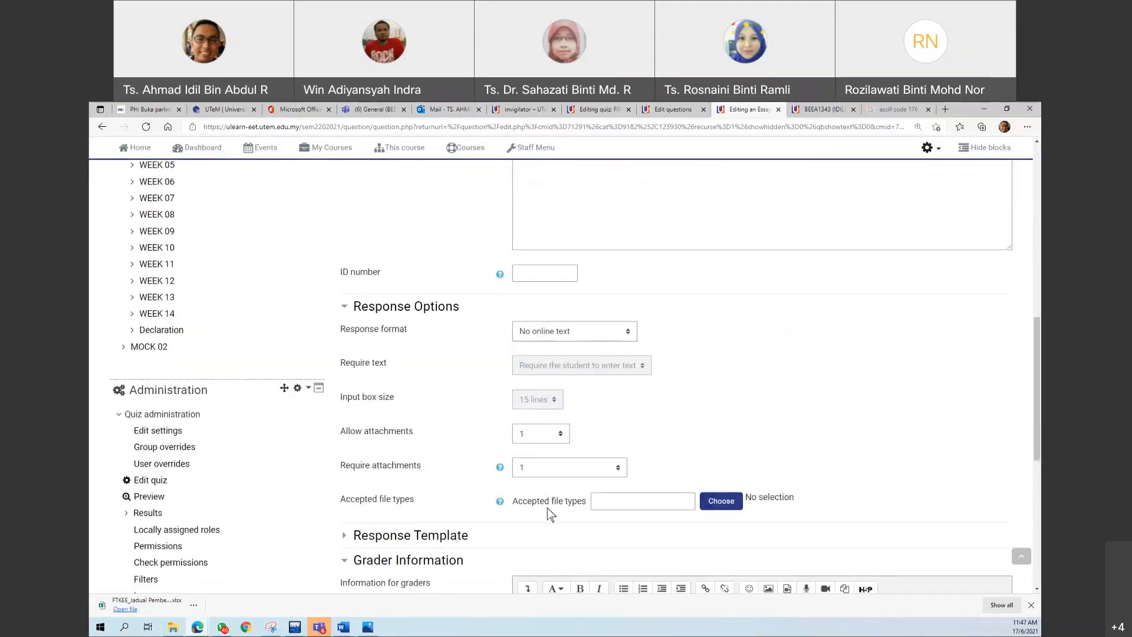
{"action": "scroll", "coordinate": [547, 507], "scroll_direction": "down", "scroll_amount": 5}
{"action": "left_click_drag", "start_coordinate": [527, 269], "coordinate": [540, 270]}
{"action": "type", "text": "B"}
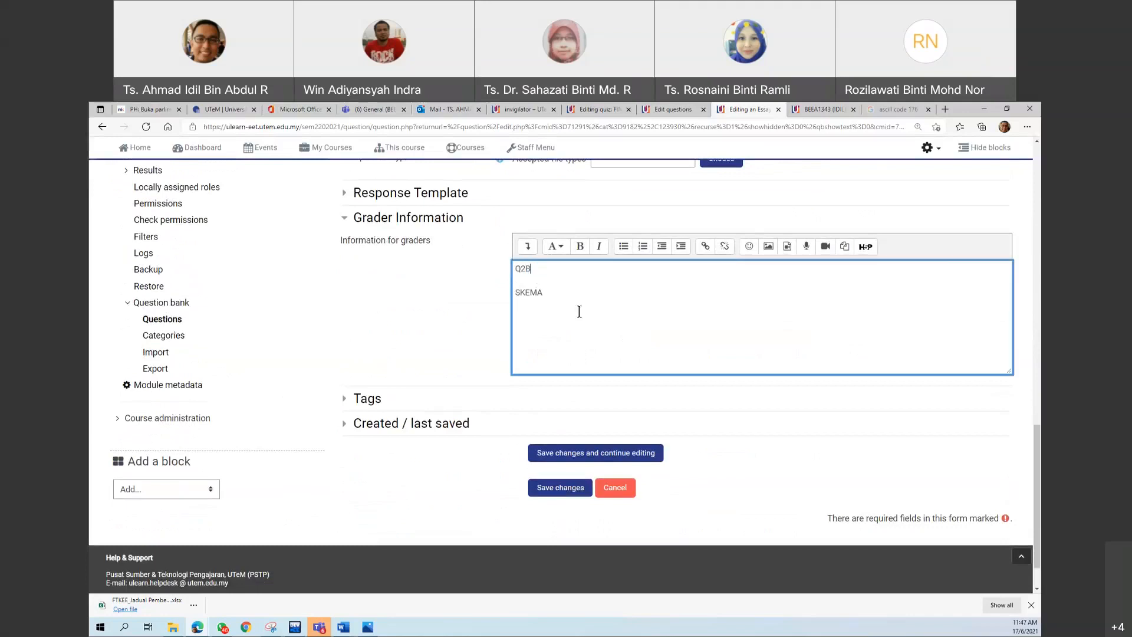
{"action": "left_click", "coordinate": [562, 303]}
{"action": "type", "text": "B"}
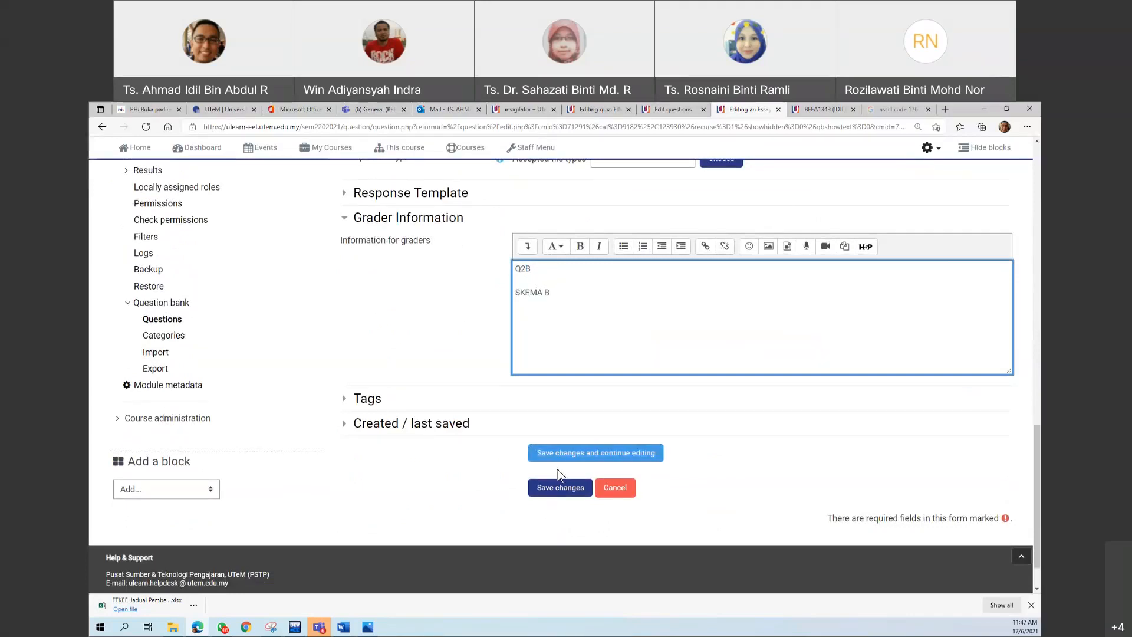
{"action": "left_click", "coordinate": [553, 491]}
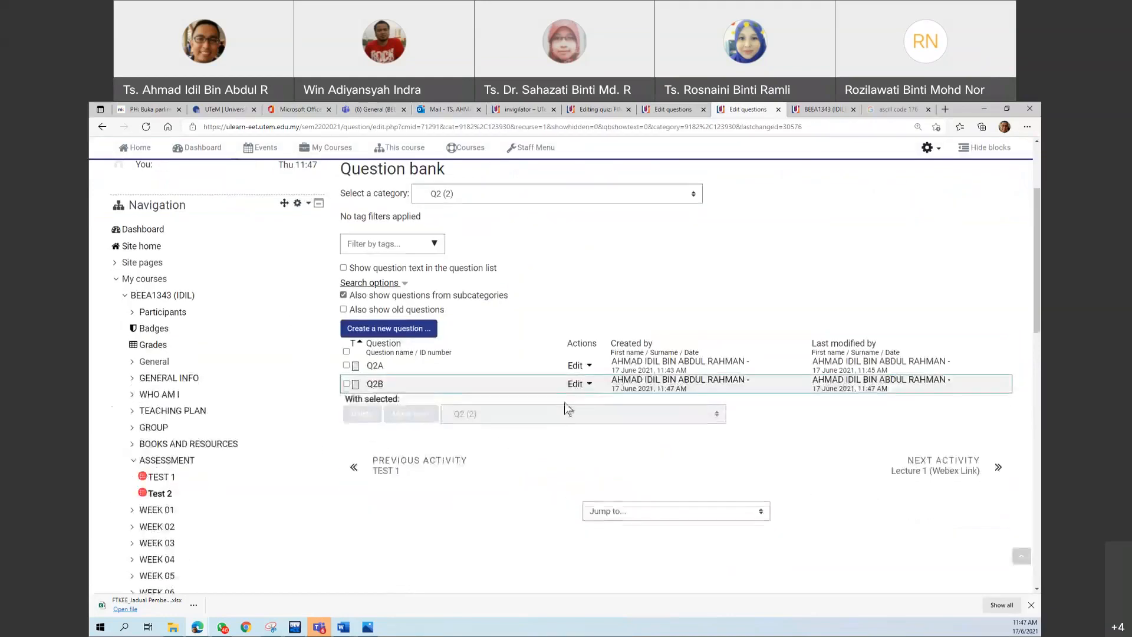
Duplicate question Q2B in the question bank and name the copy Q2C
{"action": "left_click", "coordinate": [590, 384]}
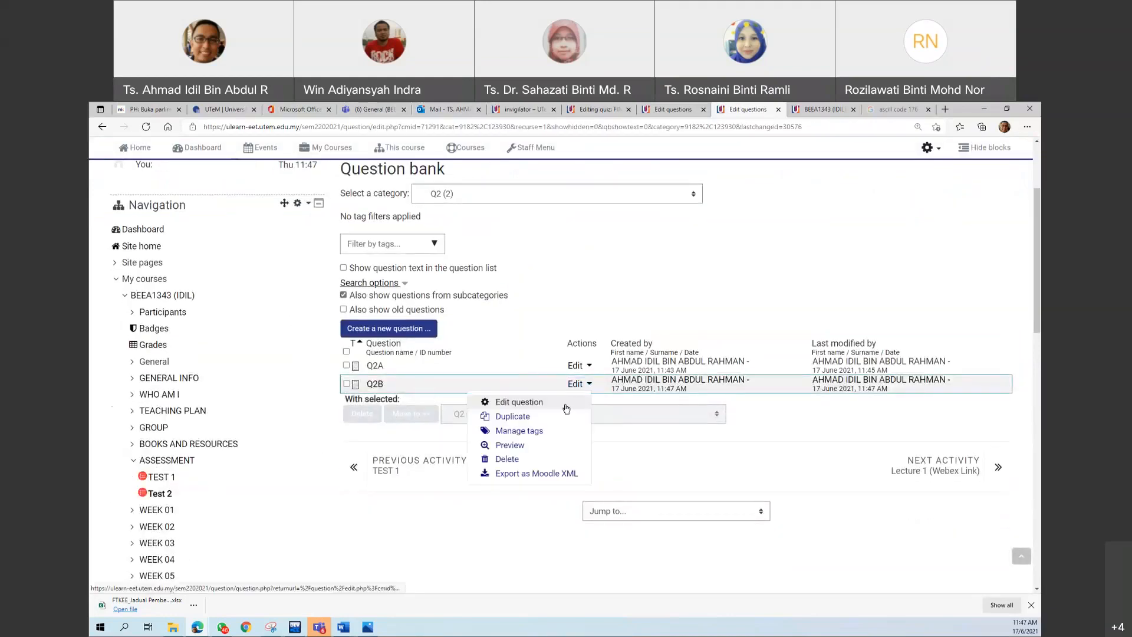
{"action": "left_click", "coordinate": [519, 415]}
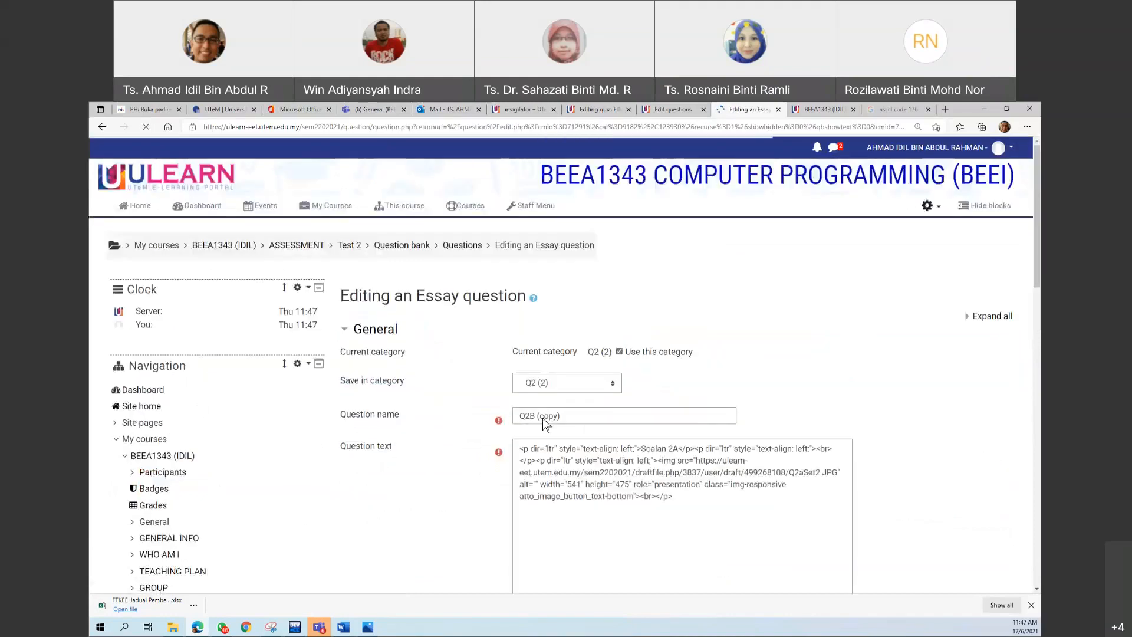
{"action": "left_click_drag", "start_coordinate": [533, 414], "coordinate": [604, 413]}
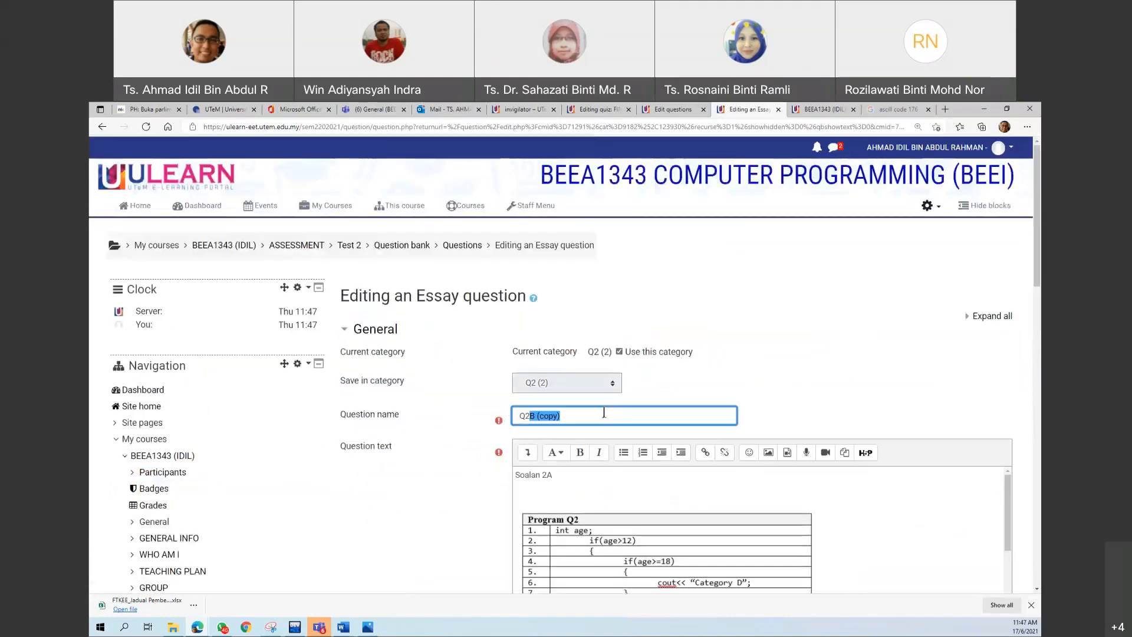
{"action": "type", "text": "C"}
Remove the Program Q2 image from the question text of Q2C
{"action": "scroll", "coordinate": [589, 431], "scroll_direction": "down", "scroll_amount": 5}
{"action": "scroll", "coordinate": [589, 354], "scroll_direction": "up", "scroll_amount": 2}
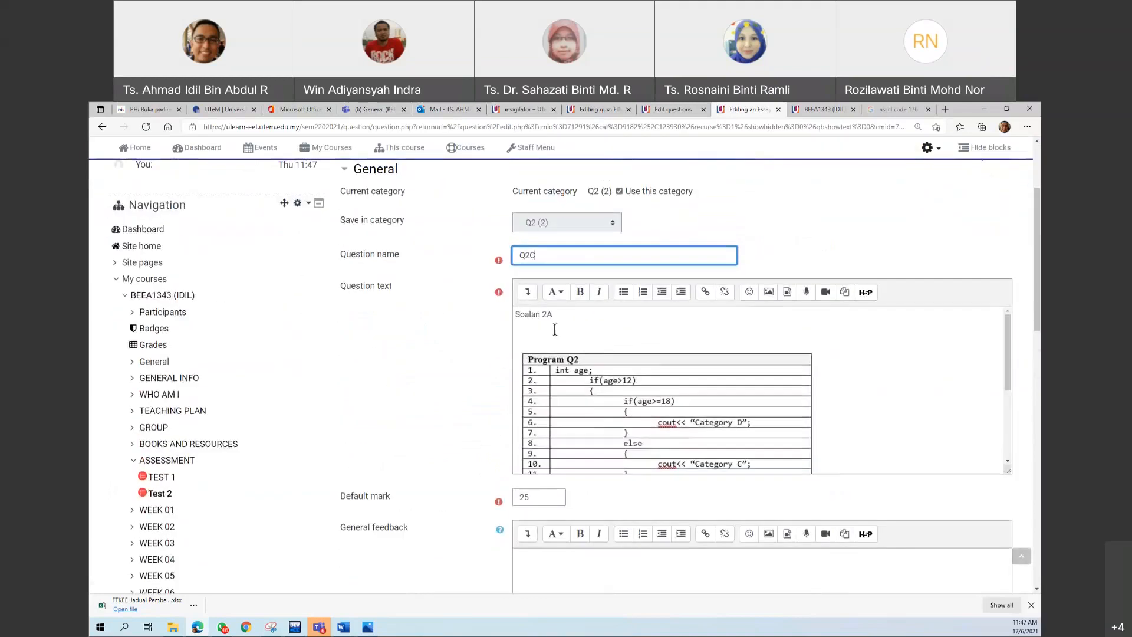
{"action": "triple_click", "coordinate": [554, 323]}
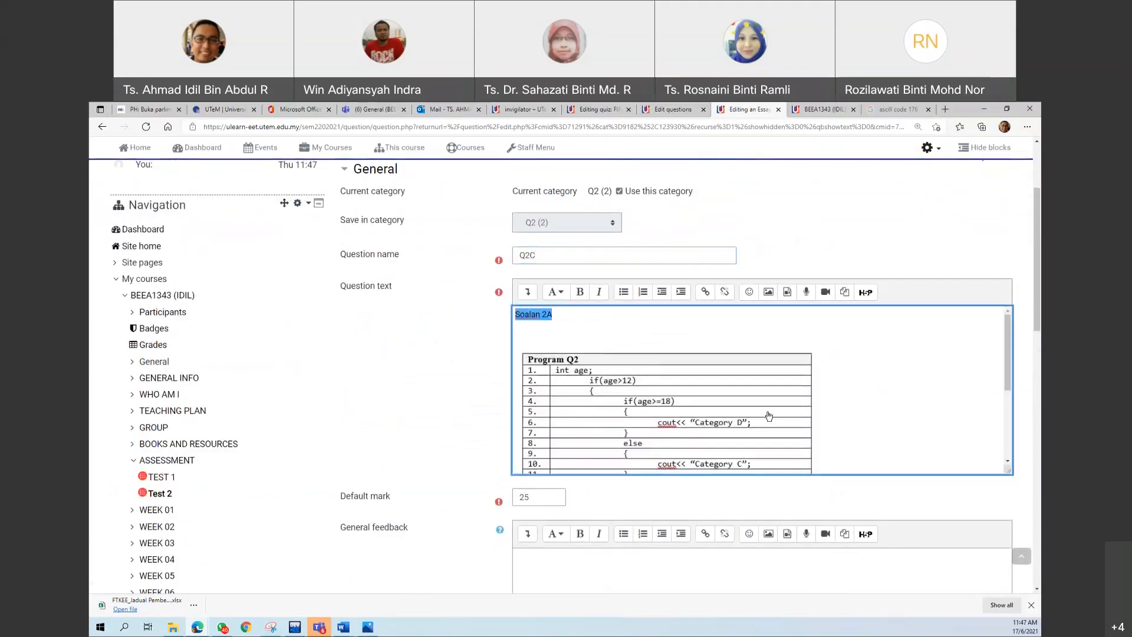
{"action": "left_click", "coordinate": [621, 400]}
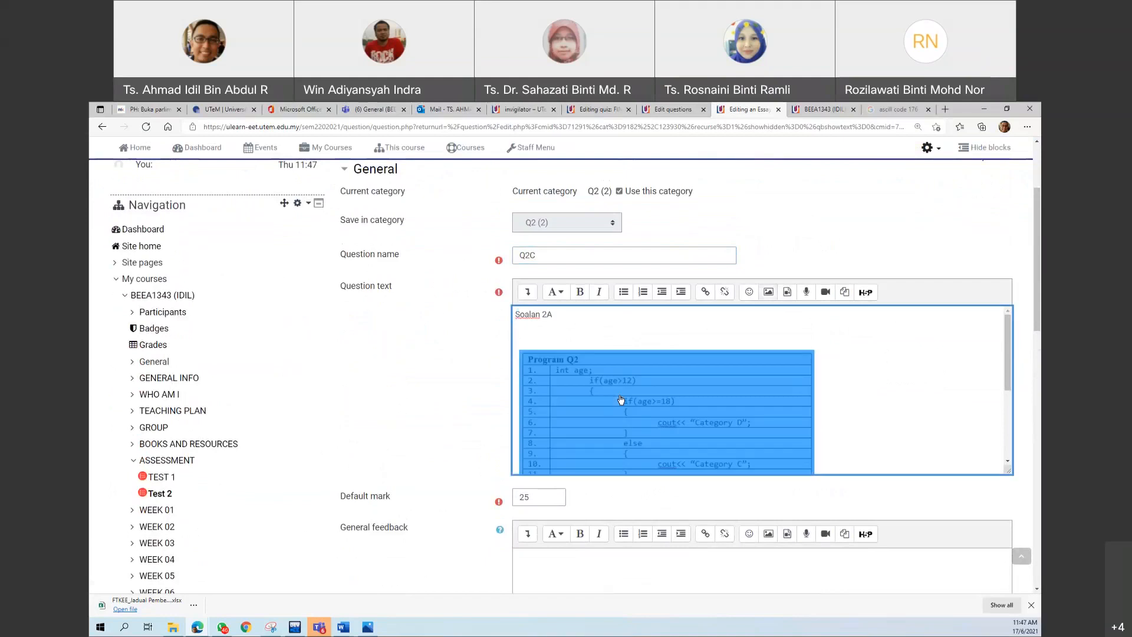
{"action": "key", "text": "Delete"}
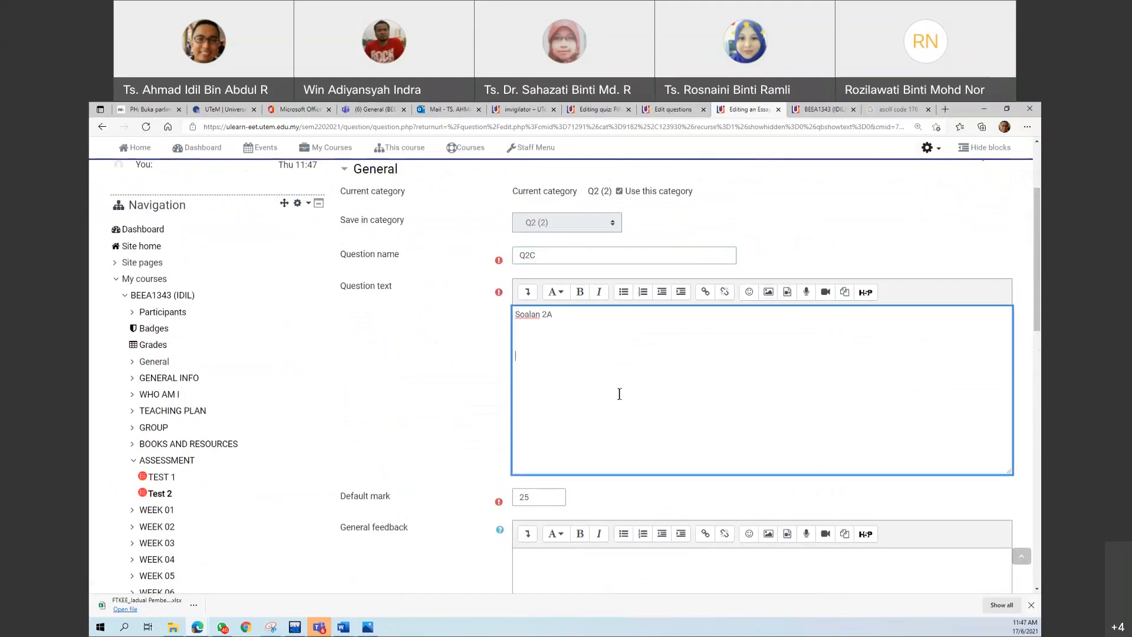
Upload Q2bSet3.JPG and insert it in the Q2C question text as a decorative-only image
{"action": "left_click", "coordinate": [769, 293]}
{"action": "left_click", "coordinate": [645, 322]}
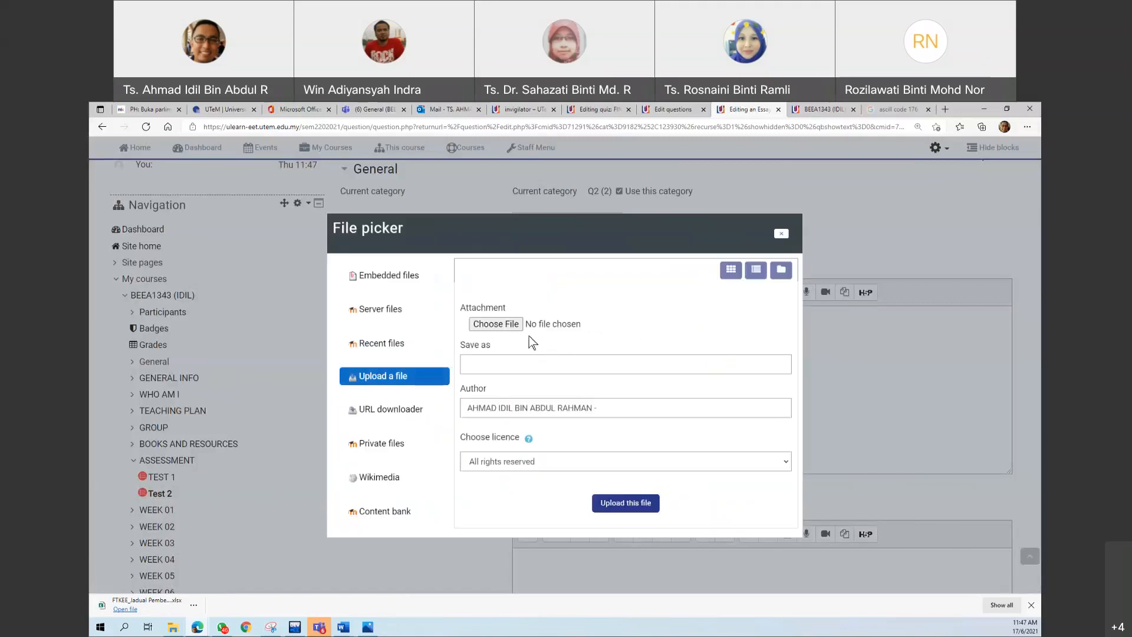
{"action": "left_click", "coordinate": [519, 327]}
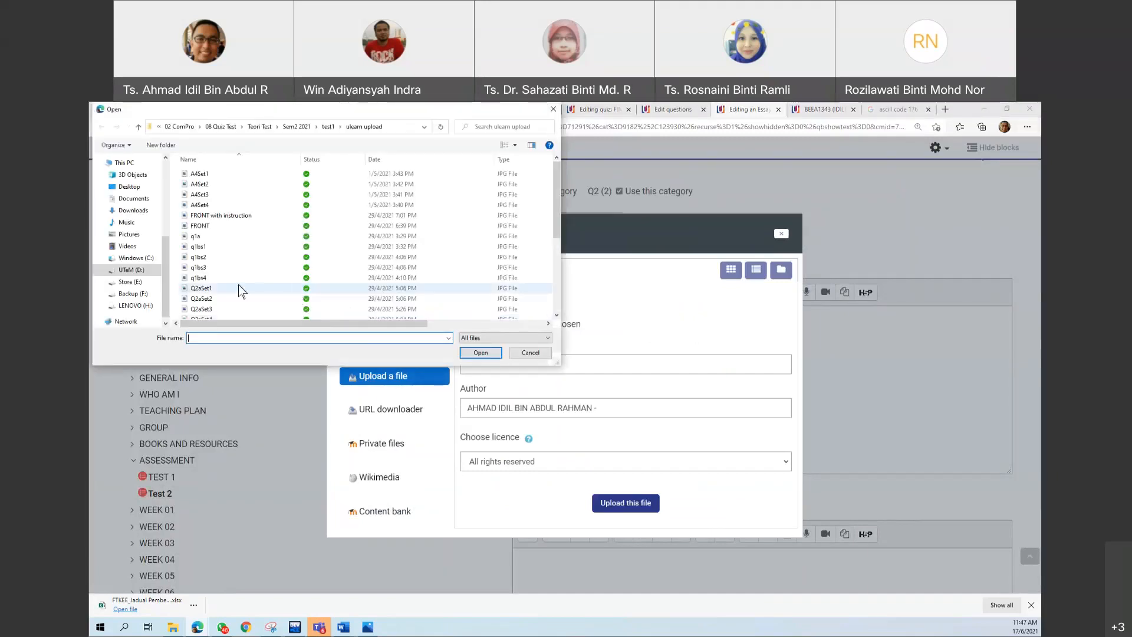
{"action": "scroll", "coordinate": [238, 284], "scroll_direction": "down", "scroll_amount": 3}
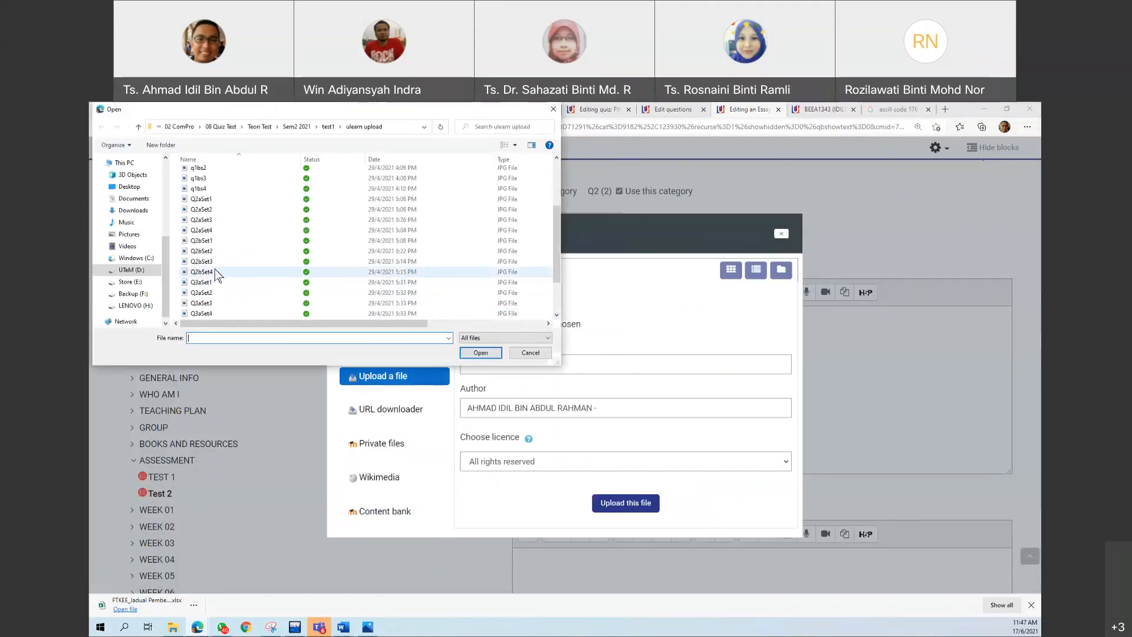
{"action": "left_click", "coordinate": [214, 261]}
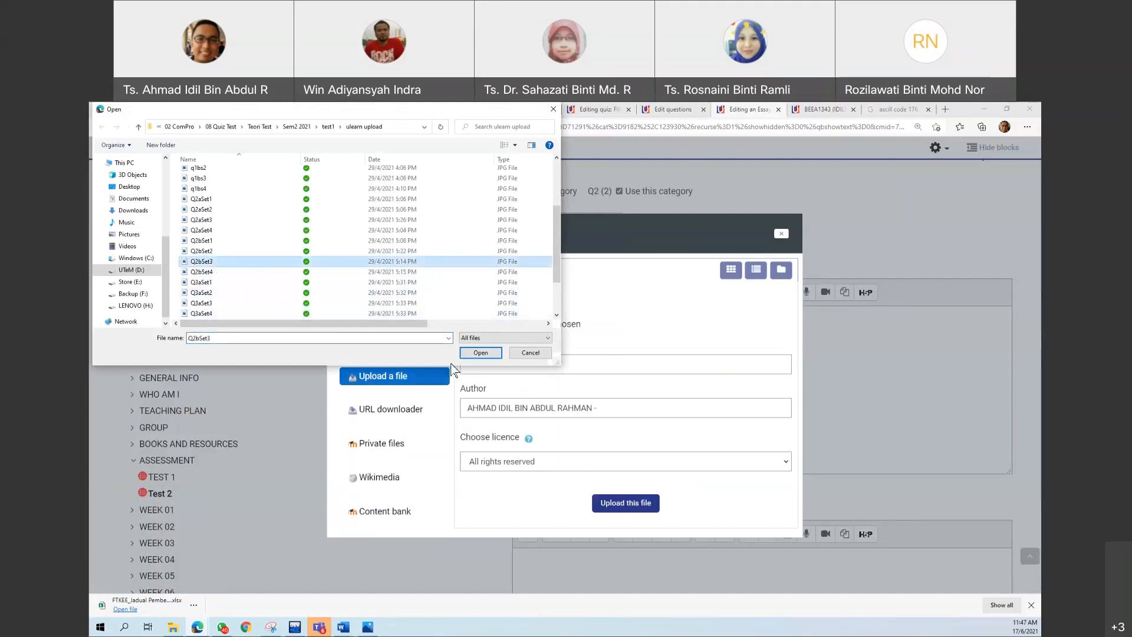
{"action": "left_click", "coordinate": [475, 352]}
{"action": "left_click", "coordinate": [605, 504]}
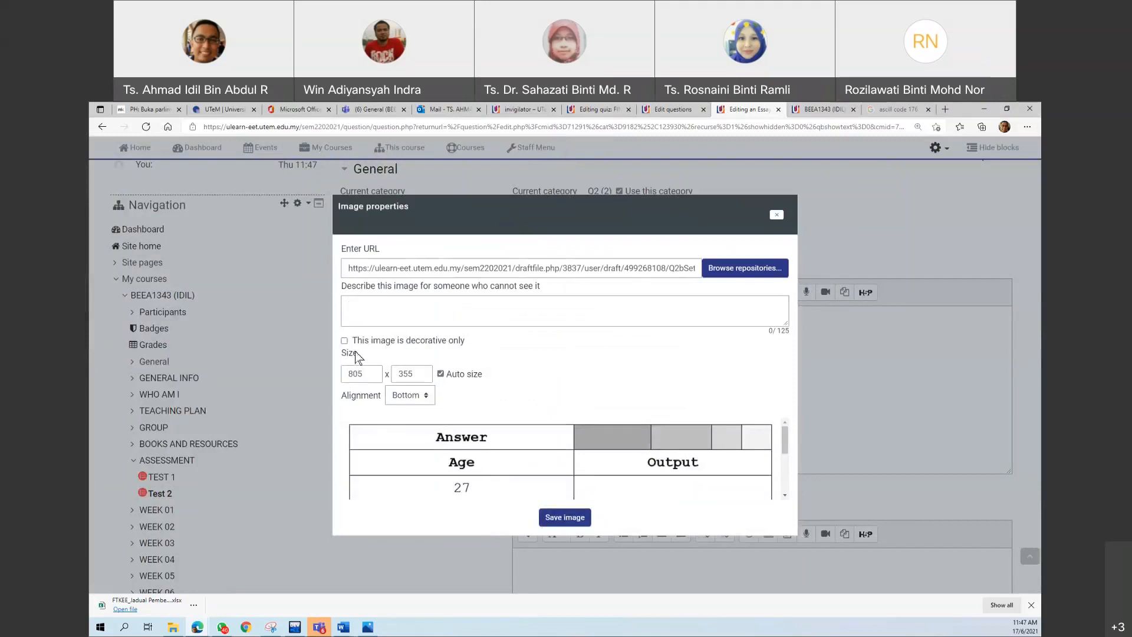
{"action": "left_click", "coordinate": [345, 340]}
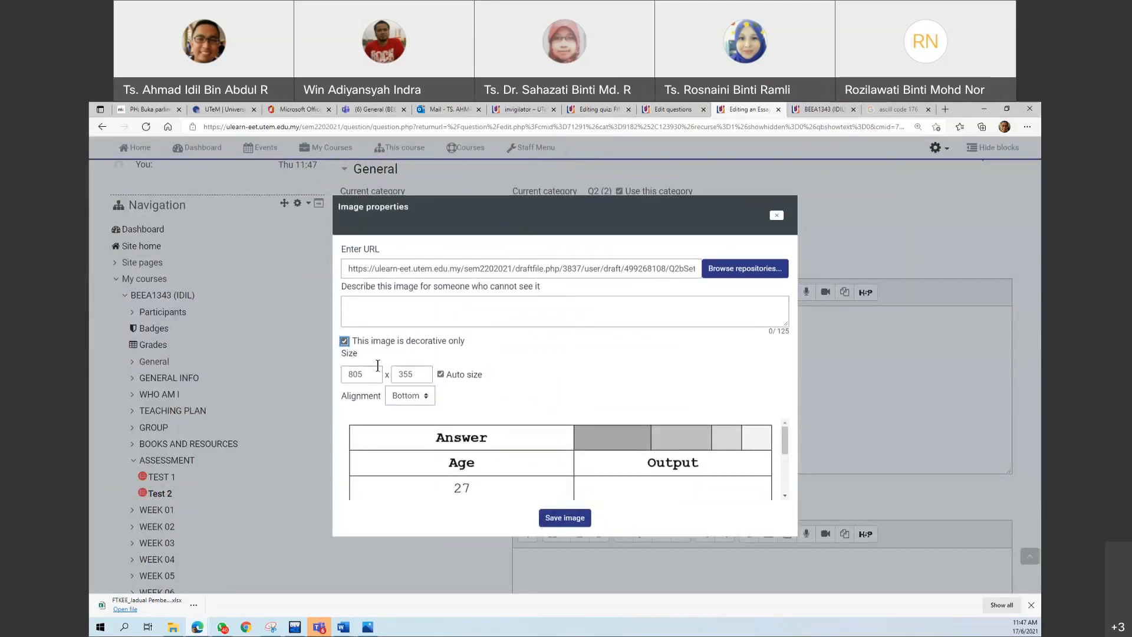
{"action": "left_click", "coordinate": [549, 509]}
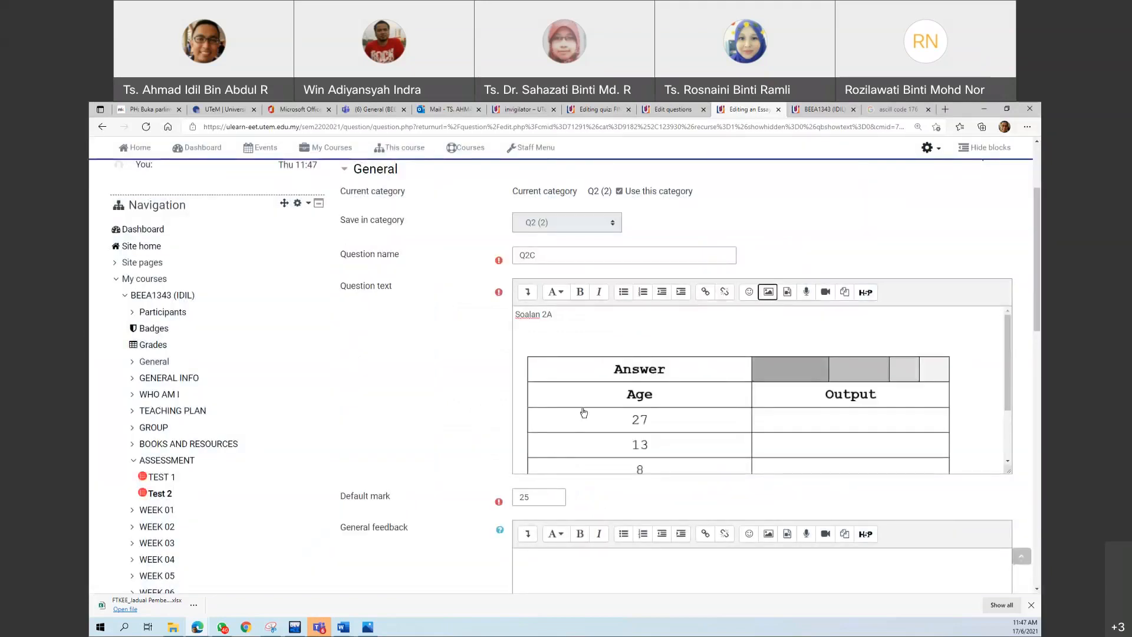
Delete the answer-table image from the Q2C question text and choose Q2aSet3.JPG as the replacement image file
{"action": "left_click", "coordinate": [625, 385]}
{"action": "key", "text": "Delete"}
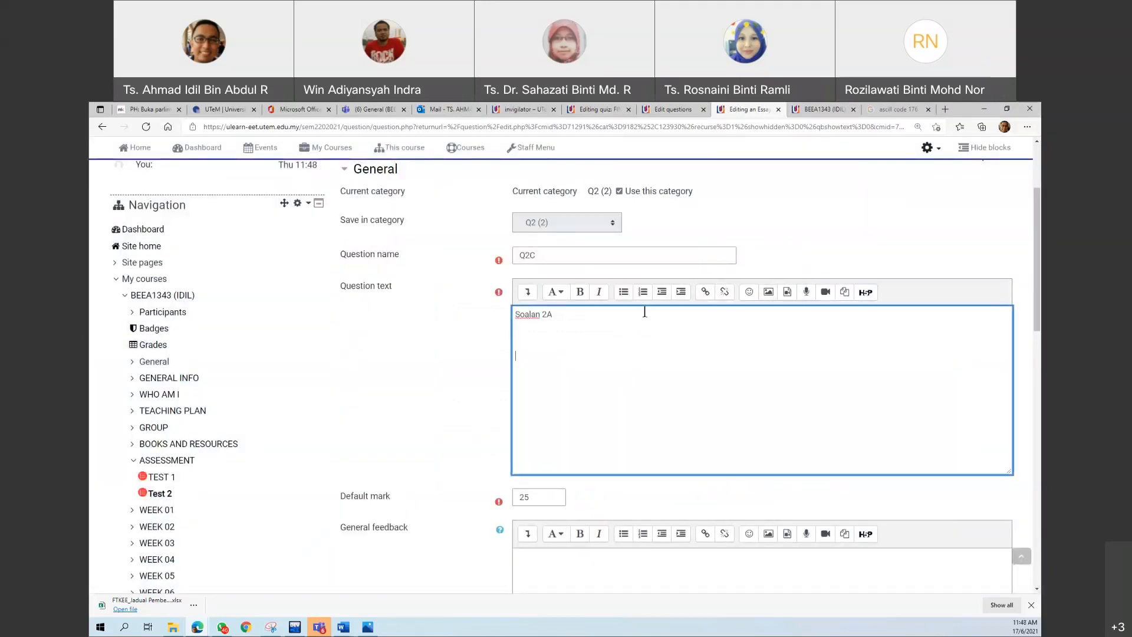
{"action": "left_click", "coordinate": [764, 299]}
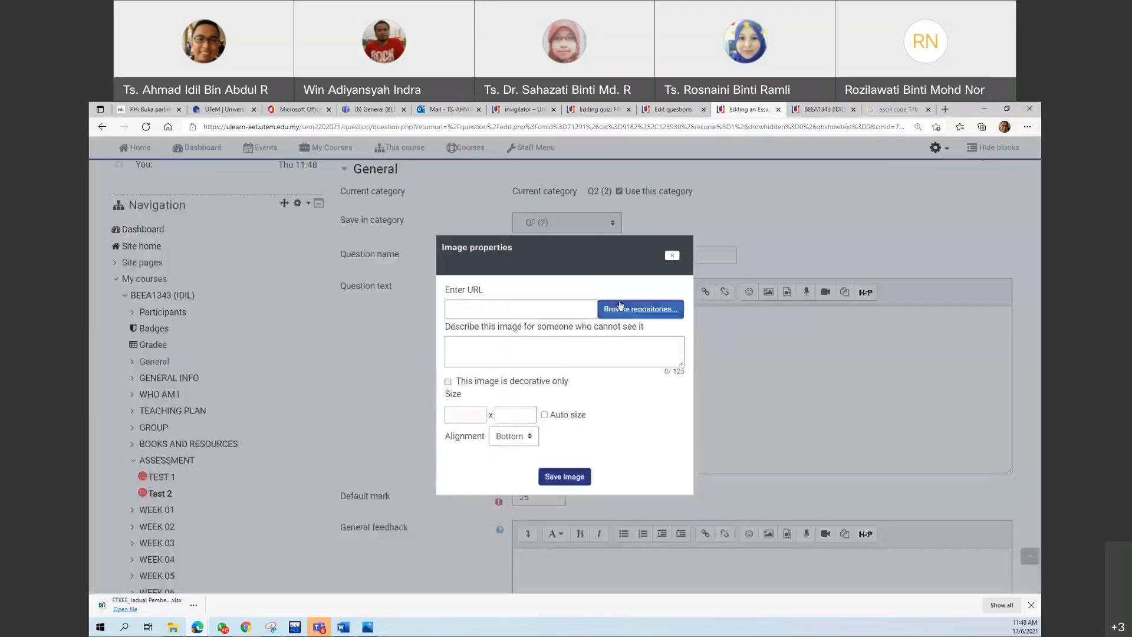
{"action": "left_click", "coordinate": [656, 309]}
{"action": "left_click", "coordinate": [497, 326]}
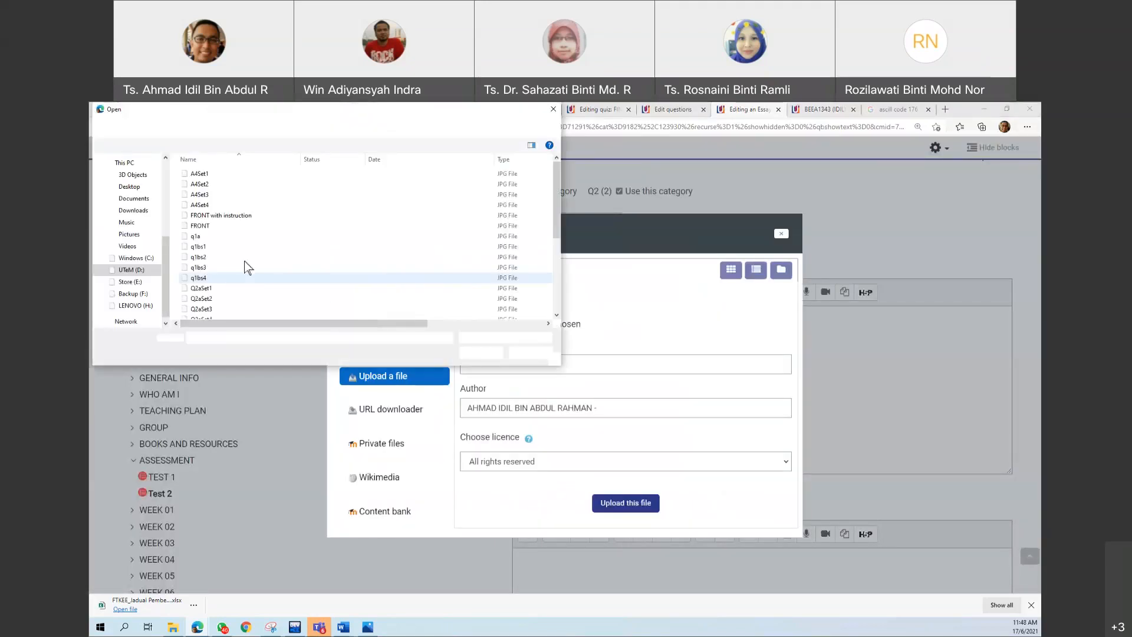
{"action": "left_click", "coordinate": [223, 309]}
{"action": "left_click", "coordinate": [480, 353]}
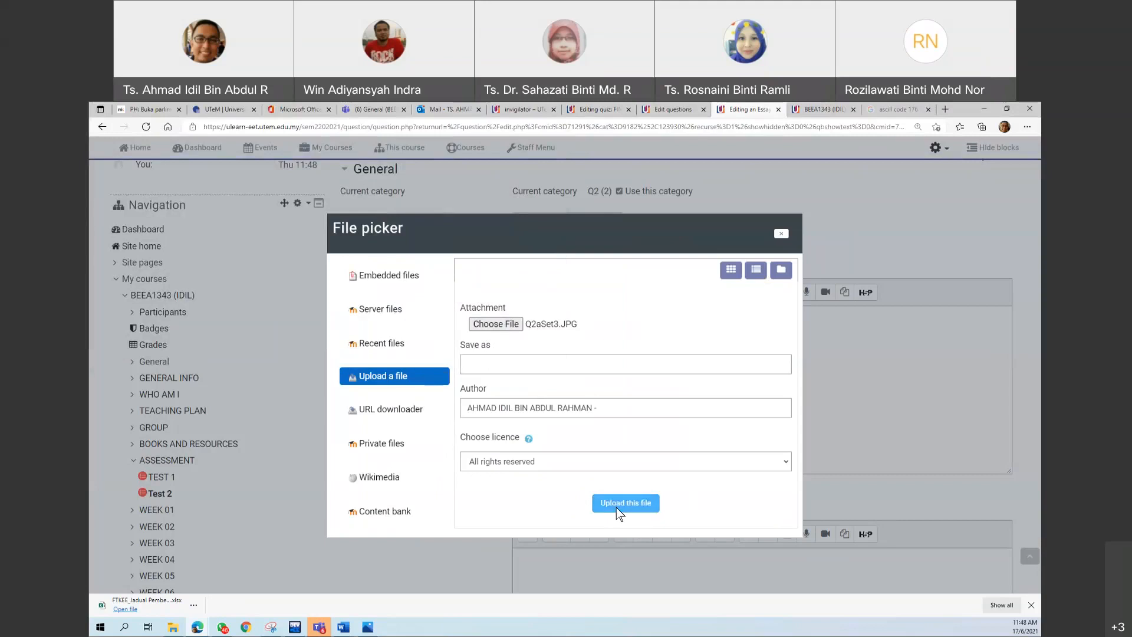
Upload Q2aSet3.JPG, insert it in the Q2C question text as a decorative-only image, and check the whole program listing
{"action": "left_click", "coordinate": [617, 505]}
{"action": "scroll", "coordinate": [583, 472], "scroll_direction": "down", "scroll_amount": 1}
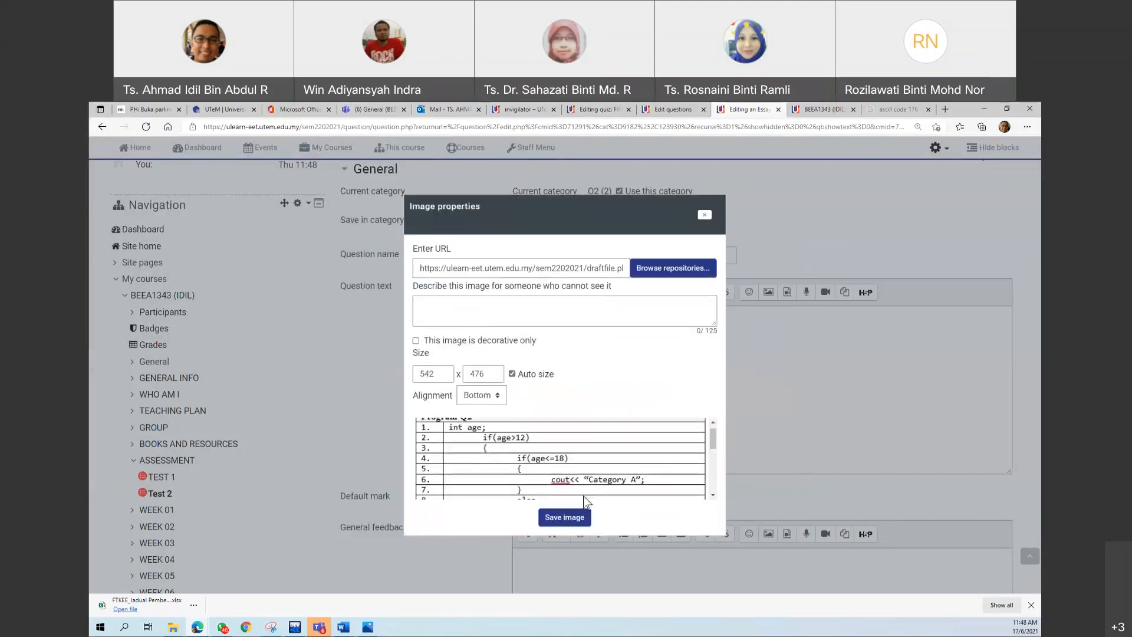
{"action": "left_click", "coordinate": [563, 517]}
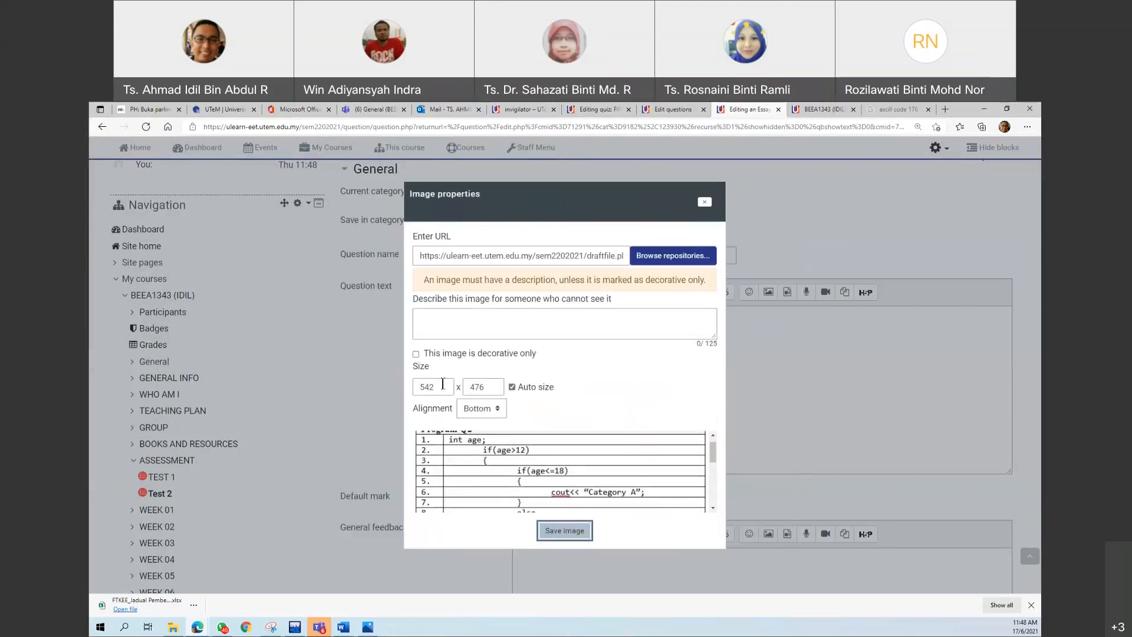
{"action": "left_click", "coordinate": [416, 355]}
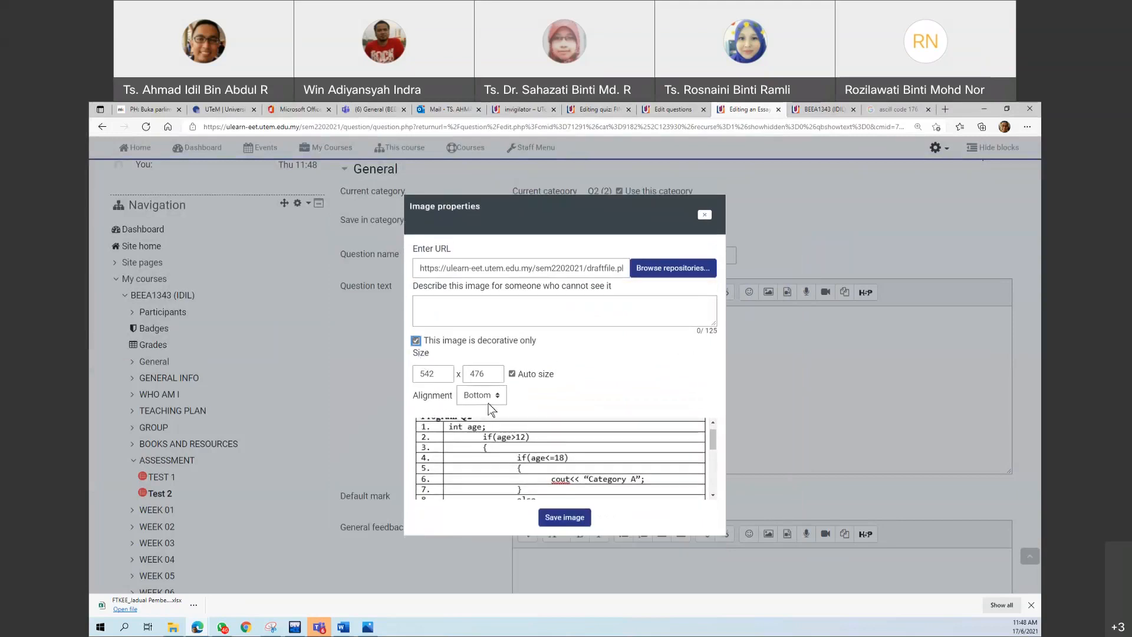
{"action": "left_click", "coordinate": [563, 519]}
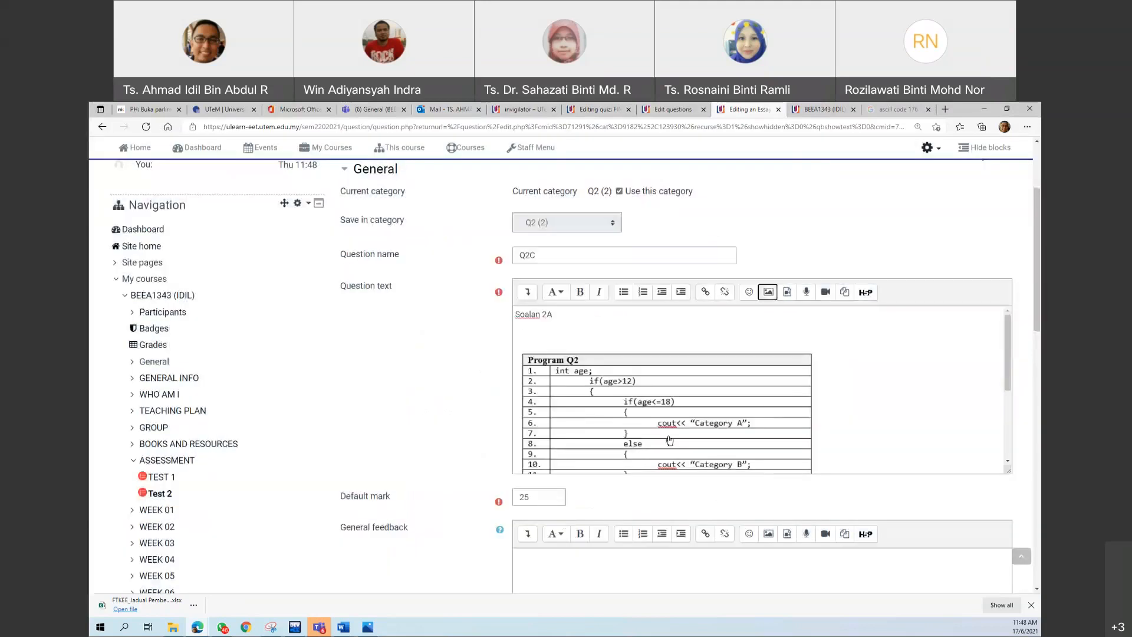
{"action": "scroll", "coordinate": [759, 409], "scroll_direction": "down", "scroll_amount": 1}
{"action": "scroll", "coordinate": [759, 409], "scroll_direction": "down", "scroll_amount": 3}
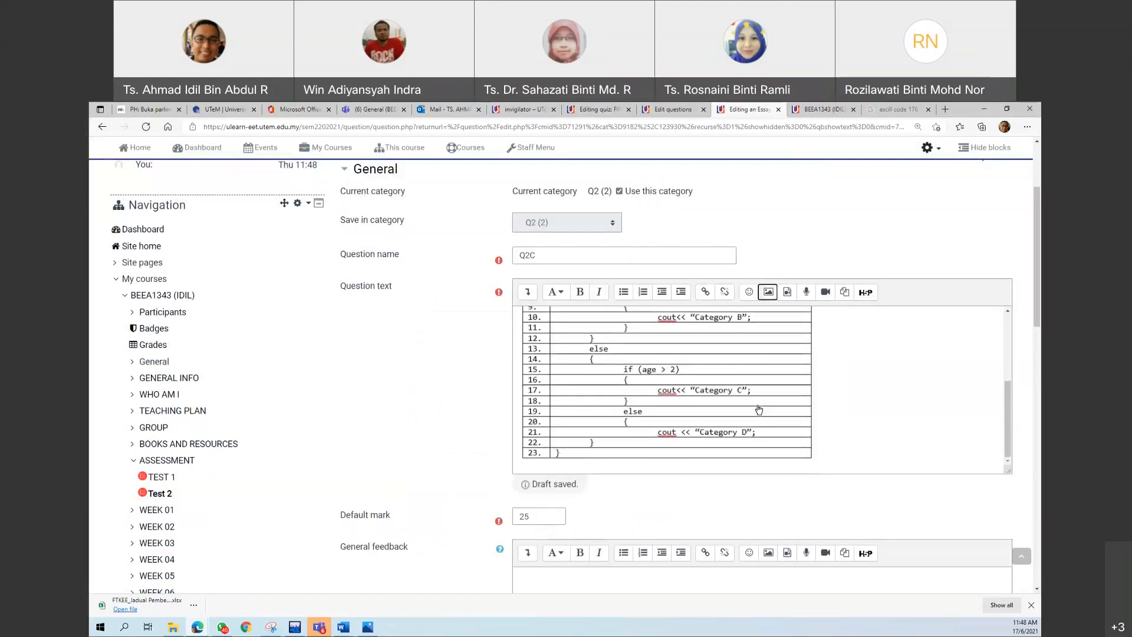
{"action": "scroll", "coordinate": [759, 409], "scroll_direction": "up", "scroll_amount": 4}
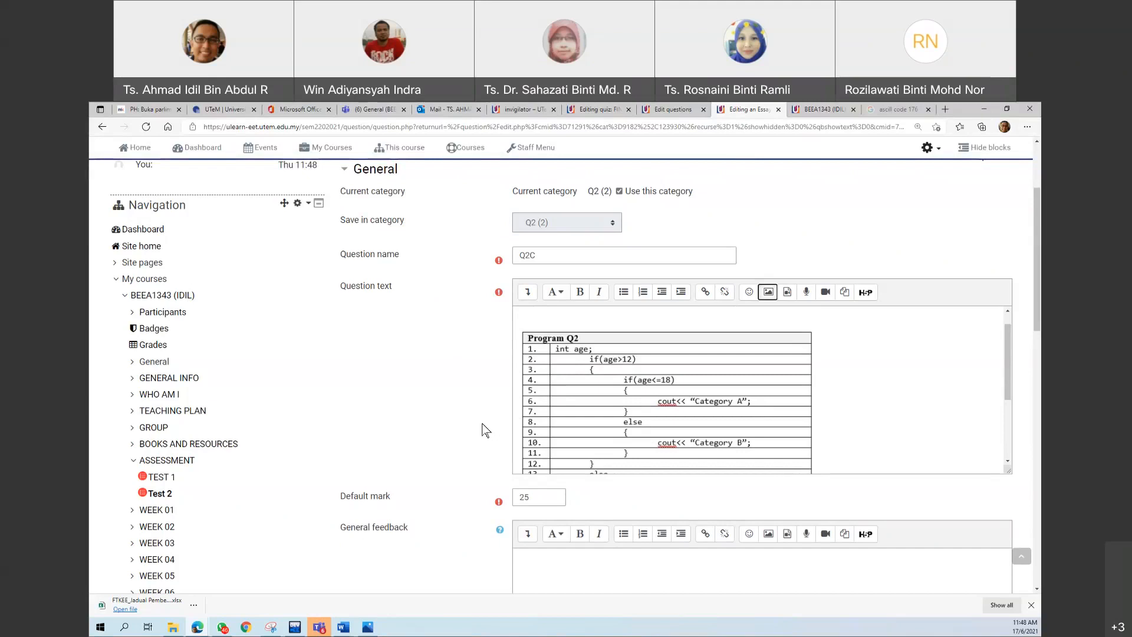
Change the information for graders to "Q2C" and "SKEMA C", and save the question
{"action": "scroll", "coordinate": [483, 475], "scroll_direction": "down", "scroll_amount": 5}
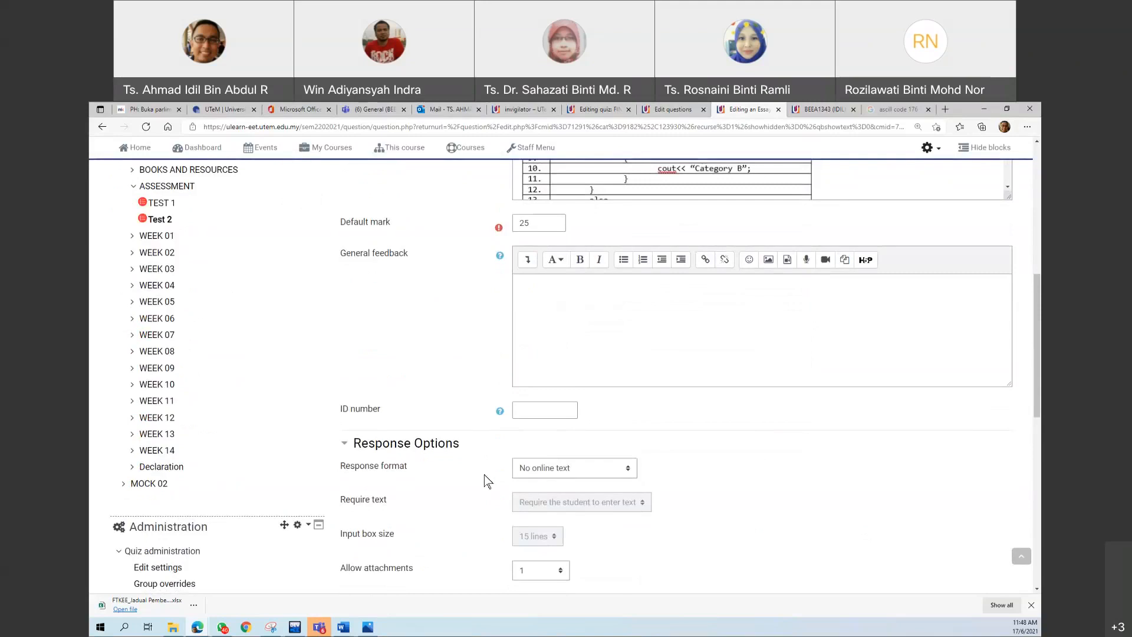
{"action": "scroll", "coordinate": [483, 476], "scroll_direction": "down", "scroll_amount": 2}
{"action": "scroll", "coordinate": [483, 475], "scroll_direction": "up", "scroll_amount": 4}
{"action": "scroll", "coordinate": [484, 475], "scroll_direction": "up", "scroll_amount": 6}
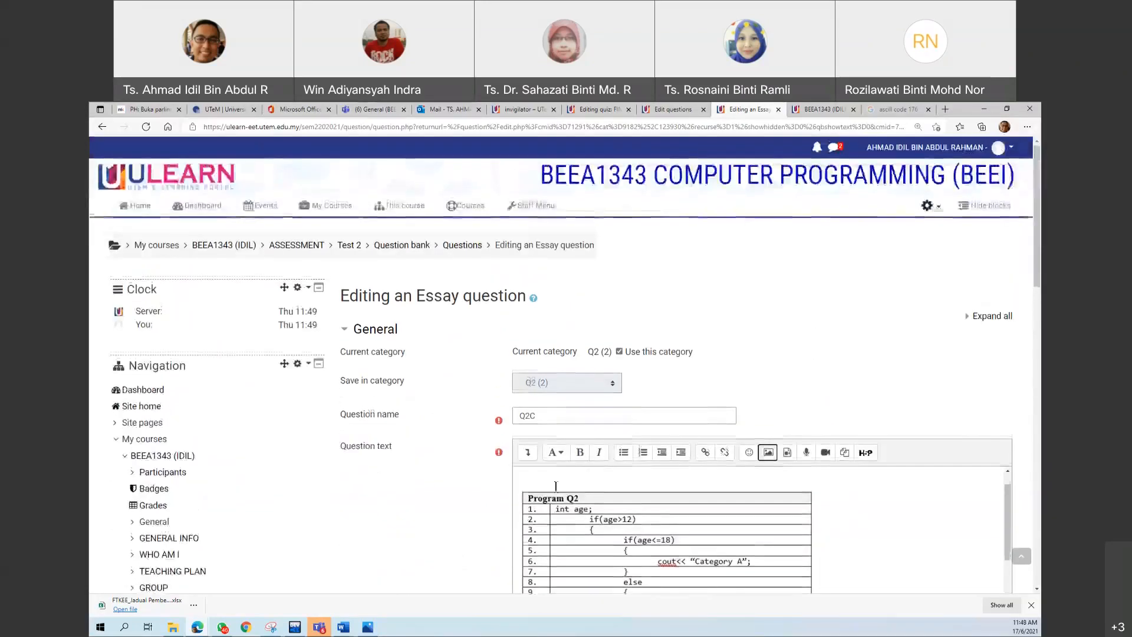
{"action": "scroll", "coordinate": [469, 524], "scroll_direction": "down", "scroll_amount": 7}
{"action": "scroll", "coordinate": [469, 524], "scroll_direction": "down", "scroll_amount": 4}
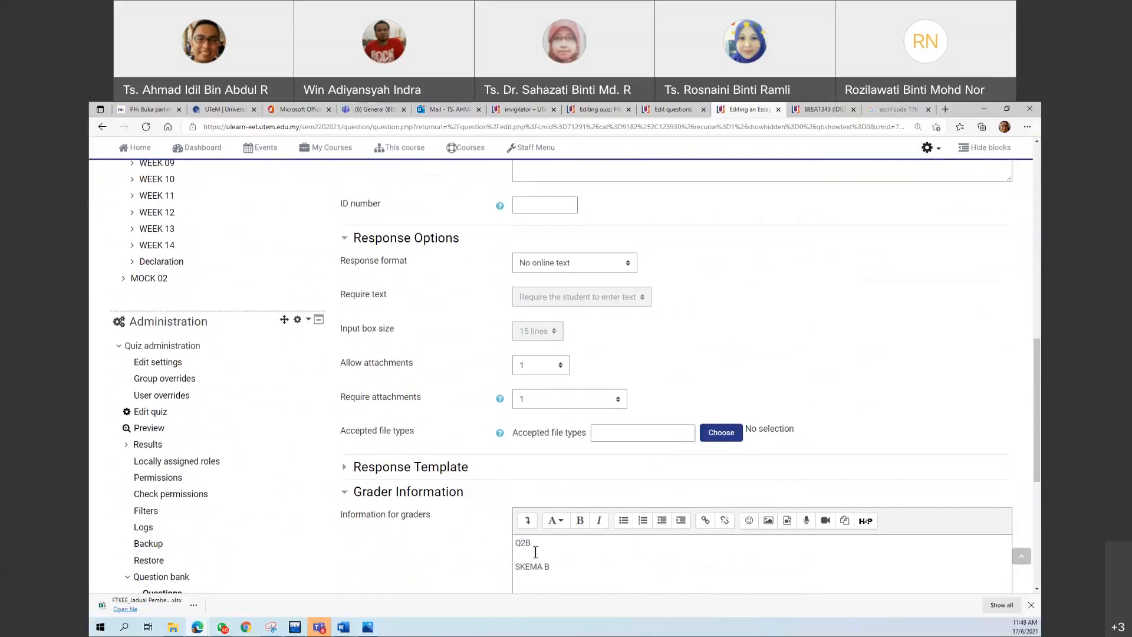
{"action": "left_click_drag", "start_coordinate": [526, 542], "coordinate": [538, 543]}
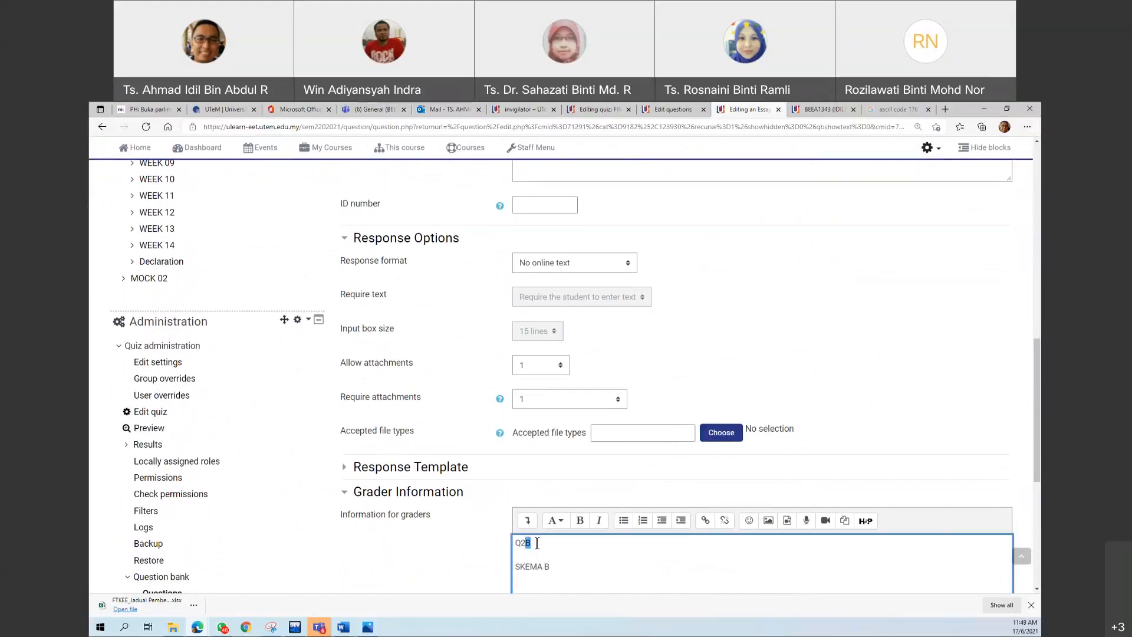
{"action": "type", "text": "C"}
{"action": "scroll", "coordinate": [537, 543], "scroll_direction": "down", "scroll_amount": 4}
{"action": "left_click_drag", "start_coordinate": [544, 361], "coordinate": [552, 362]}
{"action": "type", "text": "C"}
{"action": "left_click", "coordinate": [558, 556]}
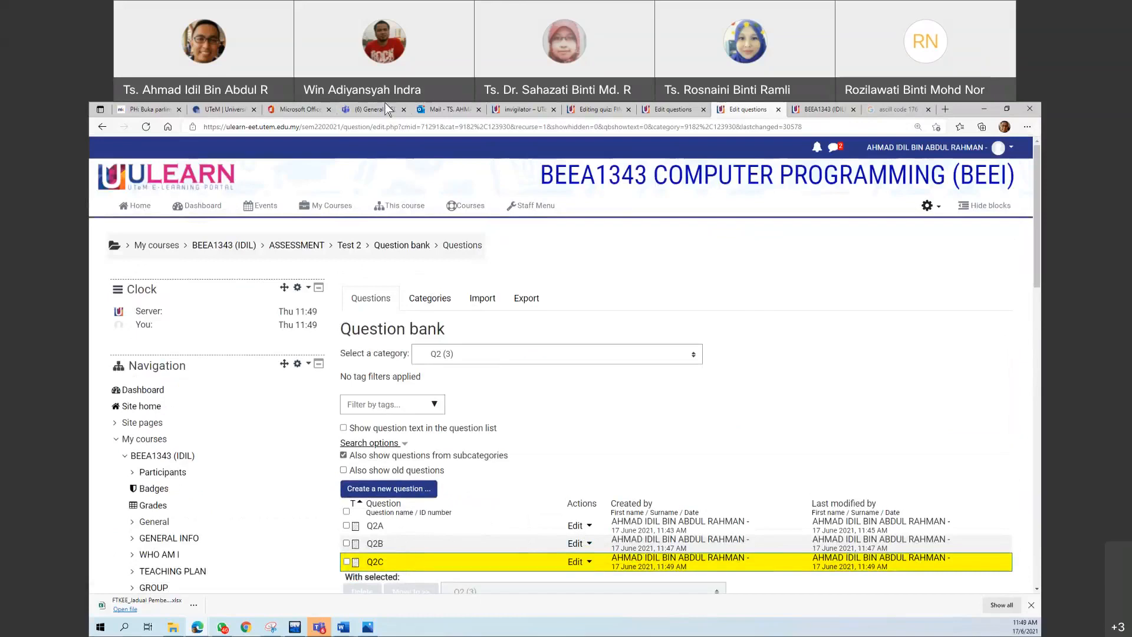
Open the TEST 1 quiz from the course's ASSESSMENT section and bring up its results
{"action": "scroll", "coordinate": [224, 501], "scroll_direction": "down", "scroll_amount": 5}
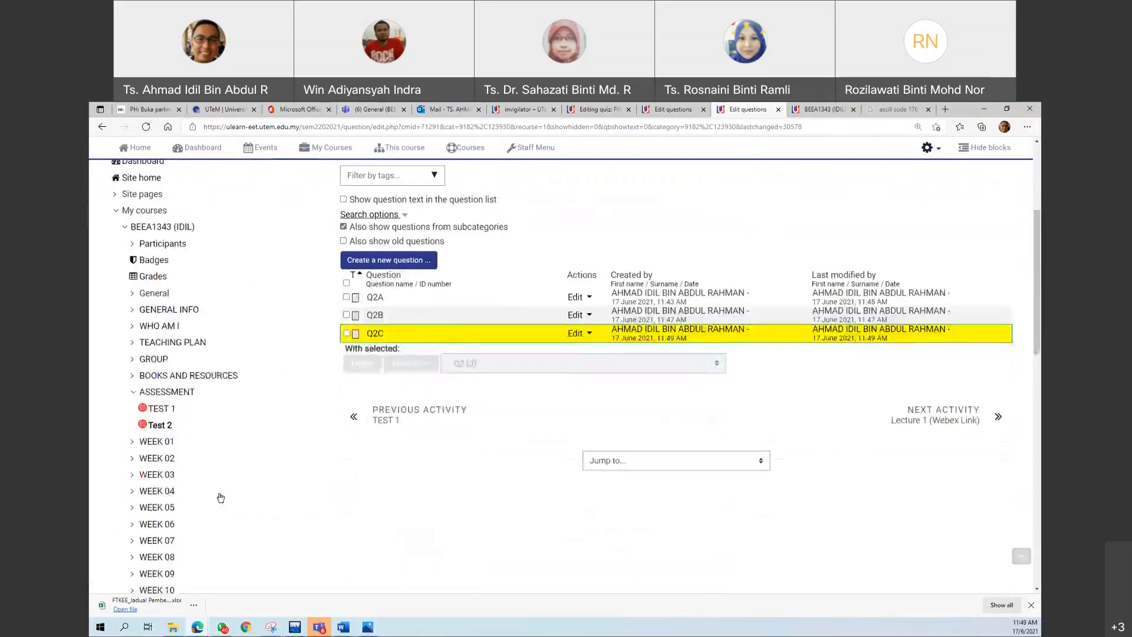
{"action": "left_click", "coordinate": [162, 341]}
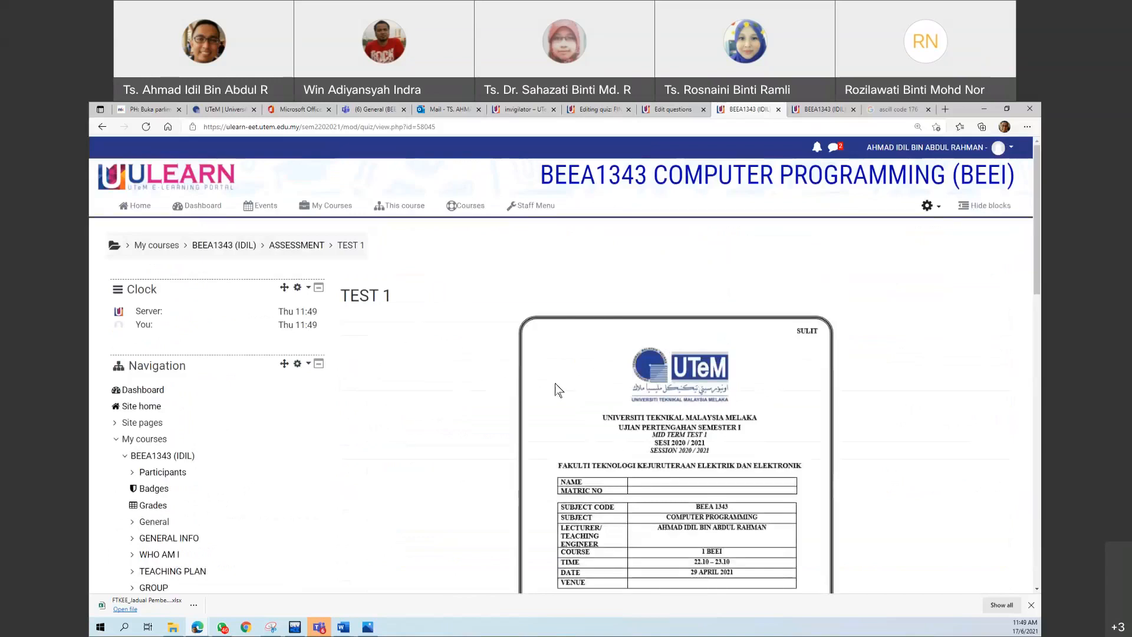
{"action": "scroll", "coordinate": [556, 389], "scroll_direction": "down", "scroll_amount": 4}
{"action": "scroll", "coordinate": [556, 405], "scroll_direction": "down", "scroll_amount": 2}
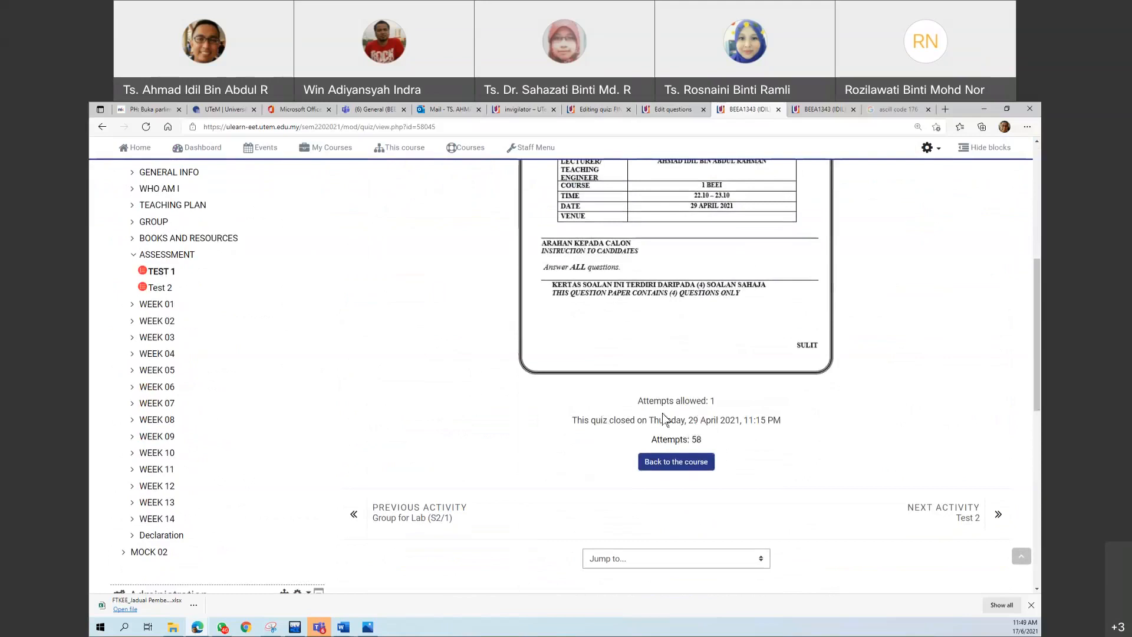
{"action": "scroll", "coordinate": [444, 299], "scroll_direction": "up", "scroll_amount": 5}
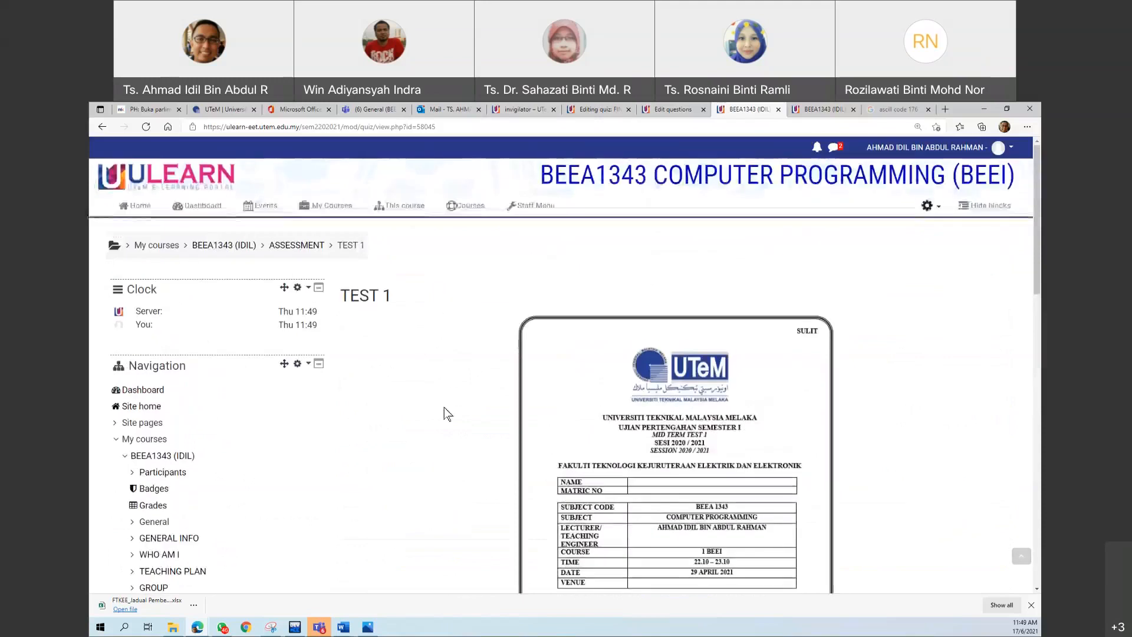
{"action": "scroll", "coordinate": [424, 423], "scroll_direction": "down", "scroll_amount": 15}
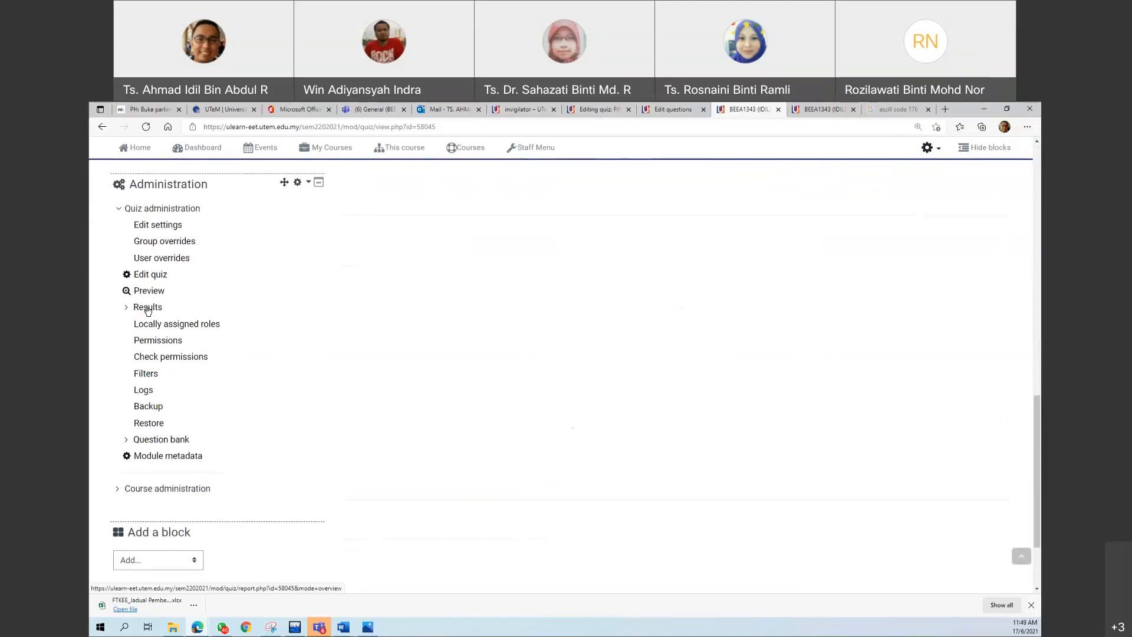
{"action": "left_click", "coordinate": [148, 311]}
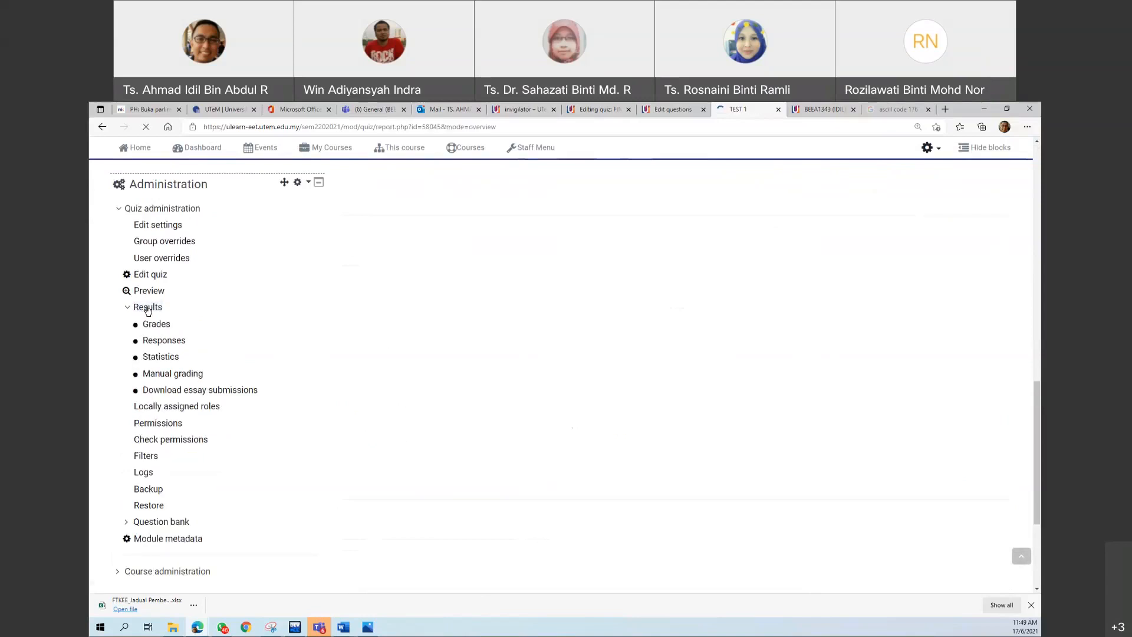
Examine the TEST 1 grades report for each student's attempt, total grade and marks per question
{"action": "scroll", "coordinate": [603, 427], "scroll_direction": "down", "scroll_amount": 3}
{"action": "scroll", "coordinate": [603, 427], "scroll_direction": "up", "scroll_amount": 1}
{"action": "scroll", "coordinate": [604, 427], "scroll_direction": "down", "scroll_amount": 2}
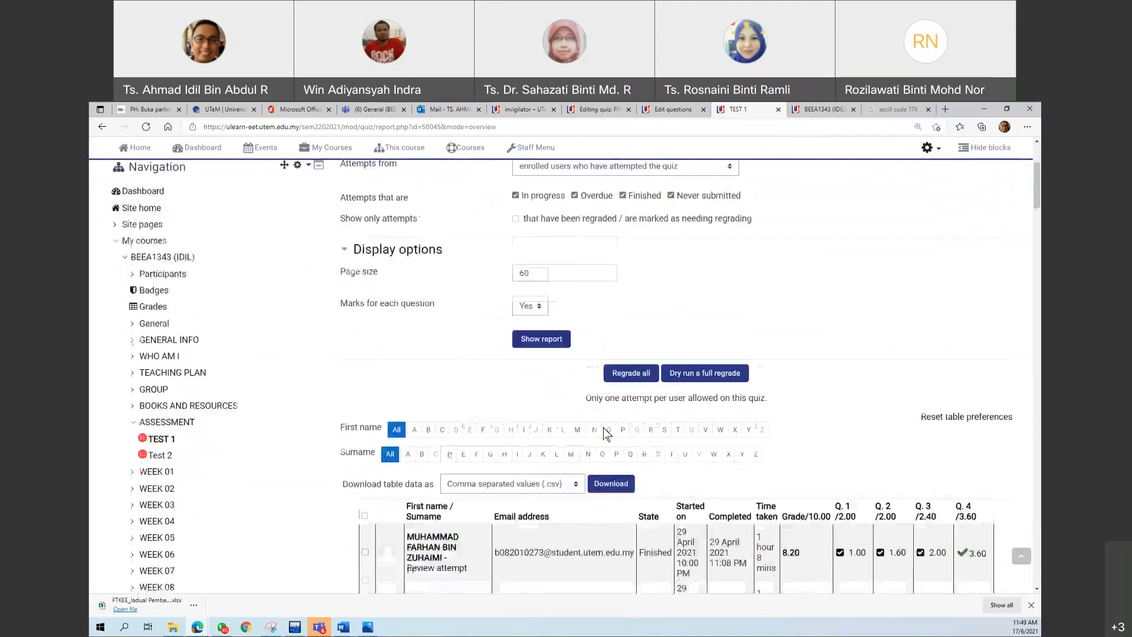
{"action": "scroll", "coordinate": [605, 432], "scroll_direction": "down", "scroll_amount": 4}
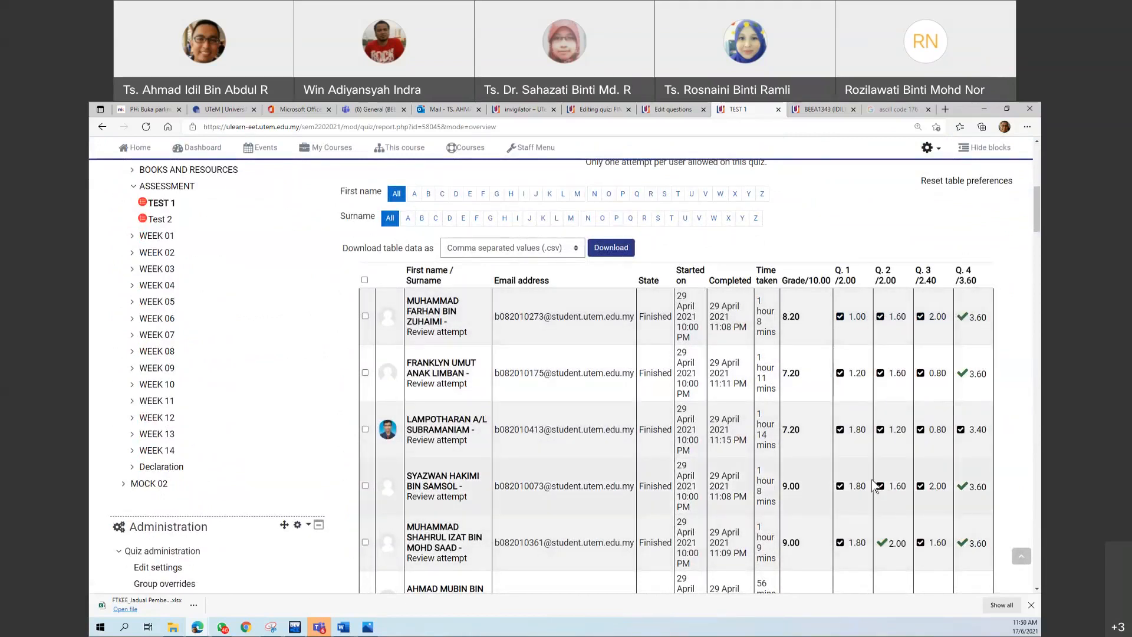
{"action": "scroll", "coordinate": [330, 435], "scroll_direction": "down", "scroll_amount": 5}
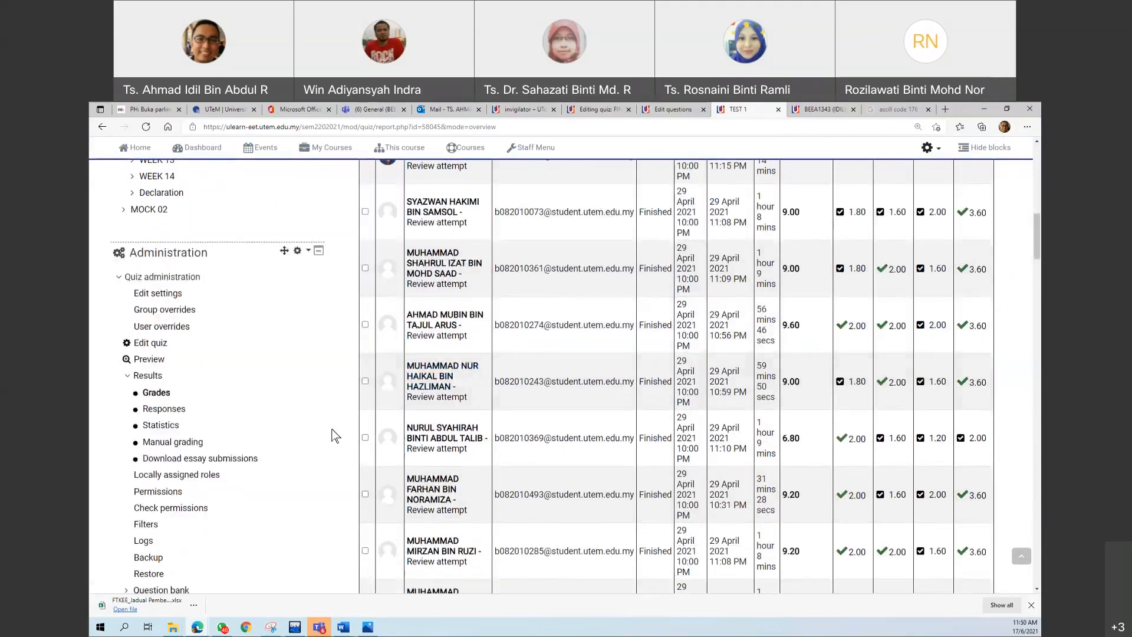
{"action": "scroll", "coordinate": [286, 370], "scroll_direction": "up", "scroll_amount": 7}
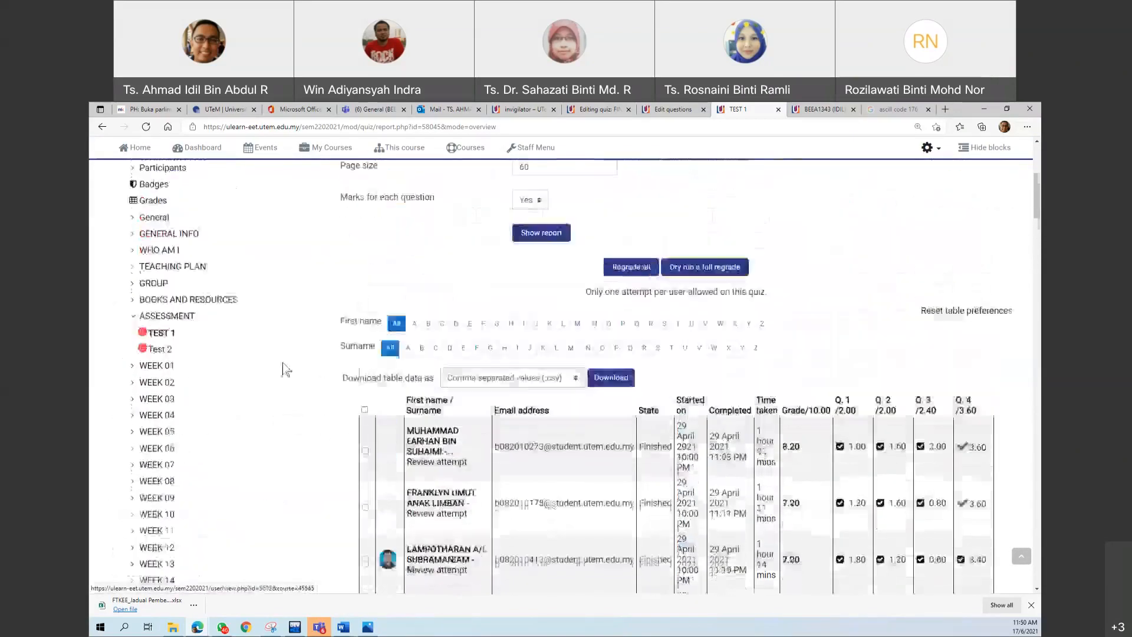
{"action": "scroll", "coordinate": [286, 370], "scroll_direction": "up", "scroll_amount": 5}
{"action": "scroll", "coordinate": [283, 369], "scroll_direction": "down", "scroll_amount": 12}
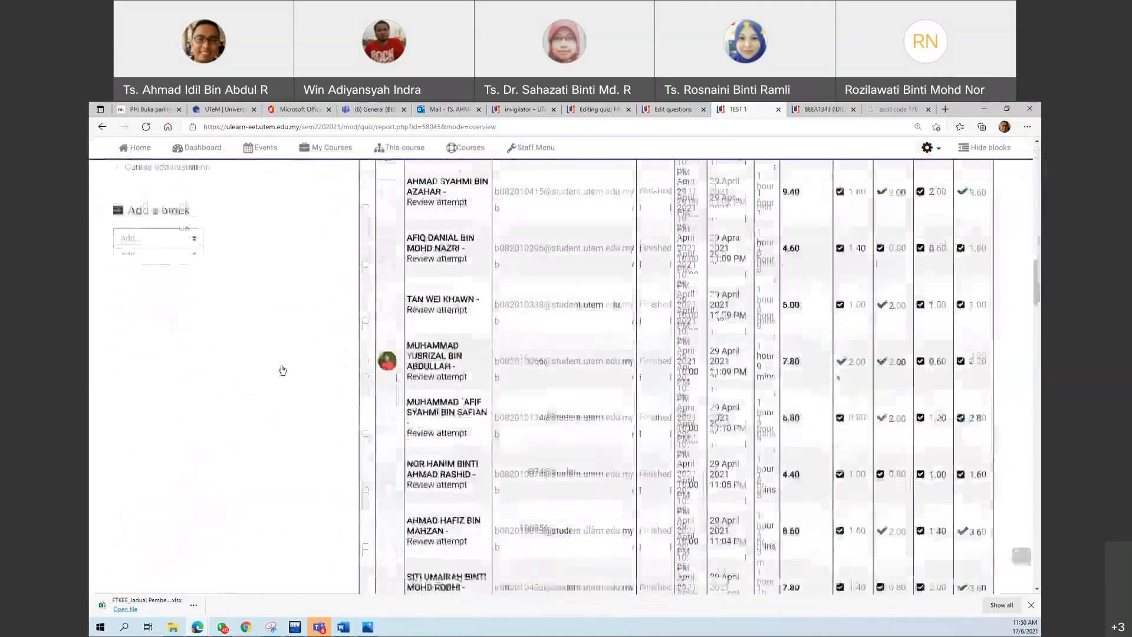
{"action": "scroll", "coordinate": [283, 370], "scroll_direction": "up", "scroll_amount": 7}
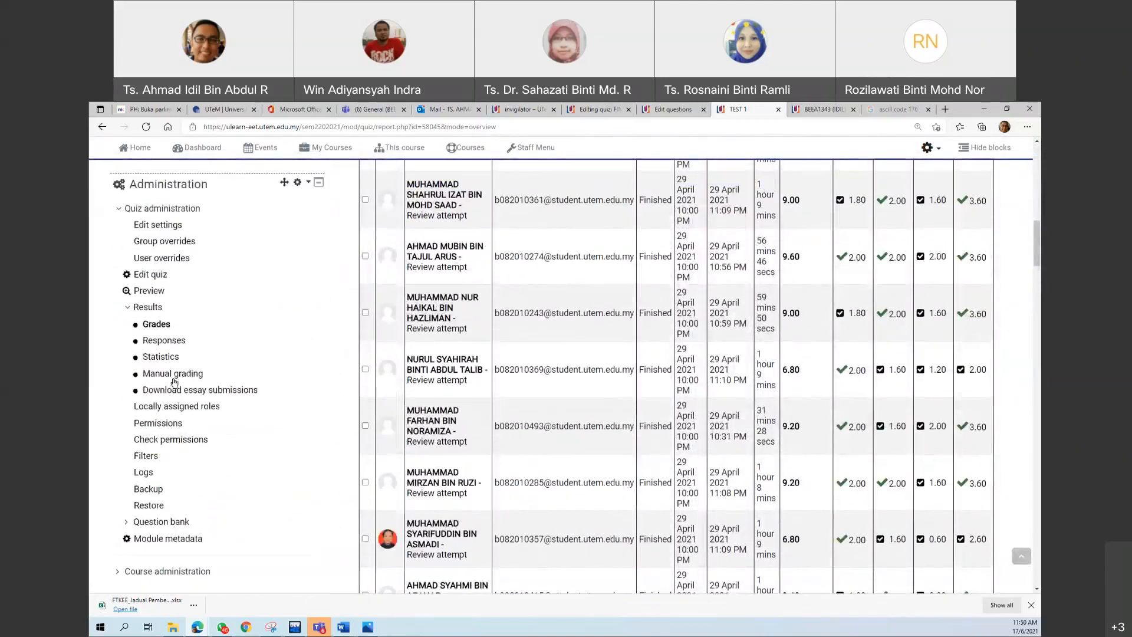
Open the manual grading overview of TEST 1, review its question variants, and open the already graded Q1A attempts for updating
{"action": "left_click", "coordinate": [159, 374]}
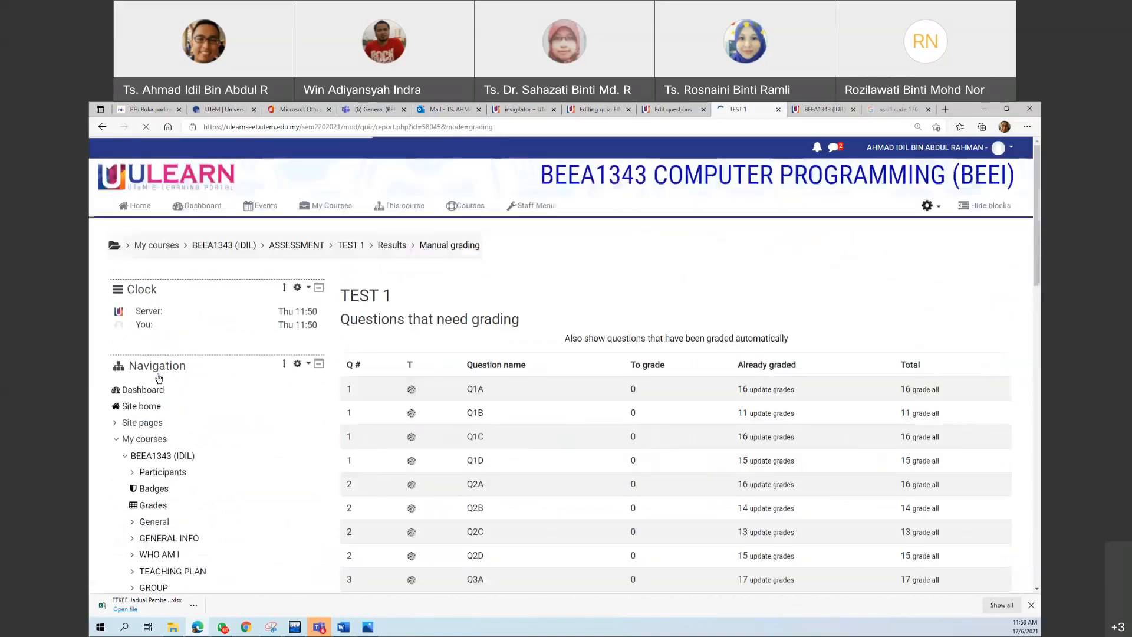
{"action": "scroll", "coordinate": [485, 339], "scroll_direction": "down", "scroll_amount": 2}
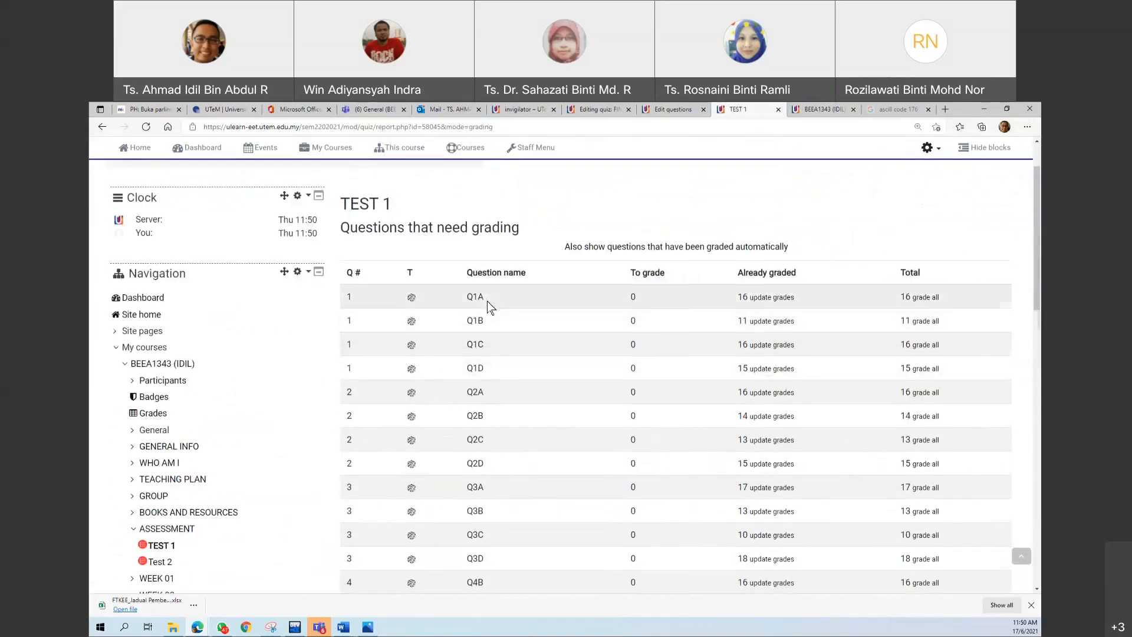
{"action": "scroll", "coordinate": [488, 300], "scroll_direction": "down", "scroll_amount": 1}
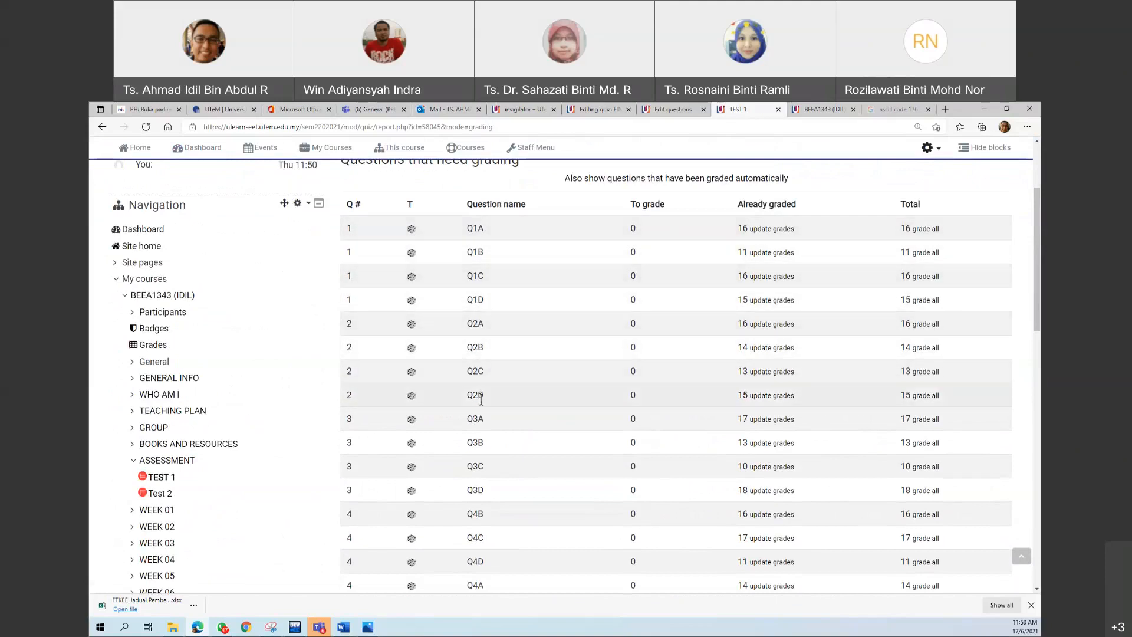
{"action": "scroll", "coordinate": [490, 430], "scroll_direction": "down", "scroll_amount": 2}
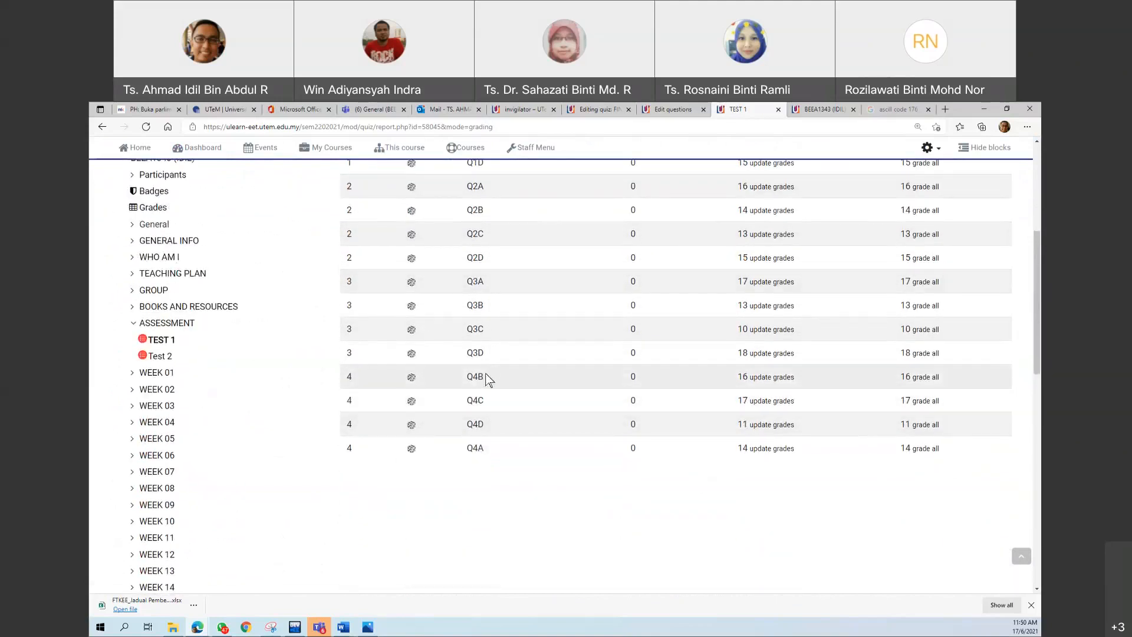
{"action": "scroll", "coordinate": [497, 442], "scroll_direction": "up", "scroll_amount": 2}
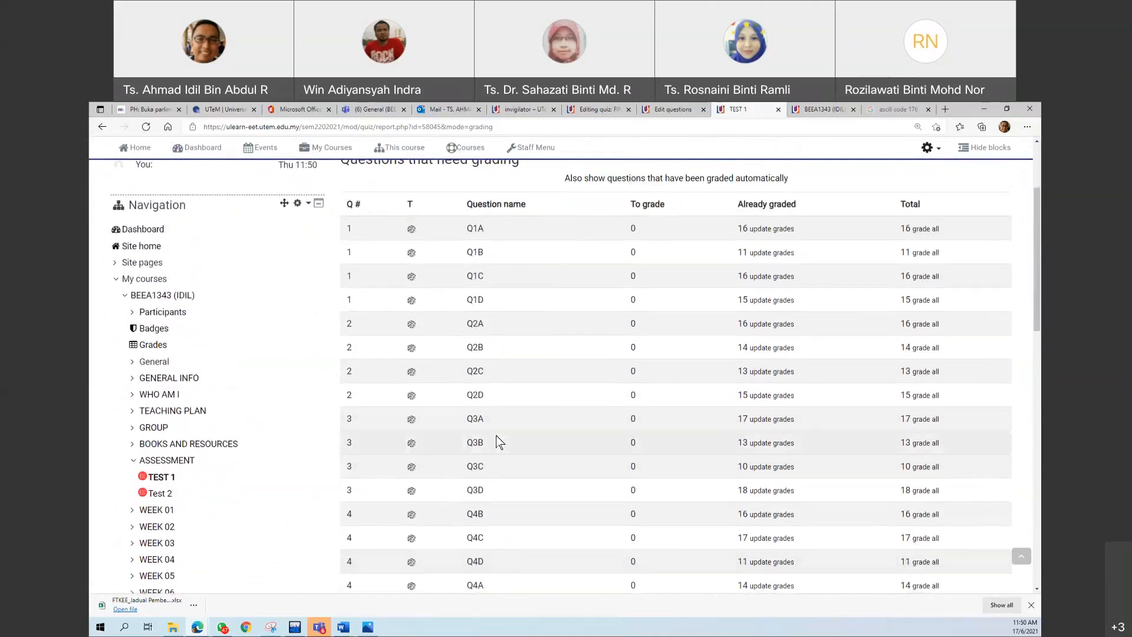
{"action": "key", "text": "ctrl+minus"}
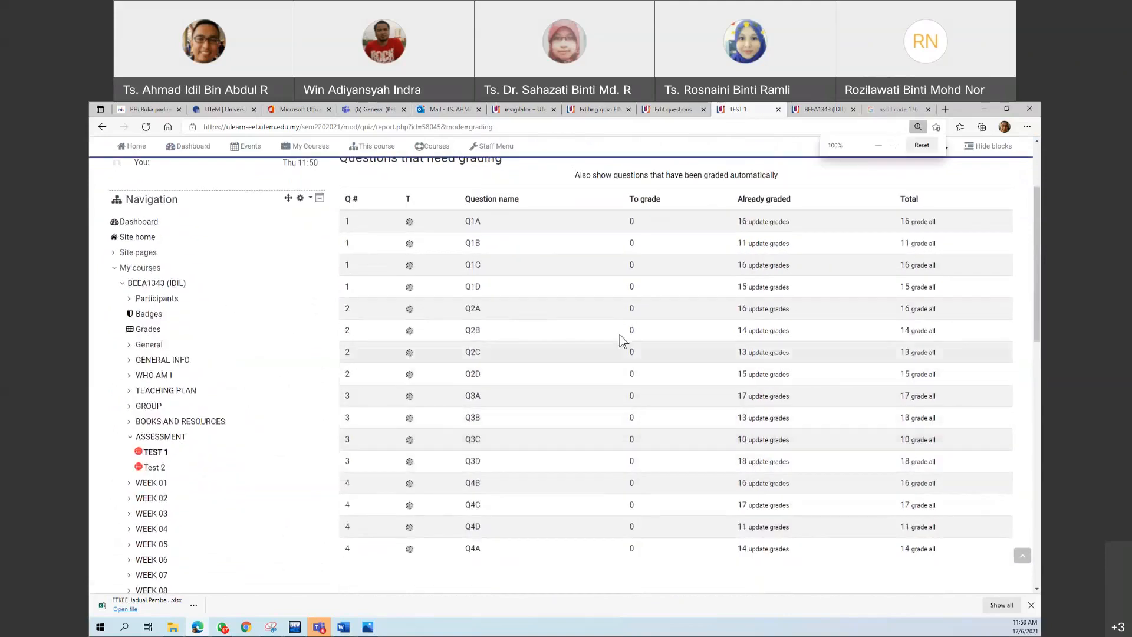
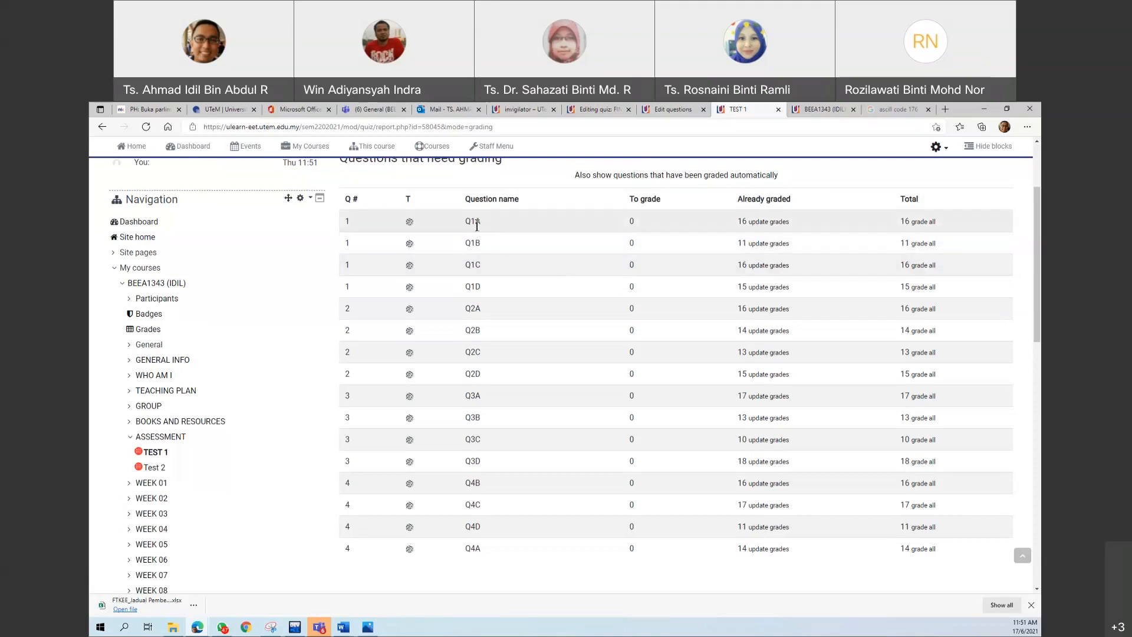
{"action": "left_click", "coordinate": [756, 223]}
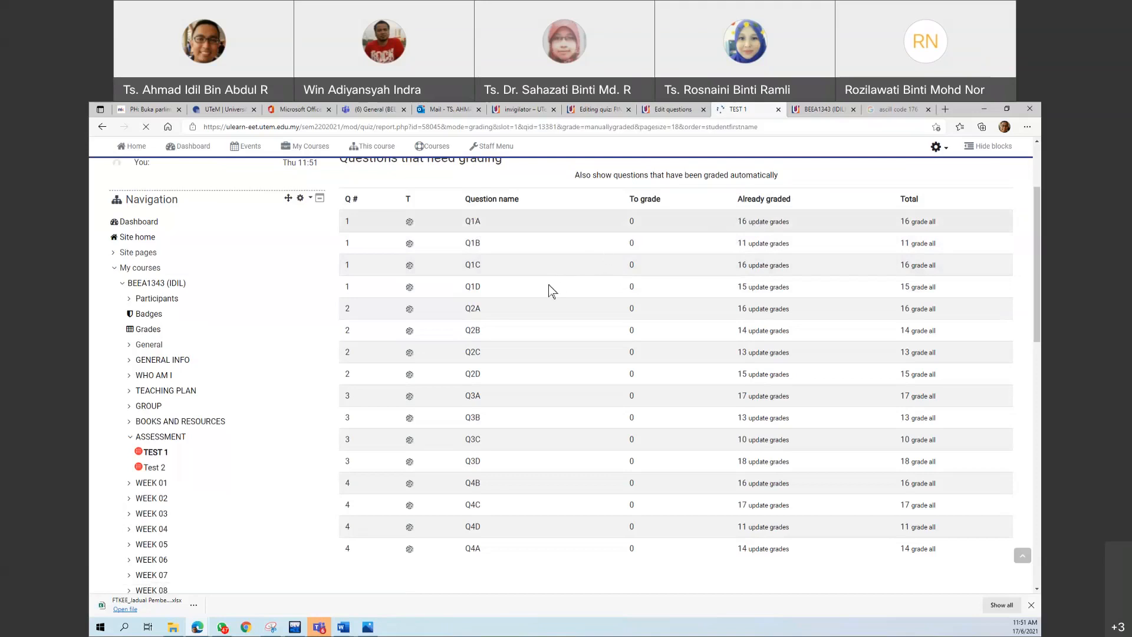
Look through the first Q1A attempts, viewing the question, the student's answer and the grading area of each
{"action": "scroll", "coordinate": [599, 479], "scroll_direction": "down", "scroll_amount": 3}
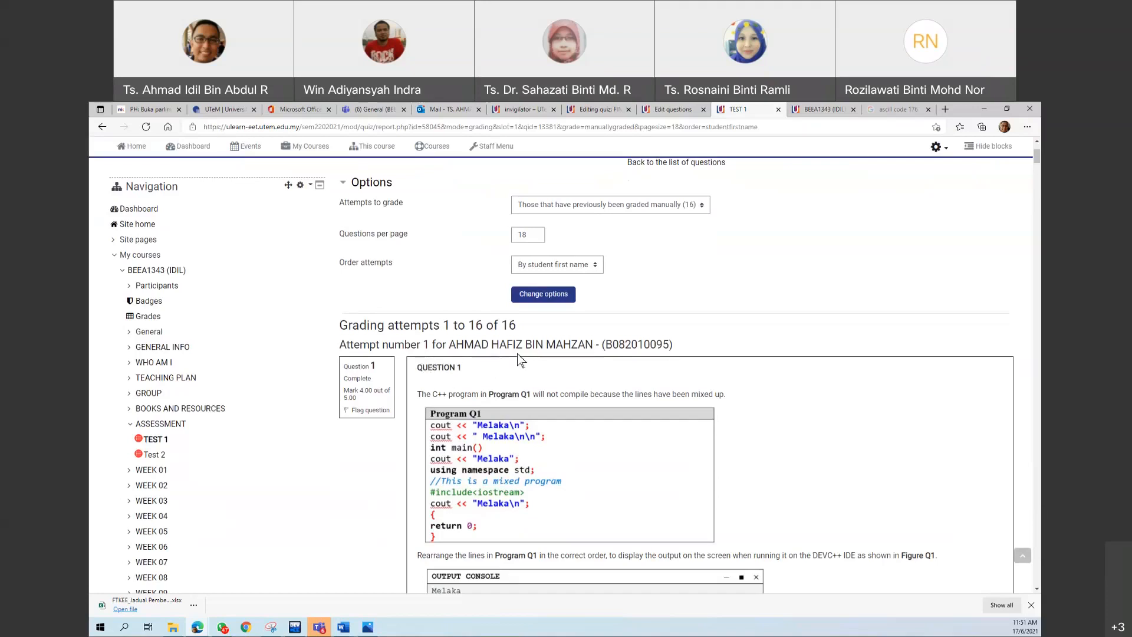
{"action": "scroll", "coordinate": [484, 424], "scroll_direction": "down", "scroll_amount": 2}
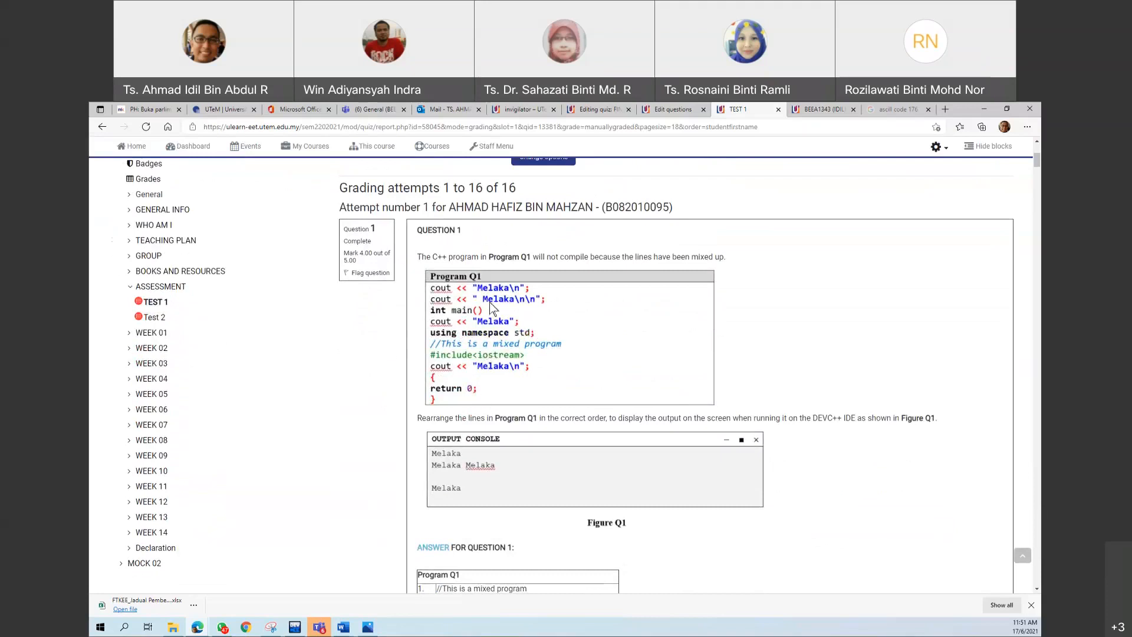
{"action": "scroll", "coordinate": [489, 354], "scroll_direction": "down", "scroll_amount": 10}
{"action": "scroll", "coordinate": [481, 407], "scroll_direction": "up", "scroll_amount": 8}
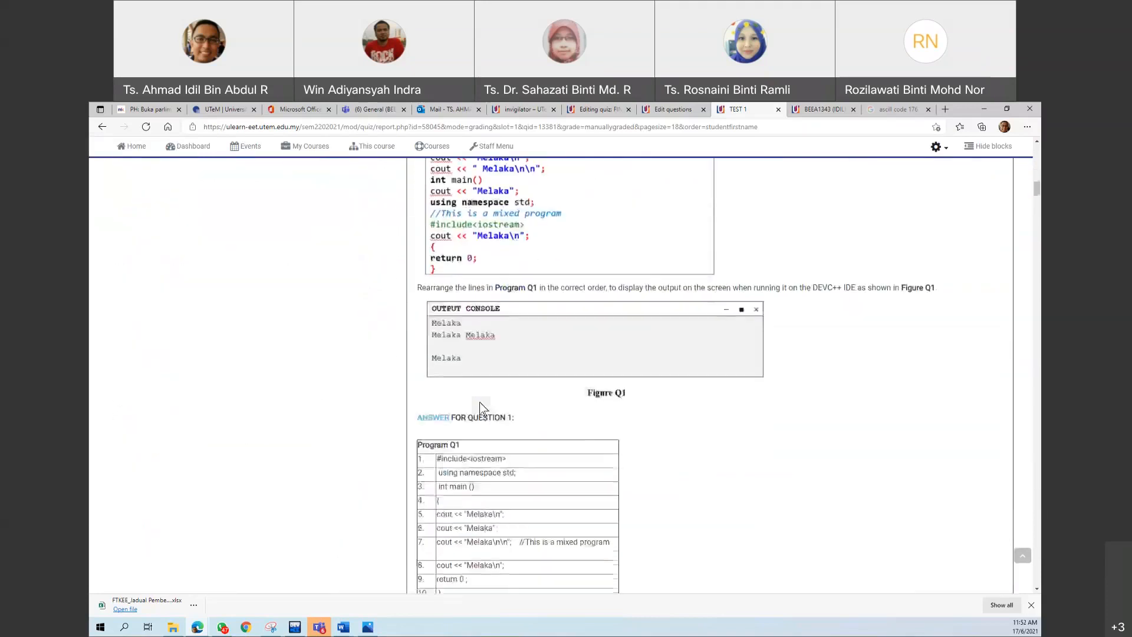
{"action": "scroll", "coordinate": [481, 407], "scroll_direction": "up", "scroll_amount": 3}
{"action": "scroll", "coordinate": [491, 446], "scroll_direction": "down", "scroll_amount": 6}
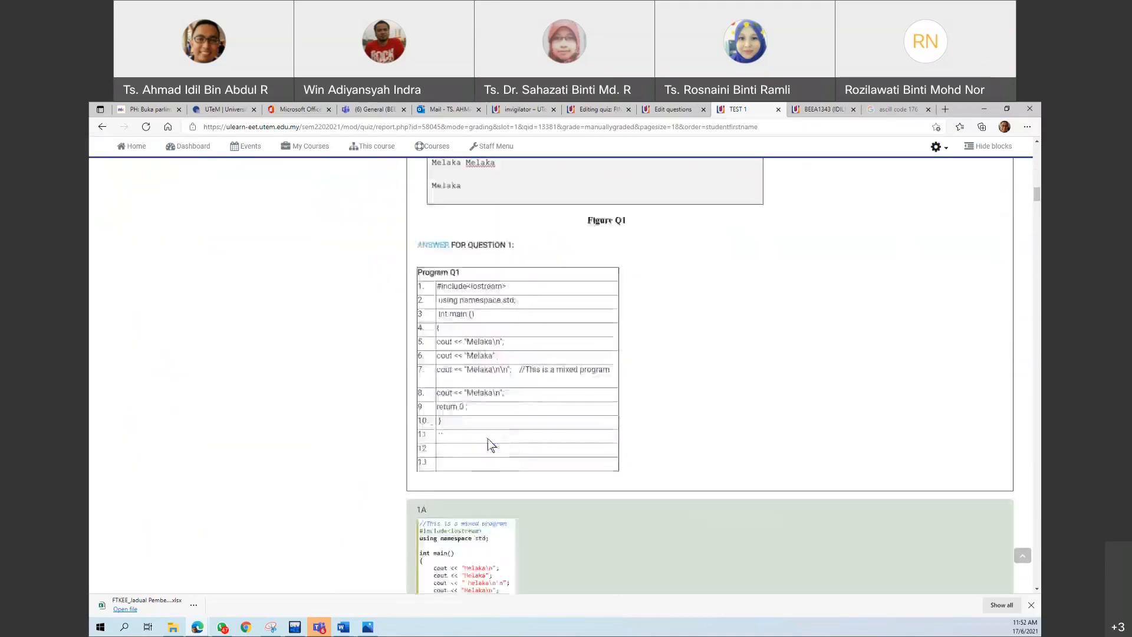
{"action": "scroll", "coordinate": [491, 445], "scroll_direction": "down", "scroll_amount": 10}
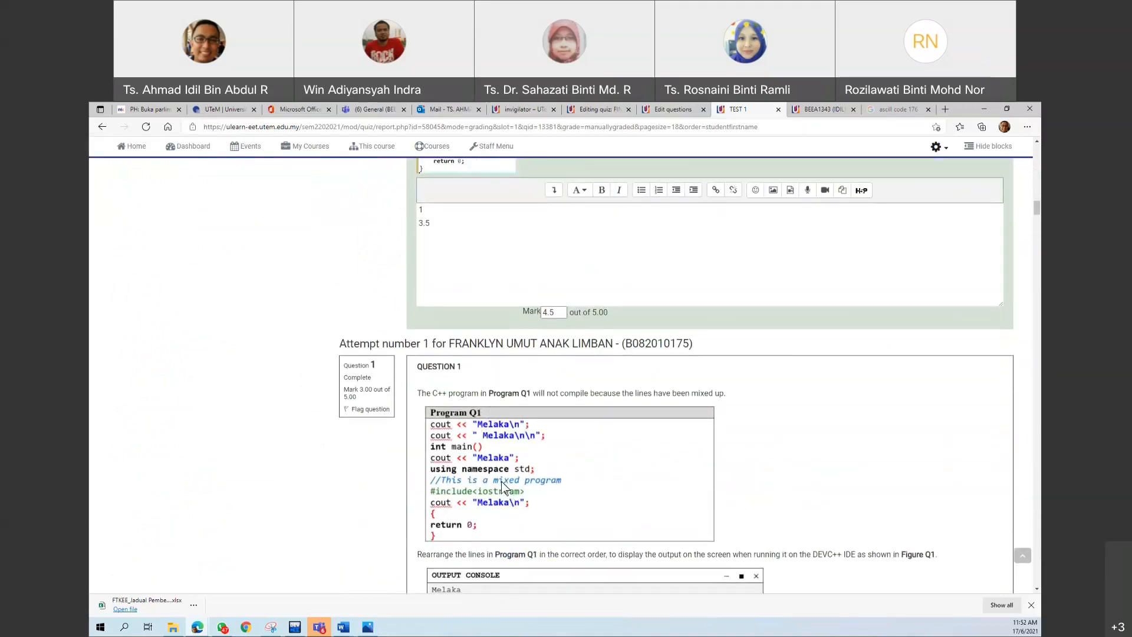
{"action": "scroll", "coordinate": [502, 487], "scroll_direction": "up", "scroll_amount": 15}
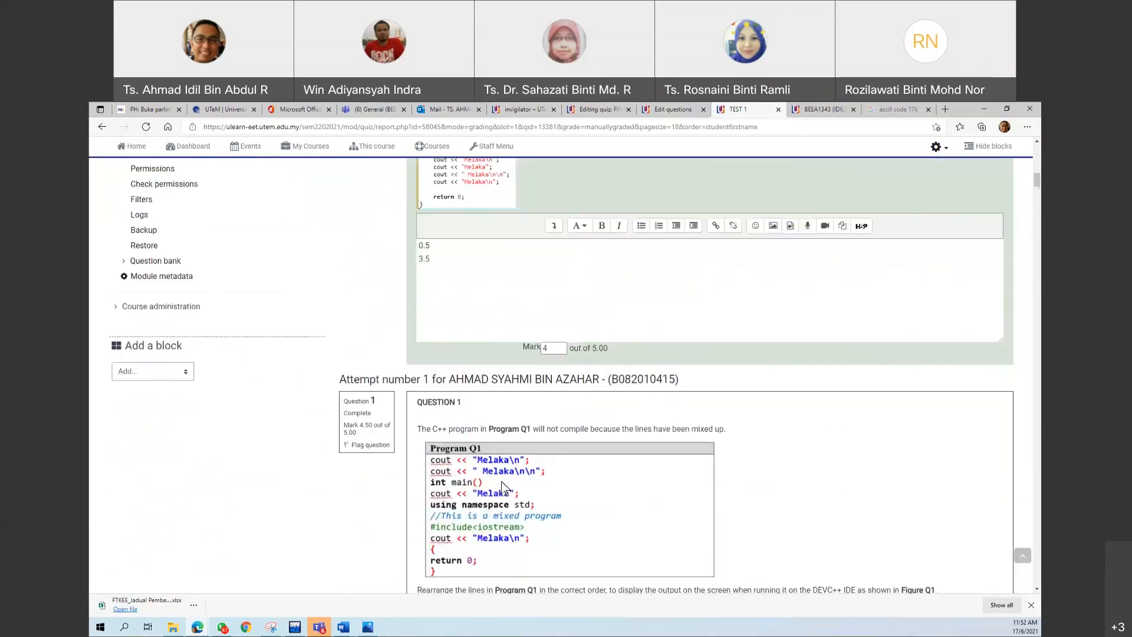
{"action": "scroll", "coordinate": [502, 486], "scroll_direction": "up", "scroll_amount": 3}
{"action": "scroll", "coordinate": [461, 430], "scroll_direction": "up", "scroll_amount": 2}
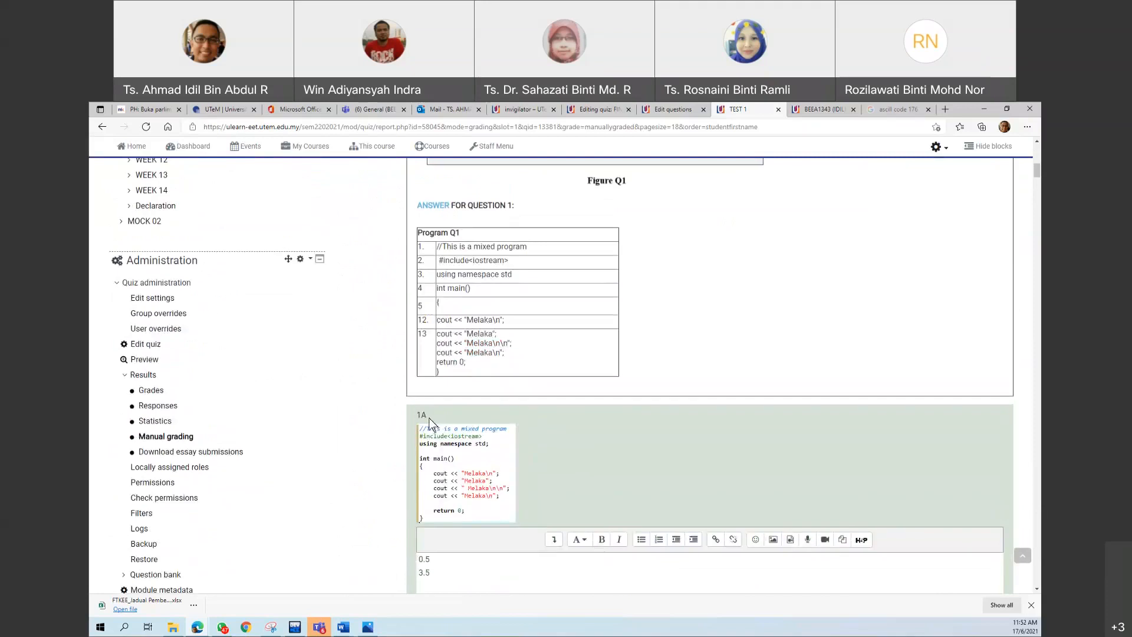
Compare the students' Q1A answers across several attempts with the 1A answer scheme shown below each one
{"action": "scroll", "coordinate": [430, 422], "scroll_direction": "down", "scroll_amount": 15}
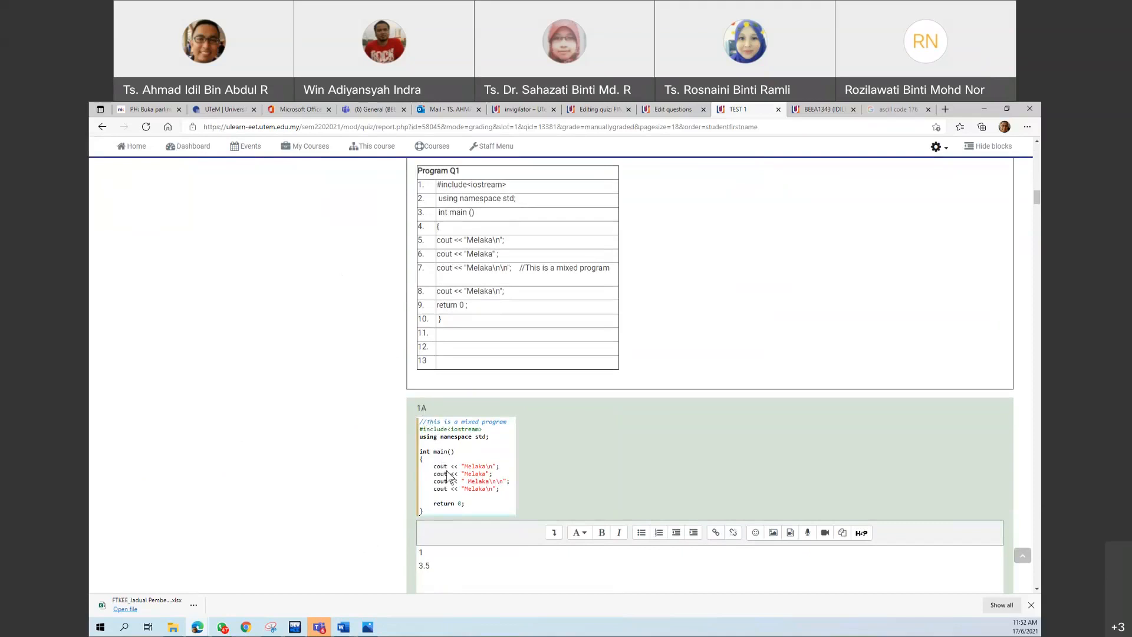
{"action": "scroll", "coordinate": [449, 474], "scroll_direction": "down", "scroll_amount": 15}
{"action": "scroll", "coordinate": [430, 463], "scroll_direction": "down", "scroll_amount": 5}
{"action": "scroll", "coordinate": [430, 463], "scroll_direction": "down", "scroll_amount": 5}
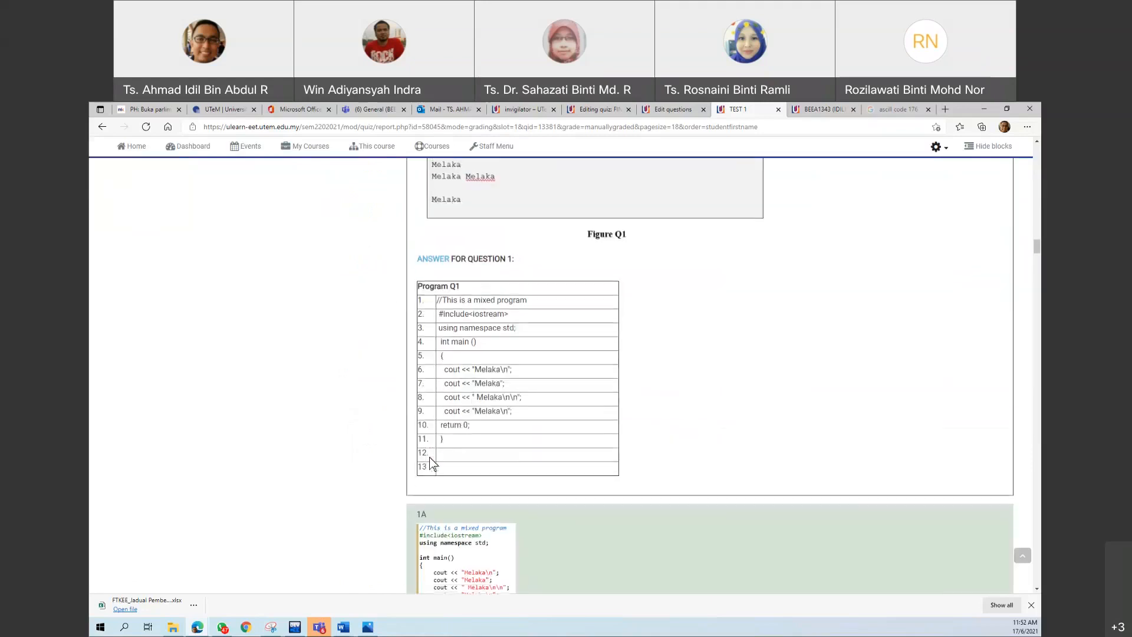
{"action": "scroll", "coordinate": [430, 488], "scroll_direction": "down", "scroll_amount": 4}
{"action": "scroll", "coordinate": [432, 489], "scroll_direction": "up", "scroll_amount": 4}
{"action": "scroll", "coordinate": [429, 488], "scroll_direction": "down", "scroll_amount": 15}
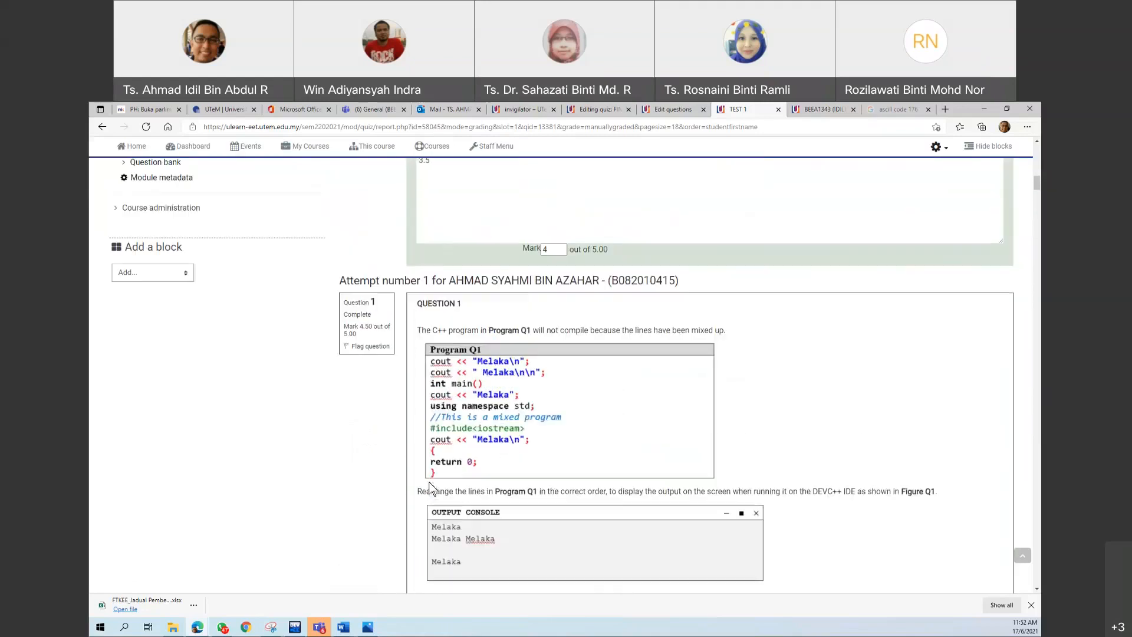
{"action": "scroll", "coordinate": [429, 488], "scroll_direction": "up", "scroll_amount": 6}
{"action": "scroll", "coordinate": [430, 488], "scroll_direction": "up", "scroll_amount": 3}
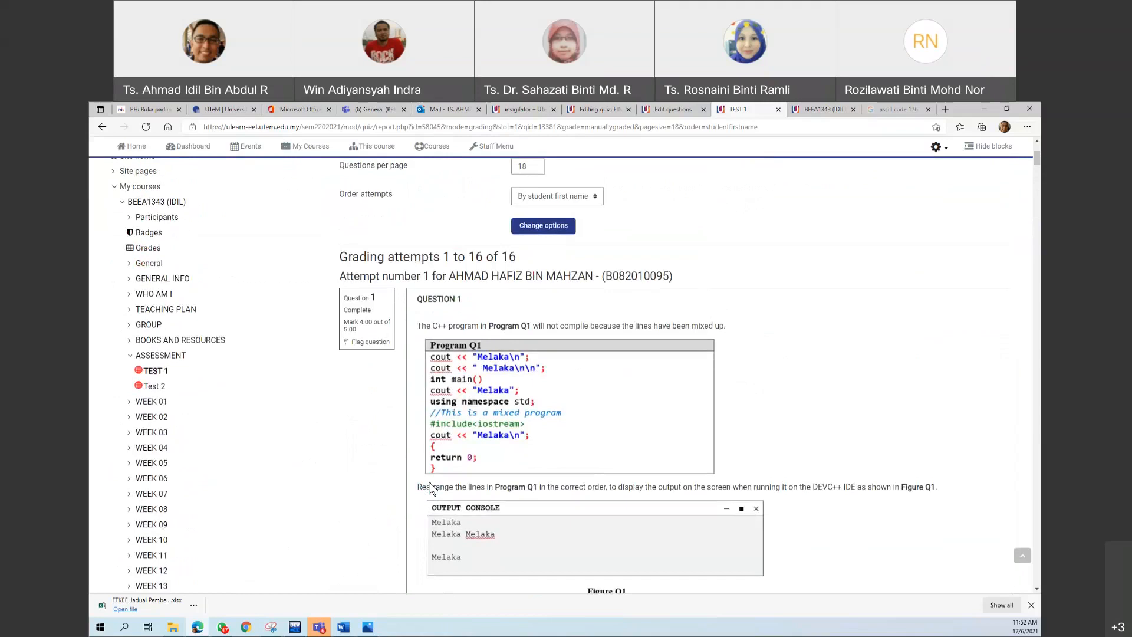
Examine the first attempt's Program Q1 answer table against the question, the expected console output and the 1A scheme
{"action": "scroll", "coordinate": [430, 487], "scroll_direction": "down", "scroll_amount": 3}
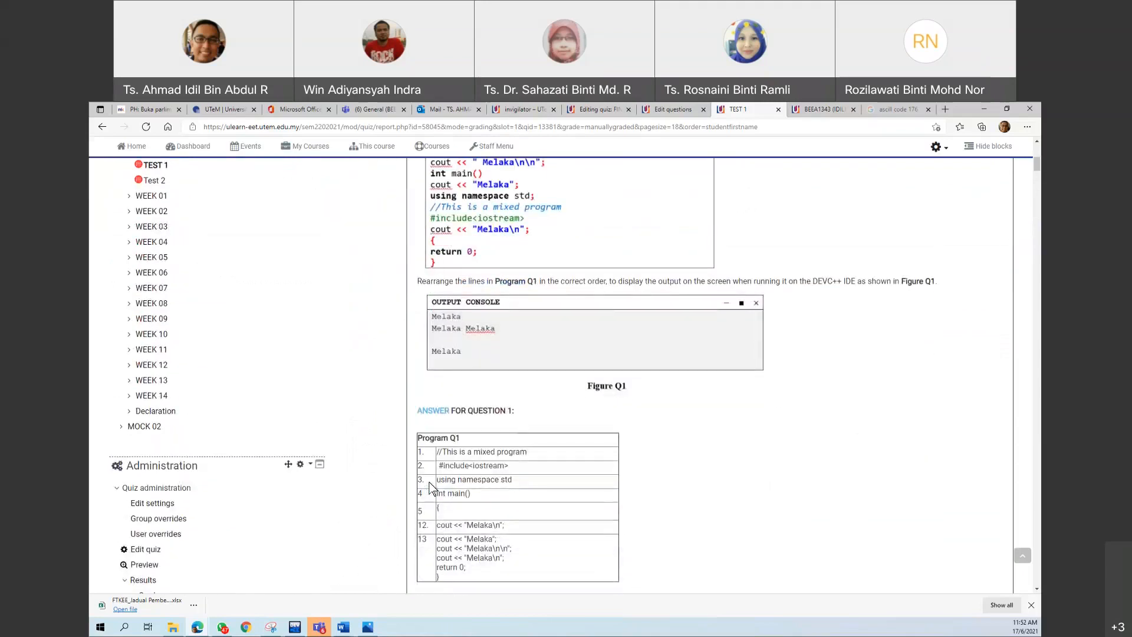
{"action": "scroll", "coordinate": [437, 465], "scroll_direction": "down", "scroll_amount": 2}
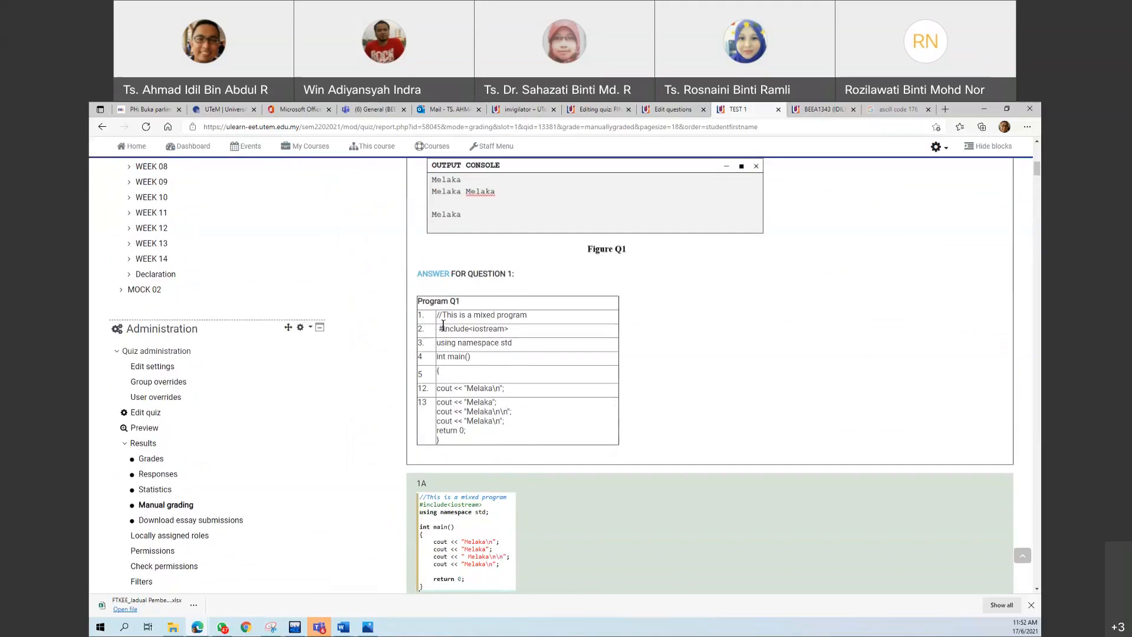
{"action": "left_click_drag", "start_coordinate": [422, 304], "coordinate": [529, 433]}
{"action": "left_click", "coordinate": [632, 373]}
{"action": "scroll", "coordinate": [632, 373], "scroll_direction": "up", "scroll_amount": 5}
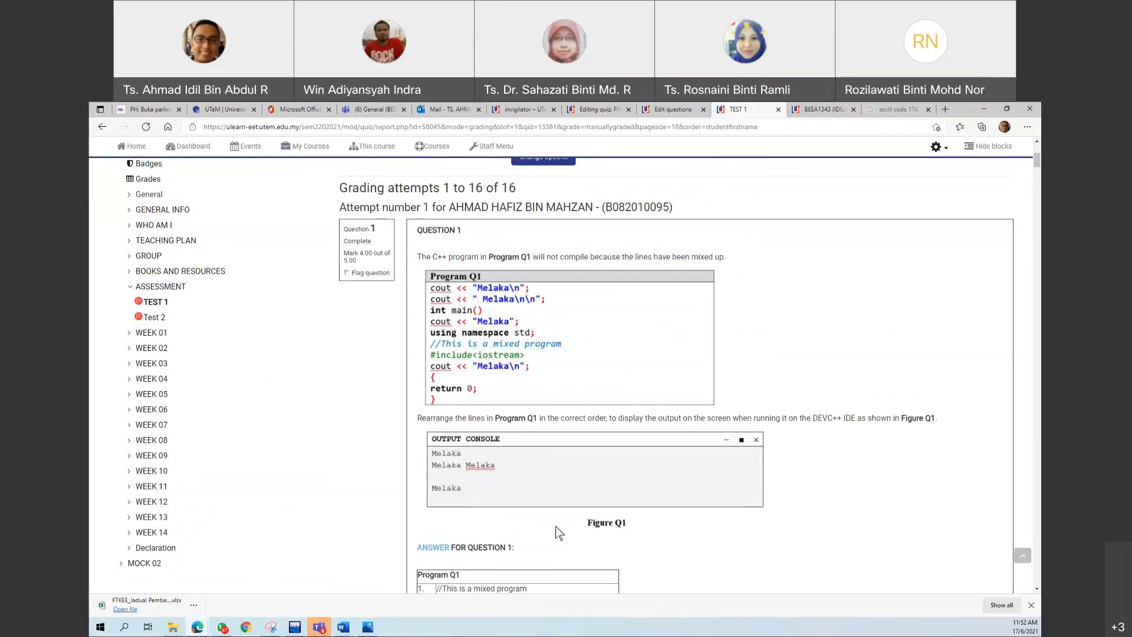
{"action": "scroll", "coordinate": [560, 528], "scroll_direction": "down", "scroll_amount": 3}
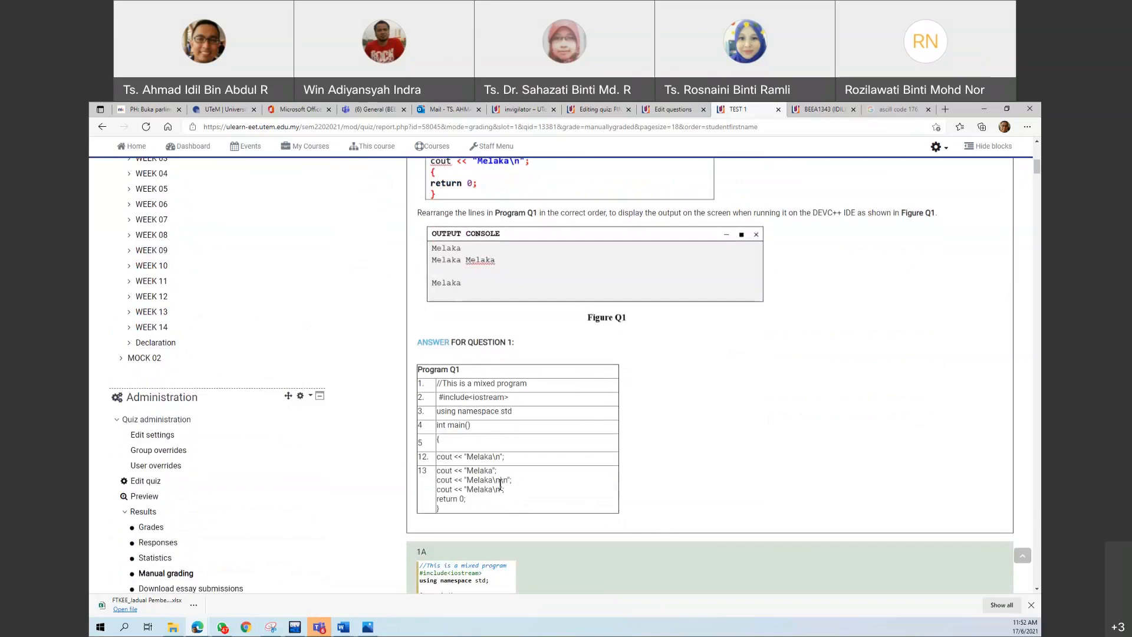
{"action": "scroll", "coordinate": [497, 519], "scroll_direction": "down", "scroll_amount": 3}
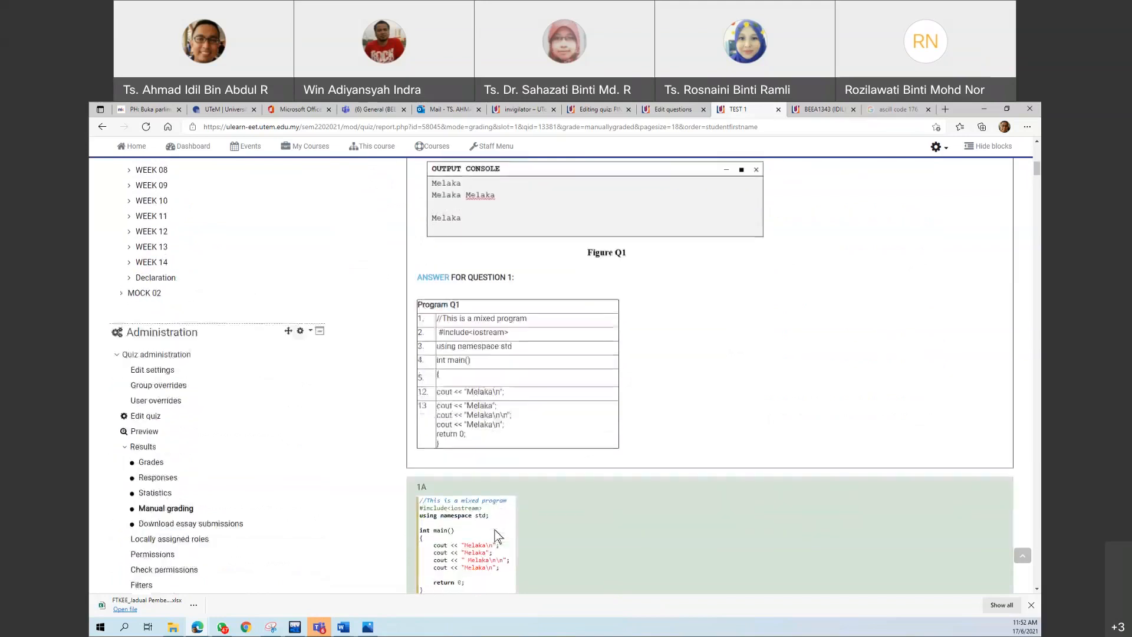
{"action": "scroll", "coordinate": [497, 533], "scroll_direction": "down", "scroll_amount": 2}
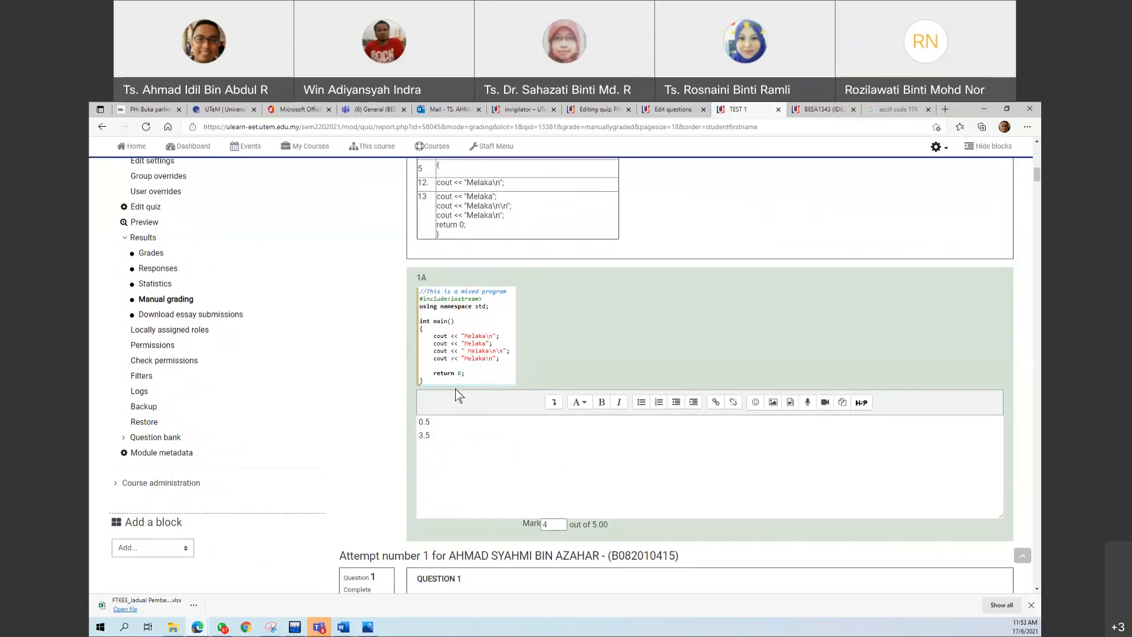
{"action": "scroll", "coordinate": [452, 398], "scroll_direction": "up", "scroll_amount": 2}
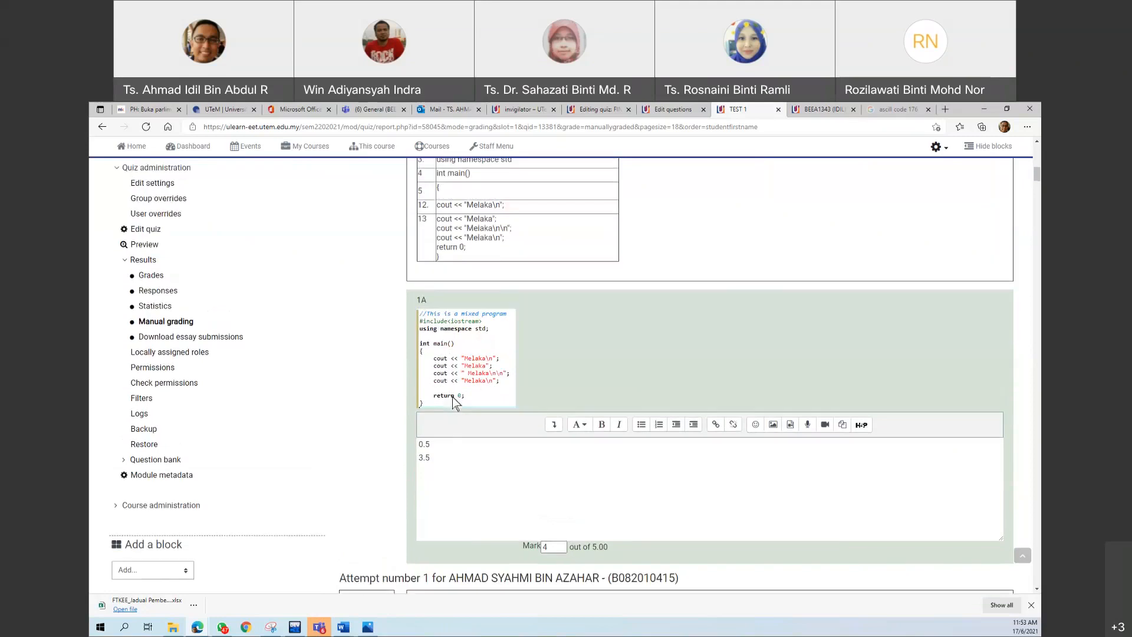
{"action": "scroll", "coordinate": [453, 398], "scroll_direction": "down", "scroll_amount": 1}
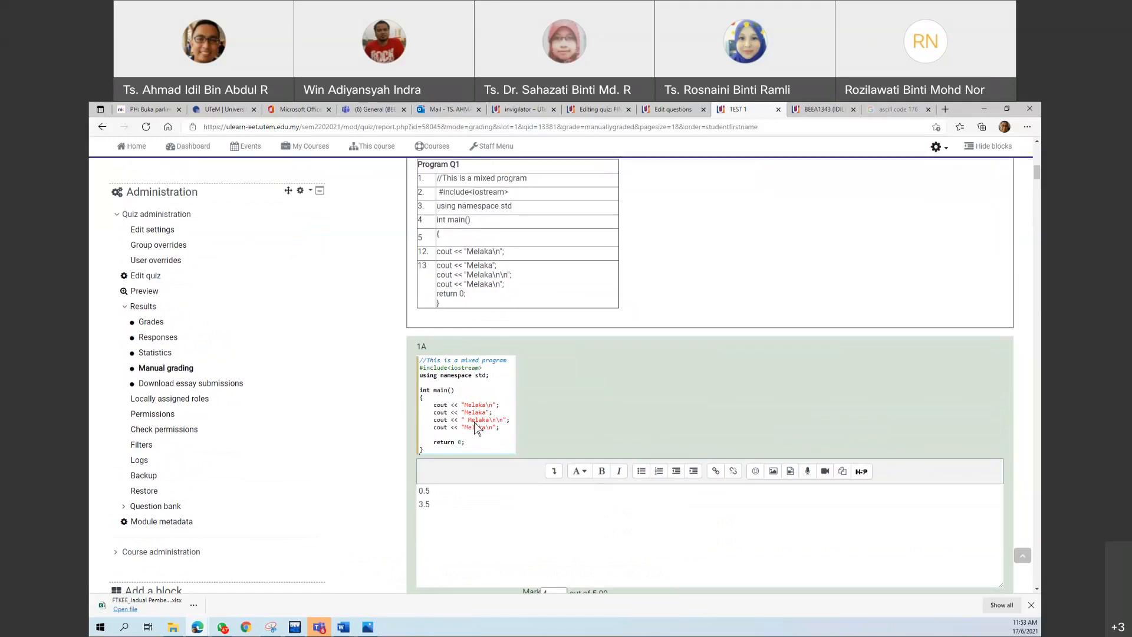
Check the first attempt's partial marks in the comment box and its overall mark out of 5.00
{"action": "left_click", "coordinate": [445, 501]}
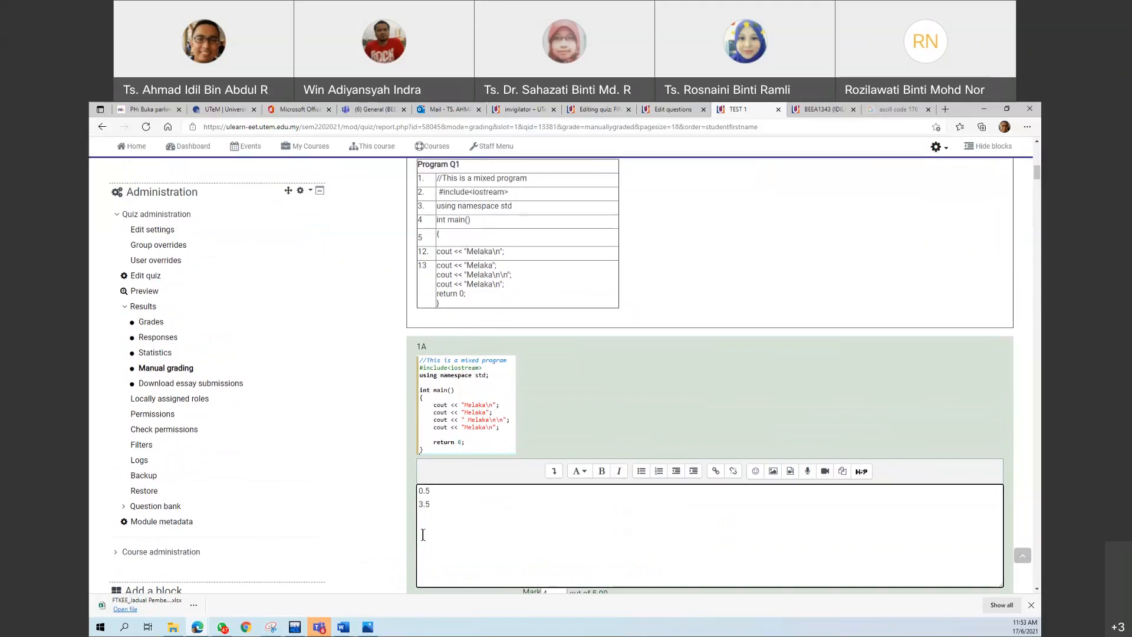
{"action": "left_click", "coordinate": [434, 504]}
{"action": "scroll", "coordinate": [449, 535], "scroll_direction": "down", "scroll_amount": 1}
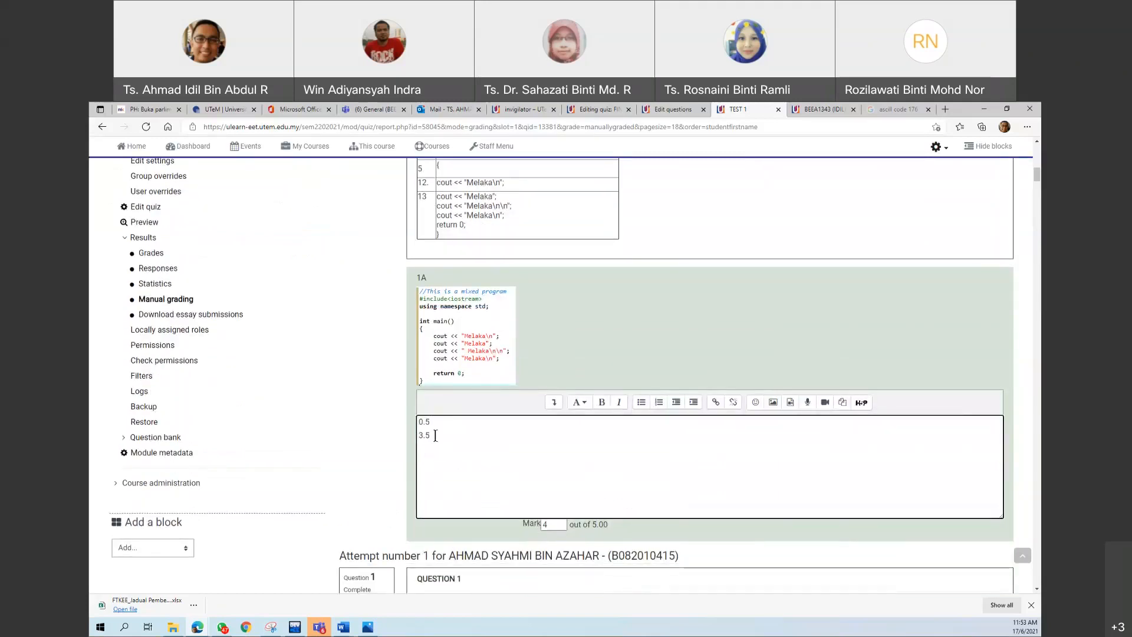
{"action": "left_click", "coordinate": [548, 525]}
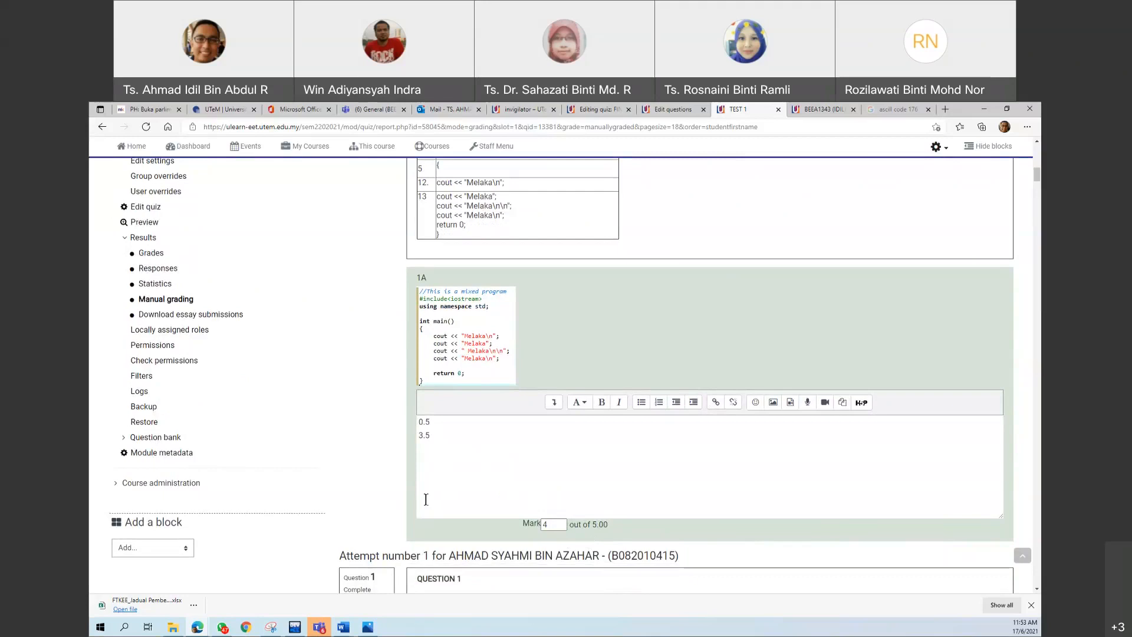
Review the second attempt's answer, partial-mark comments and overall mark against the 1A scheme
{"action": "scroll", "coordinate": [426, 500], "scroll_direction": "down", "scroll_amount": 1}
{"action": "scroll", "coordinate": [425, 499], "scroll_direction": "up", "scroll_amount": 5}
{"action": "scroll", "coordinate": [427, 502], "scroll_direction": "down", "scroll_amount": 10}
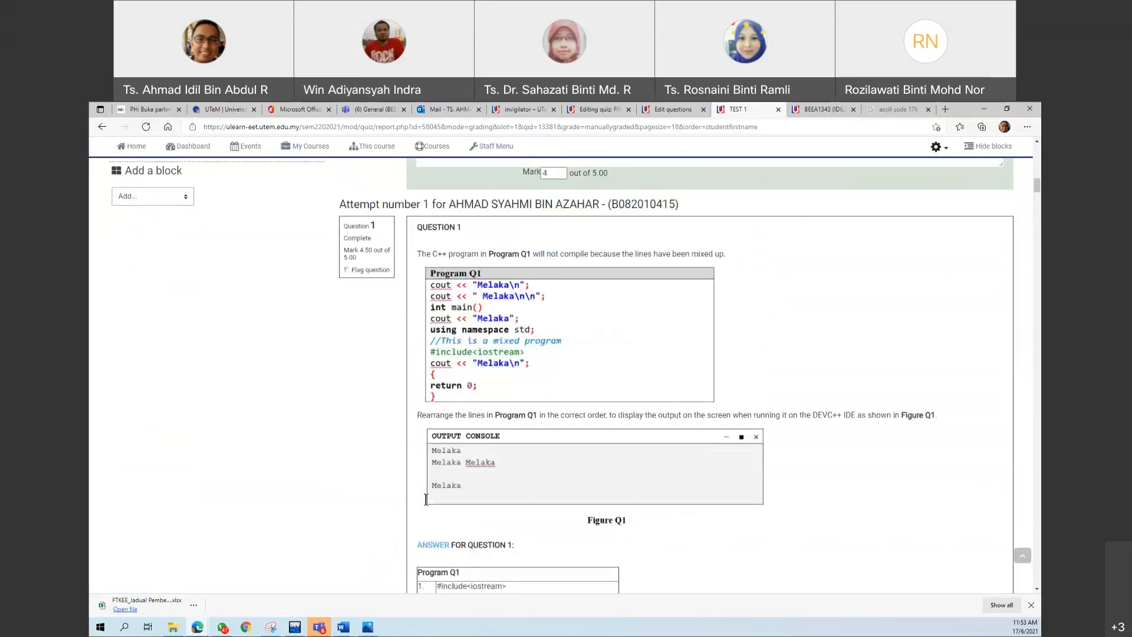
{"action": "scroll", "coordinate": [428, 506], "scroll_direction": "down", "scroll_amount": 7}
{"action": "scroll", "coordinate": [428, 506], "scroll_direction": "down", "scroll_amount": 3}
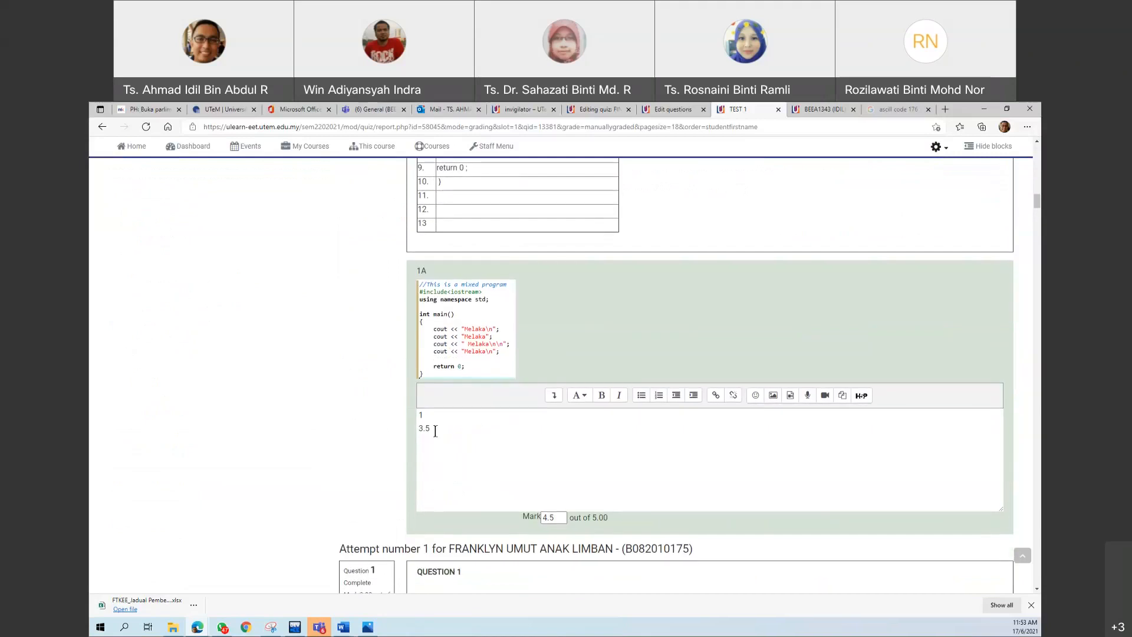
{"action": "scroll", "coordinate": [461, 394], "scroll_direction": "up", "scroll_amount": 2}
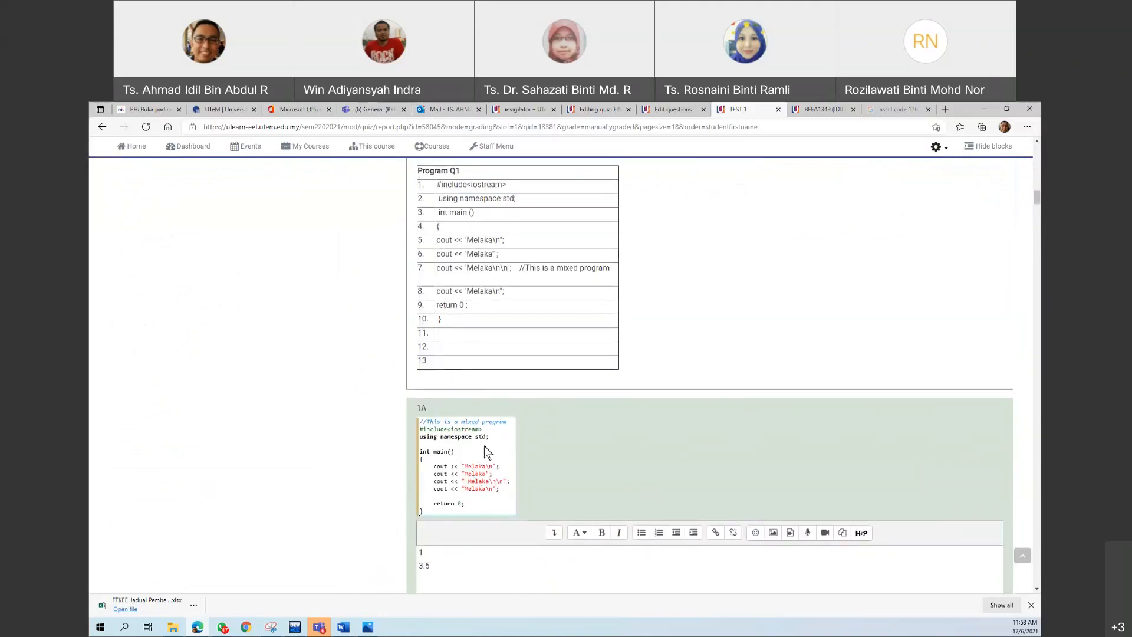
{"action": "scroll", "coordinate": [462, 507], "scroll_direction": "down", "scroll_amount": 3}
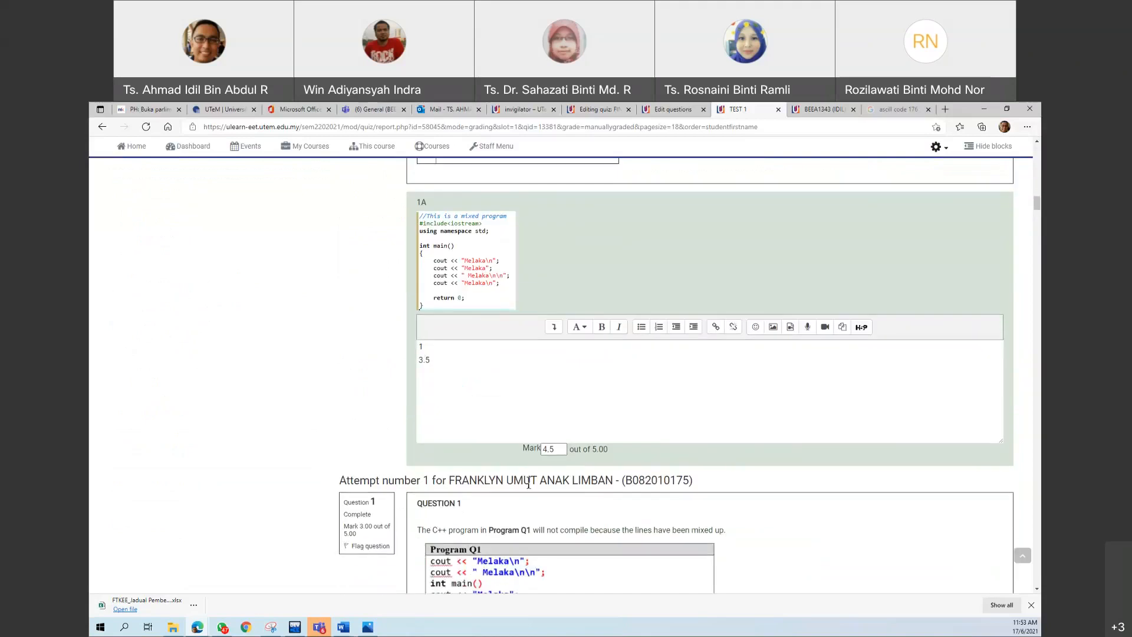
Browse the comments and marks given to the remaining Q1A attempts, and return to the second attempt's grading area
{"action": "scroll", "coordinate": [529, 483], "scroll_direction": "down", "scroll_amount": 5}
{"action": "scroll", "coordinate": [529, 483], "scroll_direction": "down", "scroll_amount": 20}
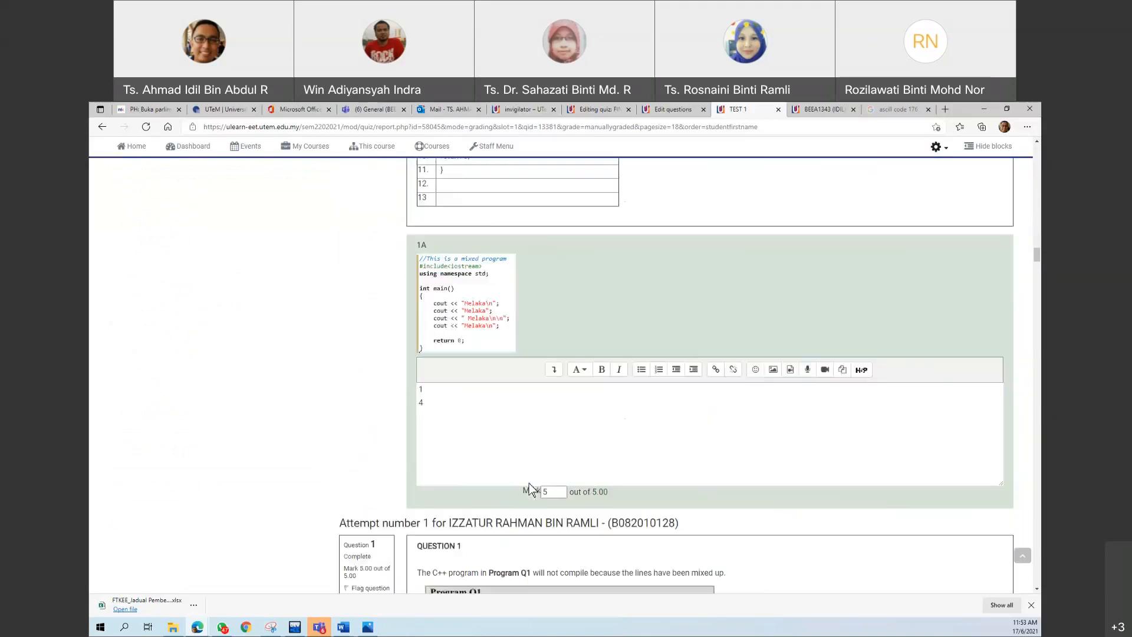
{"action": "scroll", "coordinate": [529, 483], "scroll_direction": "up", "scroll_amount": 15}
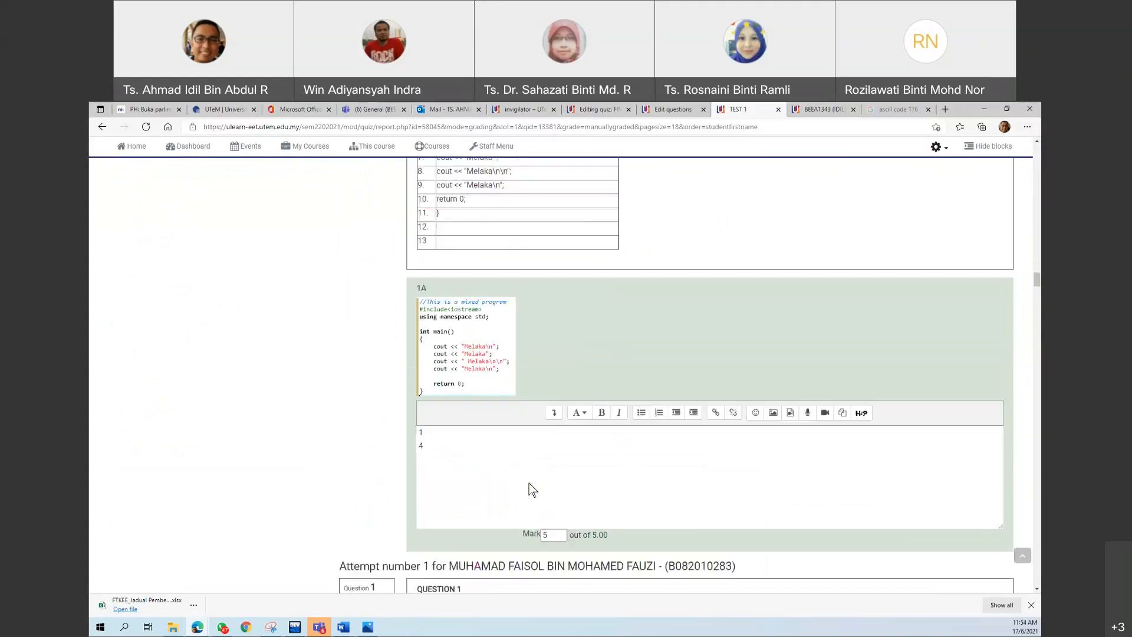
{"action": "scroll", "coordinate": [529, 483], "scroll_direction": "up", "scroll_amount": 10}
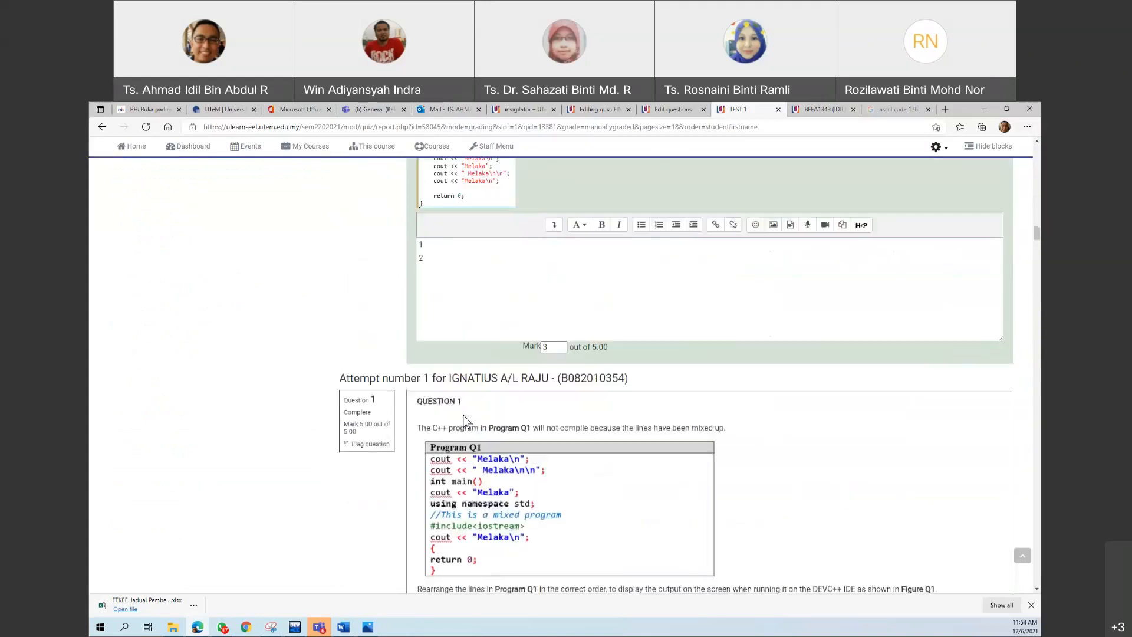
{"action": "scroll", "coordinate": [458, 324], "scroll_direction": "up", "scroll_amount": 3}
{"action": "scroll", "coordinate": [458, 324], "scroll_direction": "down", "scroll_amount": 9}
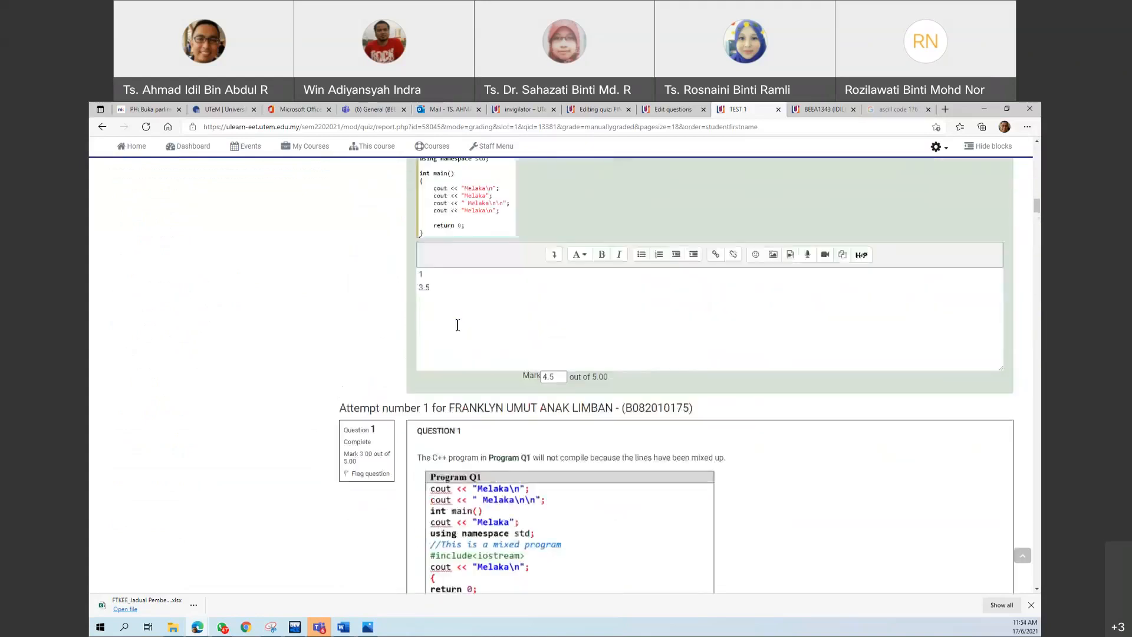
{"action": "scroll", "coordinate": [460, 328], "scroll_direction": "up", "scroll_amount": 1}
{"action": "scroll", "coordinate": [459, 329], "scroll_direction": "up", "scroll_amount": 3}
{"action": "scroll", "coordinate": [560, 383], "scroll_direction": "down", "scroll_amount": 5}
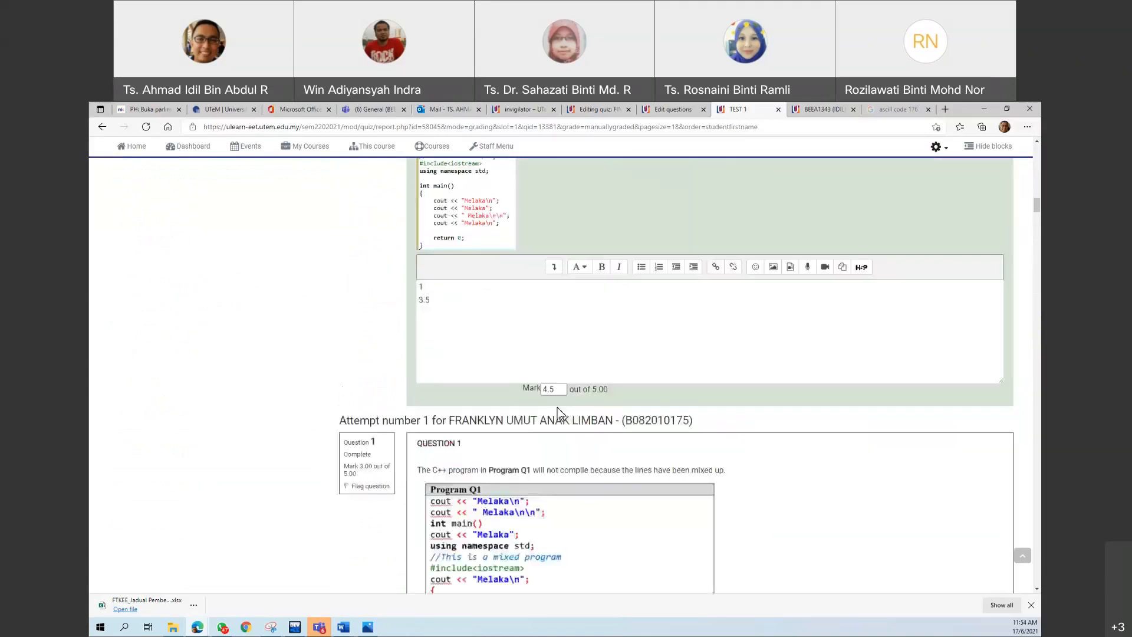
View the Q1A grading options at the start of the page and the save option after the last attempt
{"action": "scroll", "coordinate": [795, 512], "scroll_direction": "up", "scroll_amount": 15}
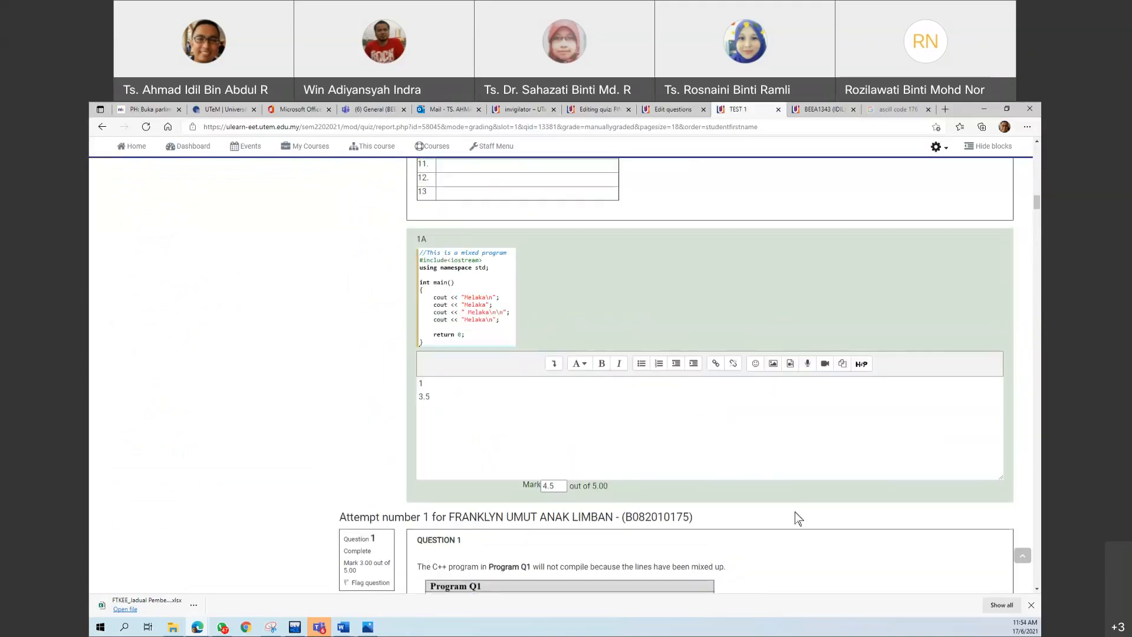
{"action": "scroll", "coordinate": [777, 513], "scroll_direction": "up", "scroll_amount": 10}
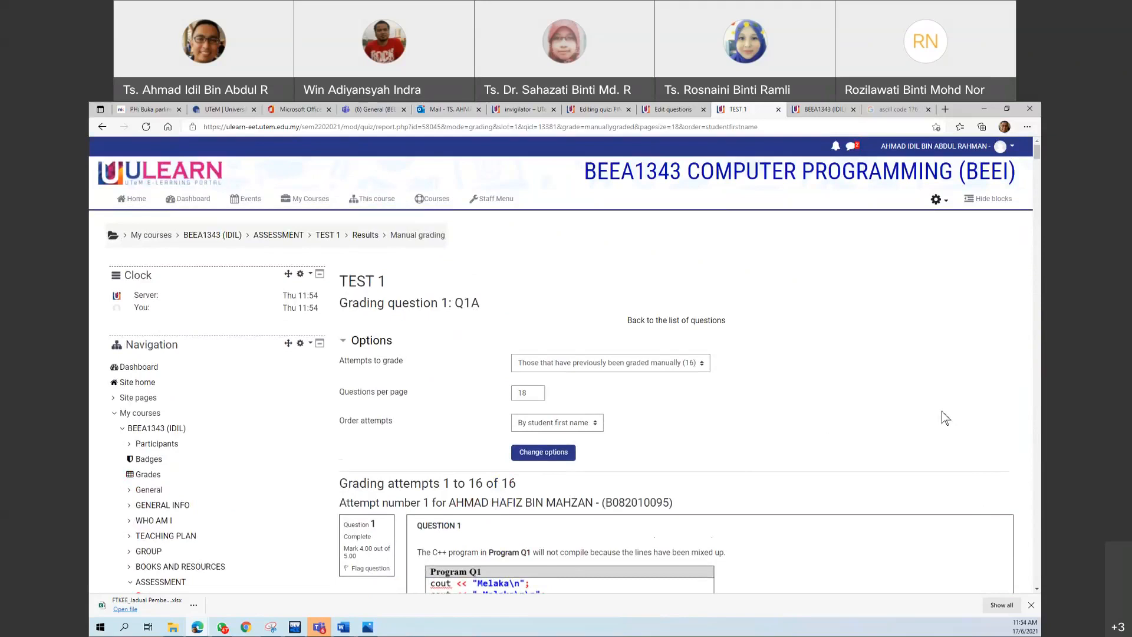
{"action": "scroll", "coordinate": [942, 411], "scroll_direction": "down", "scroll_amount": 15}
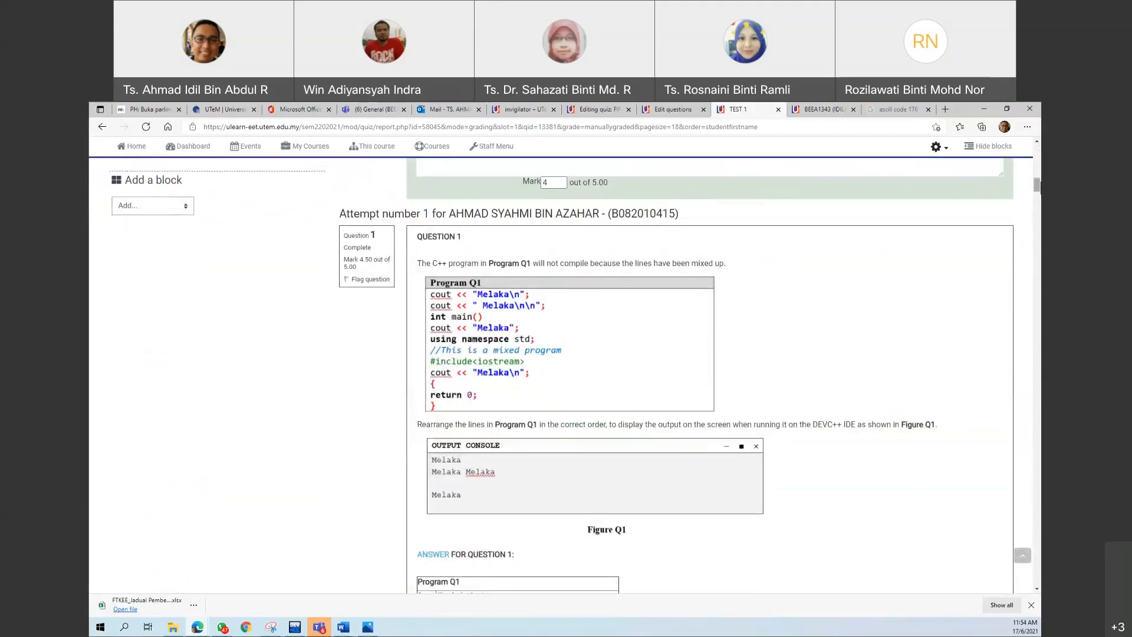
{"action": "left_click_drag", "start_coordinate": [1038, 188], "coordinate": [1041, 595]}
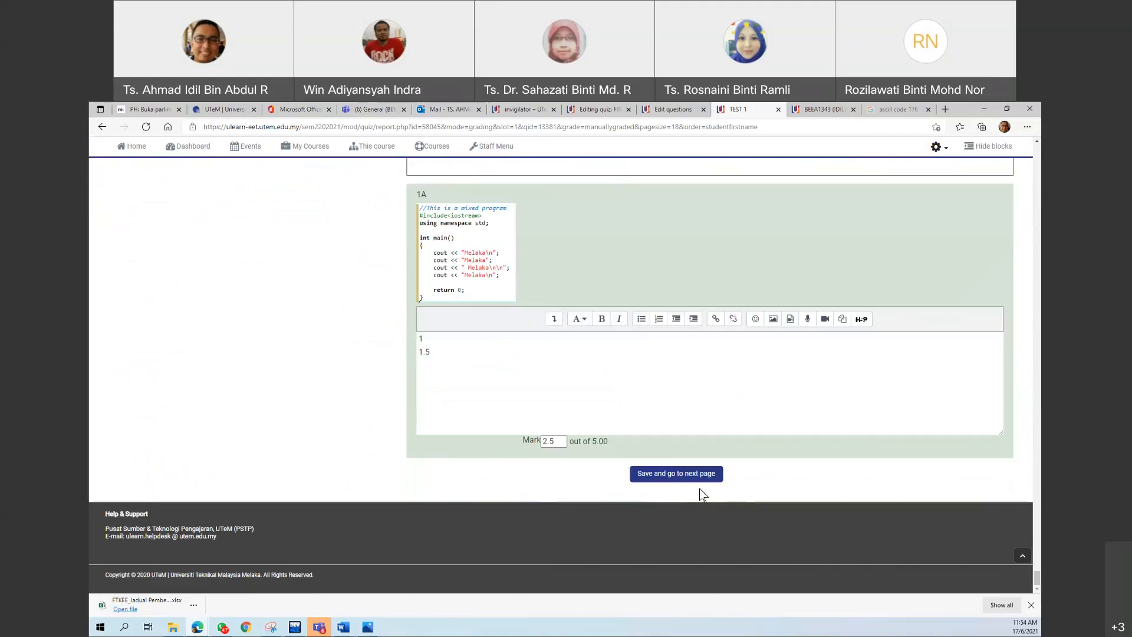
Save the Q1A grades and go back to the TEST 1 manual grading list to review its questions
{"action": "left_click", "coordinate": [652, 483]}
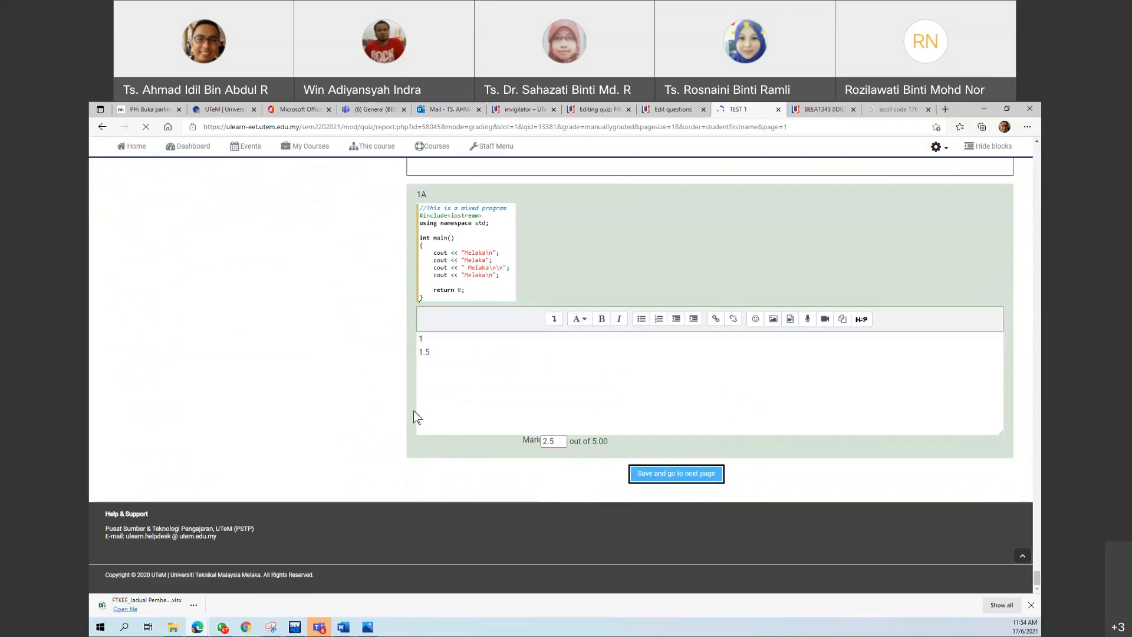
{"action": "scroll", "coordinate": [312, 475], "scroll_direction": "down", "scroll_amount": 9}
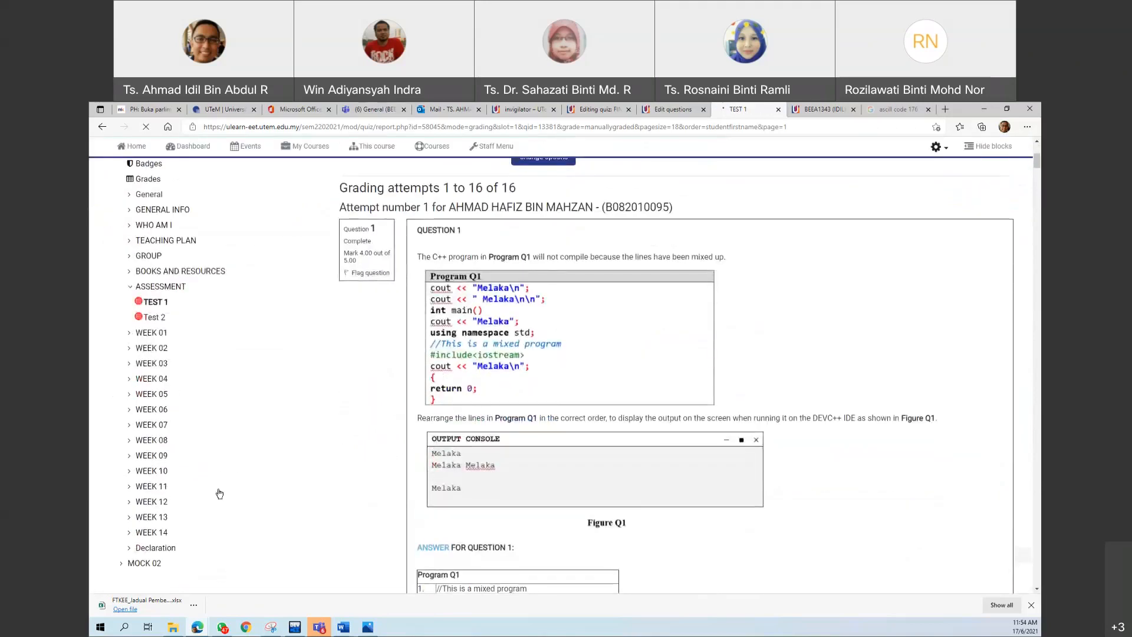
{"action": "left_click", "coordinate": [167, 574]}
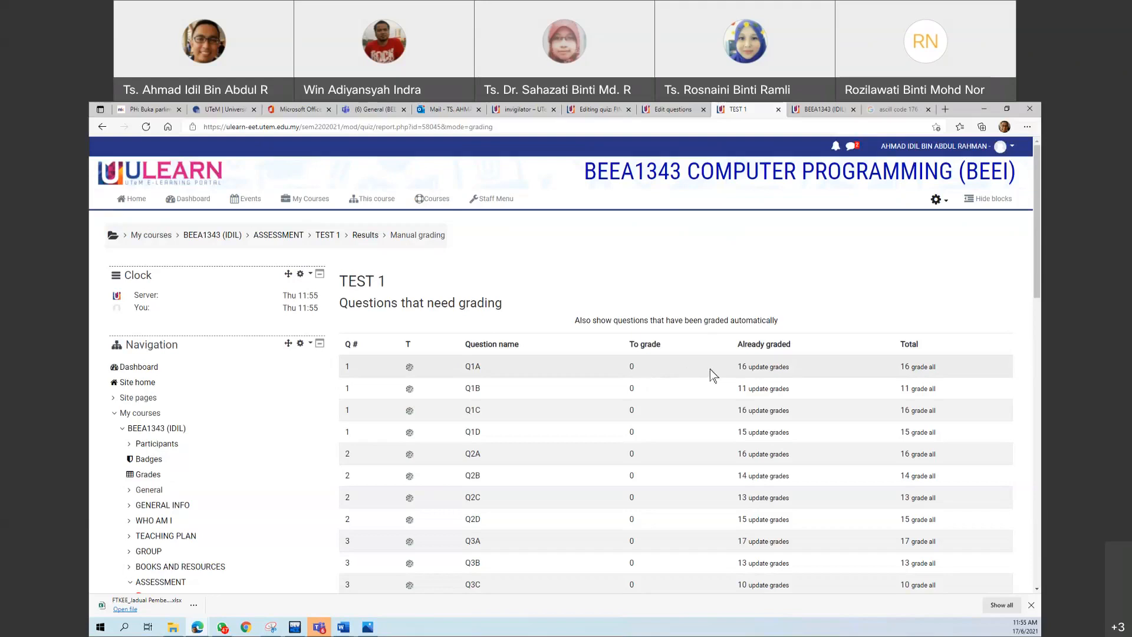
{"action": "scroll", "coordinate": [867, 515], "scroll_direction": "down", "scroll_amount": 4}
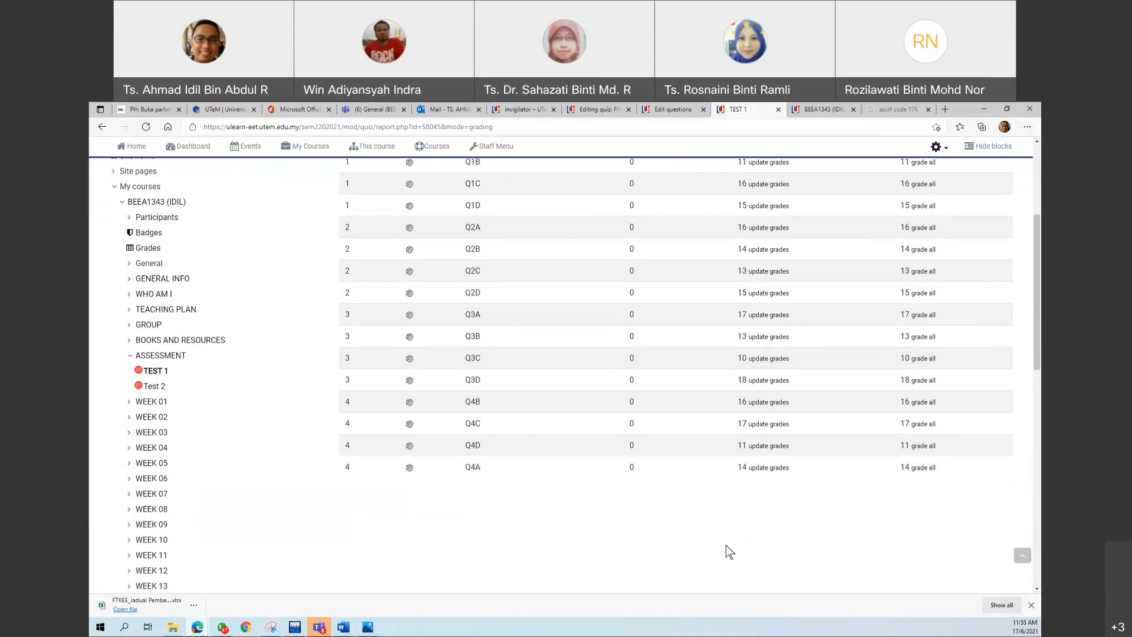
{"action": "scroll", "coordinate": [726, 549], "scroll_direction": "up", "scroll_amount": 4}
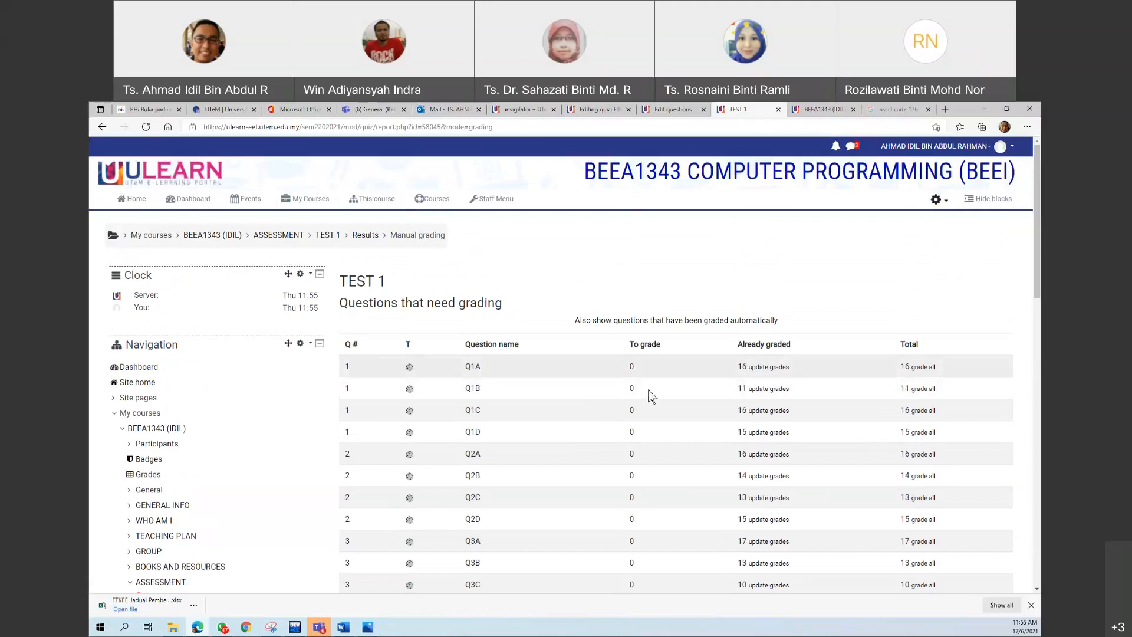
Open the graded Q1B attempts, check the first answer's marks against the 1B scheme, and return to the question list
{"action": "left_click", "coordinate": [757, 389]}
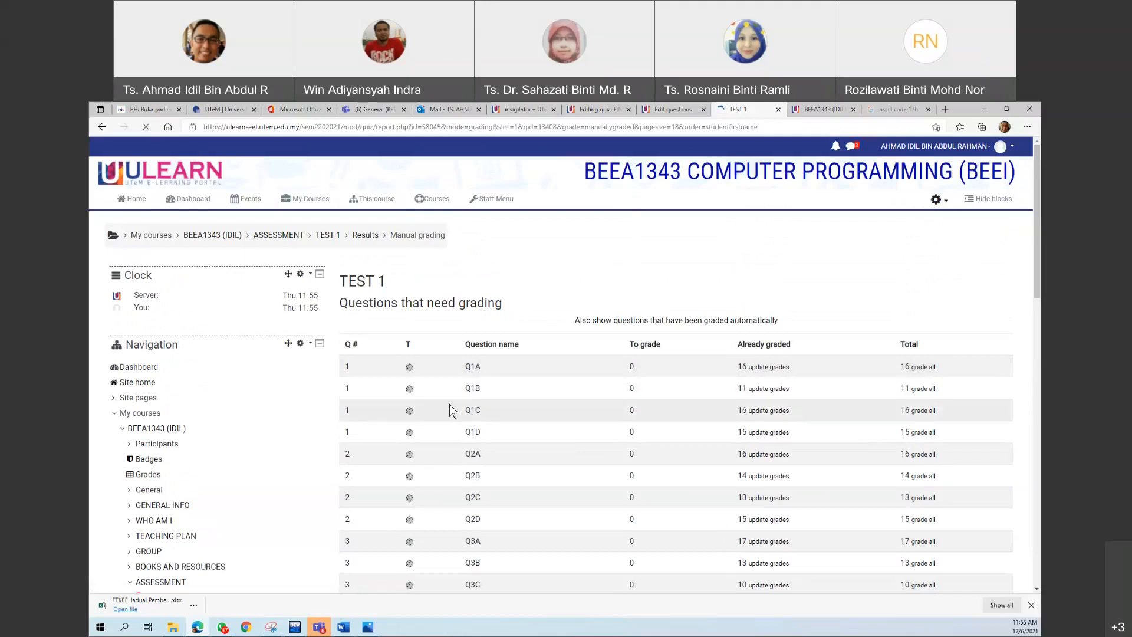
{"action": "scroll", "coordinate": [458, 405], "scroll_direction": "down", "scroll_amount": 5}
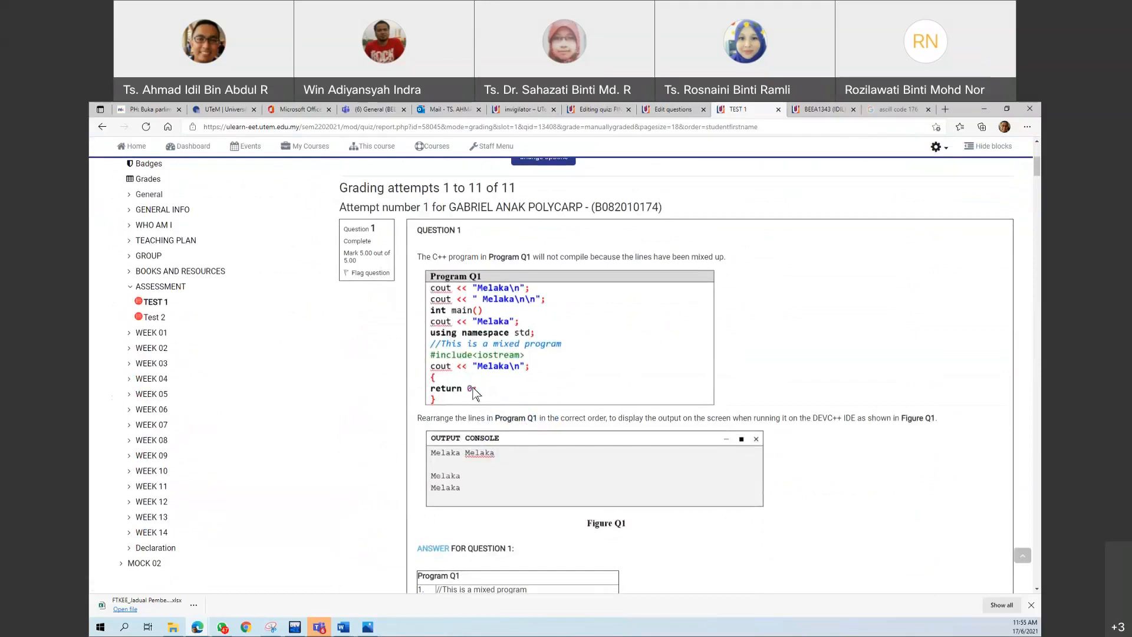
{"action": "scroll", "coordinate": [505, 419], "scroll_direction": "down", "scroll_amount": 9}
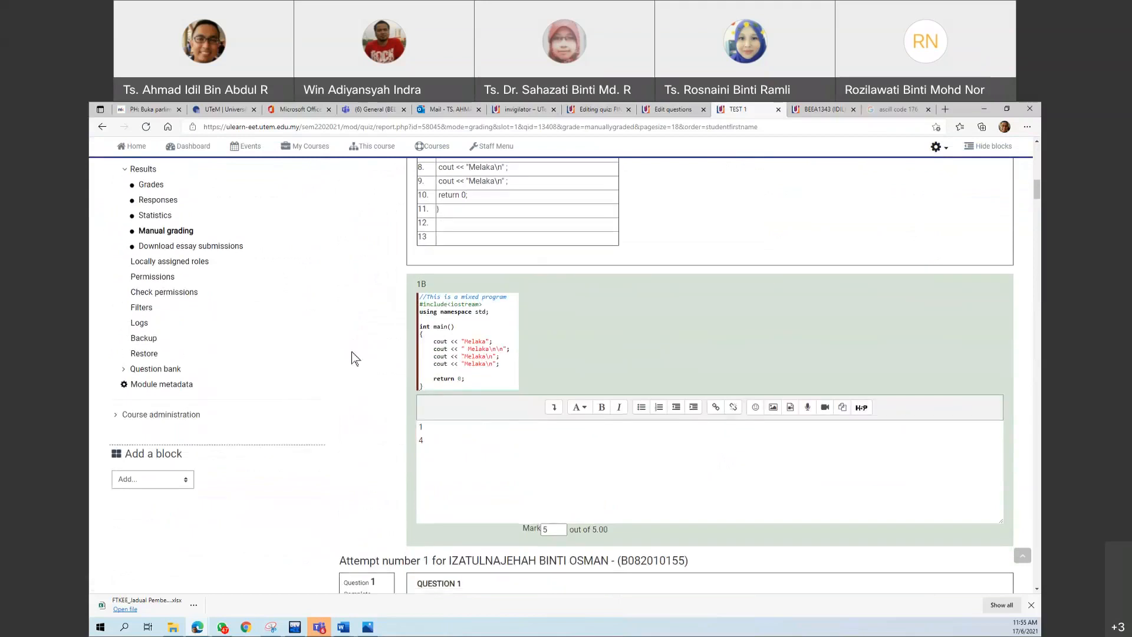
{"action": "left_click", "coordinate": [103, 127]}
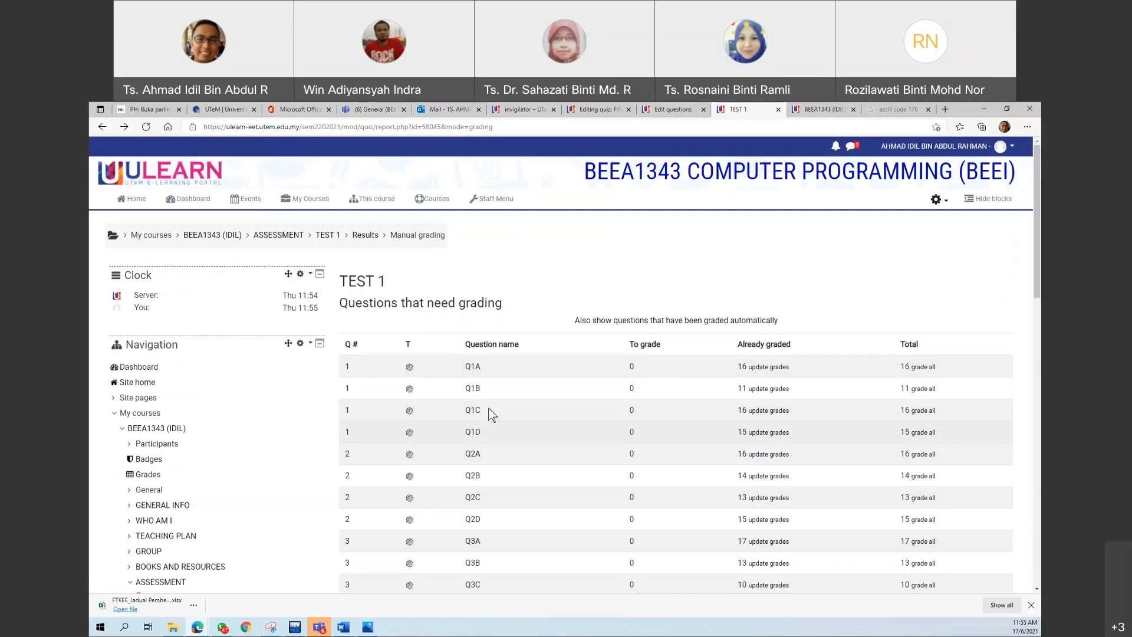
Open the grades report in the TEST 1 results
{"action": "scroll", "coordinate": [328, 439], "scroll_direction": "down", "scroll_amount": 3}
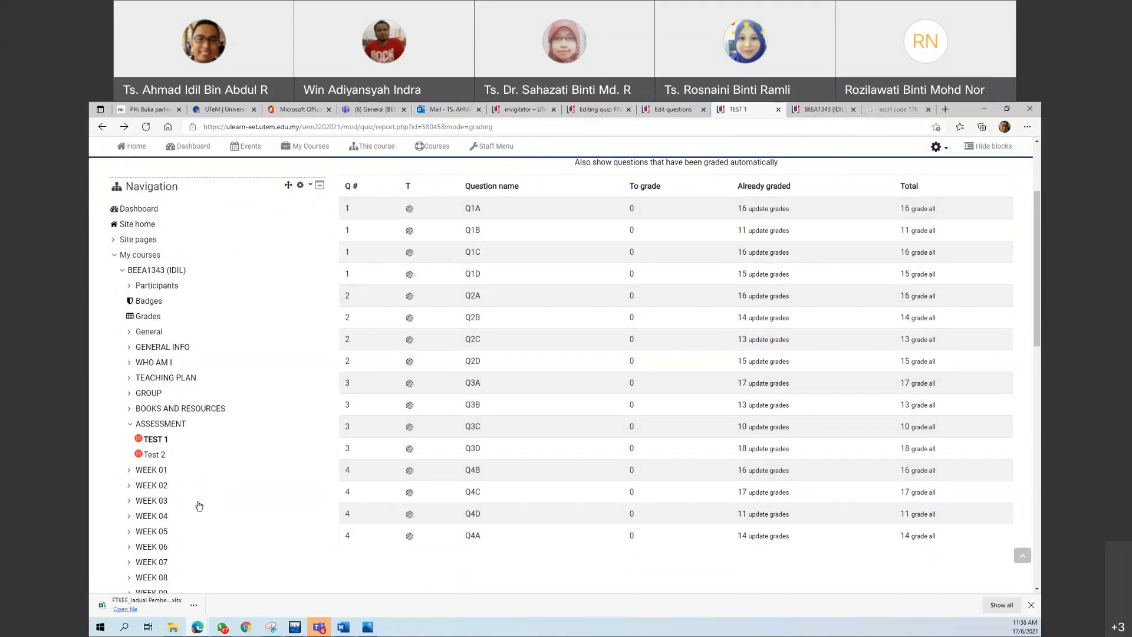
{"action": "scroll", "coordinate": [199, 505], "scroll_direction": "down", "scroll_amount": 9}
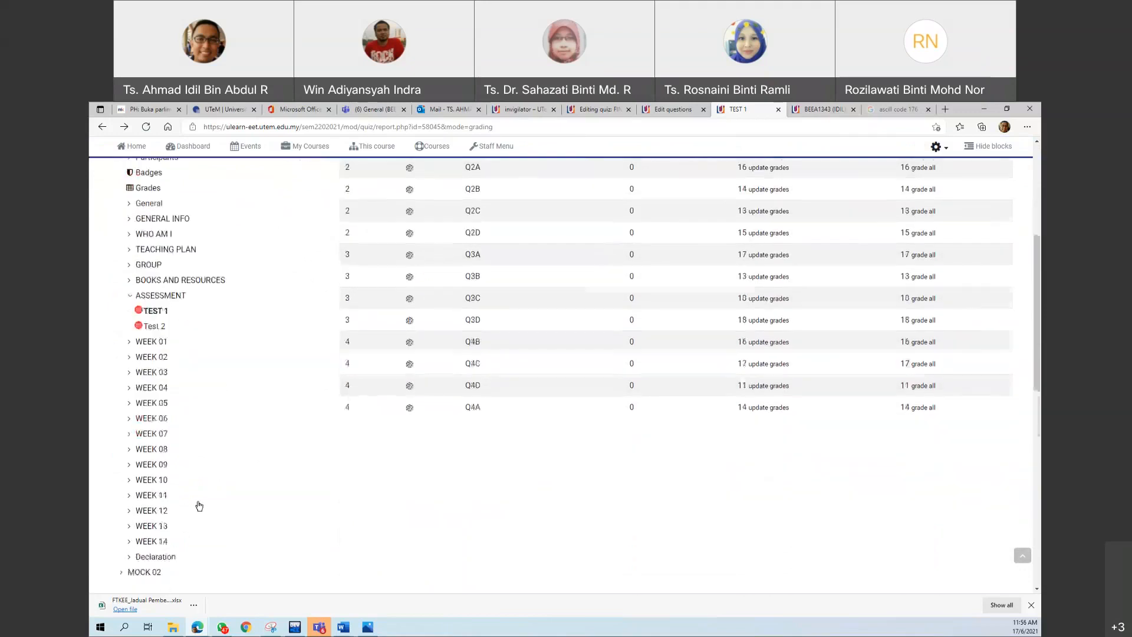
{"action": "scroll", "coordinate": [200, 506], "scroll_direction": "down", "scroll_amount": 1}
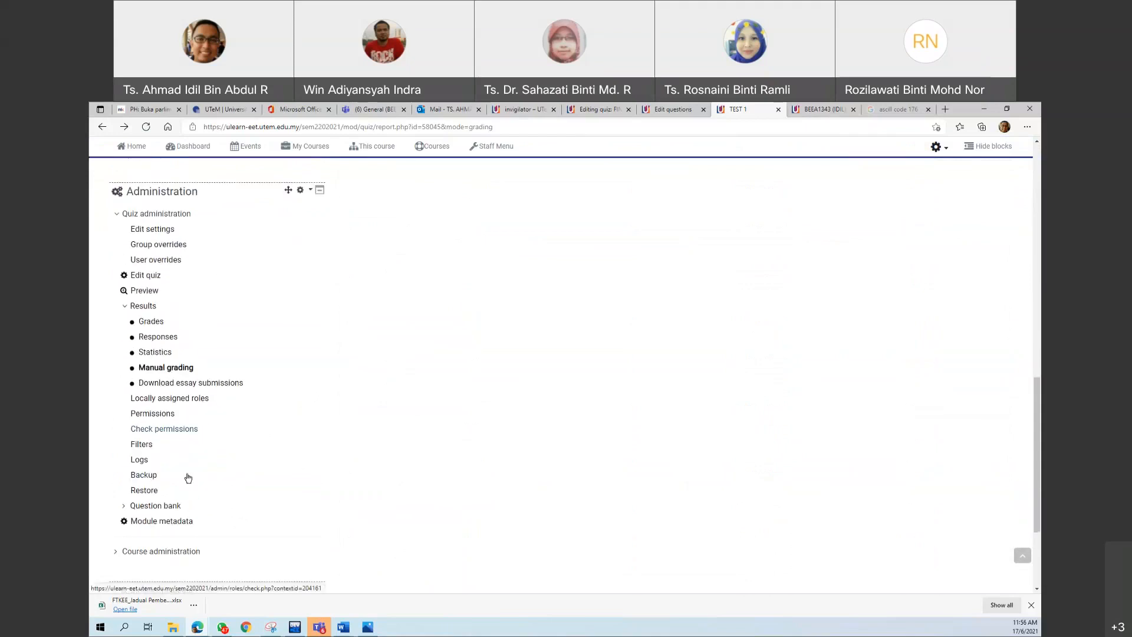
{"action": "left_click", "coordinate": [147, 308]}
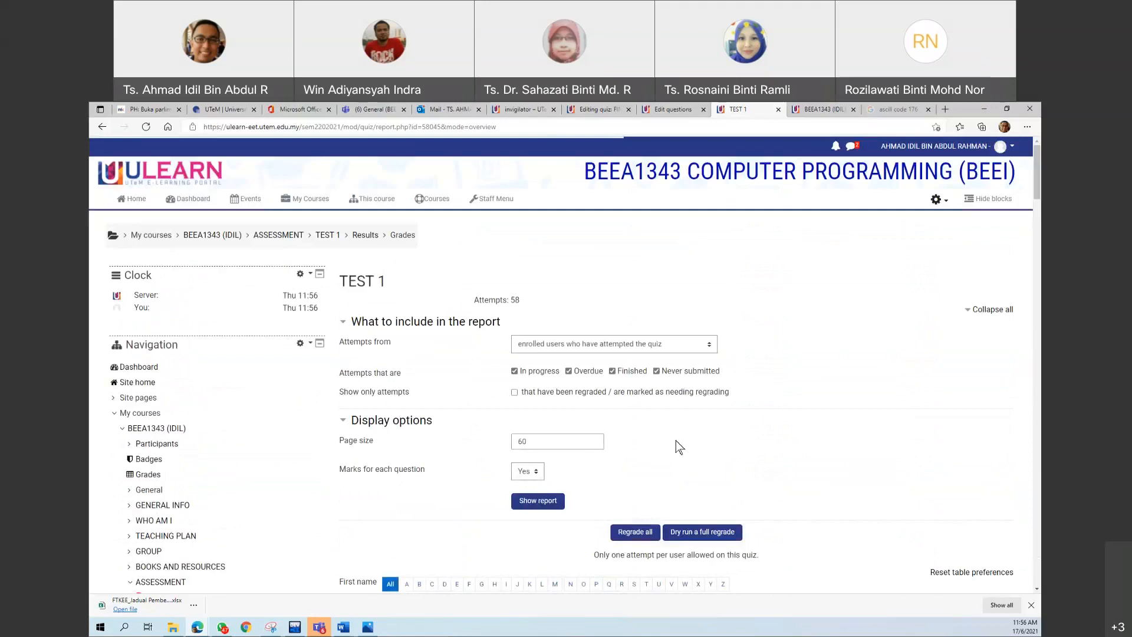
Examine the students' overall grades, per-question marks and grade-range chart in the TEST 1 report
{"action": "scroll", "coordinate": [676, 441], "scroll_direction": "down", "scroll_amount": 5}
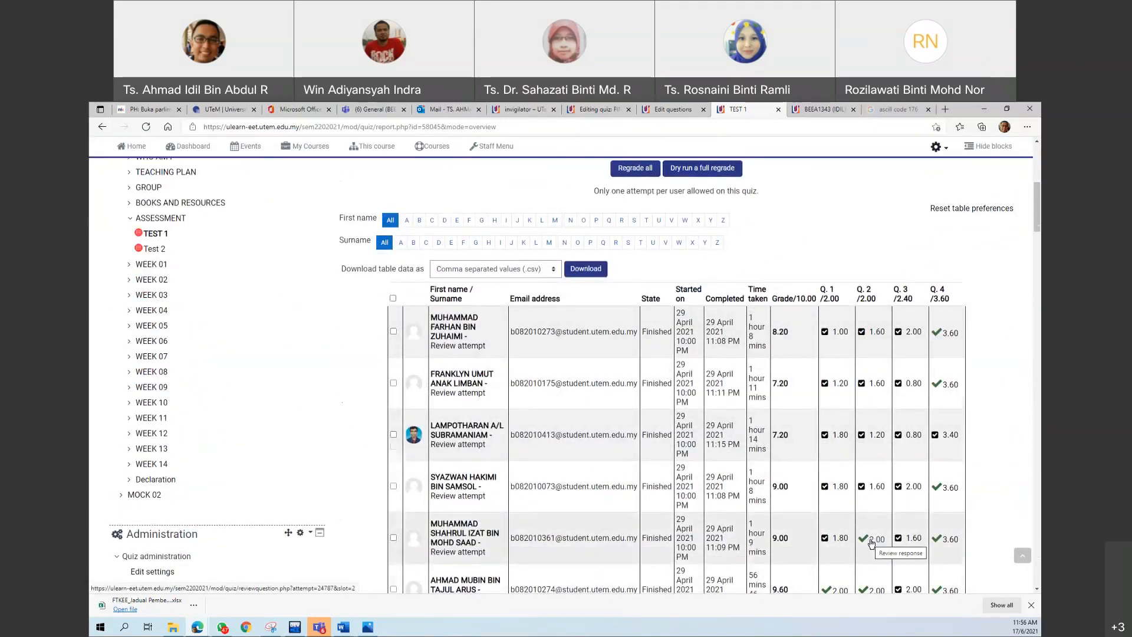
{"action": "scroll", "coordinate": [872, 544], "scroll_direction": "down", "scroll_amount": 10}
{"action": "scroll", "coordinate": [872, 544], "scroll_direction": "down", "scroll_amount": 15}
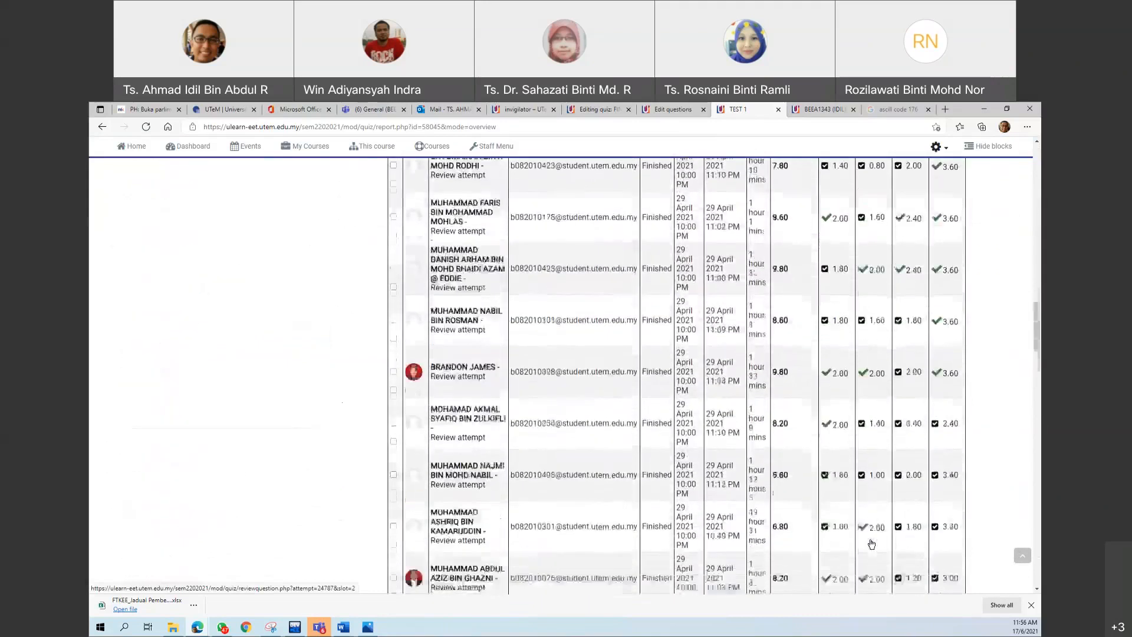
{"action": "scroll", "coordinate": [872, 544], "scroll_direction": "down", "scroll_amount": 10}
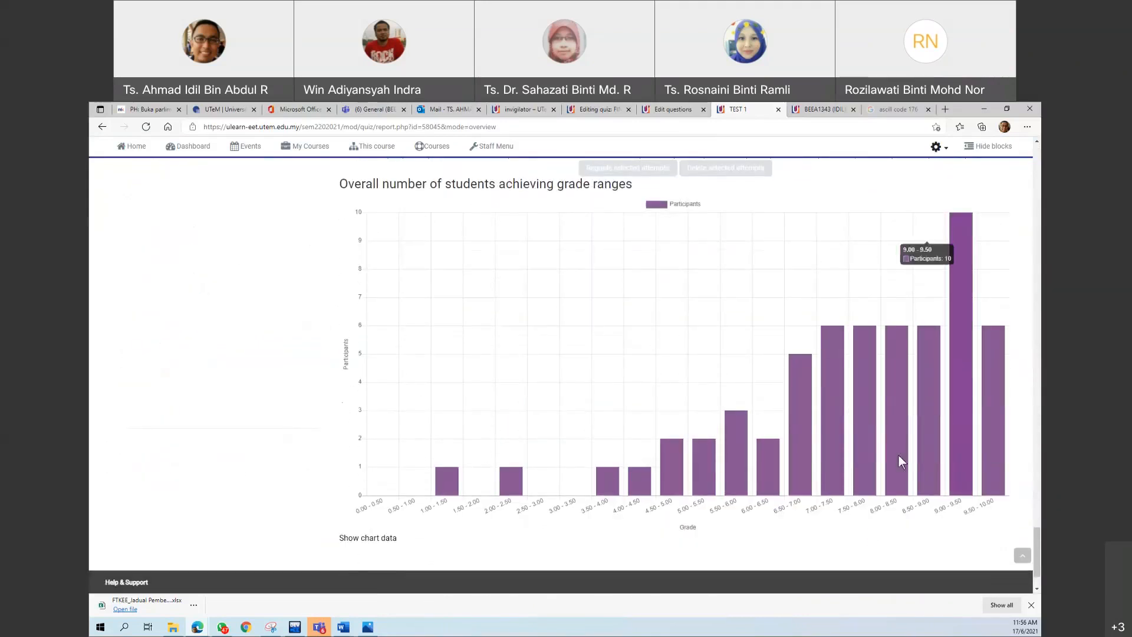
{"action": "scroll", "coordinate": [731, 373], "scroll_direction": "up", "scroll_amount": 10}
{"action": "scroll", "coordinate": [731, 374], "scroll_direction": "up", "scroll_amount": 15}
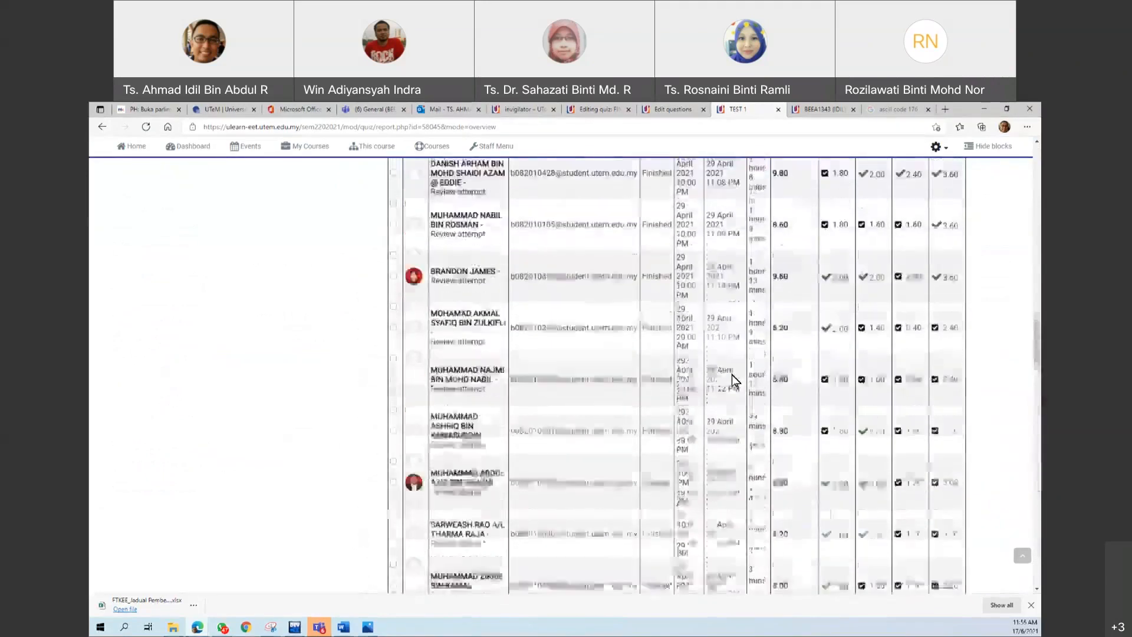
{"action": "scroll", "coordinate": [731, 374], "scroll_direction": "down", "scroll_amount": 3}
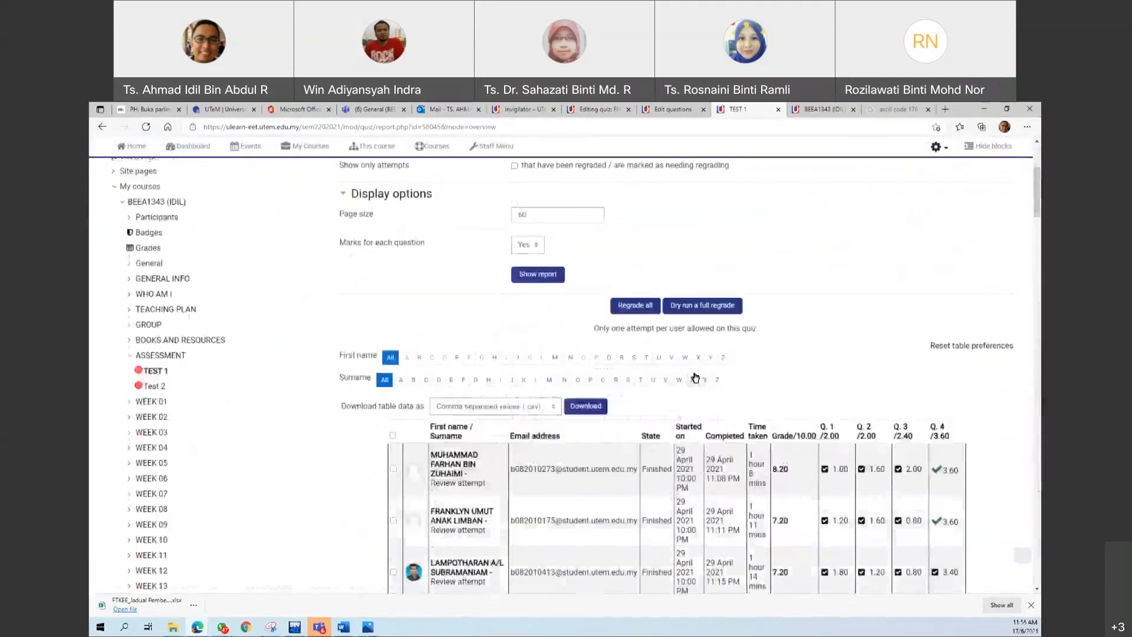
{"action": "scroll", "coordinate": [695, 375], "scroll_direction": "up", "scroll_amount": 3}
{"action": "scroll", "coordinate": [571, 564], "scroll_direction": "down", "scroll_amount": 1}
{"action": "scroll", "coordinate": [571, 564], "scroll_direction": "up", "scroll_amount": 1}
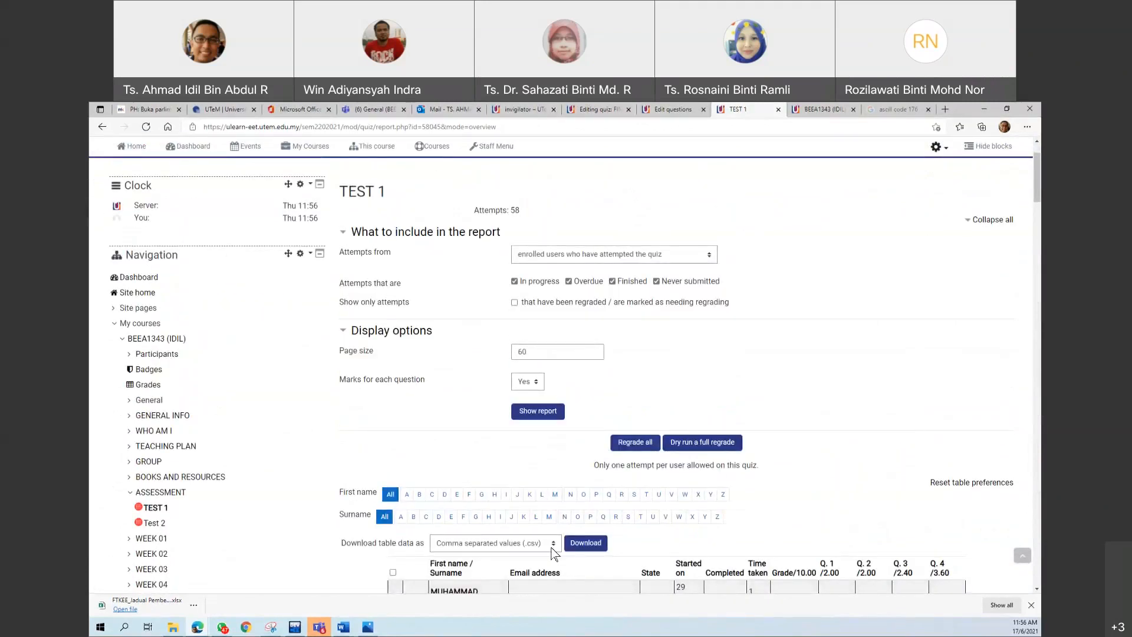
Set the download format of the TEST 1 grades table to Microsoft Excel (.xlsx) and look over the report options
{"action": "scroll", "coordinate": [416, 557], "scroll_direction": "down", "scroll_amount": 2}
{"action": "left_click", "coordinate": [543, 408]}
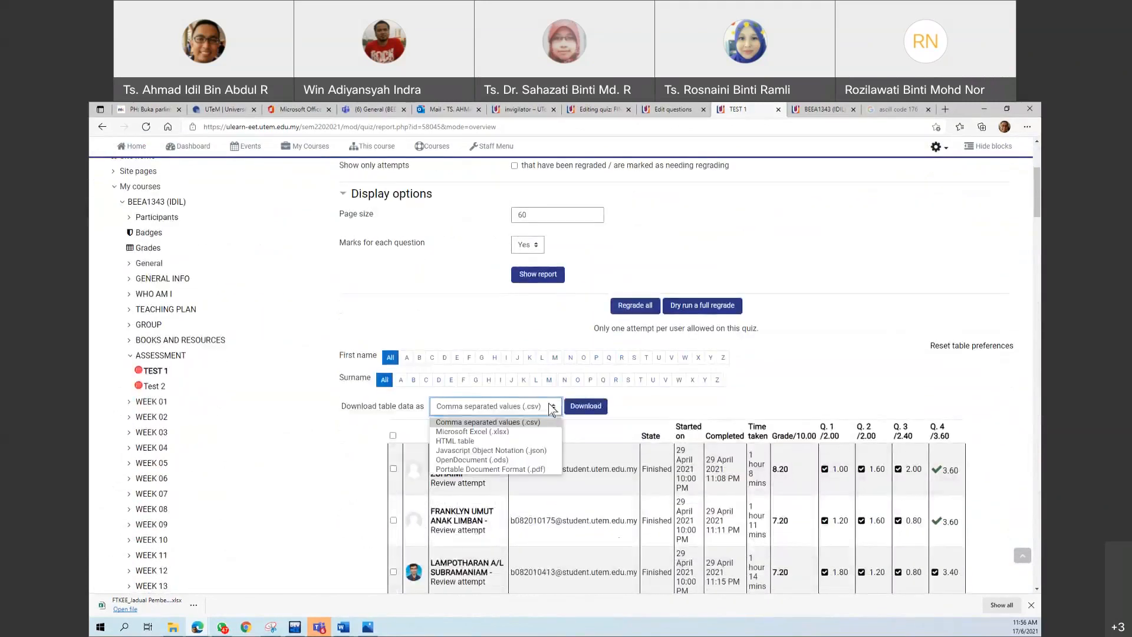
{"action": "left_click", "coordinate": [475, 431]}
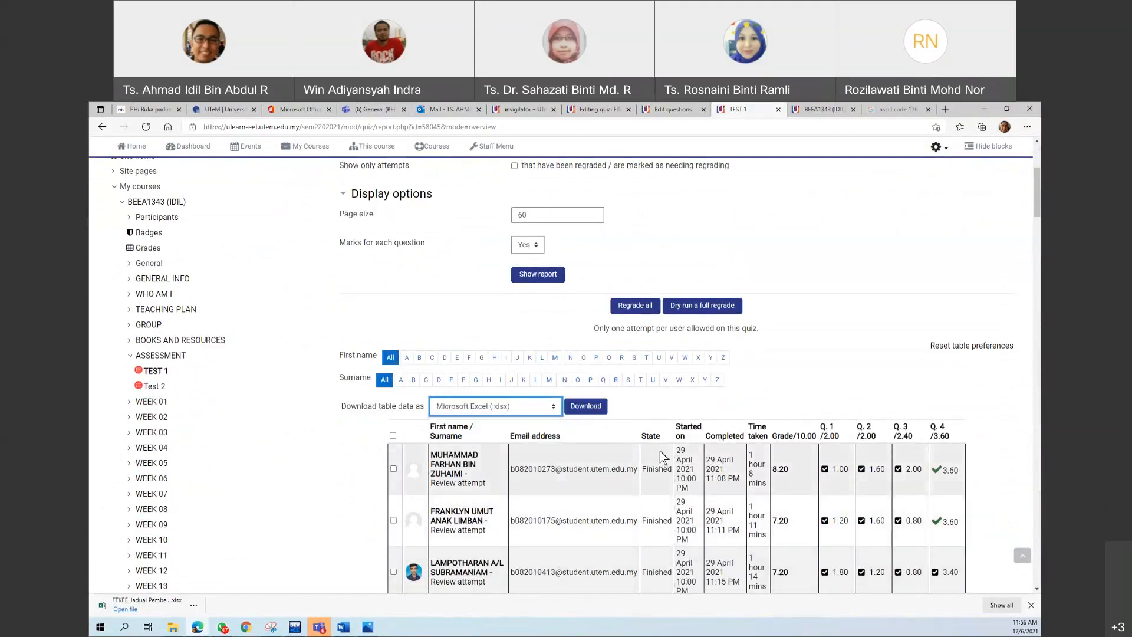
{"action": "left_click", "coordinate": [606, 412]}
{"action": "scroll", "coordinate": [613, 434], "scroll_direction": "up", "scroll_amount": 4}
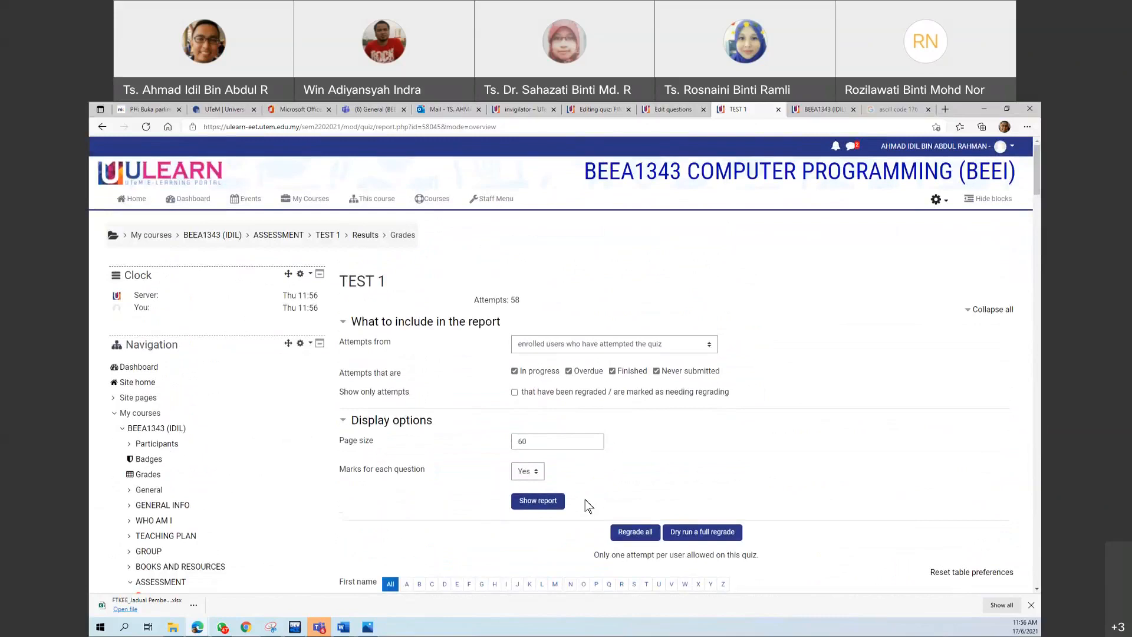
{"action": "scroll", "coordinate": [550, 535], "scroll_direction": "down", "scroll_amount": 4}
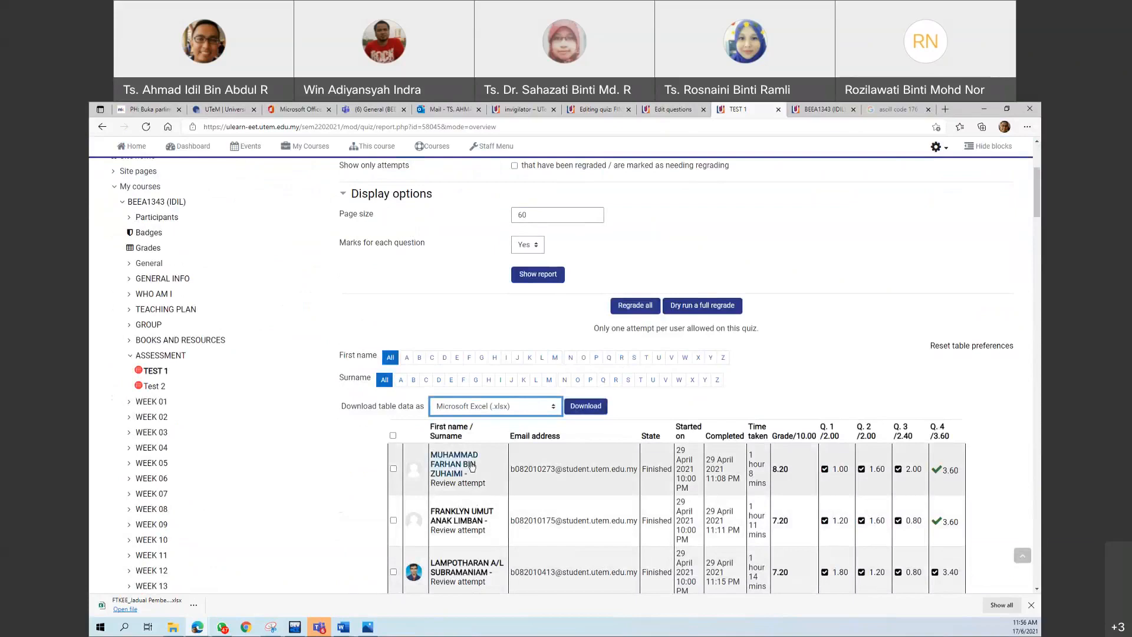
{"action": "scroll", "coordinate": [436, 413], "scroll_direction": "up", "scroll_amount": 4}
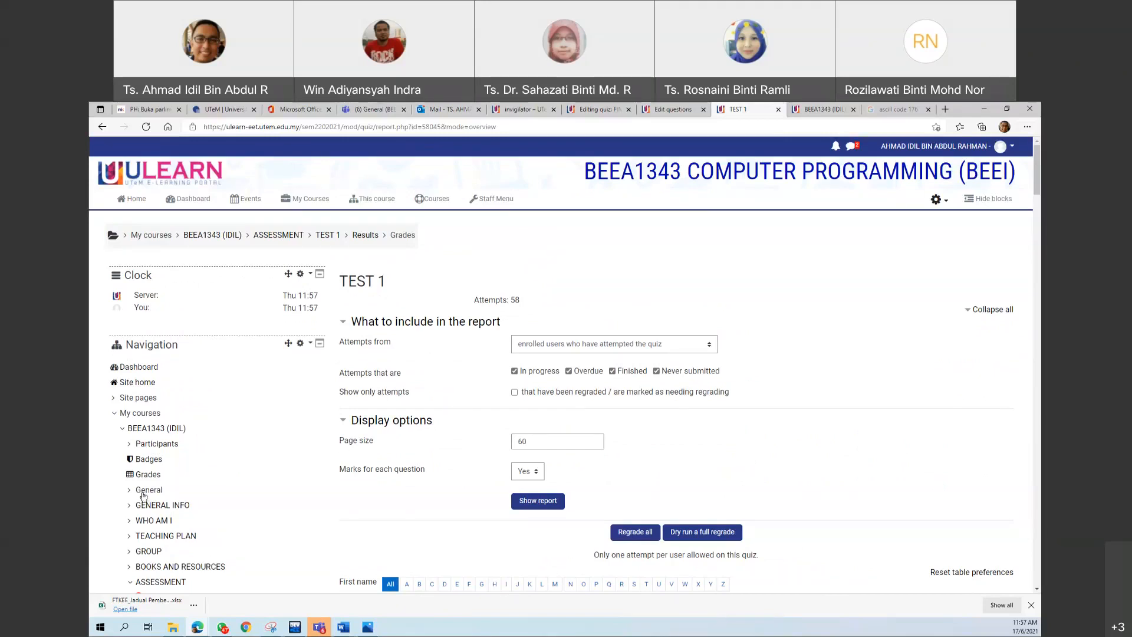
Return to TEST 1 manual grading and open the already graded Q1A attempts for updating
{"action": "scroll", "coordinate": [144, 490], "scroll_direction": "down", "scroll_amount": 6}
{"action": "scroll", "coordinate": [145, 491], "scroll_direction": "down", "scroll_amount": 5}
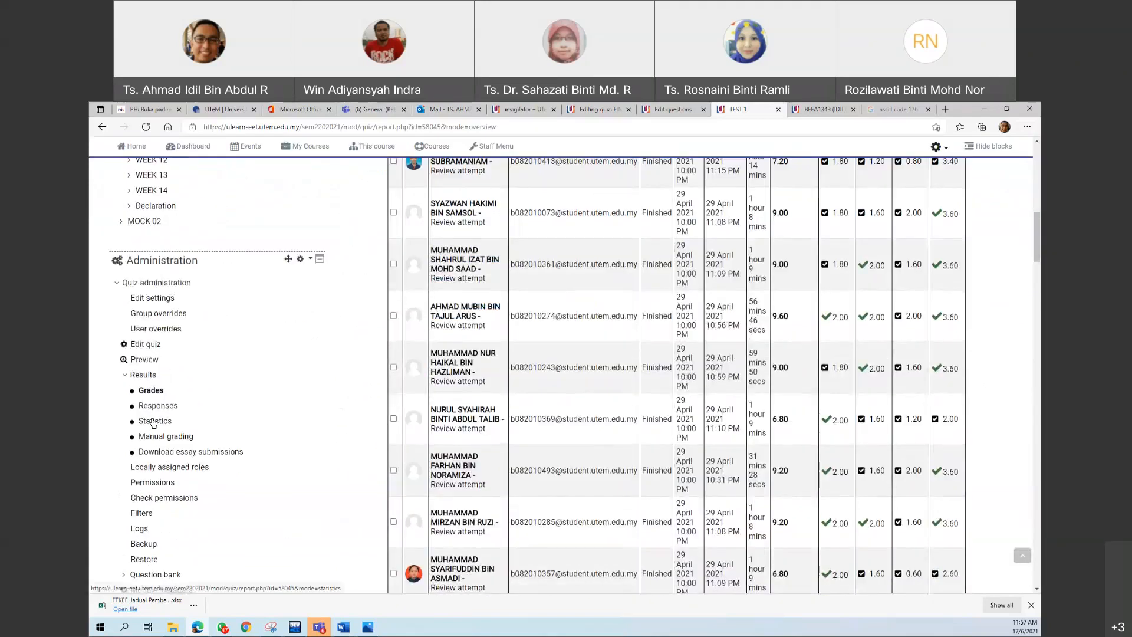
{"action": "left_click", "coordinate": [143, 439]}
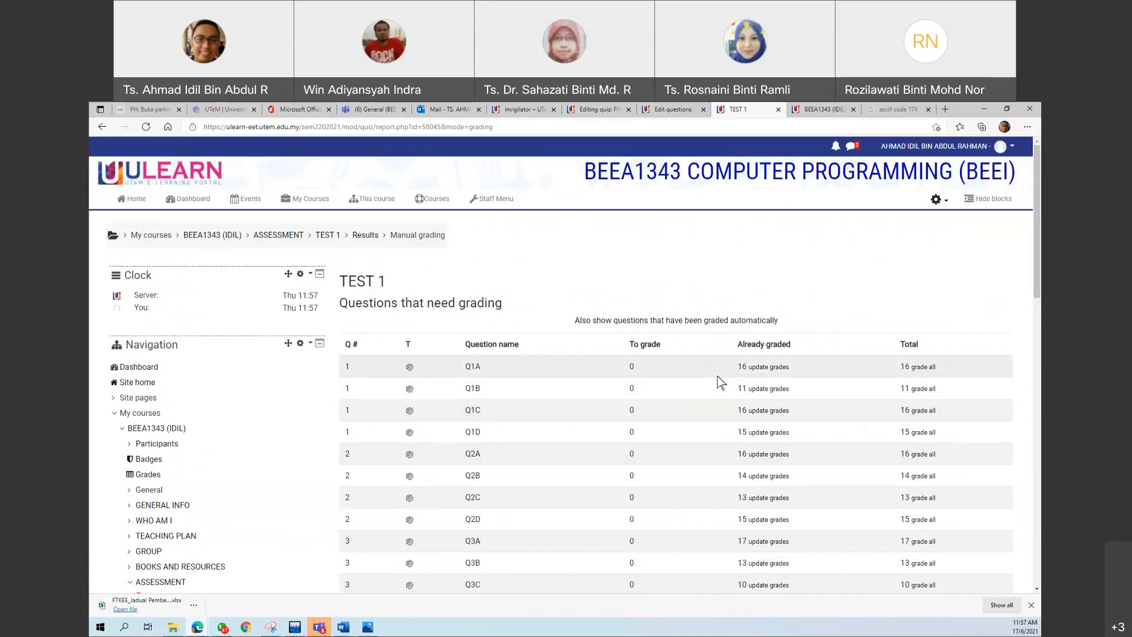
{"action": "left_click", "coordinate": [758, 367]}
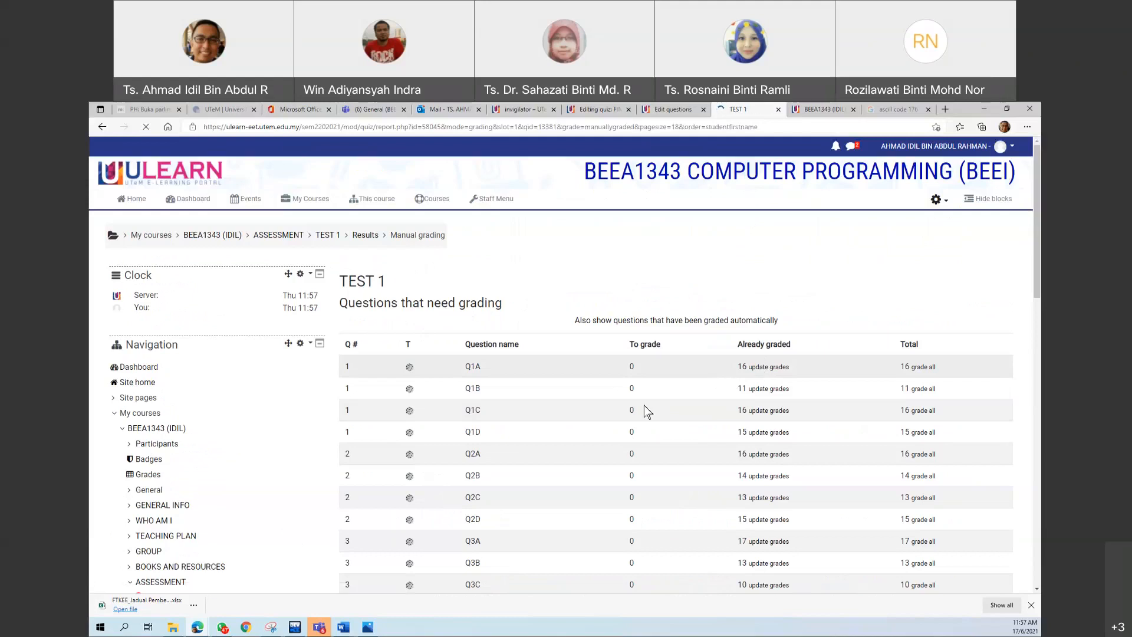
Review the first Q1A attempt's question, expected output and submitted answer down to the 1A scheme
{"action": "scroll", "coordinate": [587, 491], "scroll_direction": "down", "scroll_amount": 5}
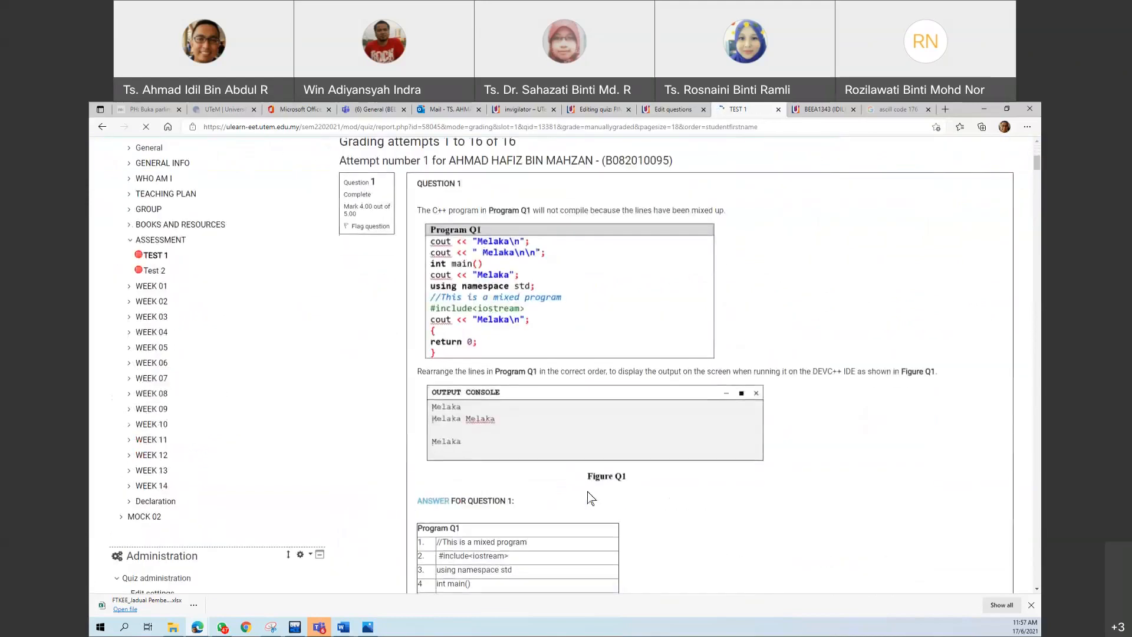
{"action": "scroll", "coordinate": [556, 500], "scroll_direction": "down", "scroll_amount": 2}
{"action": "scroll", "coordinate": [439, 319], "scroll_direction": "up", "scroll_amount": 5}
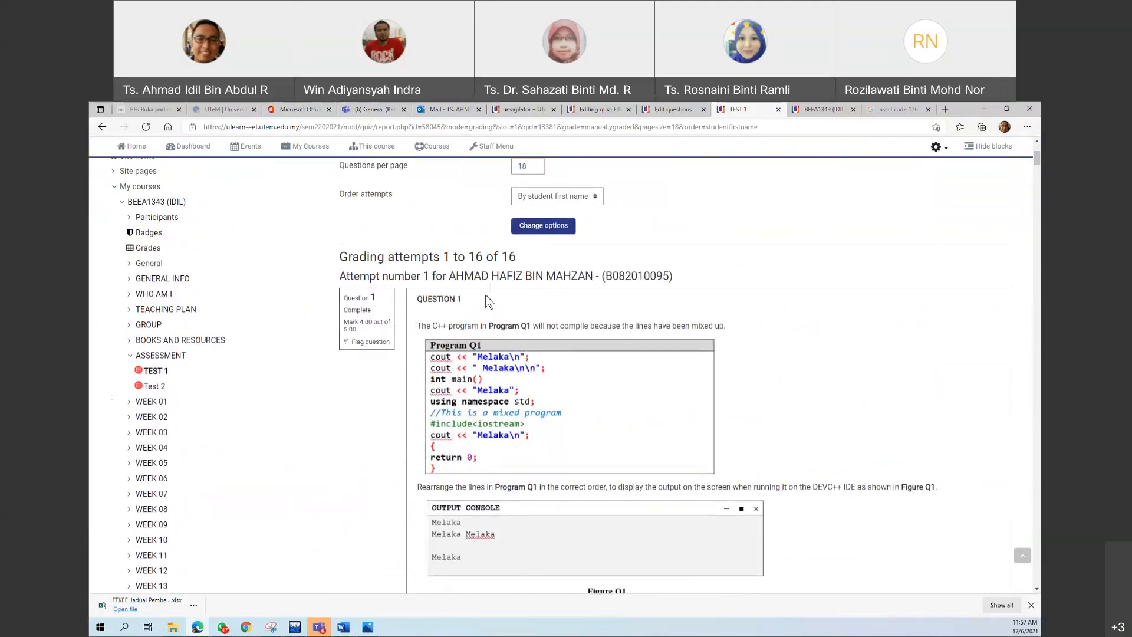
{"action": "scroll", "coordinate": [495, 479], "scroll_direction": "down", "scroll_amount": 3}
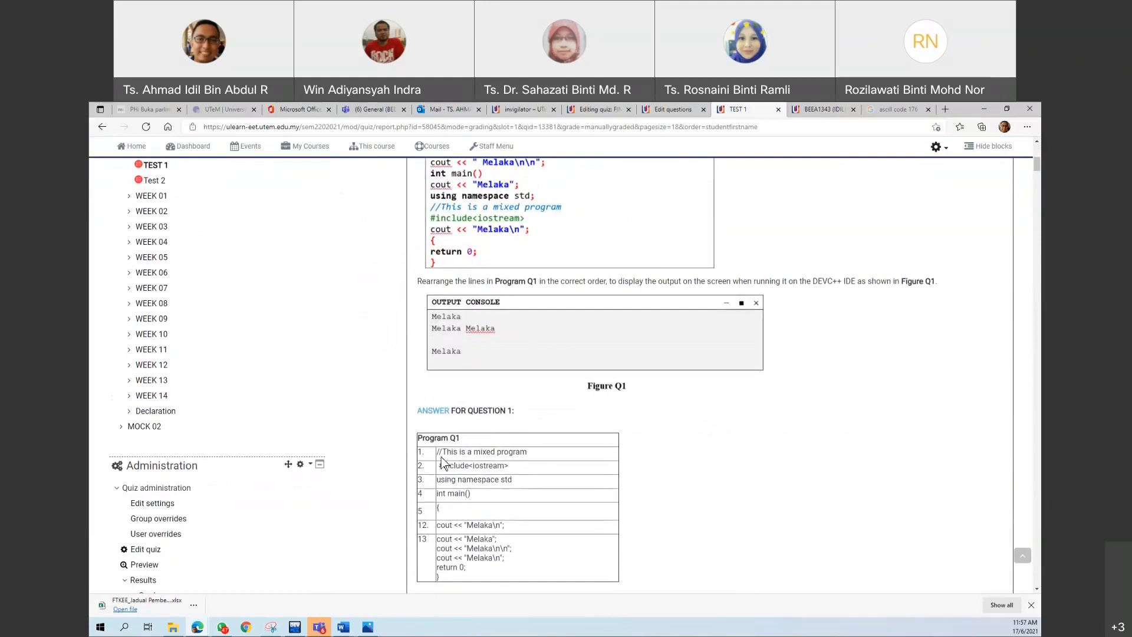
{"action": "scroll", "coordinate": [444, 463], "scroll_direction": "down", "scroll_amount": 2}
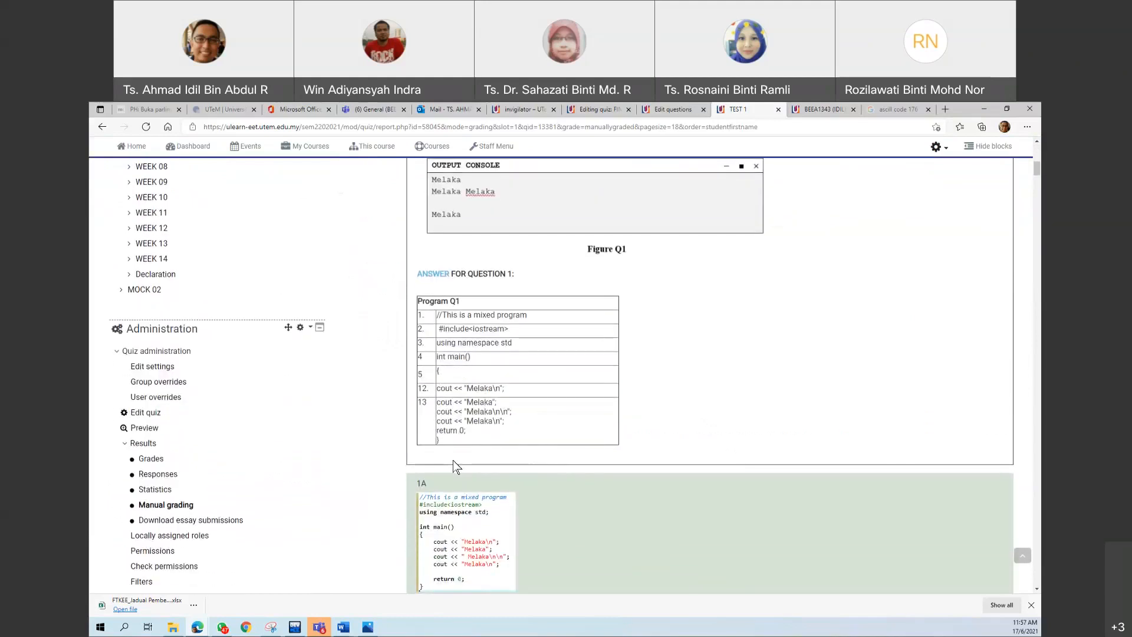
Switch to the BEEA1343 assignment grading page and look over the lab submissions and their attached files
{"action": "left_click", "coordinate": [814, 107]}
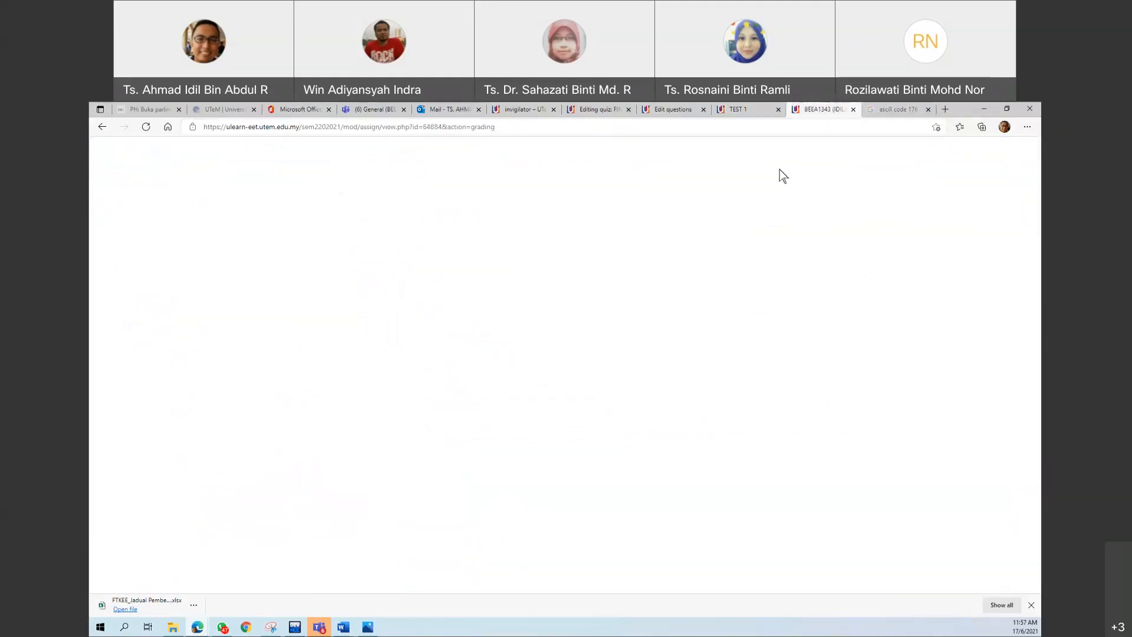
{"action": "left_click", "coordinate": [744, 110]}
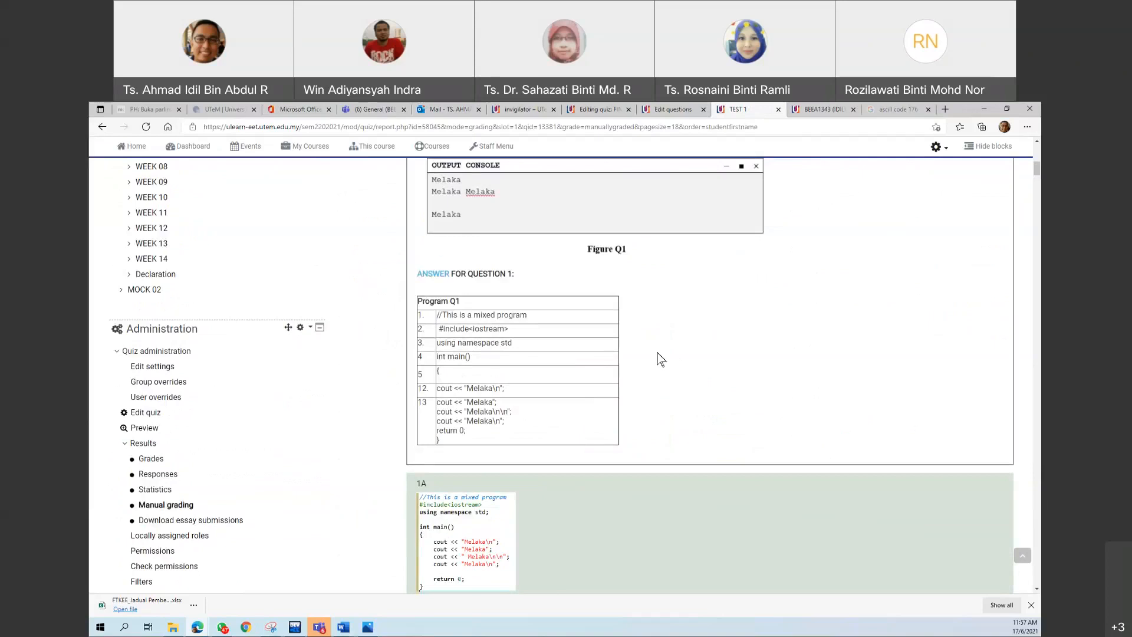
{"action": "left_click", "coordinate": [811, 116]}
{"action": "scroll", "coordinate": [634, 200], "scroll_direction": "up", "scroll_amount": 5}
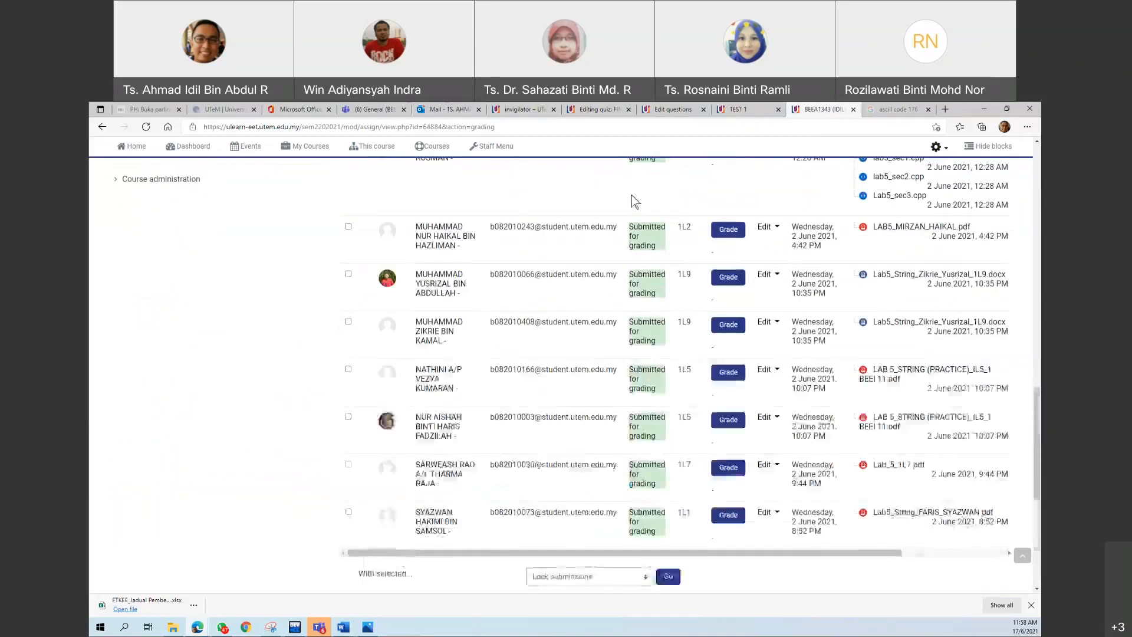
Return to the TEST 1 grading page and place the cursor in the first Q1A attempt's comment box
{"action": "left_click", "coordinate": [735, 111]}
{"action": "scroll", "coordinate": [477, 453], "scroll_direction": "down", "scroll_amount": 3}
{"action": "left_click", "coordinate": [475, 445]}
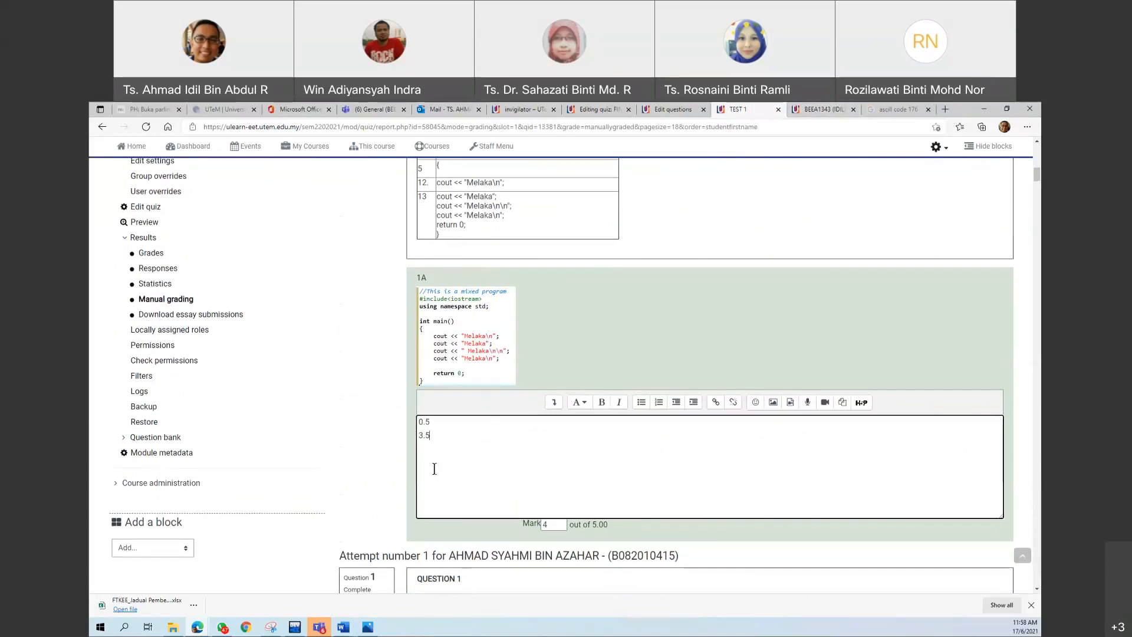
Recheck the first Q1A attempt's question and submitted answer against its 1A scheme, comment and mark
{"action": "scroll", "coordinate": [464, 446], "scroll_direction": "up", "scroll_amount": 7}
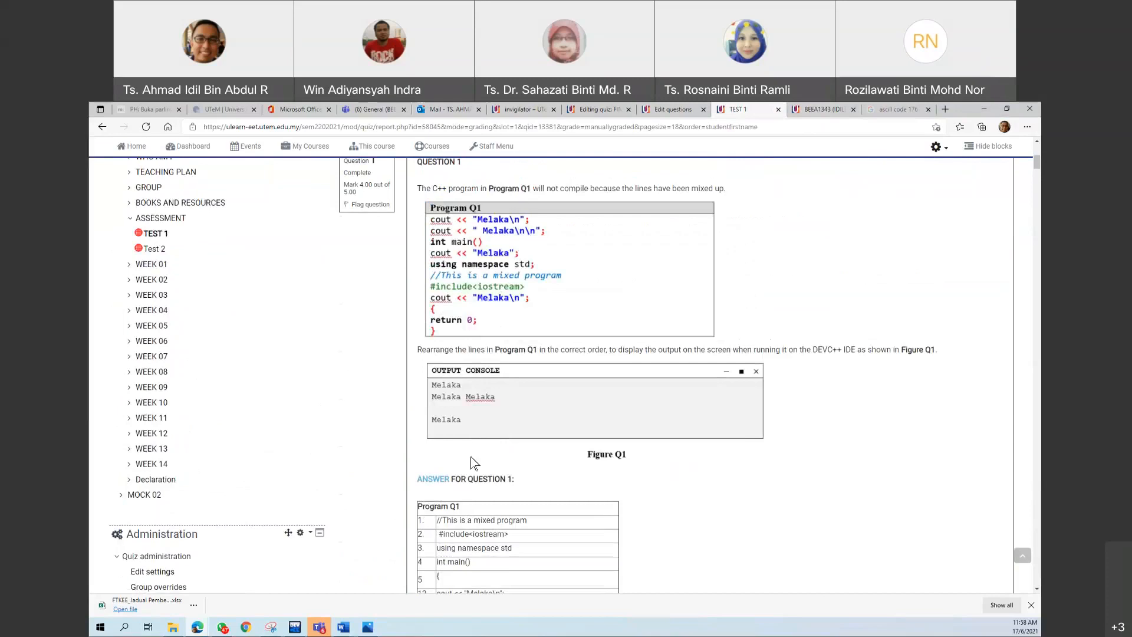
{"action": "scroll", "coordinate": [472, 463], "scroll_direction": "down", "scroll_amount": 7}
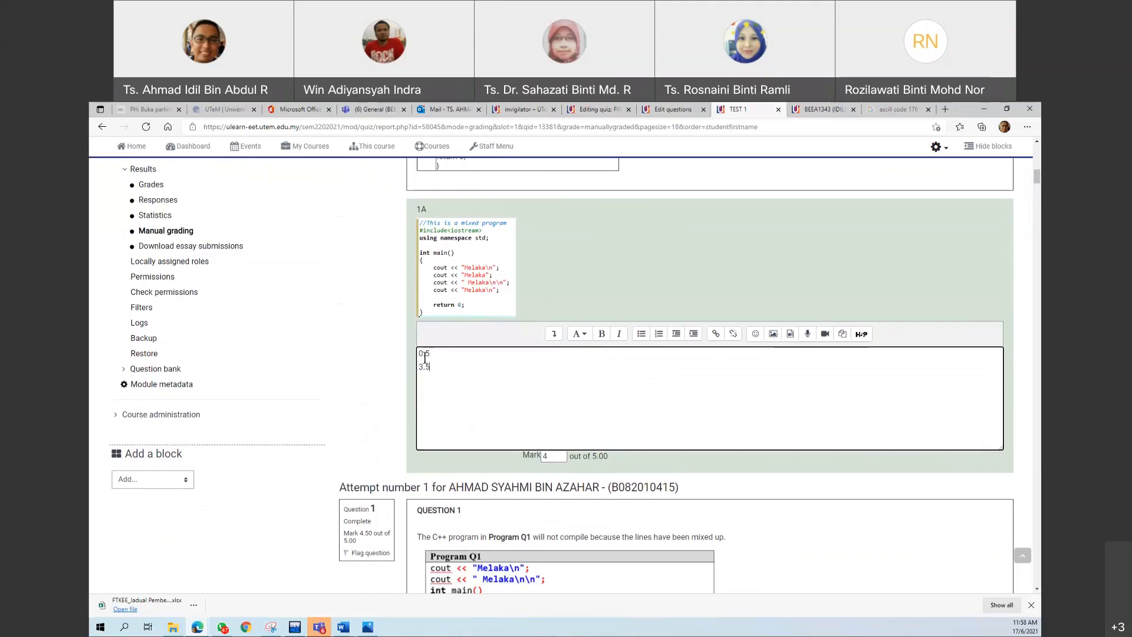
{"action": "left_click", "coordinate": [553, 459]}
{"action": "left_click", "coordinate": [640, 491]}
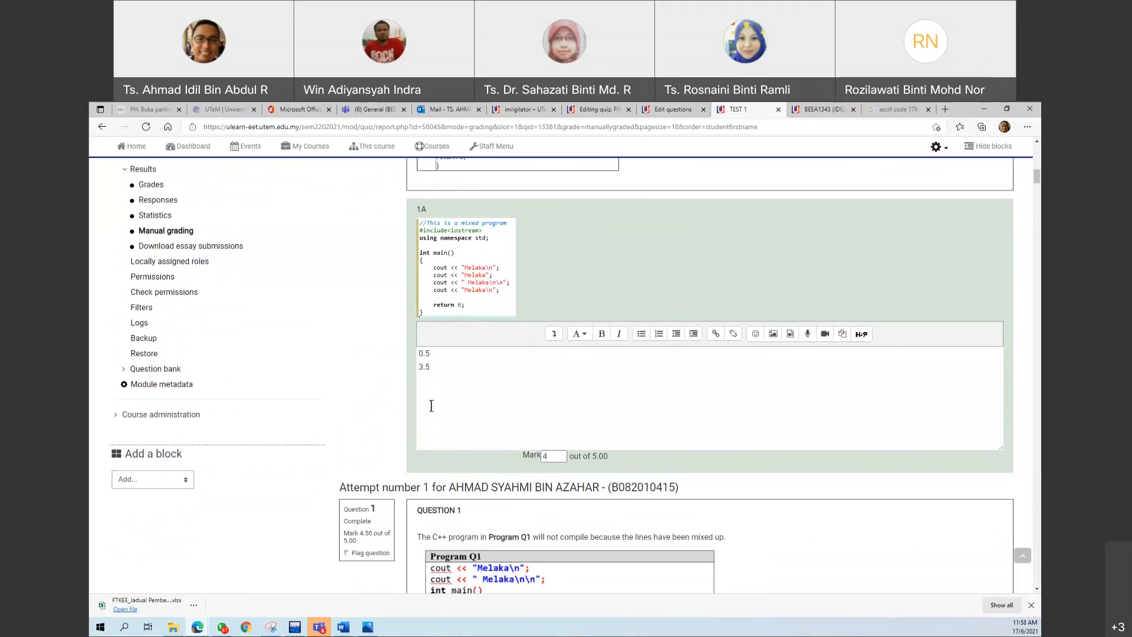
{"action": "double_click", "coordinate": [555, 458]}
{"action": "left_click", "coordinate": [439, 358]}
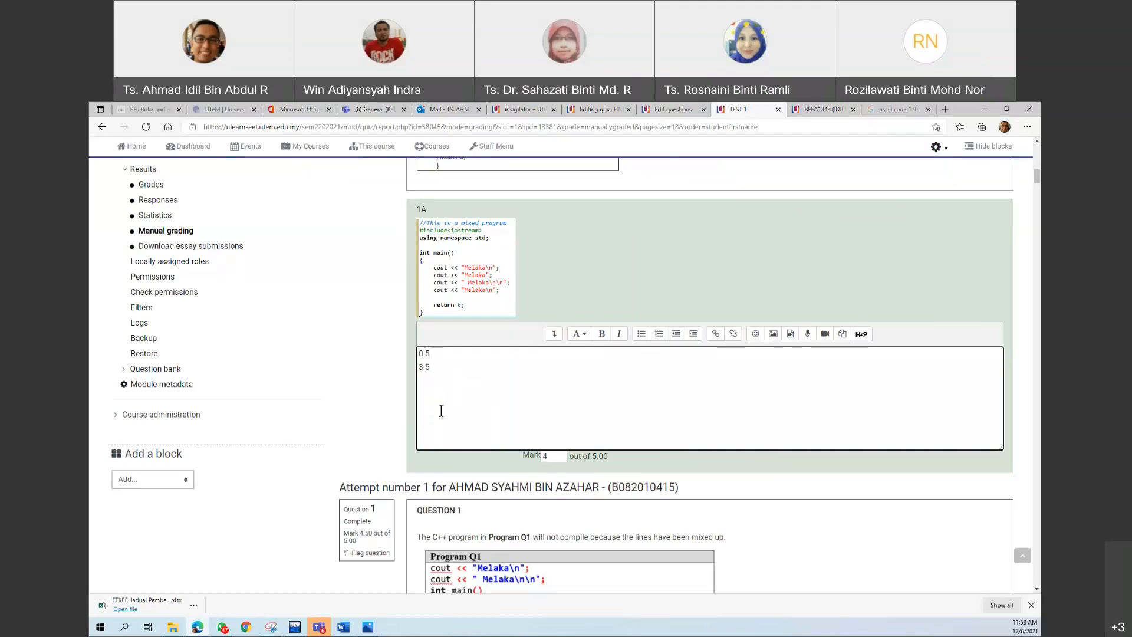
{"action": "scroll", "coordinate": [441, 411], "scroll_direction": "up", "scroll_amount": 7}
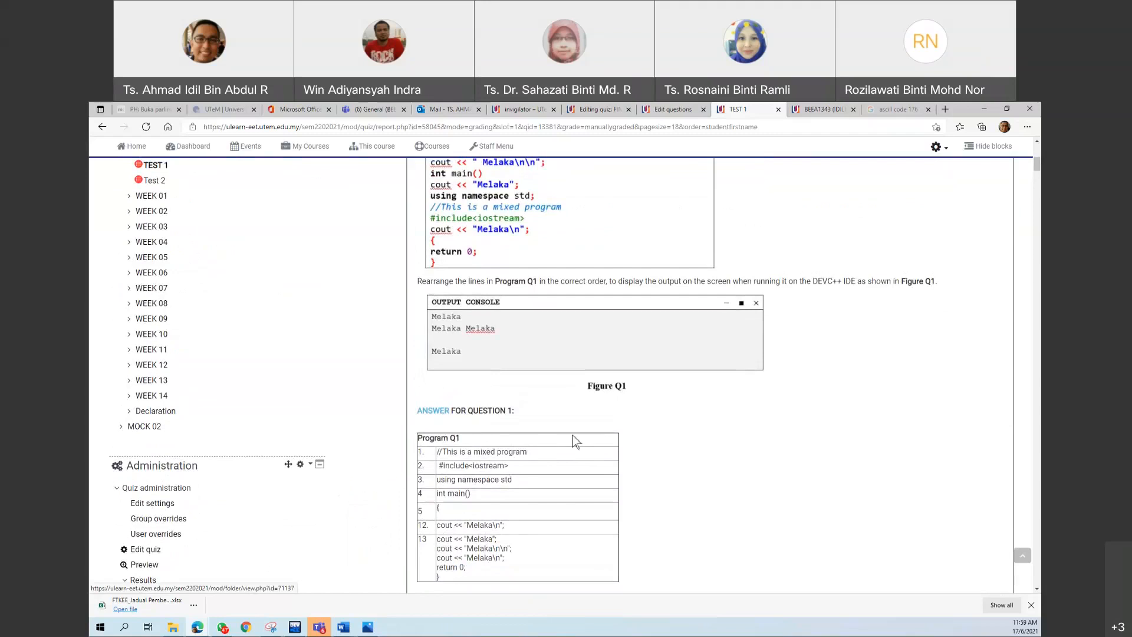
{"action": "scroll", "coordinate": [576, 442], "scroll_direction": "up", "scroll_amount": 6}
{"action": "right_click", "coordinate": [612, 439]}
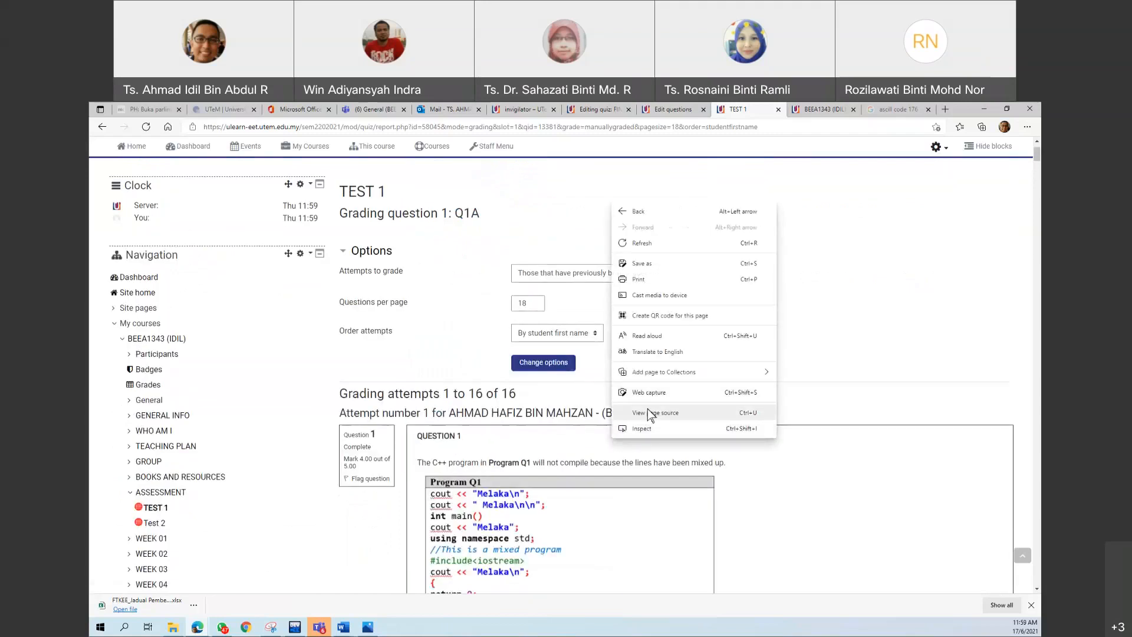
{"action": "left_click", "coordinate": [638, 279]}
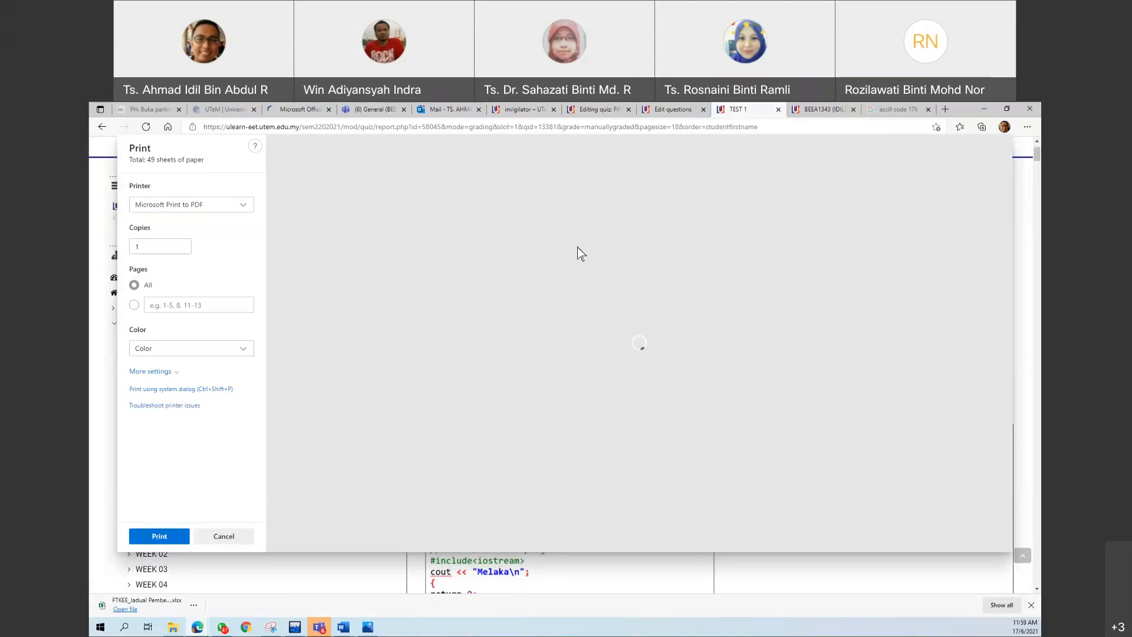
{"action": "left_click", "coordinate": [223, 542]}
Open the TEST 1 grades report and review the first listed student's attempt
{"action": "scroll", "coordinate": [394, 399], "scroll_direction": "down", "scroll_amount": 10}
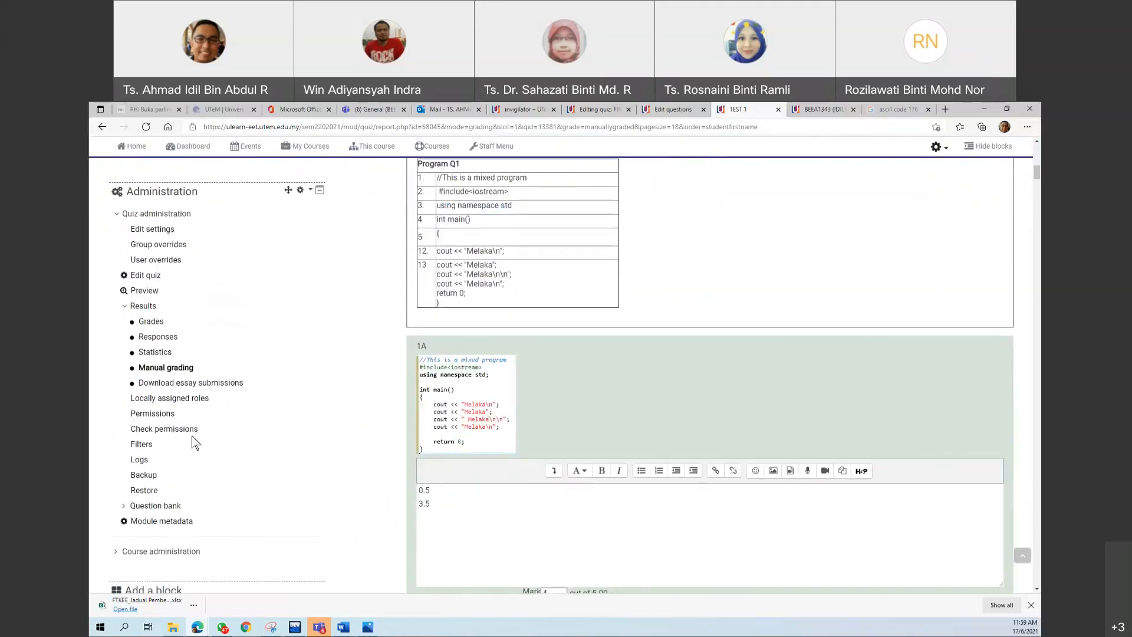
{"action": "left_click", "coordinate": [144, 307]}
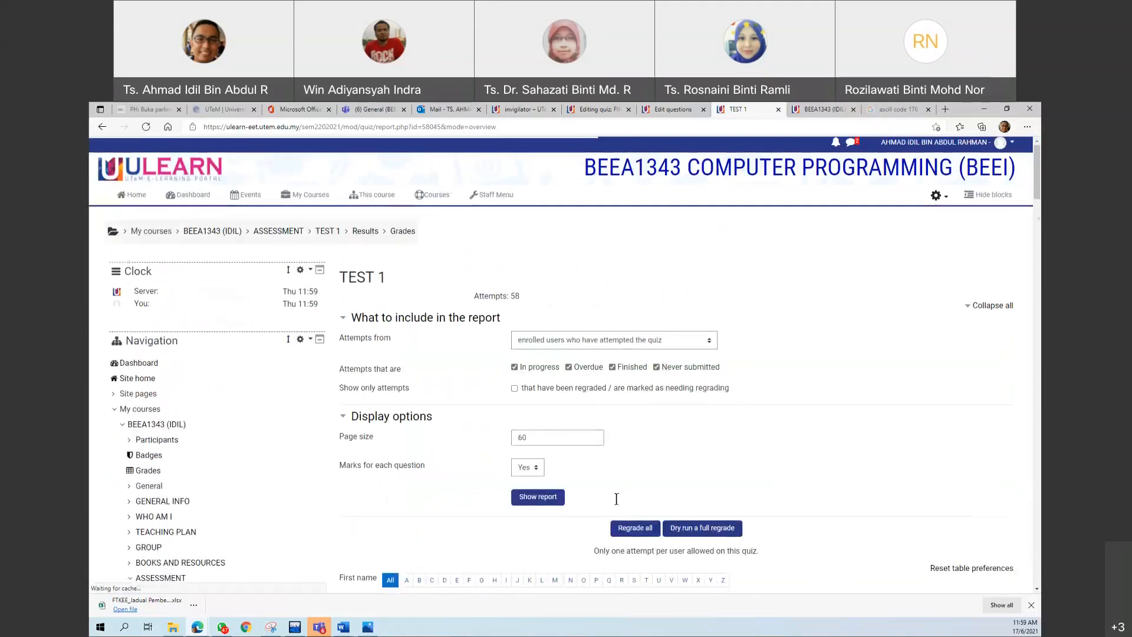
{"action": "scroll", "coordinate": [661, 310], "scroll_direction": "down", "scroll_amount": 7}
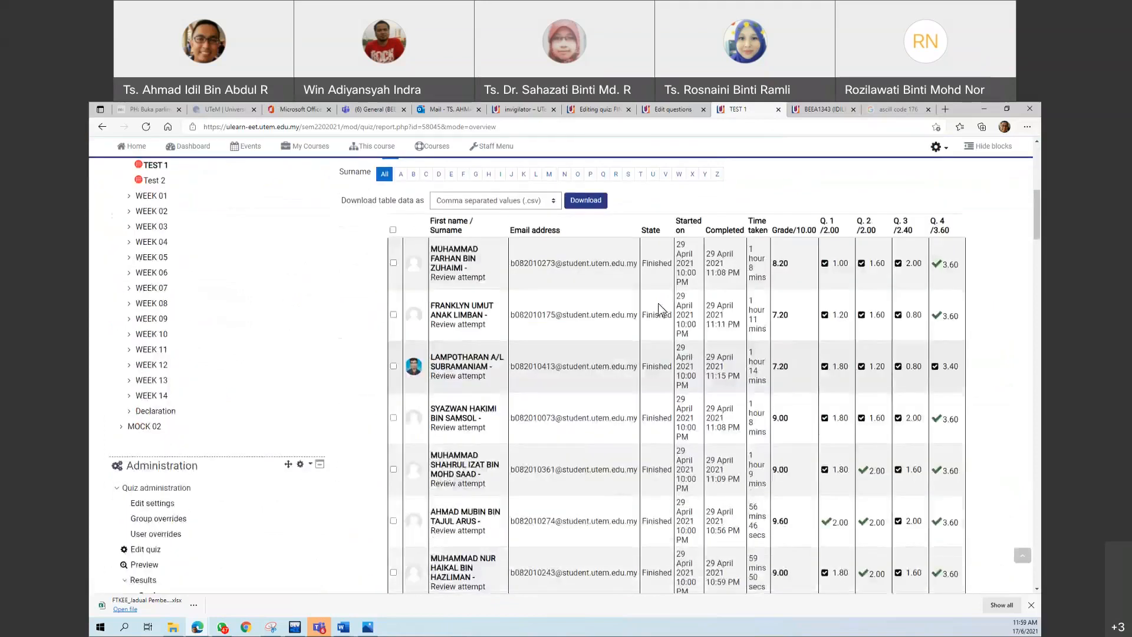
{"action": "left_click", "coordinate": [460, 283]}
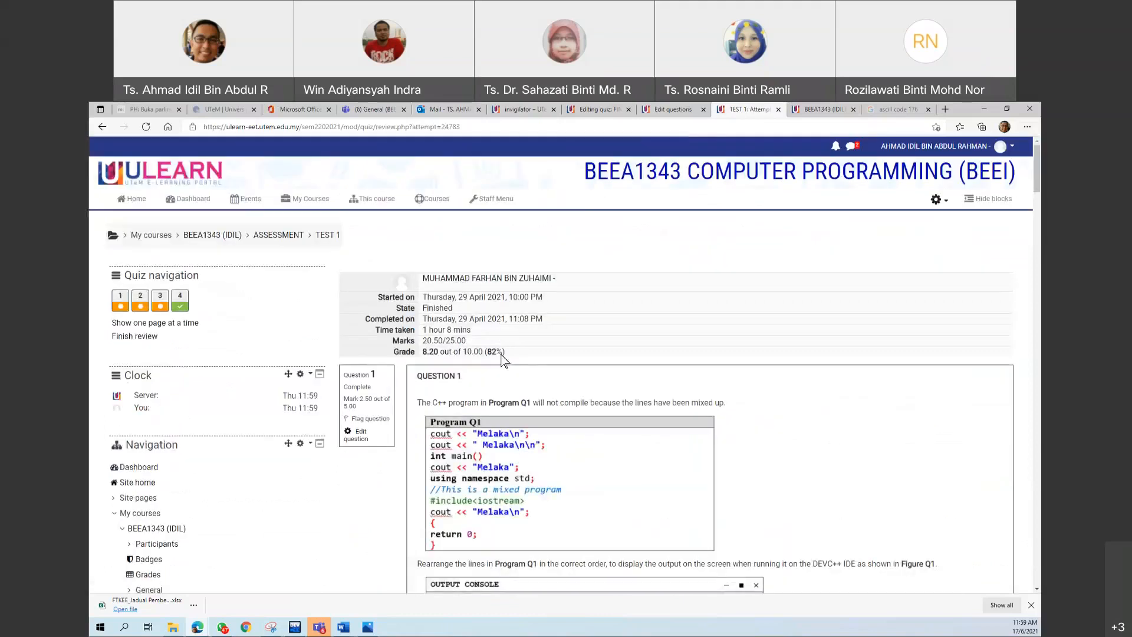
Examine the grader comment and response history for Question 1 in the student's attempt
{"action": "scroll", "coordinate": [455, 390], "scroll_direction": "down", "scroll_amount": 12}
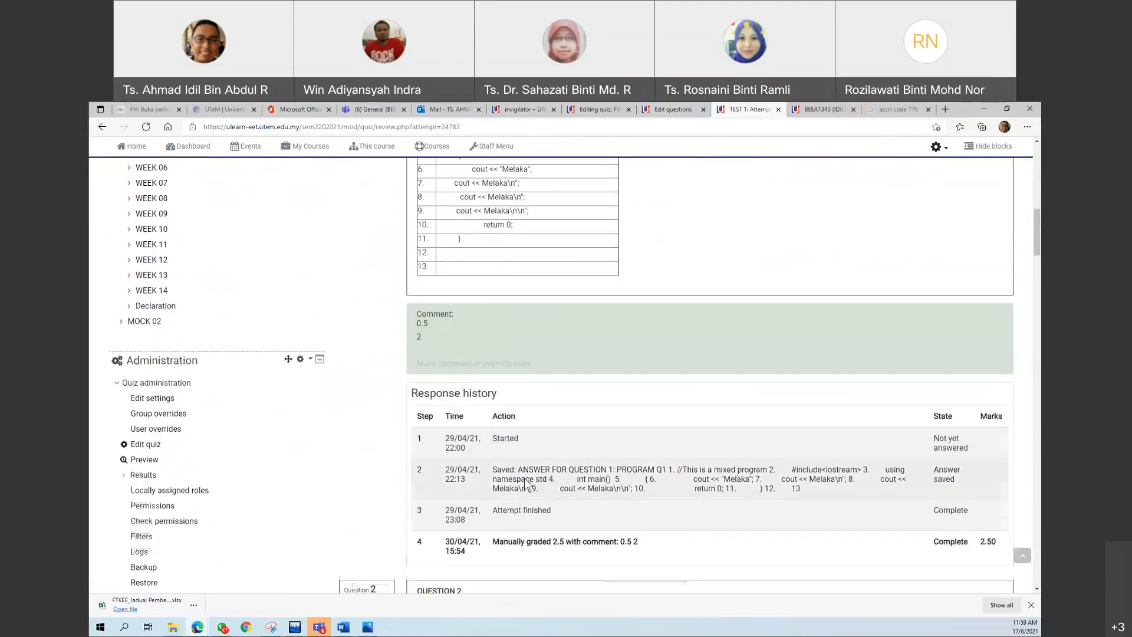
{"action": "scroll", "coordinate": [516, 435], "scroll_direction": "down", "scroll_amount": 2}
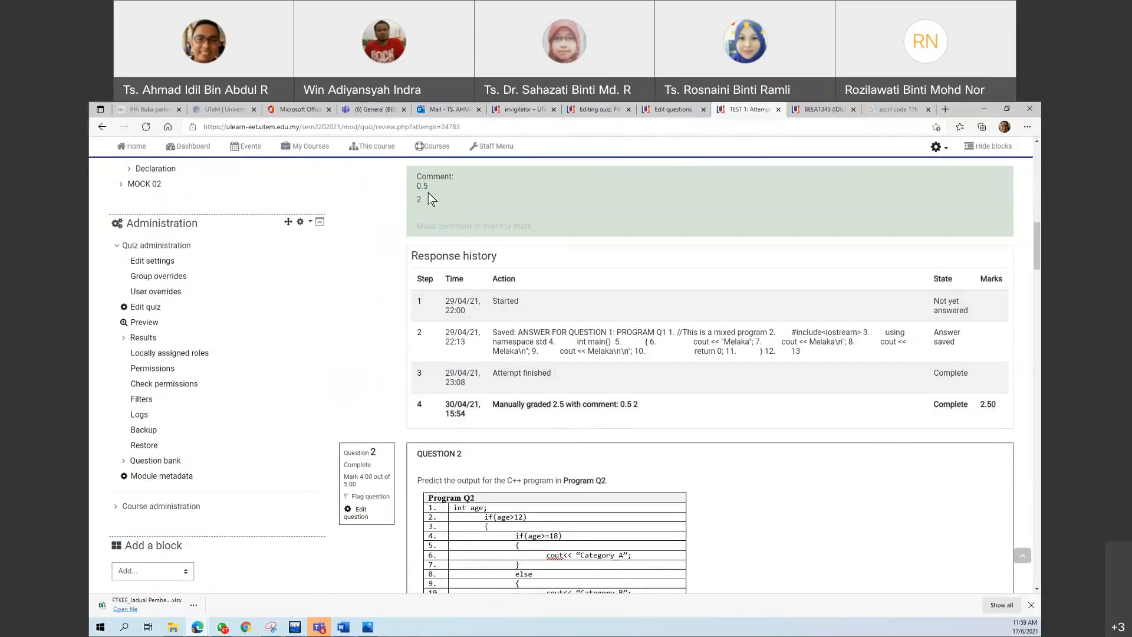
{"action": "scroll", "coordinate": [596, 471], "scroll_direction": "down", "scroll_amount": 2}
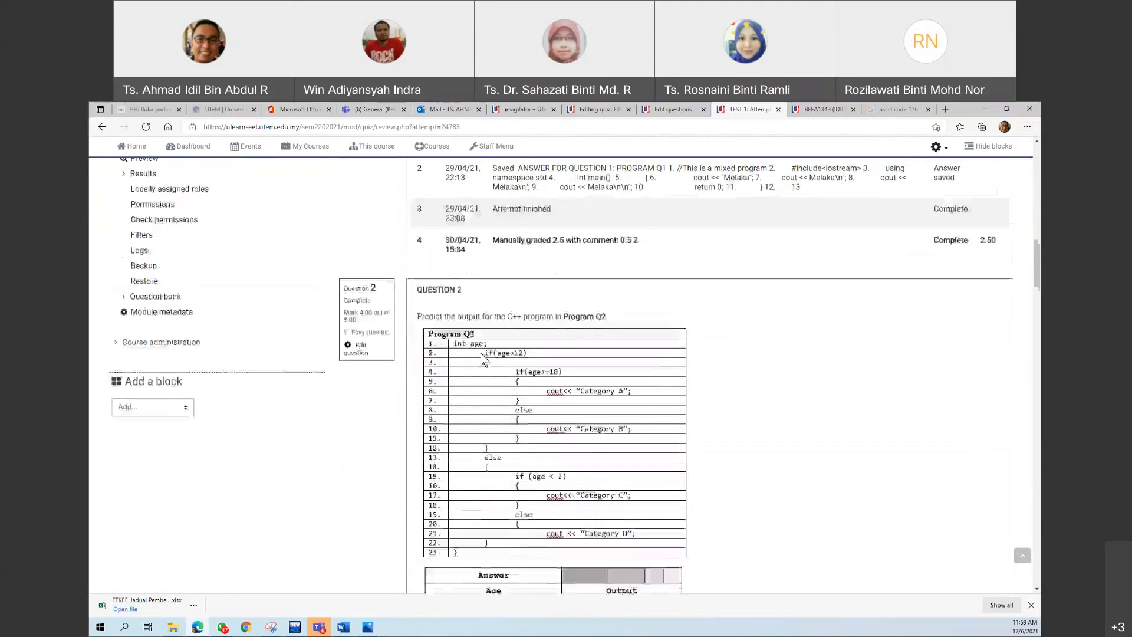
{"action": "scroll", "coordinate": [480, 353], "scroll_direction": "up", "scroll_amount": 3}
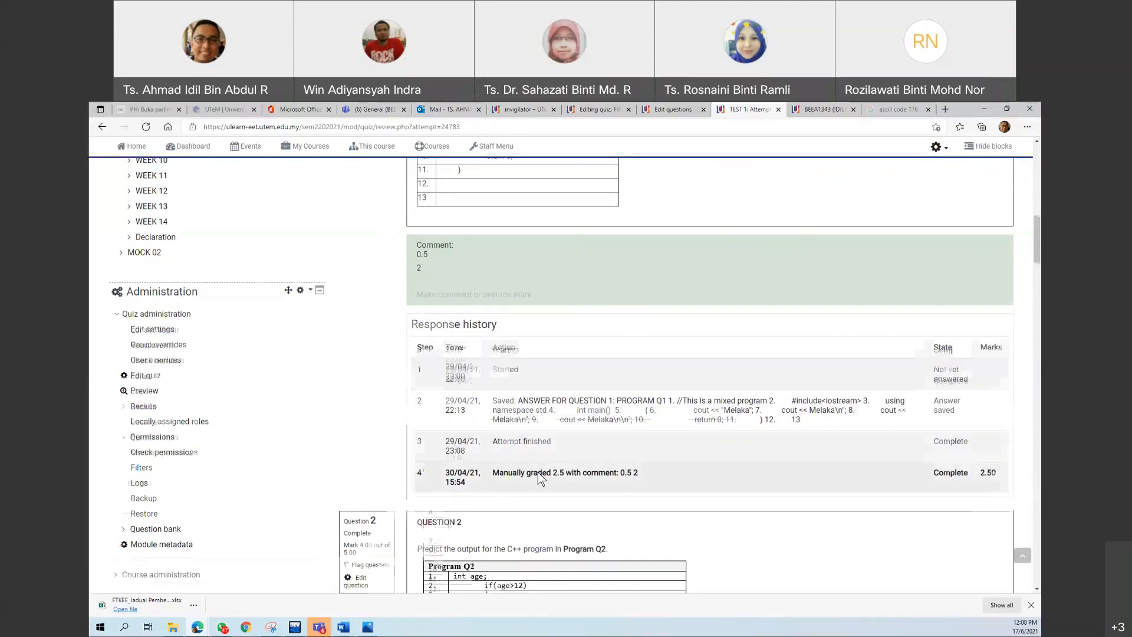
{"action": "scroll", "coordinate": [536, 478], "scroll_direction": "down", "scroll_amount": 5}
{"action": "scroll", "coordinate": [537, 478], "scroll_direction": "up", "scroll_amount": 1}
{"action": "scroll", "coordinate": [537, 475], "scroll_direction": "up", "scroll_amount": 4}
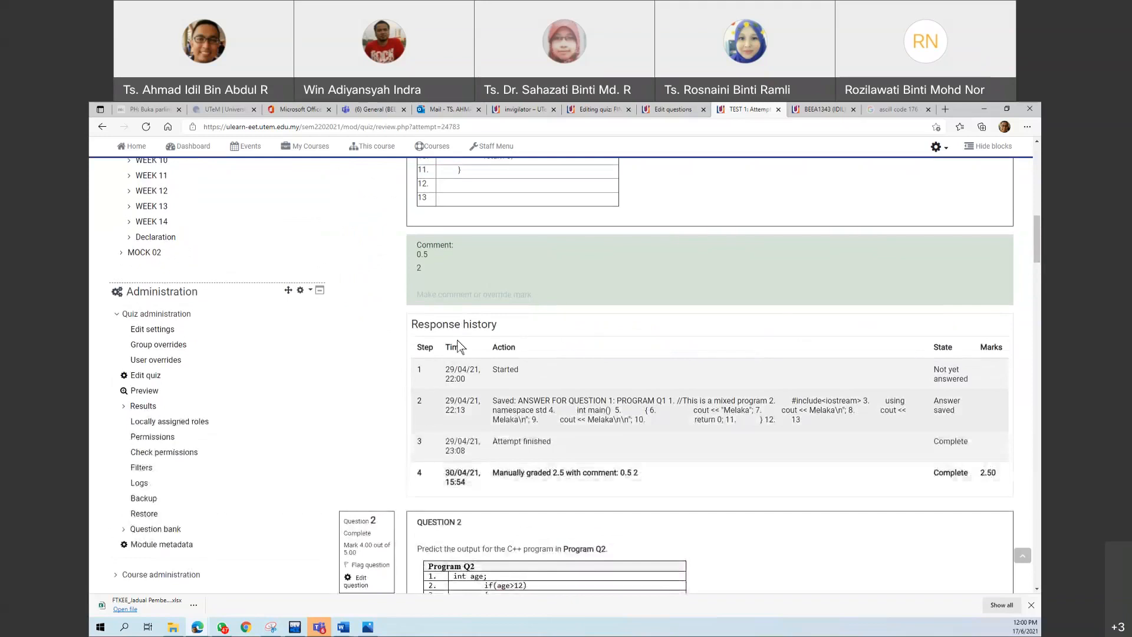
{"action": "scroll", "coordinate": [480, 490], "scroll_direction": "down", "scroll_amount": 1}
{"action": "scroll", "coordinate": [479, 487], "scroll_direction": "down", "scroll_amount": 5}
Look through the whole attempt from its grade summary to Question 4's comment and response history
{"action": "scroll", "coordinate": [448, 323], "scroll_direction": "up", "scroll_amount": 15}
{"action": "scroll", "coordinate": [446, 325], "scroll_direction": "up", "scroll_amount": 3}
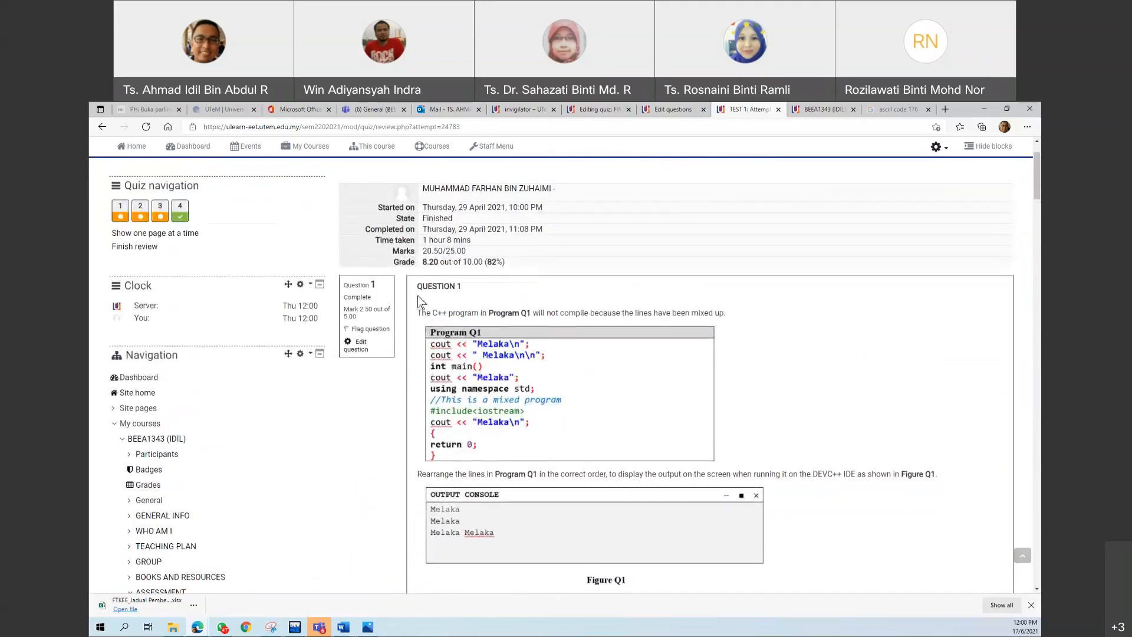
{"action": "scroll", "coordinate": [478, 484], "scroll_direction": "down", "scroll_amount": 1}
{"action": "scroll", "coordinate": [479, 480], "scroll_direction": "down", "scroll_amount": 20}
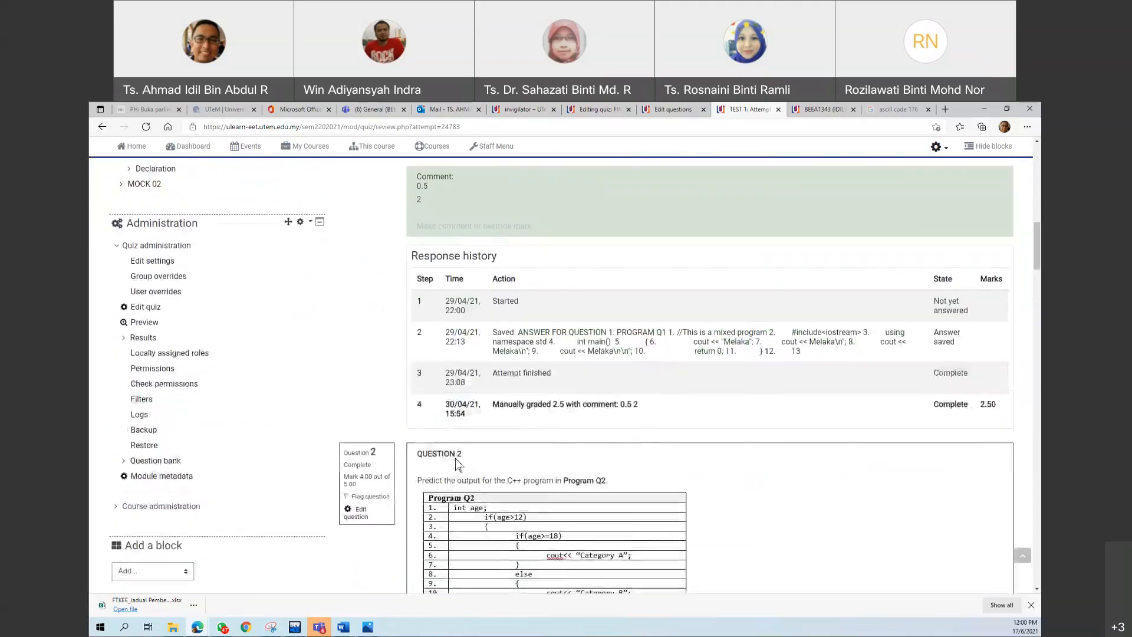
{"action": "scroll", "coordinate": [448, 436], "scroll_direction": "down", "scroll_amount": 18}
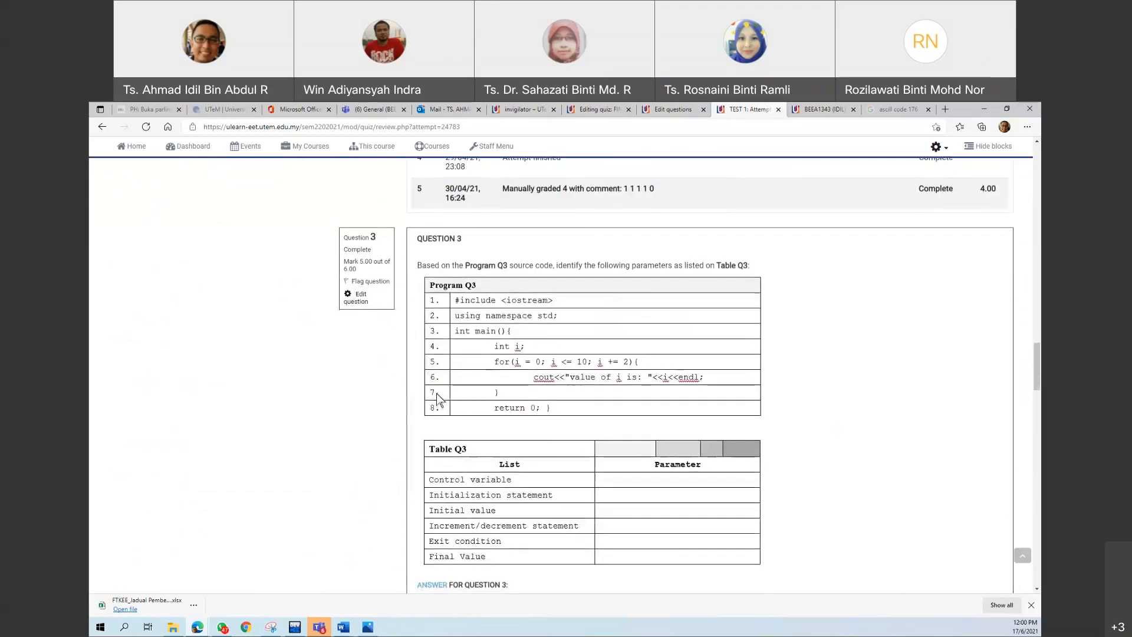
{"action": "scroll", "coordinate": [481, 465], "scroll_direction": "down", "scroll_amount": 10}
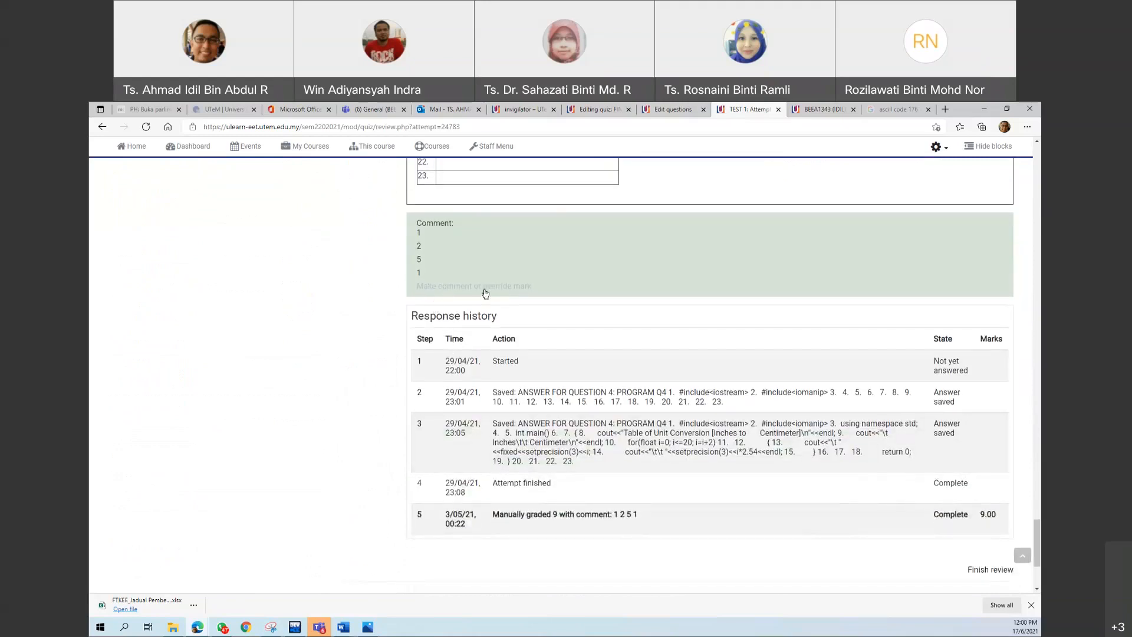
Preview the printout of the full attempt review through to its last page, then close it without printing
{"action": "scroll", "coordinate": [487, 294], "scroll_direction": "up", "scroll_amount": 8}
{"action": "right_click", "coordinate": [549, 265]}
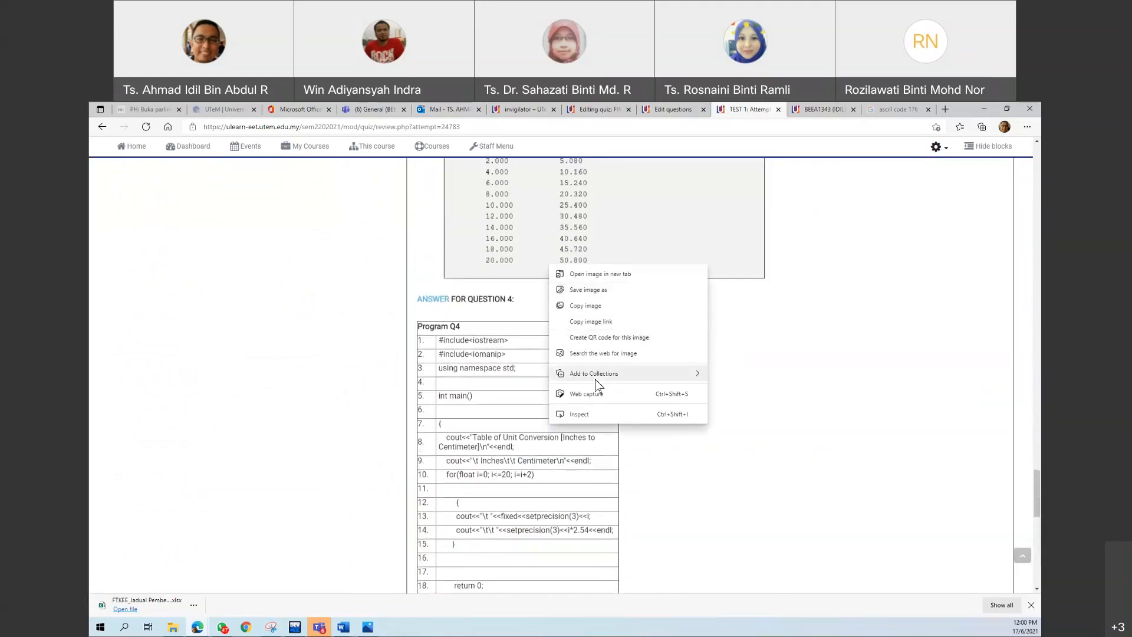
{"action": "left_click", "coordinate": [762, 335]}
{"action": "scroll", "coordinate": [696, 301], "scroll_direction": "up", "scroll_amount": 10}
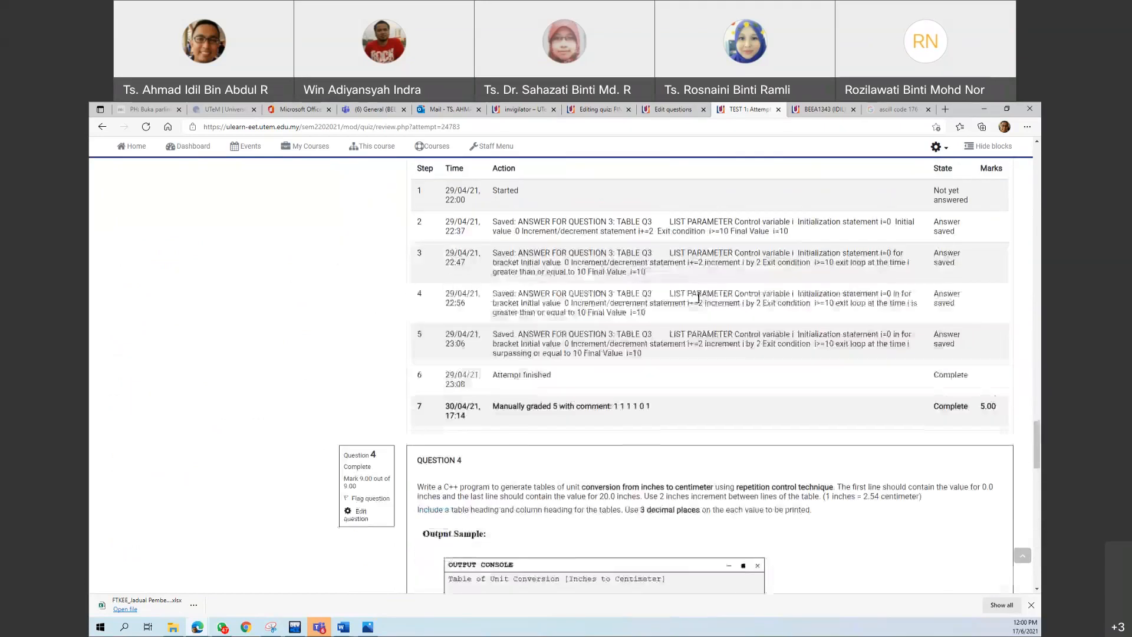
{"action": "right_click", "coordinate": [663, 232]}
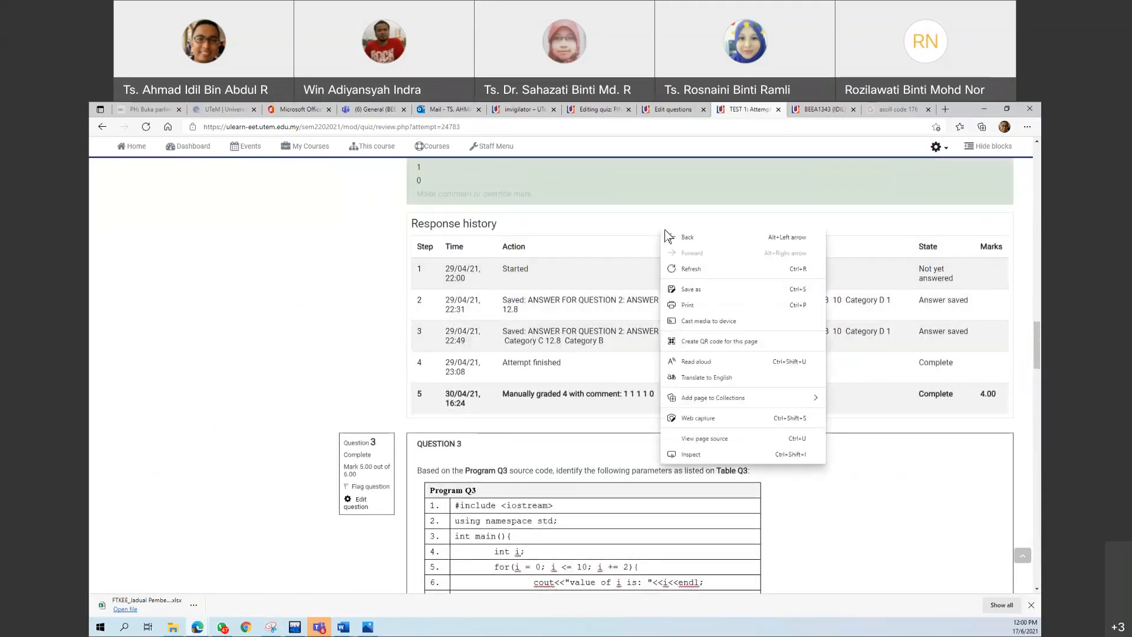
{"action": "left_click", "coordinate": [718, 305]}
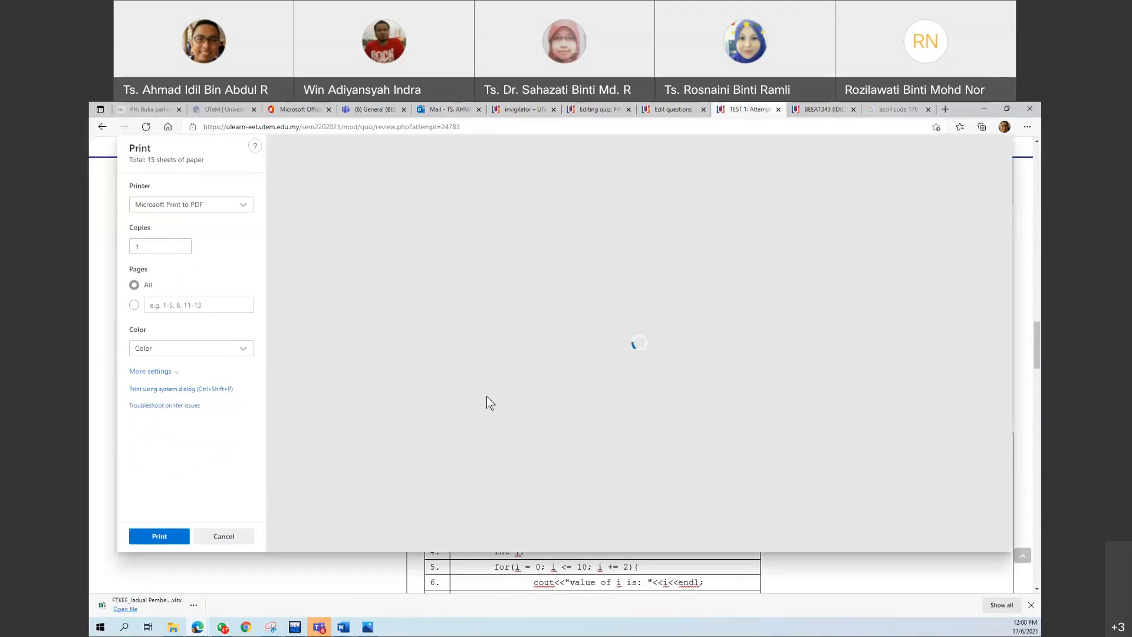
{"action": "scroll", "coordinate": [503, 380], "scroll_direction": "down", "scroll_amount": 10}
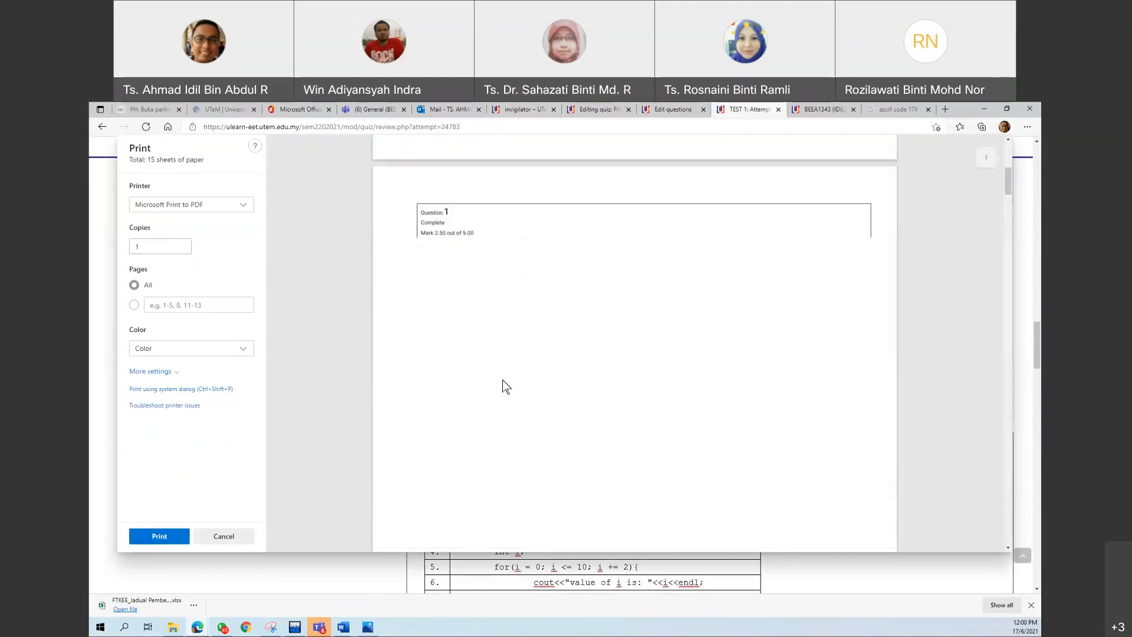
{"action": "scroll", "coordinate": [503, 380], "scroll_direction": "down", "scroll_amount": 15}
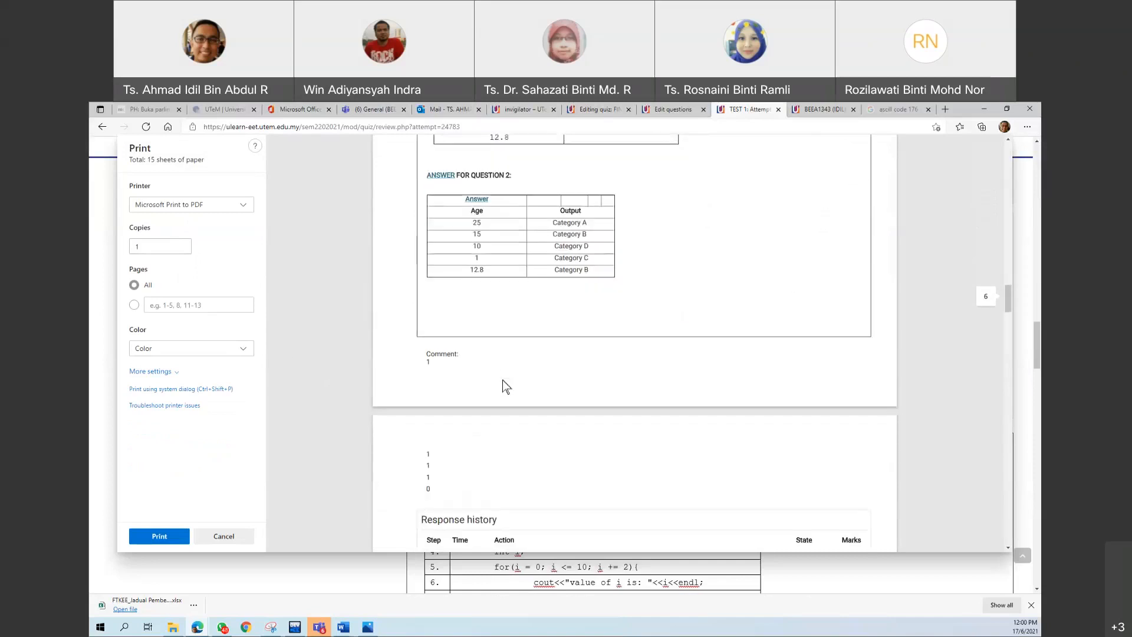
{"action": "scroll", "coordinate": [502, 380], "scroll_direction": "down", "scroll_amount": 20}
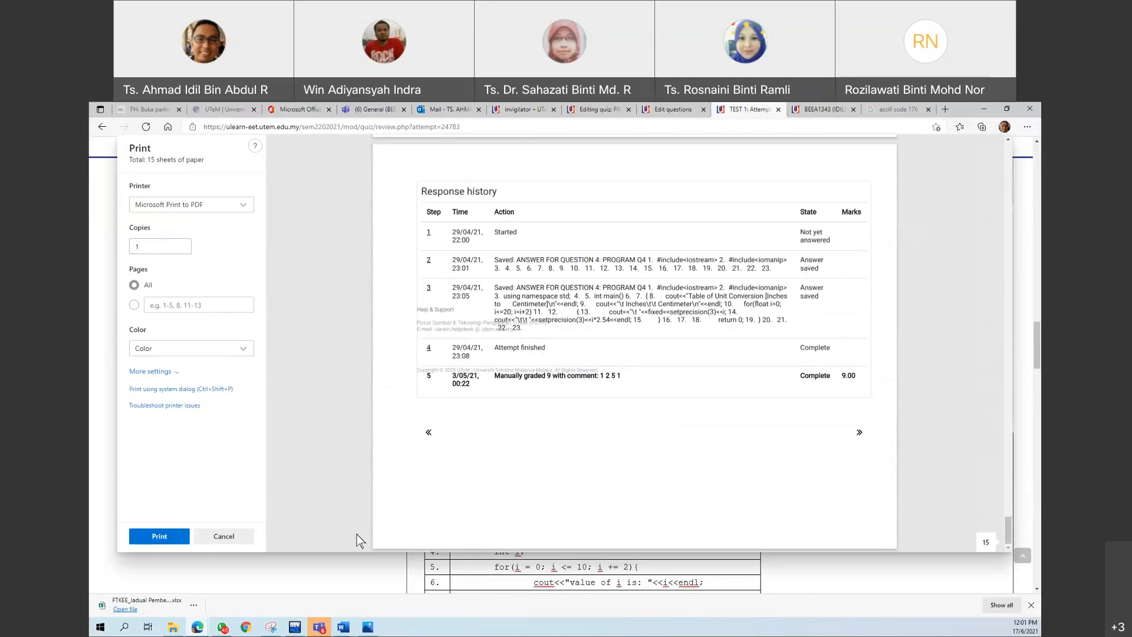
{"action": "left_click", "coordinate": [222, 541]}
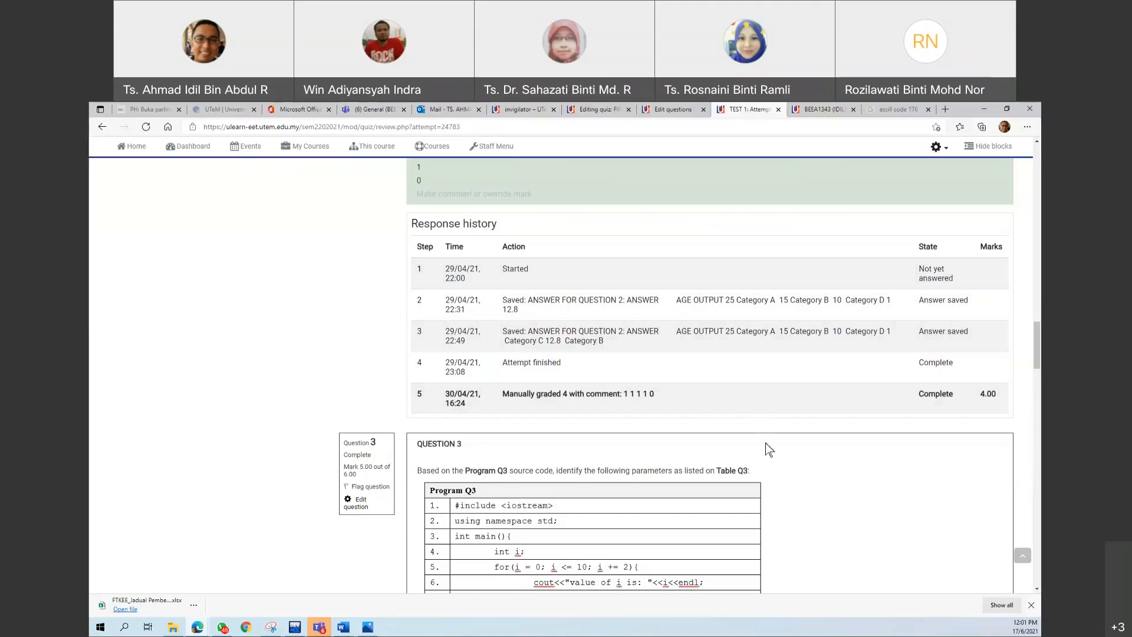
Go over the attempt's answers and grader comments again from Question 1 to Question 3
{"action": "scroll", "coordinate": [770, 450], "scroll_direction": "up", "scroll_amount": 15}
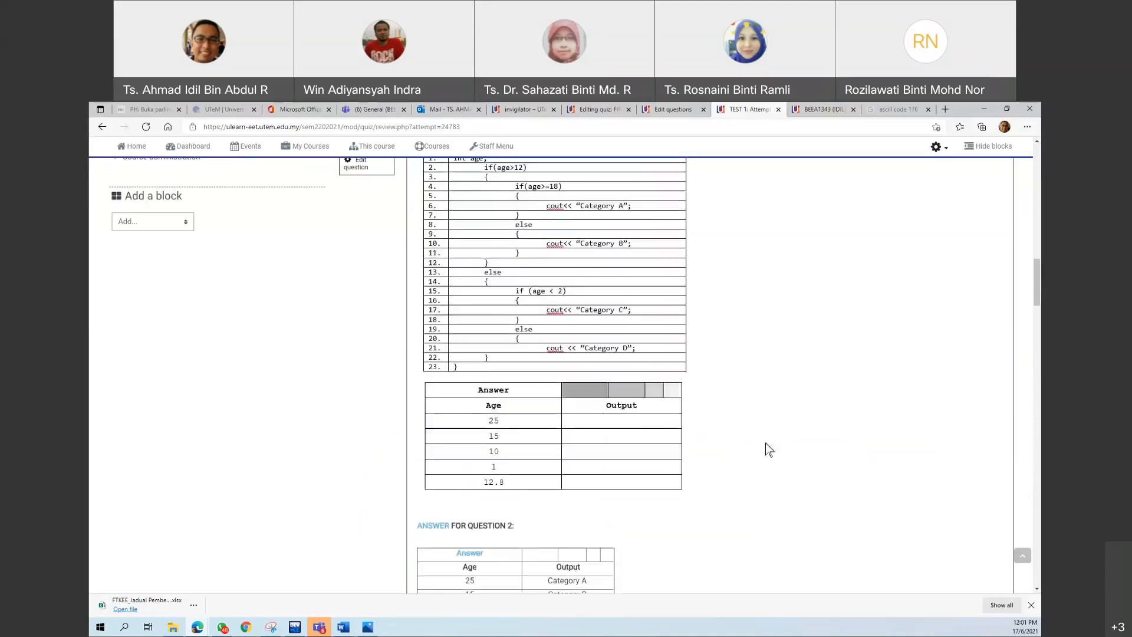
{"action": "scroll", "coordinate": [594, 387], "scroll_direction": "up", "scroll_amount": 5}
{"action": "scroll", "coordinate": [594, 385], "scroll_direction": "down", "scroll_amount": 10}
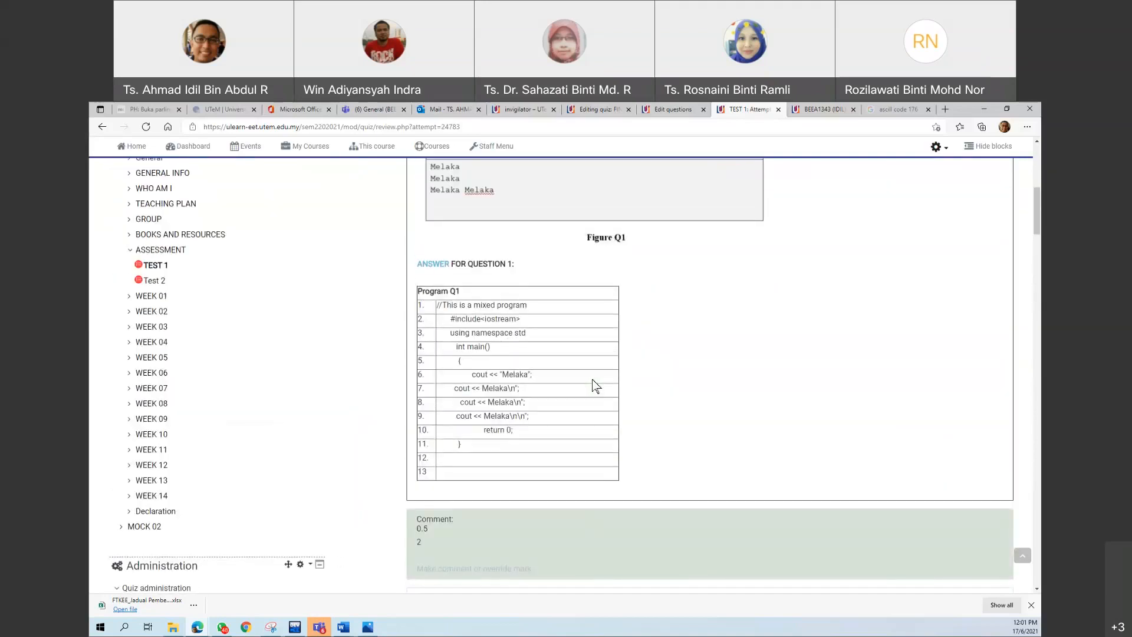
{"action": "scroll", "coordinate": [543, 548], "scroll_direction": "down", "scroll_amount": 15}
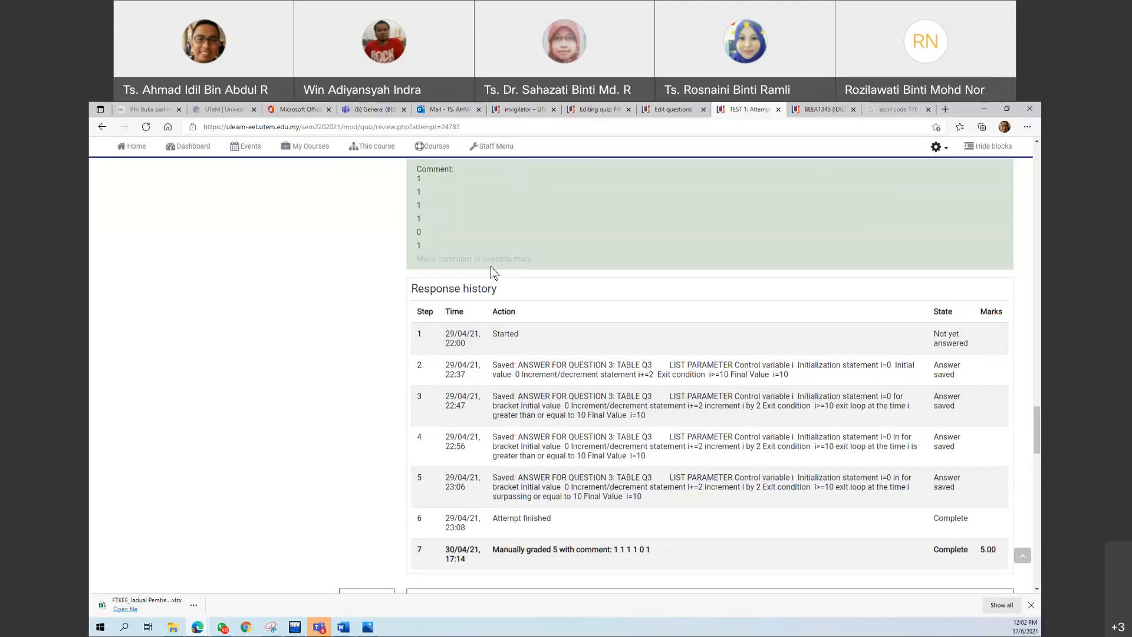
Open the TEST 1 grades report from the attempt review and look over the students' marks for each question
{"action": "left_click", "coordinate": [670, 111]}
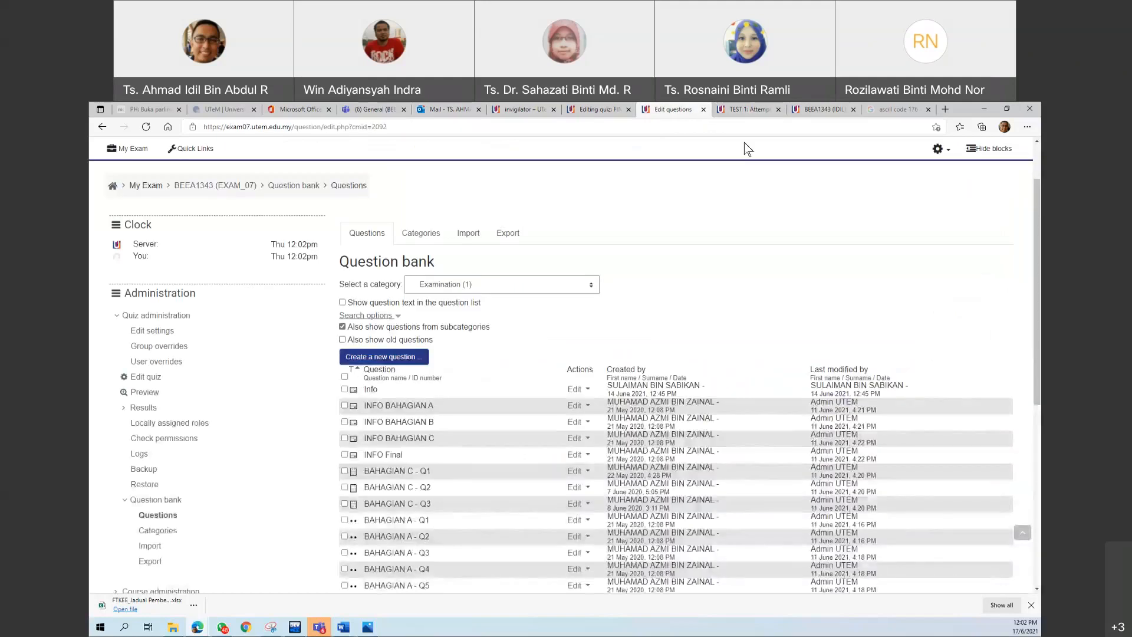
{"action": "left_click", "coordinate": [743, 111]}
{"action": "scroll", "coordinate": [255, 441], "scroll_direction": "up", "scroll_amount": 15}
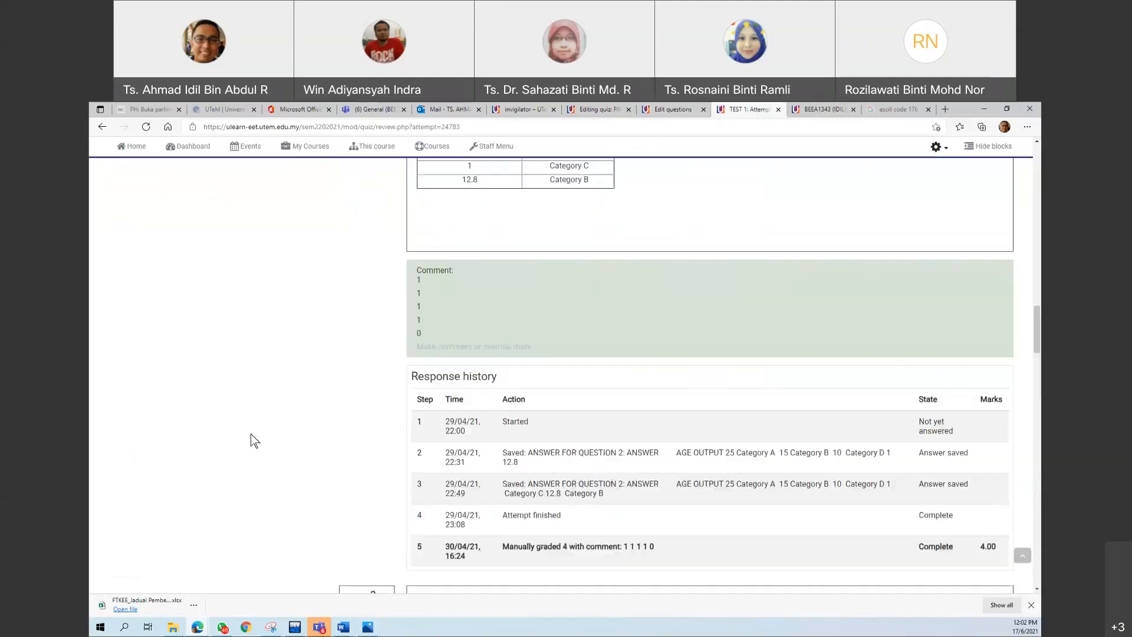
{"action": "scroll", "coordinate": [255, 441], "scroll_direction": "up", "scroll_amount": 5}
{"action": "scroll", "coordinate": [253, 436], "scroll_direction": "down", "scroll_amount": 4}
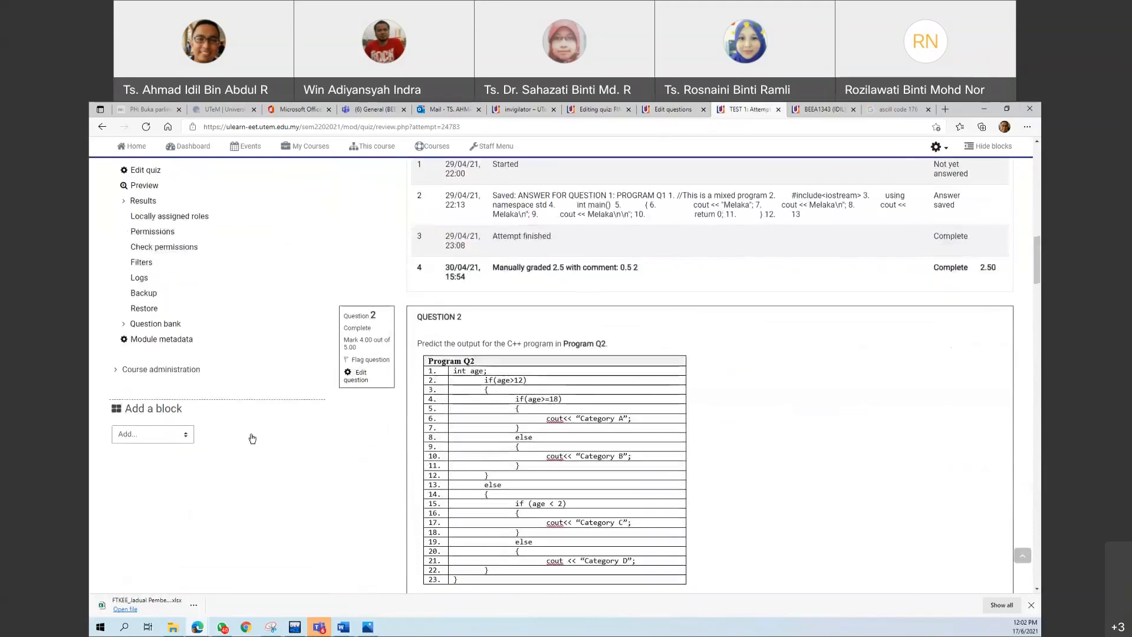
{"action": "scroll", "coordinate": [229, 435], "scroll_direction": "up", "scroll_amount": 1}
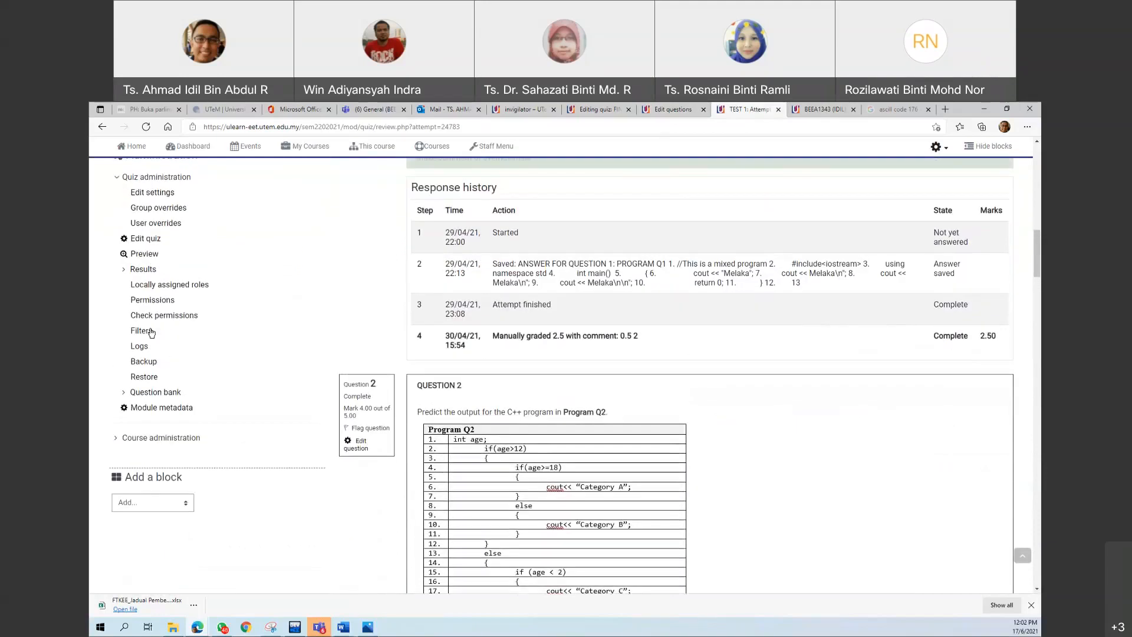
{"action": "left_click", "coordinate": [144, 270]}
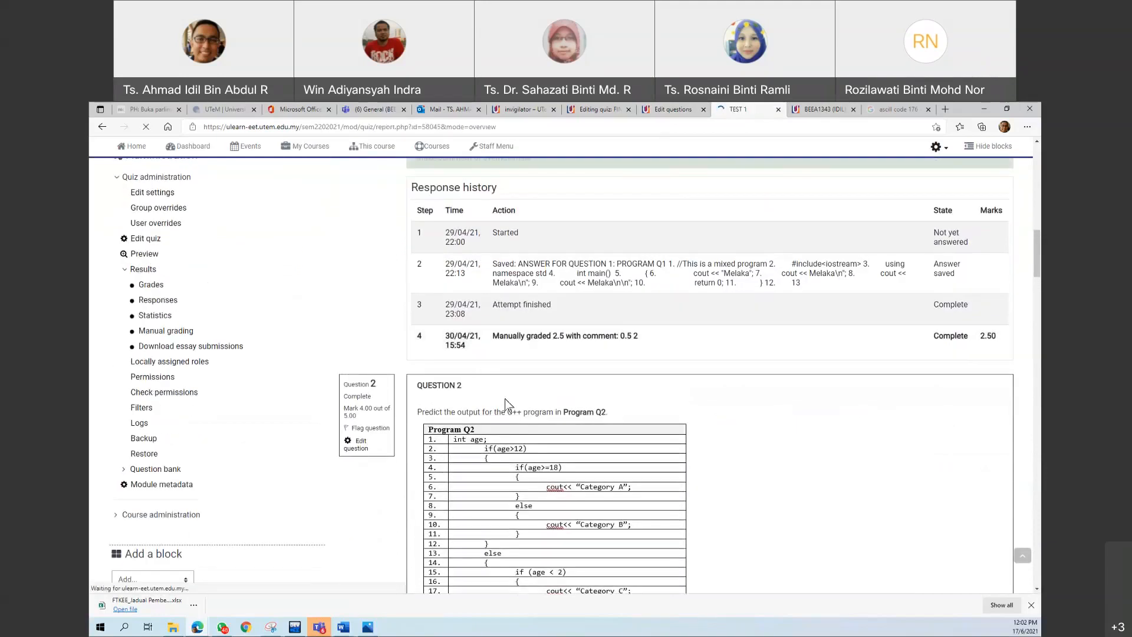
{"action": "scroll", "coordinate": [569, 439], "scroll_direction": "down", "scroll_amount": 1}
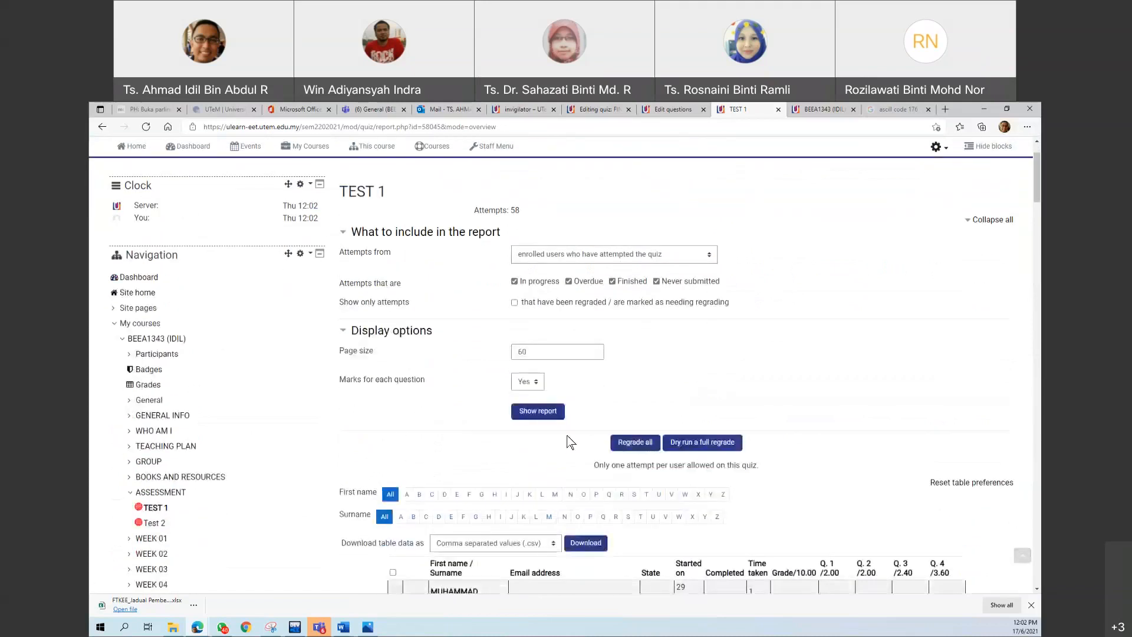
{"action": "scroll", "coordinate": [568, 442], "scroll_direction": "down", "scroll_amount": 4}
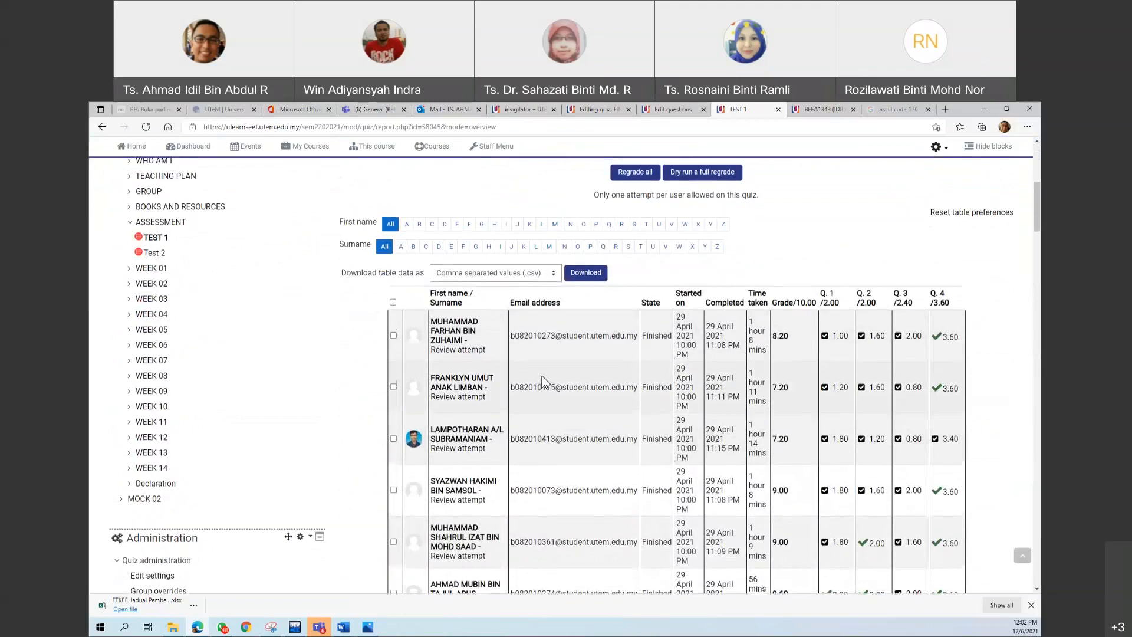
Check which file formats the TEST 1 grades table can be downloaded in, without choosing one
{"action": "scroll", "coordinate": [543, 383], "scroll_direction": "up", "scroll_amount": 3}
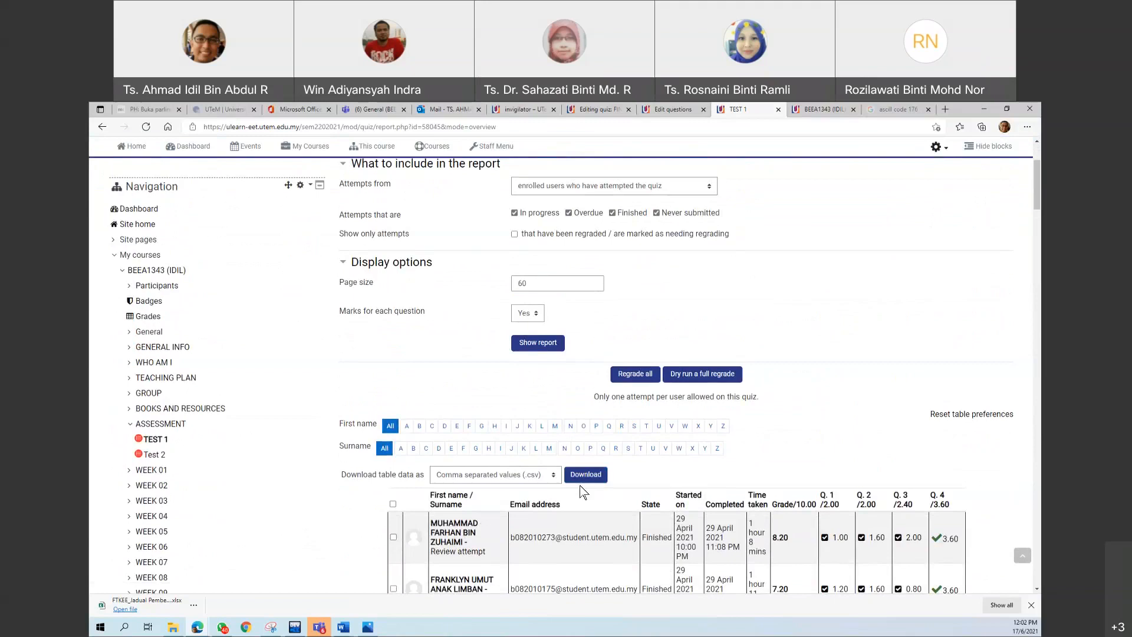
{"action": "left_click", "coordinate": [553, 476]}
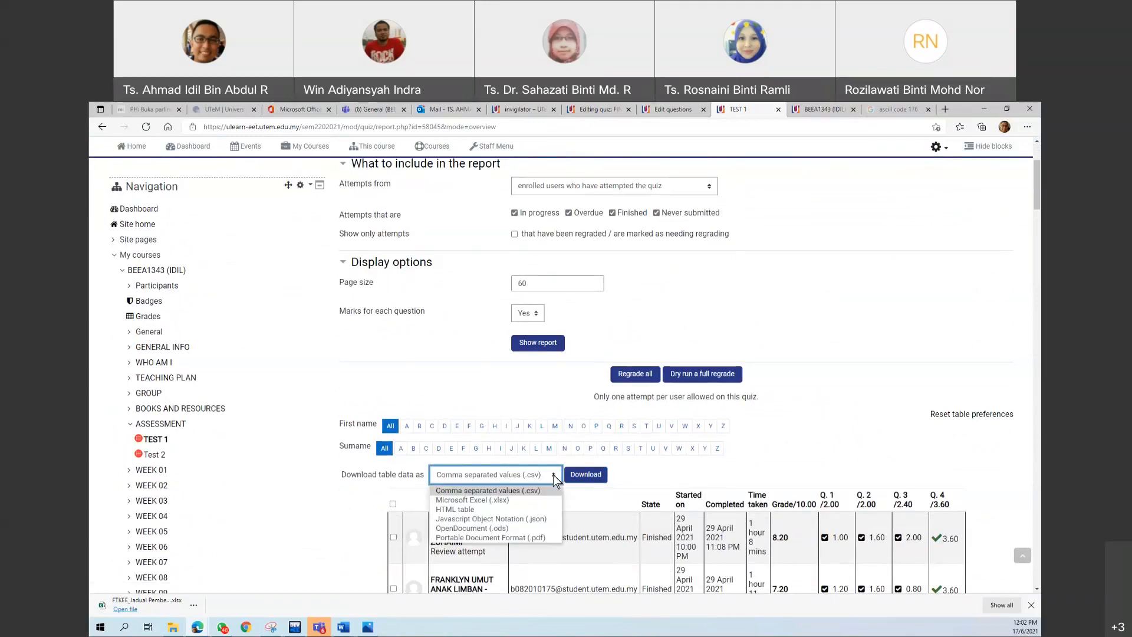
{"action": "left_click", "coordinate": [691, 466]}
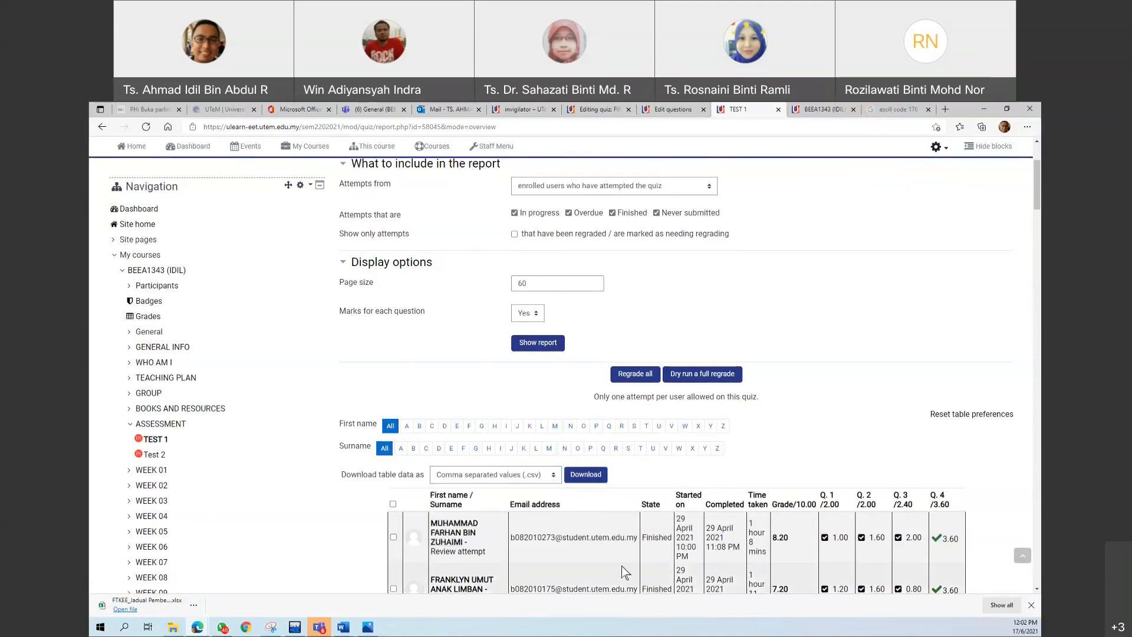
{"action": "scroll", "coordinate": [486, 377], "scroll_direction": "down", "scroll_amount": 3}
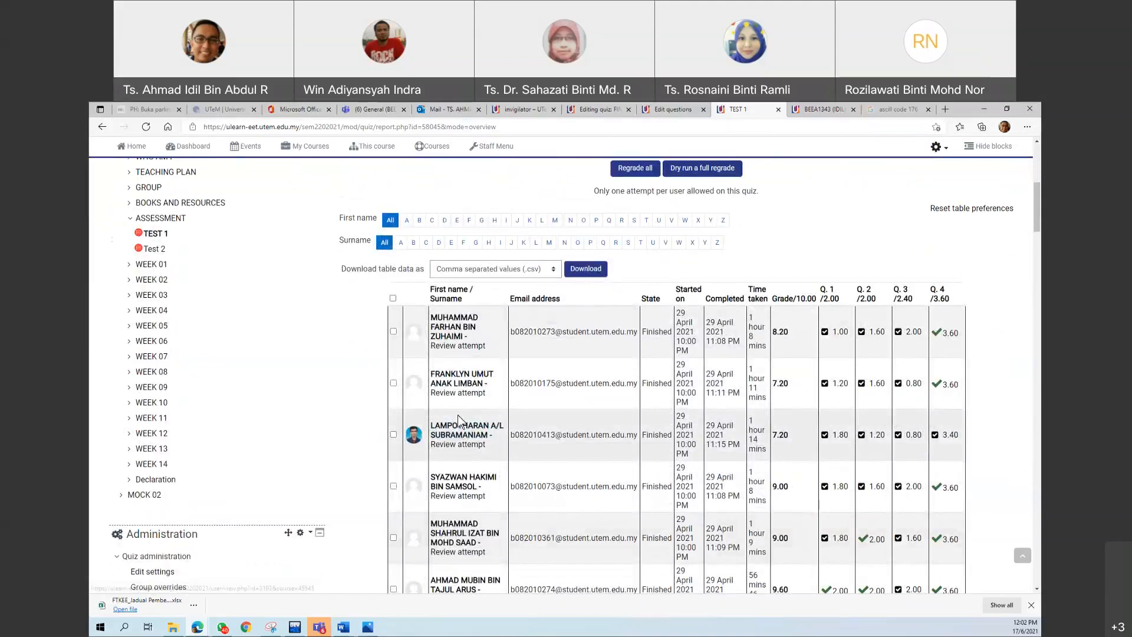
{"action": "scroll", "coordinate": [486, 377], "scroll_direction": "up", "scroll_amount": 4}
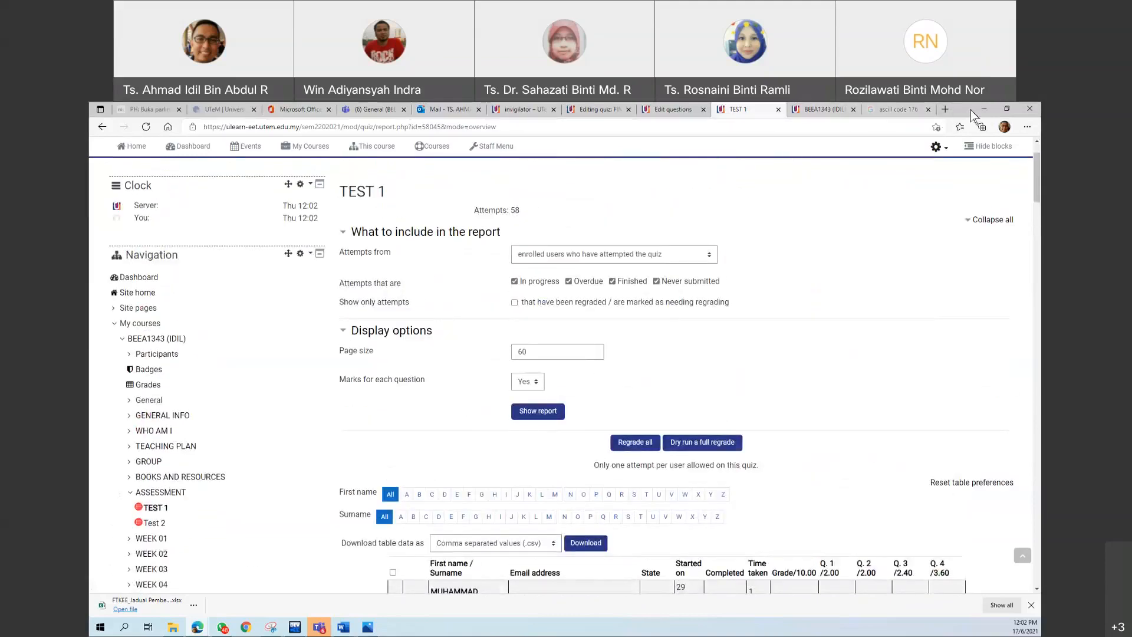
{"action": "left_click_drag", "start_coordinate": [971, 110], "coordinate": [789, 264]}
{"action": "left_click", "coordinate": [663, 268]}
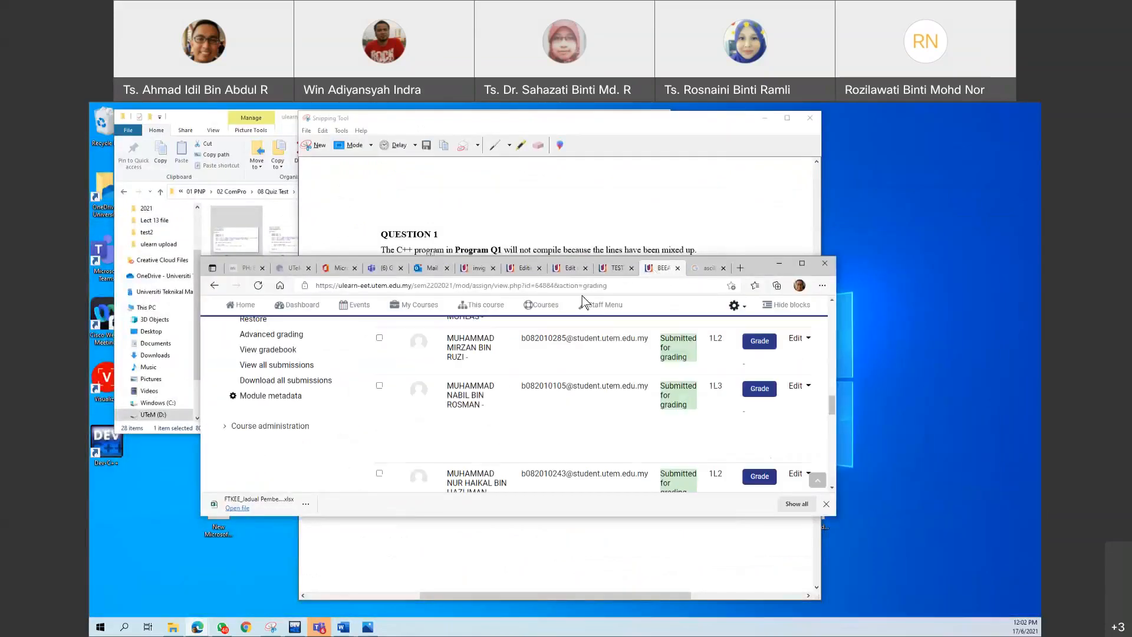
{"action": "left_click", "coordinate": [568, 270]}
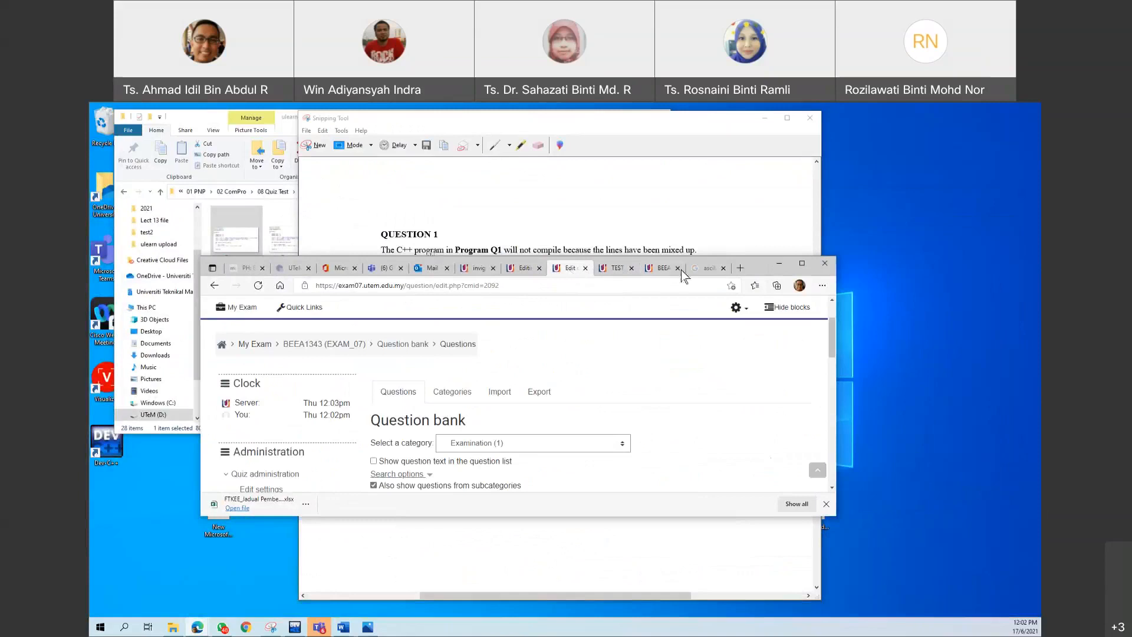
{"action": "left_click", "coordinate": [802, 265]}
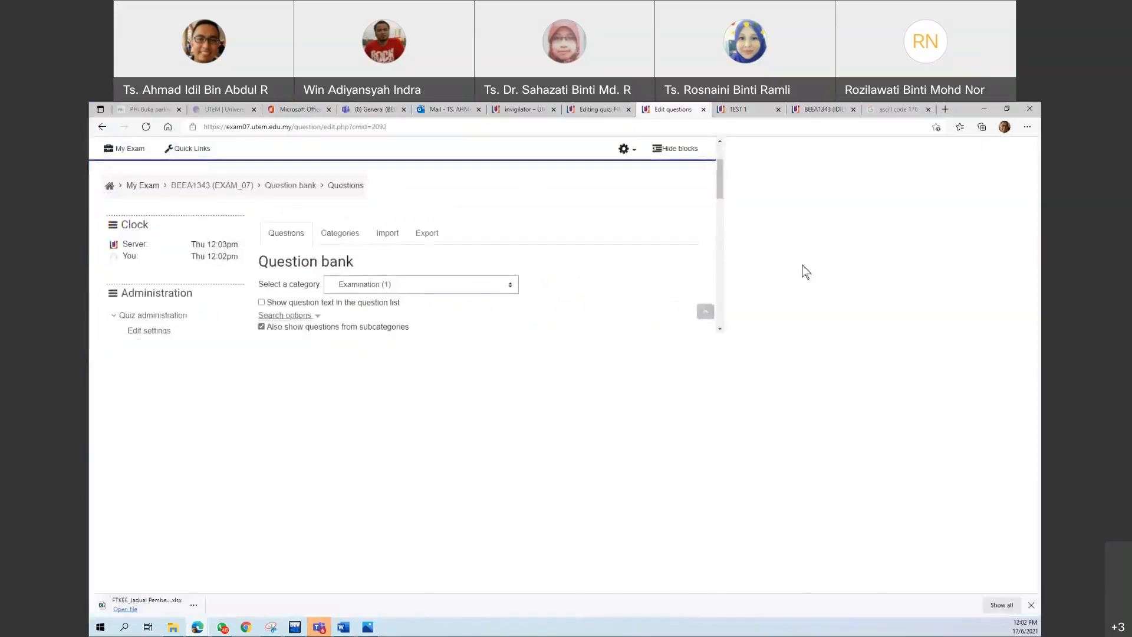
{"action": "scroll", "coordinate": [183, 342], "scroll_direction": "up", "scroll_amount": 2}
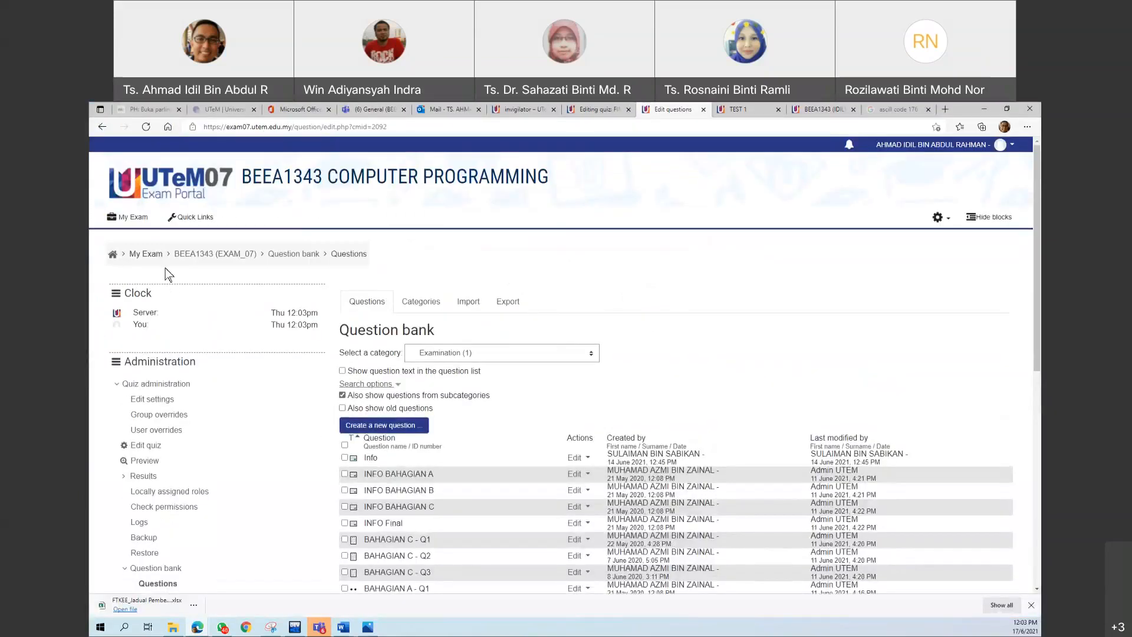
{"action": "double_click", "coordinate": [964, 114]}
{"action": "left_click", "coordinate": [493, 236]}
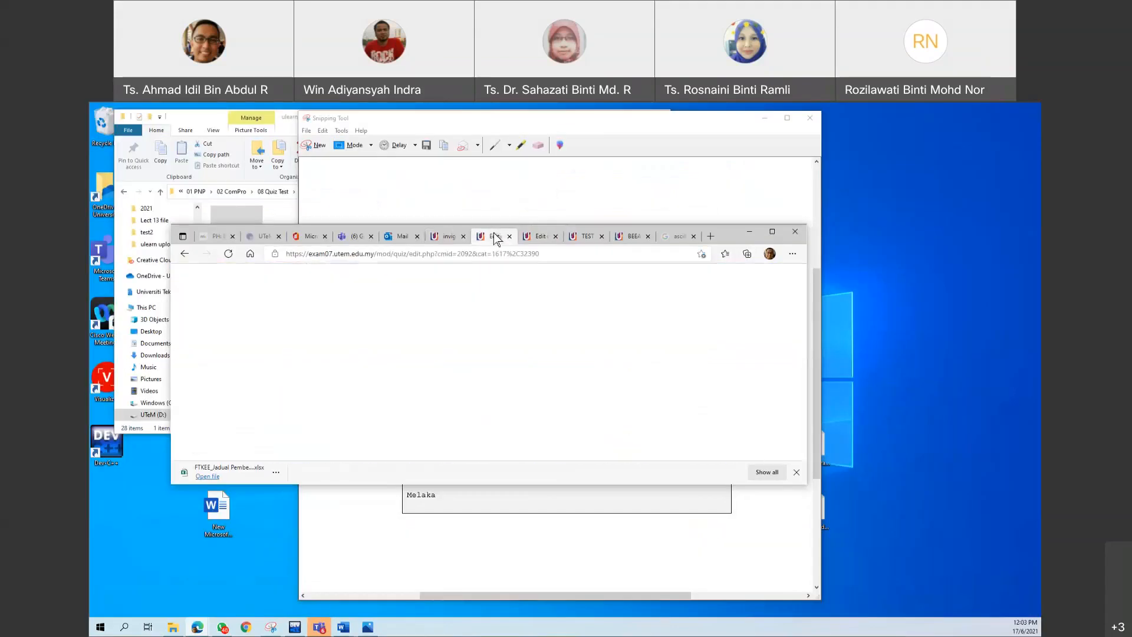
{"action": "left_click", "coordinate": [538, 237]}
{"action": "left_click", "coordinate": [587, 237]}
{"action": "left_click", "coordinate": [622, 245]}
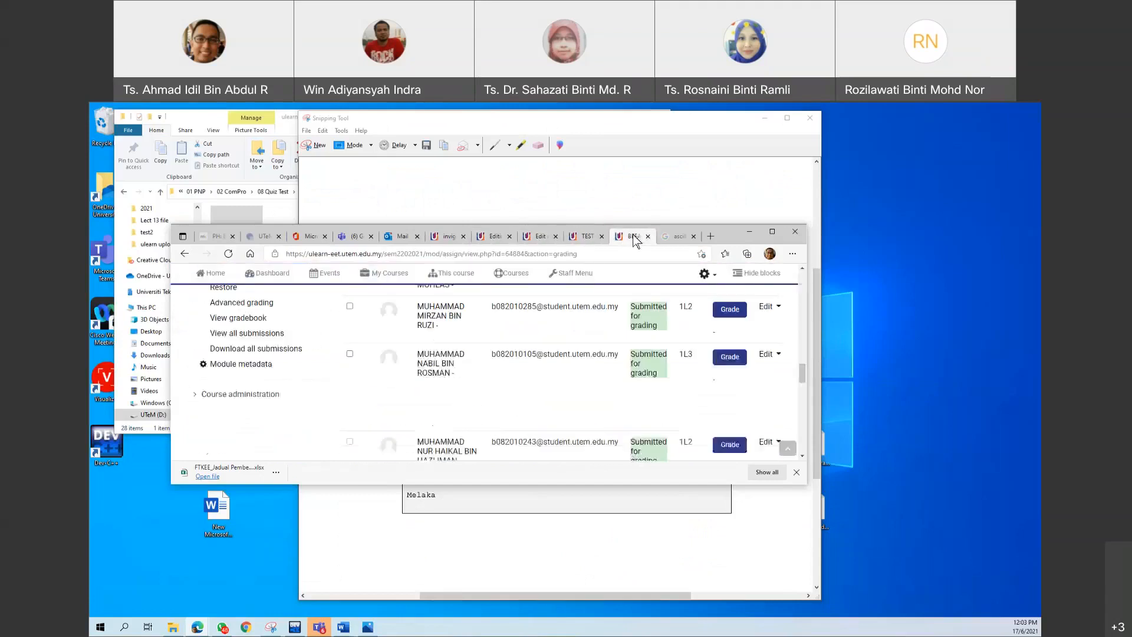
{"action": "left_click", "coordinate": [684, 239]}
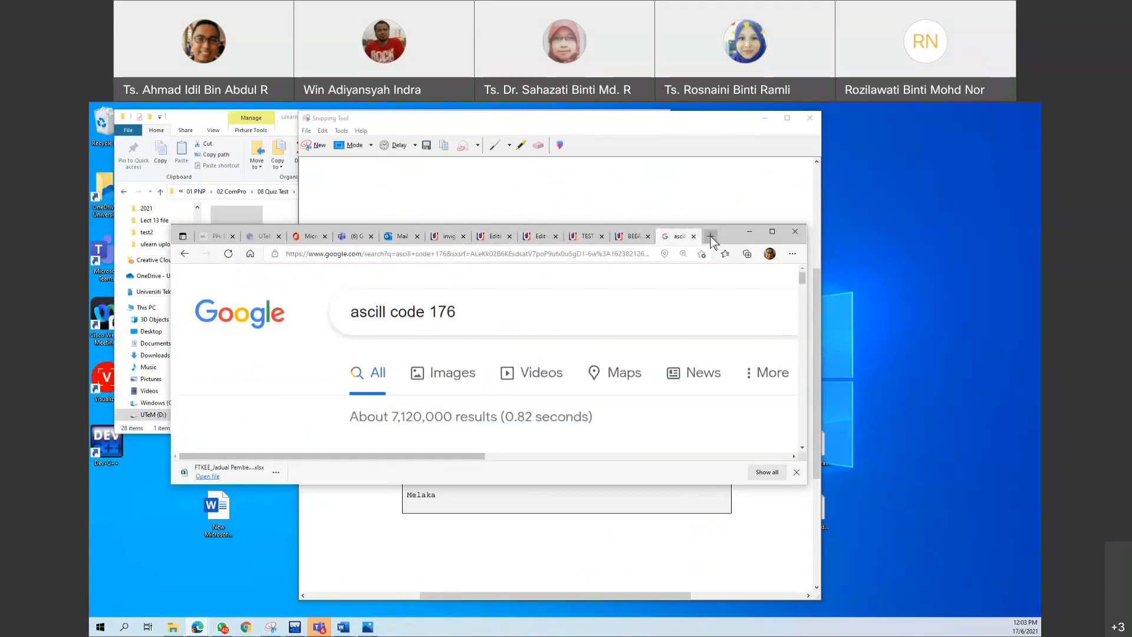
Open the ULearn Archive from the ULearn portal in a new tab and check the semesters under SESI 2019/2020 and SESI 2020/2021
{"action": "left_click", "coordinate": [711, 236]}
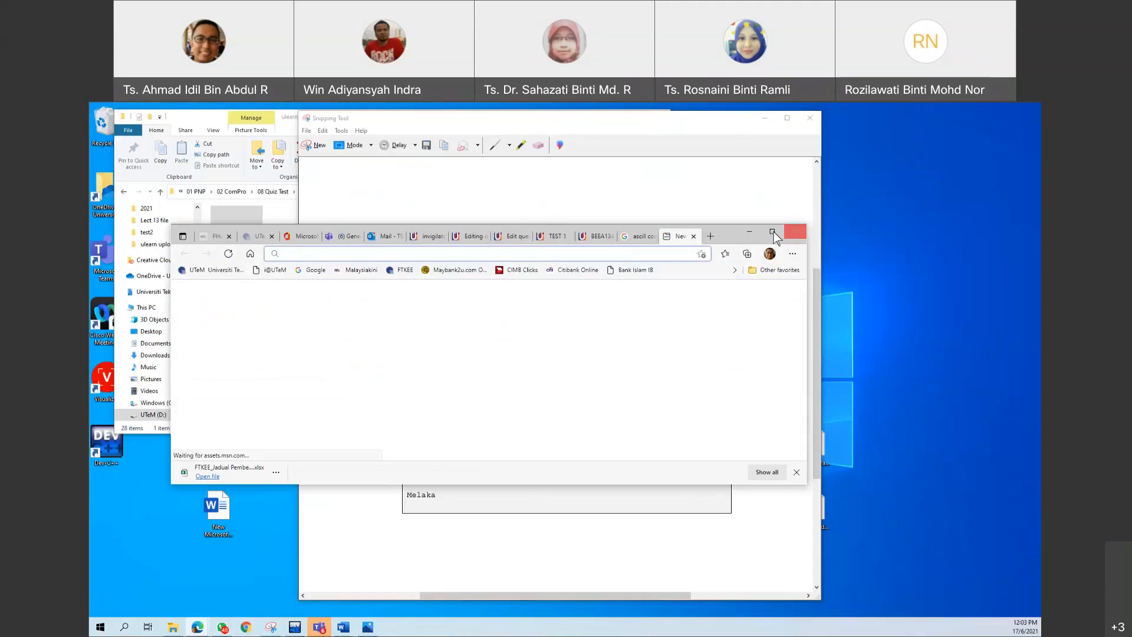
{"action": "left_click", "coordinate": [773, 232]}
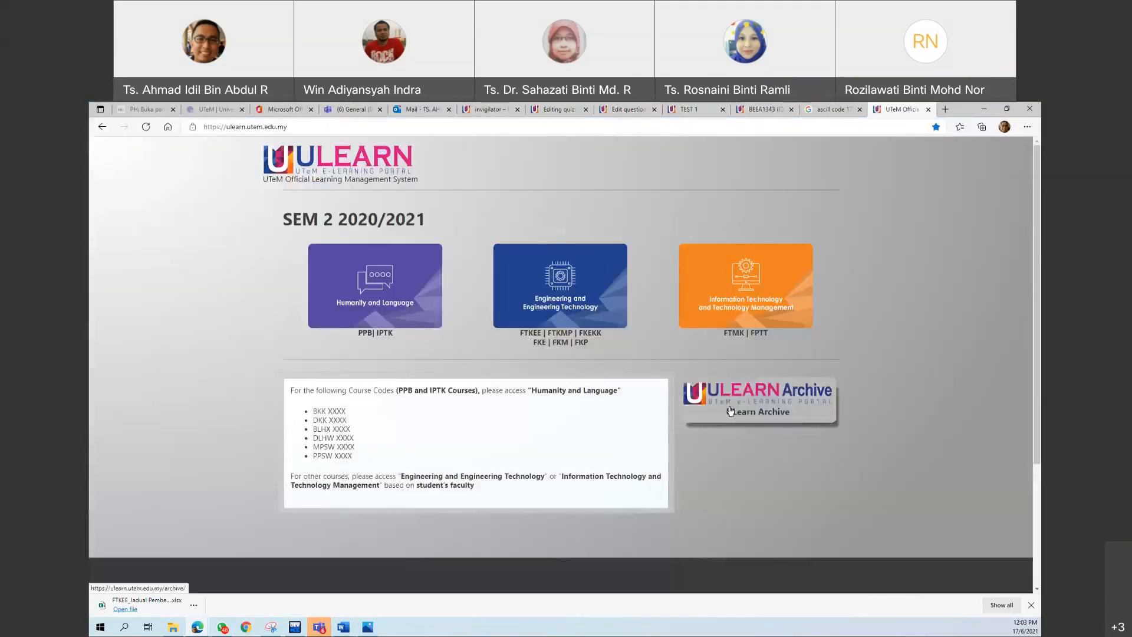
{"action": "left_click", "coordinate": [729, 410]}
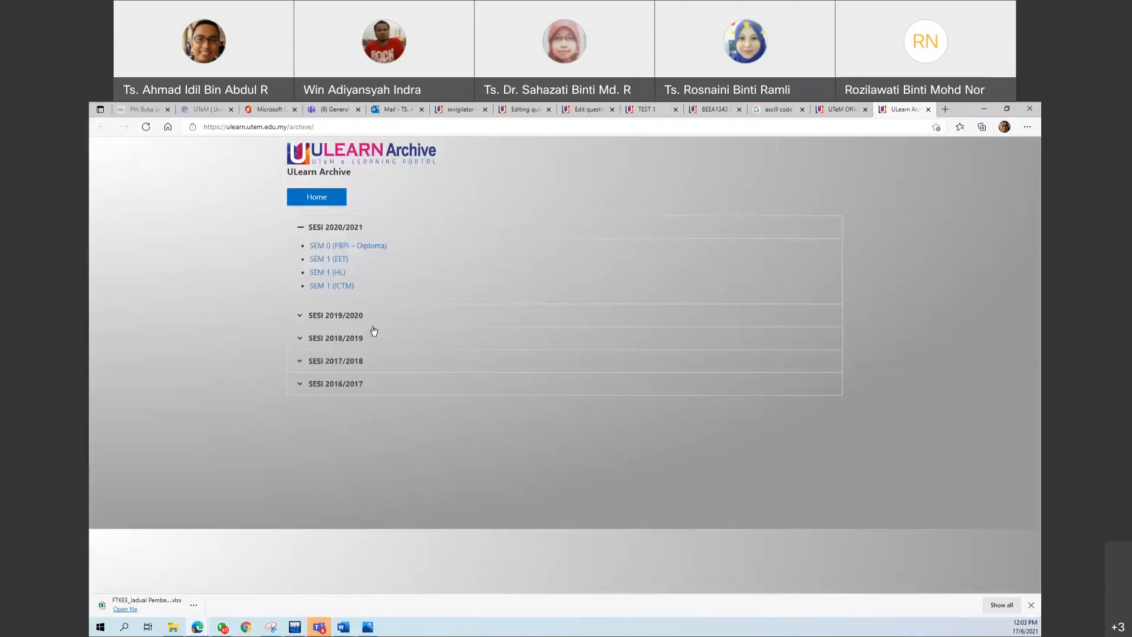
{"action": "left_click", "coordinate": [337, 316]}
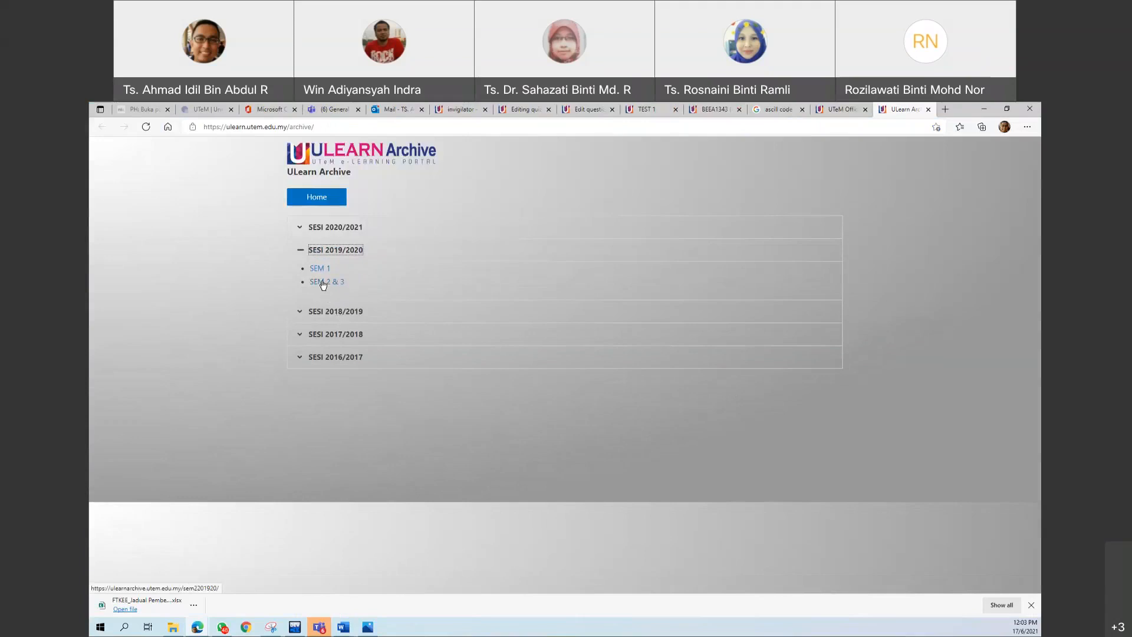
{"action": "left_click", "coordinate": [339, 228]}
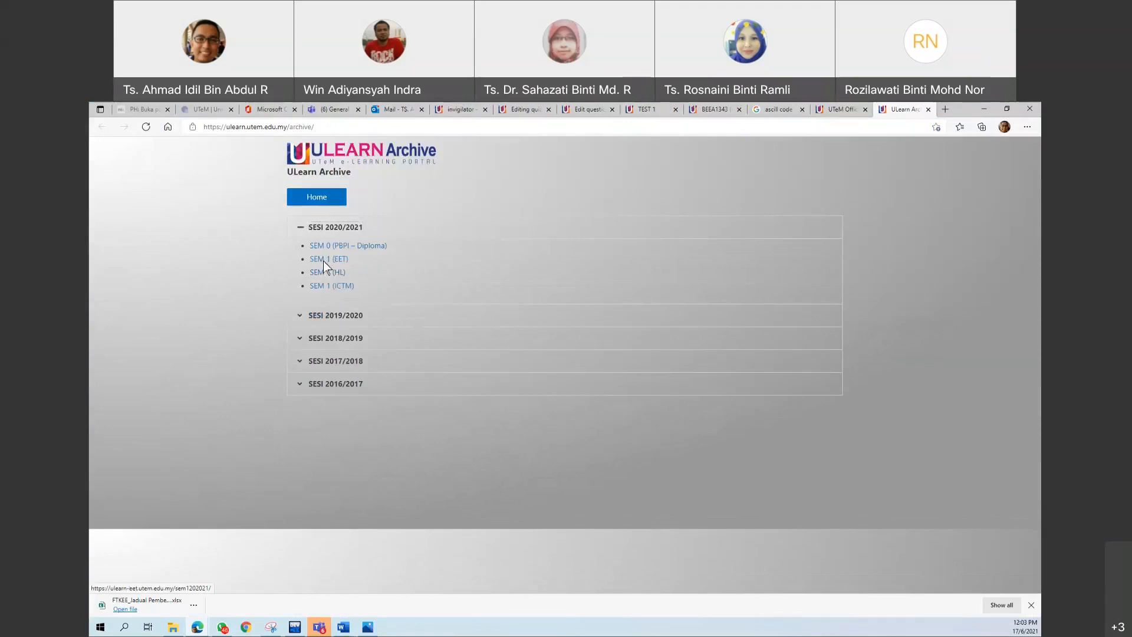
Log in to the archived SEM 1 (EET) site of SESI 2020/2021 through UTeM Login and open the BEEA4823 Machine Vision course
{"action": "left_click", "coordinate": [323, 260]}
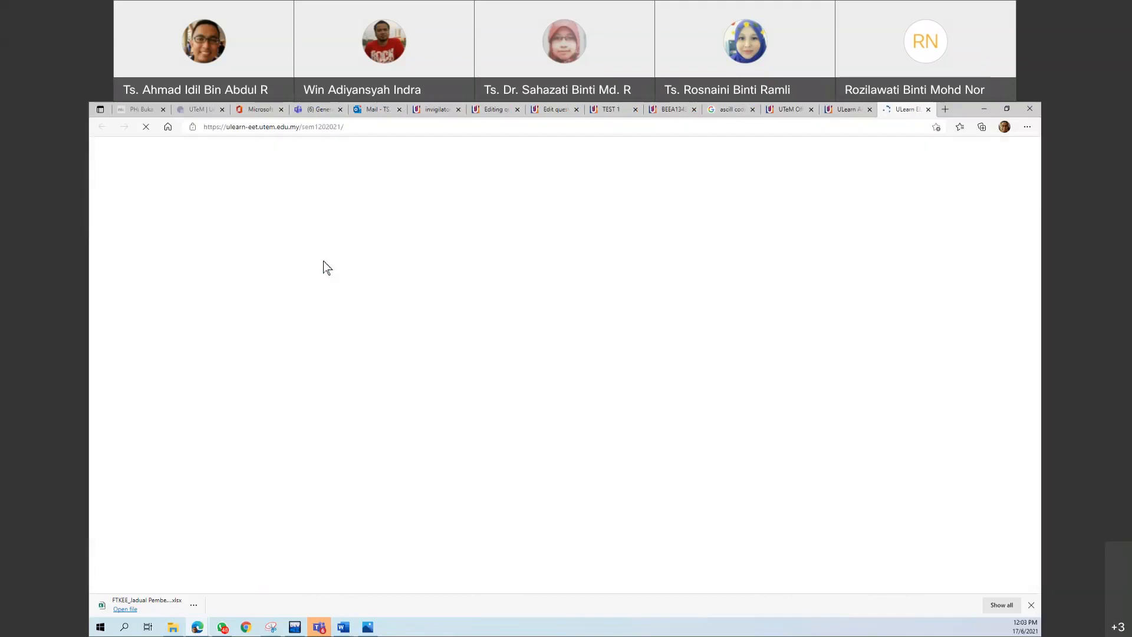
{"action": "left_click", "coordinate": [992, 149]}
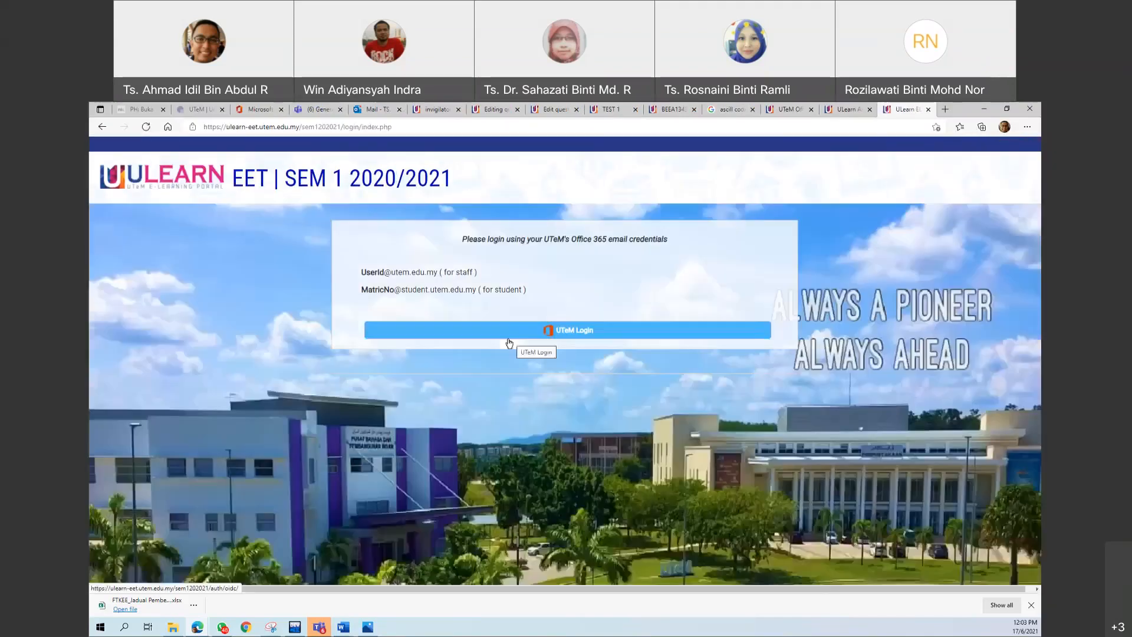
{"action": "left_click", "coordinate": [508, 339]}
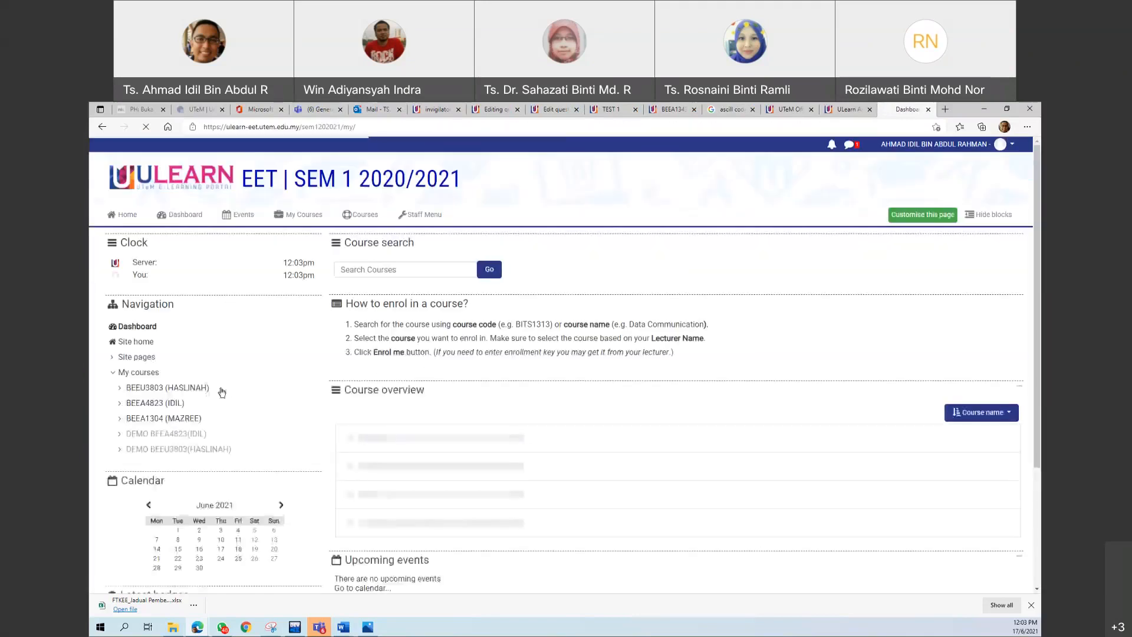
{"action": "left_click", "coordinate": [155, 402]}
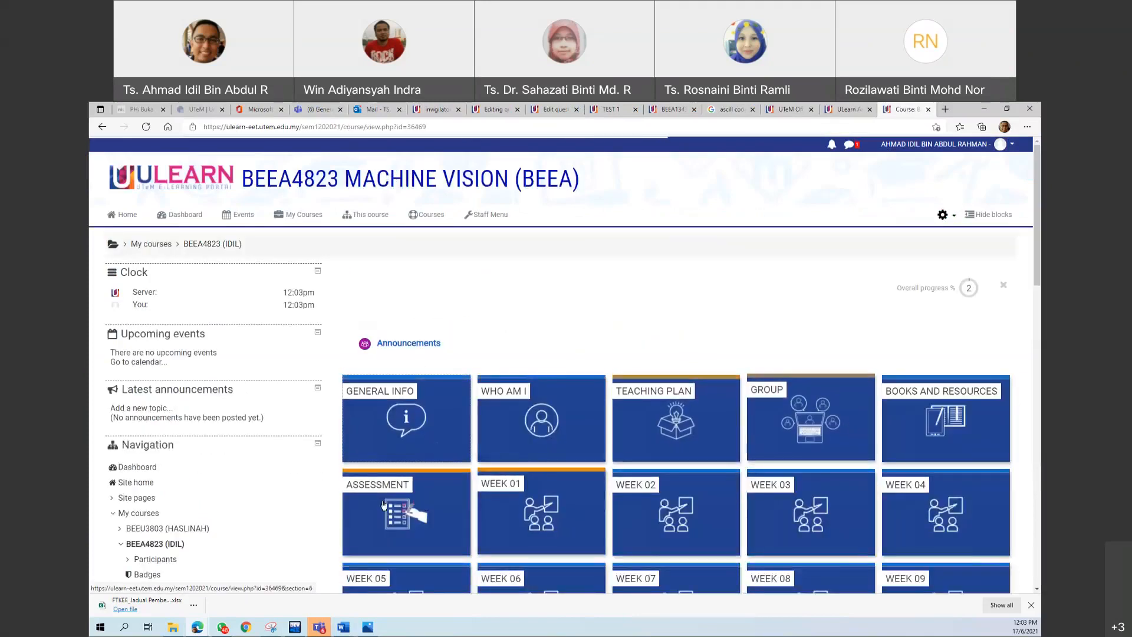
Open the quiz named Test in the course's ASSESSMENT section
{"action": "left_click", "coordinate": [384, 504]}
{"action": "scroll", "coordinate": [390, 505], "scroll_direction": "down", "scroll_amount": 8}
{"action": "scroll", "coordinate": [389, 506], "scroll_direction": "down", "scroll_amount": 2}
{"action": "scroll", "coordinate": [390, 506], "scroll_direction": "down", "scroll_amount": 10}
{"action": "scroll", "coordinate": [388, 504], "scroll_direction": "down", "scroll_amount": 10}
{"action": "scroll", "coordinate": [386, 499], "scroll_direction": "up", "scroll_amount": 10}
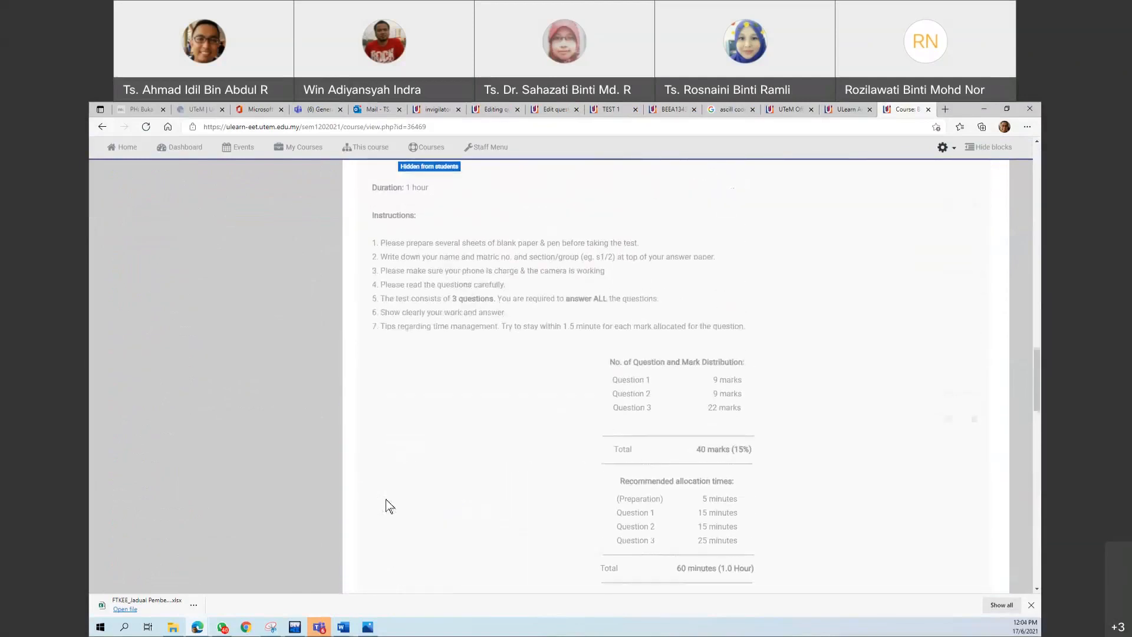
{"action": "scroll", "coordinate": [386, 500], "scroll_direction": "up", "scroll_amount": 1}
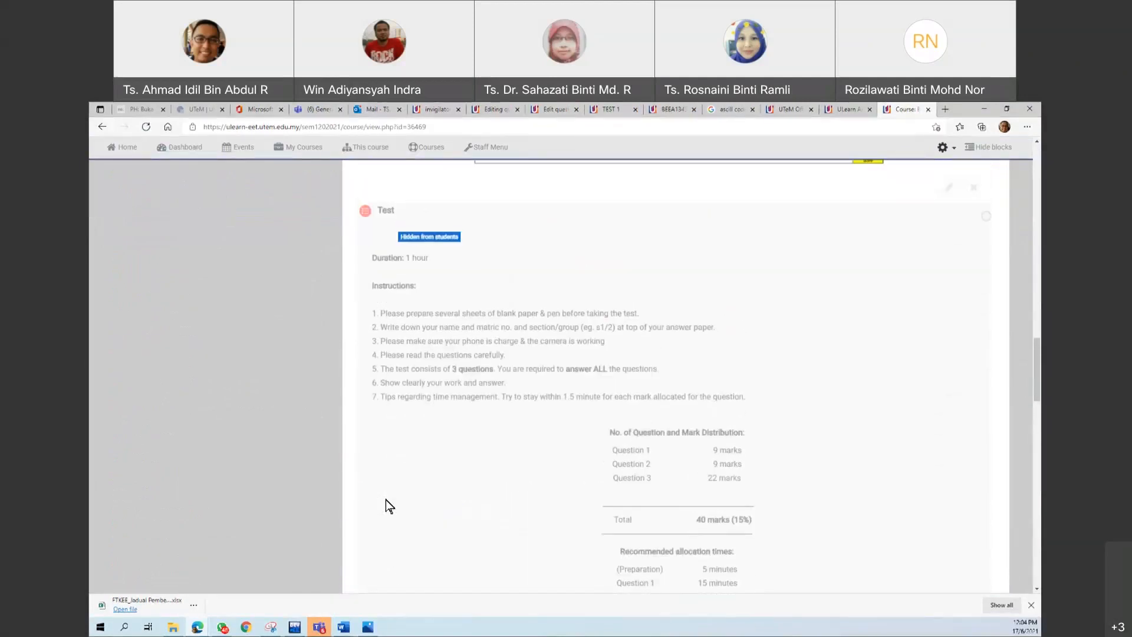
{"action": "left_click", "coordinate": [386, 211]}
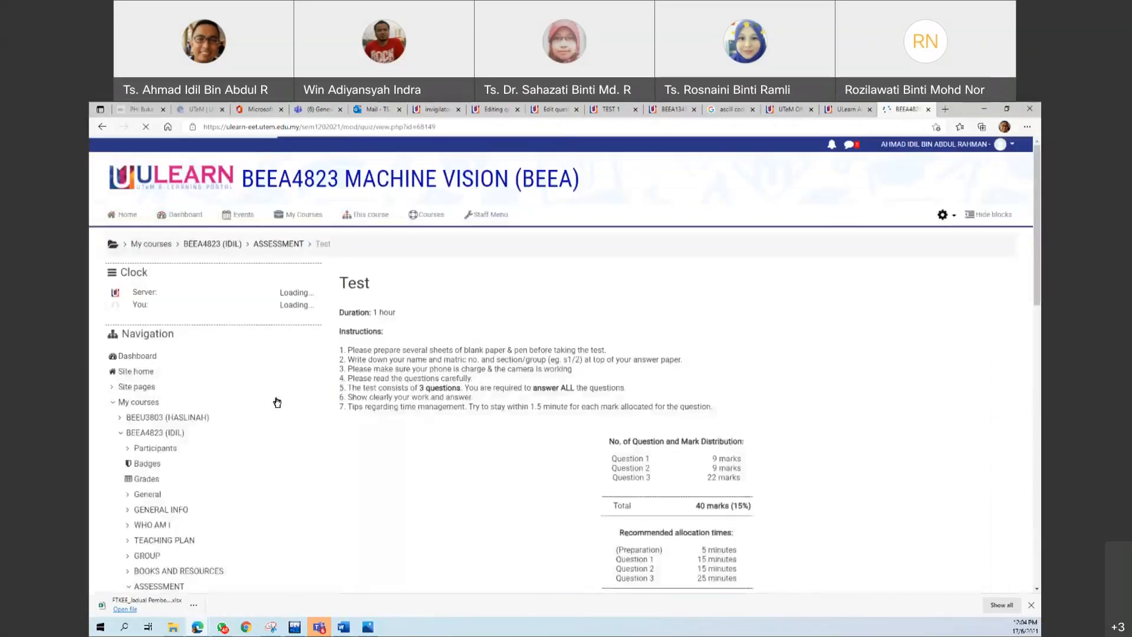
Open the grades report of the archived Test quiz and check its group choices and the list of student attempts
{"action": "scroll", "coordinate": [283, 460], "scroll_direction": "down", "scroll_amount": 3}
{"action": "scroll", "coordinate": [275, 480], "scroll_direction": "down", "scroll_amount": 5}
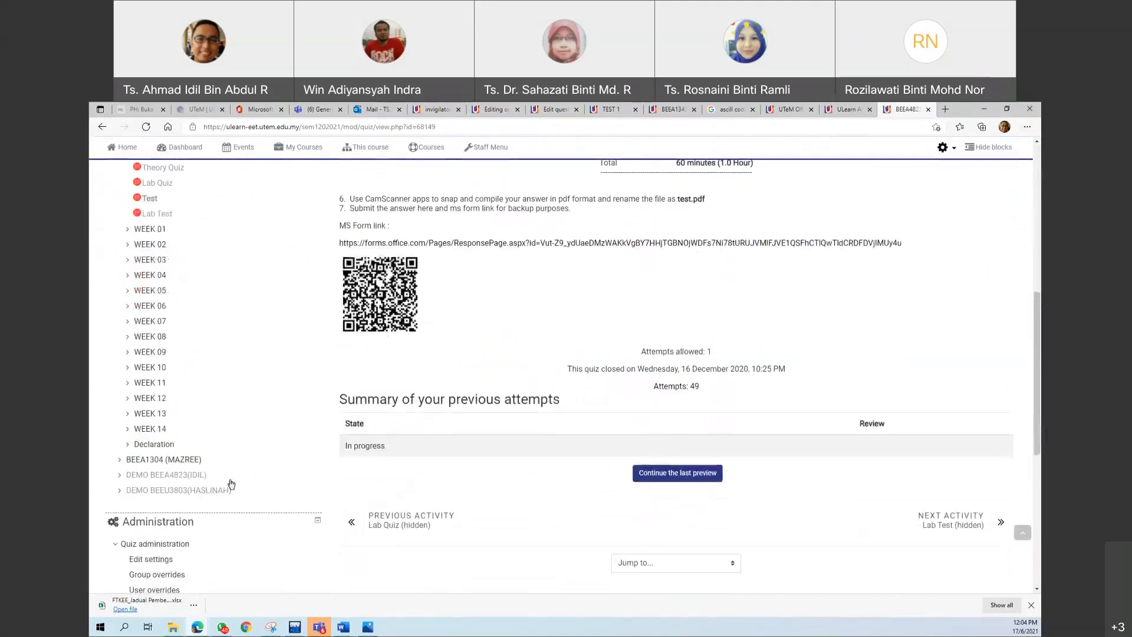
{"action": "scroll", "coordinate": [218, 482], "scroll_direction": "down", "scroll_amount": 4}
{"action": "scroll", "coordinate": [171, 465], "scroll_direction": "down", "scroll_amount": 1}
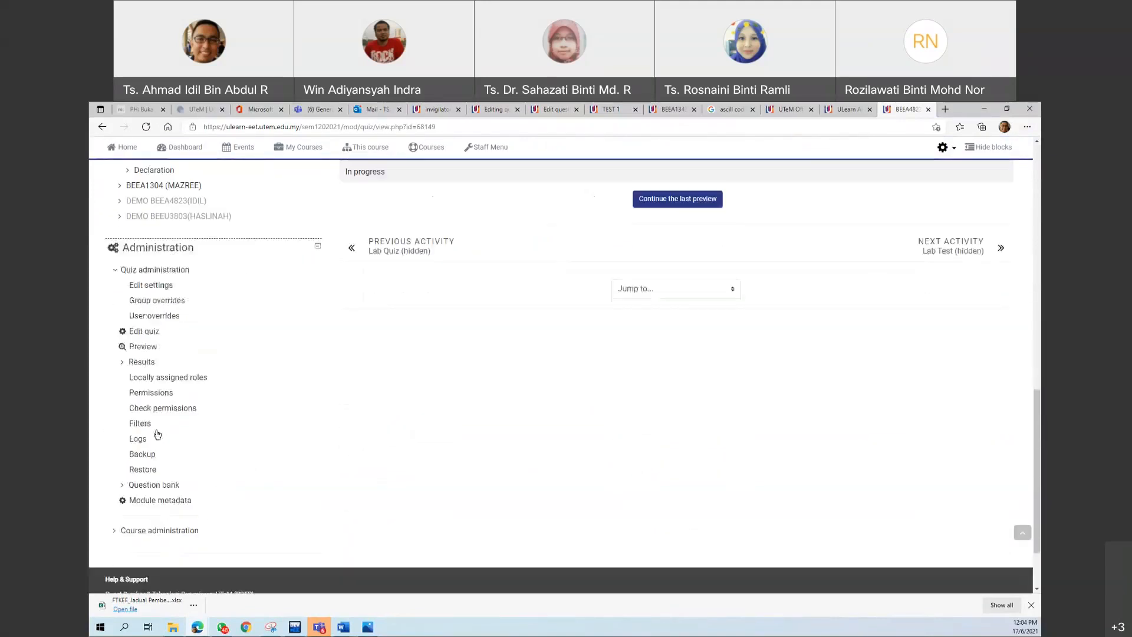
{"action": "left_click", "coordinate": [142, 362]}
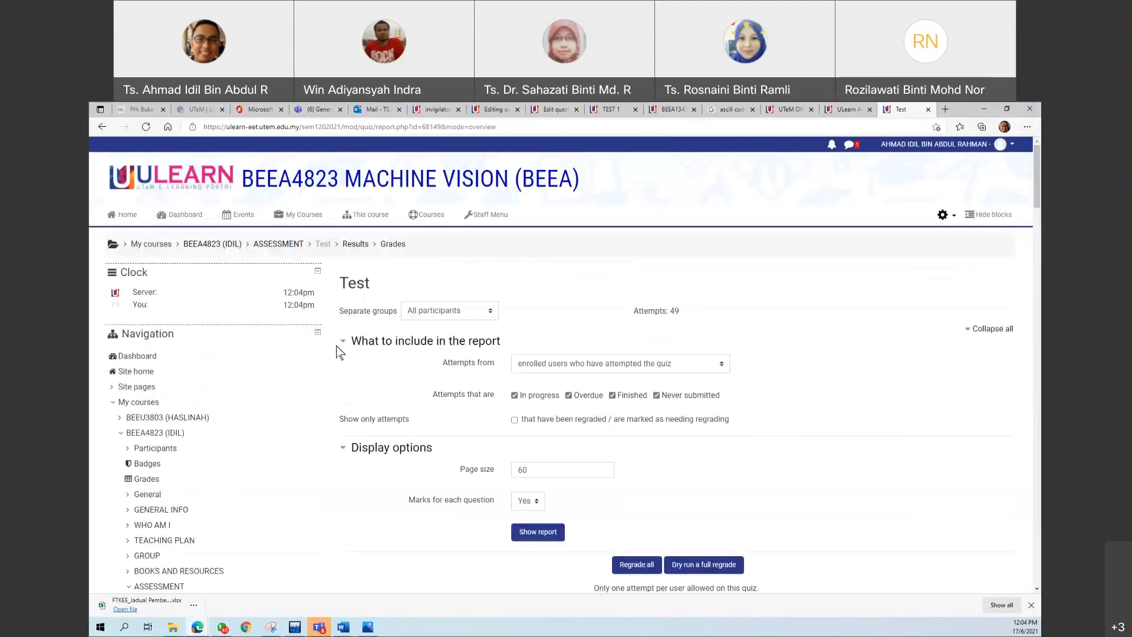
{"action": "left_click", "coordinate": [447, 314]}
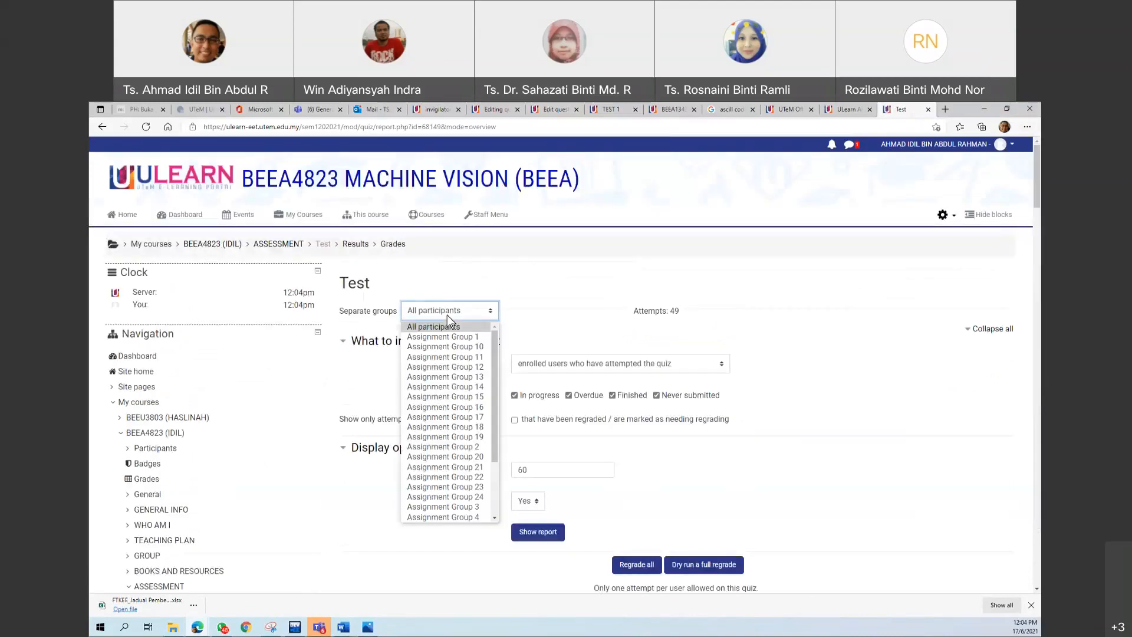
{"action": "left_click", "coordinate": [531, 295]}
{"action": "scroll", "coordinate": [608, 384], "scroll_direction": "down", "scroll_amount": 3}
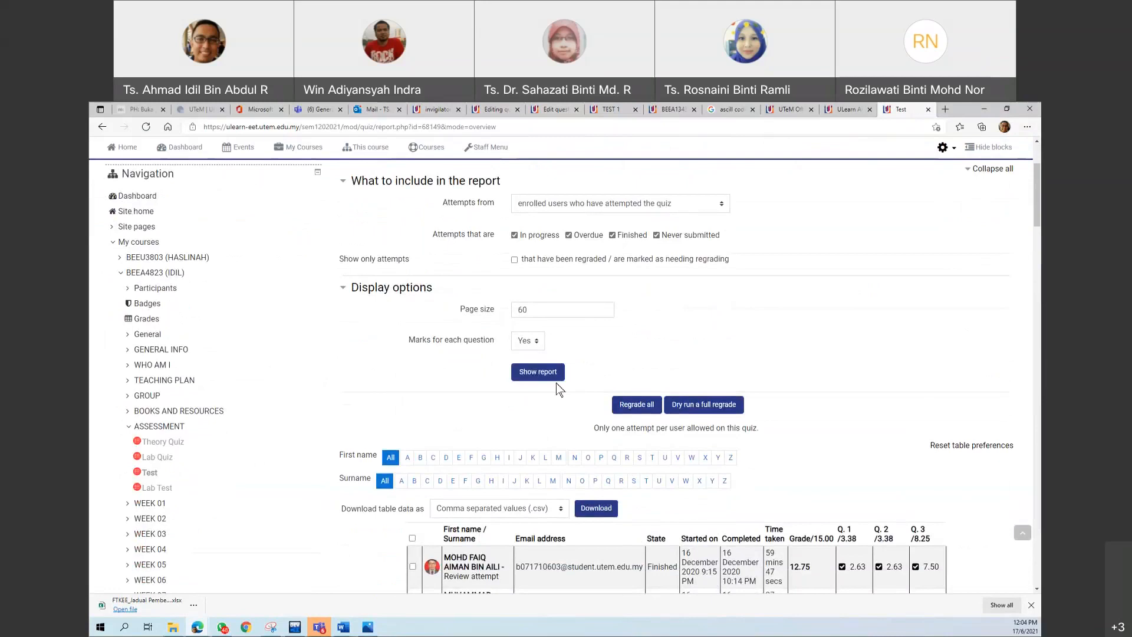
{"action": "scroll", "coordinate": [559, 389], "scroll_direction": "down", "scroll_amount": 20}
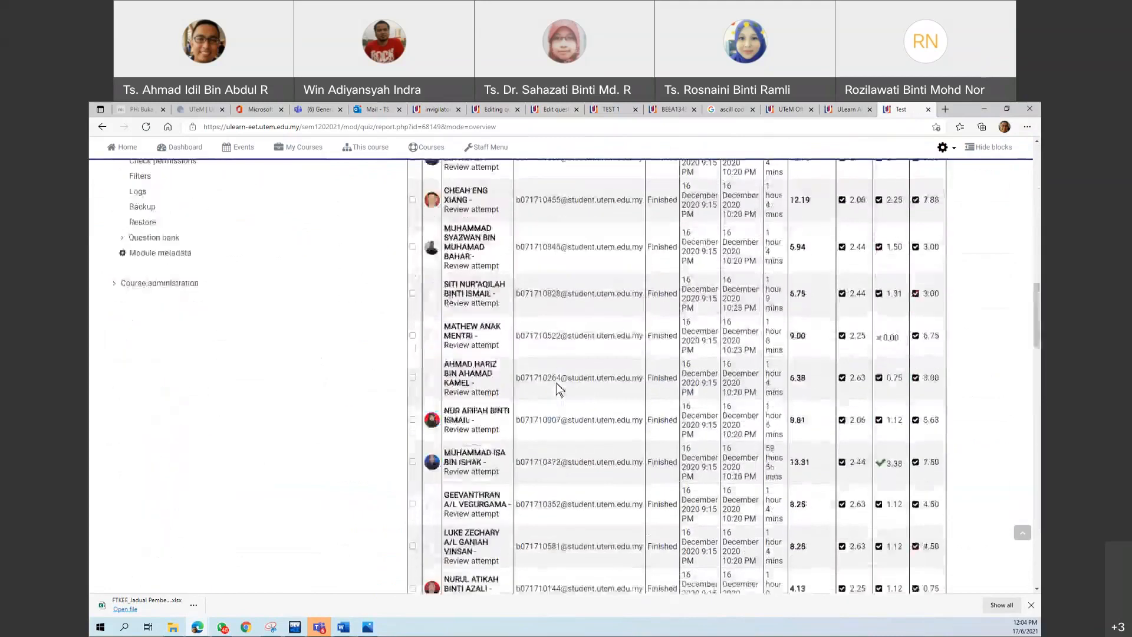
Return to the Test quiz page, continue the last preview, look through question 3 and finish the attempt up to its summary without submitting
{"action": "left_click", "coordinate": [102, 127]}
{"action": "scroll", "coordinate": [607, 269], "scroll_direction": "down", "scroll_amount": 12}
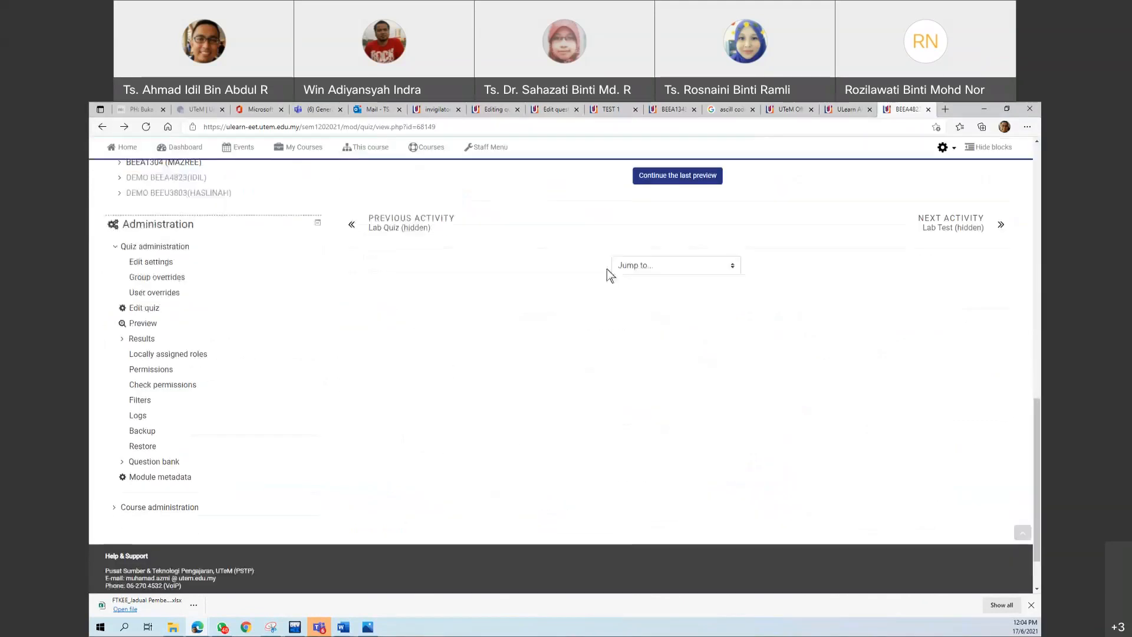
{"action": "scroll", "coordinate": [615, 349], "scroll_direction": "up", "scroll_amount": 6}
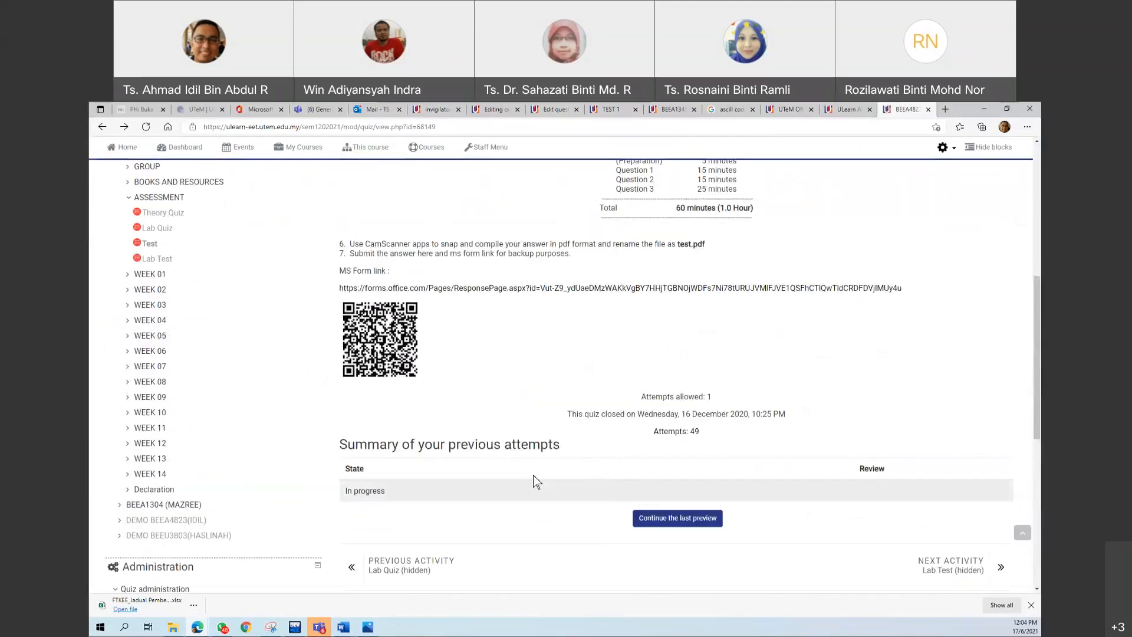
{"action": "scroll", "coordinate": [535, 481], "scroll_direction": "up", "scroll_amount": 6}
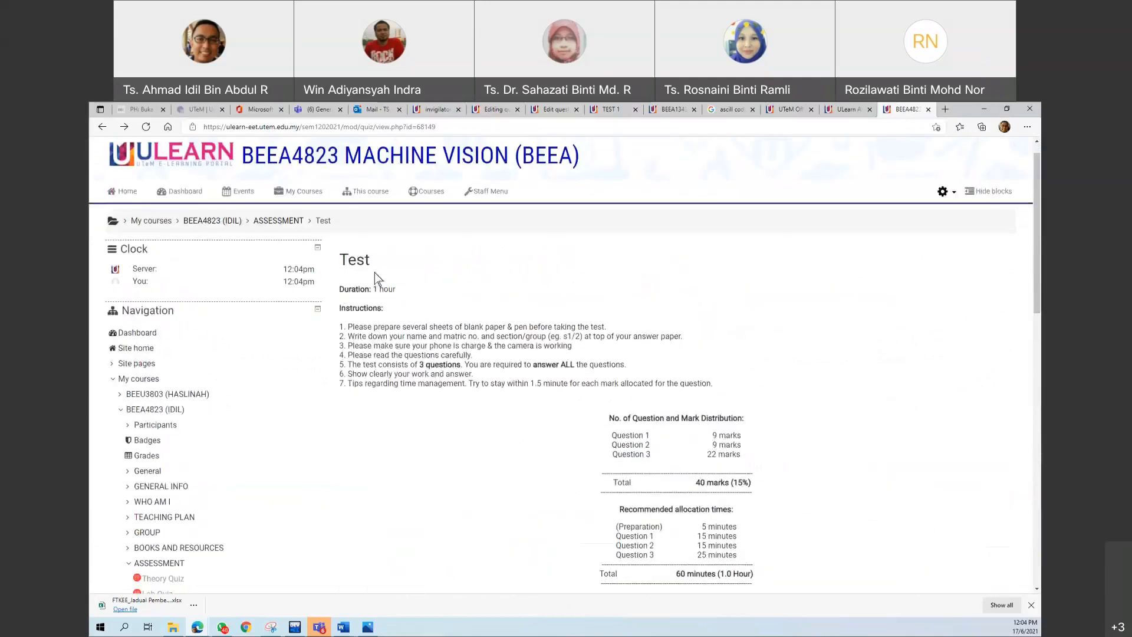
{"action": "scroll", "coordinate": [329, 453], "scroll_direction": "down", "scroll_amount": 15}
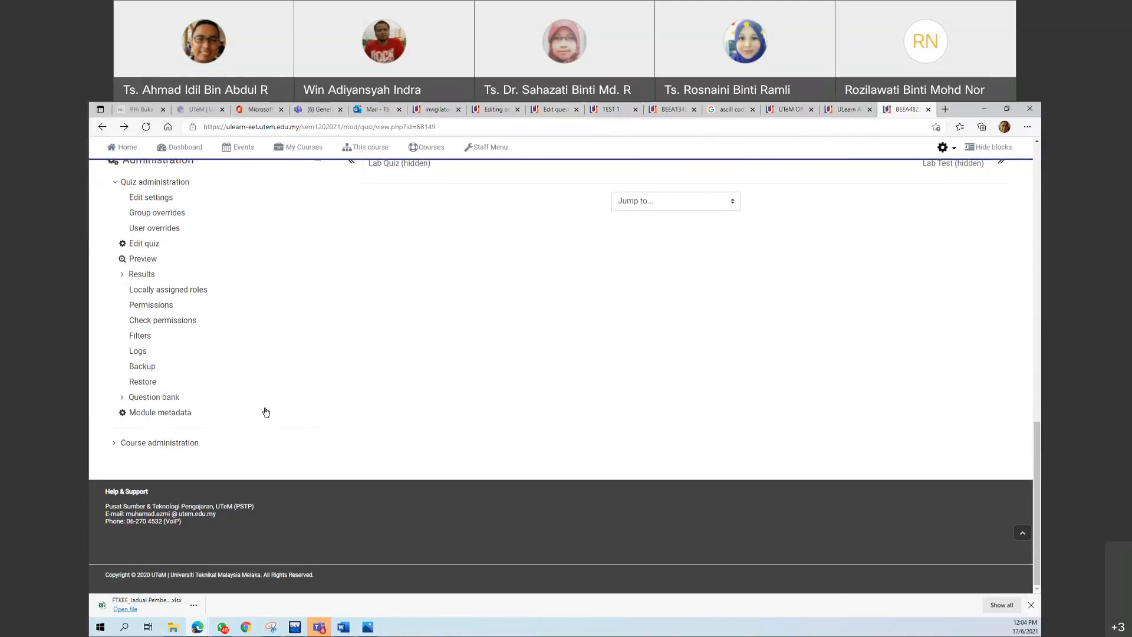
{"action": "scroll", "coordinate": [266, 412], "scroll_direction": "up", "scroll_amount": 3}
{"action": "left_click", "coordinate": [657, 316]}
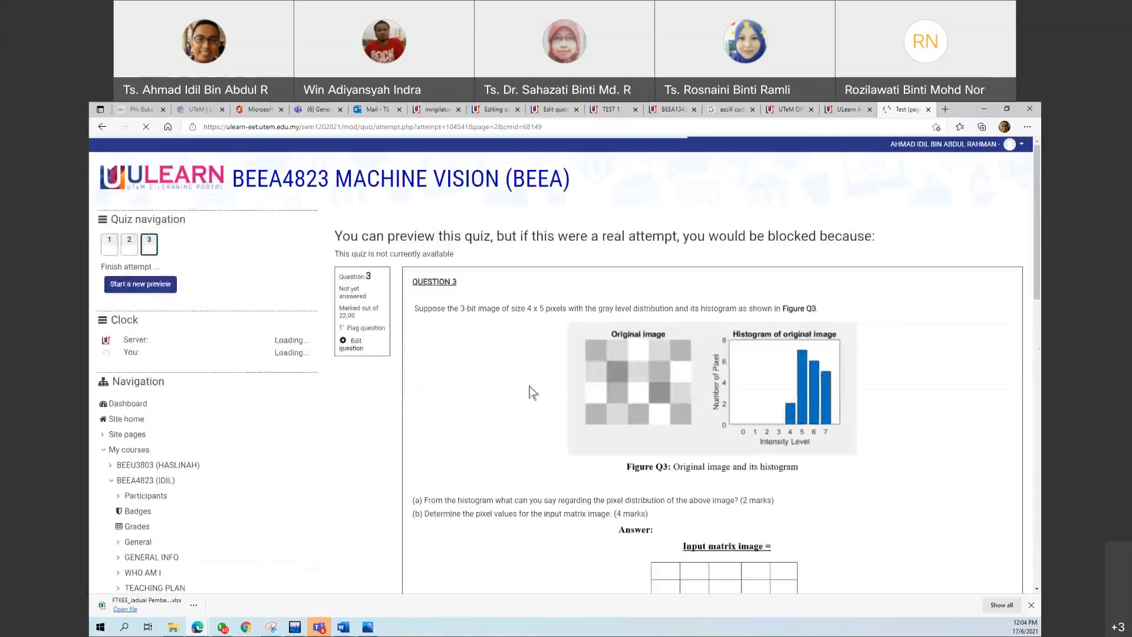
{"action": "scroll", "coordinate": [448, 407], "scroll_direction": "down", "scroll_amount": 15}
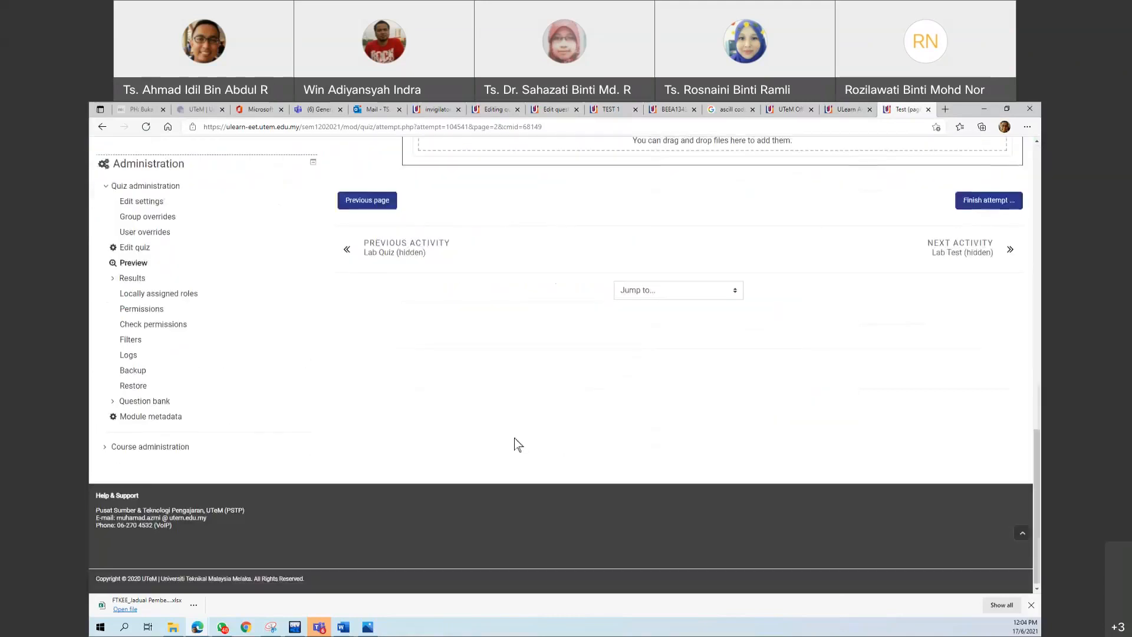
{"action": "scroll", "coordinate": [515, 445], "scroll_direction": "up", "scroll_amount": 5}
{"action": "left_click", "coordinate": [995, 472]}
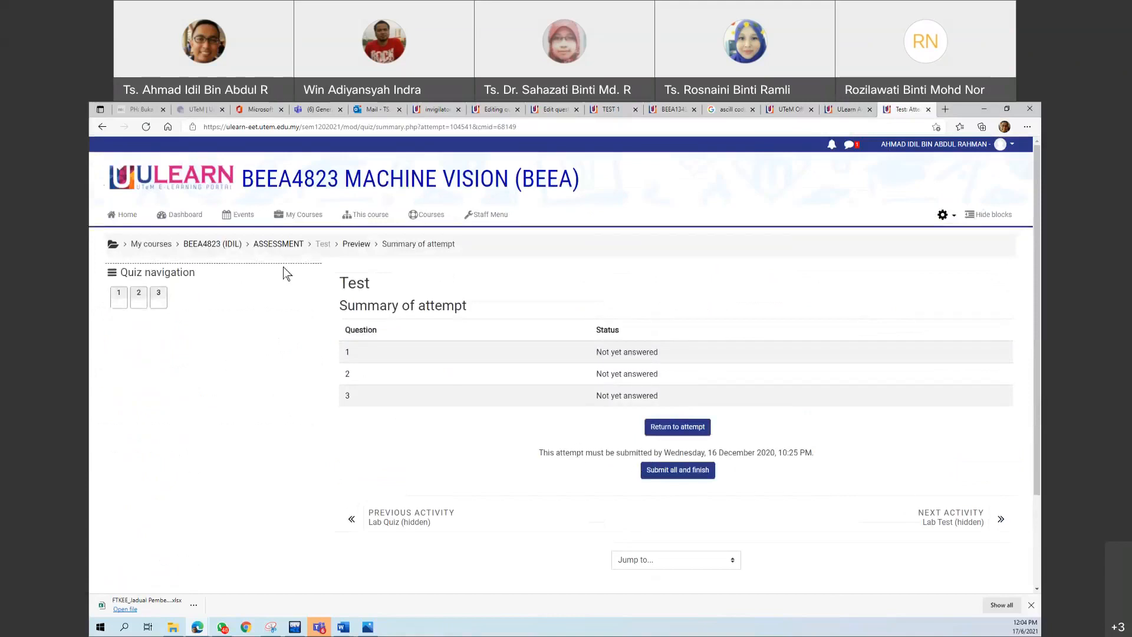
Return to the course's ASSESSMENT section and open the Lab Quiz
{"action": "left_click", "coordinate": [277, 244]}
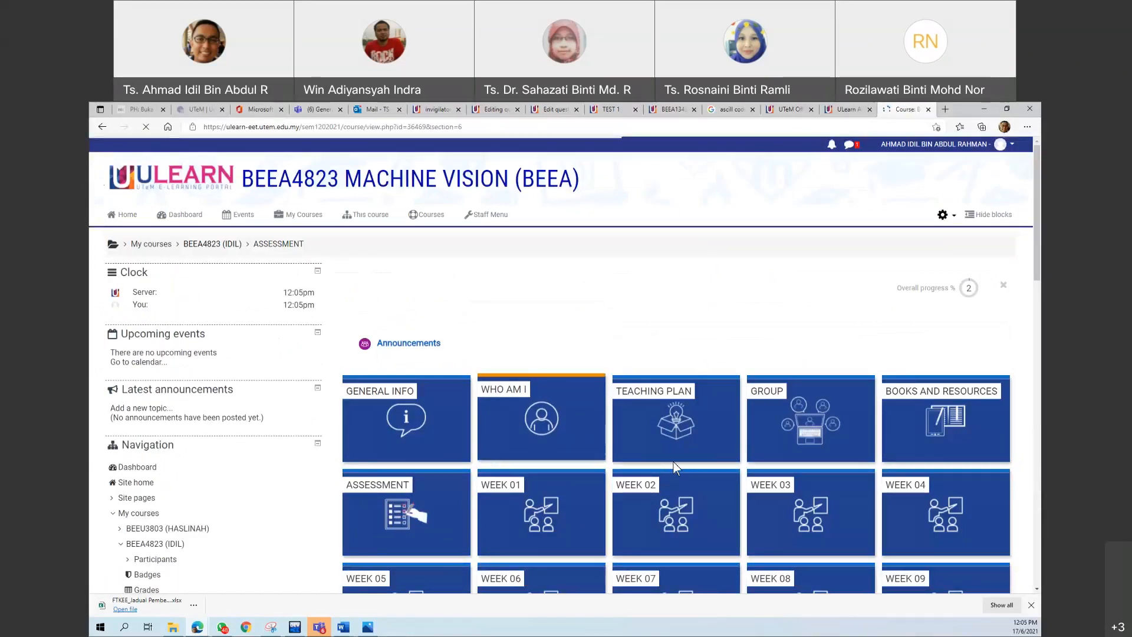
{"action": "scroll", "coordinate": [477, 448], "scroll_direction": "down", "scroll_amount": 10}
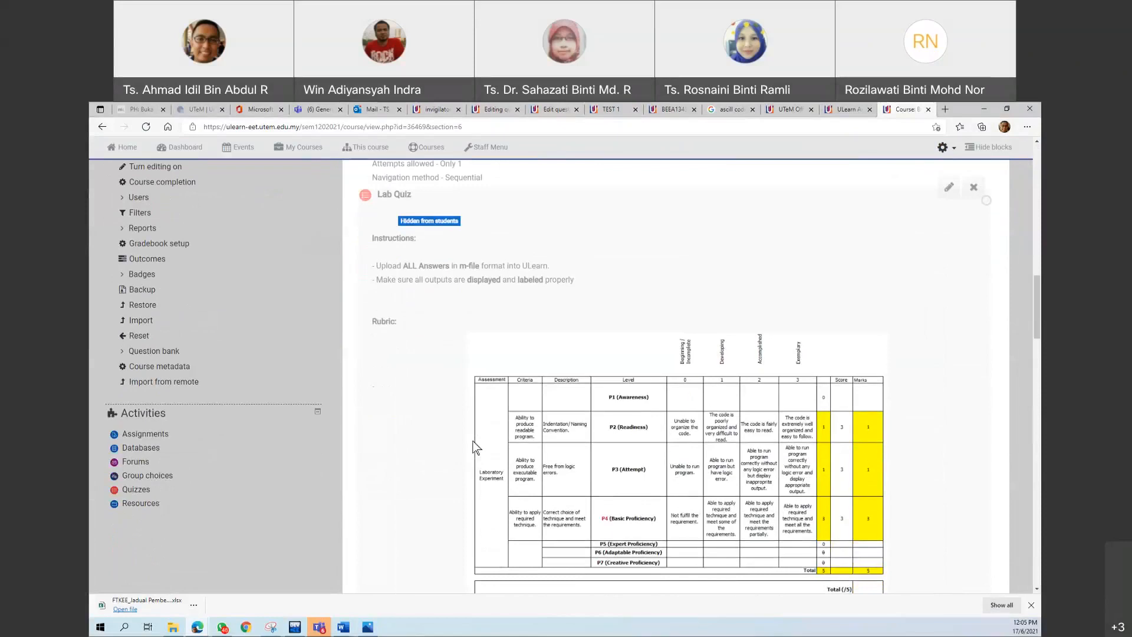
{"action": "scroll", "coordinate": [476, 449], "scroll_direction": "down", "scroll_amount": 2}
{"action": "scroll", "coordinate": [477, 448], "scroll_direction": "up", "scroll_amount": 2}
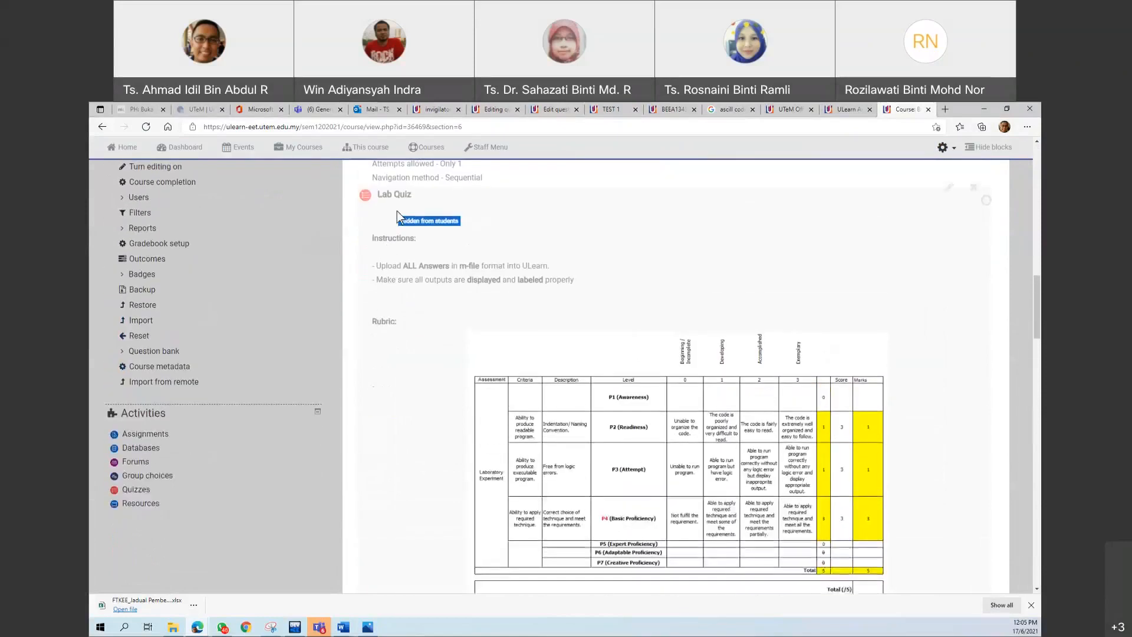
{"action": "left_click", "coordinate": [398, 196]}
Preview the Lab Quiz to check its question
{"action": "scroll", "coordinate": [303, 401], "scroll_direction": "down", "scroll_amount": 6}
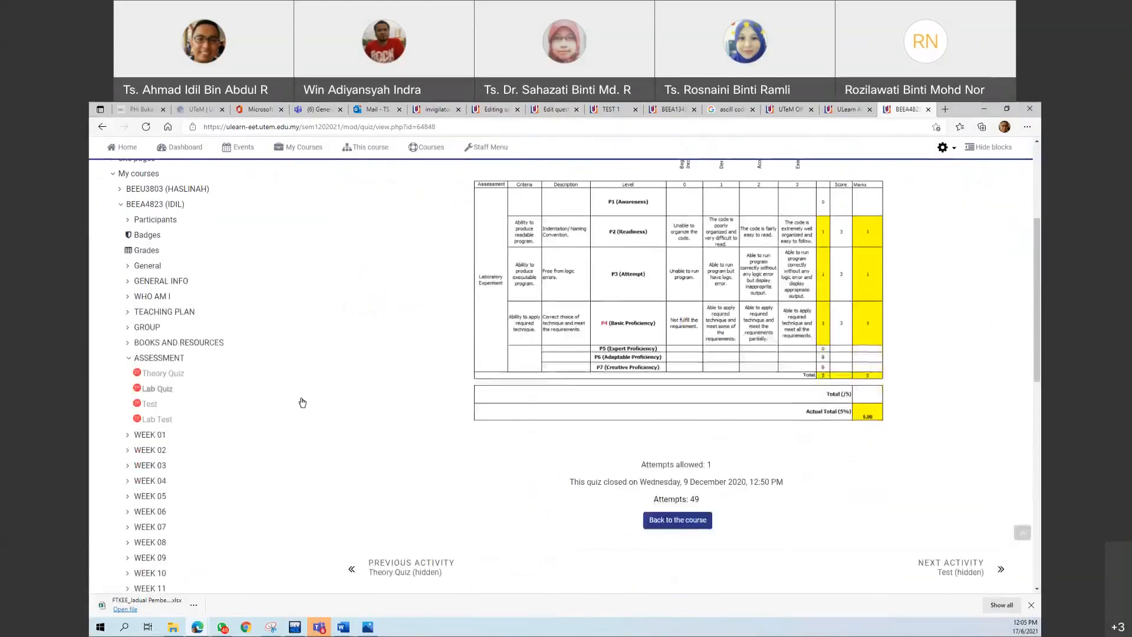
{"action": "scroll", "coordinate": [260, 406], "scroll_direction": "down", "scroll_amount": 3}
{"action": "scroll", "coordinate": [256, 409], "scroll_direction": "down", "scroll_amount": 3}
{"action": "left_click", "coordinate": [144, 417]}
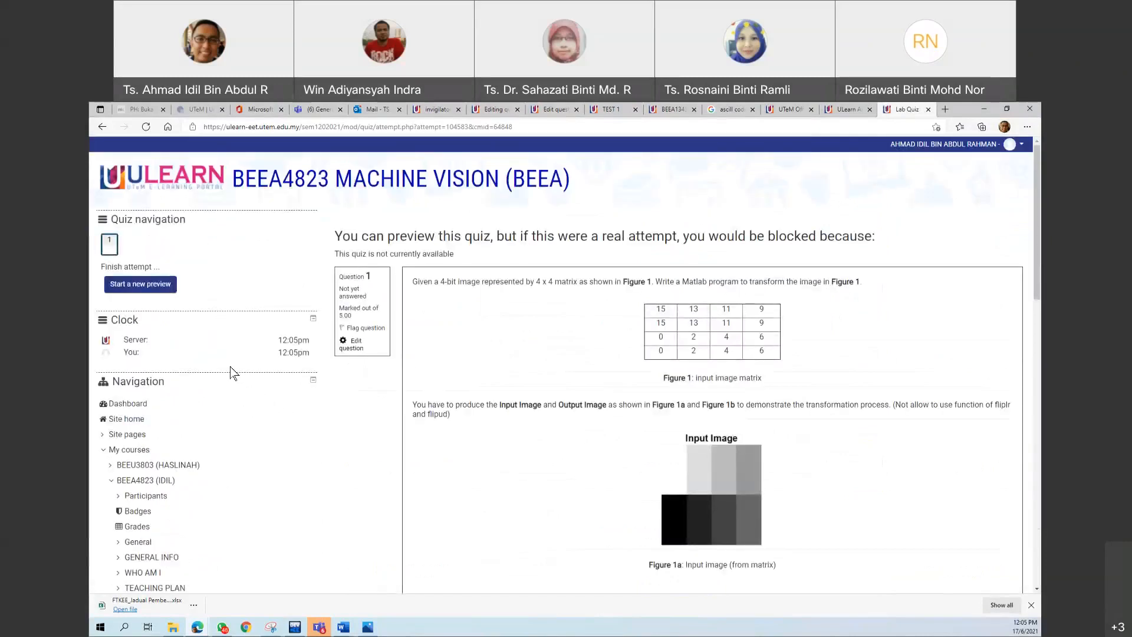
Go back to the Lab Quiz page and open its grades report to review the student attempts
{"action": "left_click", "coordinate": [102, 126]}
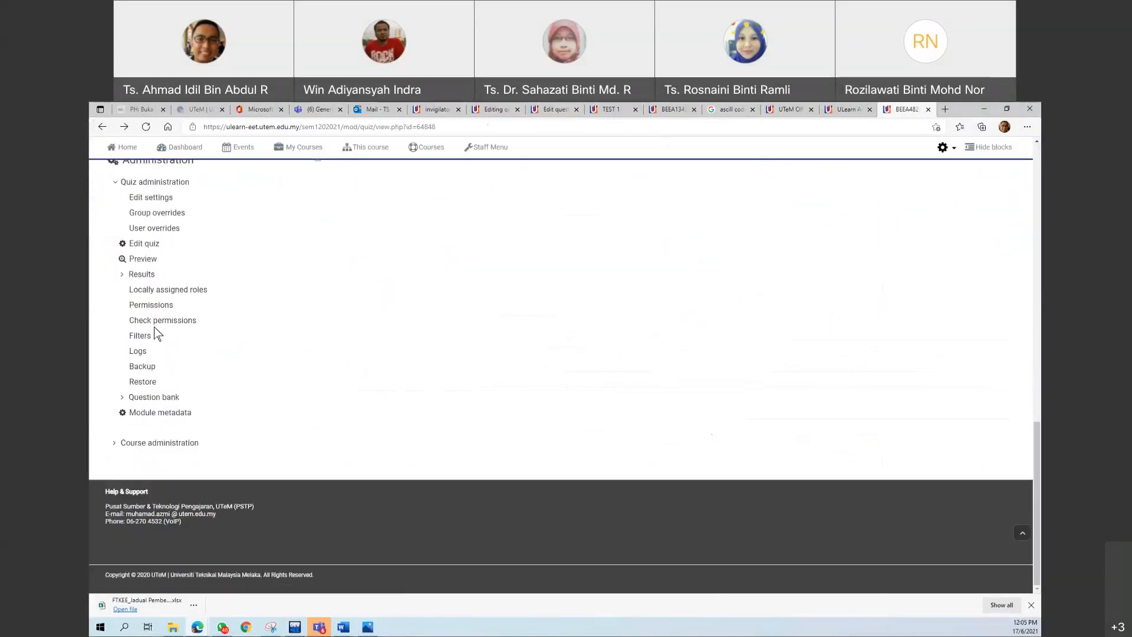
{"action": "left_click", "coordinate": [148, 276]}
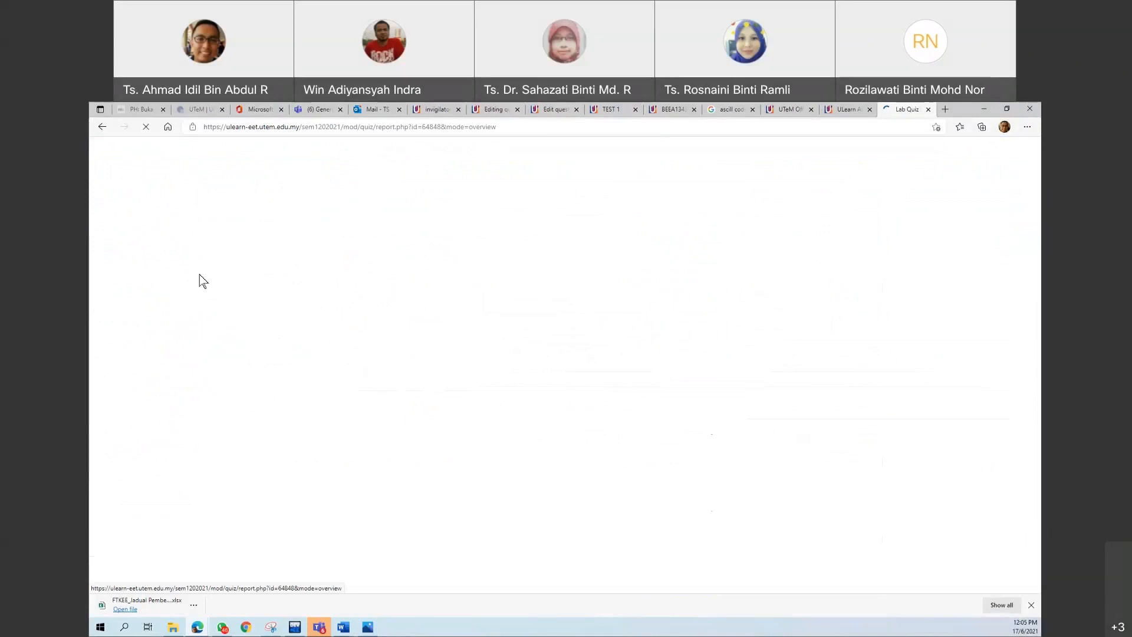
{"action": "scroll", "coordinate": [192, 497], "scroll_direction": "down", "scroll_amount": 15}
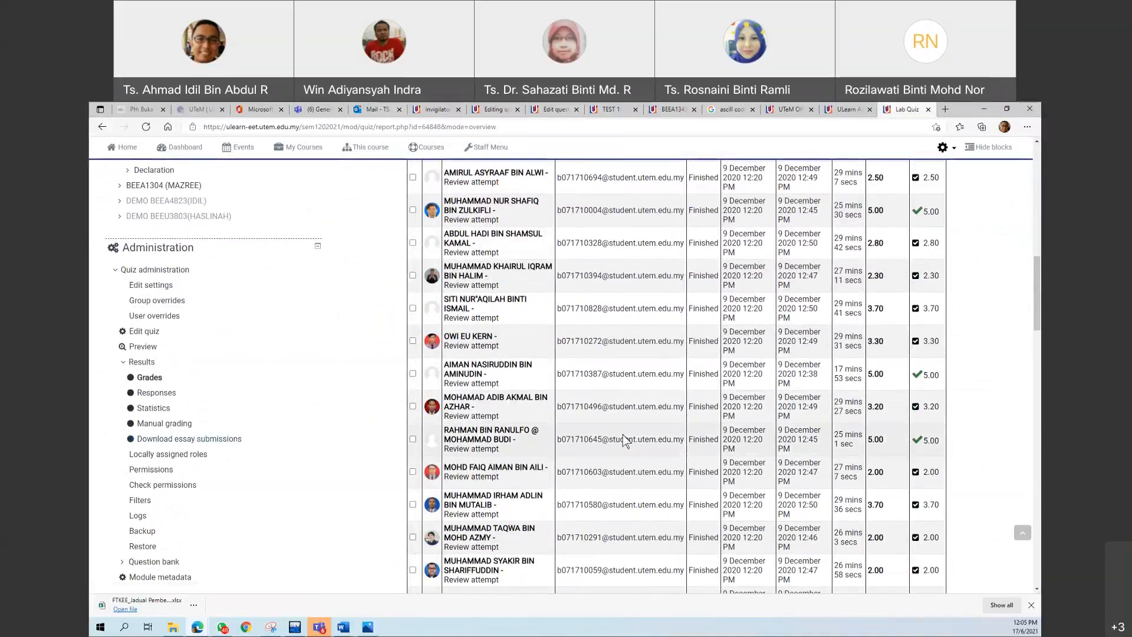
Open the Download essay submissions report in the Lab Quiz results
{"action": "left_click", "coordinate": [213, 441]}
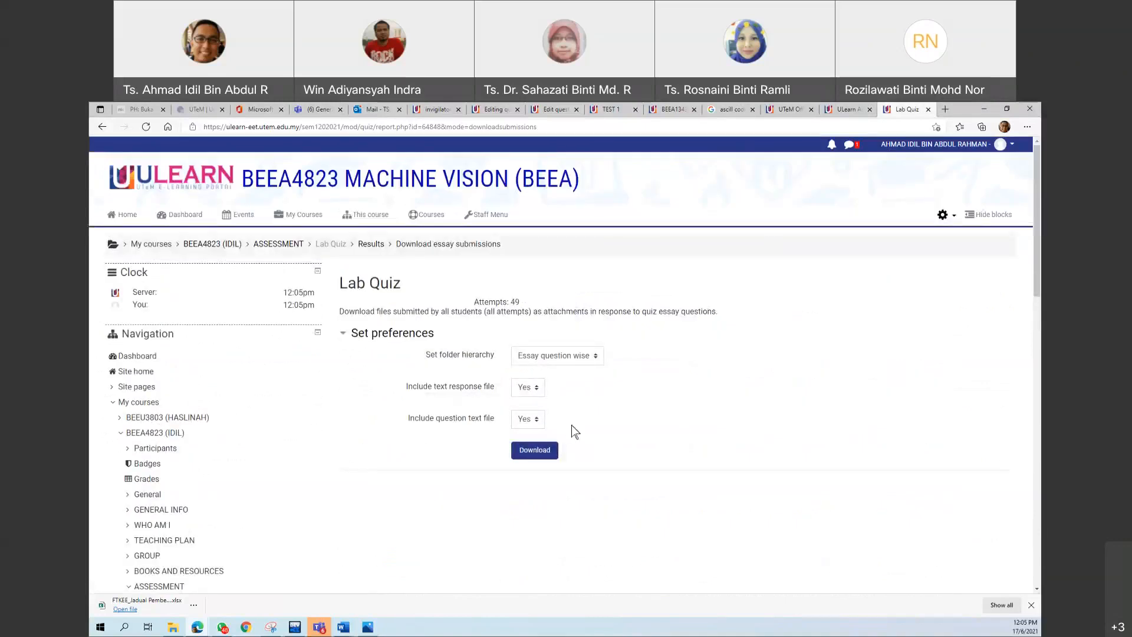
{"action": "scroll", "coordinate": [215, 512], "scroll_direction": "down", "scroll_amount": 15}
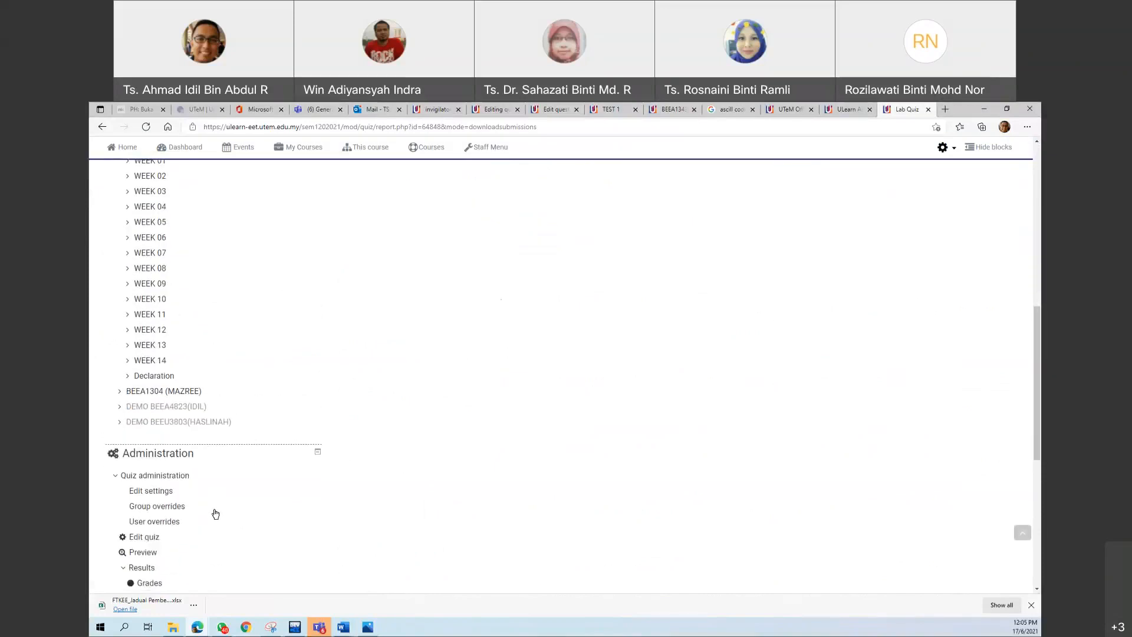
{"action": "scroll", "coordinate": [215, 513], "scroll_direction": "up", "scroll_amount": 3}
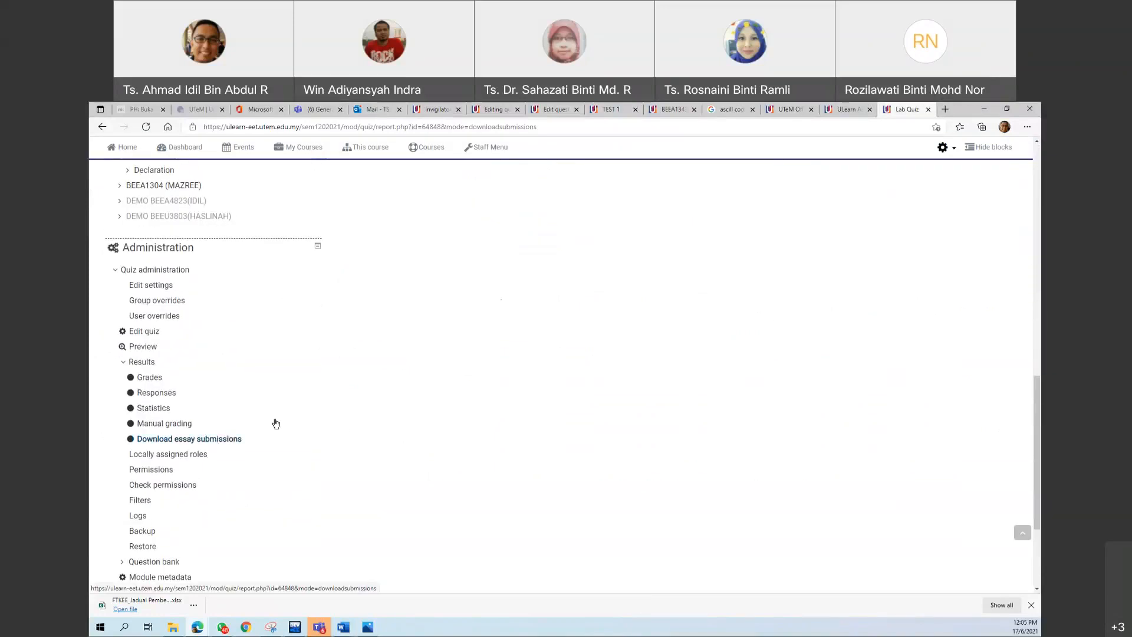
{"action": "left_click", "coordinate": [190, 439]}
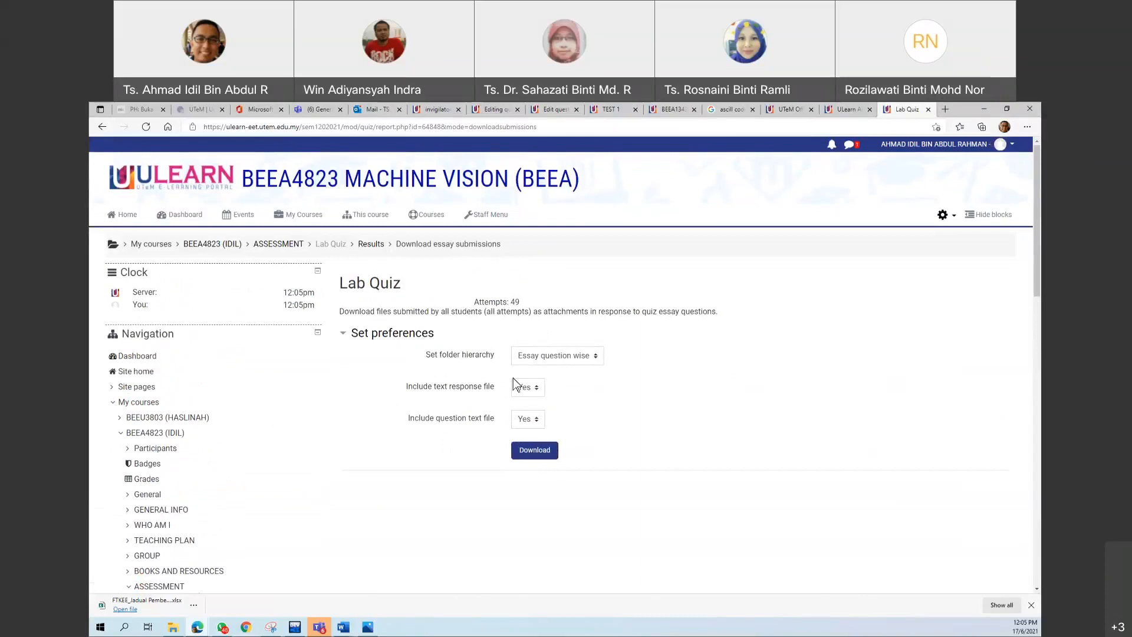
Try User attempt wise as the download's folder hierarchy and set it back to Essay question wise
{"action": "left_click", "coordinate": [551, 359]}
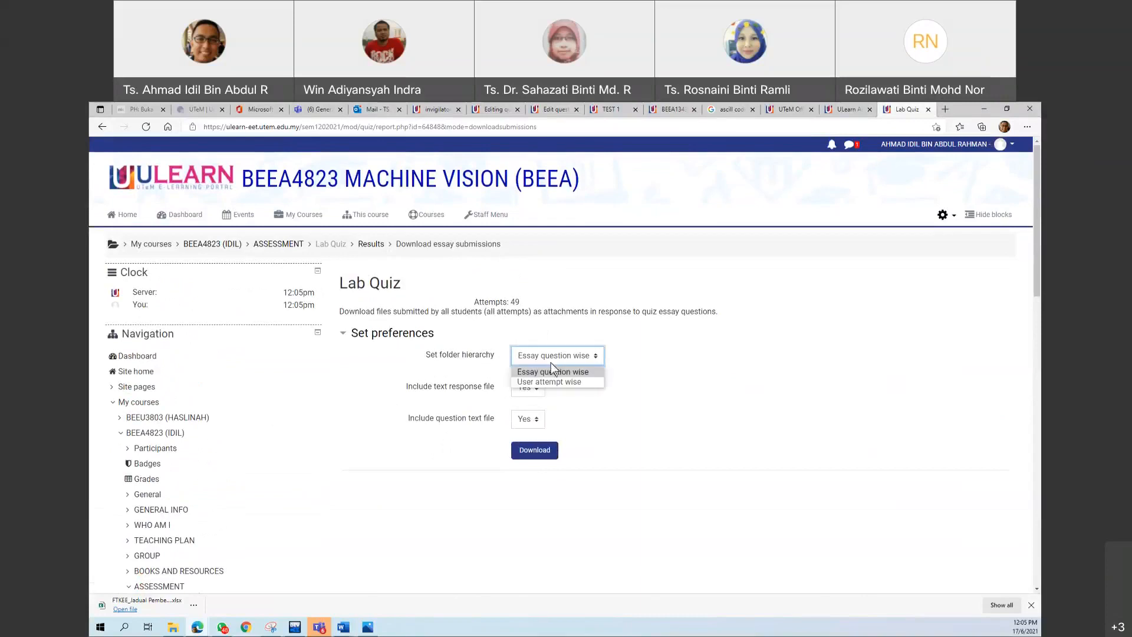
{"action": "left_click", "coordinate": [550, 381]}
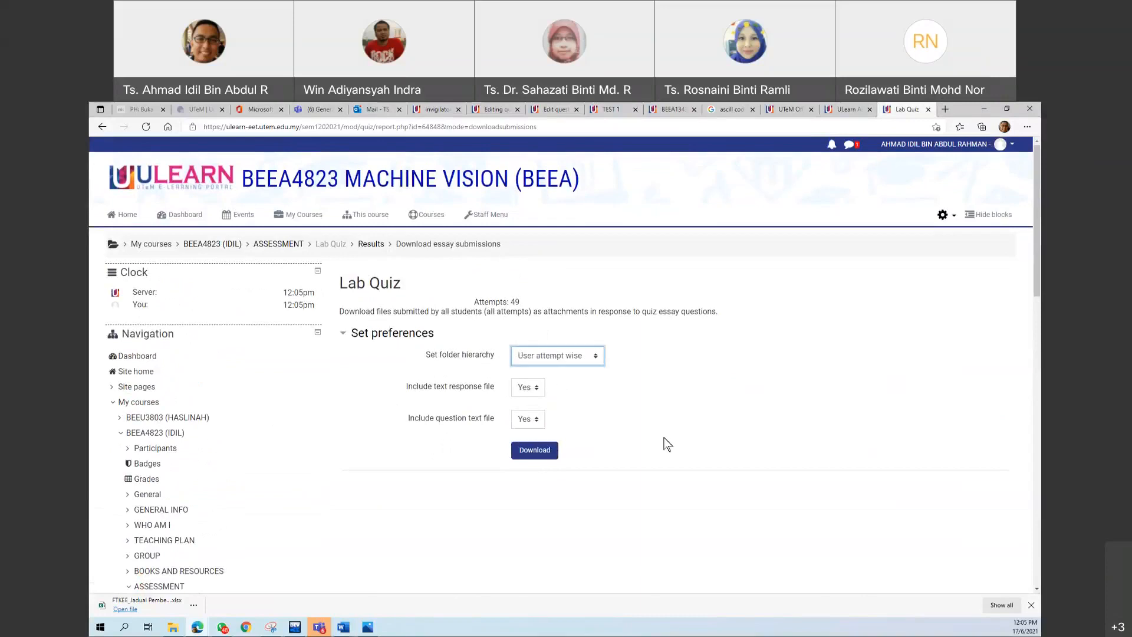
{"action": "left_click", "coordinate": [565, 356]}
{"action": "left_click", "coordinate": [560, 368]}
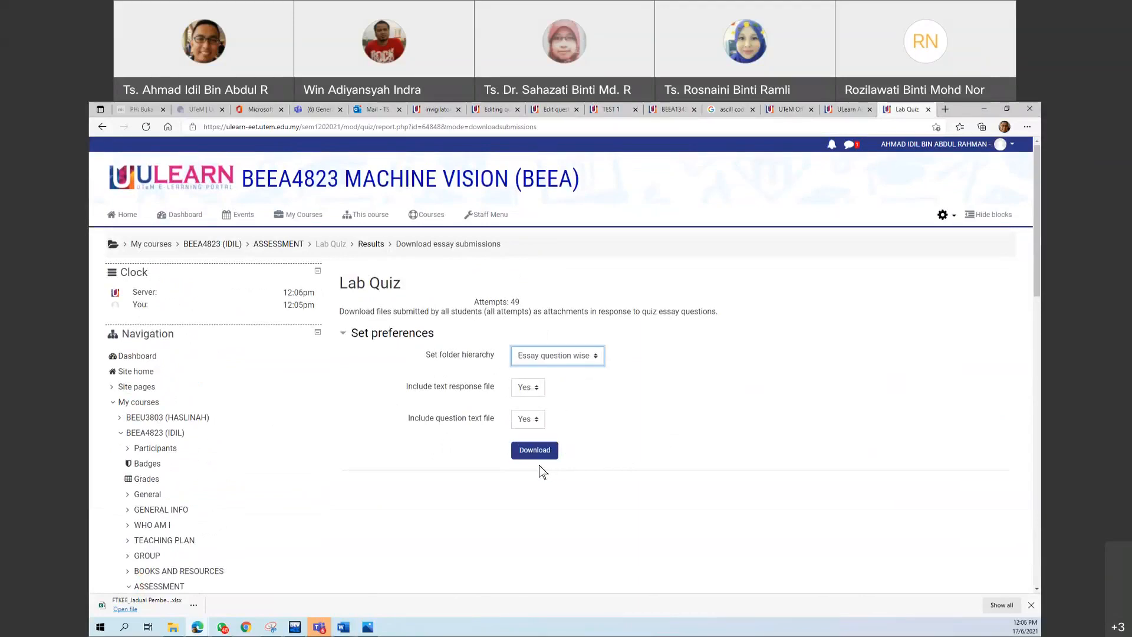
Download the Lab Quiz essay submissions with text response and question text files included, and open the zip archive
{"action": "left_click", "coordinate": [533, 454]}
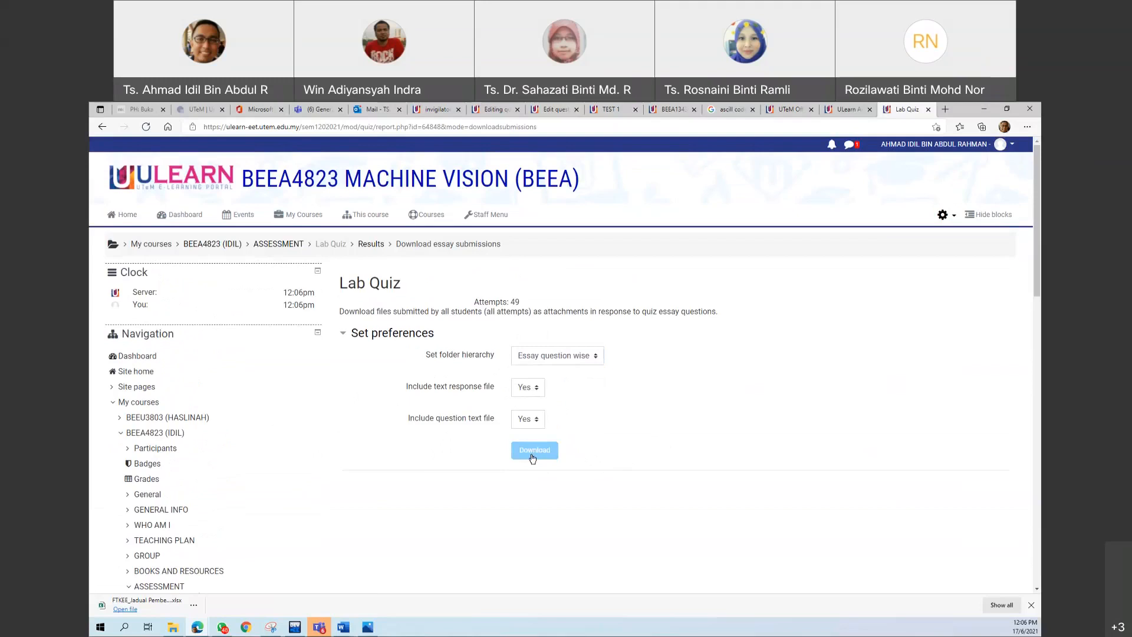
{"action": "left_click", "coordinate": [193, 604]}
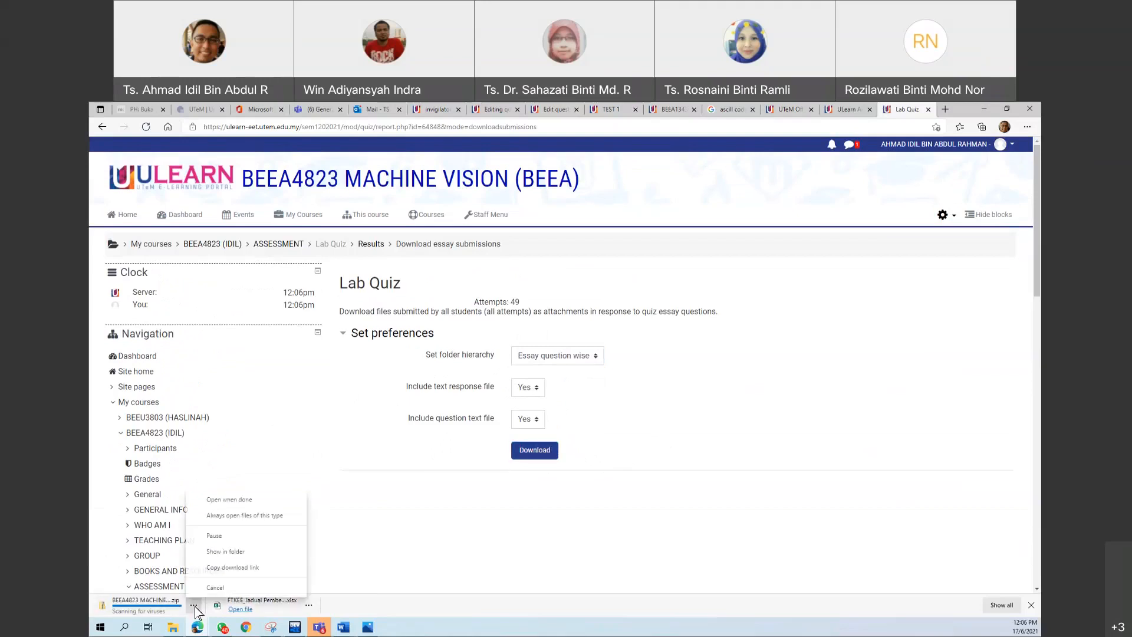
{"action": "left_click", "coordinate": [235, 501]}
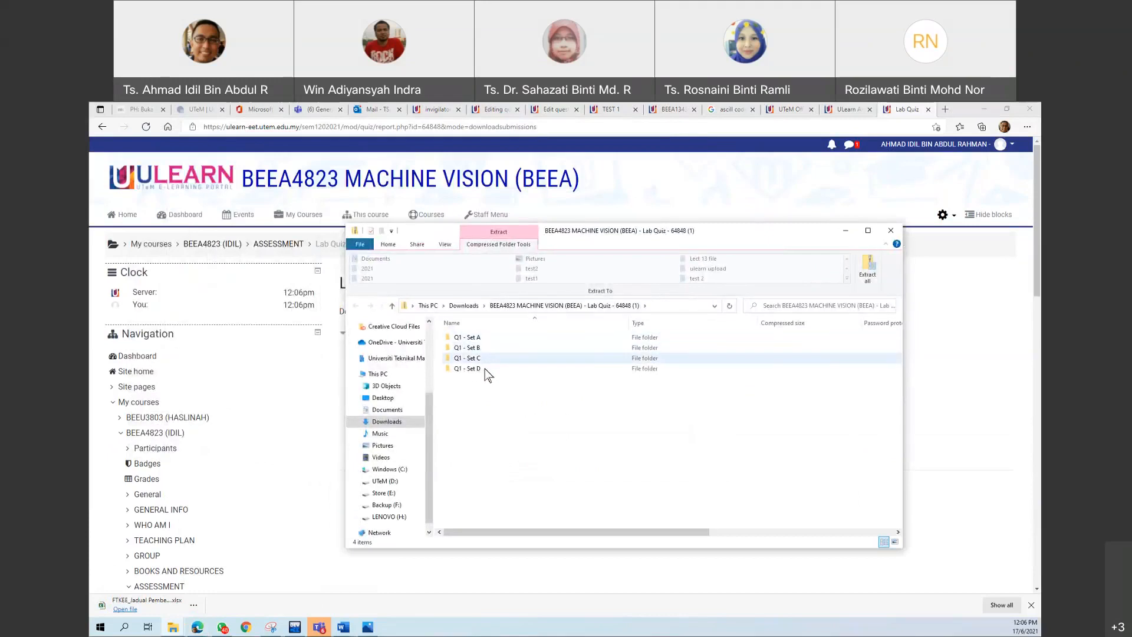
Look inside the Q1 - Set A folder and the first student's submission folder, and return to the Lab Quiz download page
{"action": "left_click", "coordinate": [483, 339]}
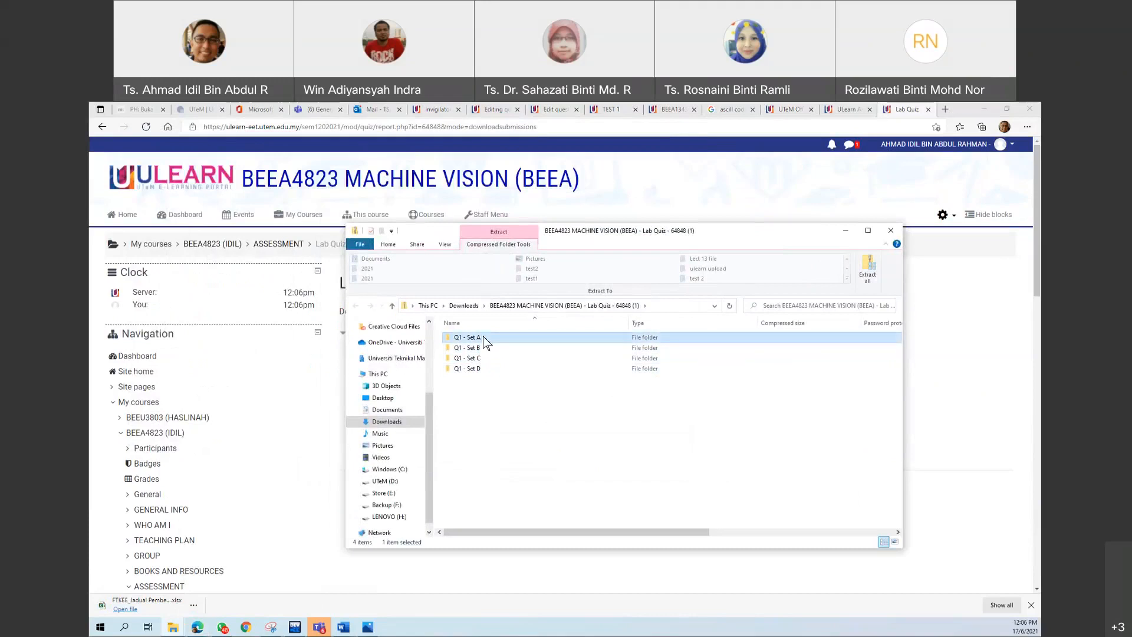
{"action": "double_click", "coordinate": [484, 339]}
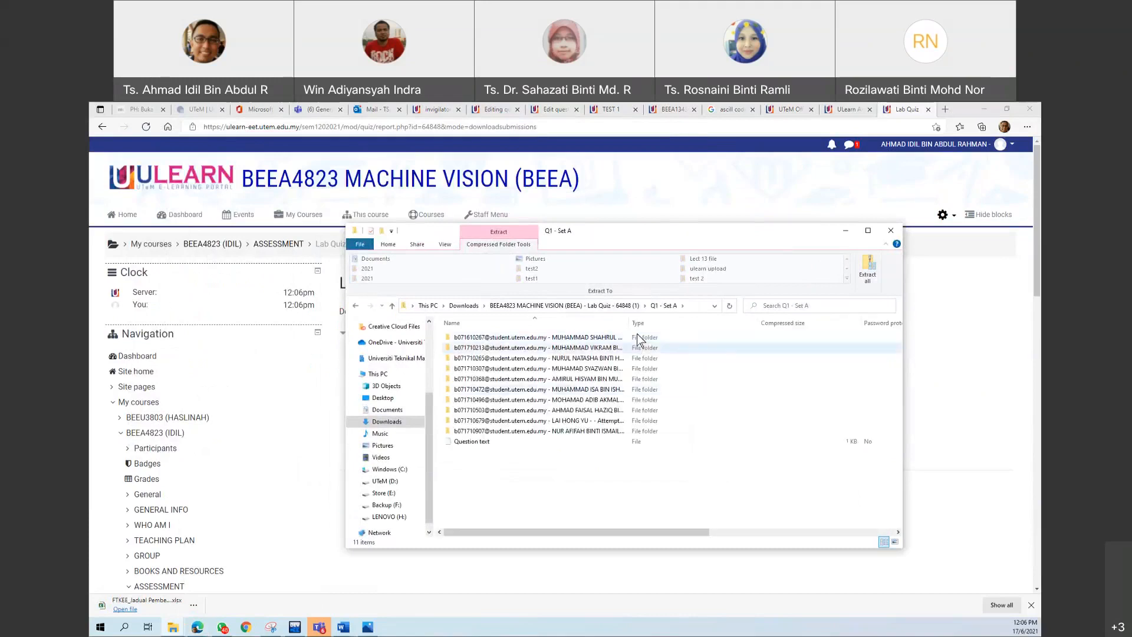
{"action": "left_click", "coordinate": [526, 337]}
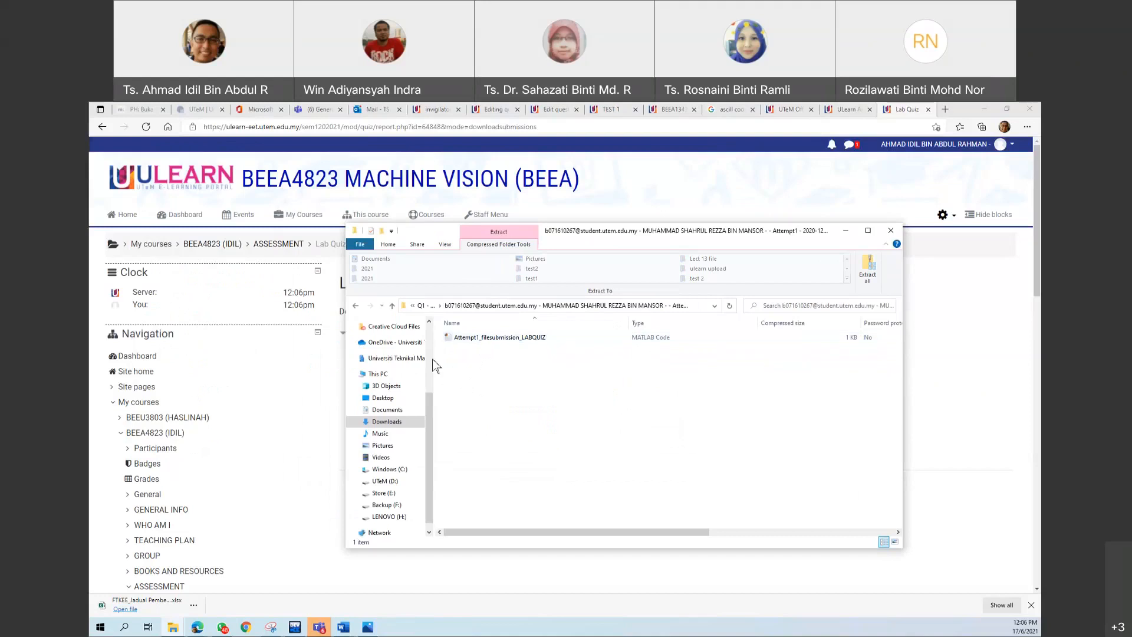
{"action": "left_click", "coordinate": [848, 232]}
{"action": "scroll", "coordinate": [271, 522], "scroll_direction": "down", "scroll_amount": 5}
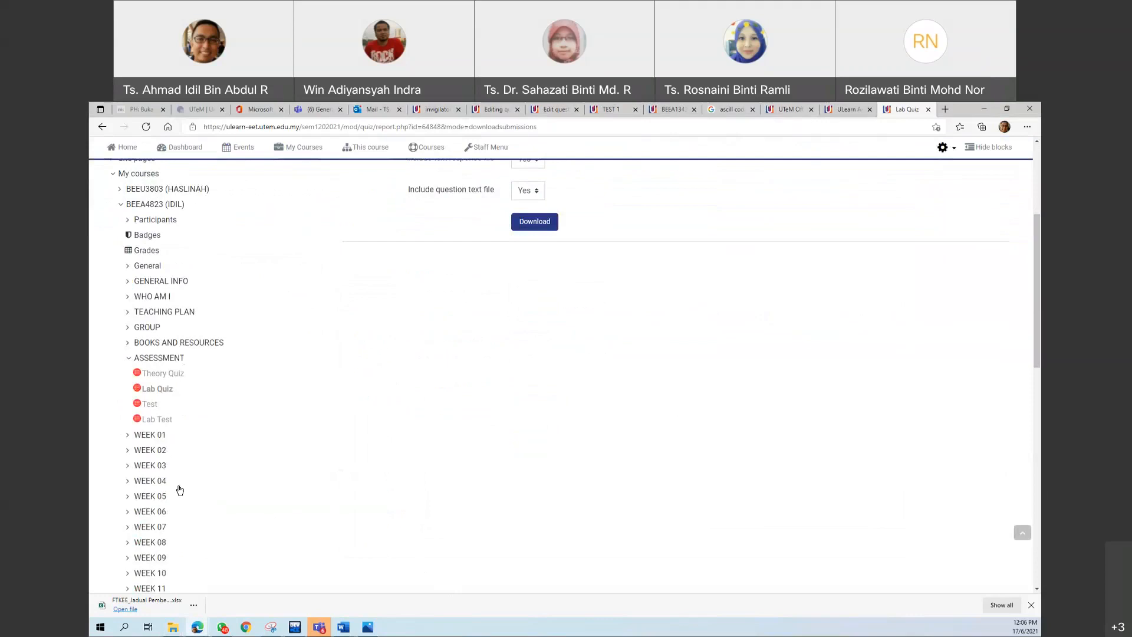
Open the Manual grading report for the Lab Quiz
{"action": "scroll", "coordinate": [195, 526], "scroll_direction": "down", "scroll_amount": 7}
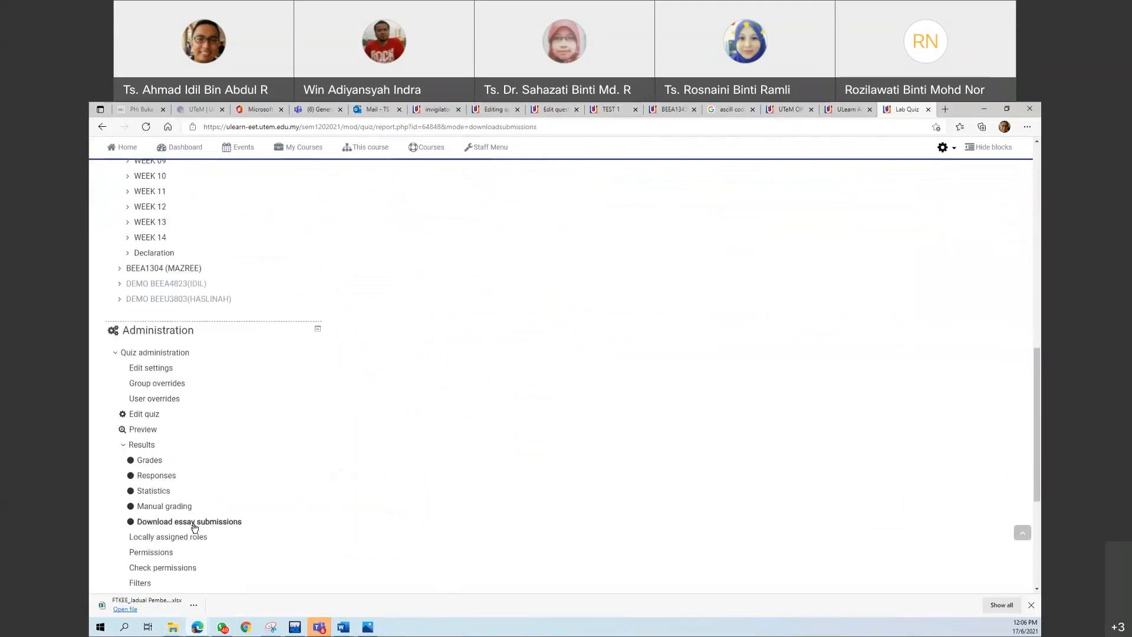
{"action": "left_click", "coordinate": [164, 493]}
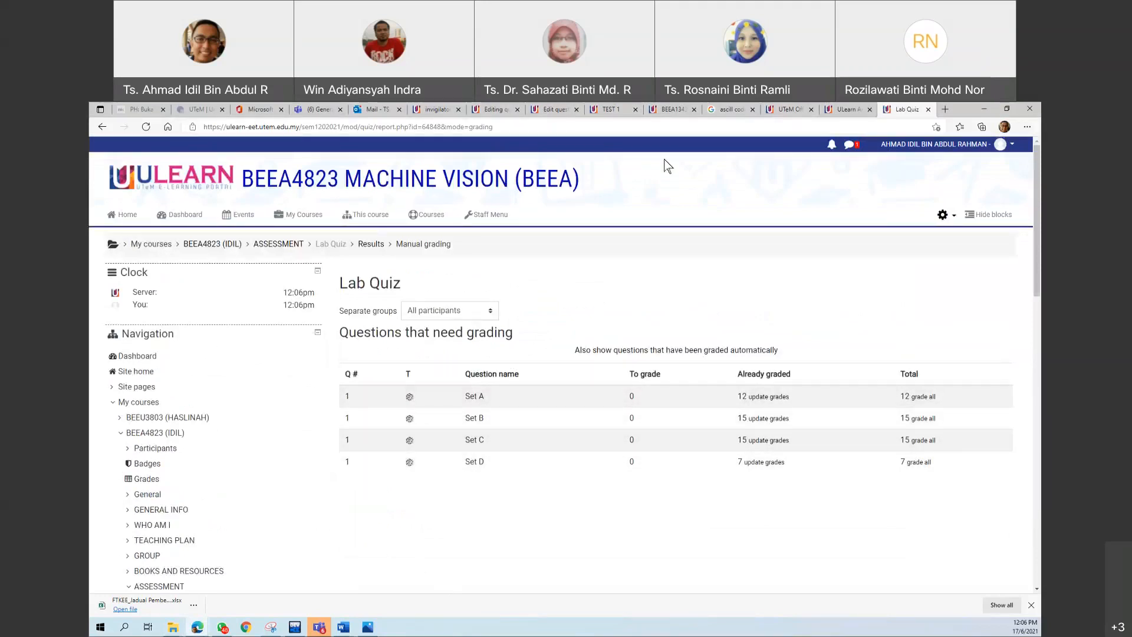
Return to the BEEA1343 Lab 5 submission grading page and look over its submissions and assignment administration options
{"action": "left_click", "coordinate": [847, 110]}
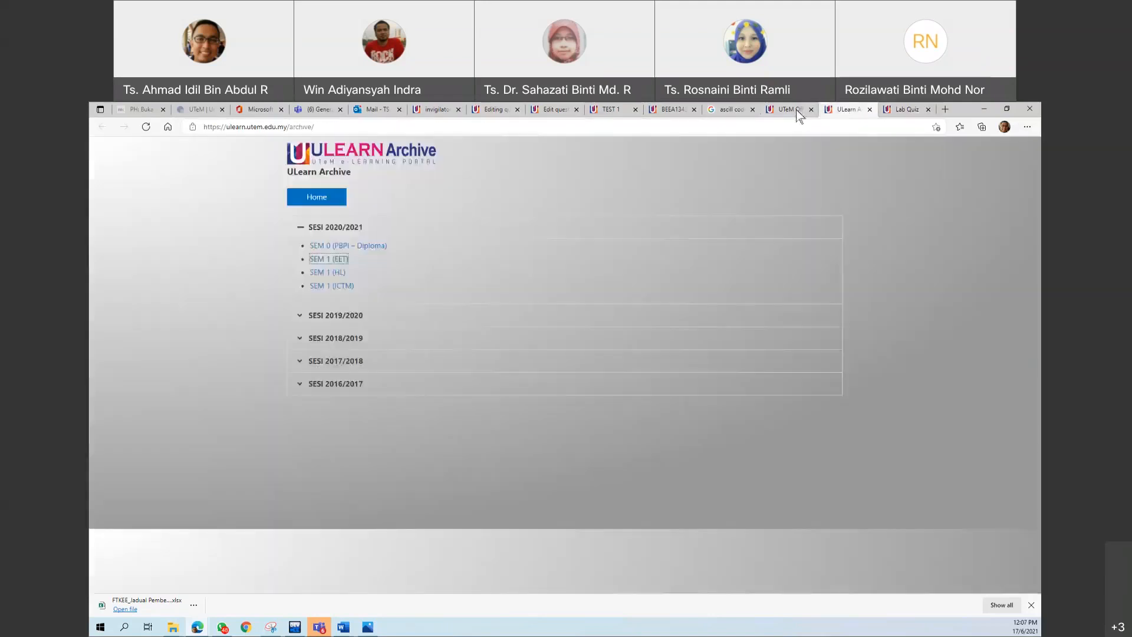
{"action": "left_click", "coordinate": [787, 109]}
{"action": "left_click", "coordinate": [663, 109]}
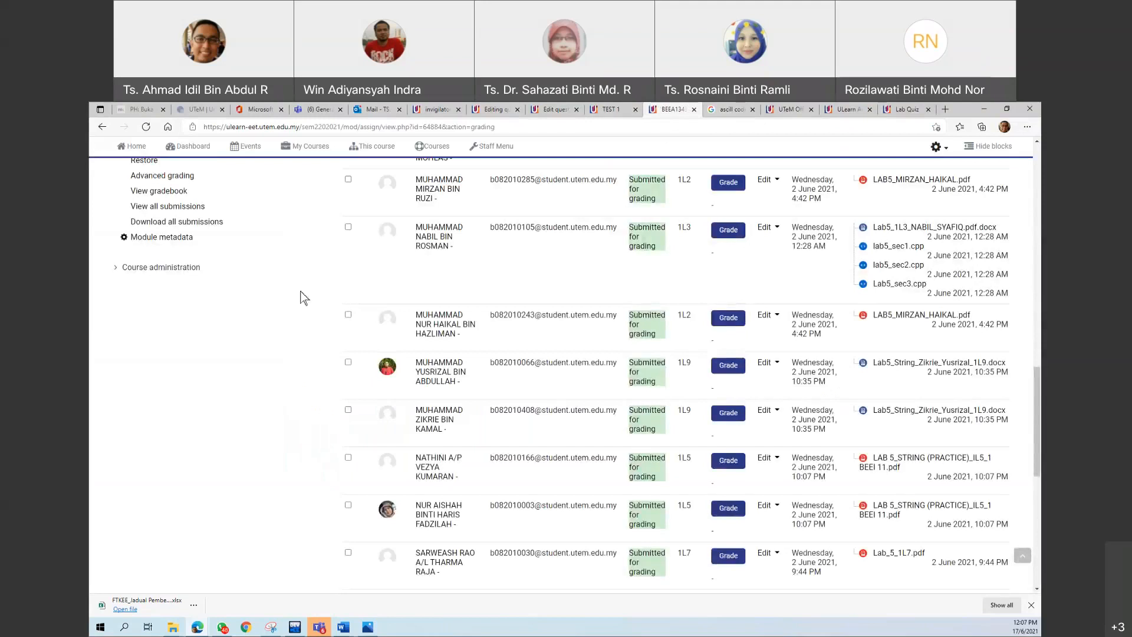
{"action": "scroll", "coordinate": [171, 360], "scroll_direction": "up", "scroll_amount": 5}
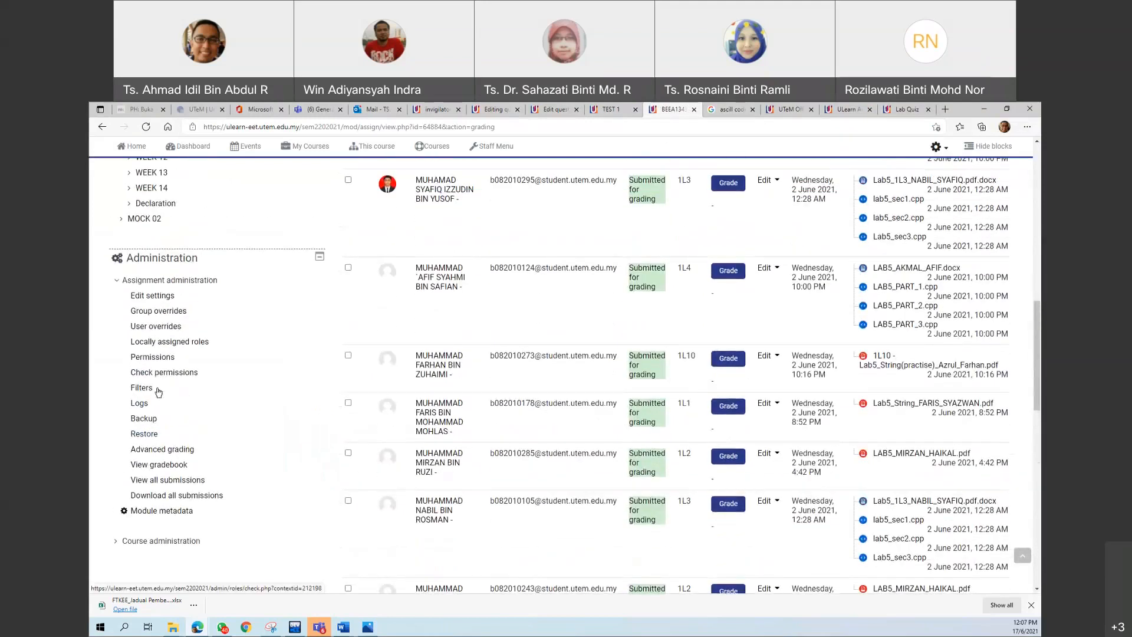
{"action": "scroll", "coordinate": [180, 388], "scroll_direction": "up", "scroll_amount": 5}
{"action": "scroll", "coordinate": [177, 377], "scroll_direction": "up", "scroll_amount": 6}
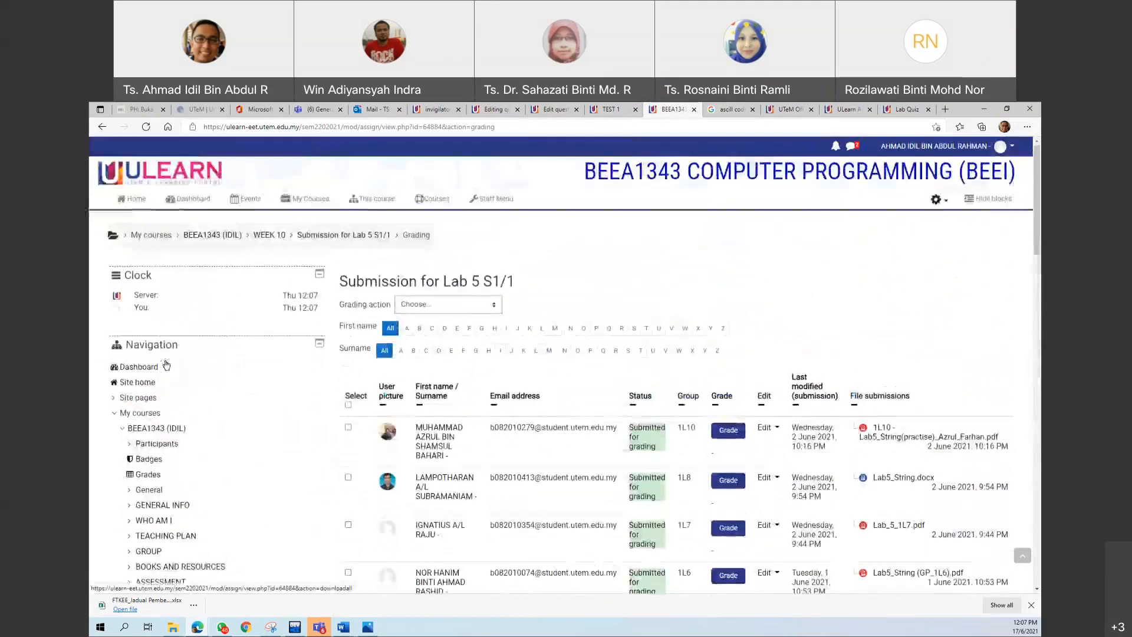
Close the Lab 5 submission page and bring up the TEST 1 grades report in a maximized window
{"action": "double_click", "coordinate": [969, 114]}
{"action": "left_click", "coordinate": [625, 224]}
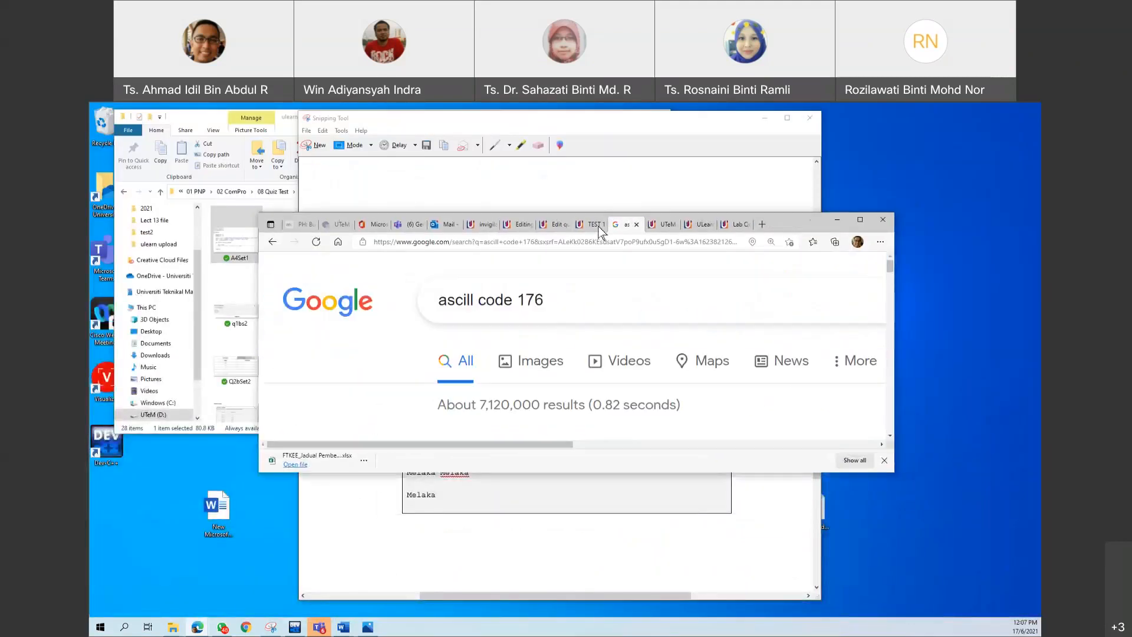
{"action": "left_click", "coordinate": [596, 224]}
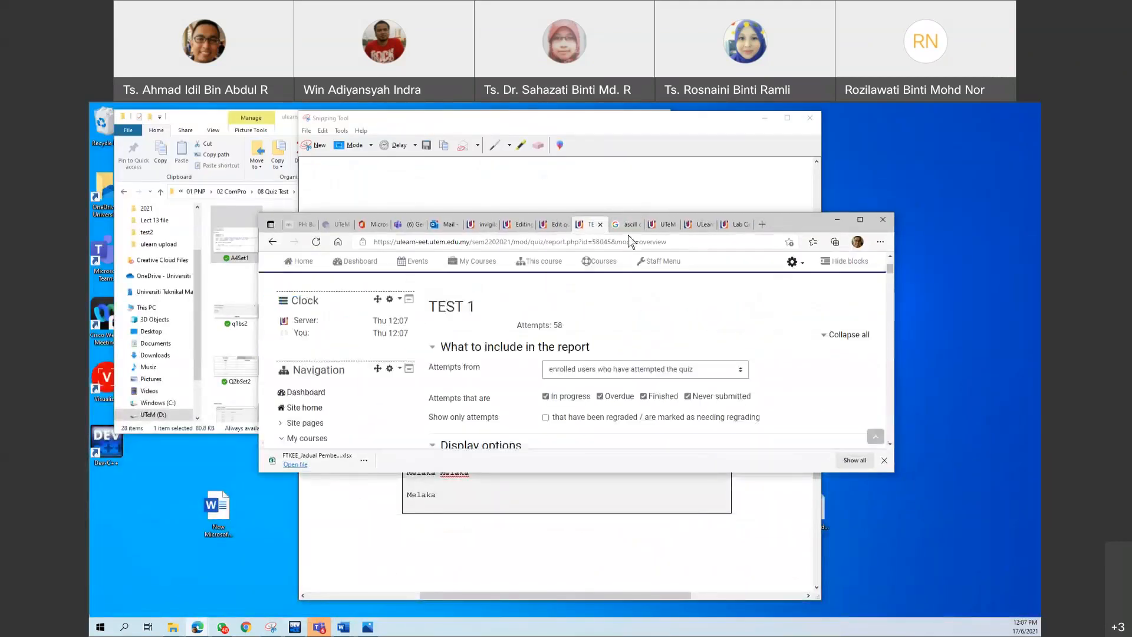
{"action": "left_click", "coordinate": [860, 219]}
Open the Manual grading report for TEST 1 and view its list of questions
{"action": "scroll", "coordinate": [198, 455], "scroll_direction": "down", "scroll_amount": 10}
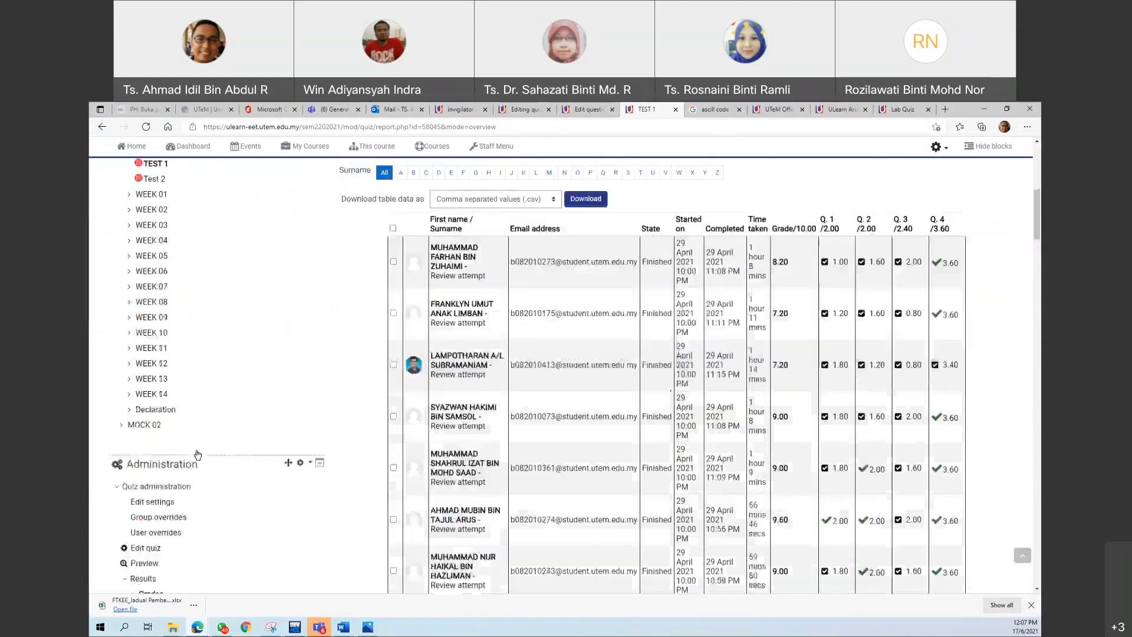
{"action": "scroll", "coordinate": [197, 455], "scroll_direction": "up", "scroll_amount": 2}
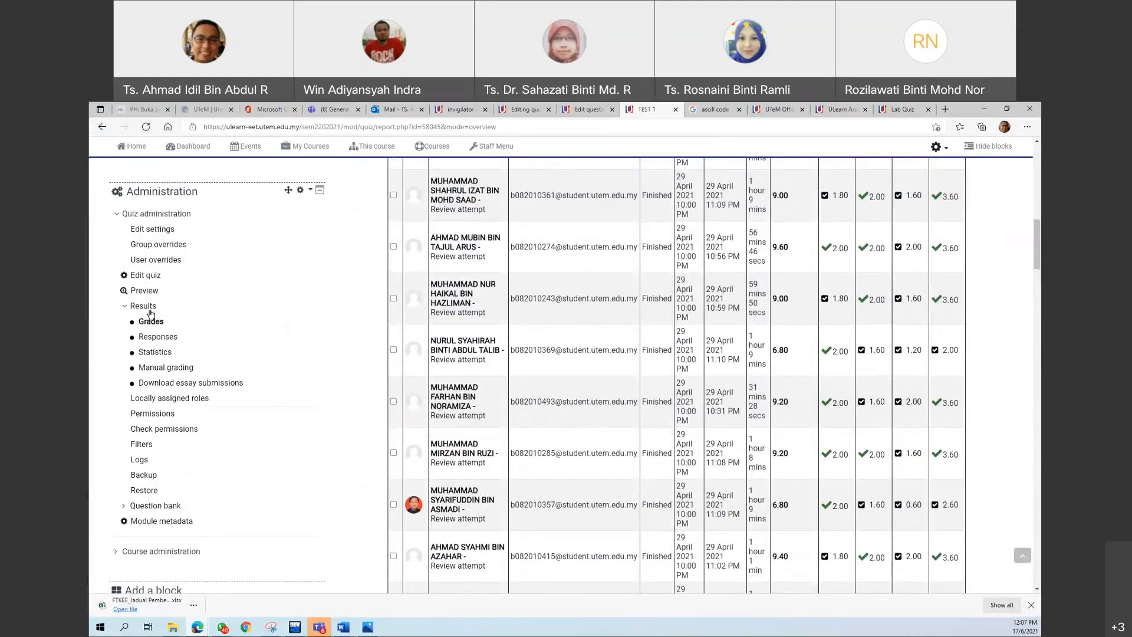
{"action": "left_click", "coordinate": [154, 368]}
{"action": "scroll", "coordinate": [487, 466], "scroll_direction": "down", "scroll_amount": 3}
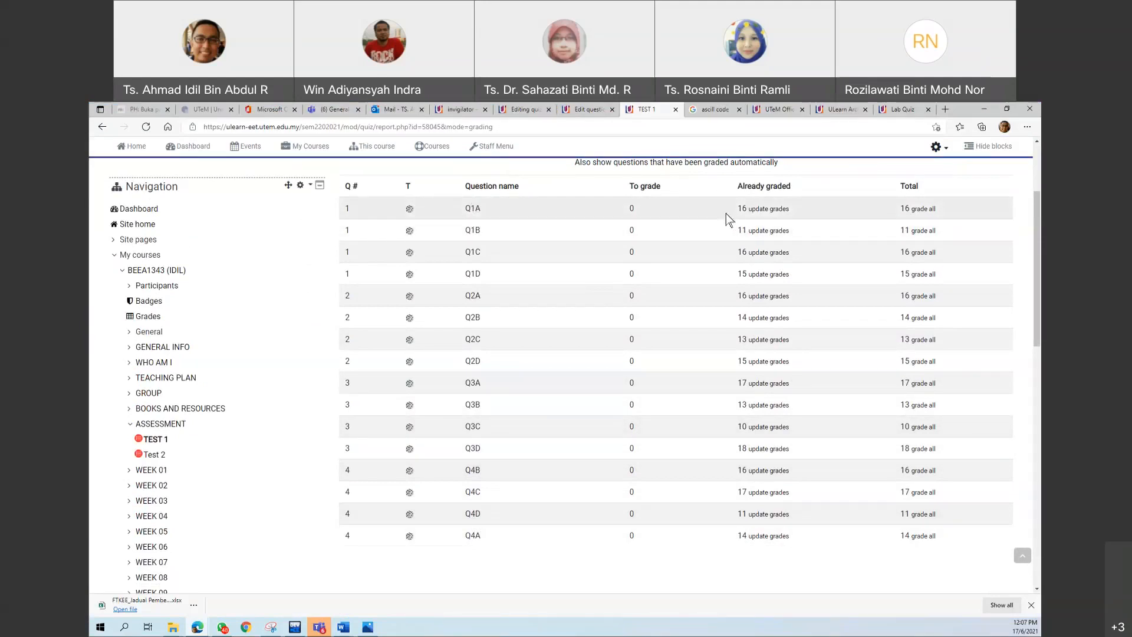
Open the already graded Q1A attempts for grade updating and look through the first student's answer
{"action": "left_click", "coordinate": [757, 210]}
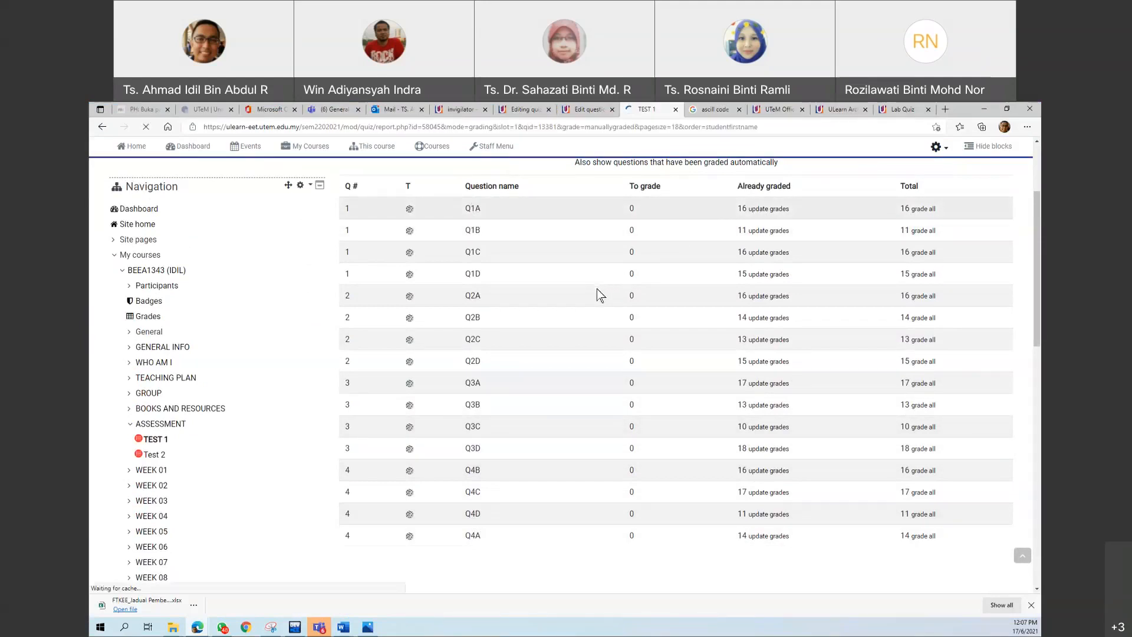
{"action": "scroll", "coordinate": [558, 335], "scroll_direction": "down", "scroll_amount": 5}
{"action": "scroll", "coordinate": [556, 332], "scroll_direction": "down", "scroll_amount": 4}
{"action": "scroll", "coordinate": [535, 355], "scroll_direction": "up", "scroll_amount": 3}
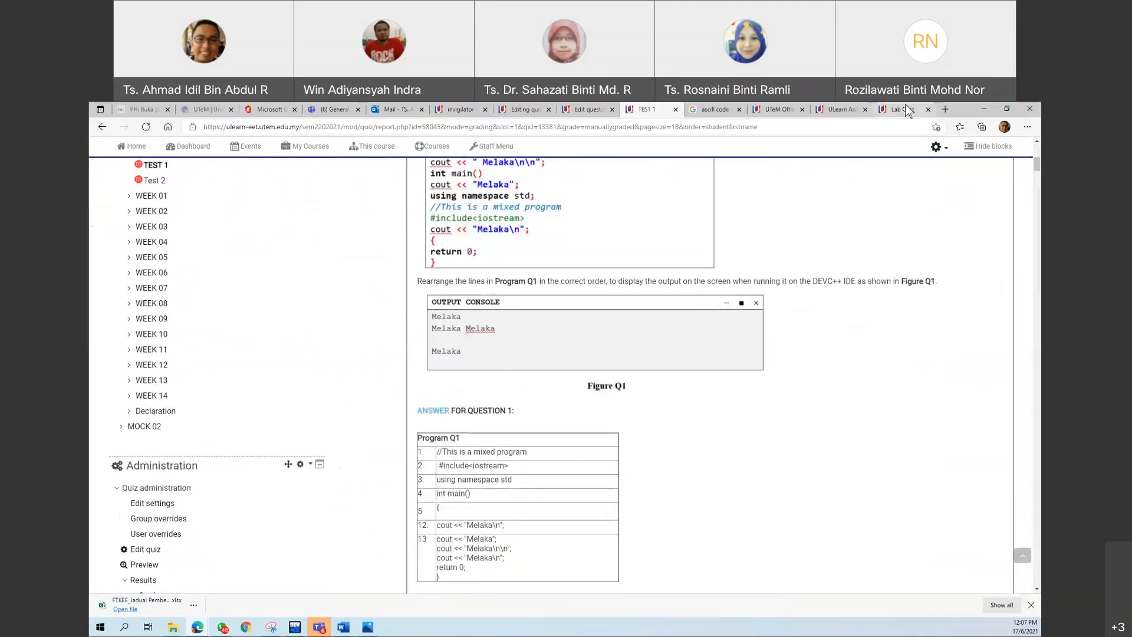
Switch back to the archived BEEA4823 course and open the Test quiz in its ASSESSMENT section
{"action": "left_click", "coordinate": [872, 110]}
{"action": "scroll", "coordinate": [241, 471], "scroll_direction": "down", "scroll_amount": 5}
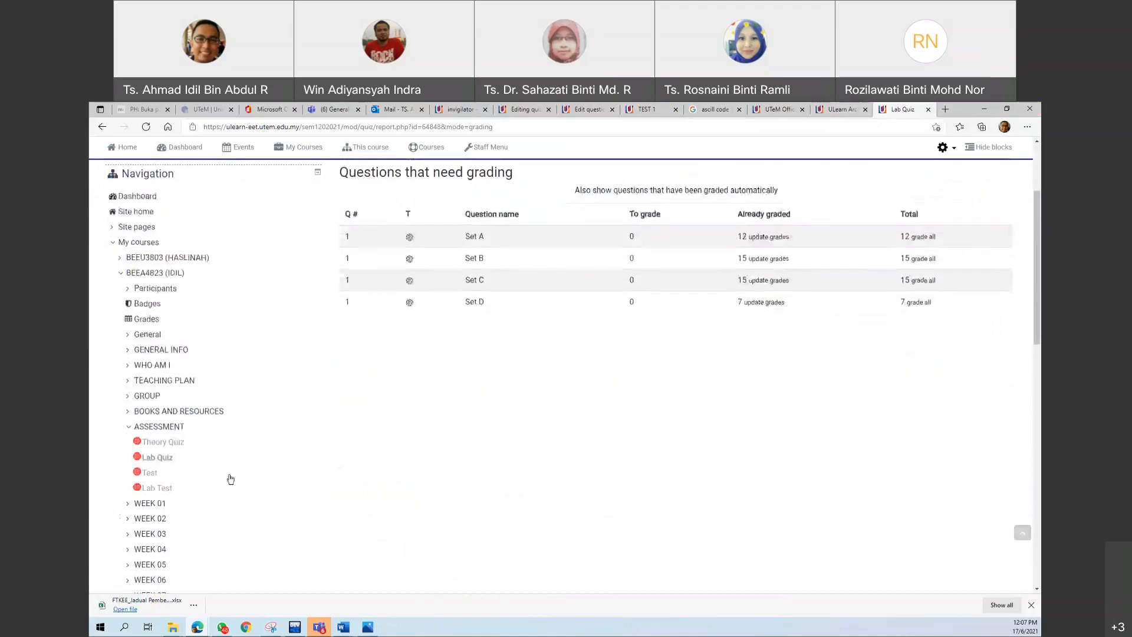
{"action": "scroll", "coordinate": [180, 410], "scroll_direction": "up", "scroll_amount": 1}
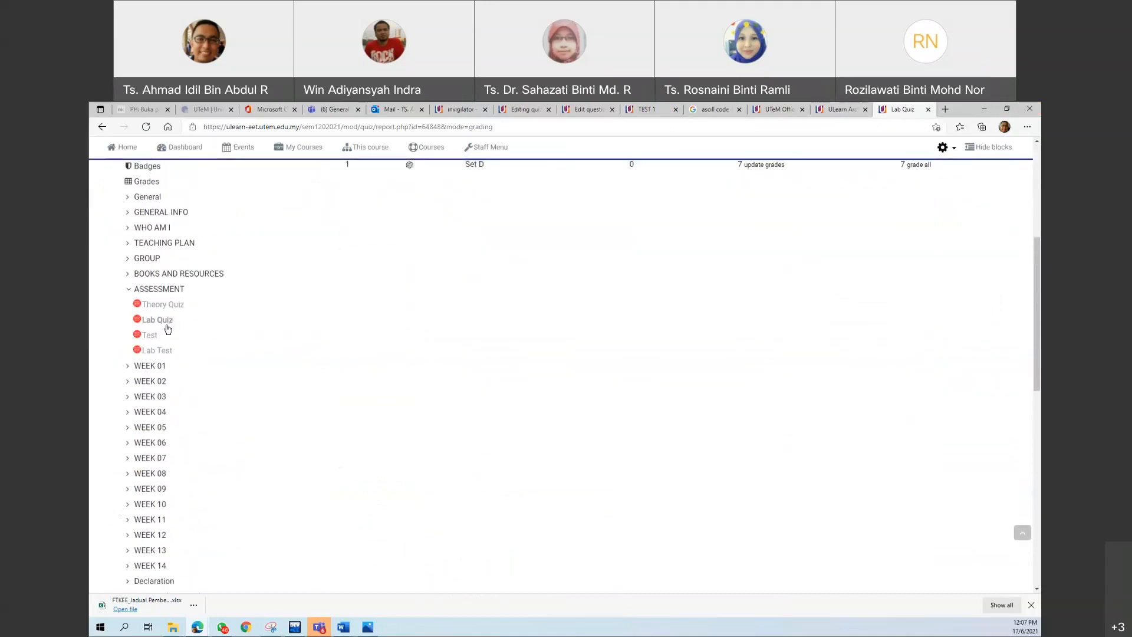
{"action": "left_click", "coordinate": [150, 342]}
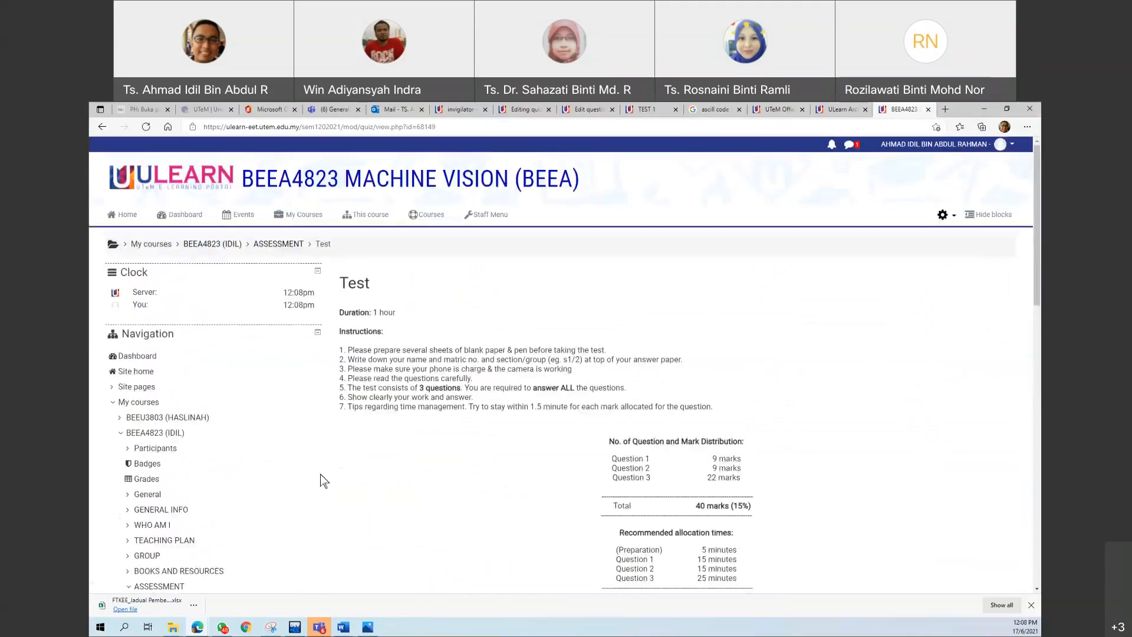
Open the Test quiz results and show its Manual grading report
{"action": "scroll", "coordinate": [315, 478], "scroll_direction": "down", "scroll_amount": 6}
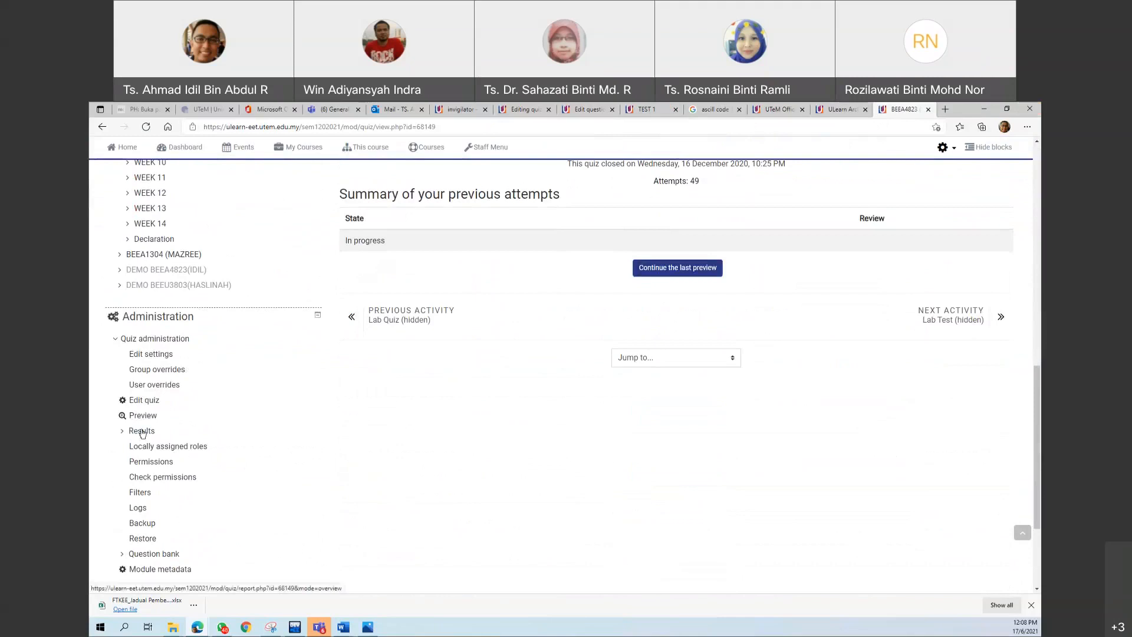
{"action": "left_click", "coordinate": [143, 432]}
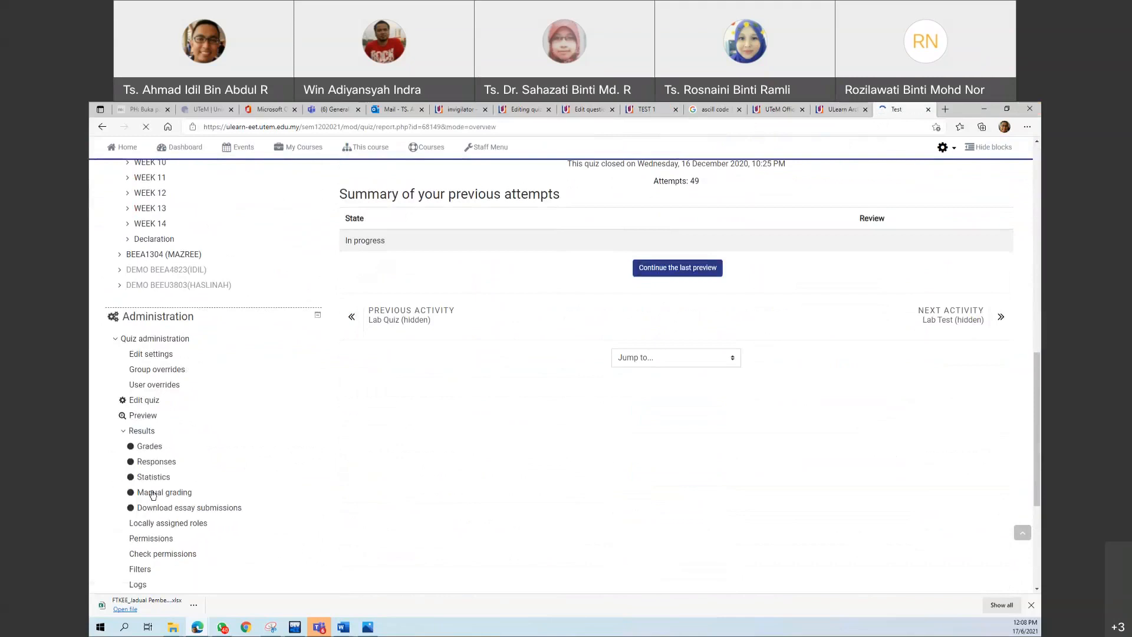
{"action": "scroll", "coordinate": [465, 438], "scroll_direction": "down", "scroll_amount": 5}
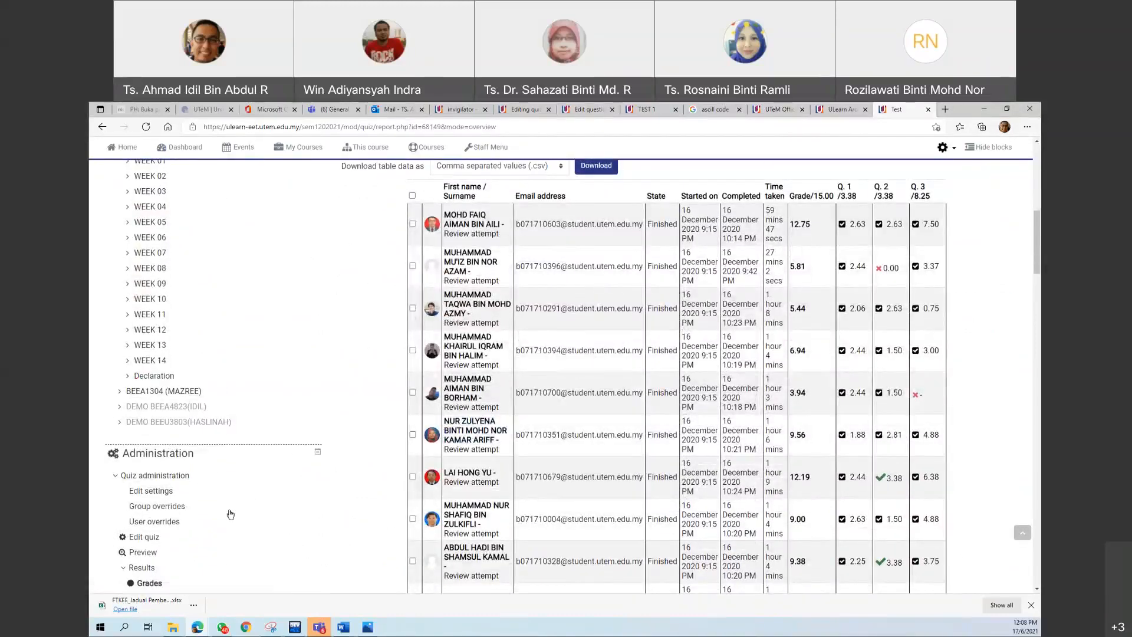
{"action": "scroll", "coordinate": [224, 514], "scroll_direction": "down", "scroll_amount": 1}
{"action": "scroll", "coordinate": [225, 514], "scroll_direction": "down", "scroll_amount": 3}
{"action": "left_click", "coordinate": [176, 357]}
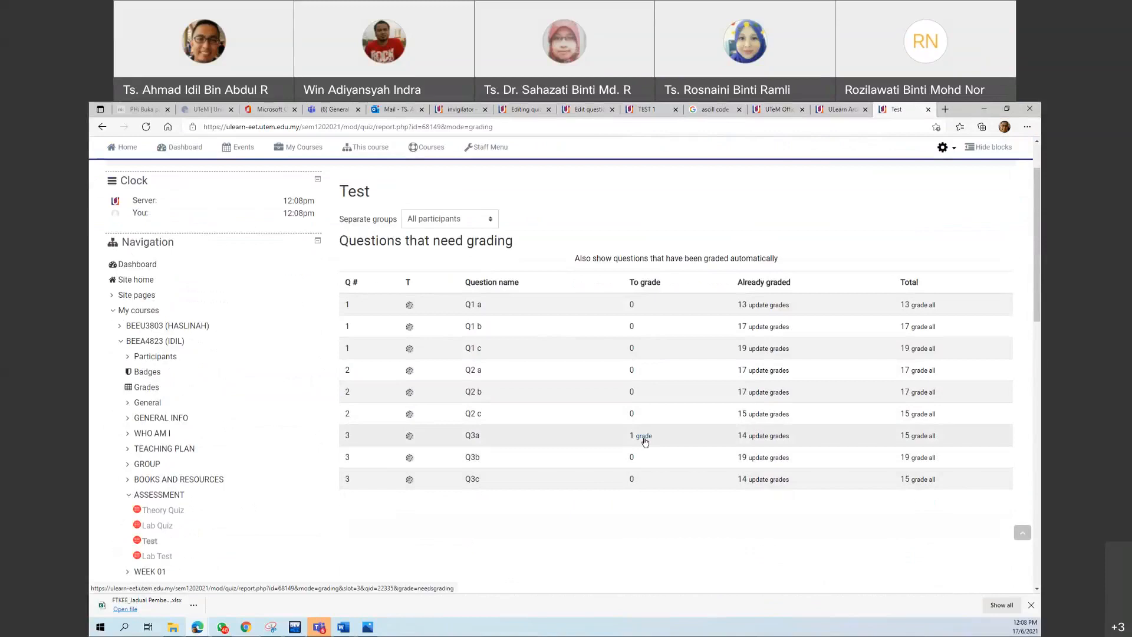
Open the Q3a attempt still needing grading, look through its question and attached file, and return to the question list
{"action": "left_click", "coordinate": [645, 437]}
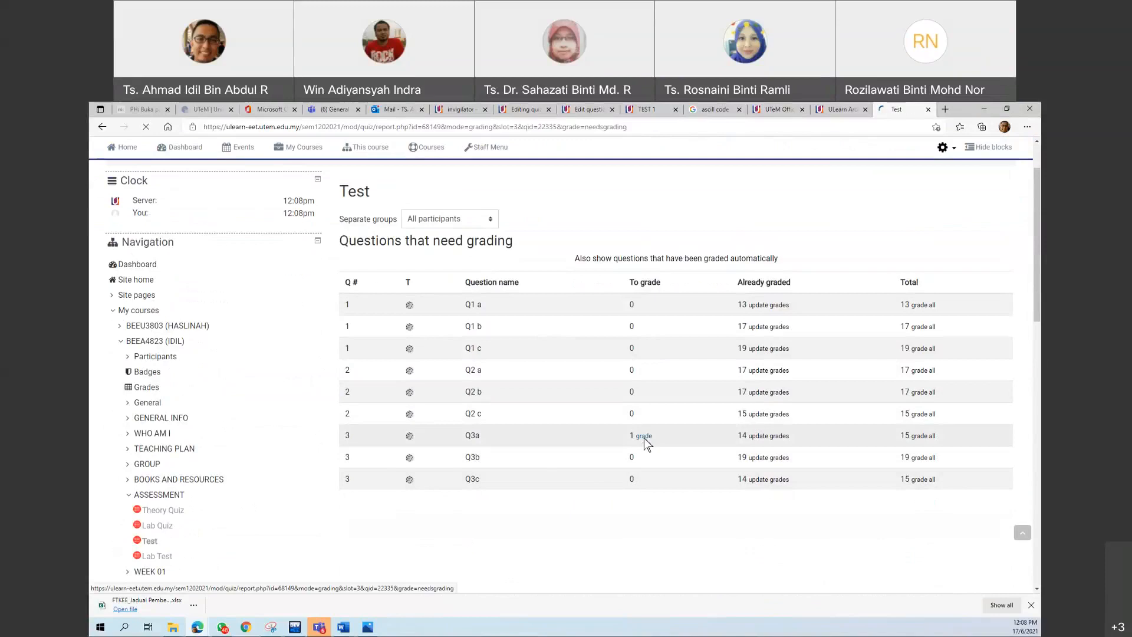
{"action": "scroll", "coordinate": [645, 442], "scroll_direction": "down", "scroll_amount": 7}
{"action": "scroll", "coordinate": [645, 442], "scroll_direction": "down", "scroll_amount": 6}
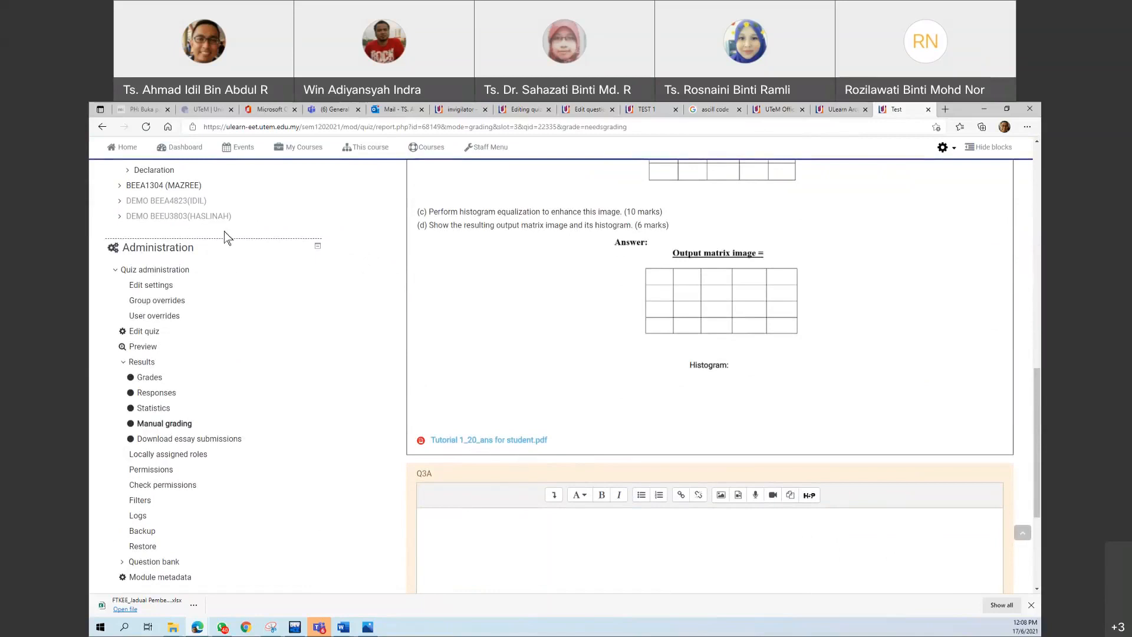
{"action": "scroll", "coordinate": [435, 430], "scroll_direction": "up", "scroll_amount": 6}
{"action": "scroll", "coordinate": [482, 453], "scroll_direction": "down", "scroll_amount": 6}
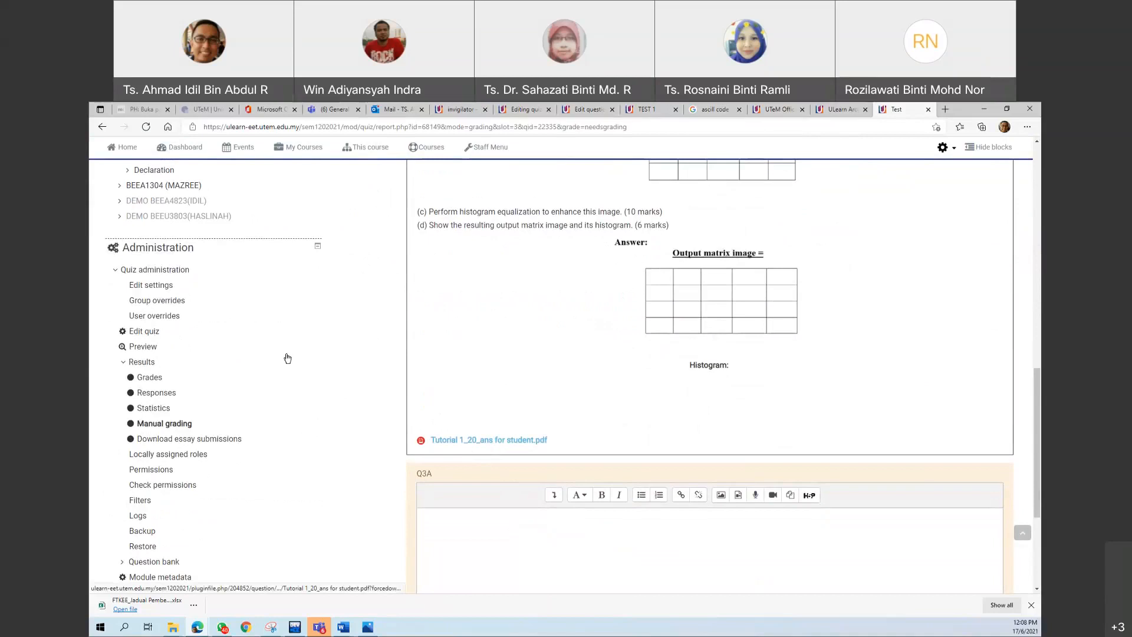
{"action": "scroll", "coordinate": [288, 358], "scroll_direction": "up", "scroll_amount": 15}
{"action": "left_click", "coordinate": [102, 127]}
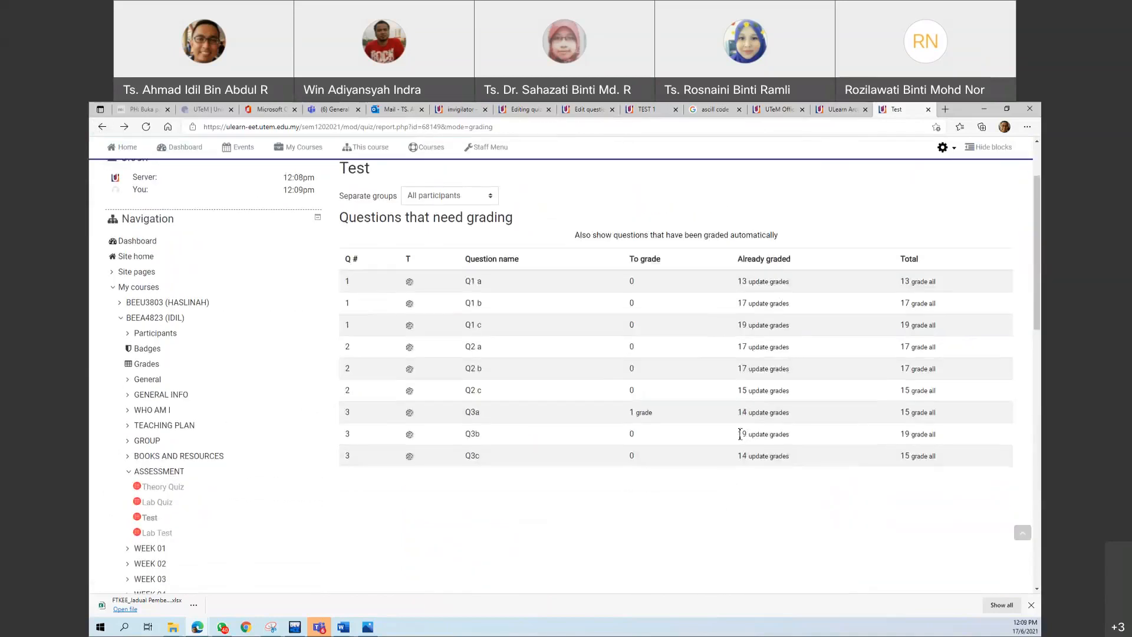
Open the already graded Q3a attempts and examine the first attempt's question, attached PDF and mark field
{"action": "left_click", "coordinate": [766, 416]}
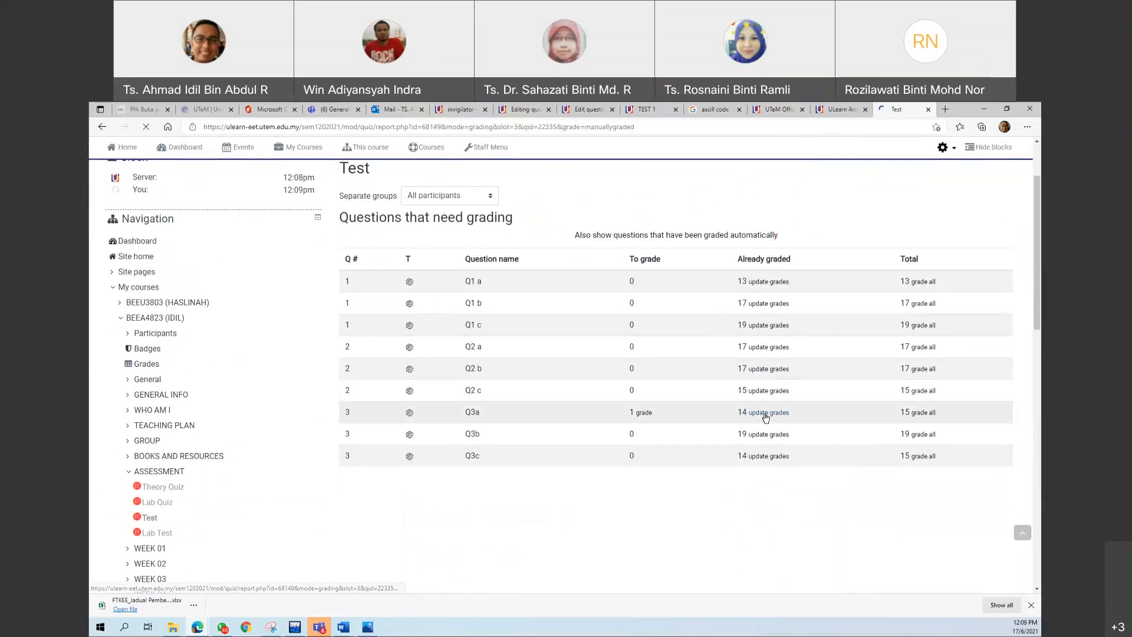
{"action": "scroll", "coordinate": [599, 466], "scroll_direction": "down", "scroll_amount": 15}
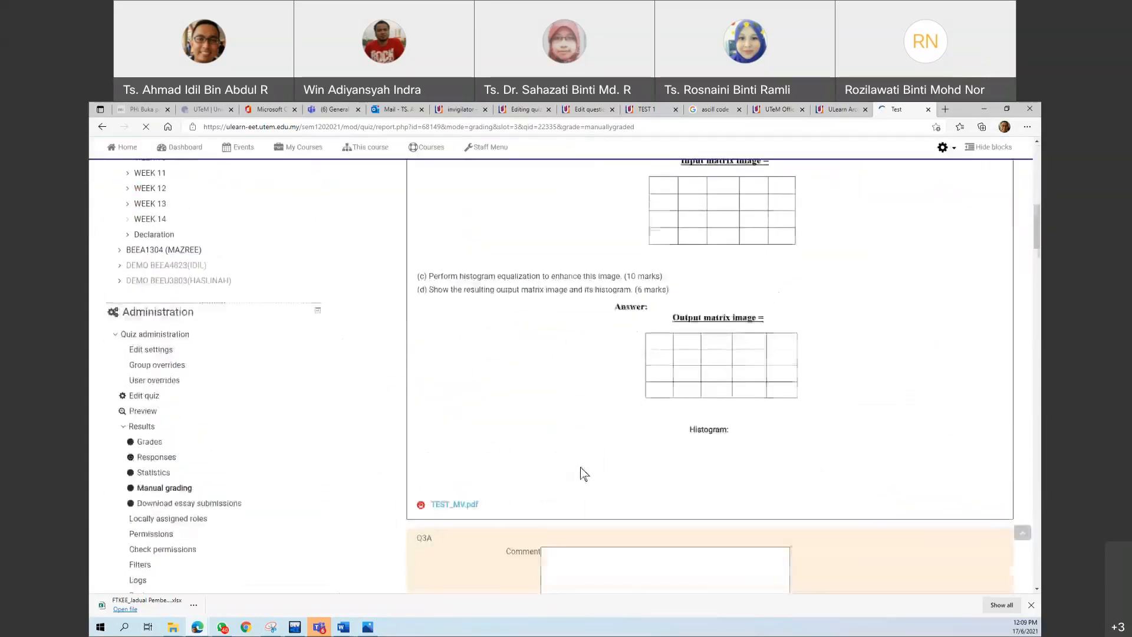
{"action": "scroll", "coordinate": [472, 507], "scroll_direction": "up", "scroll_amount": 5}
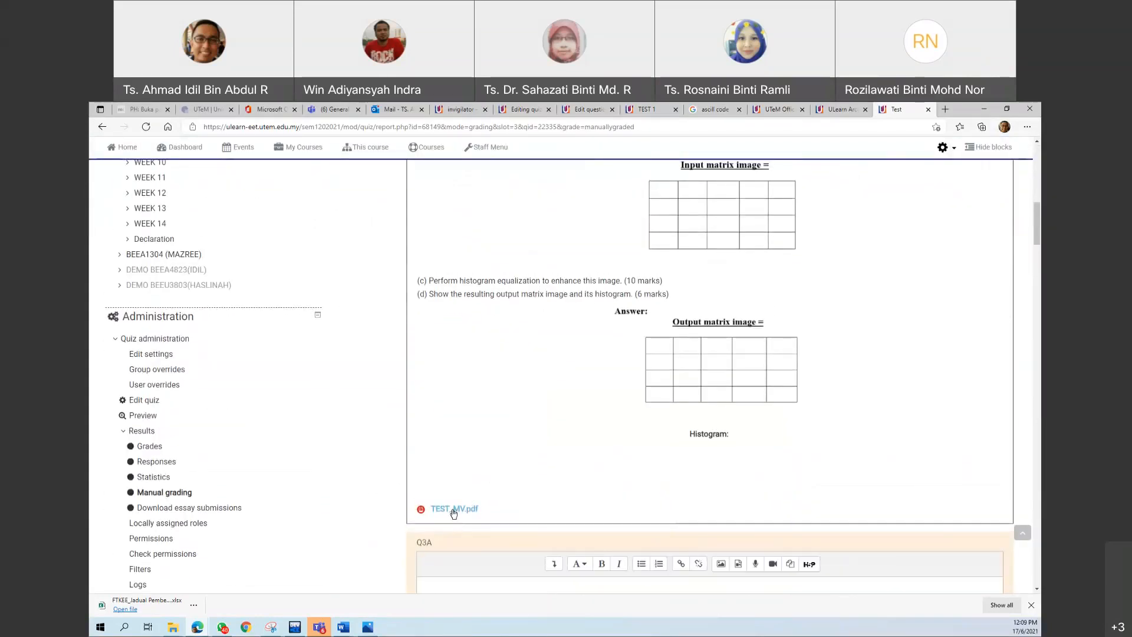
{"action": "scroll", "coordinate": [464, 492], "scroll_direction": "up", "scroll_amount": 3}
{"action": "scroll", "coordinate": [465, 491], "scroll_direction": "up", "scroll_amount": 6}
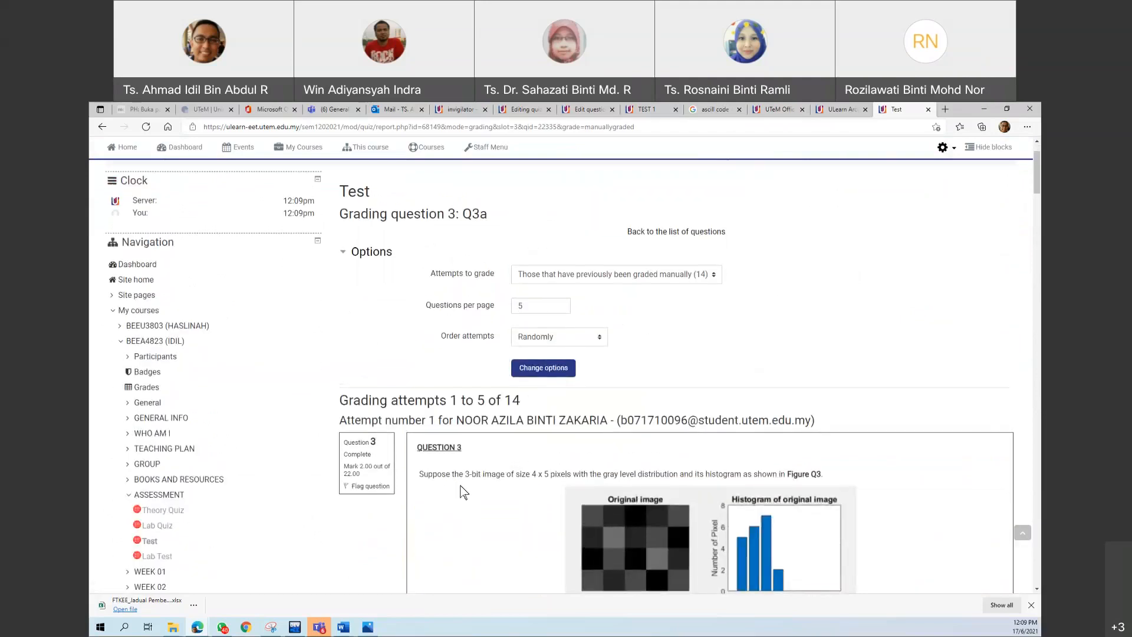
{"action": "scroll", "coordinate": [464, 492], "scroll_direction": "down", "scroll_amount": 2}
{"action": "scroll", "coordinate": [502, 584], "scroll_direction": "down", "scroll_amount": 1}
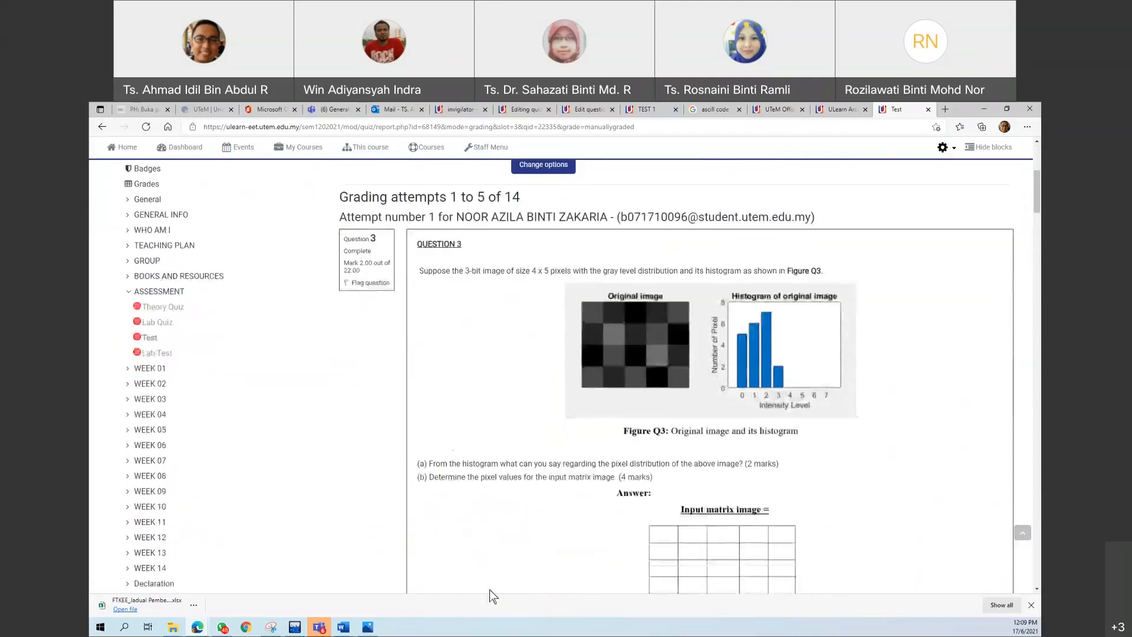
{"action": "scroll", "coordinate": [463, 586], "scroll_direction": "down", "scroll_amount": 5}
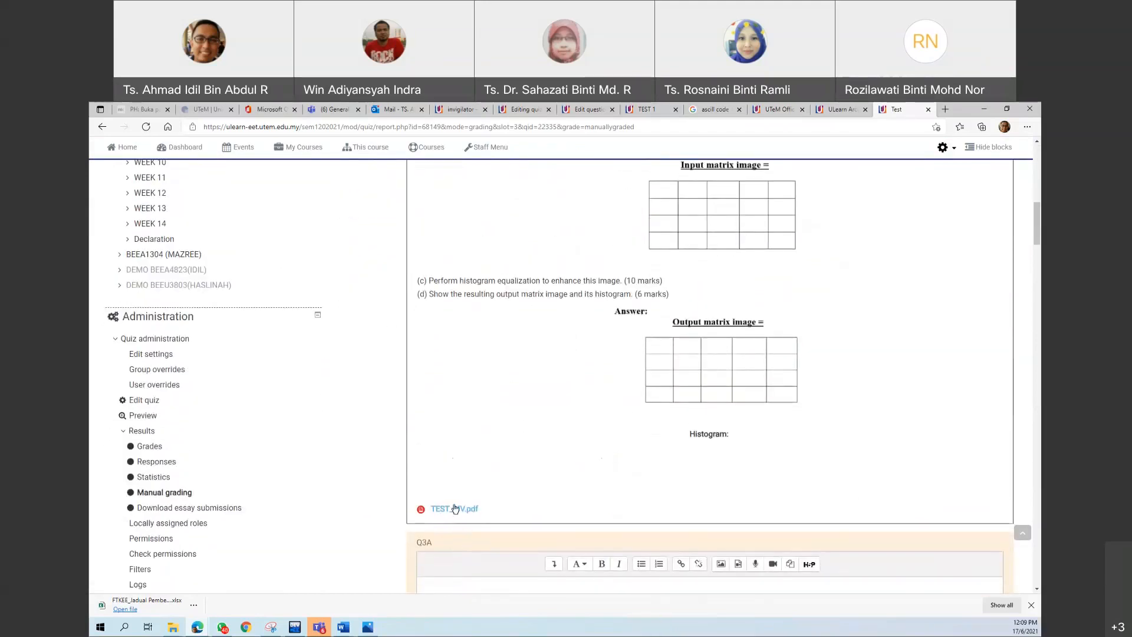
{"action": "scroll", "coordinate": [463, 448], "scroll_direction": "up", "scroll_amount": 3}
{"action": "scroll", "coordinate": [465, 380], "scroll_direction": "down", "scroll_amount": 5}
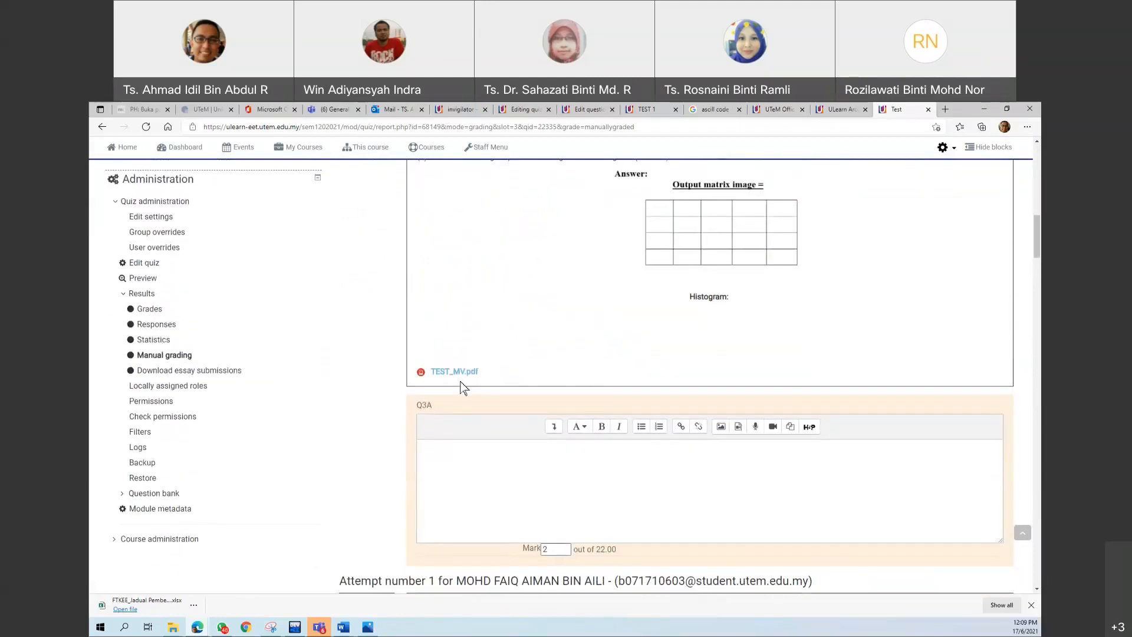
{"action": "scroll", "coordinate": [464, 387], "scroll_direction": "up", "scroll_amount": 8}
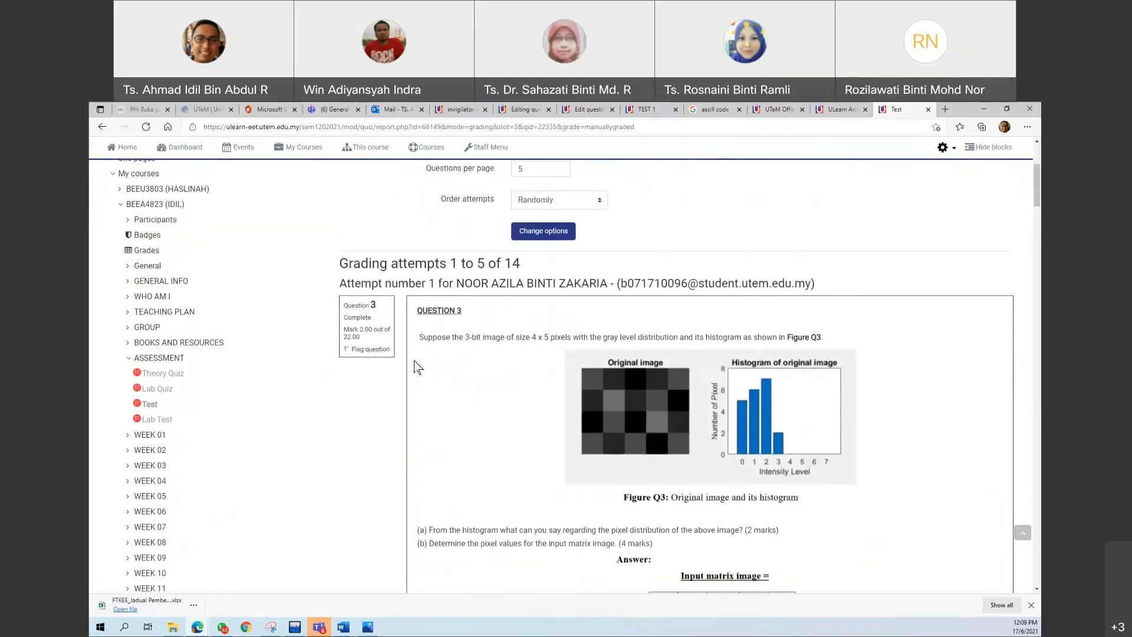
{"action": "scroll", "coordinate": [461, 581], "scroll_direction": "down", "scroll_amount": 5}
{"action": "scroll", "coordinate": [463, 582], "scroll_direction": "down", "scroll_amount": 1}
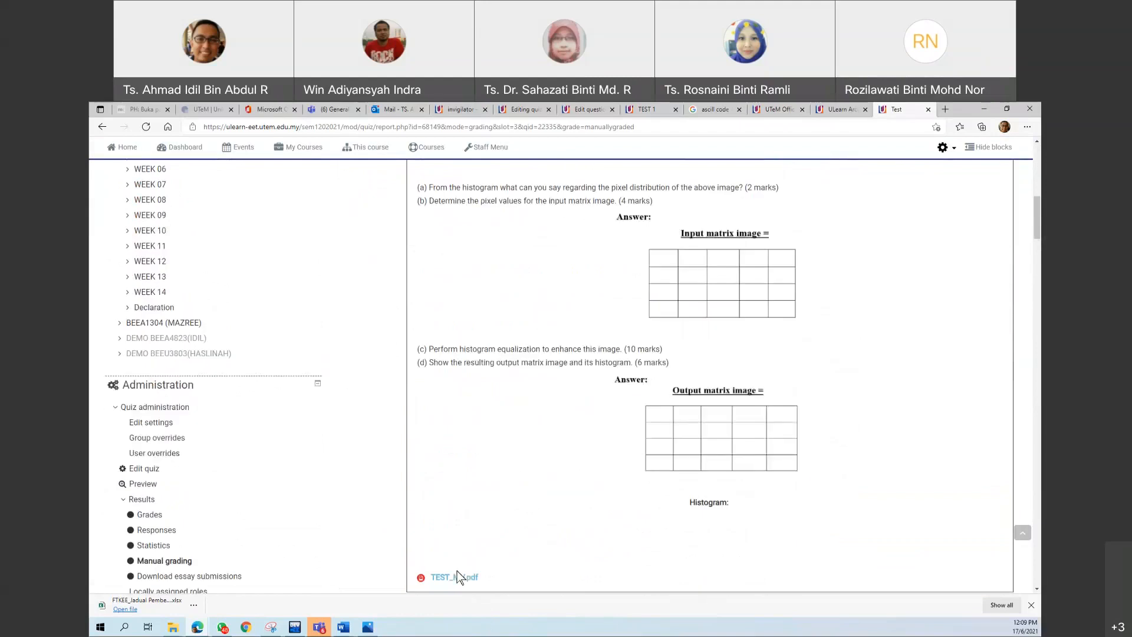
Download the first Q3a attempt's TEST_MV.pdf attachment and open the downloaded file
{"action": "left_click", "coordinate": [454, 578]}
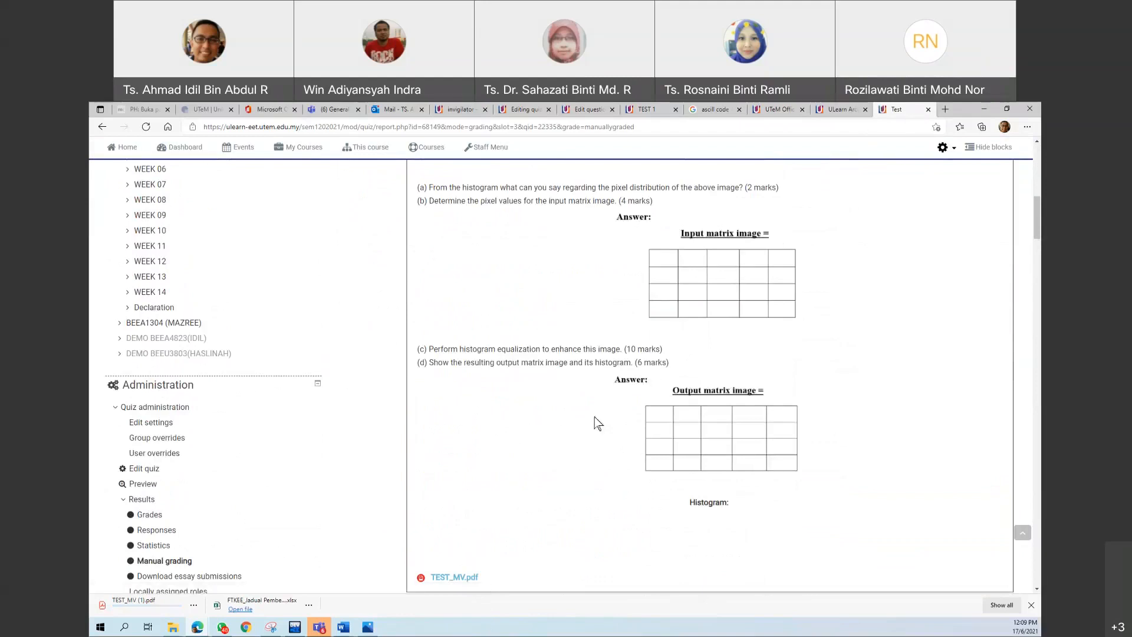
{"action": "left_click", "coordinate": [193, 605]}
{"action": "left_click", "coordinate": [242, 469]}
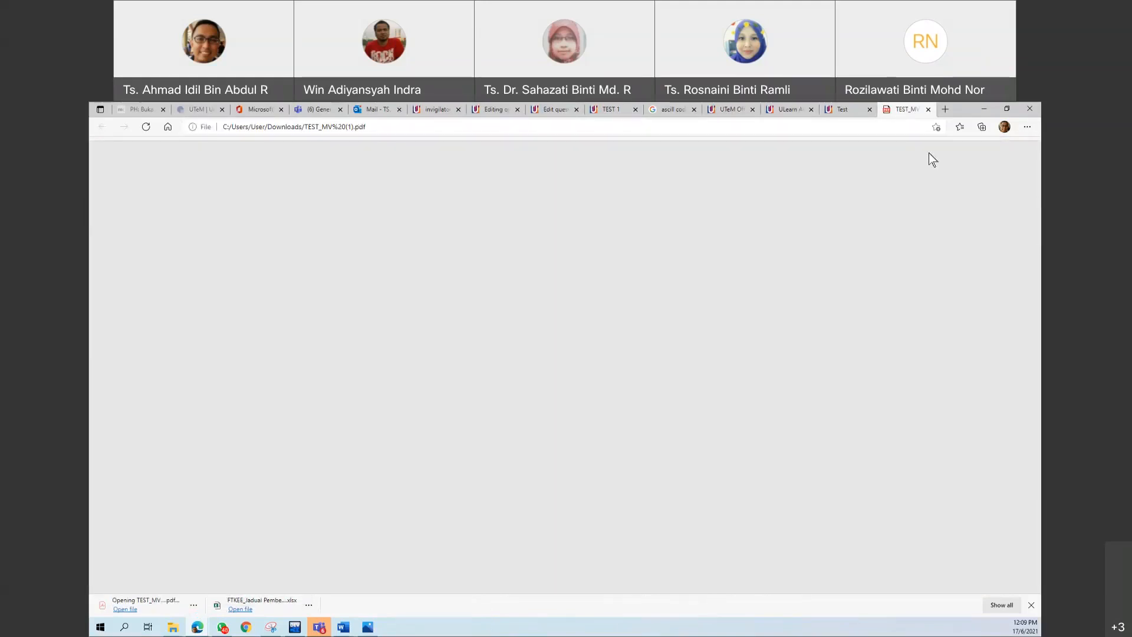
Read through all three pages of handwritten answers in the downloaded TEST_MV.pdf
{"action": "scroll", "coordinate": [677, 370], "scroll_direction": "down", "scroll_amount": 10}
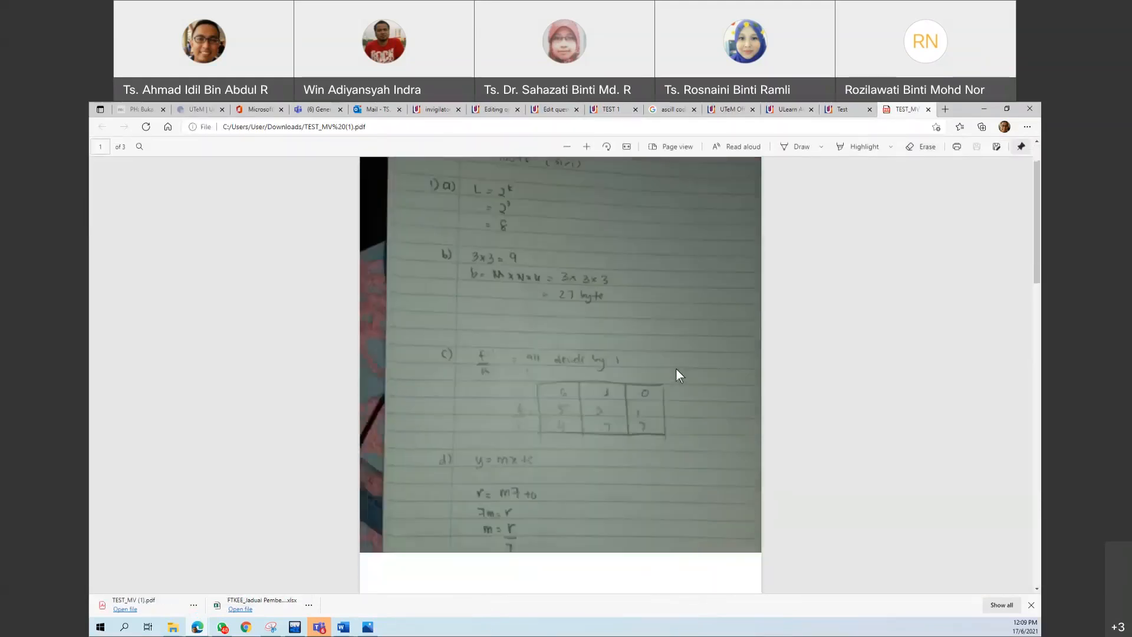
{"action": "scroll", "coordinate": [677, 371], "scroll_direction": "down", "scroll_amount": 2}
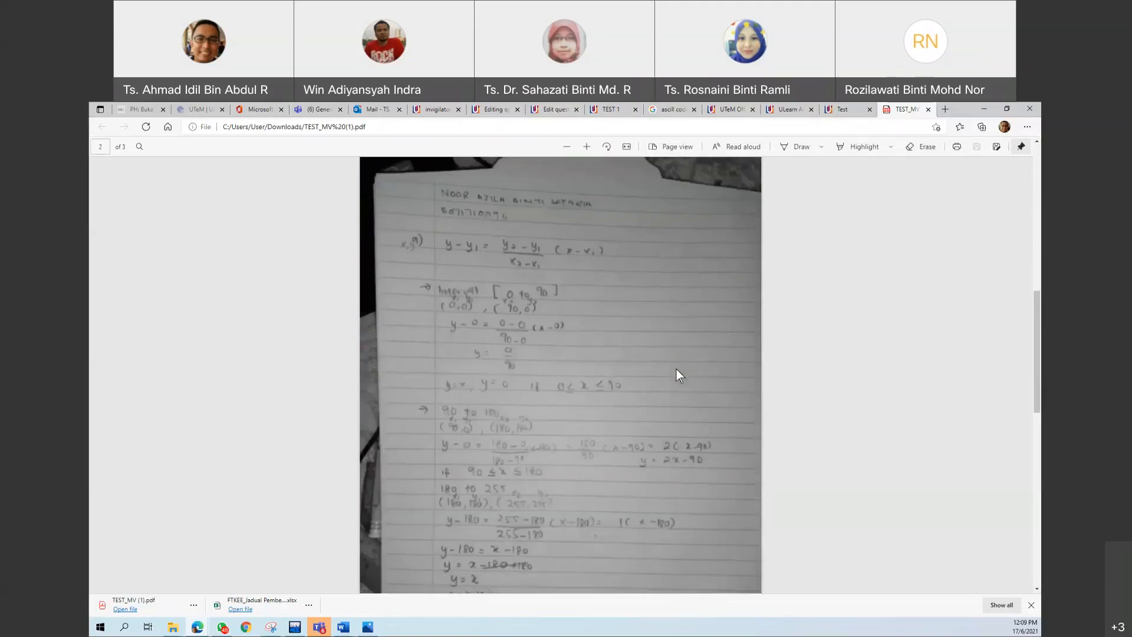
{"action": "scroll", "coordinate": [677, 369], "scroll_direction": "down", "scroll_amount": 10}
{"action": "scroll", "coordinate": [677, 370], "scroll_direction": "up", "scroll_amount": 20}
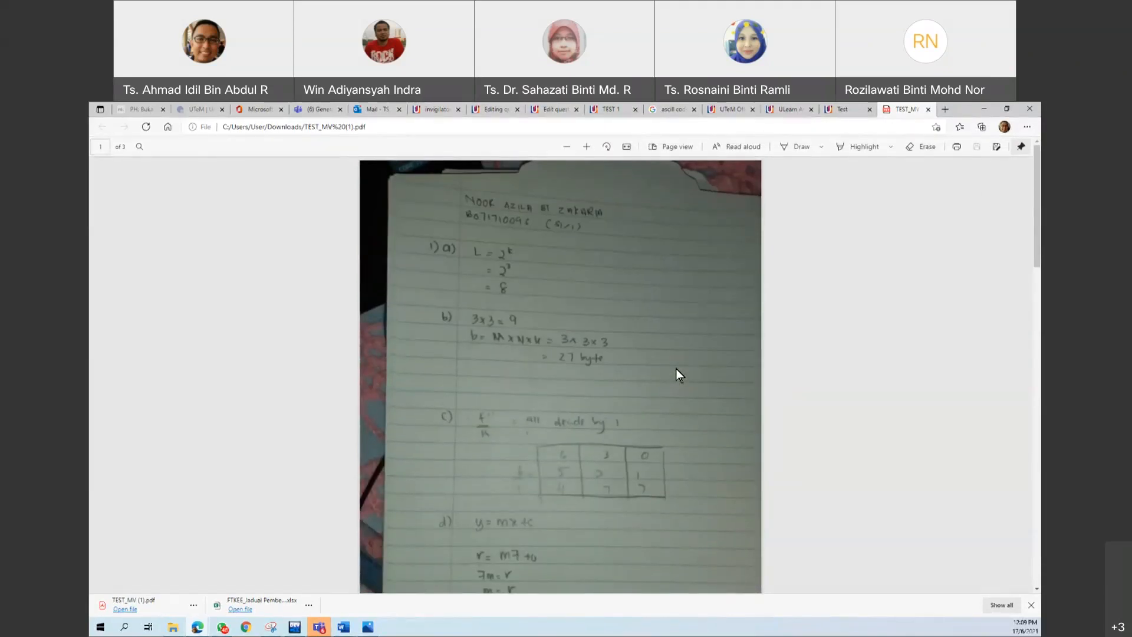
{"action": "scroll", "coordinate": [675, 369], "scroll_direction": "down", "scroll_amount": 15}
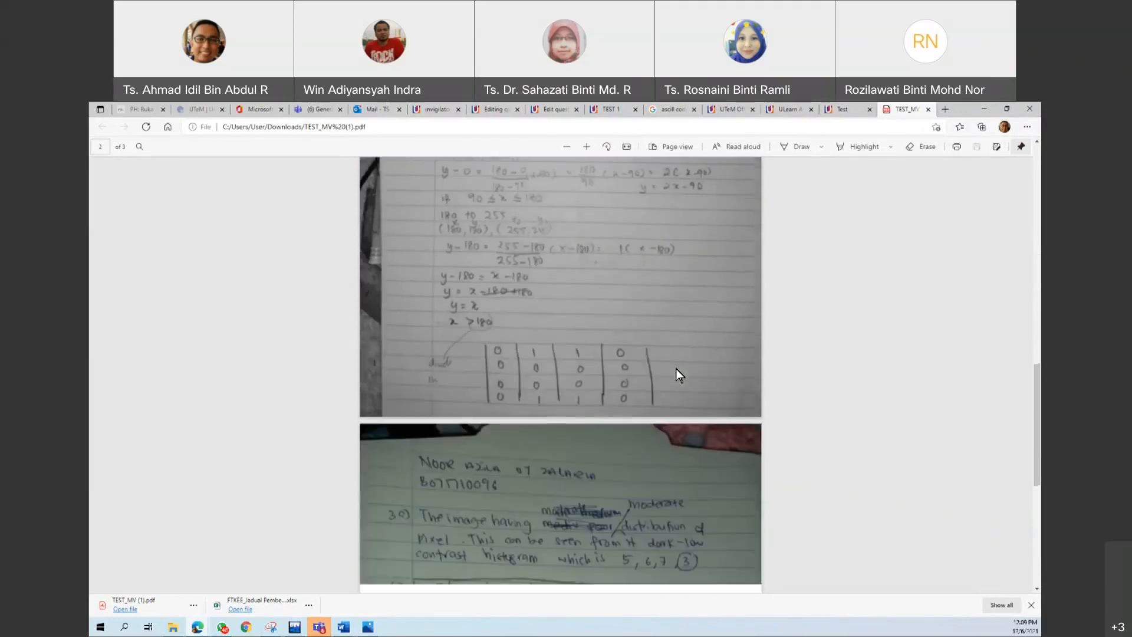
{"action": "scroll", "coordinate": [676, 369], "scroll_direction": "down", "scroll_amount": 3}
{"action": "scroll", "coordinate": [676, 369], "scroll_direction": "up", "scroll_amount": 8}
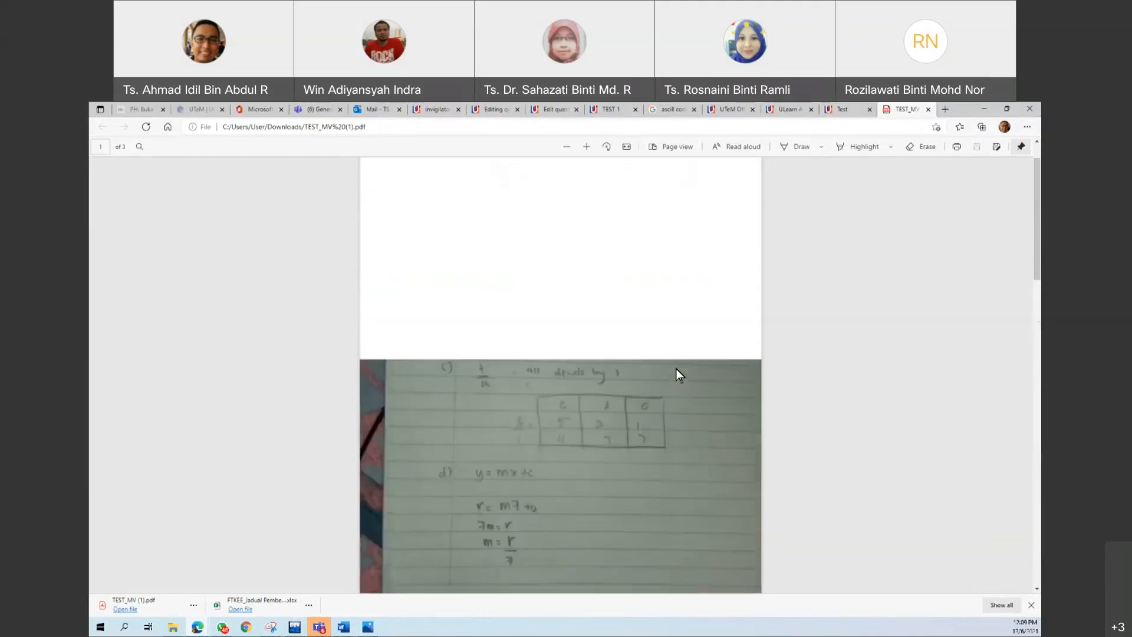
{"action": "scroll", "coordinate": [676, 369], "scroll_direction": "down", "scroll_amount": 10}
{"action": "scroll", "coordinate": [676, 369], "scroll_direction": "down", "scroll_amount": 2}
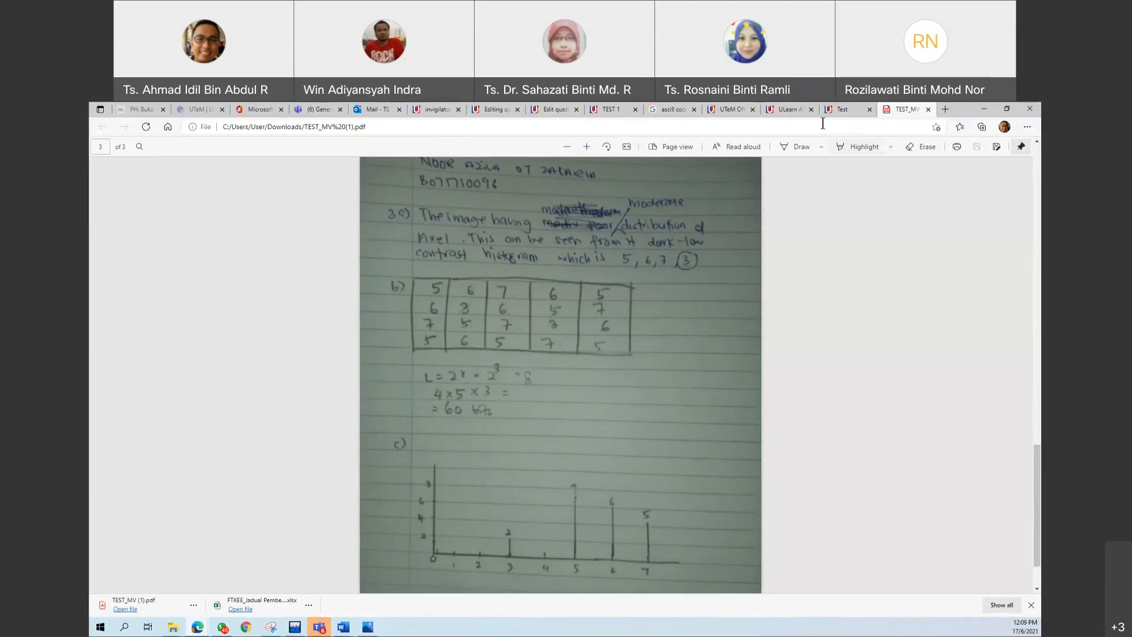
Return to the Q3a grading page and compare the first attempt's comment box and mark field with the Question 3 answer in the PDF
{"action": "left_click", "coordinate": [841, 109]}
{"action": "scroll", "coordinate": [601, 435], "scroll_direction": "down", "scroll_amount": 4}
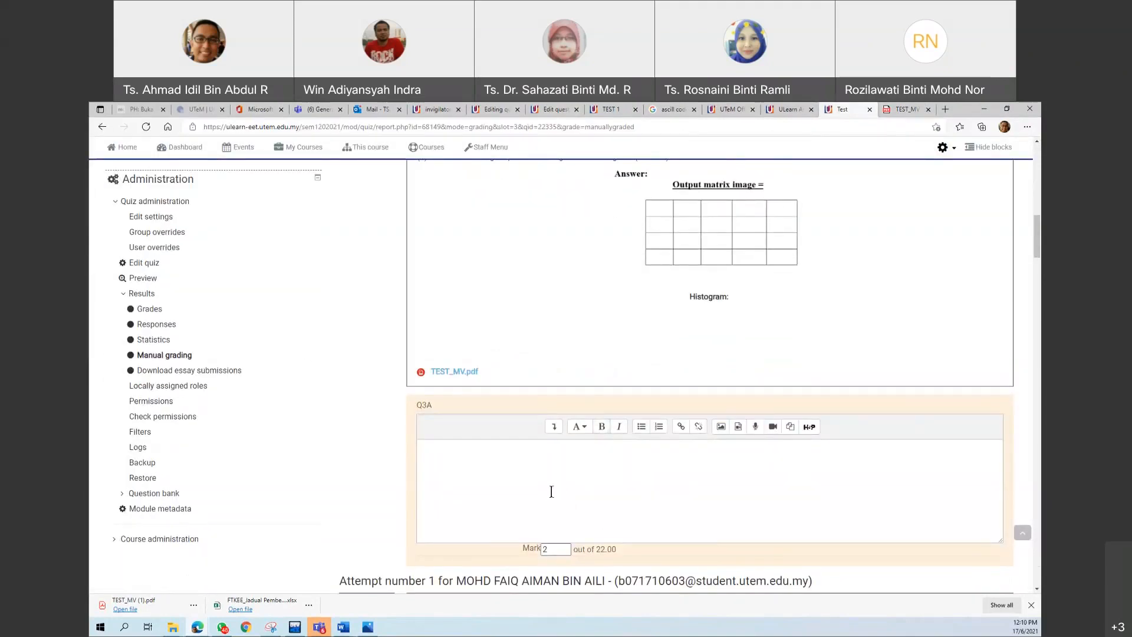
{"action": "left_click", "coordinate": [437, 453]}
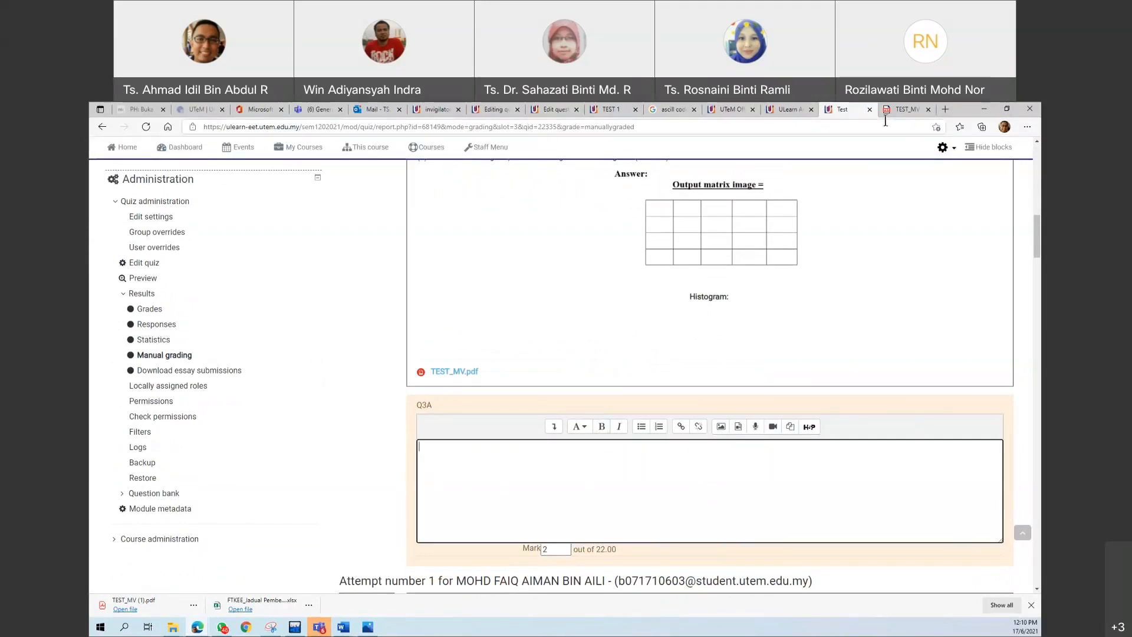
{"action": "left_click", "coordinate": [903, 110]}
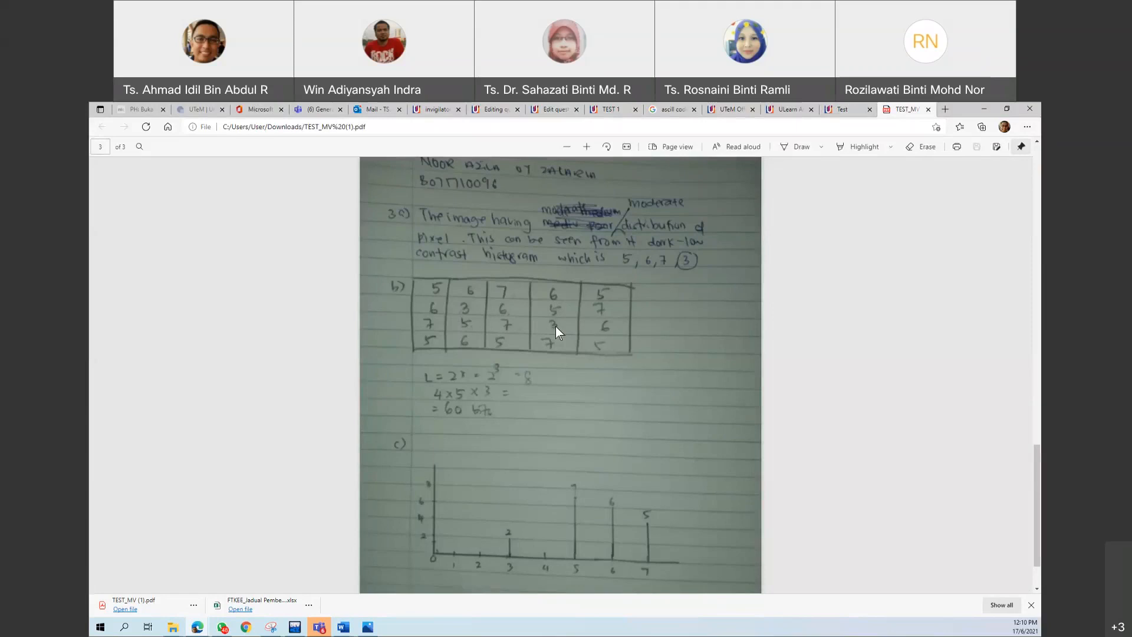
{"action": "left_click", "coordinate": [842, 109]}
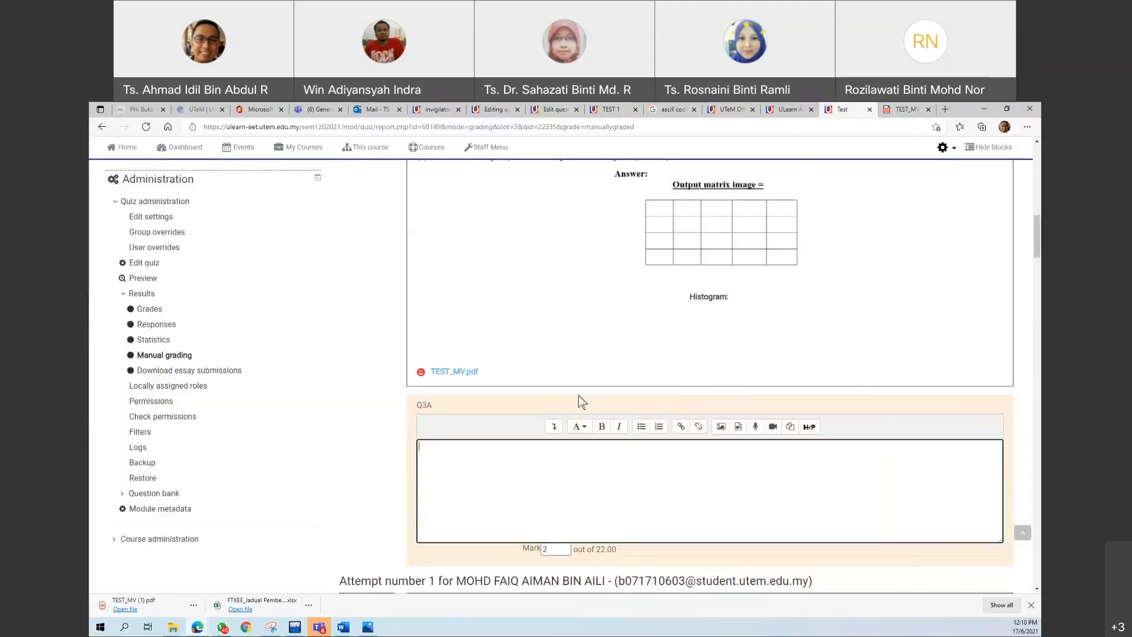
{"action": "left_click", "coordinate": [535, 442]}
Review the Q3a grading options and question text, and check them against the answer pages in TEST_MV.pdf
{"action": "scroll", "coordinate": [523, 407], "scroll_direction": "up", "scroll_amount": 15}
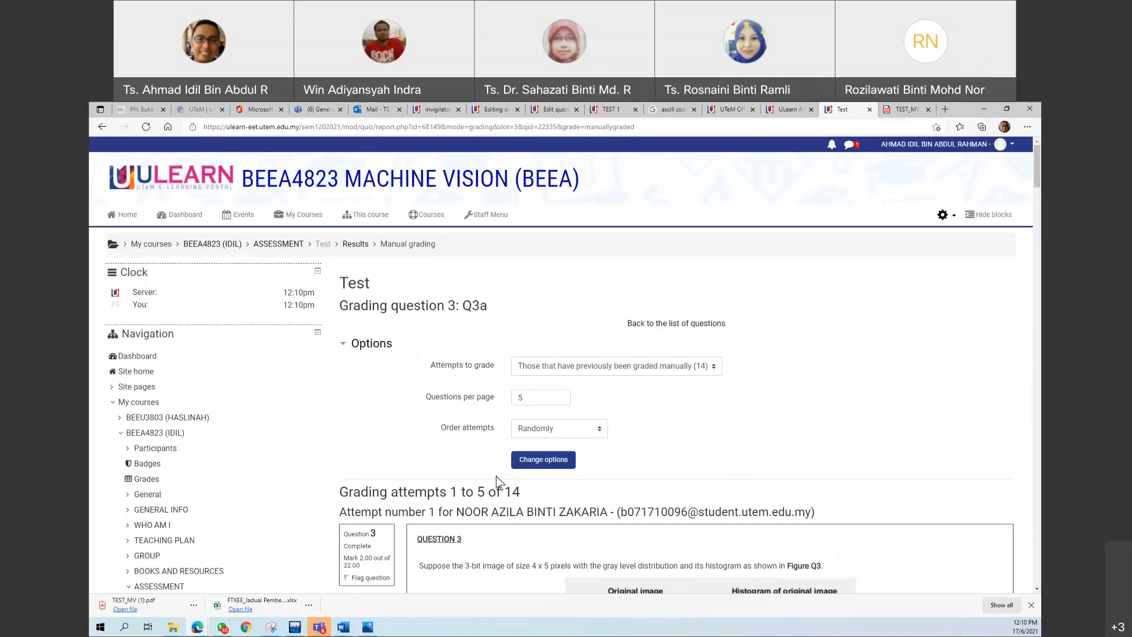
{"action": "scroll", "coordinate": [475, 545], "scroll_direction": "down", "scroll_amount": 5}
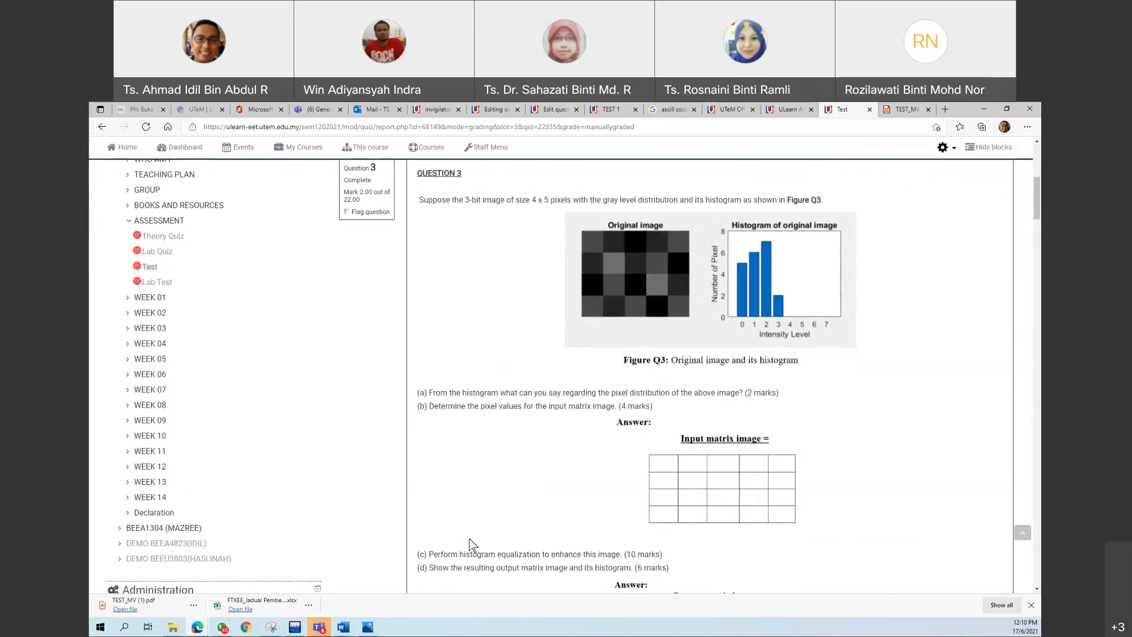
{"action": "scroll", "coordinate": [470, 544], "scroll_direction": "down", "scroll_amount": 2}
{"action": "scroll", "coordinate": [470, 544], "scroll_direction": "up", "scroll_amount": 6}
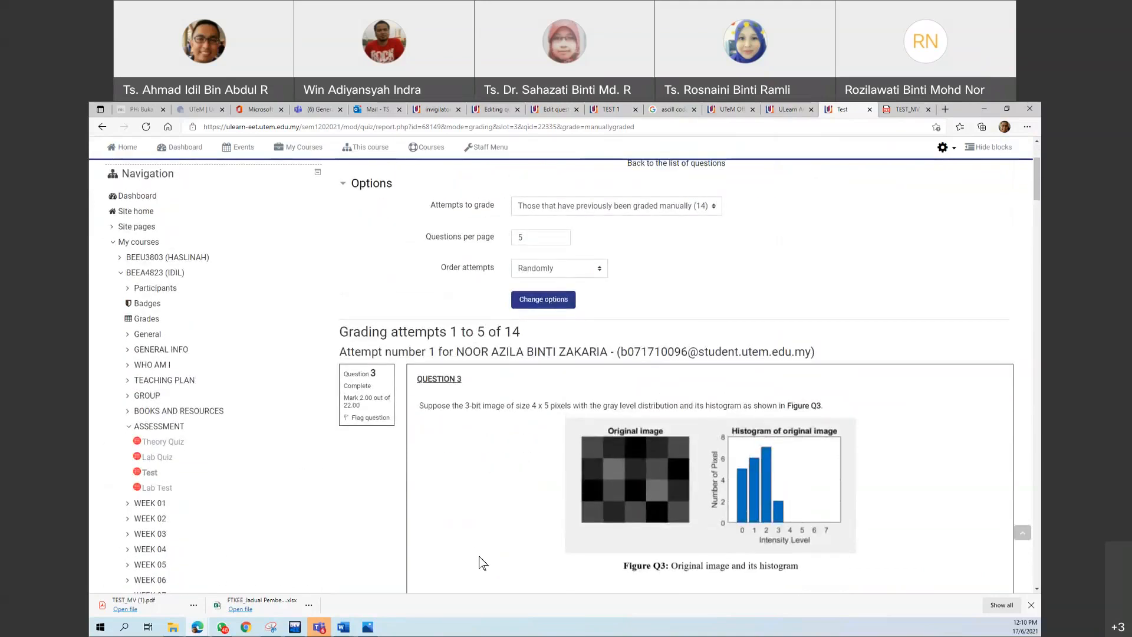
{"action": "scroll", "coordinate": [479, 563], "scroll_direction": "down", "scroll_amount": 20}
{"action": "scroll", "coordinate": [489, 493], "scroll_direction": "down", "scroll_amount": 4}
{"action": "left_click", "coordinate": [902, 109]}
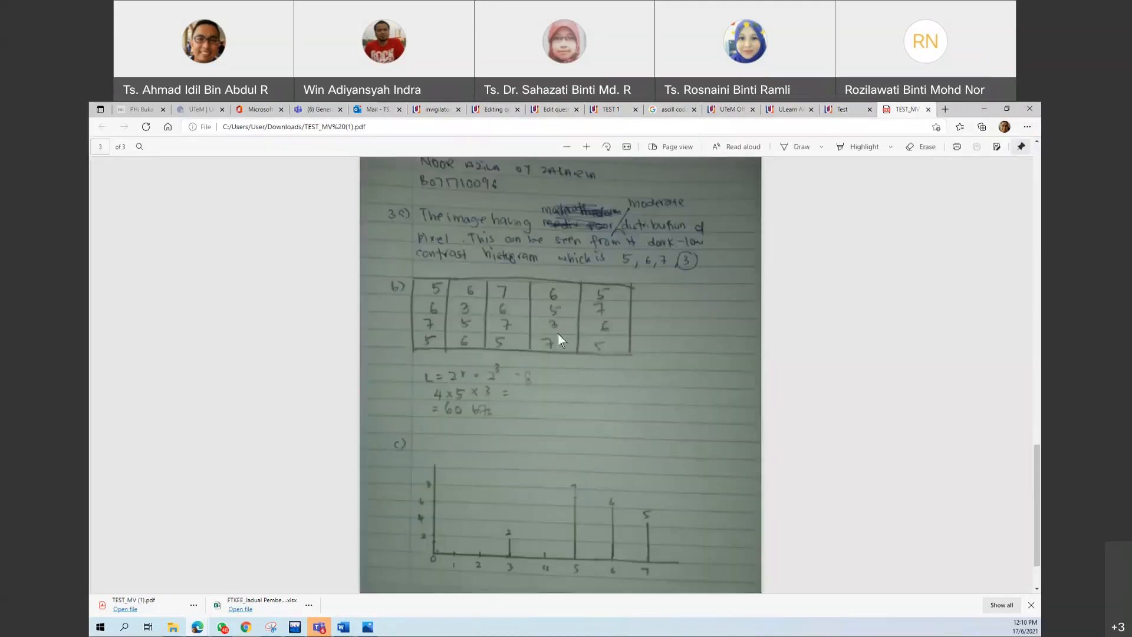
{"action": "scroll", "coordinate": [511, 342], "scroll_direction": "up", "scroll_amount": 20}
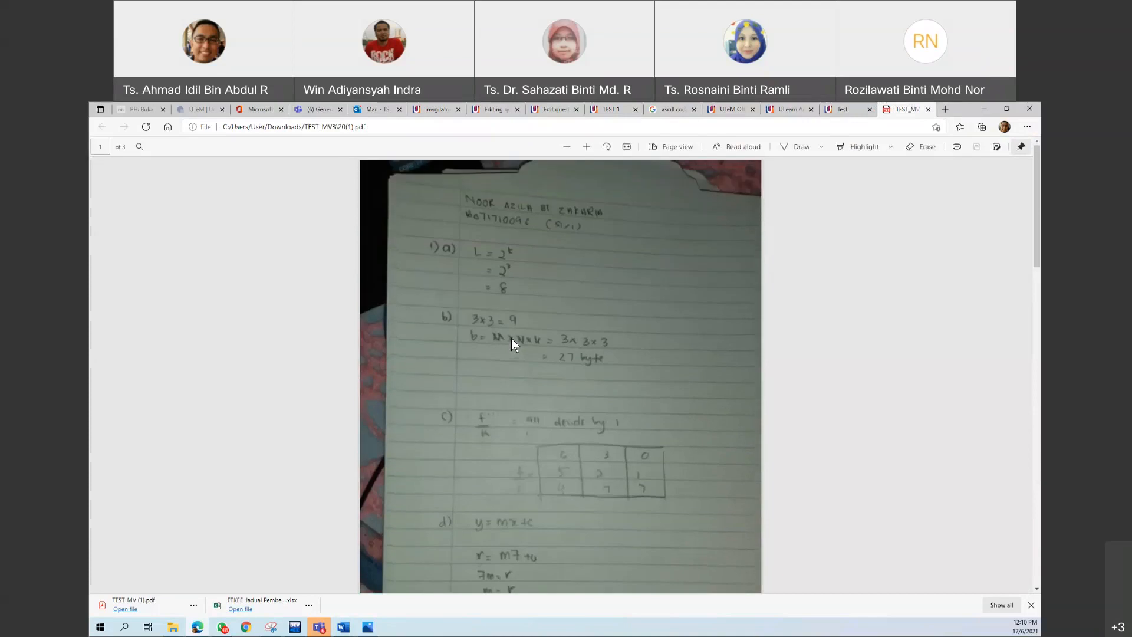
{"action": "scroll", "coordinate": [511, 338], "scroll_direction": "down", "scroll_amount": 20}
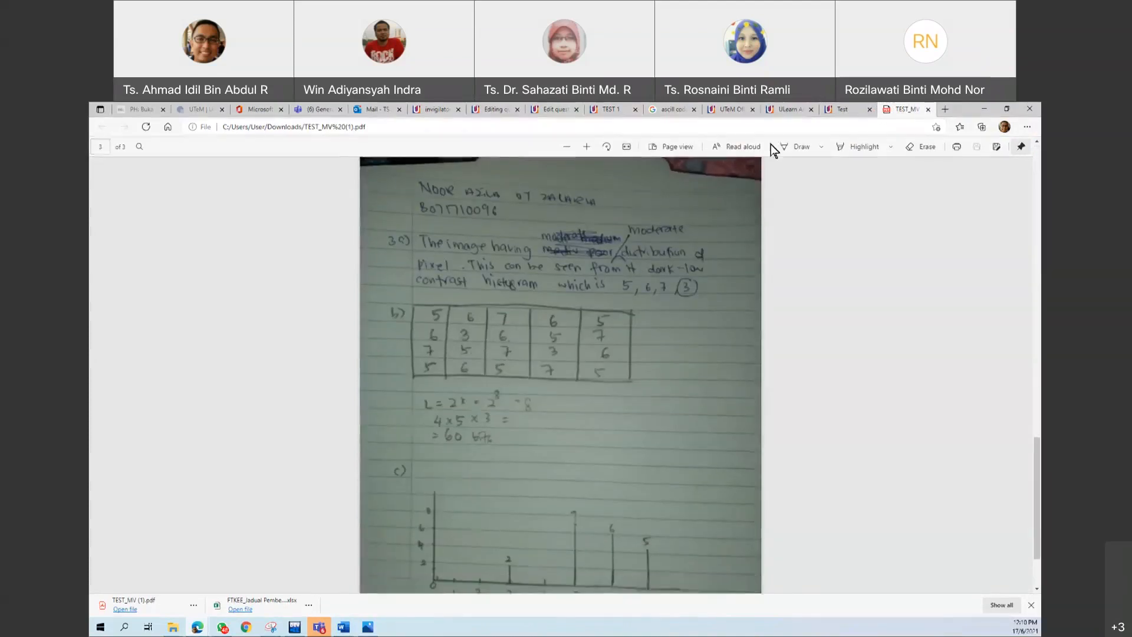
Open the Test quiz's Grades report and look through the students' attempts, total grades and marks per question
{"action": "left_click", "coordinate": [841, 111]}
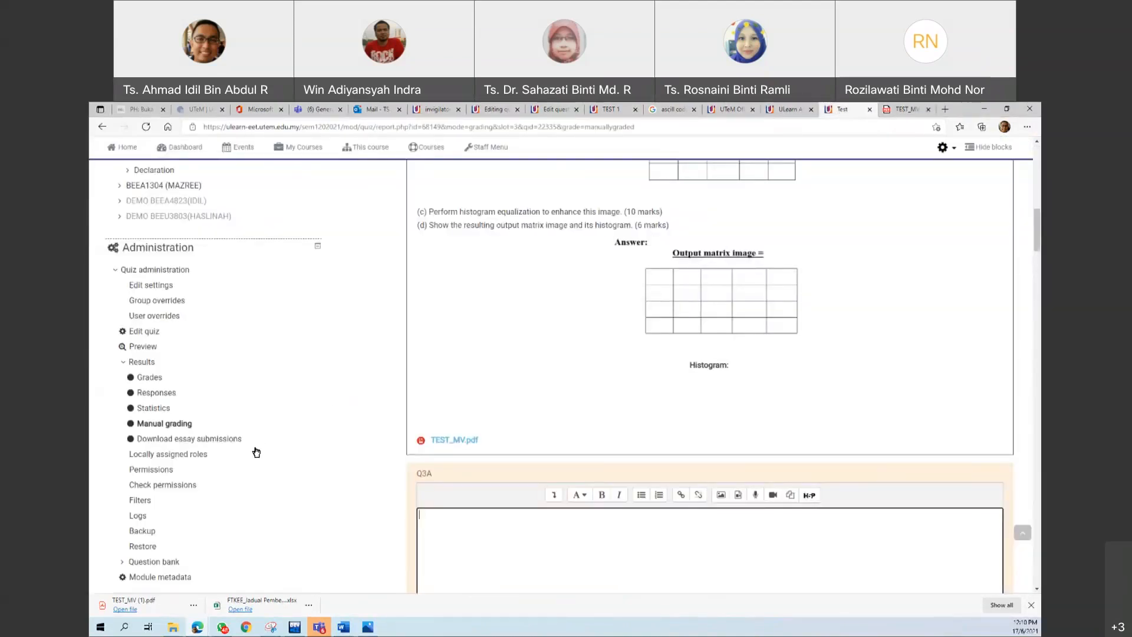
{"action": "left_click", "coordinate": [146, 364]}
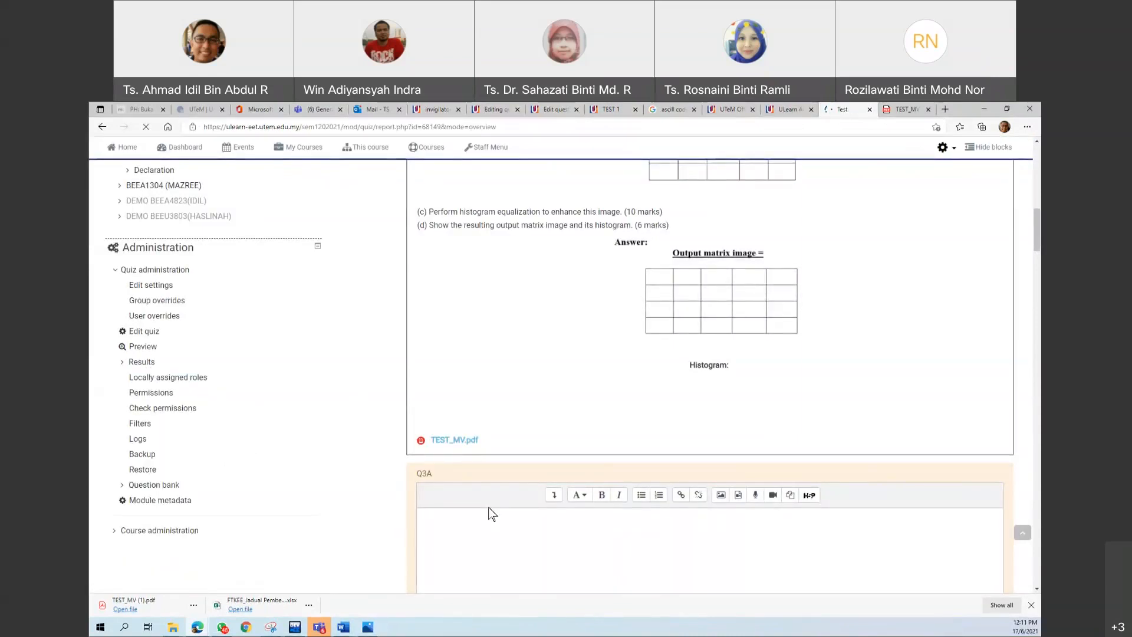
{"action": "scroll", "coordinate": [492, 515], "scroll_direction": "down", "scroll_amount": 5}
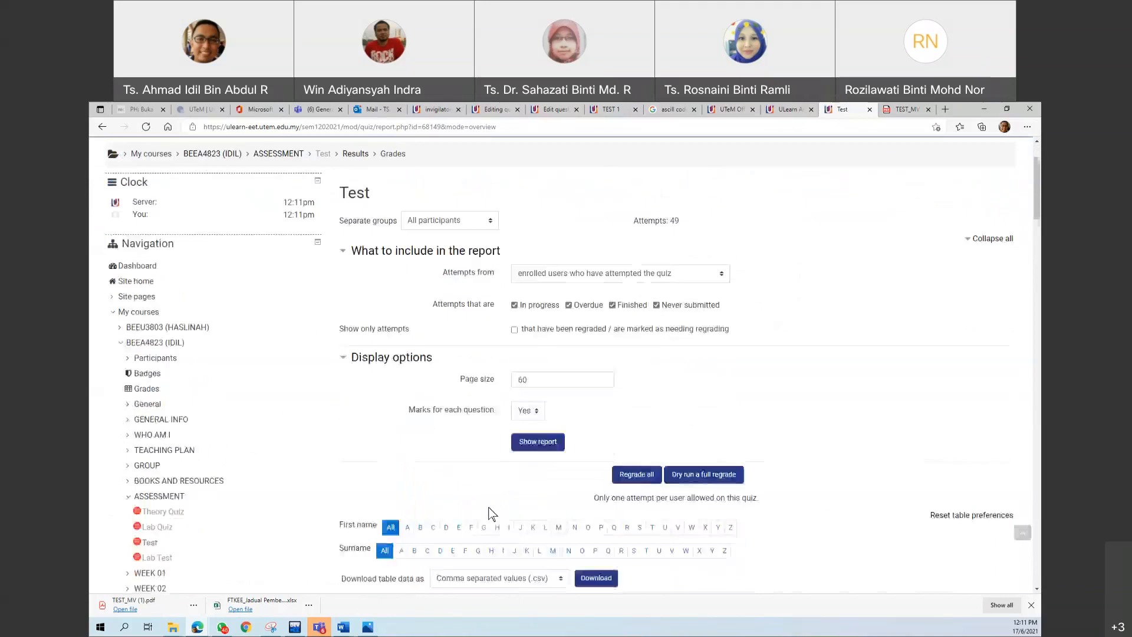
{"action": "scroll", "coordinate": [493, 514], "scroll_direction": "down", "scroll_amount": 3}
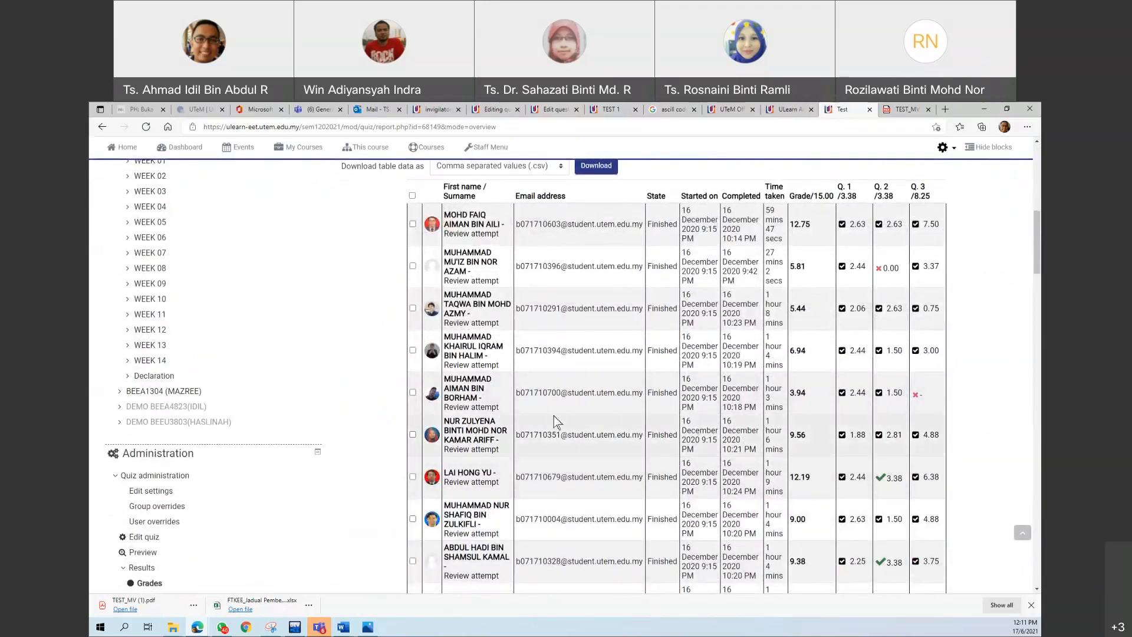
{"action": "scroll", "coordinate": [561, 505], "scroll_direction": "down", "scroll_amount": 2}
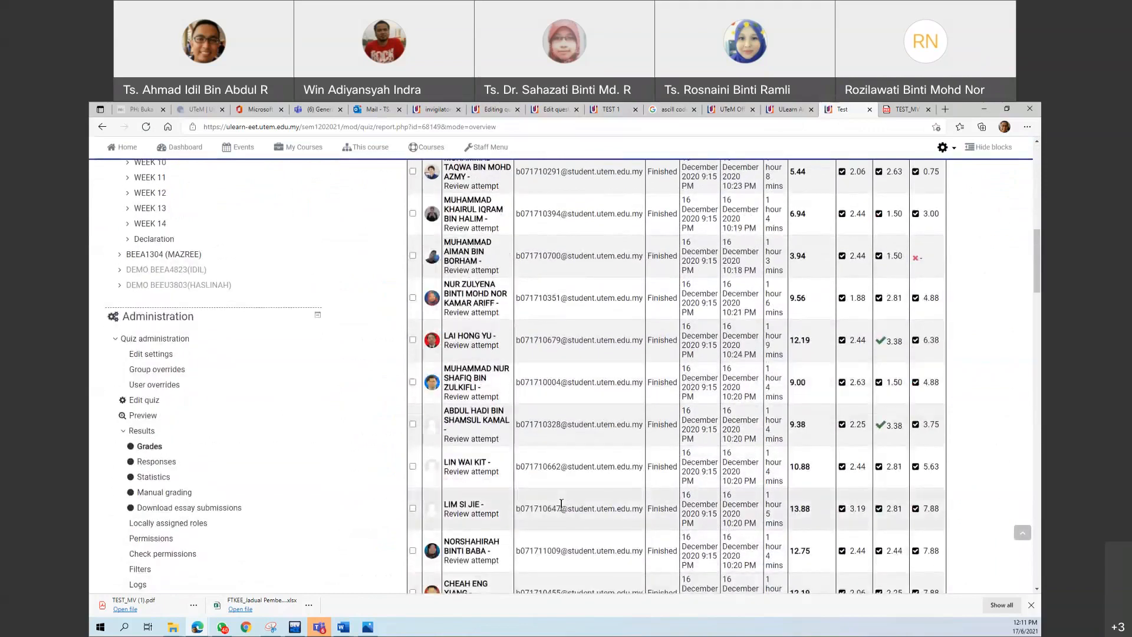
{"action": "scroll", "coordinate": [561, 505], "scroll_direction": "down", "scroll_amount": 2}
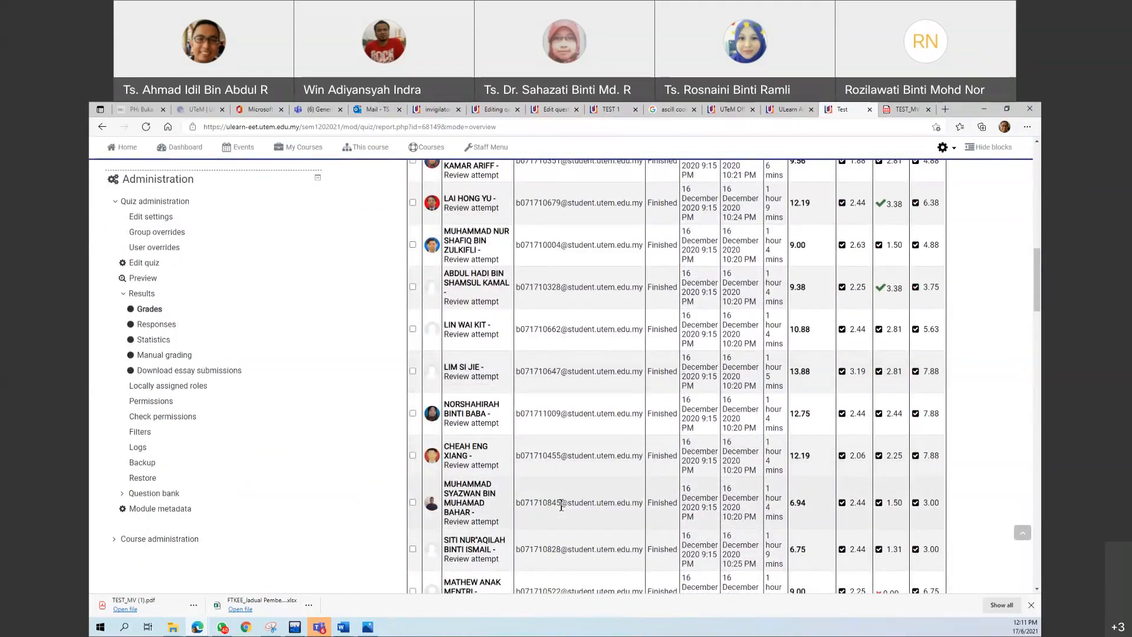
{"action": "scroll", "coordinate": [562, 505], "scroll_direction": "down", "scroll_amount": 1}
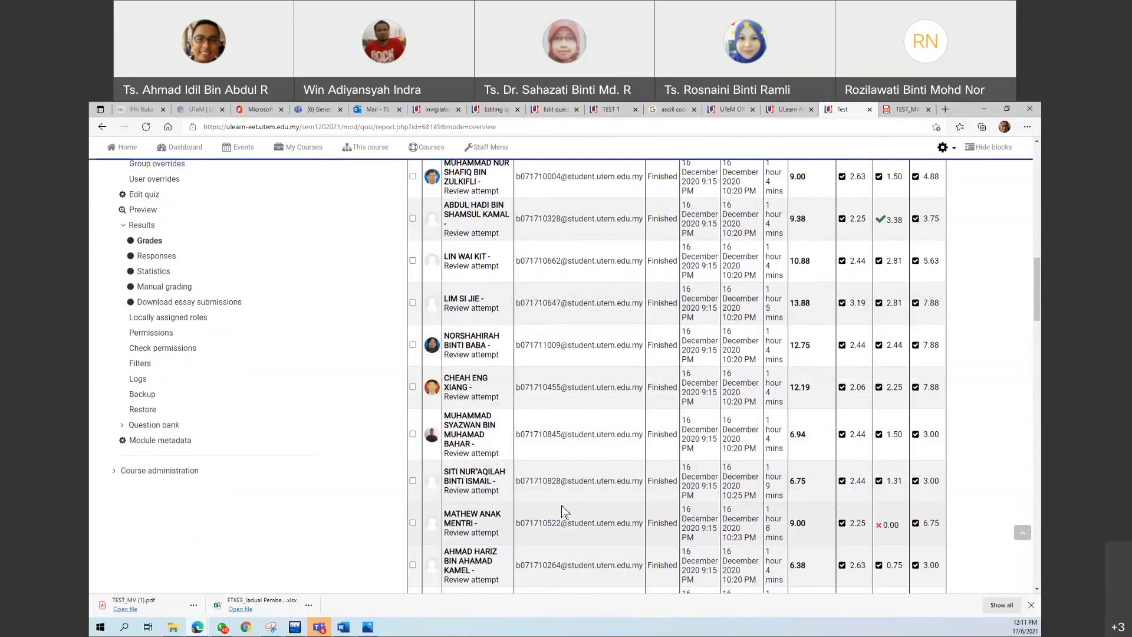
{"action": "scroll", "coordinate": [563, 510], "scroll_direction": "down", "scroll_amount": 1}
{"action": "scroll", "coordinate": [564, 510], "scroll_direction": "down", "scroll_amount": 2}
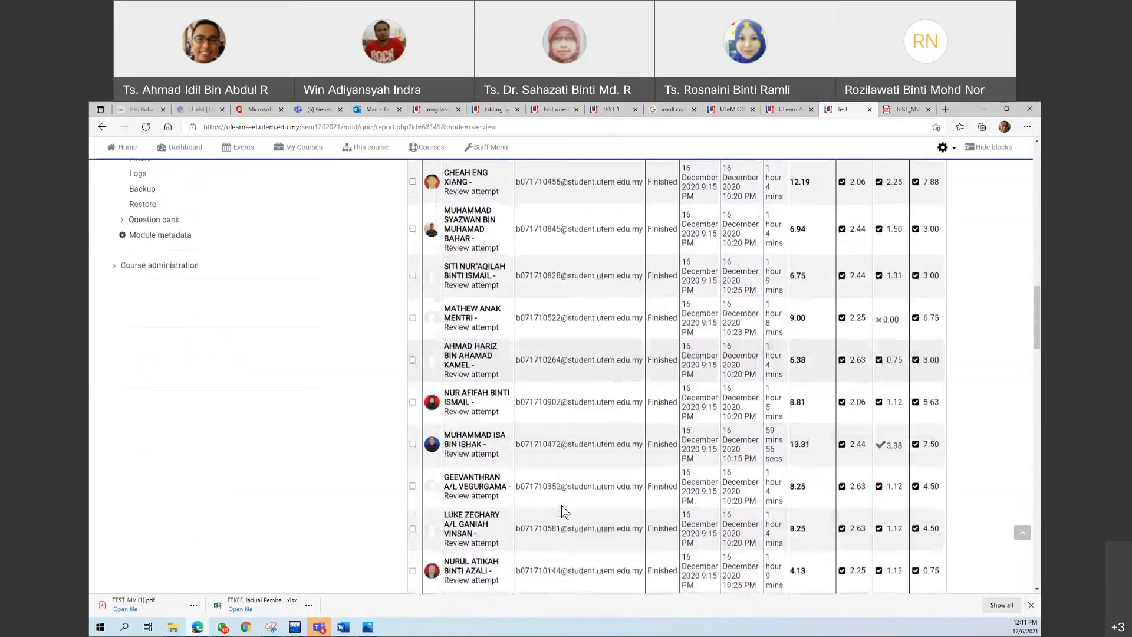
{"action": "scroll", "coordinate": [563, 511], "scroll_direction": "down", "scroll_amount": 3}
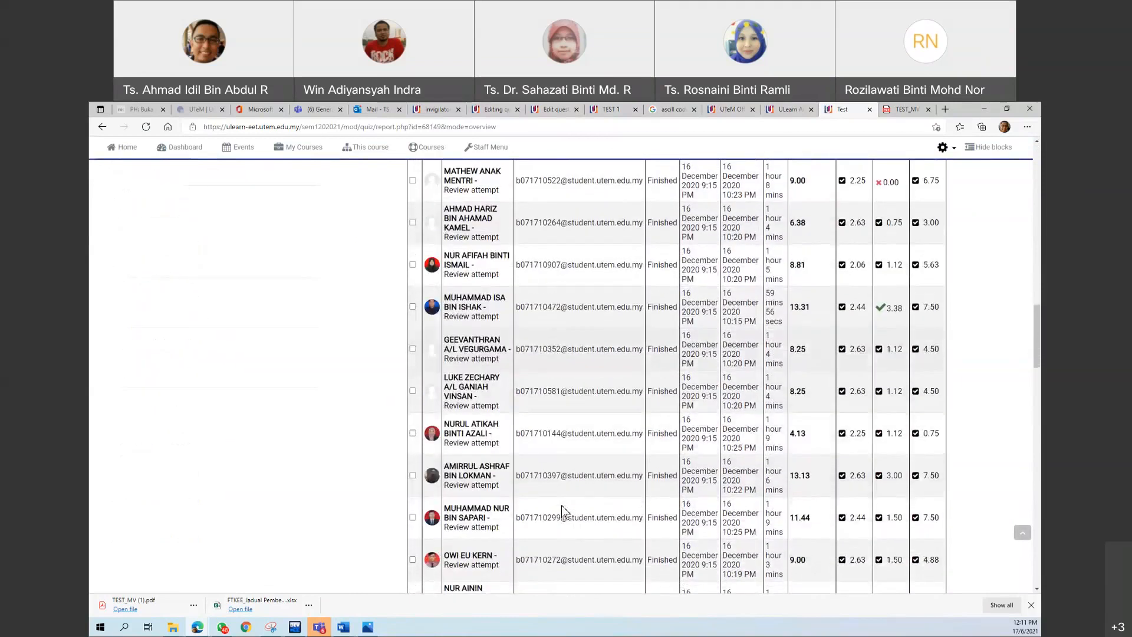
{"action": "scroll", "coordinate": [563, 511], "scroll_direction": "down", "scroll_amount": 1}
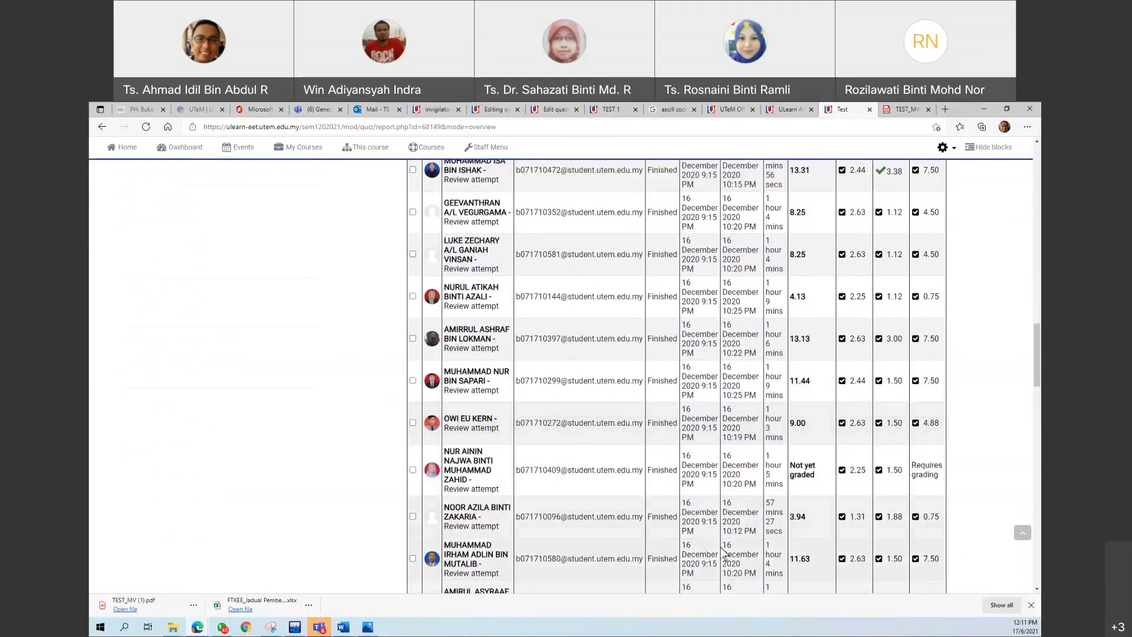
Open the attempt review of the student whose PDF was read and examine its three questions, attached files, comment areas and response history
{"action": "left_click", "coordinate": [481, 526]}
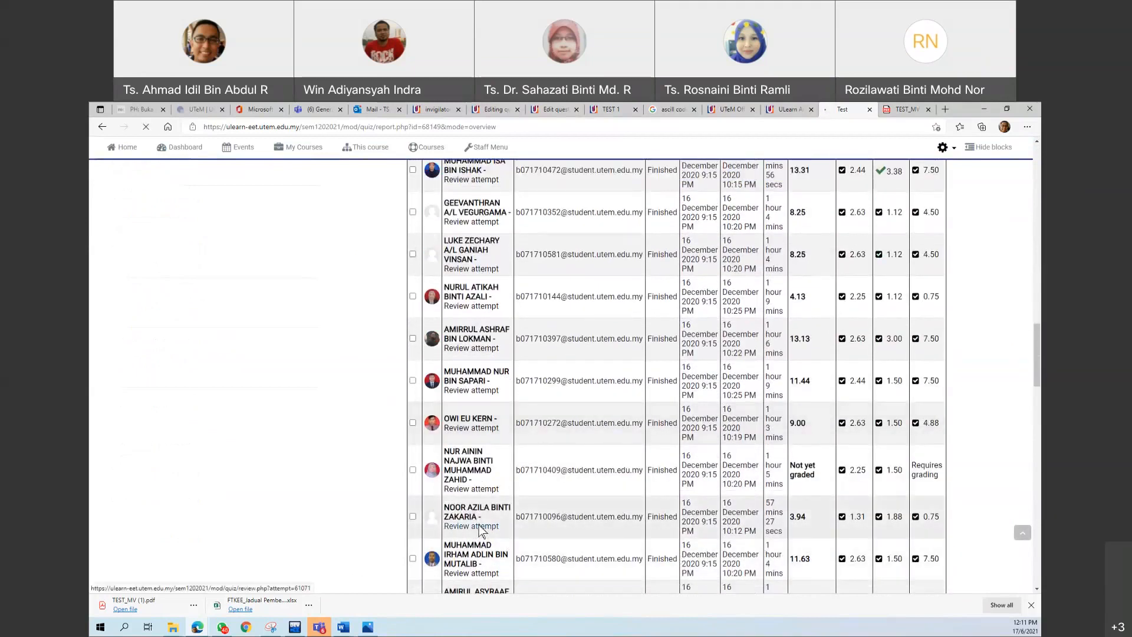
{"action": "scroll", "coordinate": [522, 439], "scroll_direction": "down", "scroll_amount": 10}
{"action": "scroll", "coordinate": [521, 438], "scroll_direction": "down", "scroll_amount": 15}
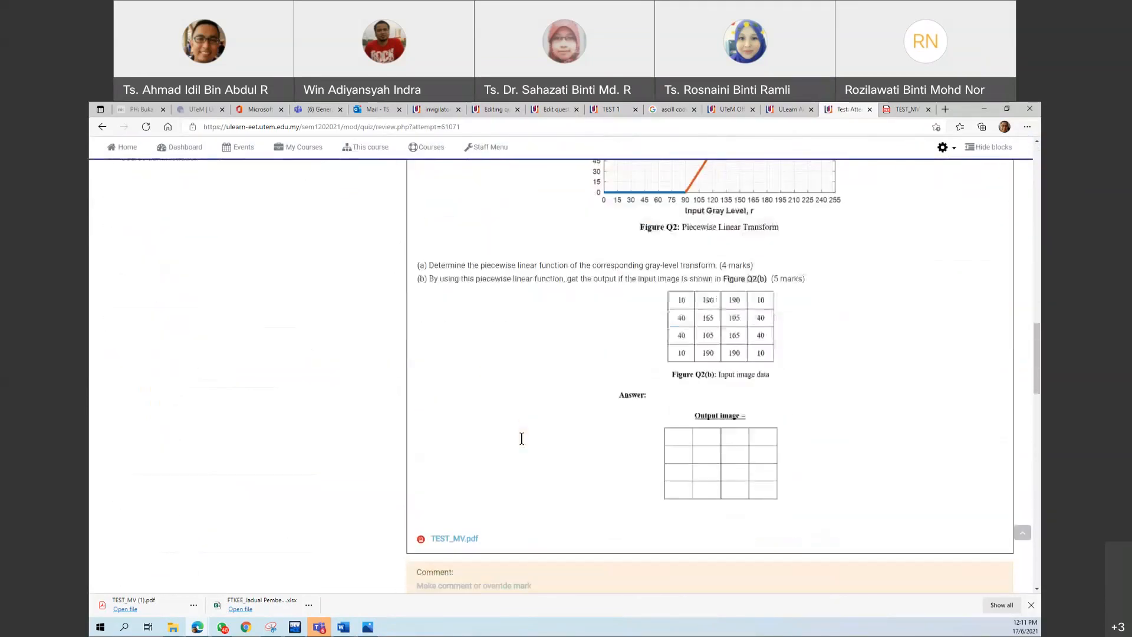
{"action": "scroll", "coordinate": [521, 438], "scroll_direction": "down", "scroll_amount": 10}
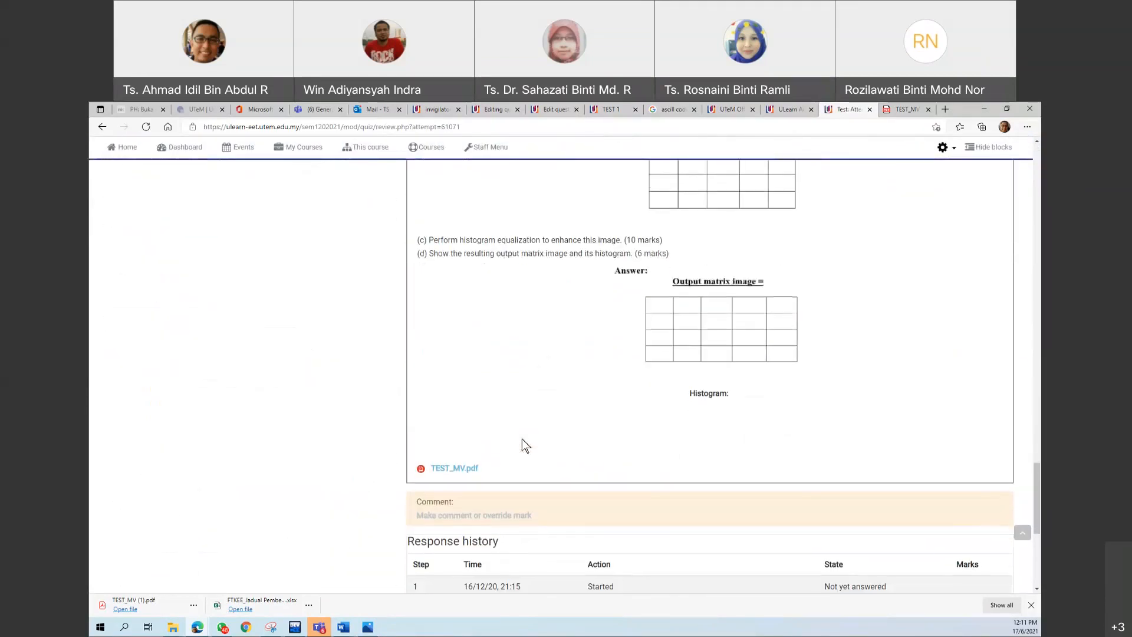
{"action": "scroll", "coordinate": [522, 439], "scroll_direction": "up", "scroll_amount": 8}
{"action": "scroll", "coordinate": [522, 439], "scroll_direction": "up", "scroll_amount": 15}
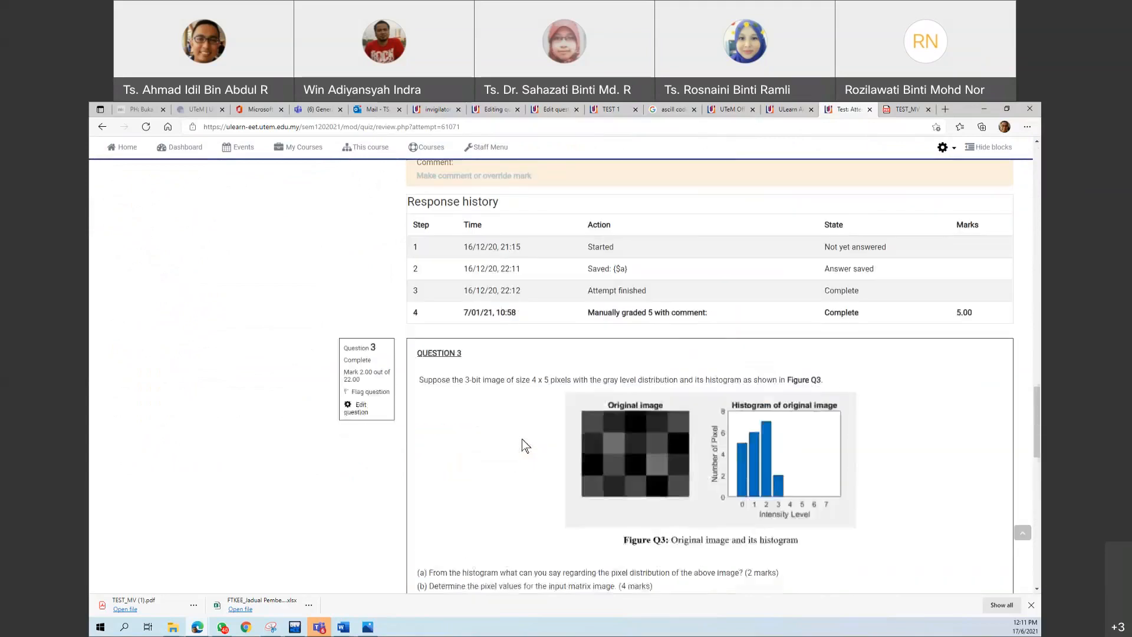
{"action": "scroll", "coordinate": [522, 438], "scroll_direction": "up", "scroll_amount": 6}
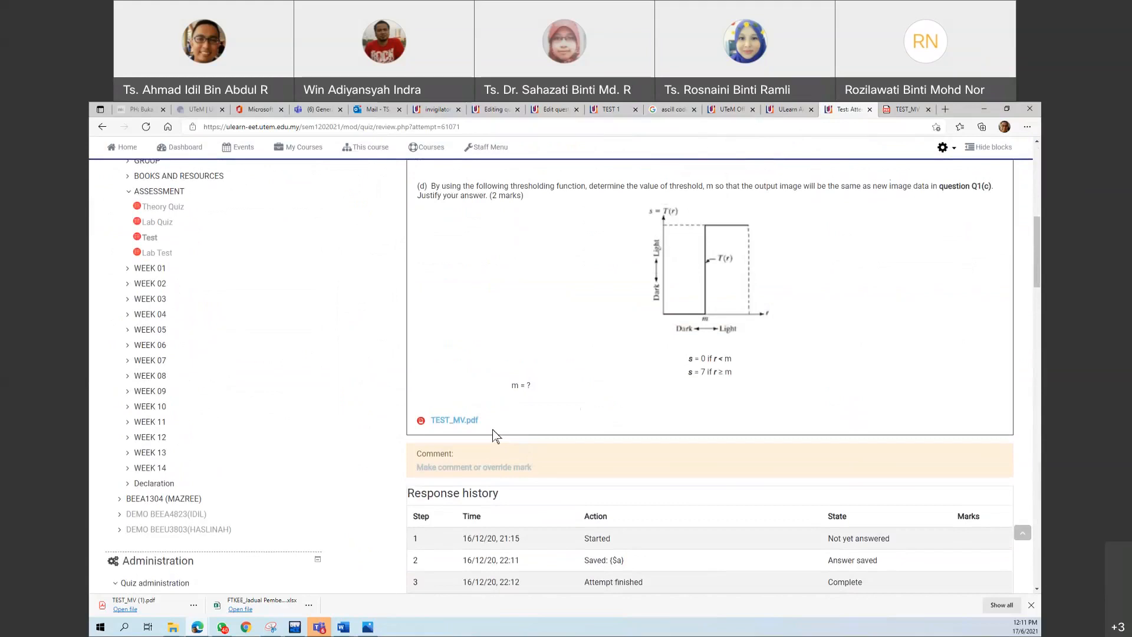
{"action": "scroll", "coordinate": [495, 436], "scroll_direction": "up", "scroll_amount": 3}
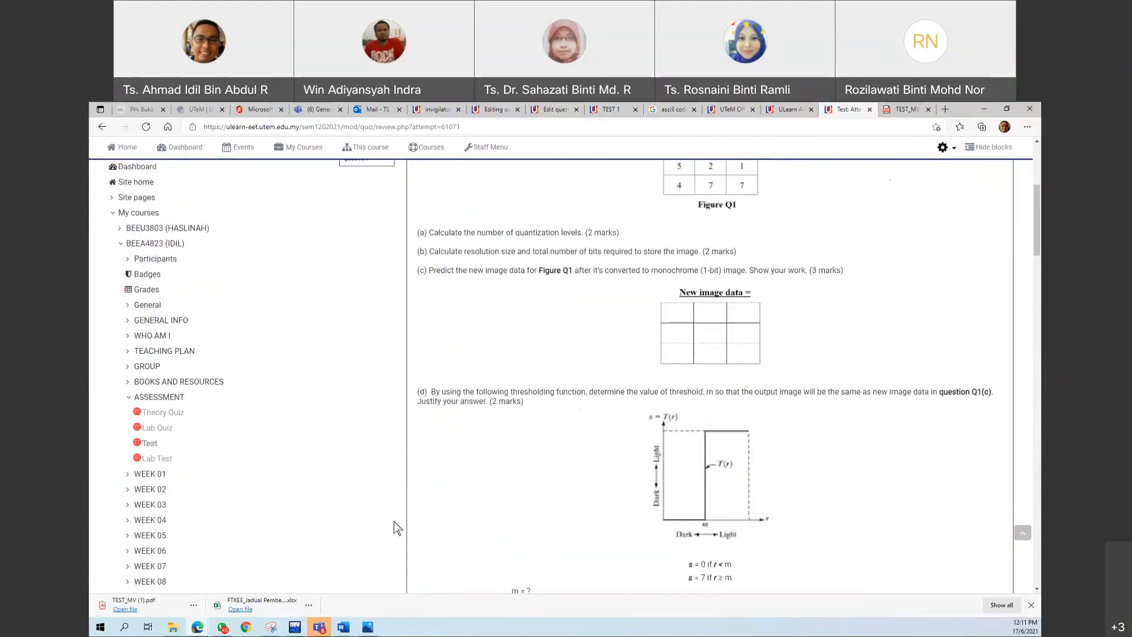
{"action": "scroll", "coordinate": [405, 516], "scroll_direction": "up", "scroll_amount": 3}
{"action": "scroll", "coordinate": [405, 515], "scroll_direction": "down", "scroll_amount": 3}
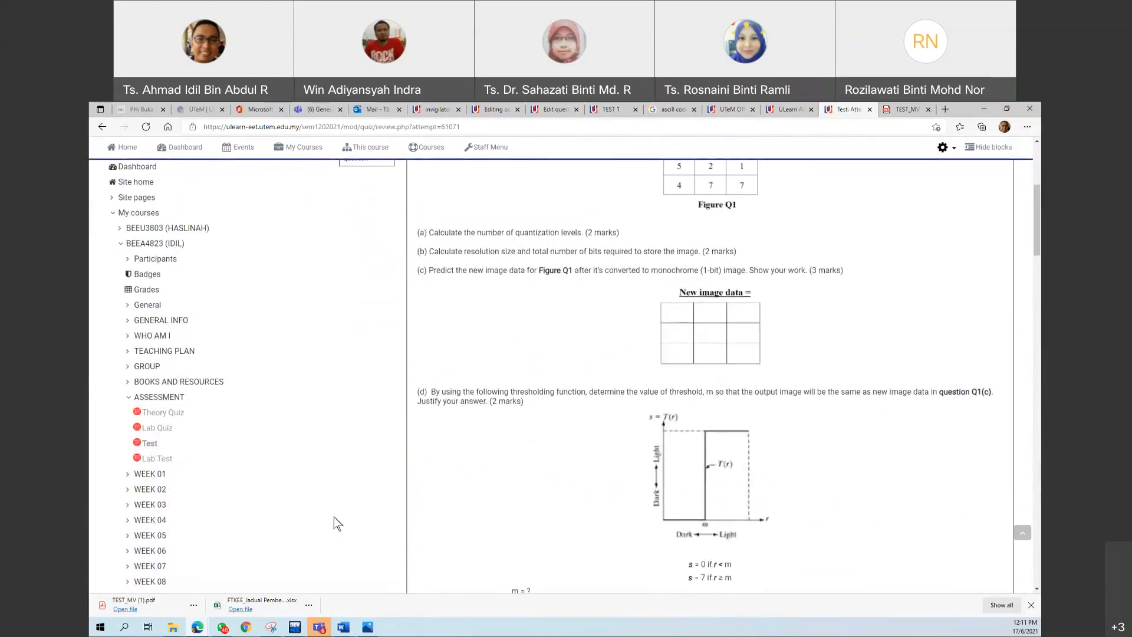
{"action": "scroll", "coordinate": [343, 507], "scroll_direction": "up", "scroll_amount": 4}
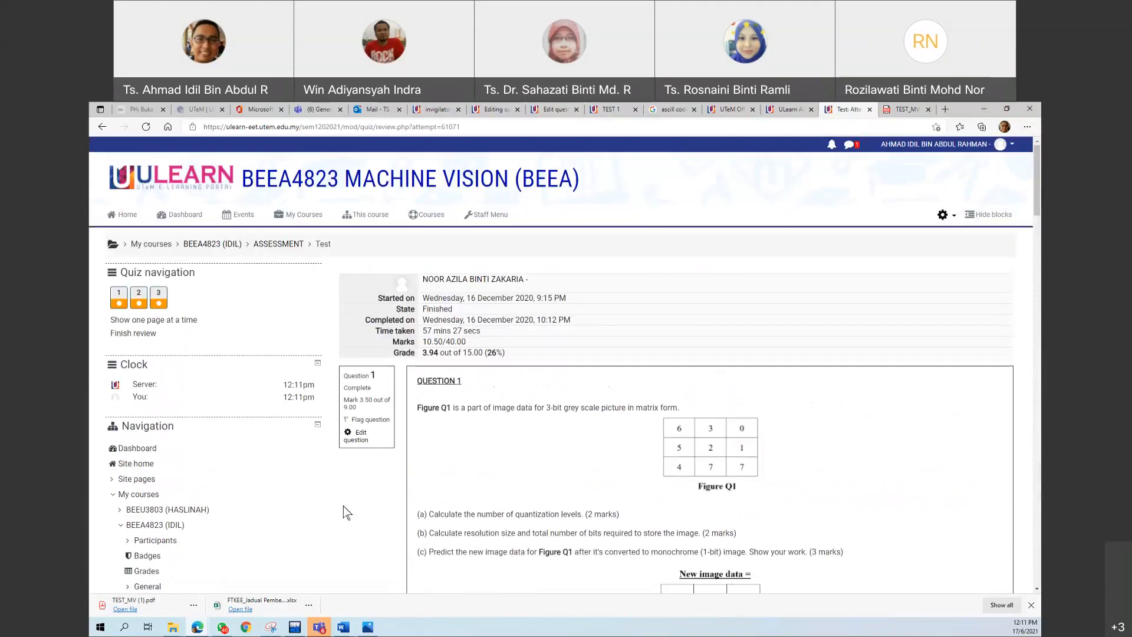
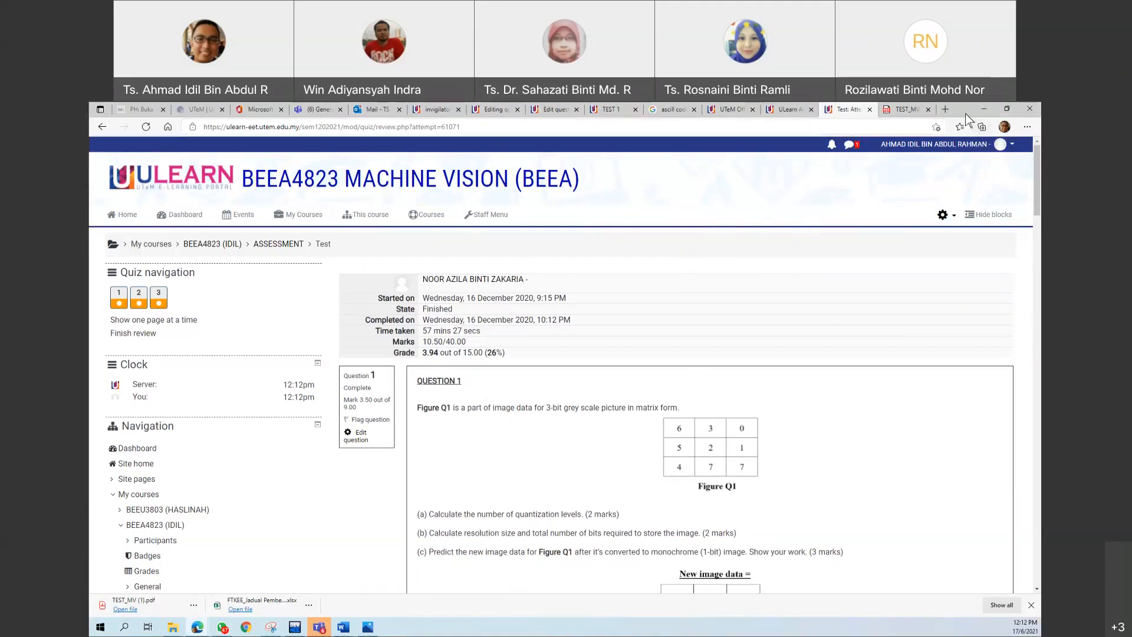
{"action": "left_click", "coordinate": [1007, 108]}
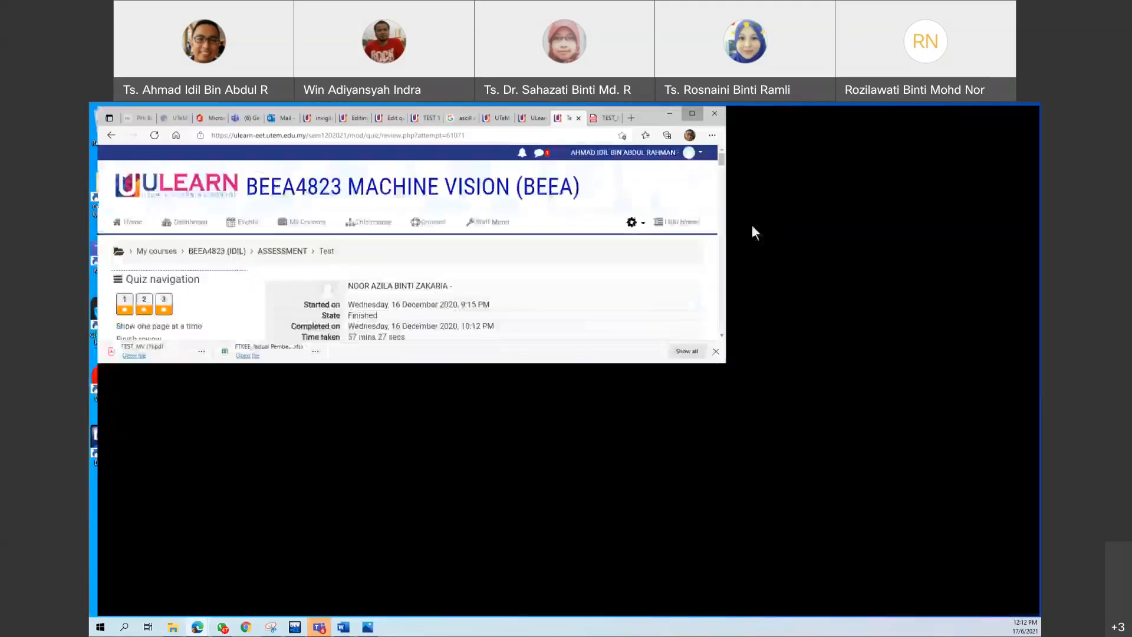
{"action": "key", "text": "super+Up"}
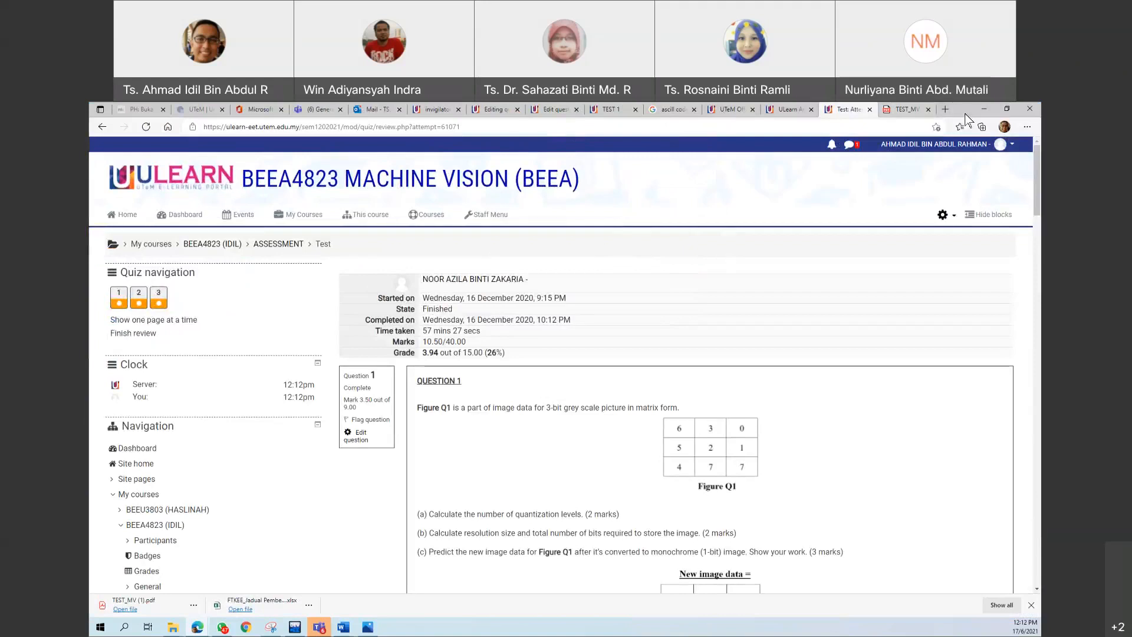
{"action": "key", "text": "super+Down"}
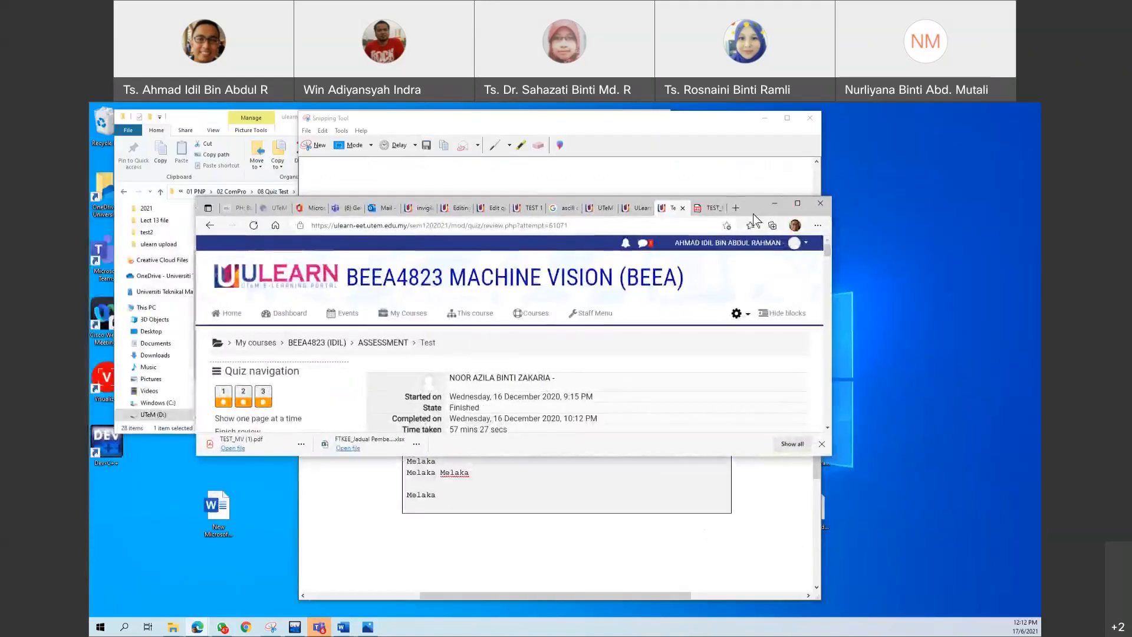
{"action": "left_click_drag", "start_coordinate": [929, 236], "coordinate": [958, 236]}
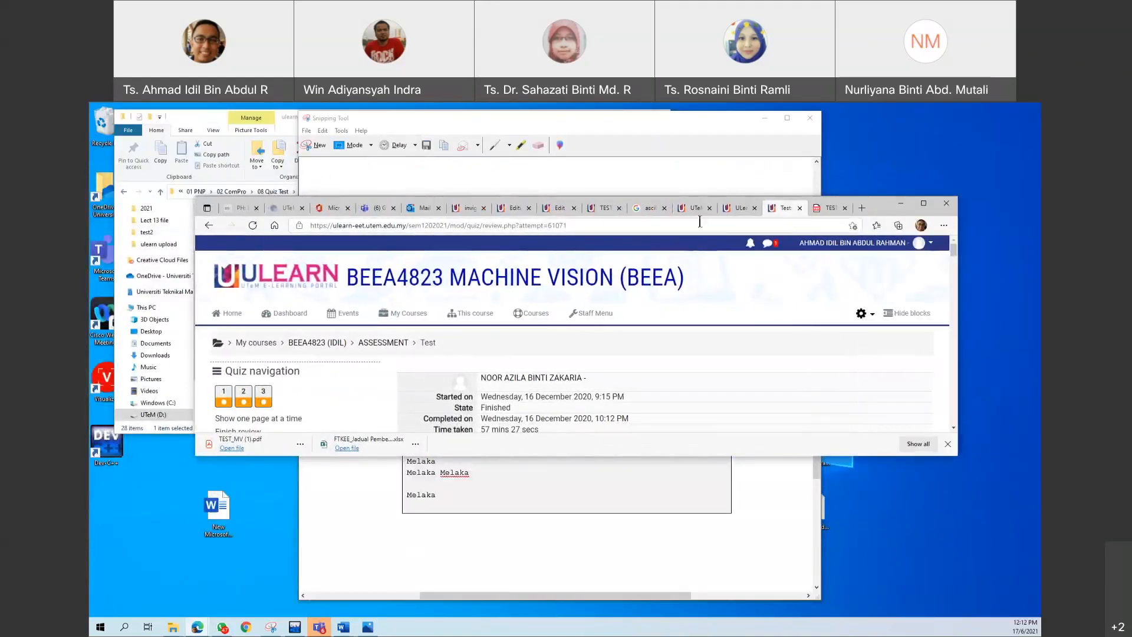
Look through the open browser pages, return to the TEST 1 manual grading page and maximise the browser window
{"action": "left_click", "coordinate": [514, 210]}
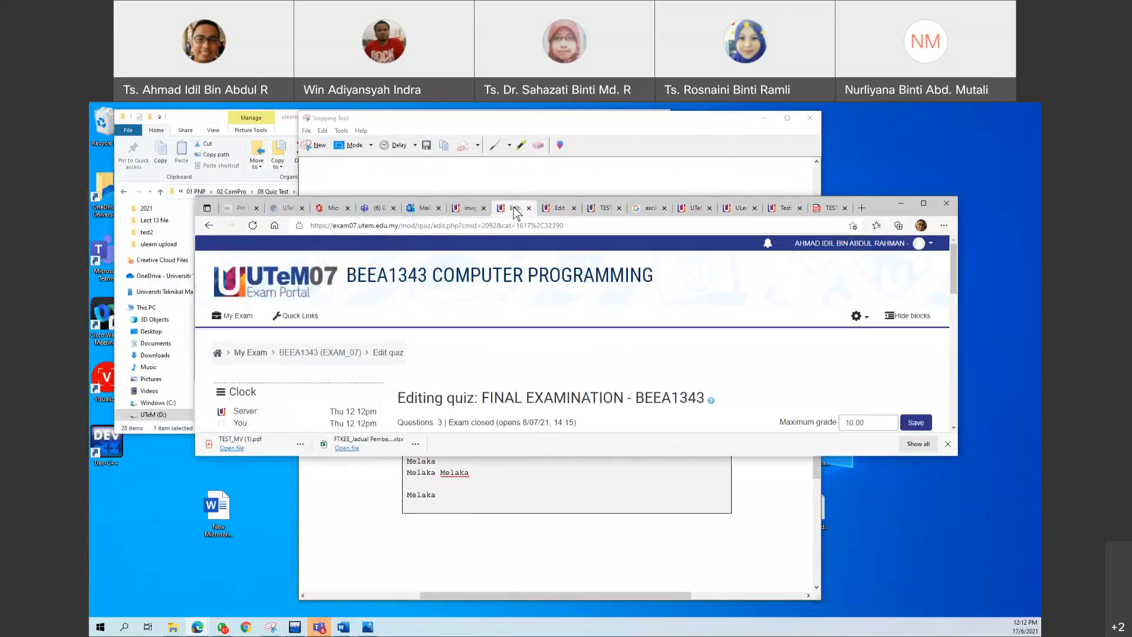
{"action": "left_click", "coordinate": [783, 209]}
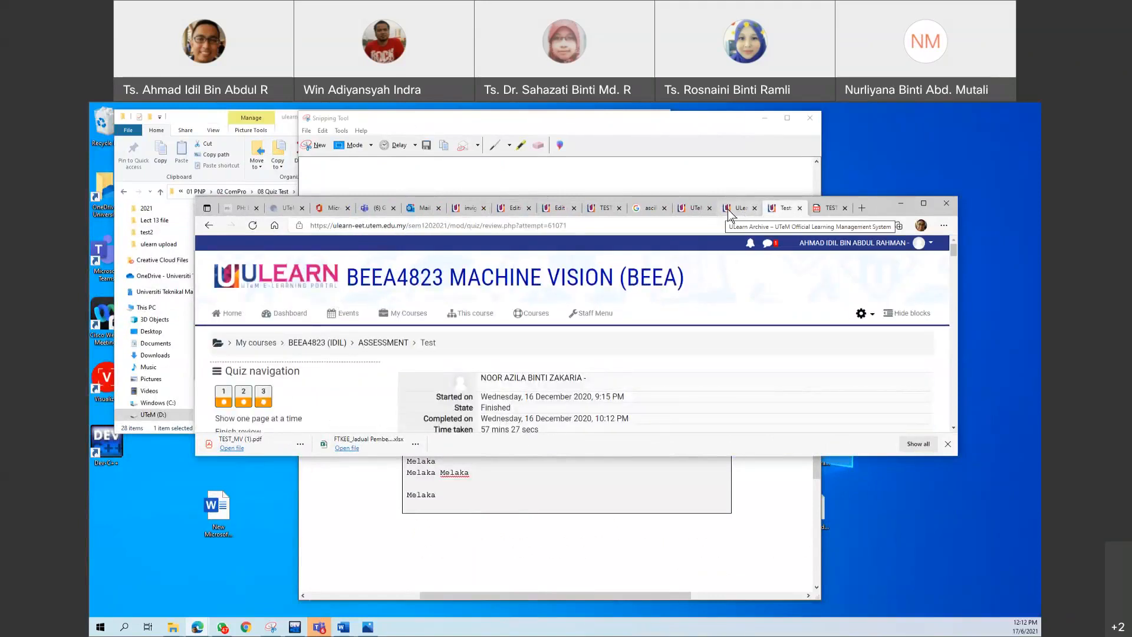
{"action": "left_click", "coordinate": [731, 209]}
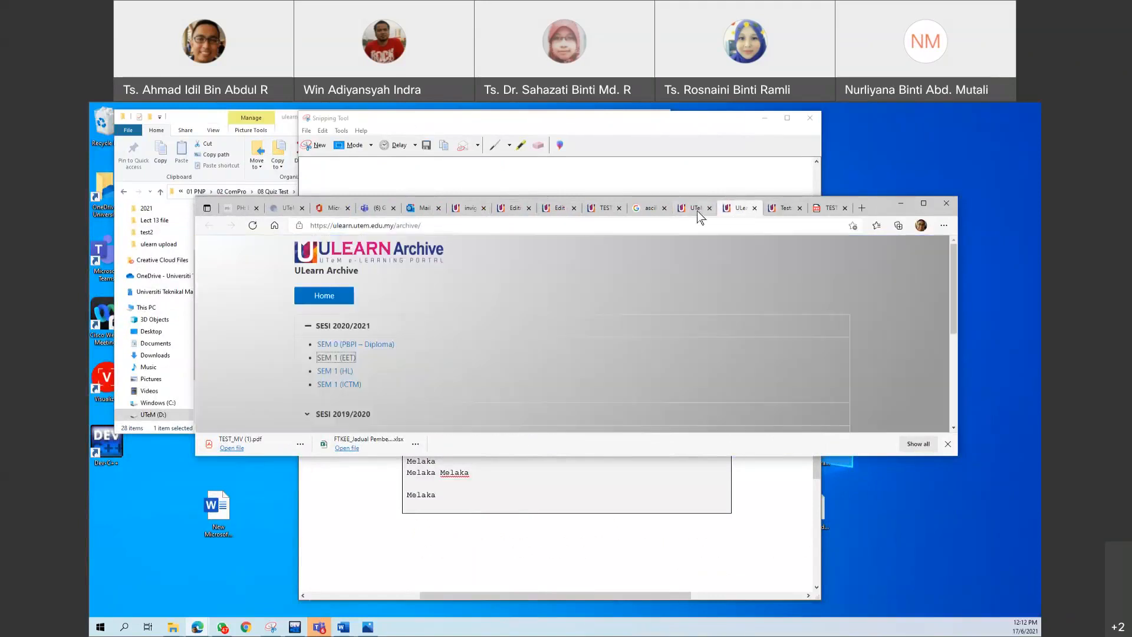
{"action": "left_click", "coordinate": [604, 209]}
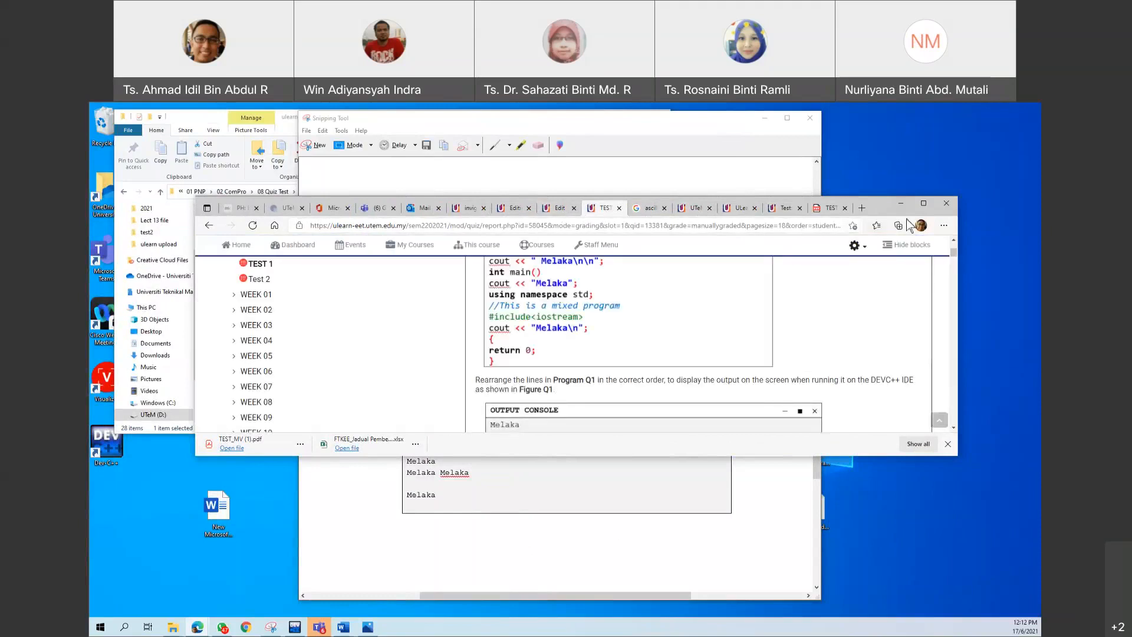
{"action": "left_click", "coordinate": [923, 203]}
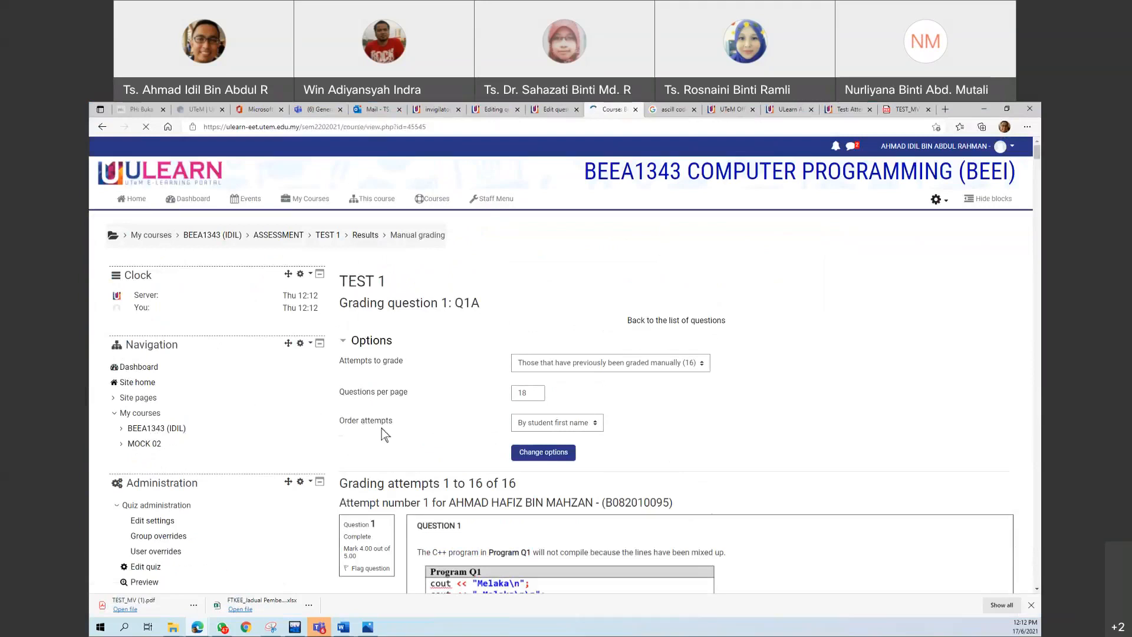
Open the question bank of the BEEA1343 course and select the Q3 category under Test 2
{"action": "scroll", "coordinate": [379, 435], "scroll_direction": "down", "scroll_amount": 8}
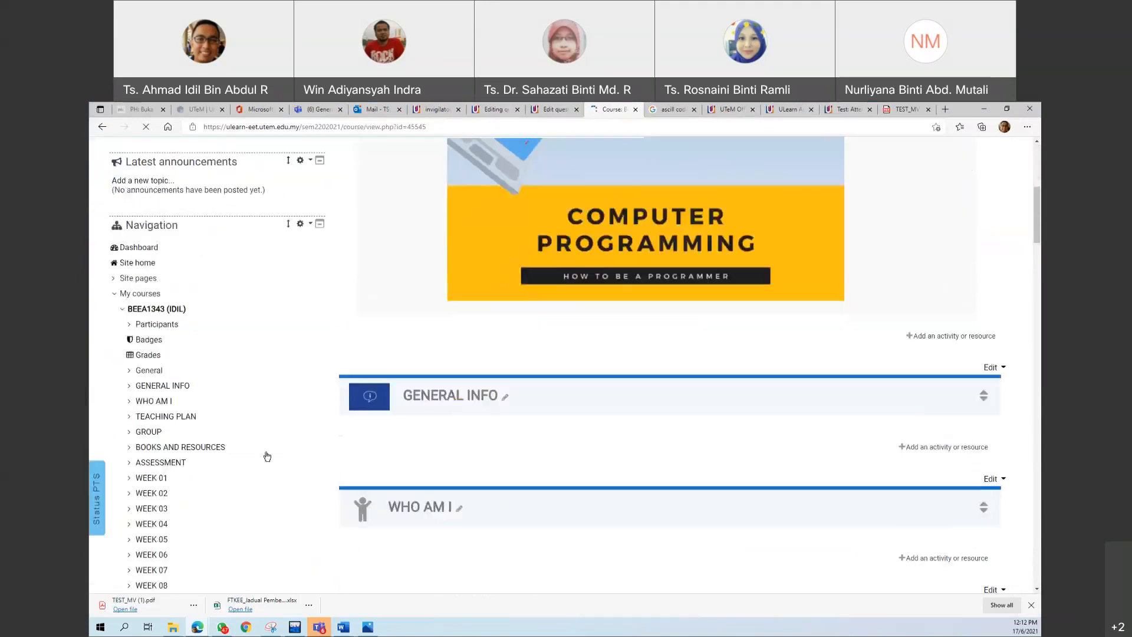
{"action": "scroll", "coordinate": [240, 459], "scroll_direction": "down", "scroll_amount": 5}
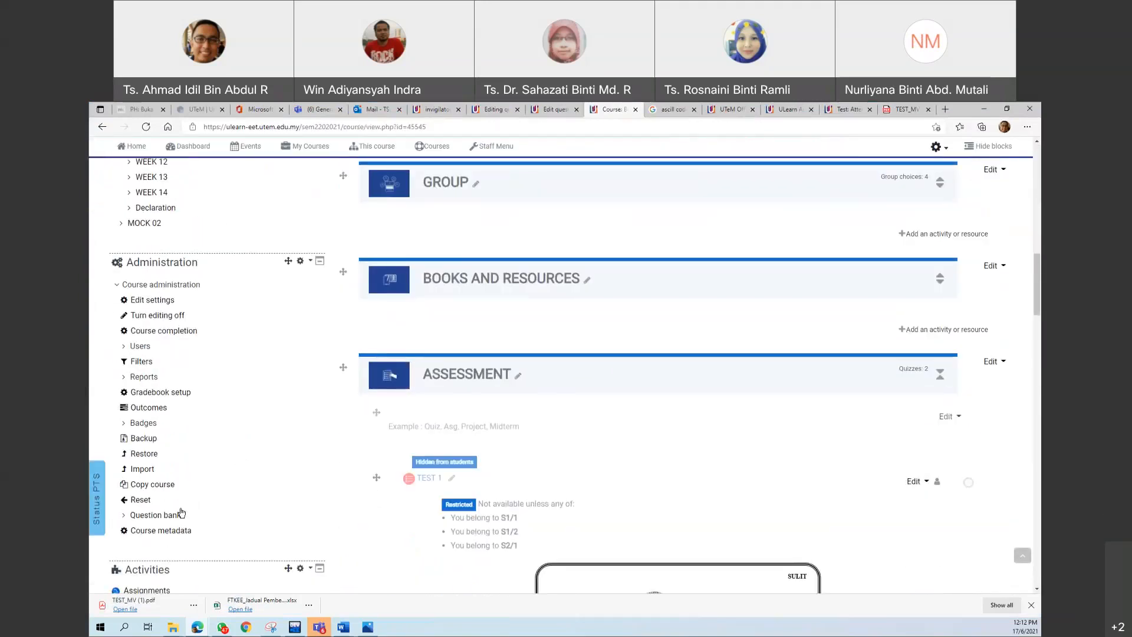
{"action": "left_click", "coordinate": [164, 516]}
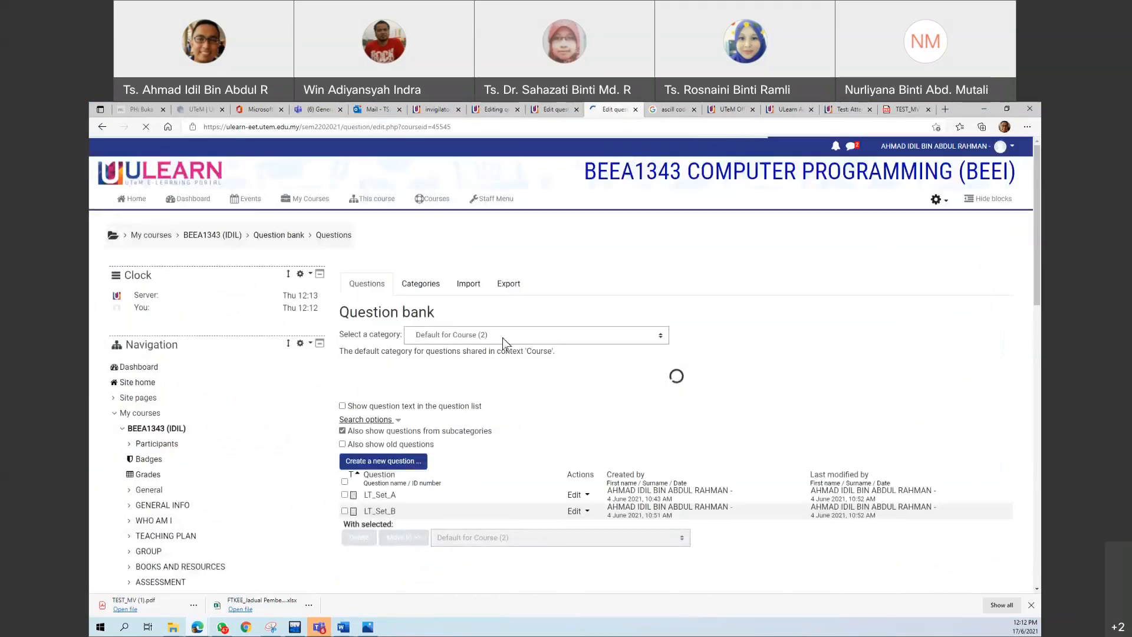
{"action": "left_click", "coordinate": [501, 341]}
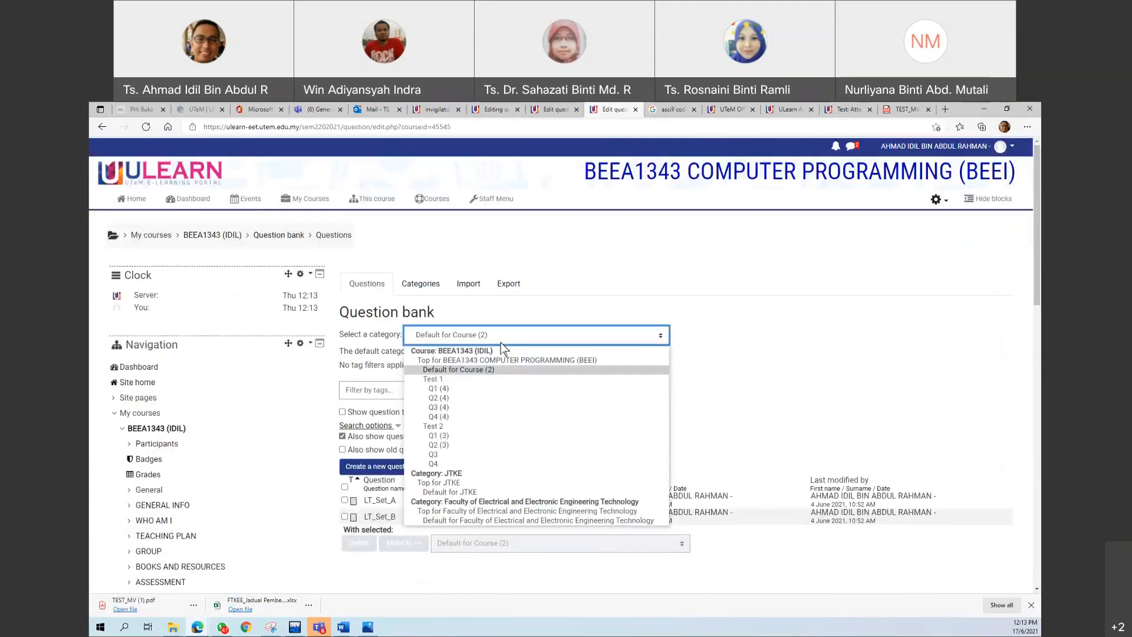
{"action": "left_click", "coordinate": [461, 455]}
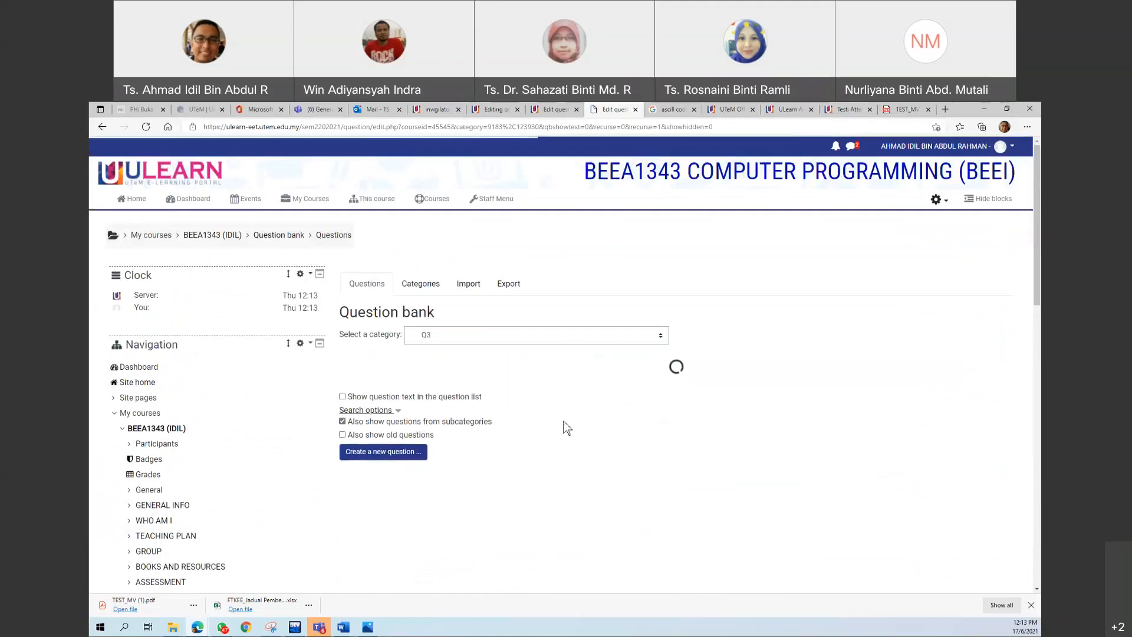
Create a new Essay question in the Q3 category of Test 2
{"action": "left_click", "coordinate": [374, 459]}
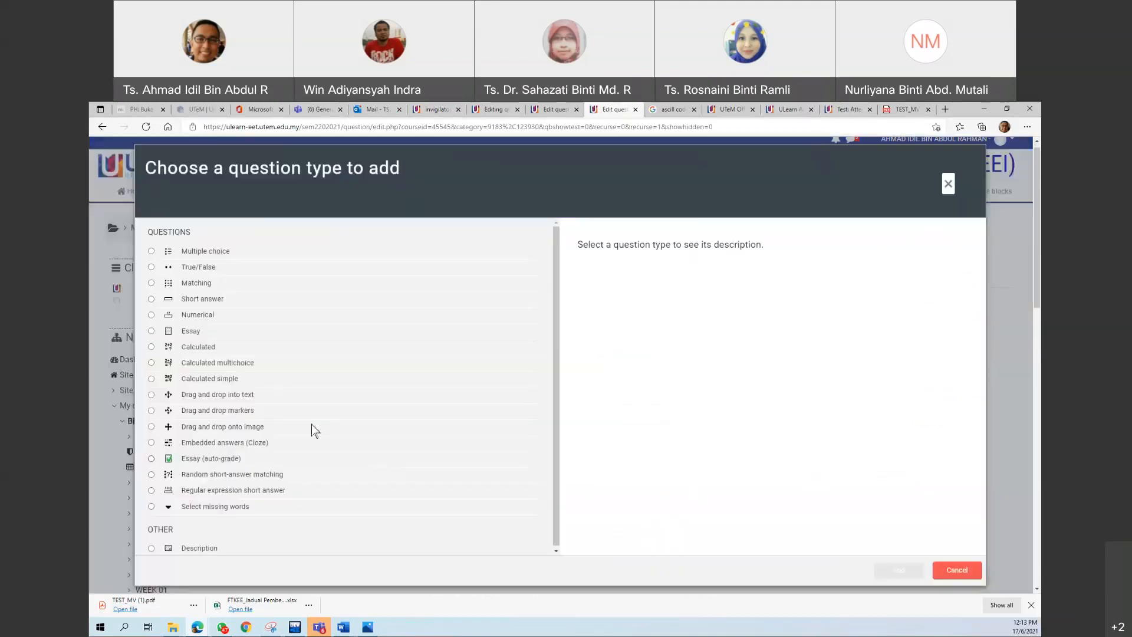
{"action": "left_click", "coordinate": [151, 331]}
{"action": "left_click", "coordinate": [897, 569]}
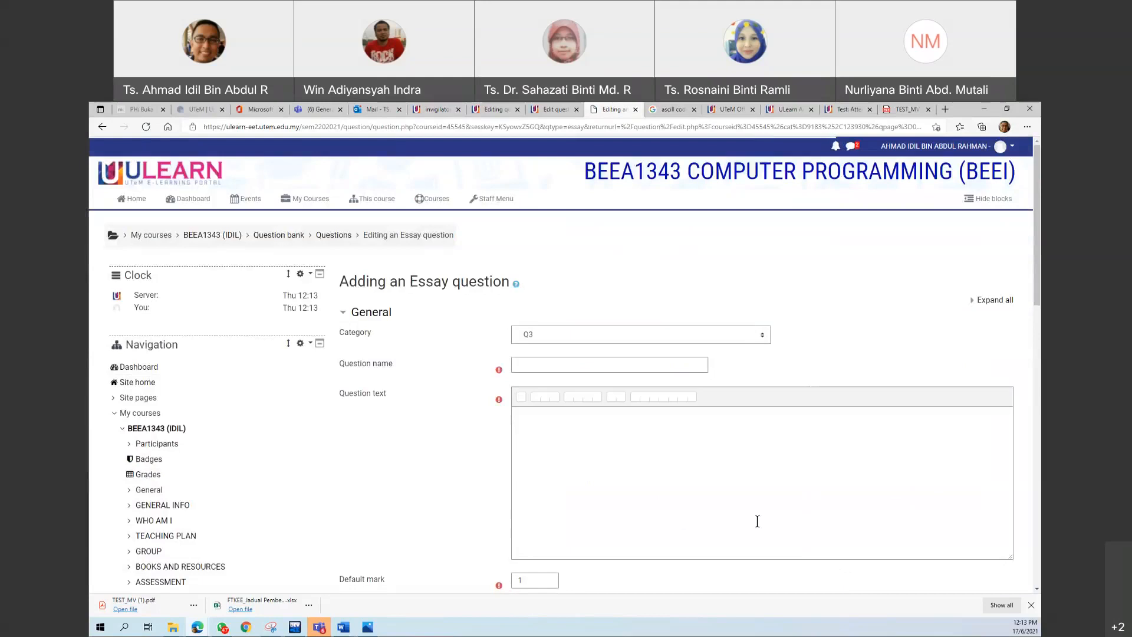
Name the new essay question Q3Set_A
{"action": "left_click", "coordinate": [543, 364]}
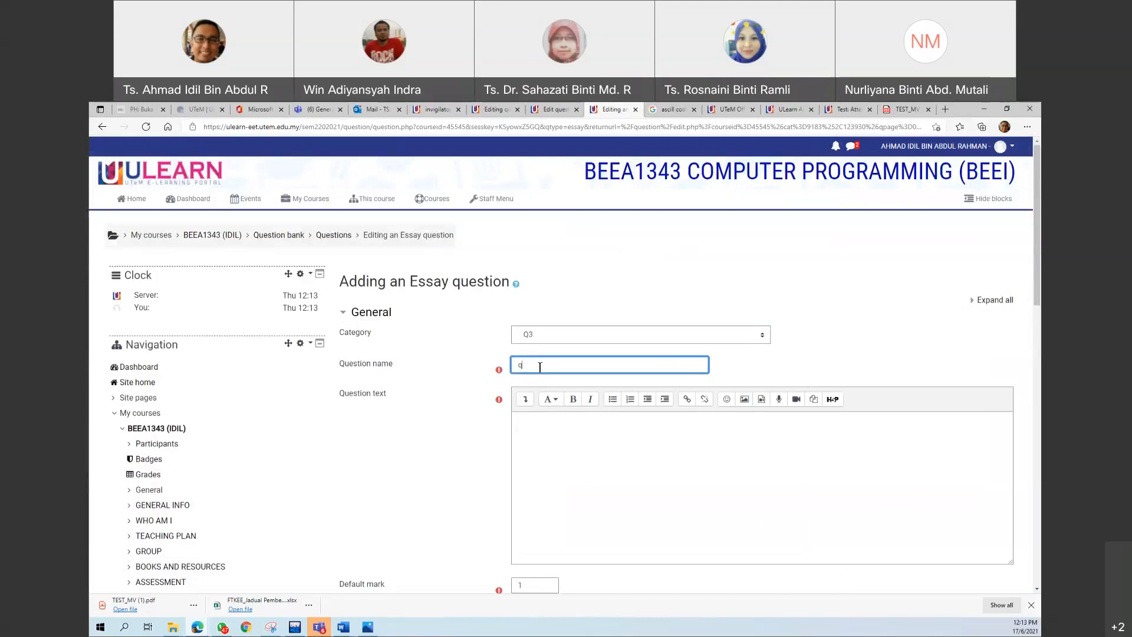
{"action": "type", "text": "q3"}
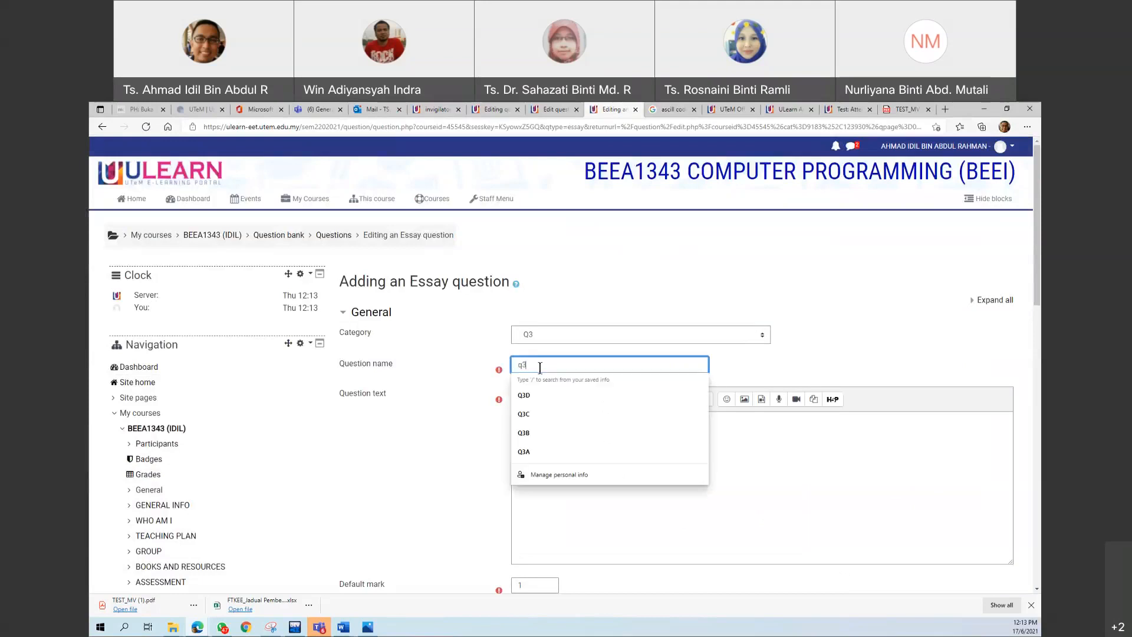
{"action": "key", "text": "BackSpace"}
{"action": "key", "text": "BackSpace"}
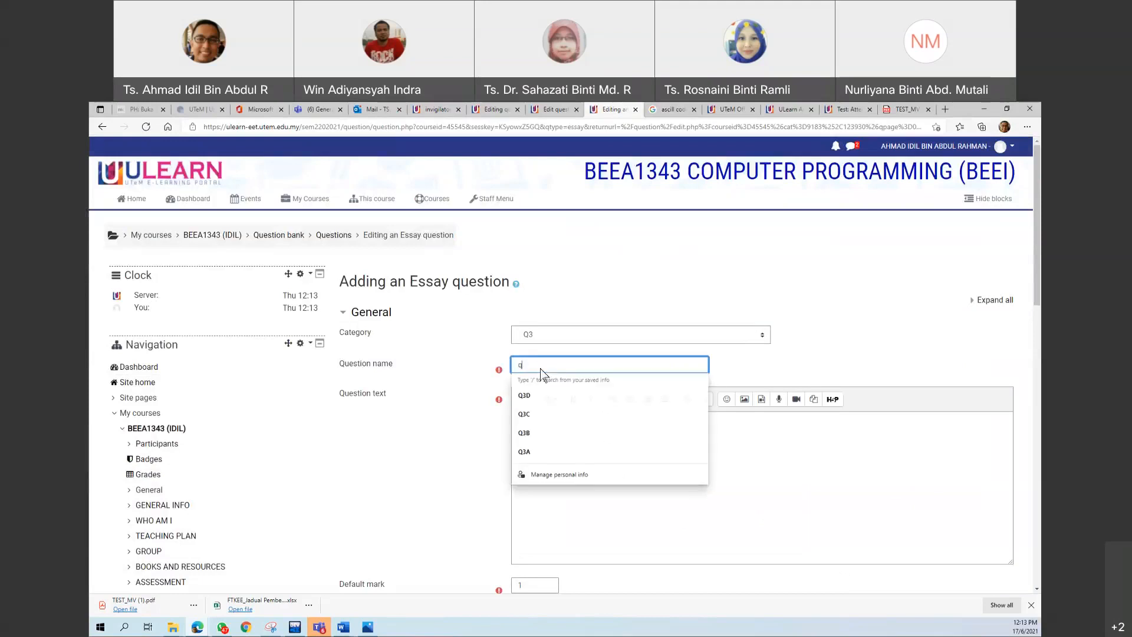
{"action": "type", "text": "Q3A"}
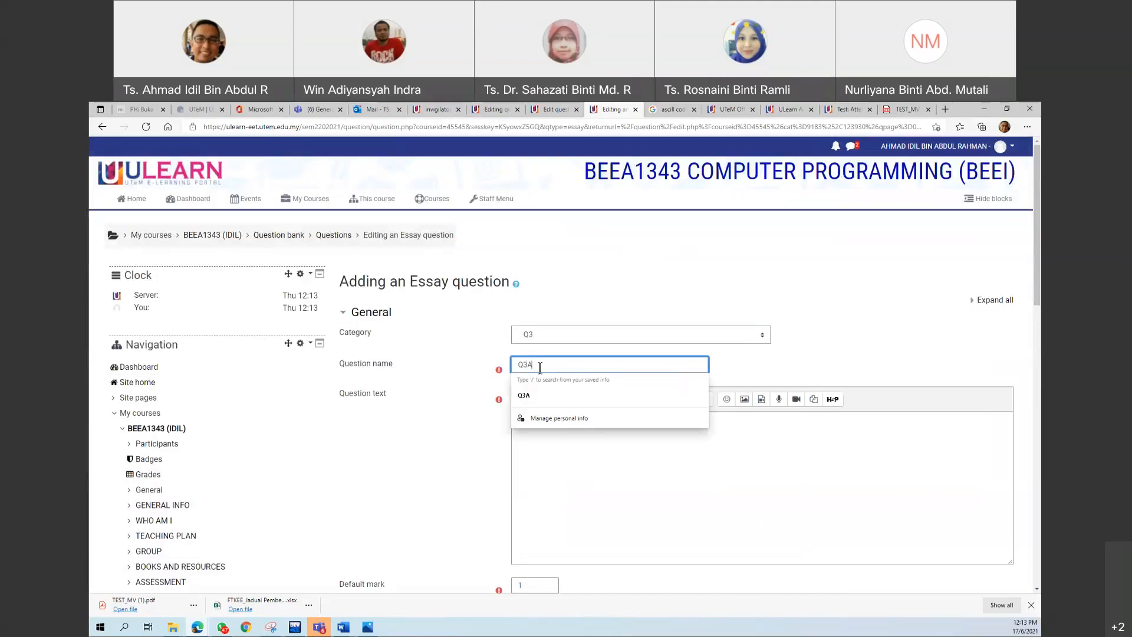
{"action": "left_click", "coordinate": [555, 448]}
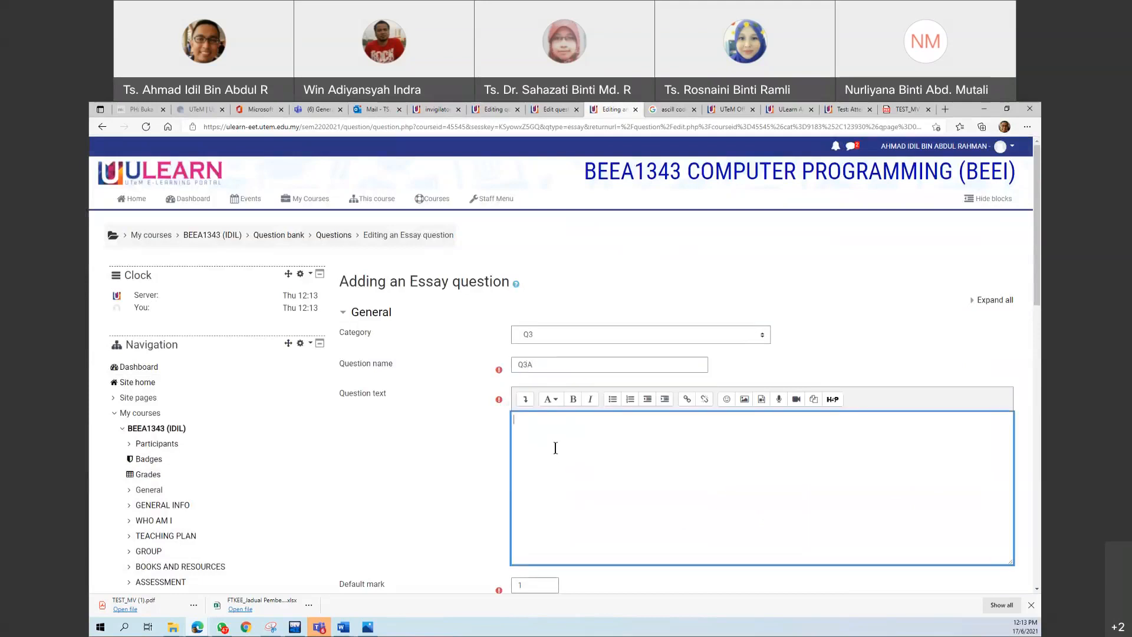
{"action": "left_click", "coordinate": [536, 365]}
{"action": "key", "text": "BackSpace"}
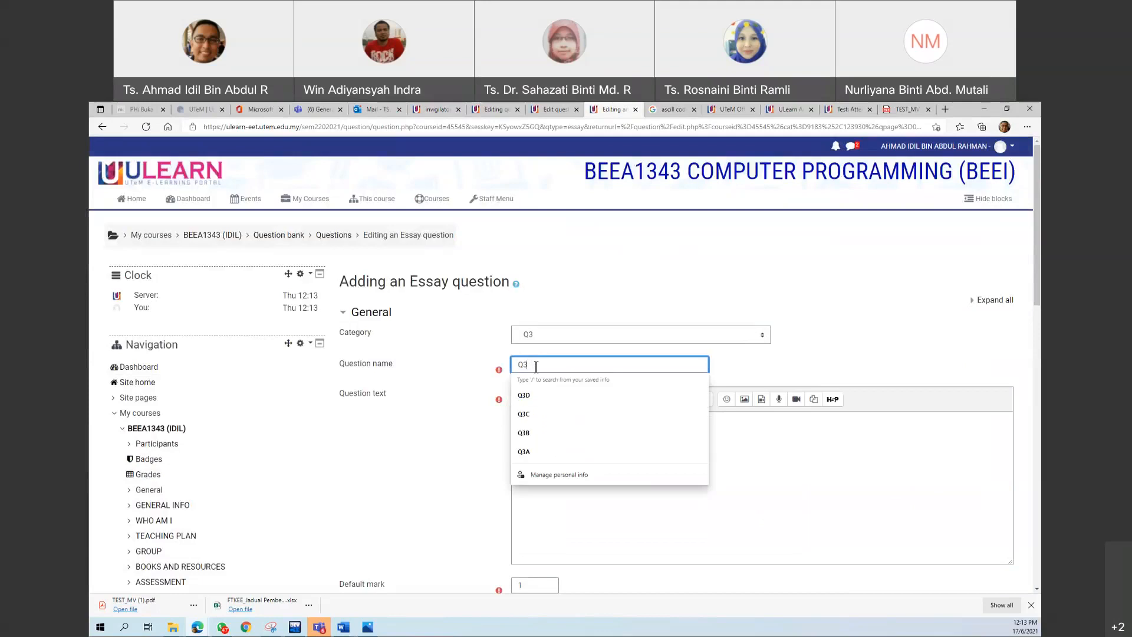
{"action": "type", "text": "s\\"}
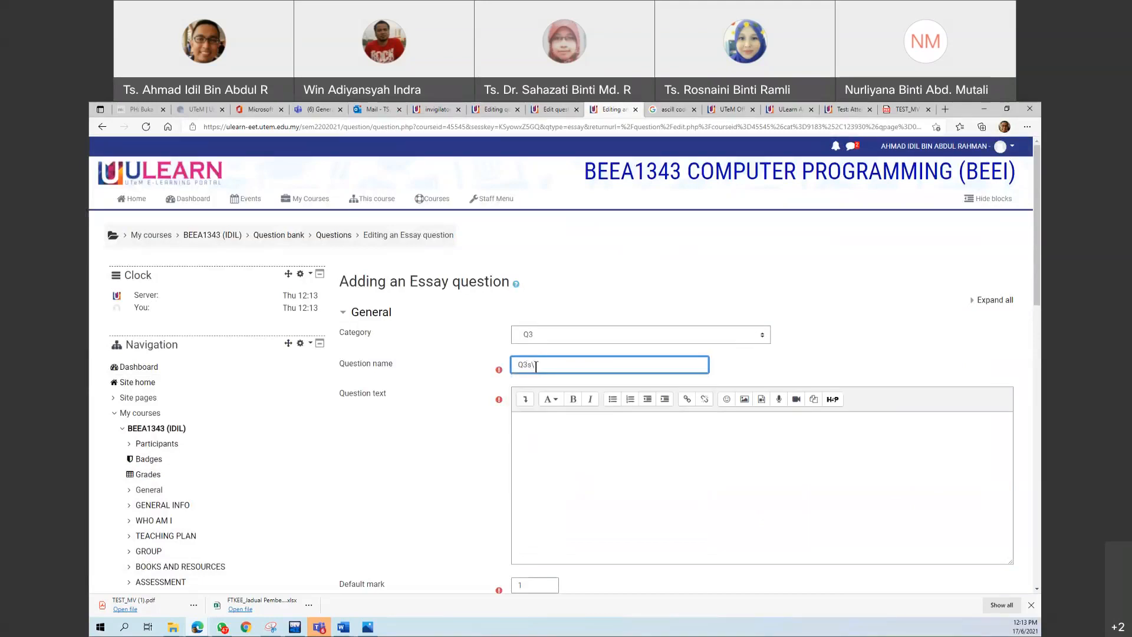
{"action": "key", "text": "BackSpace"}
{"action": "type", "text": "Set_A"}
{"action": "left_click", "coordinate": [576, 473]}
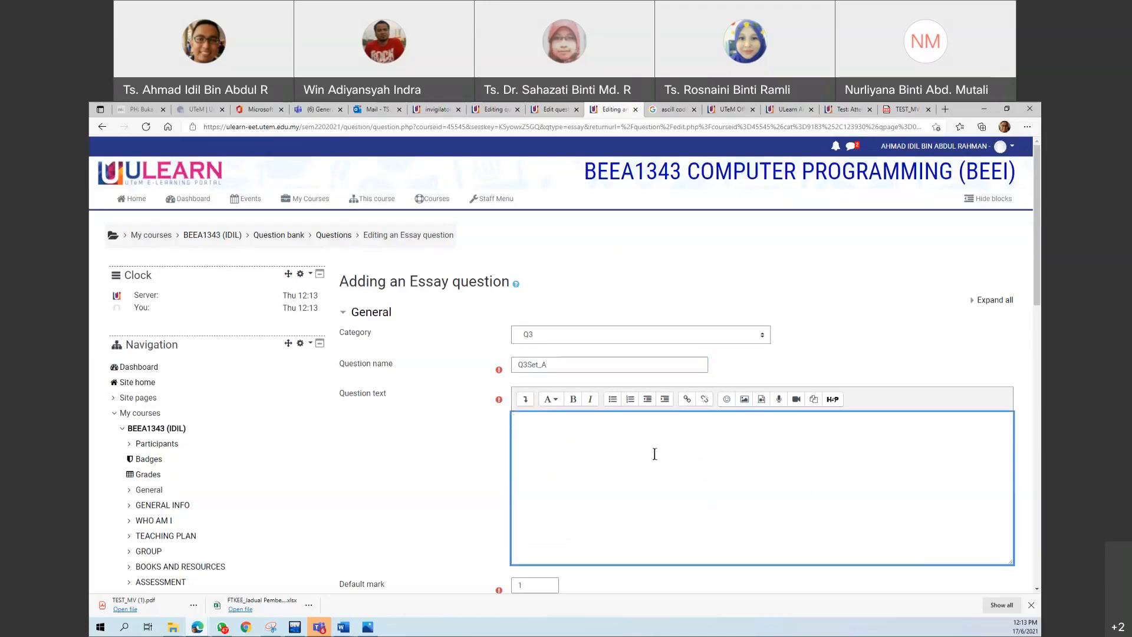
Enter "Question 3" as the question text, with "Click link" a few lines below it
{"action": "type", "text": "Q"}
{"action": "type", "text": "uestion"}
{"action": "type", "text": "l"}
{"action": "type", "text": "ick link"}
Turn the word "link" in the question text into a hyperlink to the uploaded file TEST_1_SET5.pdf from the test1 folder
{"action": "left_click_drag", "start_coordinate": [531, 476], "coordinate": [544, 476]}
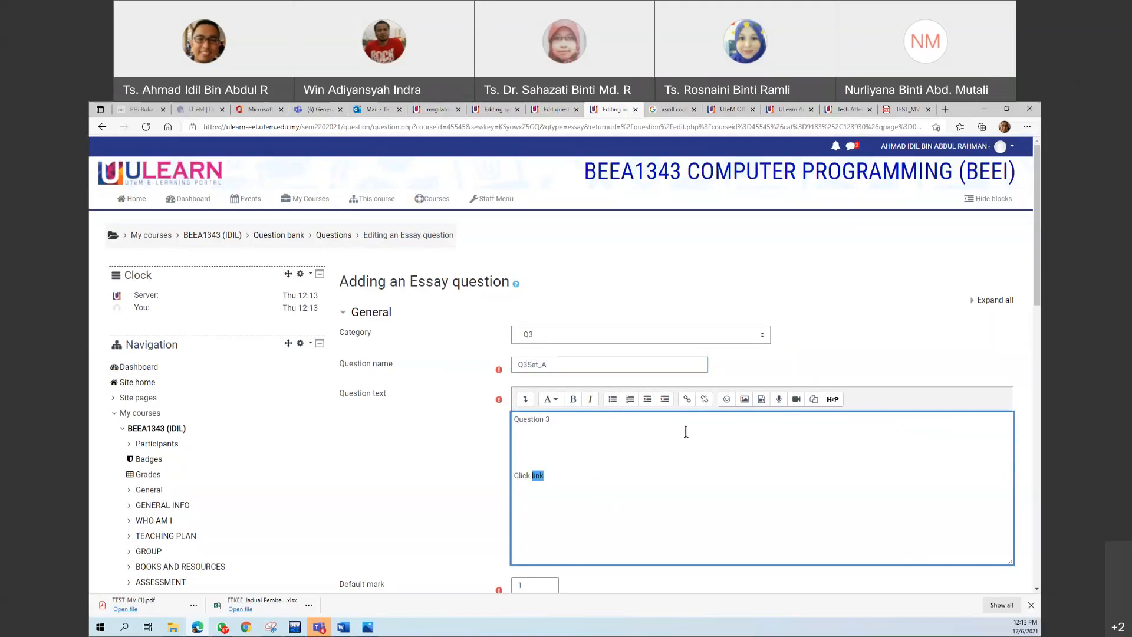
{"action": "left_click", "coordinate": [687, 400]}
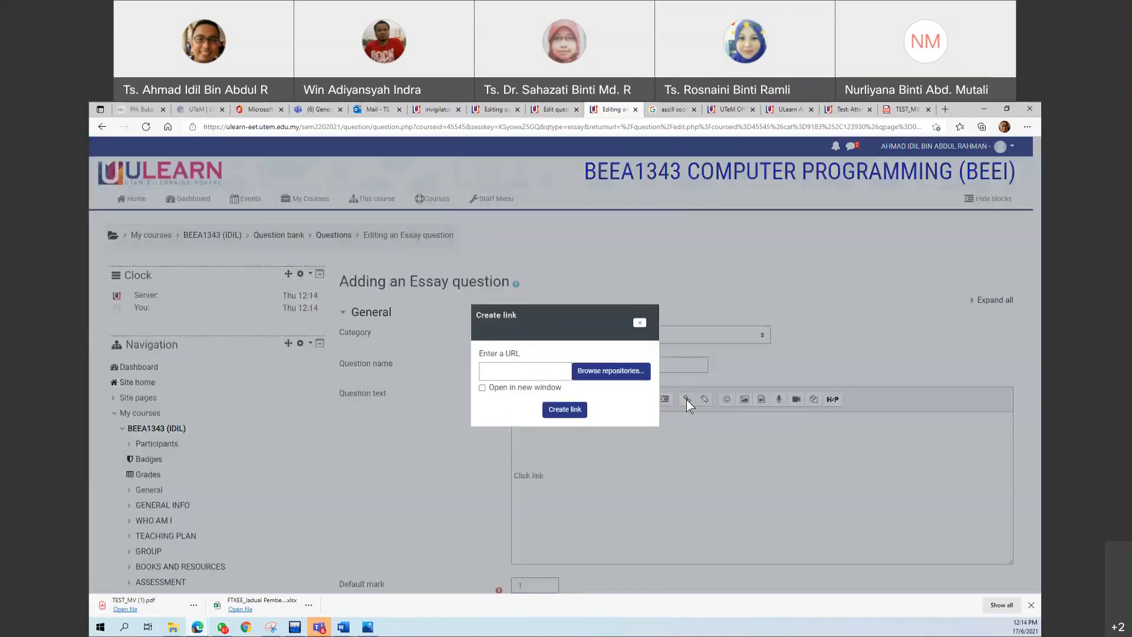
{"action": "left_click", "coordinate": [623, 372]}
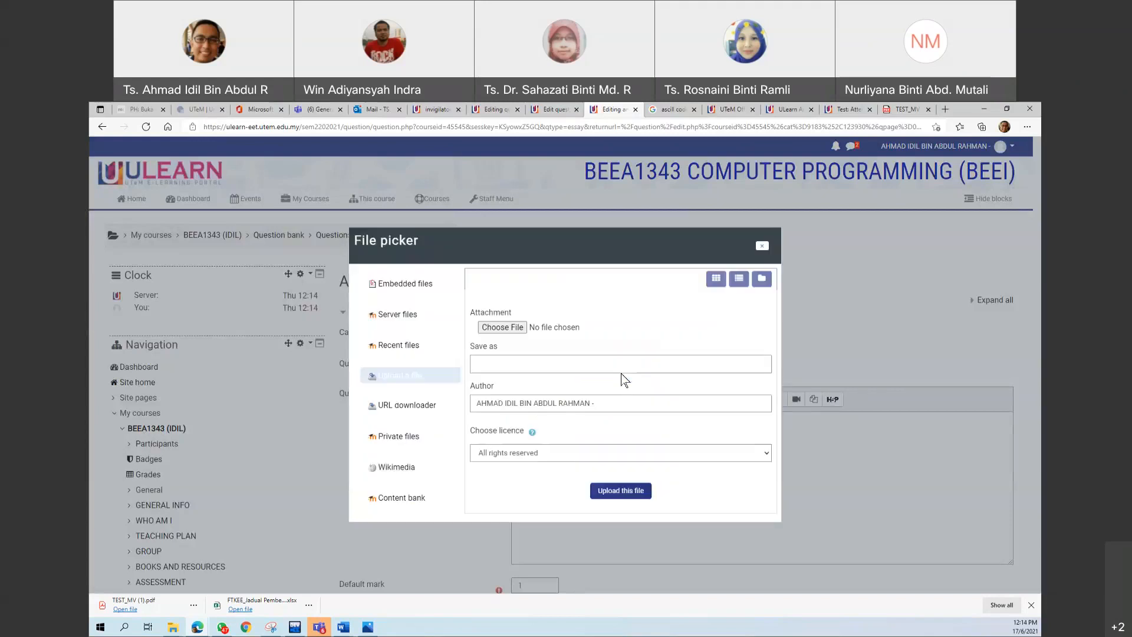
{"action": "left_click", "coordinate": [508, 329]}
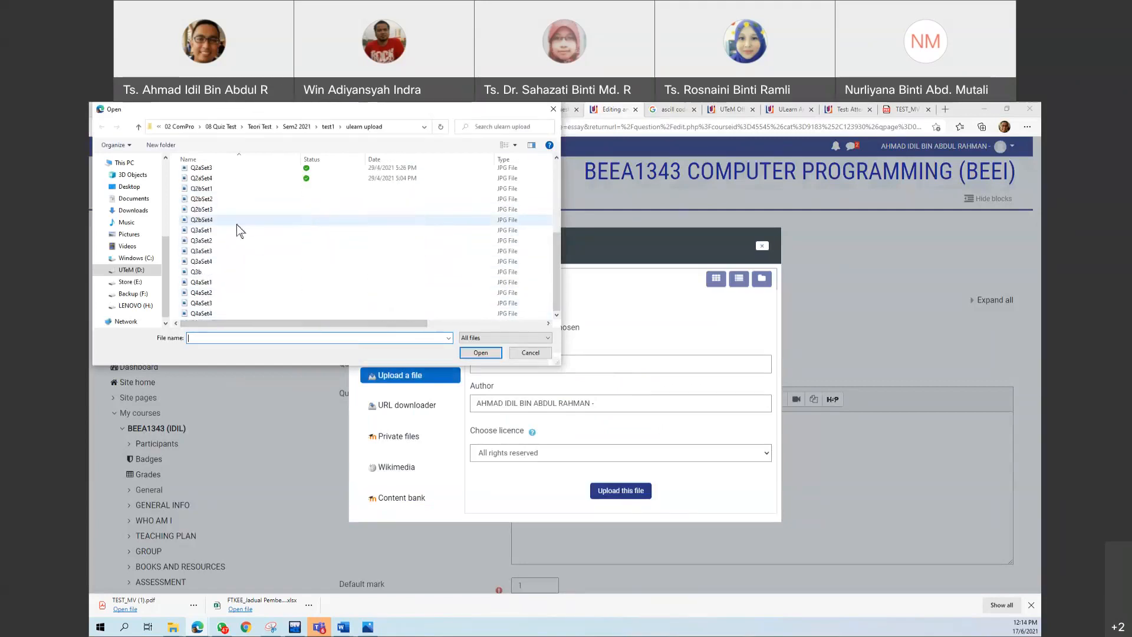
{"action": "left_click", "coordinate": [328, 126]}
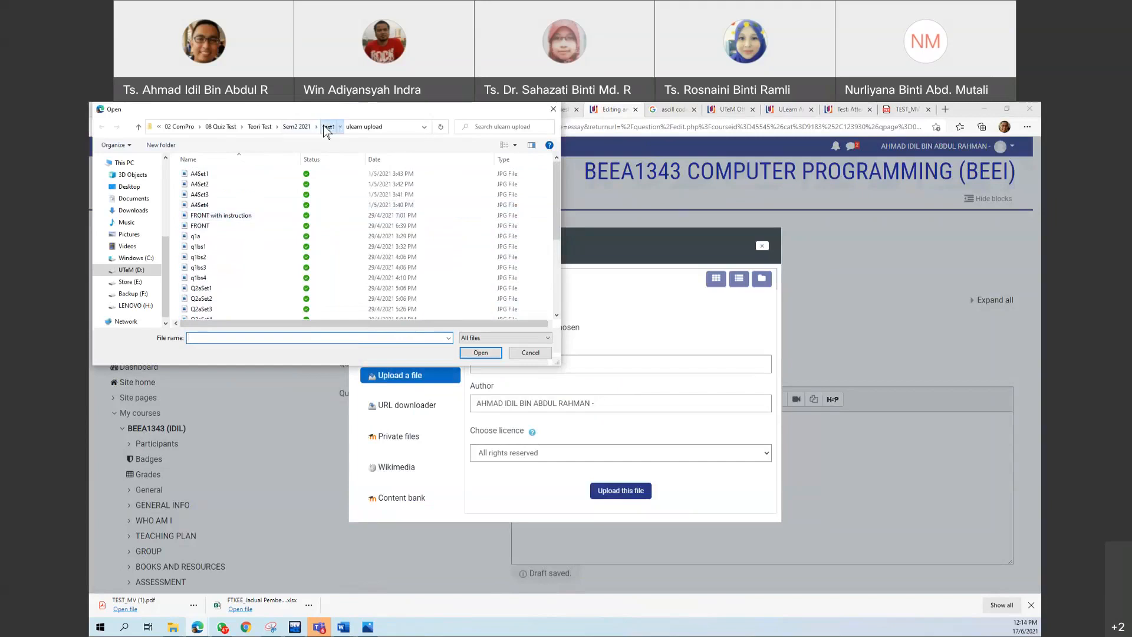
{"action": "scroll", "coordinate": [240, 231], "scroll_direction": "down", "scroll_amount": 1}
{"action": "left_click", "coordinate": [225, 300]}
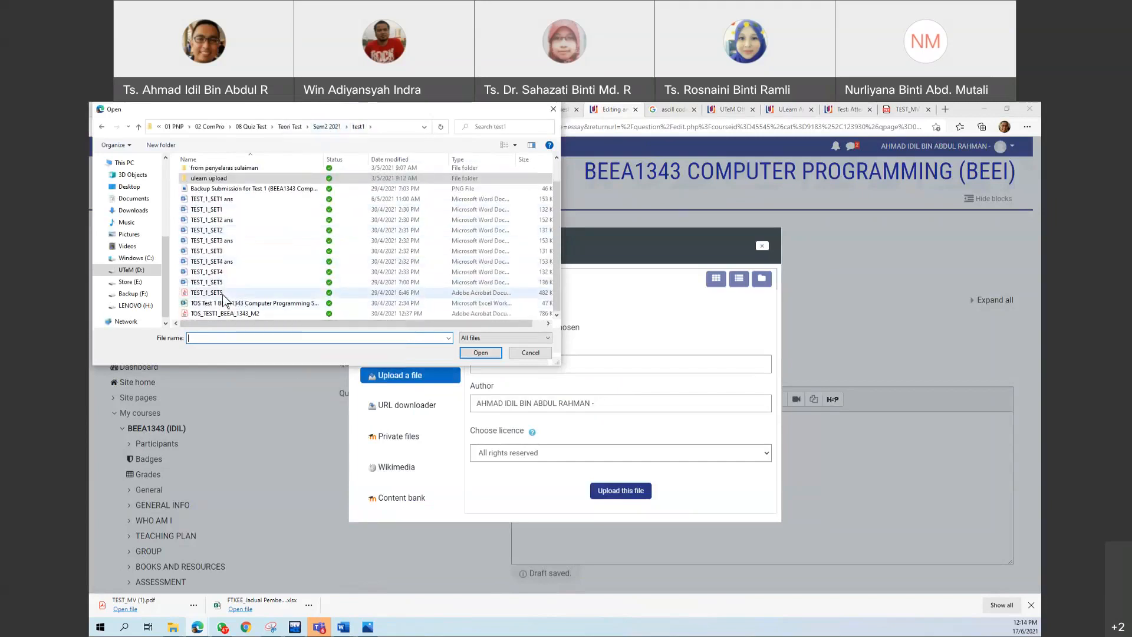
{"action": "left_click", "coordinate": [480, 353]}
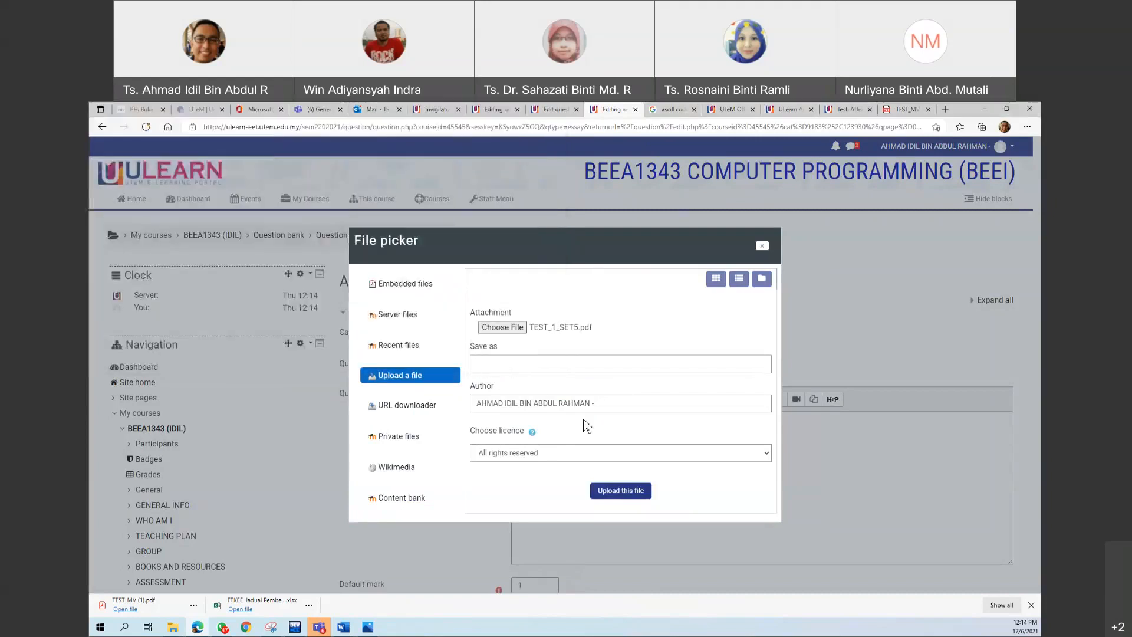
{"action": "left_click", "coordinate": [634, 496]}
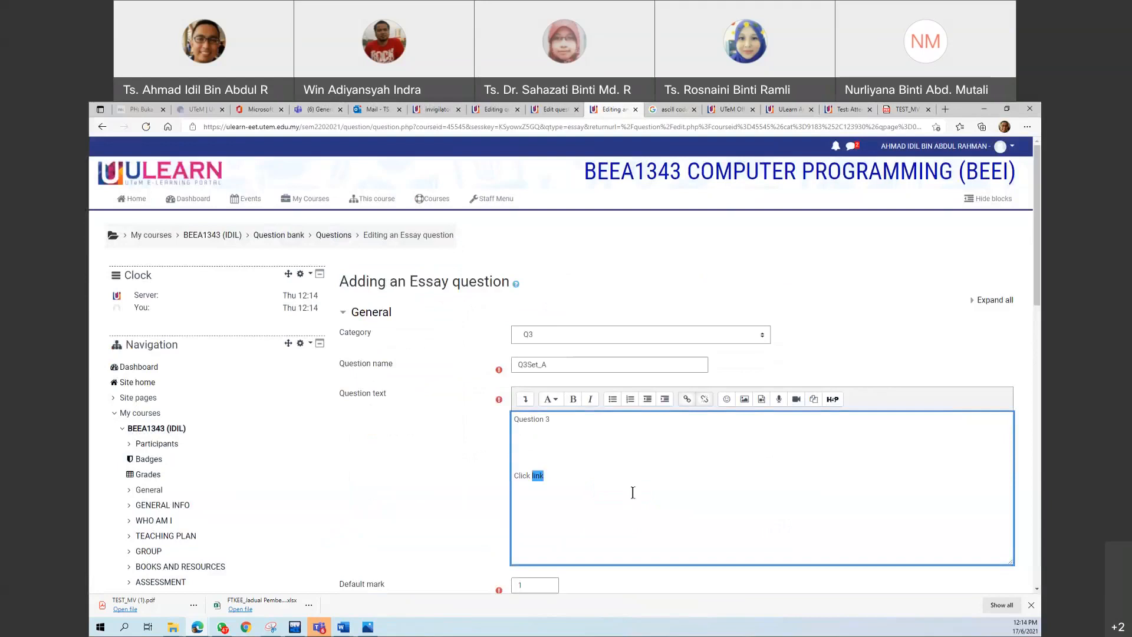
{"action": "left_click", "coordinate": [593, 512]}
Save the Q3Set_A essay question and continue editing it
{"action": "scroll", "coordinate": [444, 500], "scroll_direction": "down", "scroll_amount": 4}
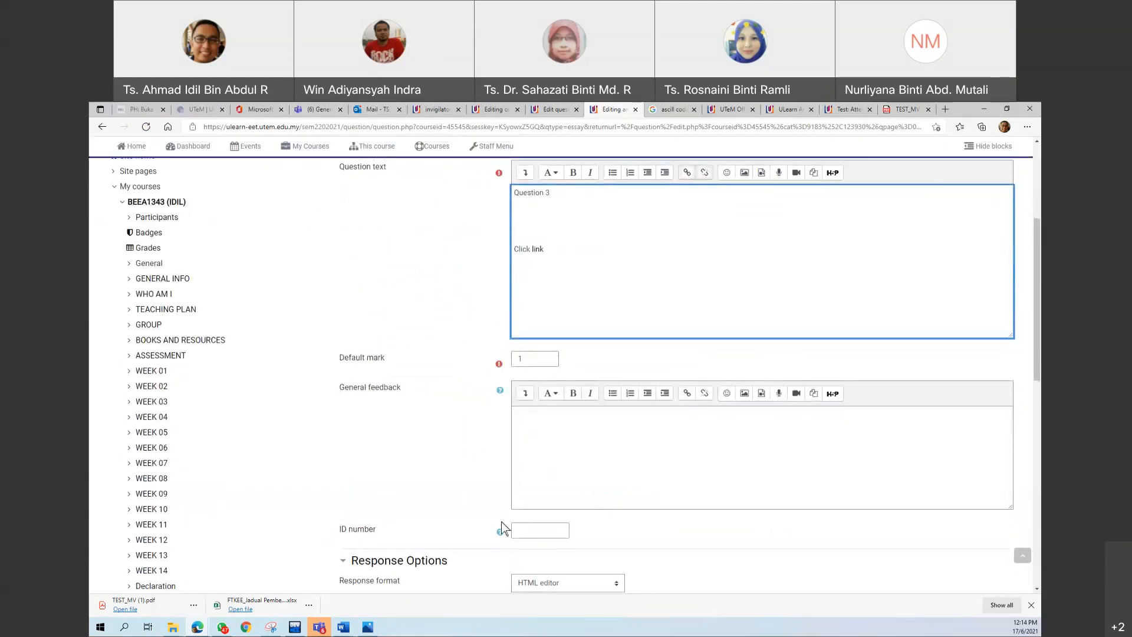
{"action": "scroll", "coordinate": [513, 522], "scroll_direction": "down", "scroll_amount": 7}
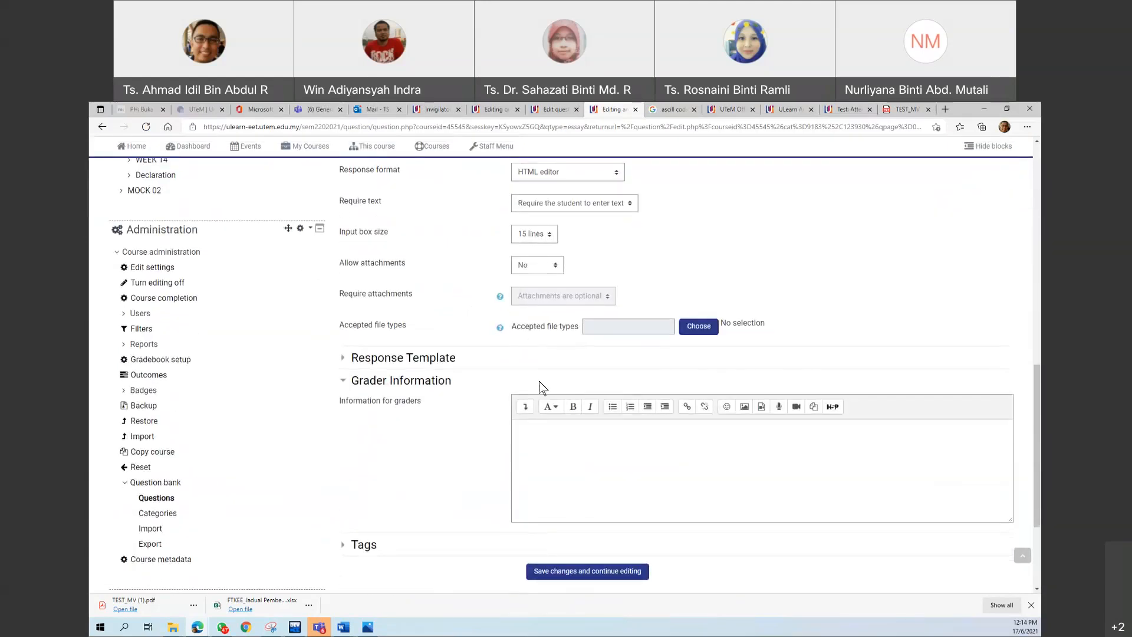
{"action": "scroll", "coordinate": [539, 384], "scroll_direction": "up", "scroll_amount": 5}
{"action": "scroll", "coordinate": [536, 543], "scroll_direction": "down", "scroll_amount": 6}
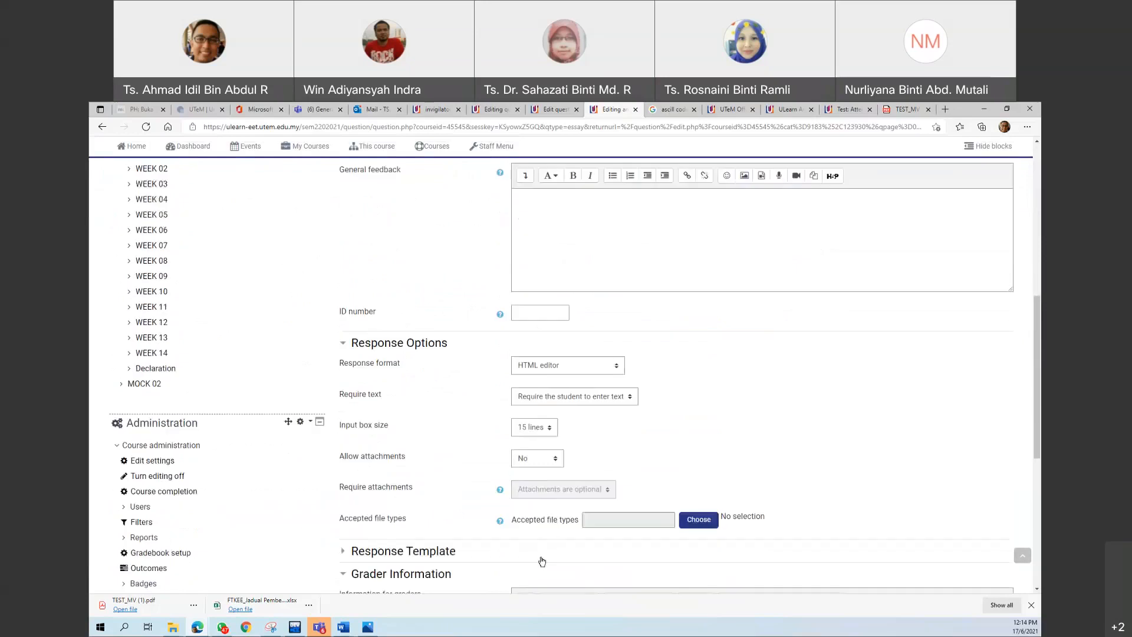
{"action": "left_click", "coordinate": [590, 508]}
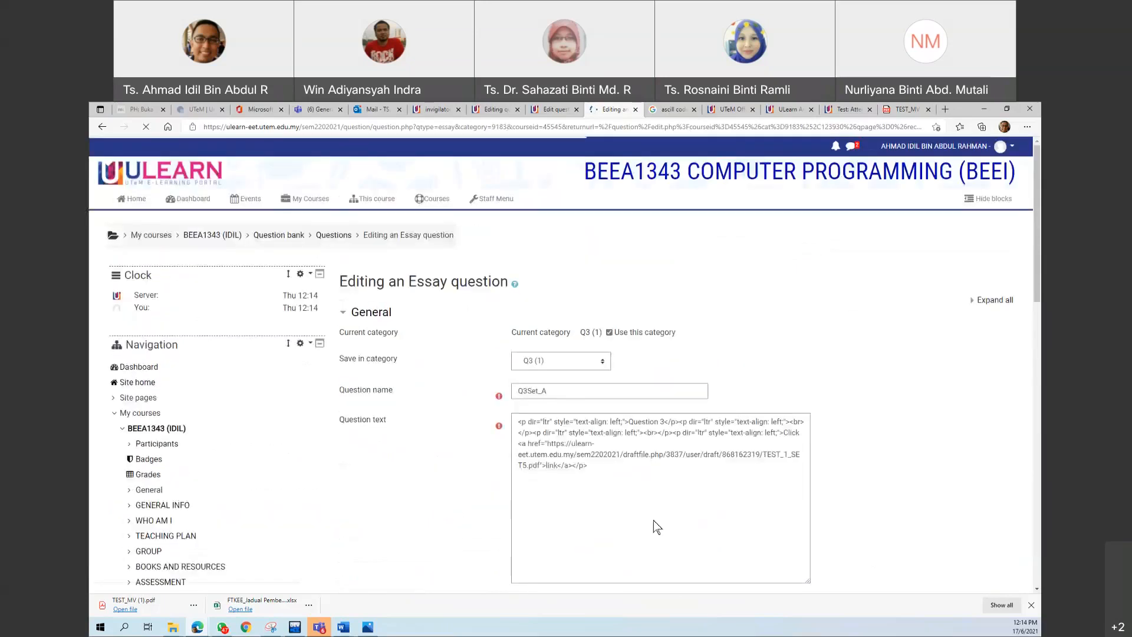
Preview the Q3Set_A question, follow its link to examine the pages of TEST_1_SET5.pdf, and close the preview window
{"action": "scroll", "coordinate": [654, 520], "scroll_direction": "down", "scroll_amount": 3}
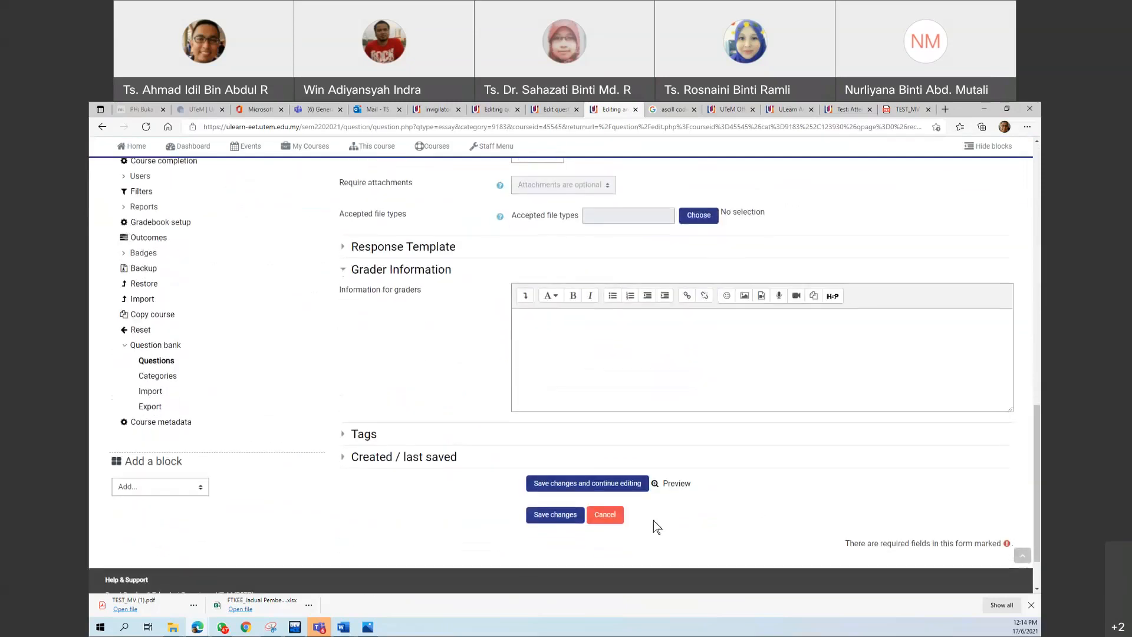
{"action": "left_click", "coordinate": [675, 484]}
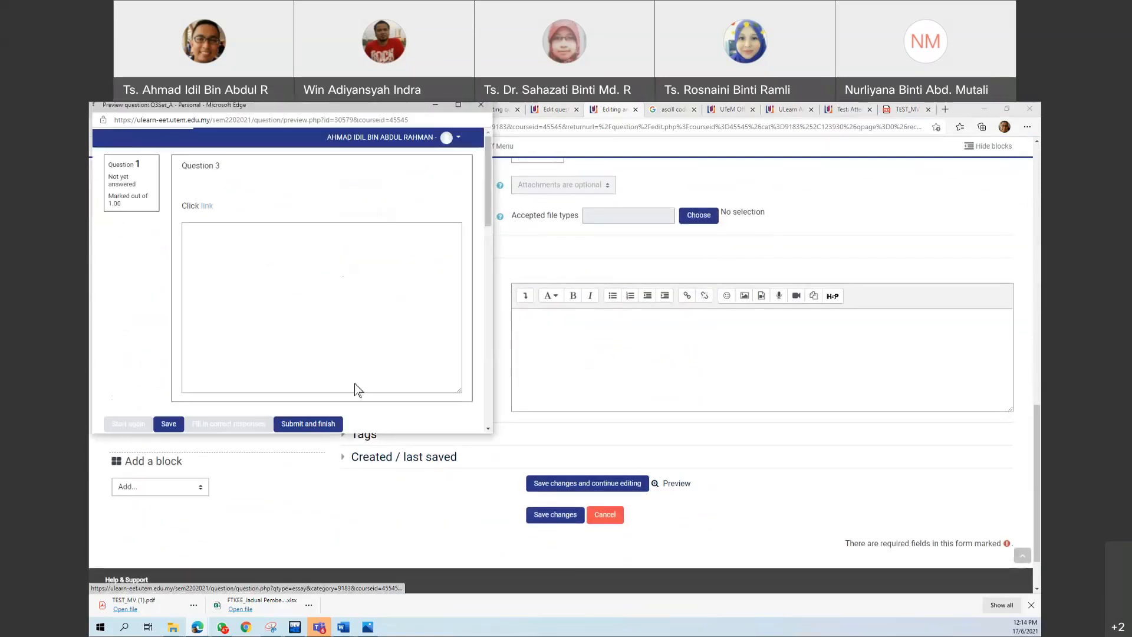
{"action": "left_click", "coordinate": [207, 202]}
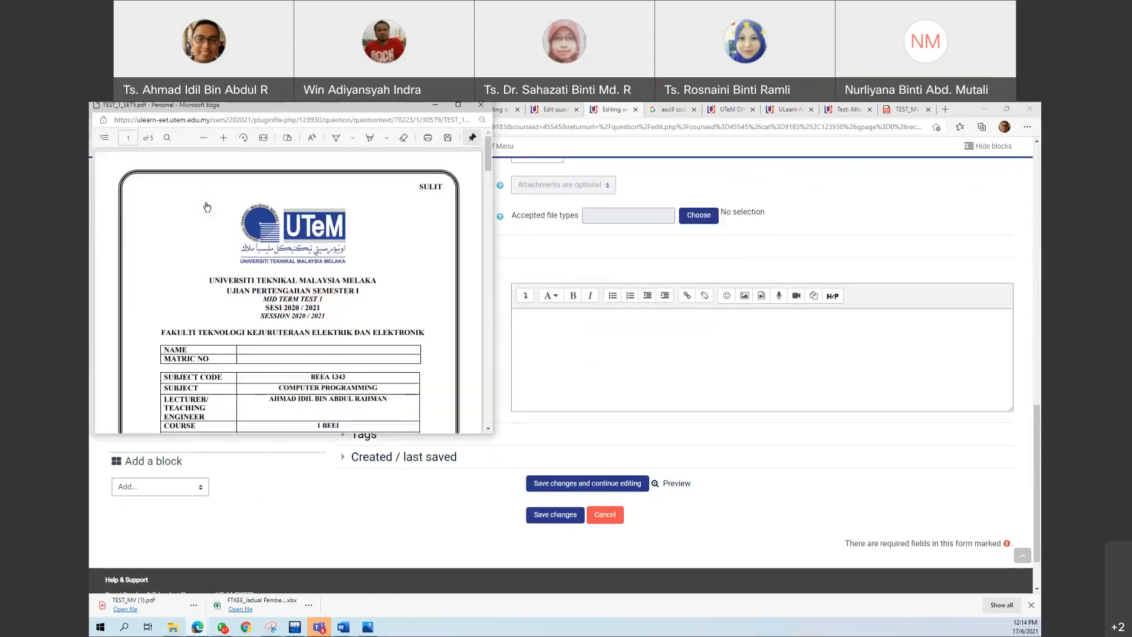
{"action": "scroll", "coordinate": [279, 309], "scroll_direction": "down", "scroll_amount": 15}
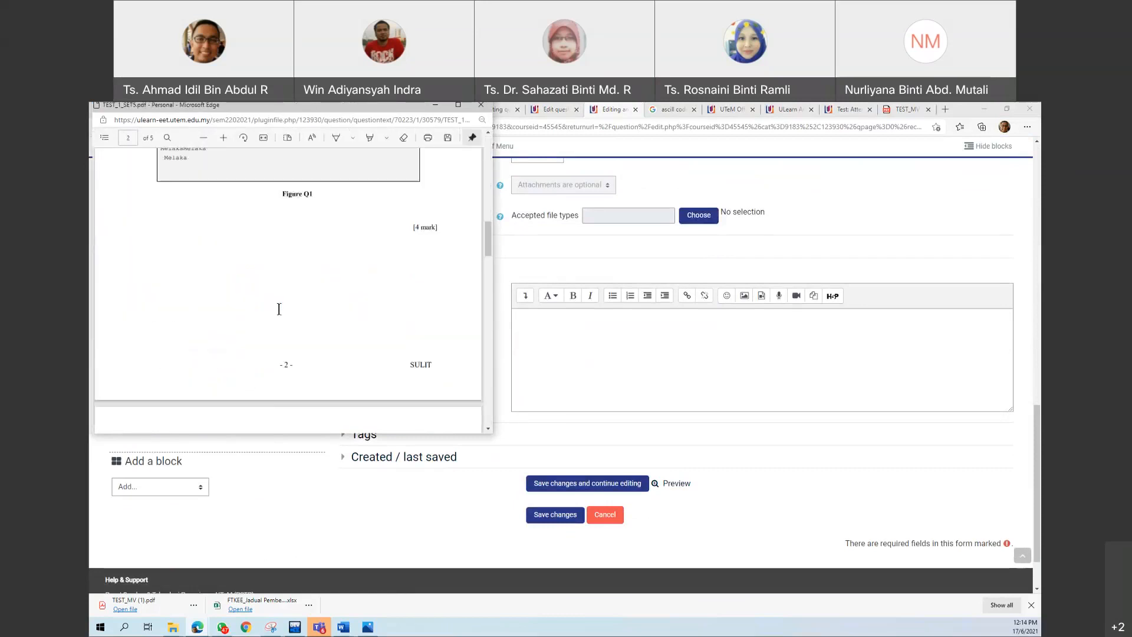
{"action": "scroll", "coordinate": [279, 309], "scroll_direction": "down", "scroll_amount": 8}
{"action": "scroll", "coordinate": [278, 309], "scroll_direction": "up", "scroll_amount": 9}
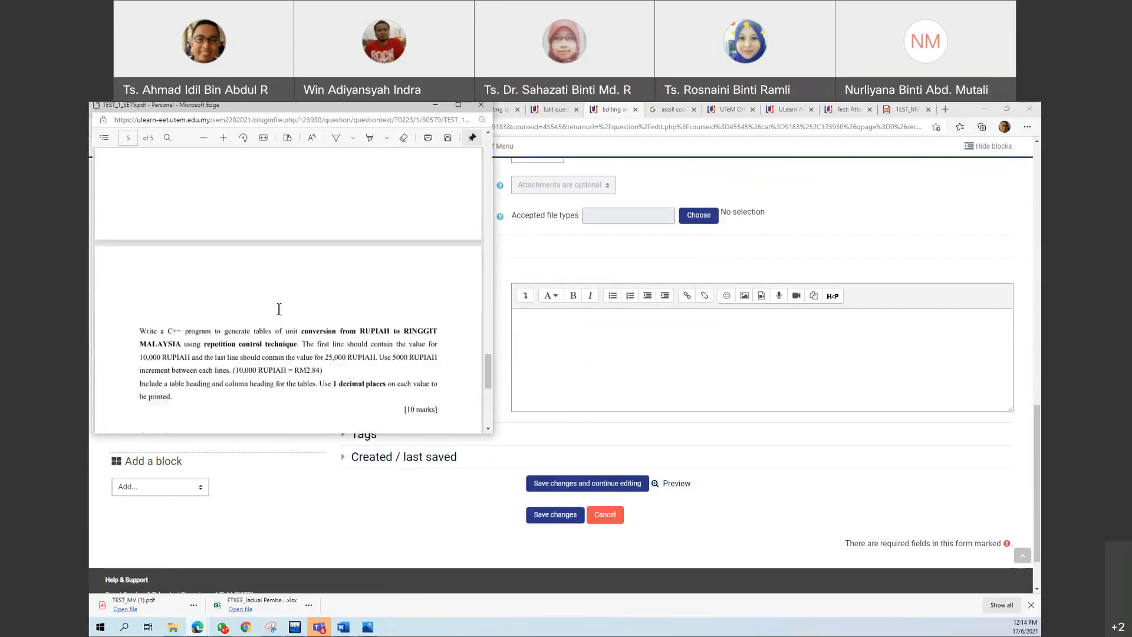
{"action": "scroll", "coordinate": [279, 309], "scroll_direction": "up", "scroll_amount": 17}
{"action": "scroll", "coordinate": [279, 309], "scroll_direction": "down", "scroll_amount": 4}
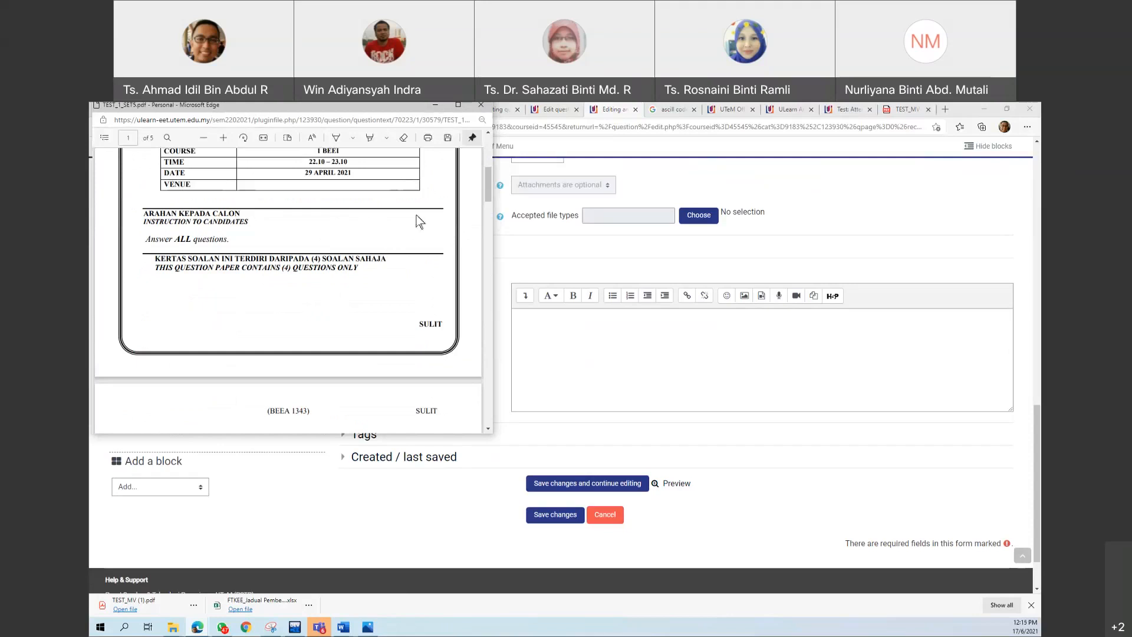
{"action": "left_click", "coordinate": [480, 109]}
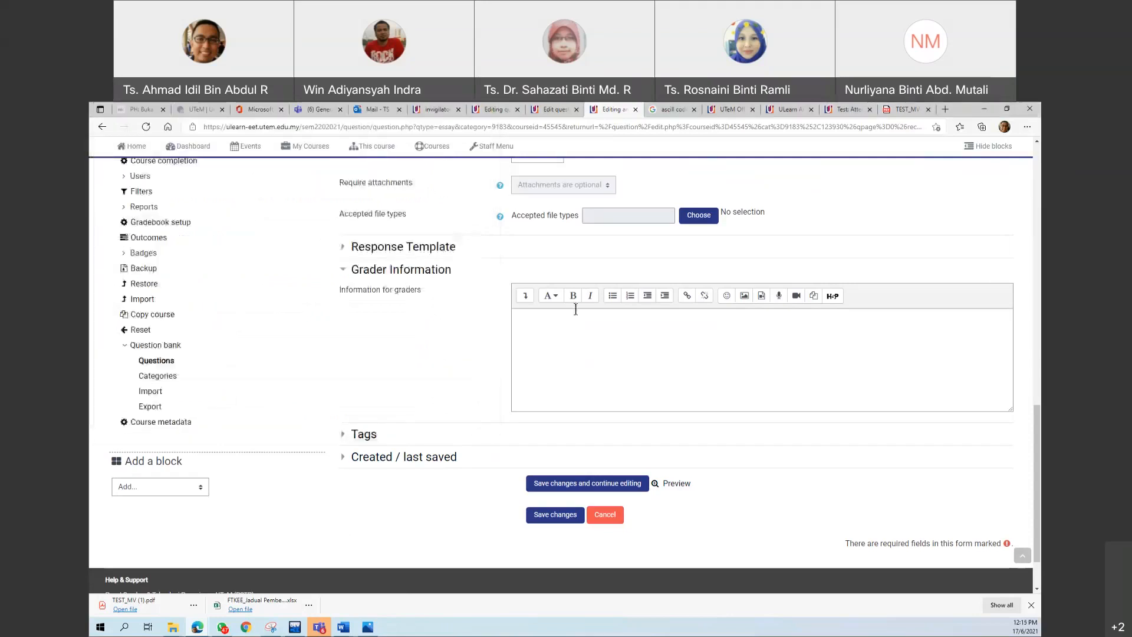
Switch to the test1 folder in File Explorer and open the TEST_1_SET5 PDF in Adobe Acrobat
{"action": "scroll", "coordinate": [544, 419], "scroll_direction": "up", "scroll_amount": 10}
{"action": "scroll", "coordinate": [544, 418], "scroll_direction": "up", "scroll_amount": 2}
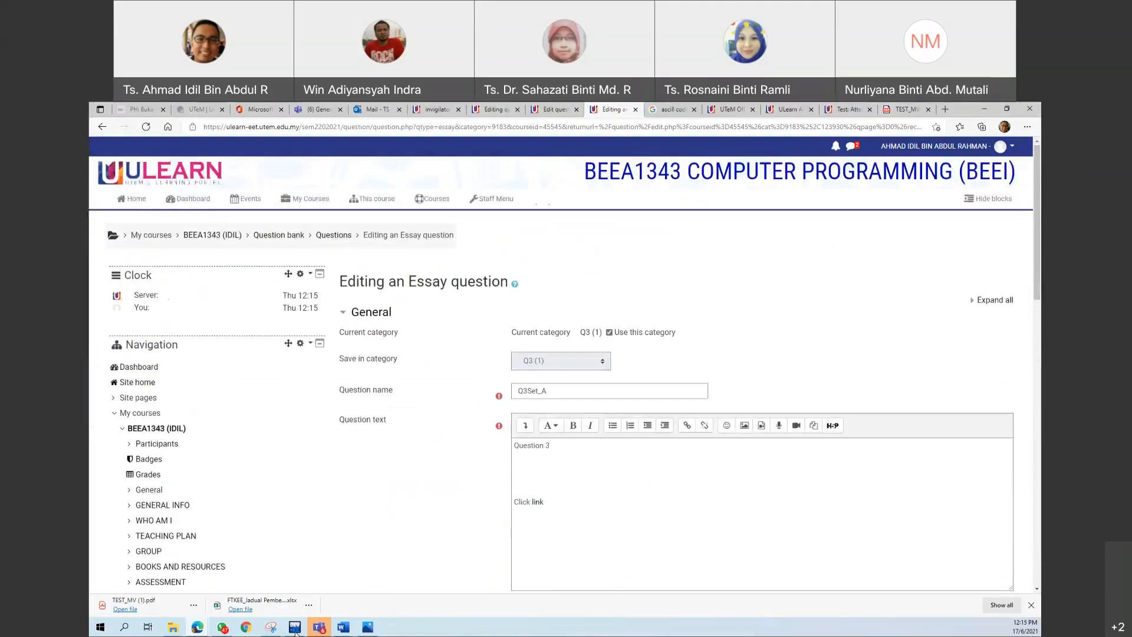
{"action": "left_click", "coordinate": [173, 630]}
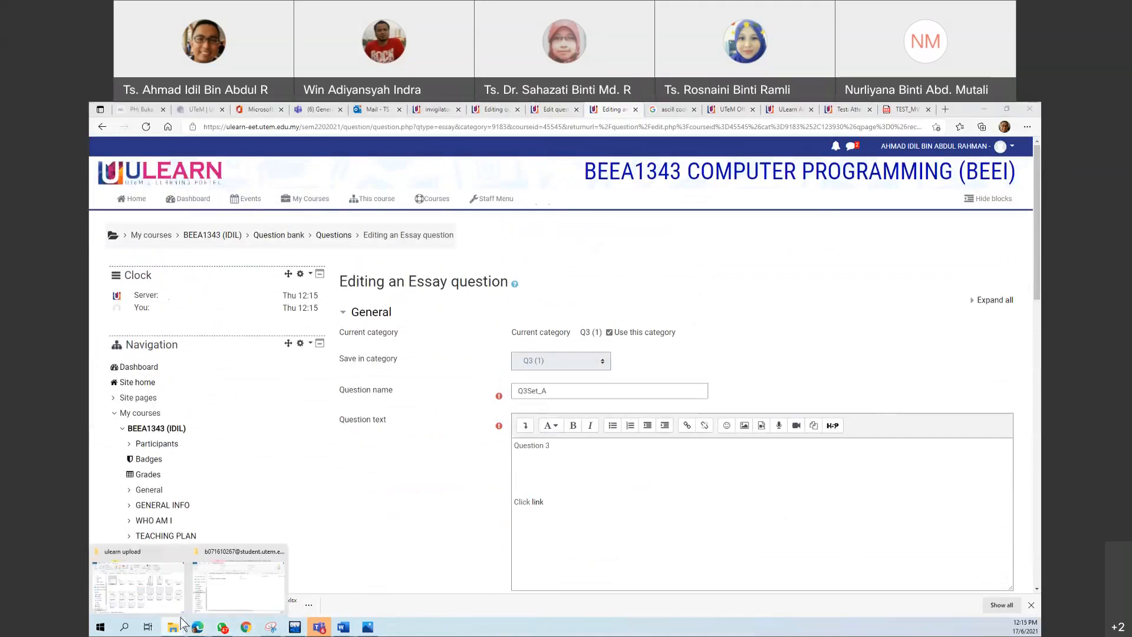
{"action": "left_click", "coordinate": [153, 596]}
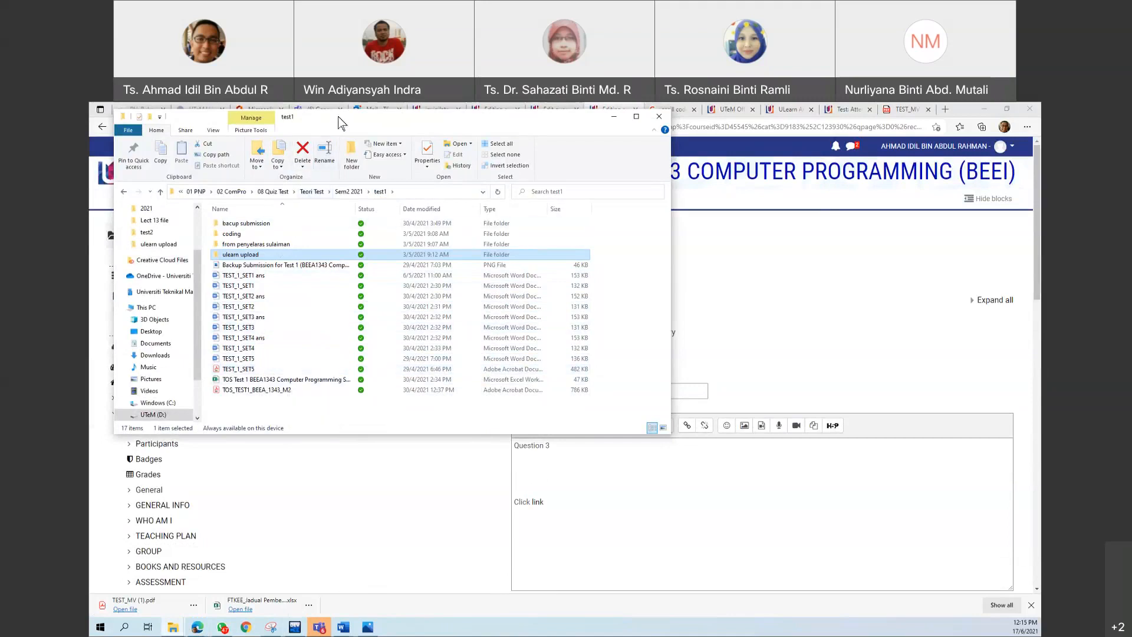
{"action": "left_click_drag", "start_coordinate": [339, 122], "coordinate": [533, 238]}
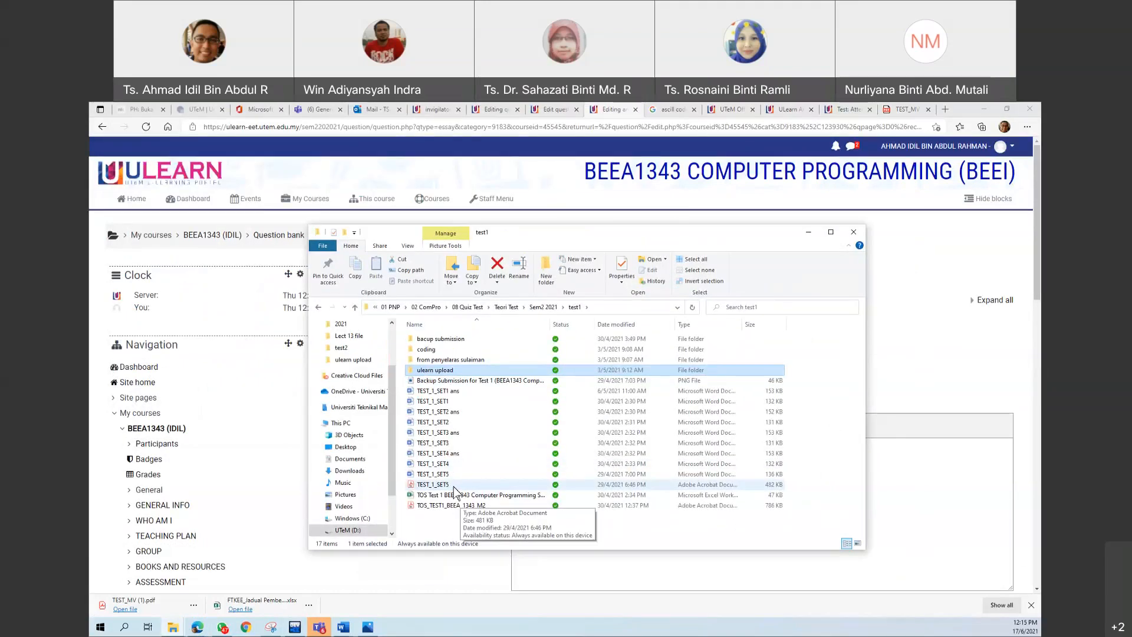
{"action": "double_click", "coordinate": [449, 490]}
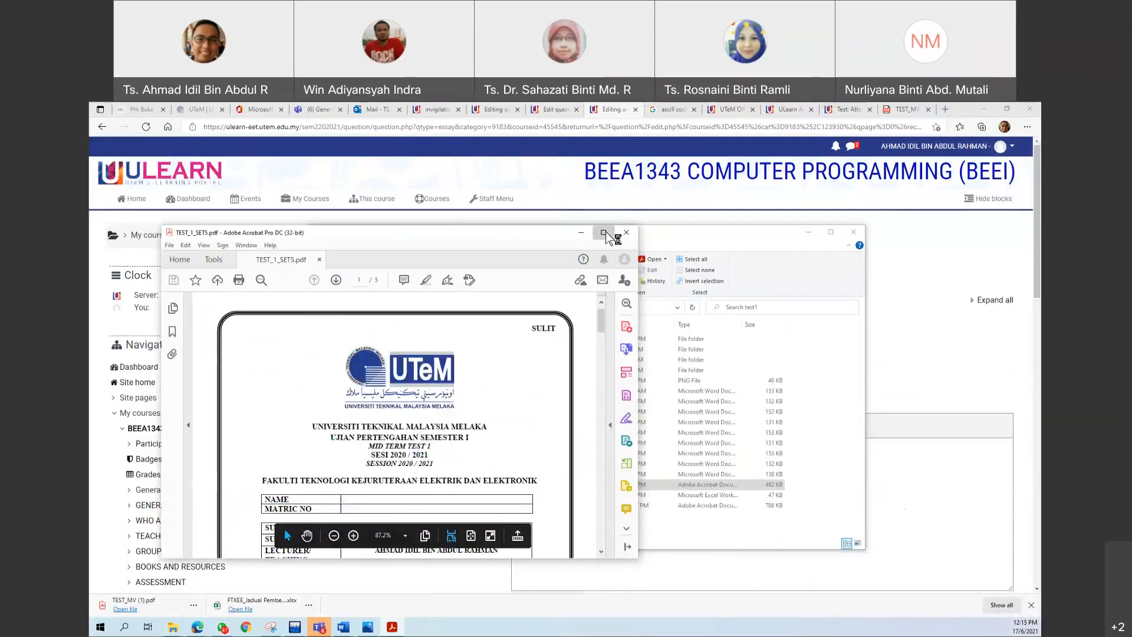
Examine how Question 1 and Question 2 are laid out in TEST_1_SET5.pdf, and close the document
{"action": "scroll", "coordinate": [529, 400], "scroll_direction": "down", "scroll_amount": 15}
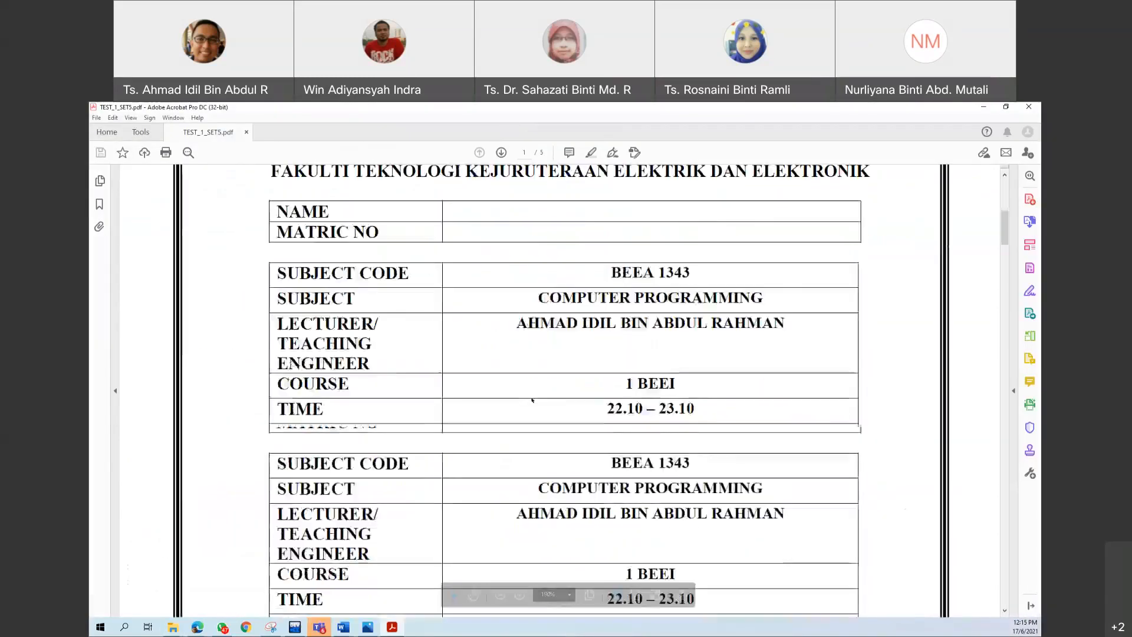
{"action": "scroll", "coordinate": [530, 400], "scroll_direction": "down", "scroll_amount": 10}
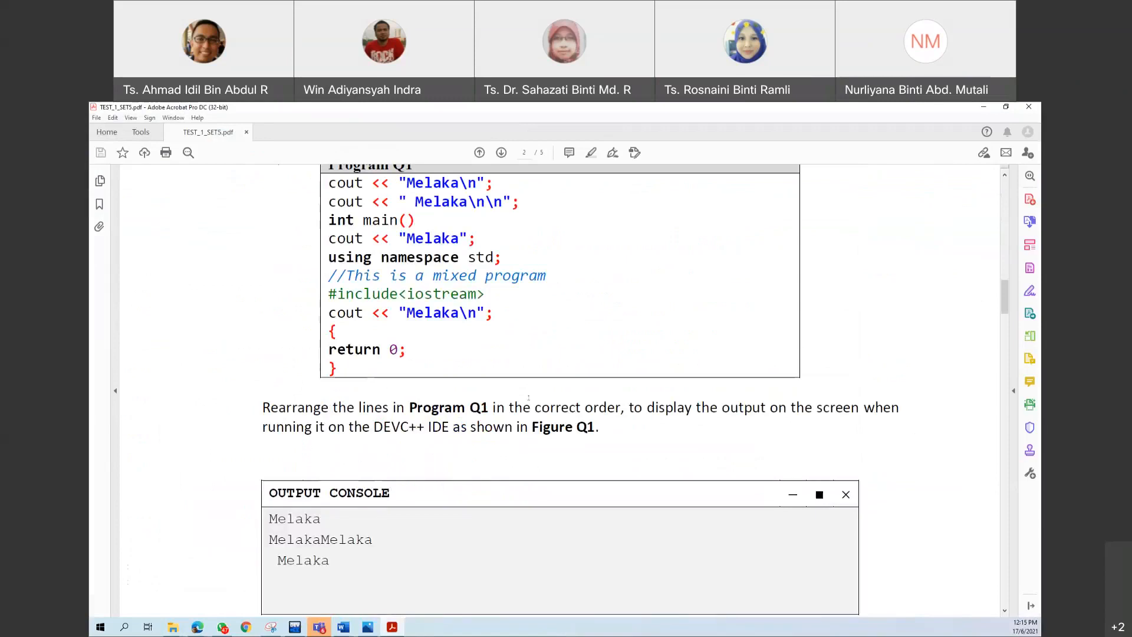
{"action": "scroll", "coordinate": [529, 398], "scroll_direction": "up", "scroll_amount": 4}
{"action": "scroll", "coordinate": [529, 398], "scroll_direction": "down", "scroll_amount": 8}
{"action": "scroll", "coordinate": [531, 398], "scroll_direction": "down", "scroll_amount": 7}
{"action": "scroll", "coordinate": [384, 377], "scroll_direction": "up", "scroll_amount": 8}
{"action": "scroll", "coordinate": [384, 334], "scroll_direction": "up", "scroll_amount": 6}
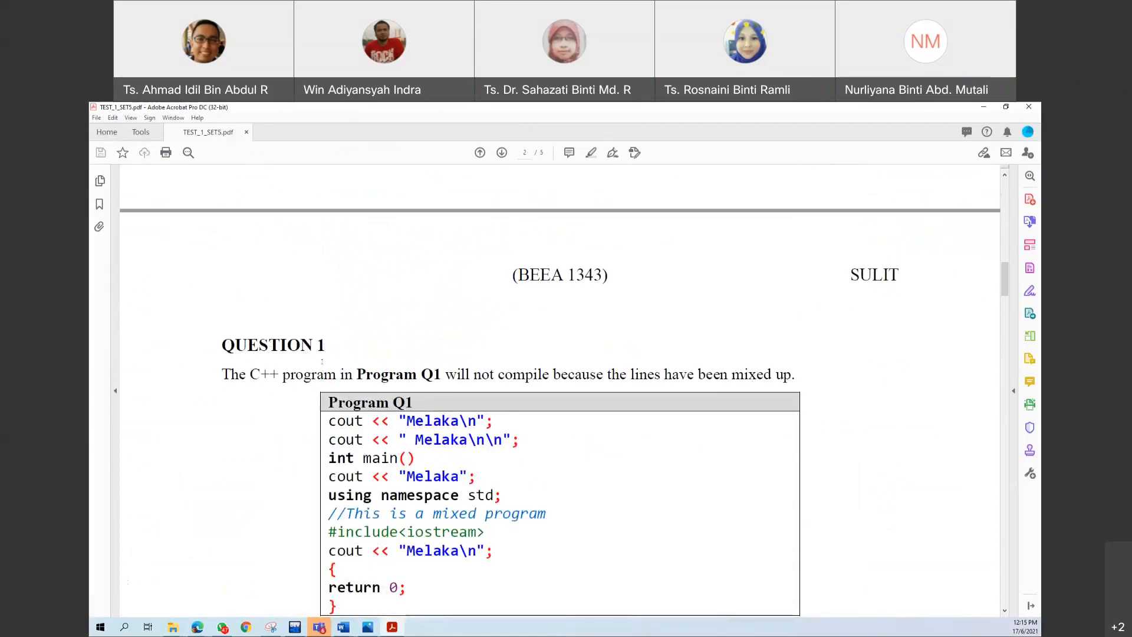
{"action": "scroll", "coordinate": [341, 434], "scroll_direction": "down", "scroll_amount": 12}
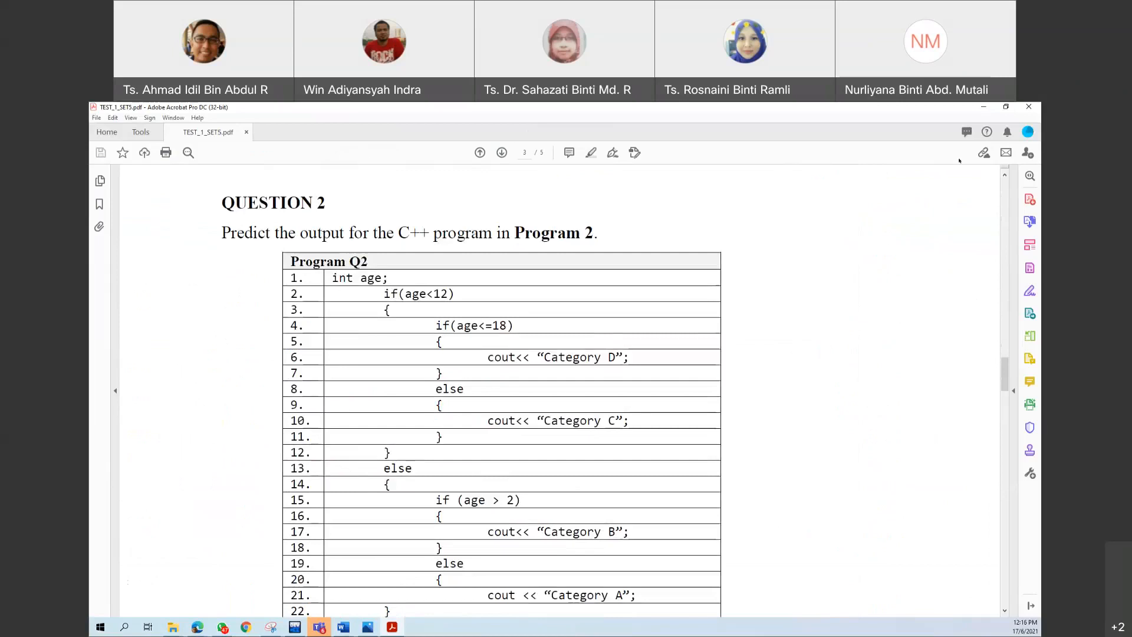
{"action": "left_click", "coordinate": [1029, 107]}
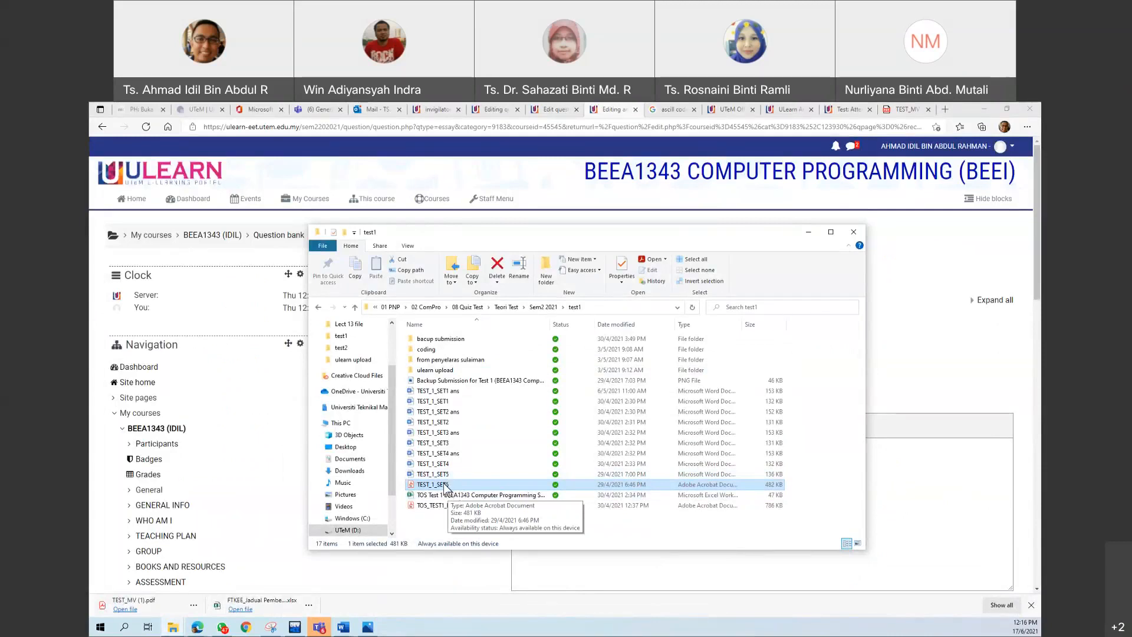
View the question image files in the ulearn upload folder inside test1, and return to the essay question in the browser
{"action": "double_click", "coordinate": [456, 371]}
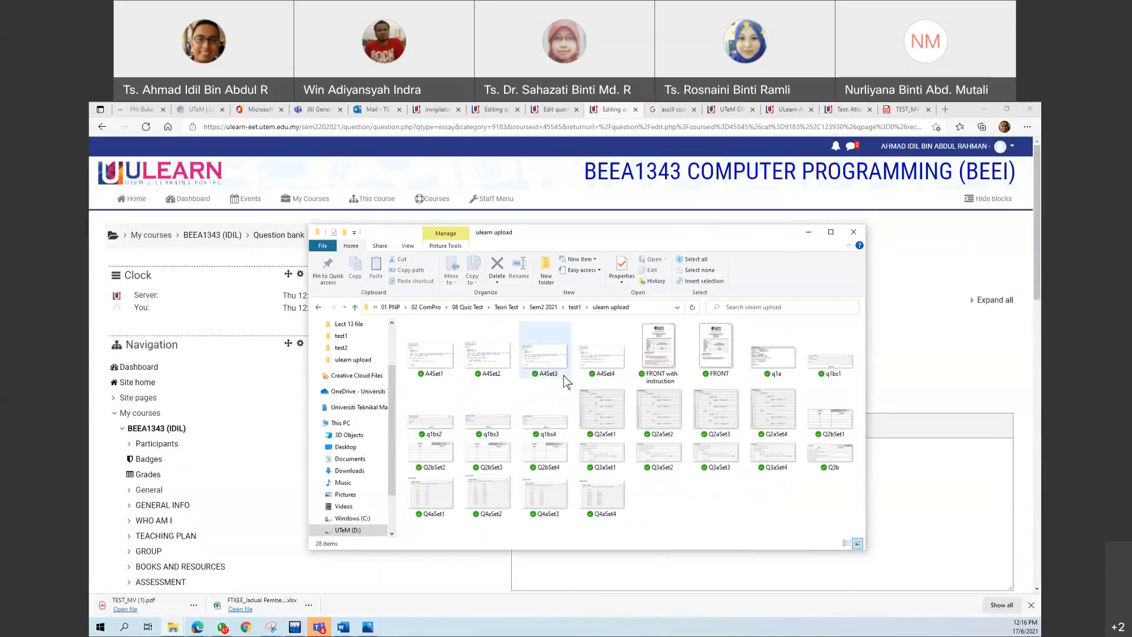
{"action": "left_click", "coordinate": [877, 348]}
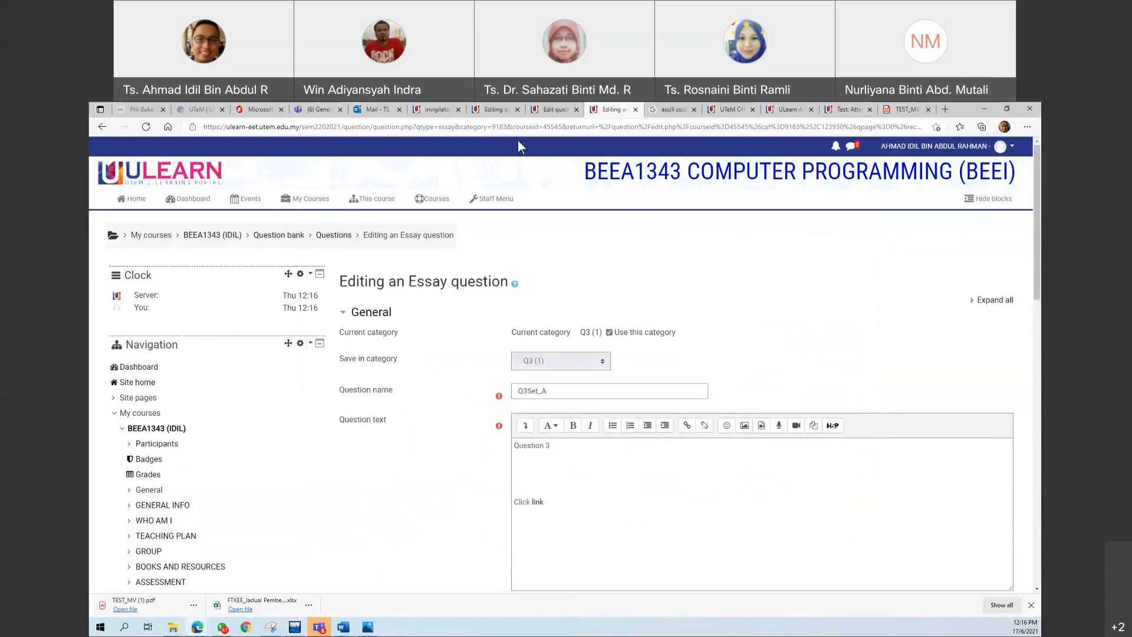
{"action": "left_click", "coordinate": [730, 107]}
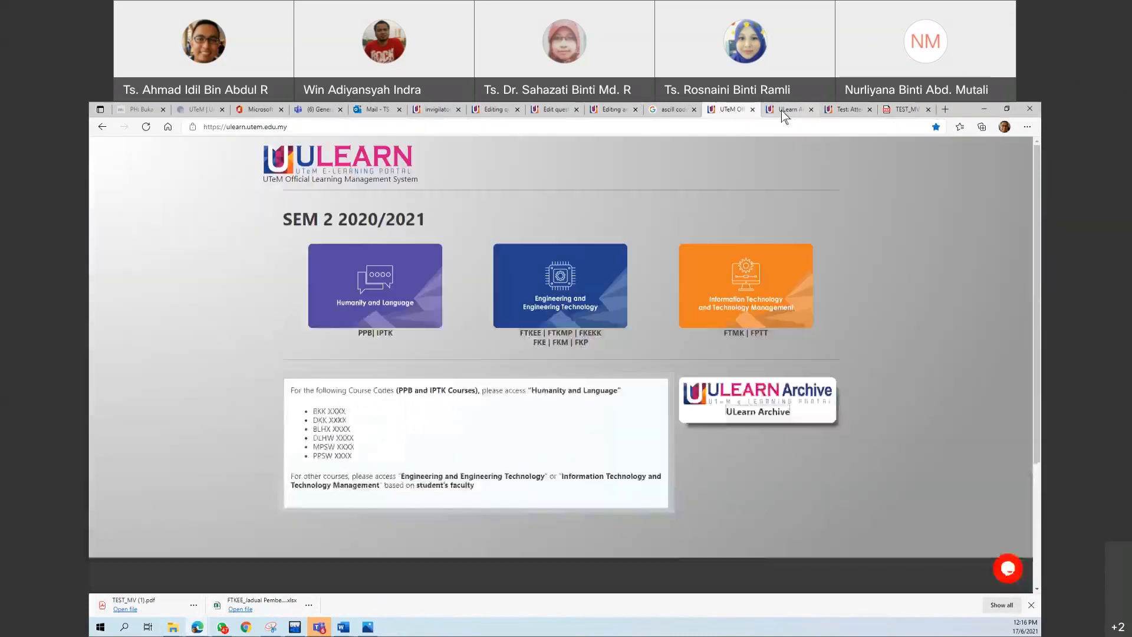
{"action": "left_click", "coordinate": [780, 111]}
{"action": "left_click", "coordinate": [492, 110]}
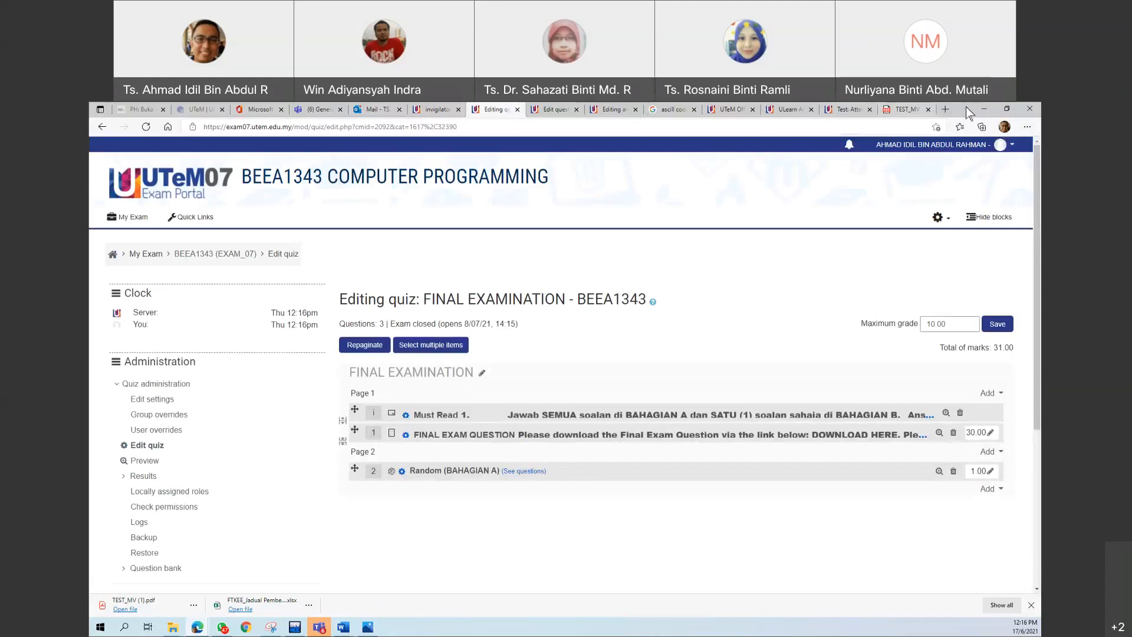
{"action": "left_click_drag", "start_coordinate": [900, 165], "coordinate": [900, 166]}
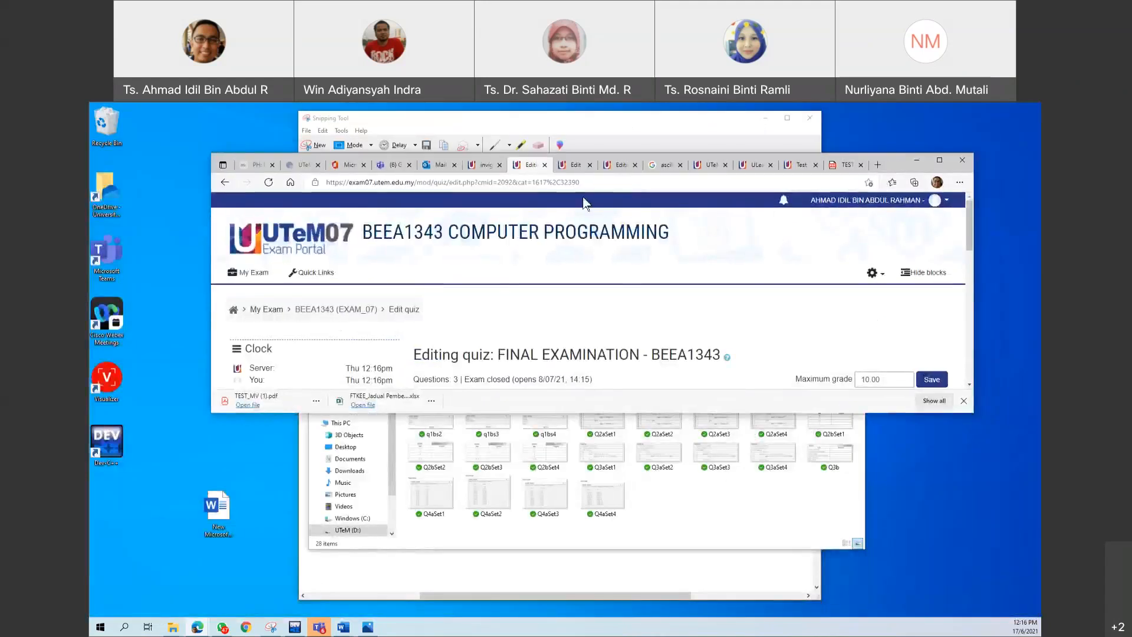
{"action": "left_click", "coordinate": [578, 167]}
{"action": "left_click", "coordinate": [938, 161]}
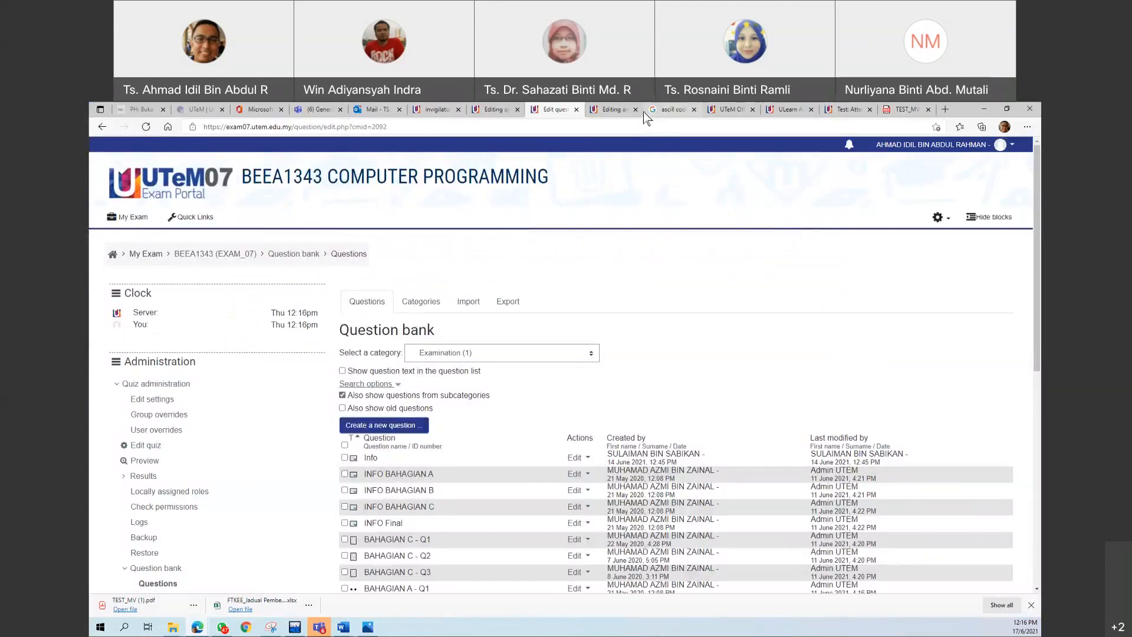
{"action": "left_click", "coordinate": [615, 112]}
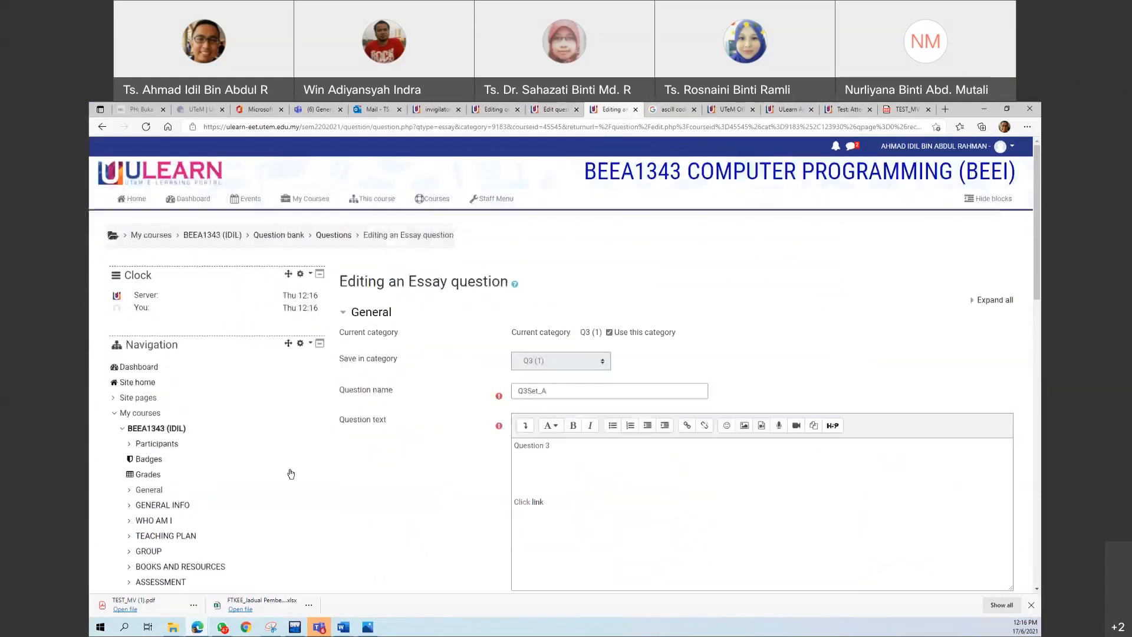
Go to the ASSESSMENT section of the BEEA1343 course and open the TEST 1 quiz
{"action": "scroll", "coordinate": [255, 513], "scroll_direction": "down", "scroll_amount": 8}
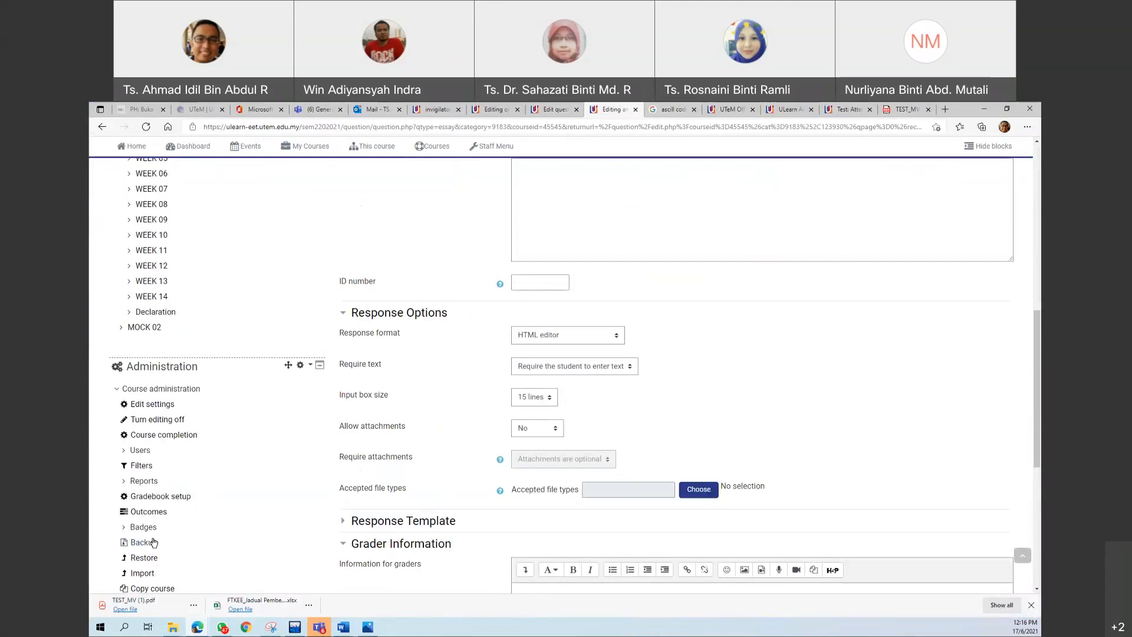
{"action": "scroll", "coordinate": [177, 519], "scroll_direction": "down", "scroll_amount": 3}
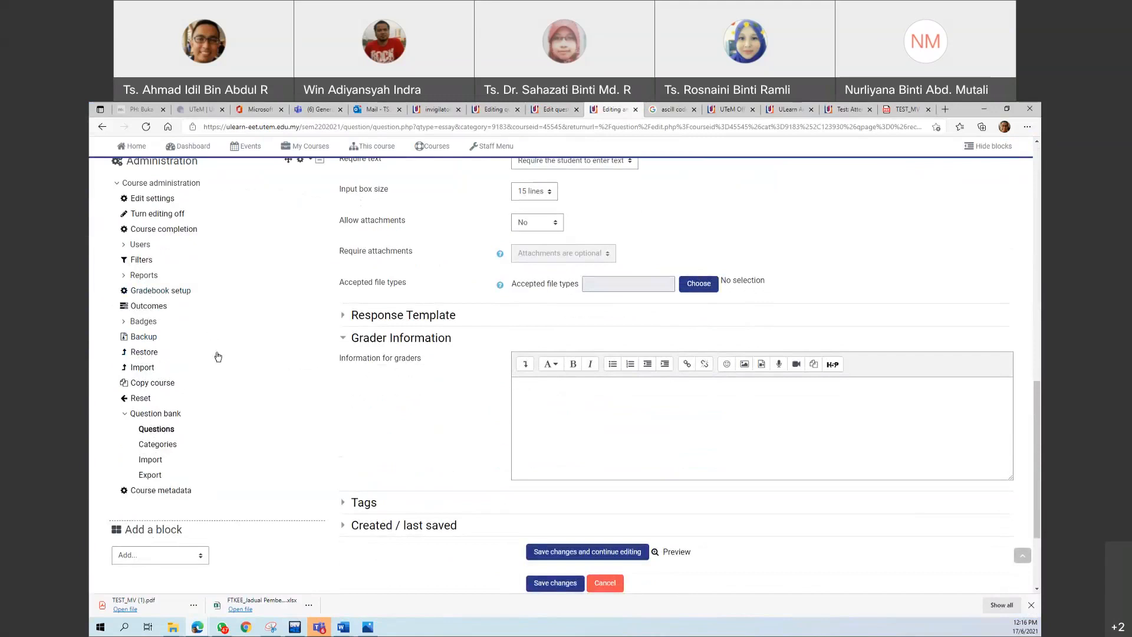
{"action": "scroll", "coordinate": [218, 356], "scroll_direction": "up", "scroll_amount": 15}
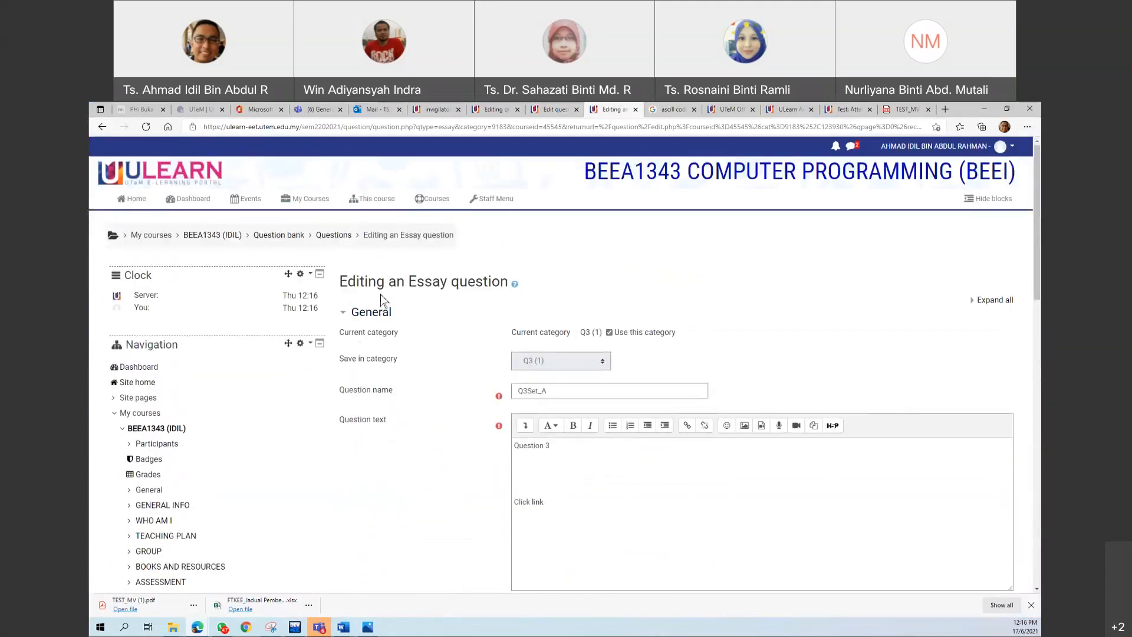
{"action": "scroll", "coordinate": [206, 538], "scroll_direction": "down", "scroll_amount": 15}
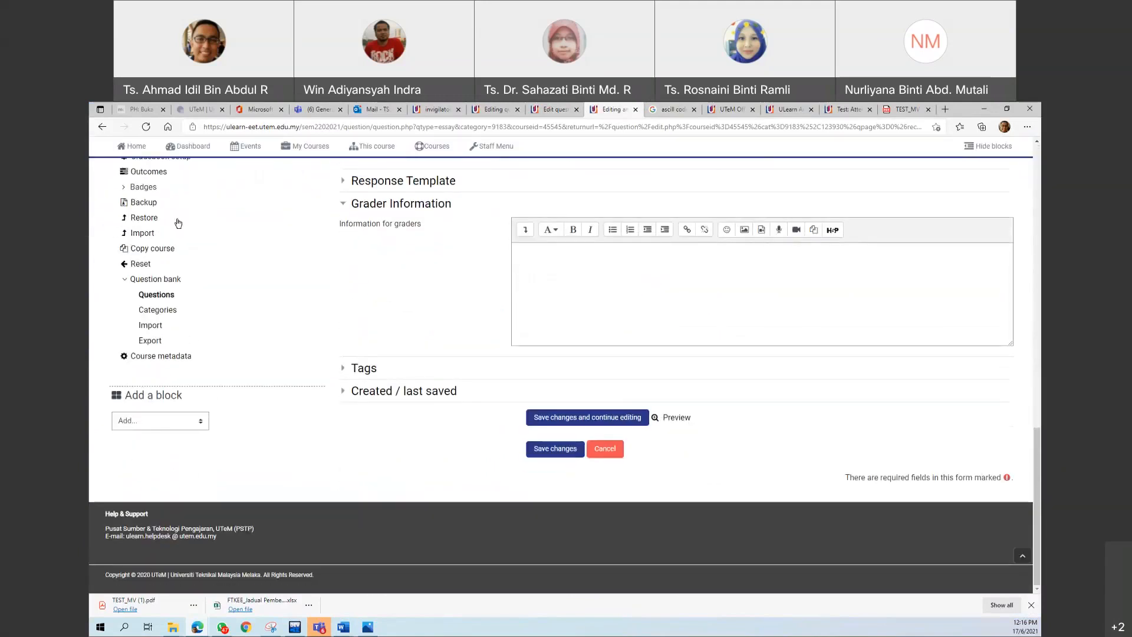
{"action": "scroll", "coordinate": [158, 324], "scroll_direction": "up", "scroll_amount": 10}
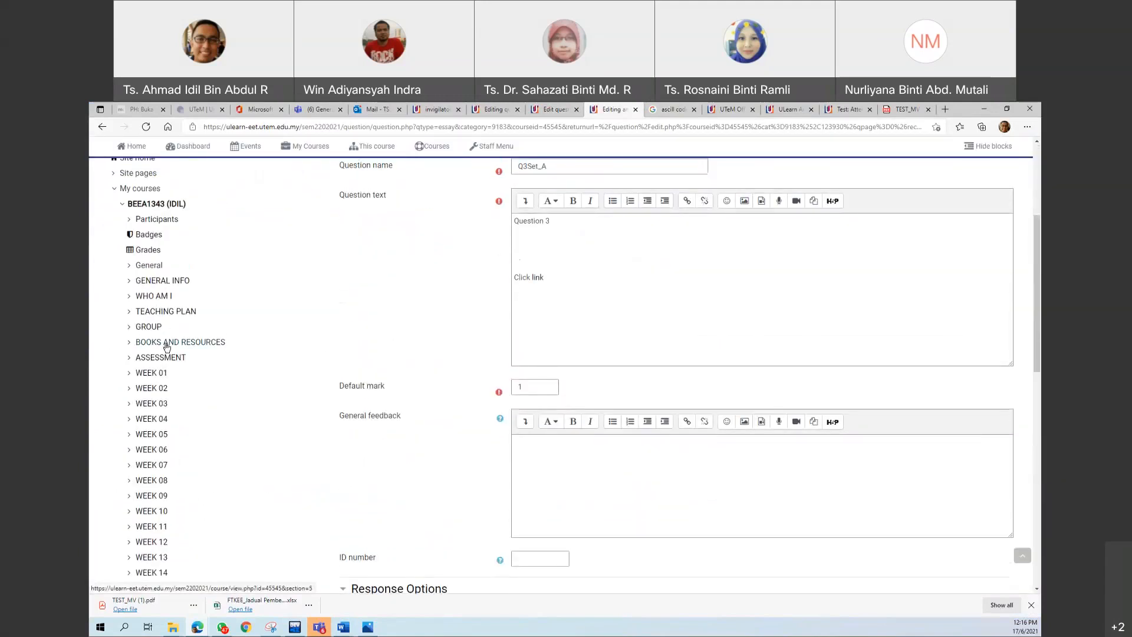
{"action": "left_click", "coordinate": [159, 356]}
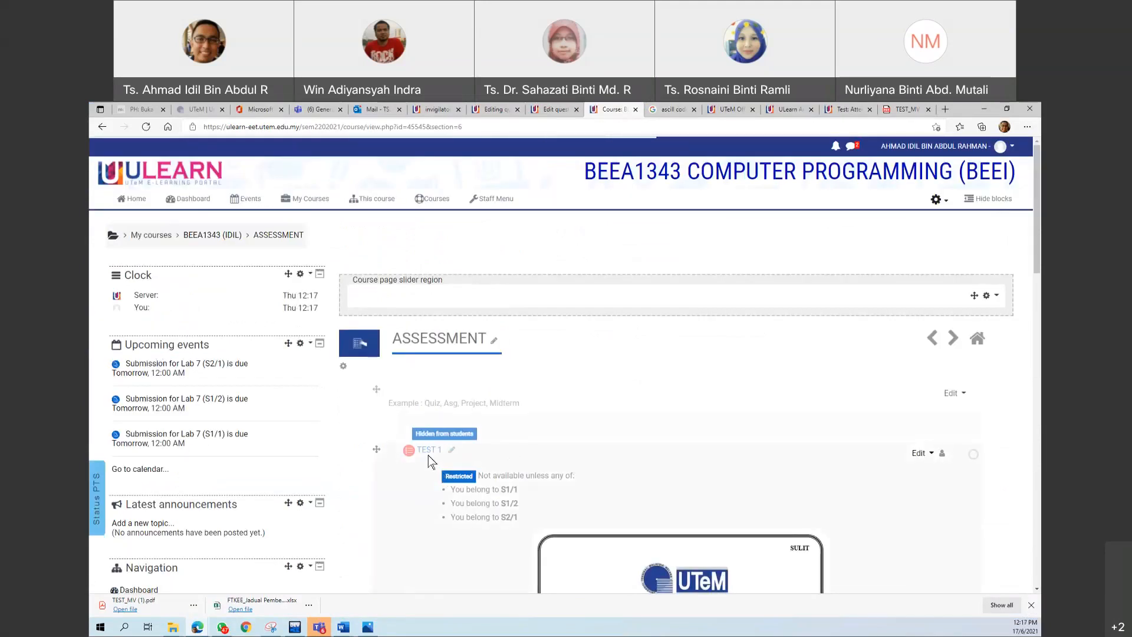
{"action": "left_click", "coordinate": [429, 451]}
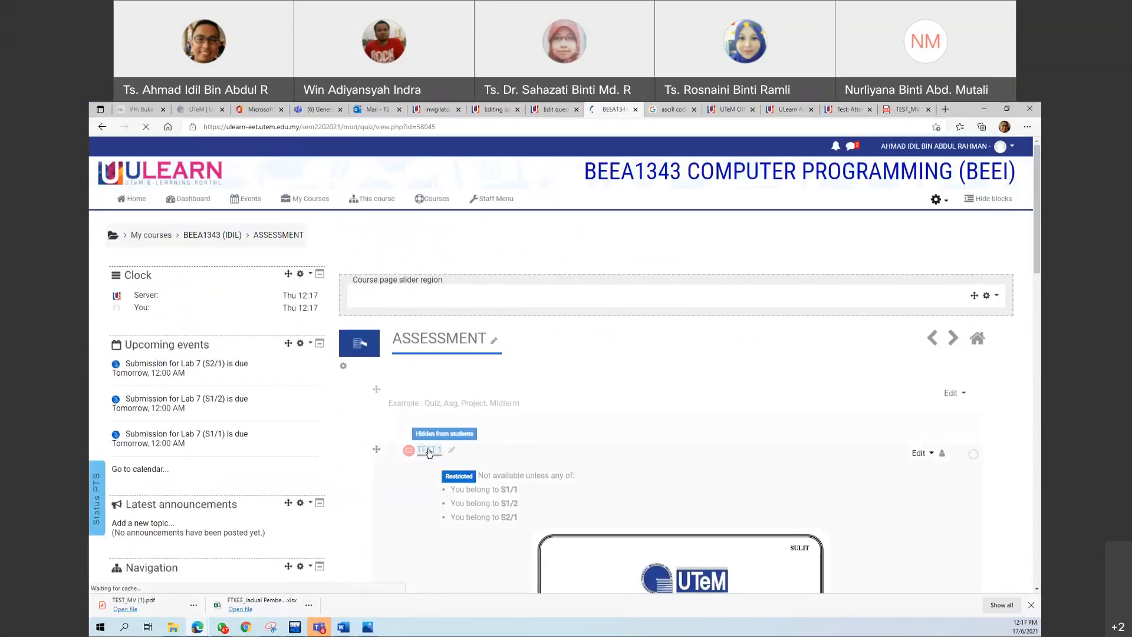
Open the manual grading report from the TEST 1 quiz results and look through its list of questions across all four question numbers
{"action": "scroll", "coordinate": [189, 444], "scroll_direction": "down", "scroll_amount": 15}
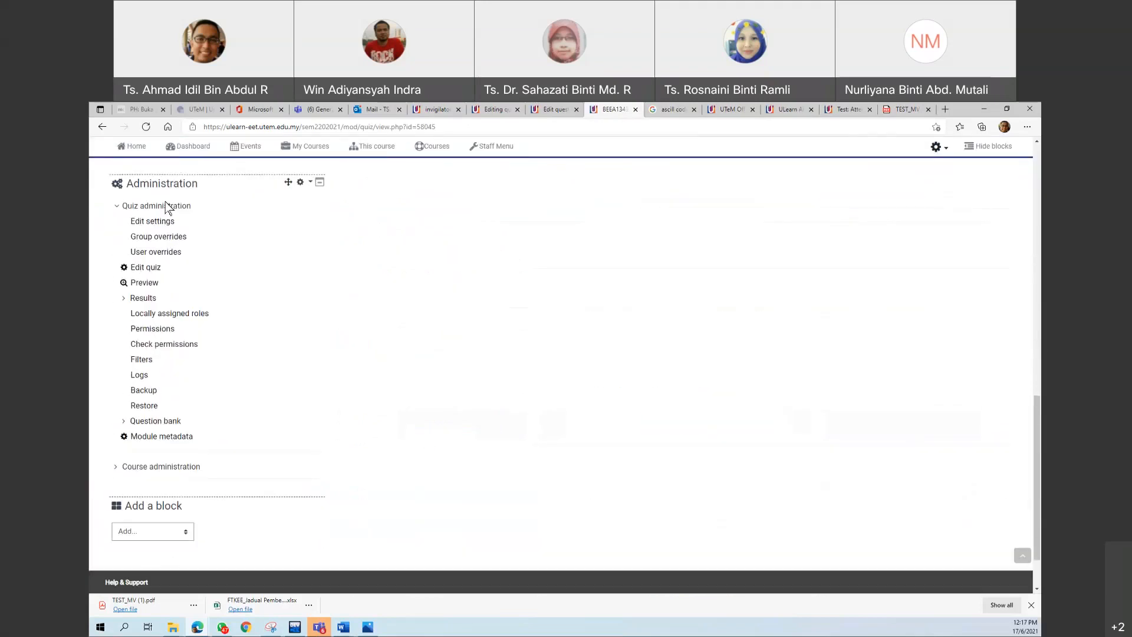
{"action": "left_click", "coordinate": [143, 300]}
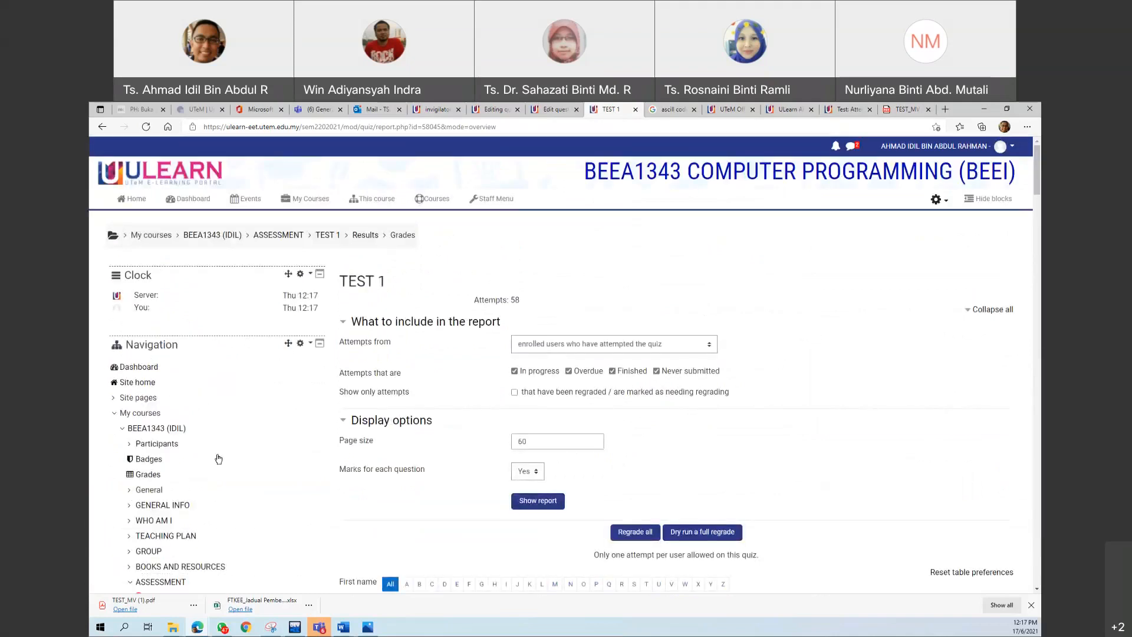
{"action": "scroll", "coordinate": [218, 459], "scroll_direction": "down", "scroll_amount": 15}
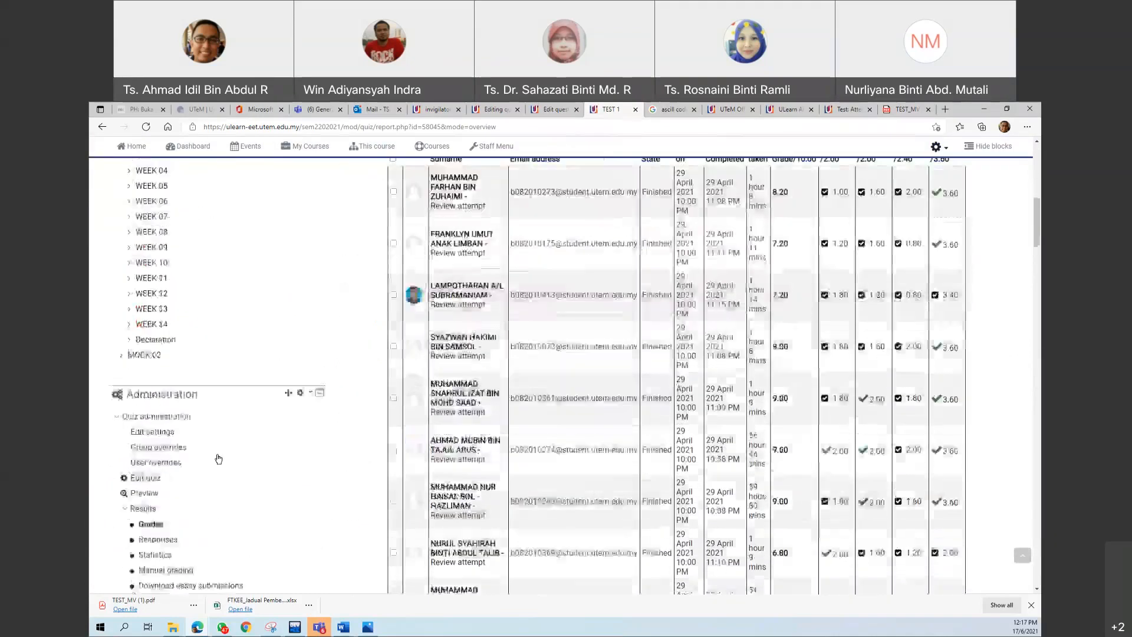
{"action": "left_click", "coordinate": [164, 369]}
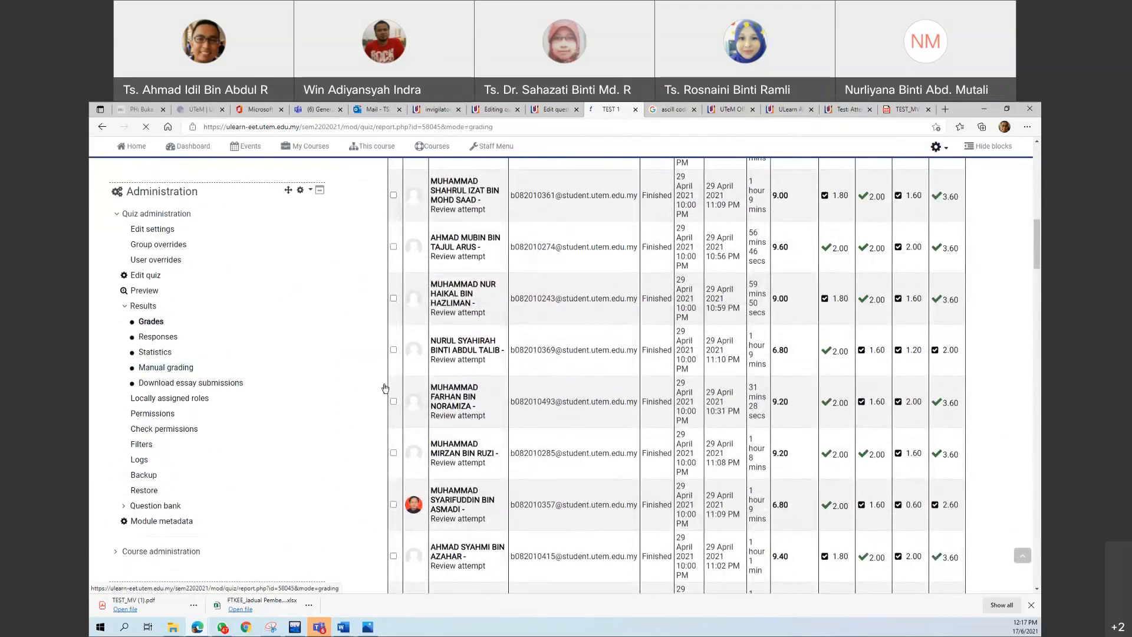
{"action": "scroll", "coordinate": [499, 390], "scroll_direction": "down", "scroll_amount": 3}
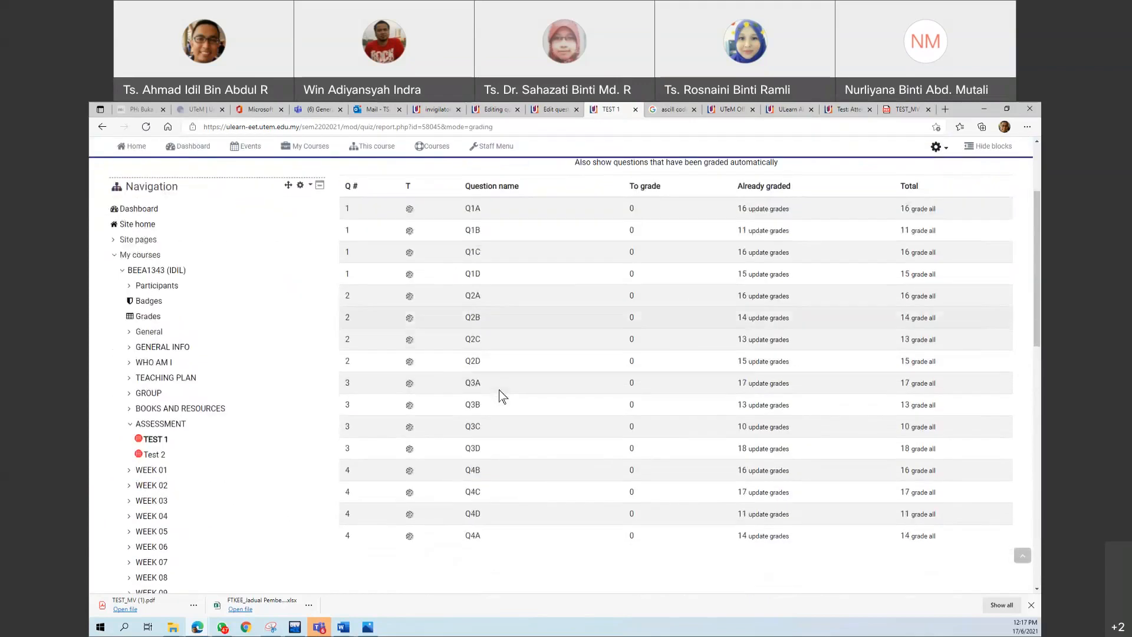
{"action": "scroll", "coordinate": [499, 390], "scroll_direction": "up", "scroll_amount": 1}
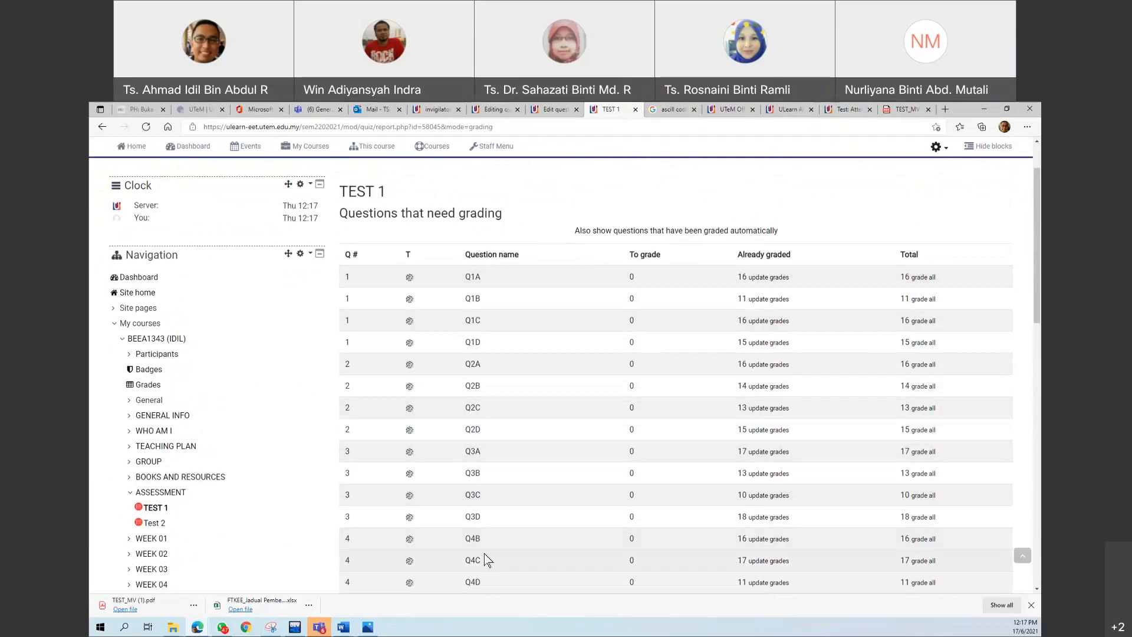
{"action": "scroll", "coordinate": [484, 554], "scroll_direction": "down", "scroll_amount": 1}
{"action": "scroll", "coordinate": [484, 553], "scroll_direction": "down", "scroll_amount": 1}
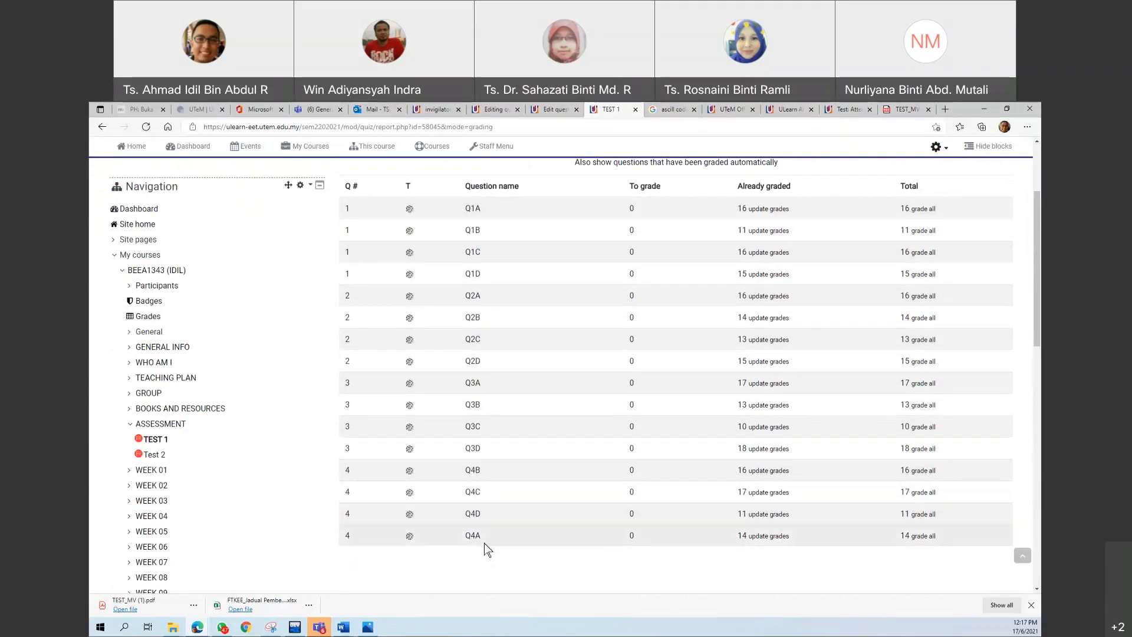